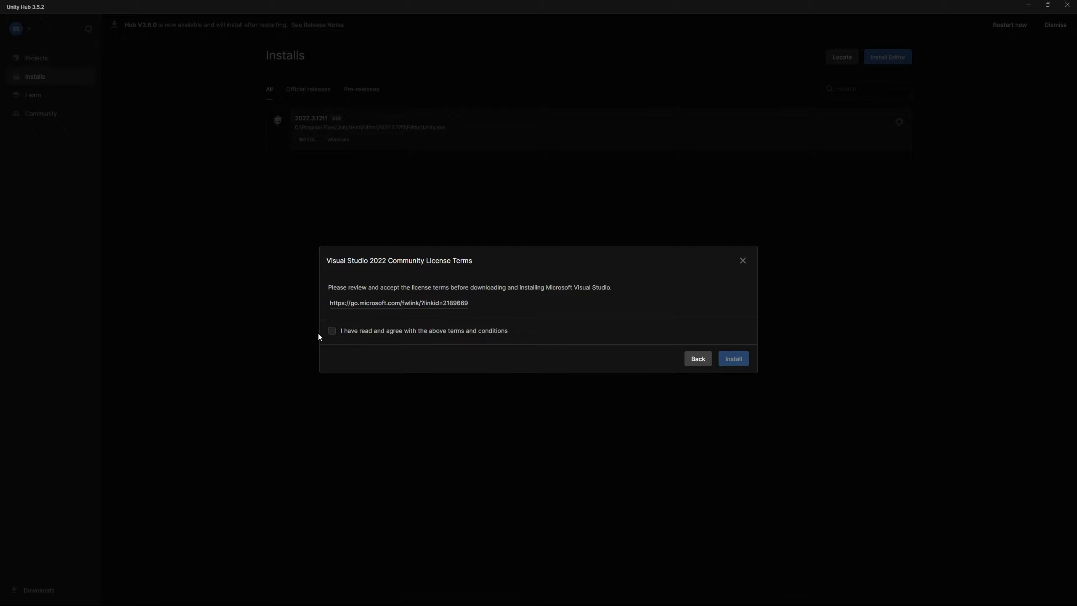
Accept the Visual Studio 2022 Community license terms, start its installation and continue through the installer's setup prompt.
click(330, 332)
click(733, 359)
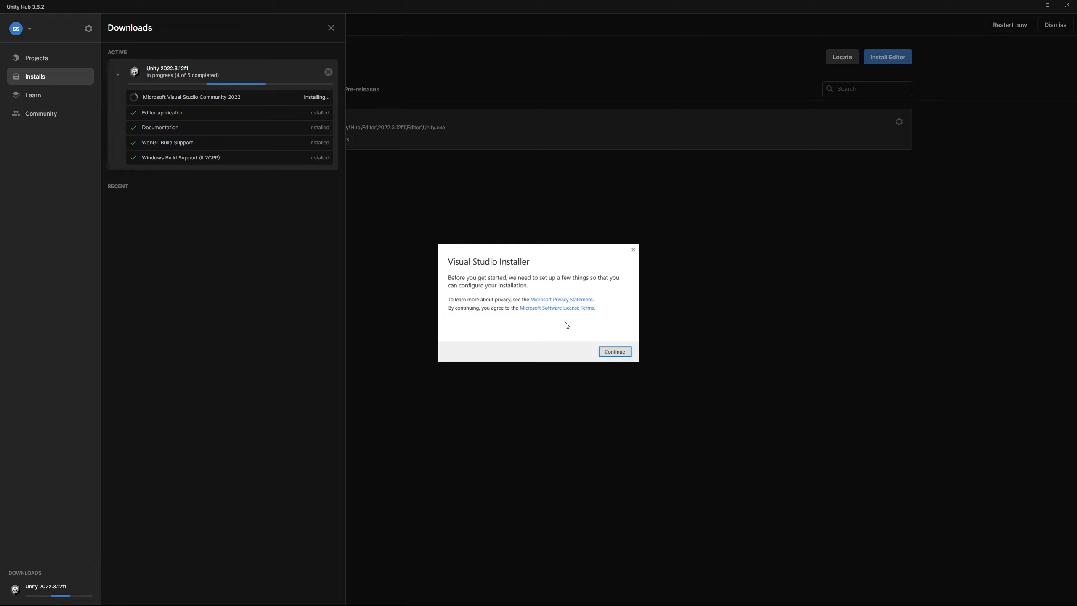
click(607, 351)
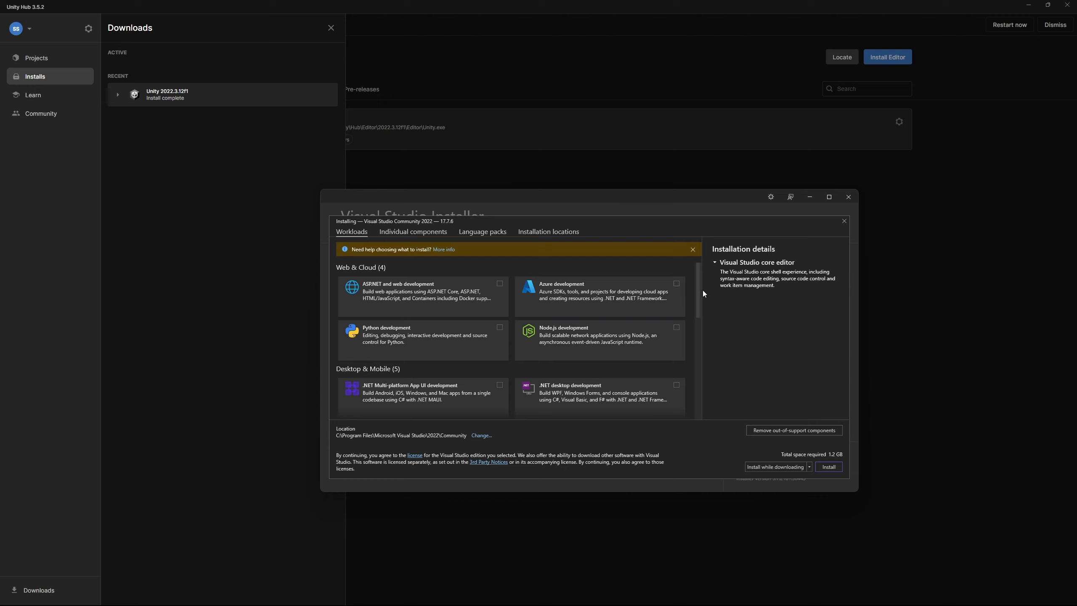
Install Visual Studio Community 2022 with the Game development with Unity workload, excluding the optional Unity Hub component.
drag(697, 290, 698, 373)
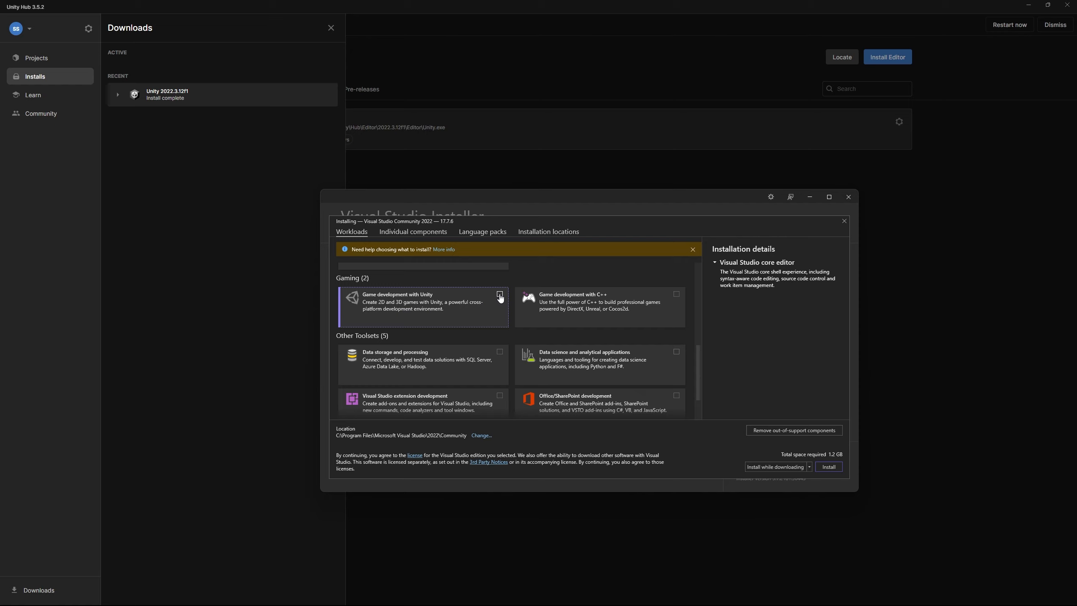
click(499, 294)
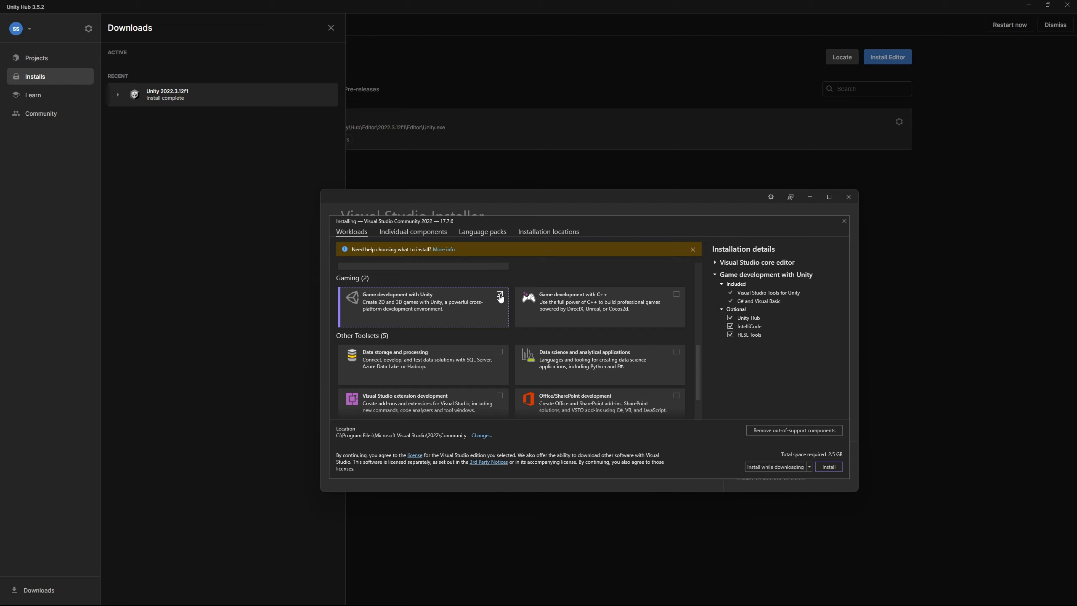
click(730, 318)
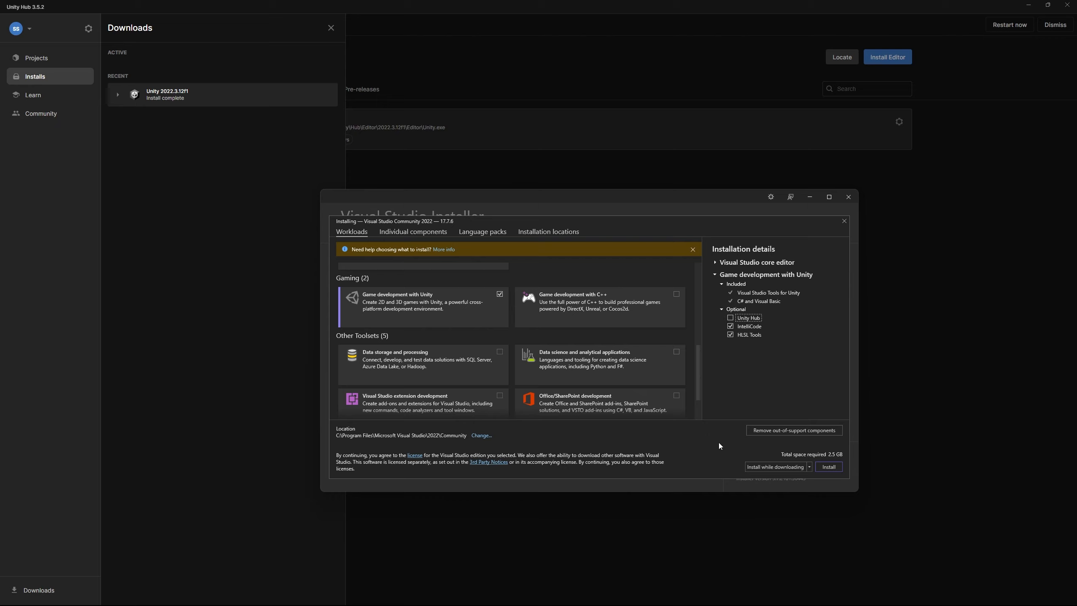
click(825, 467)
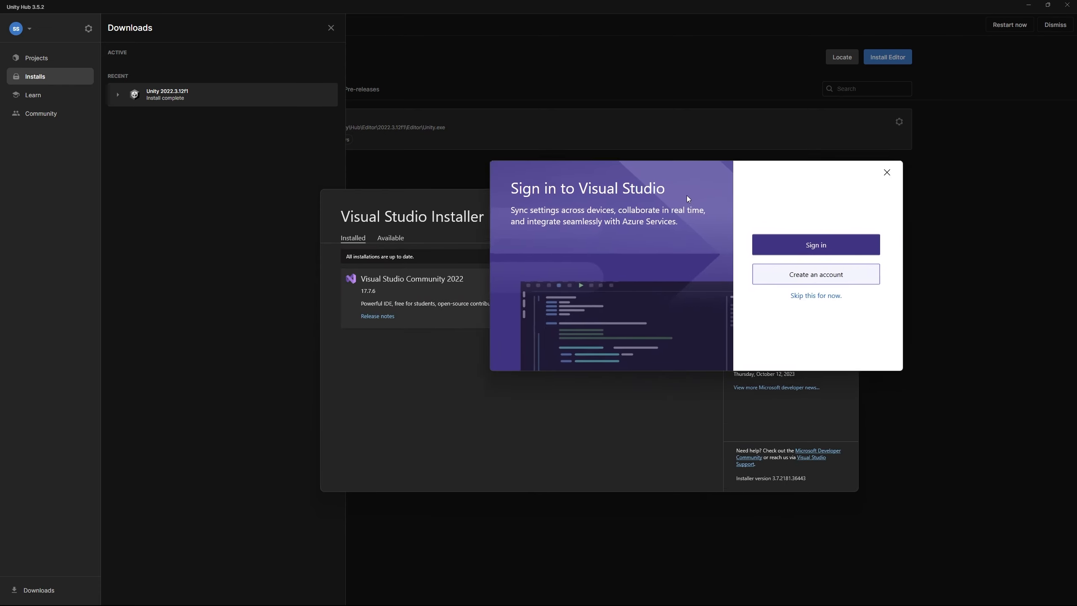
Skip the Visual Studio sign-in, start it with General settings and the Dark theme, and close it along with the installer.
drag(687, 195, 587, 155)
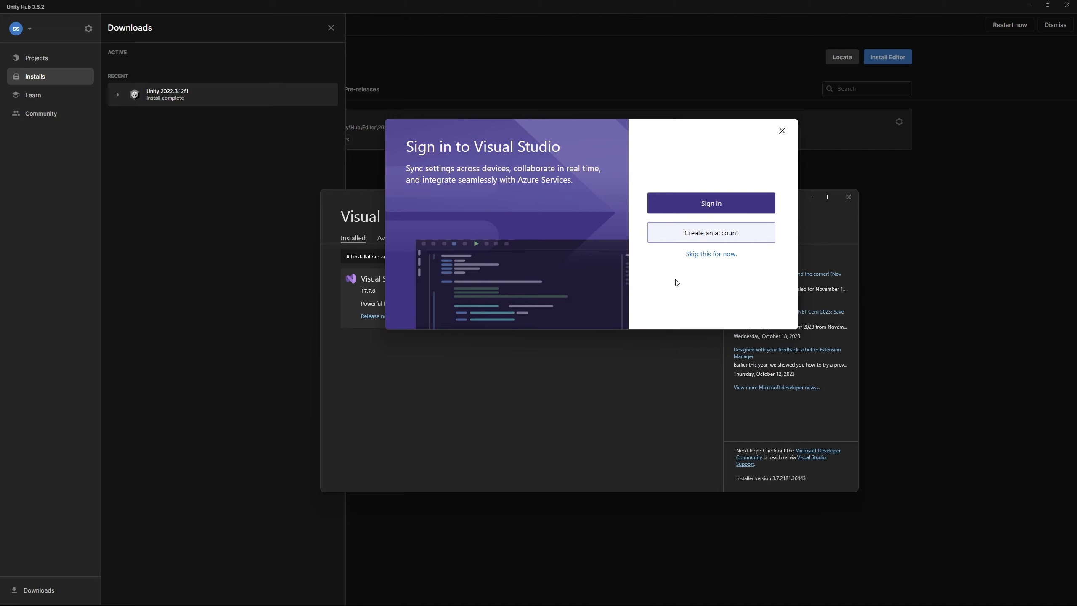
click(704, 254)
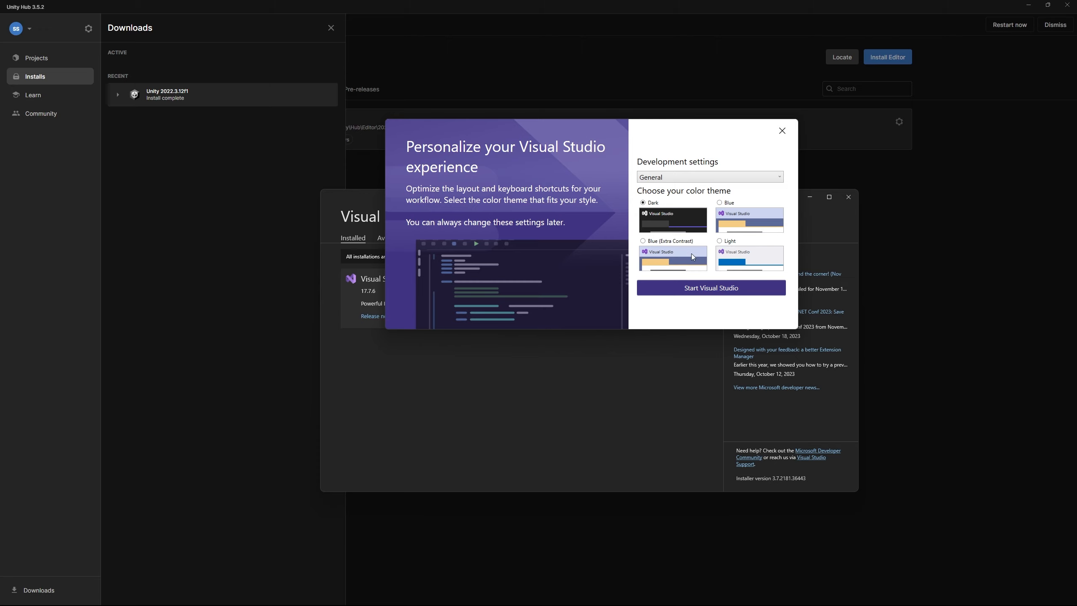
click(712, 288)
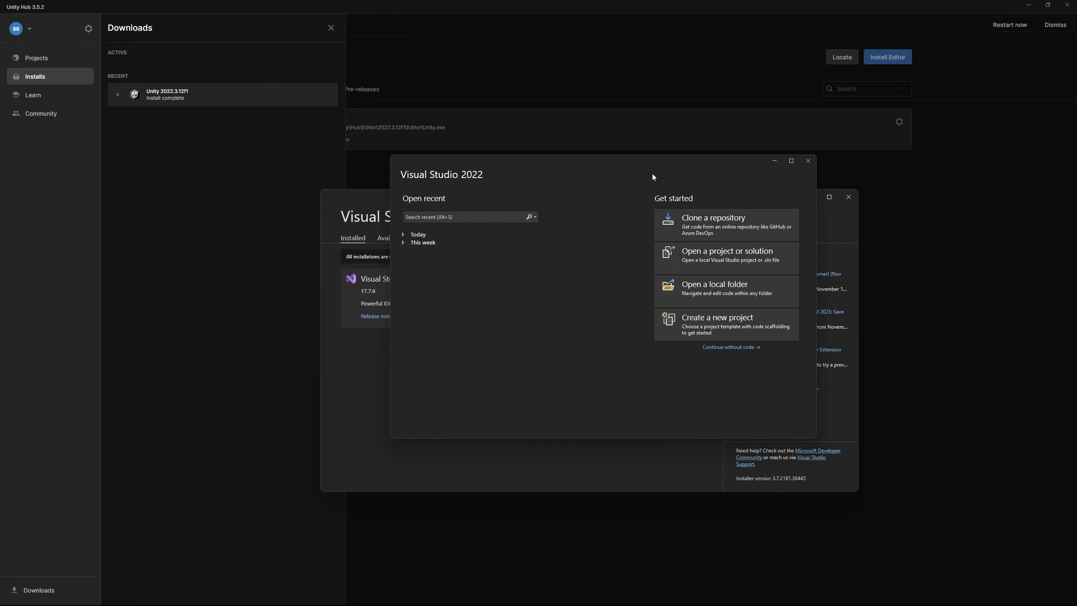
click(807, 161)
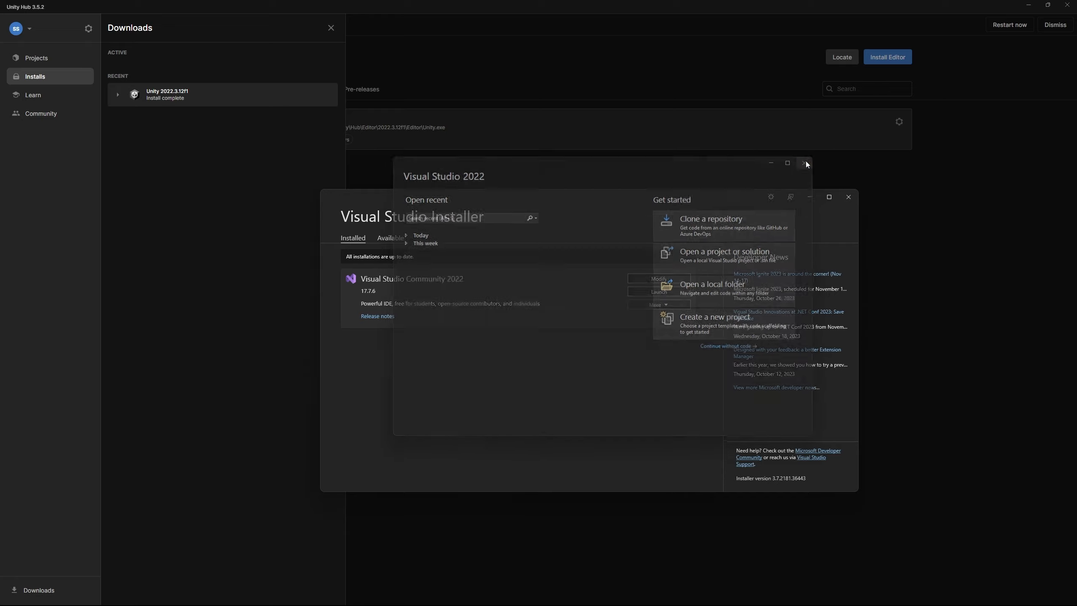
click(848, 197)
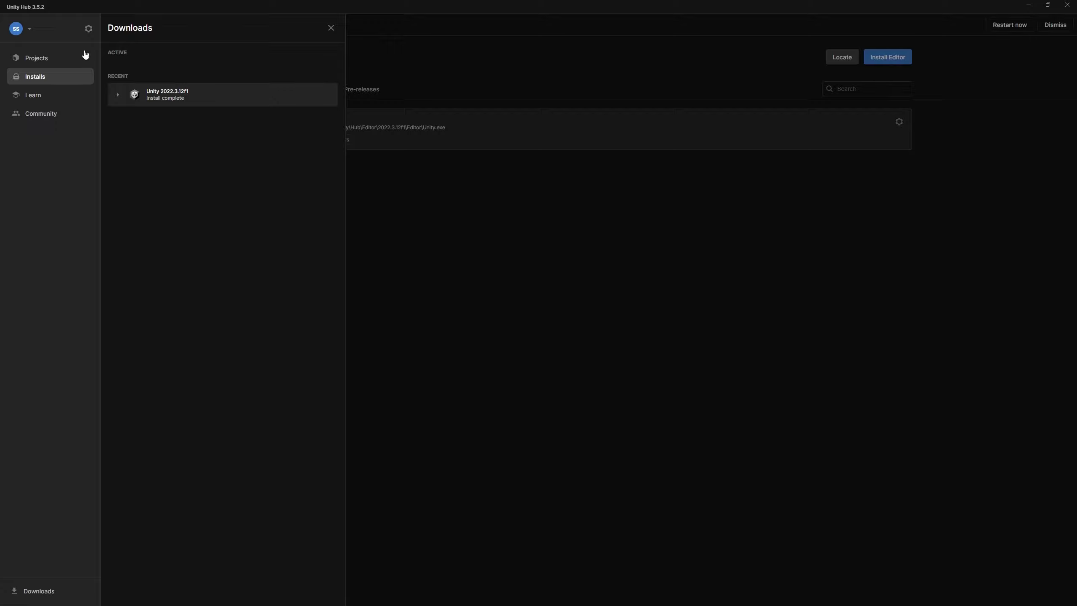
Create a new Unity project from the 3D core template with the name first-project.
click(34, 63)
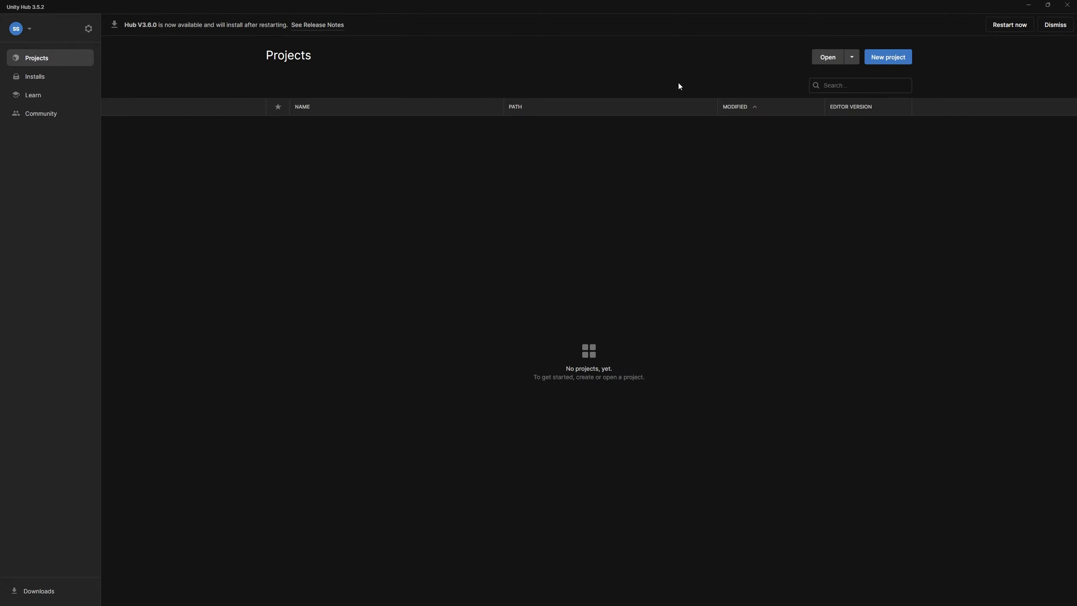
click(892, 58)
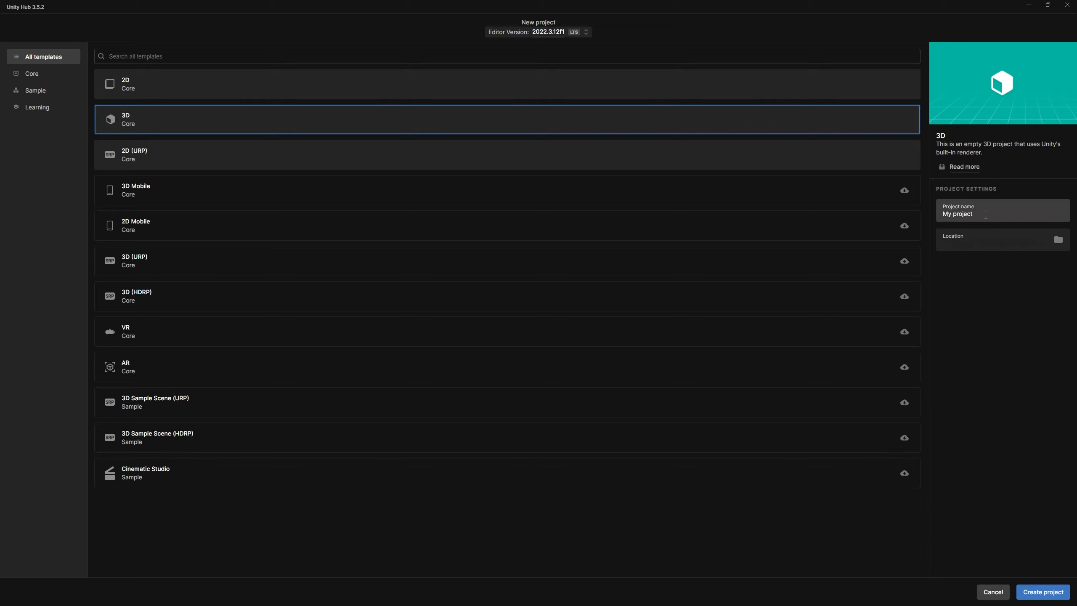
drag(985, 215, 936, 214)
text(first)
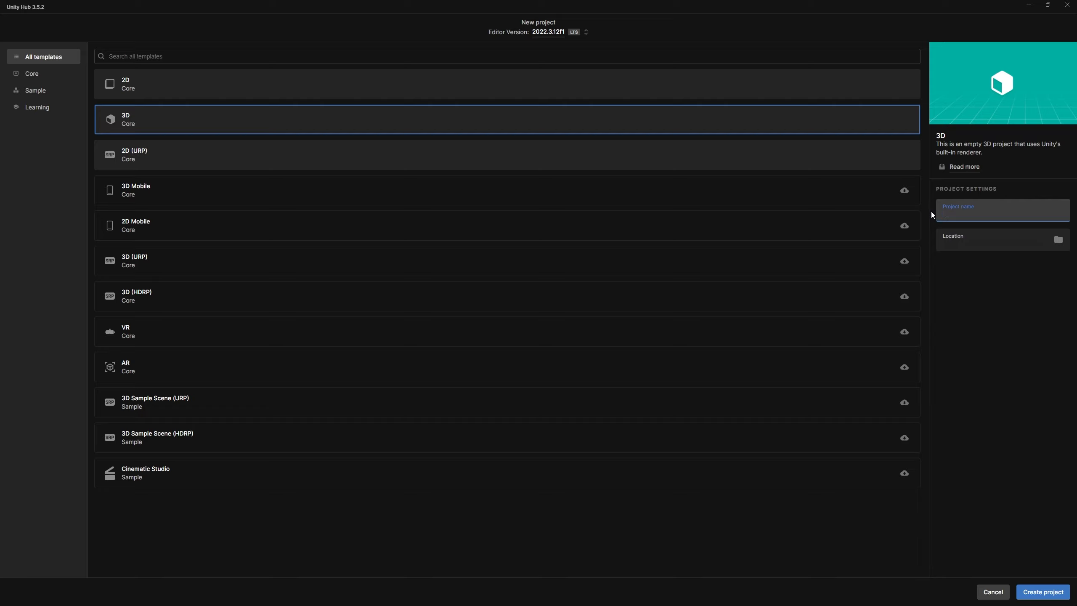
text(-project)
click(1039, 593)
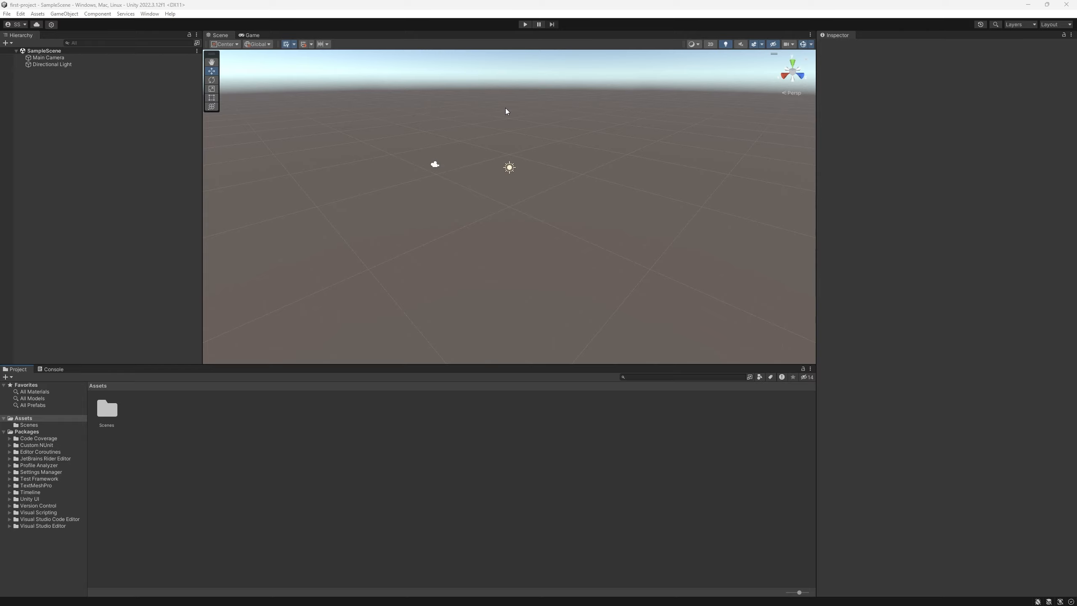
Examine the properties of the Main Camera and the Directional Light in the sample scene, and clear the selection.
click(434, 165)
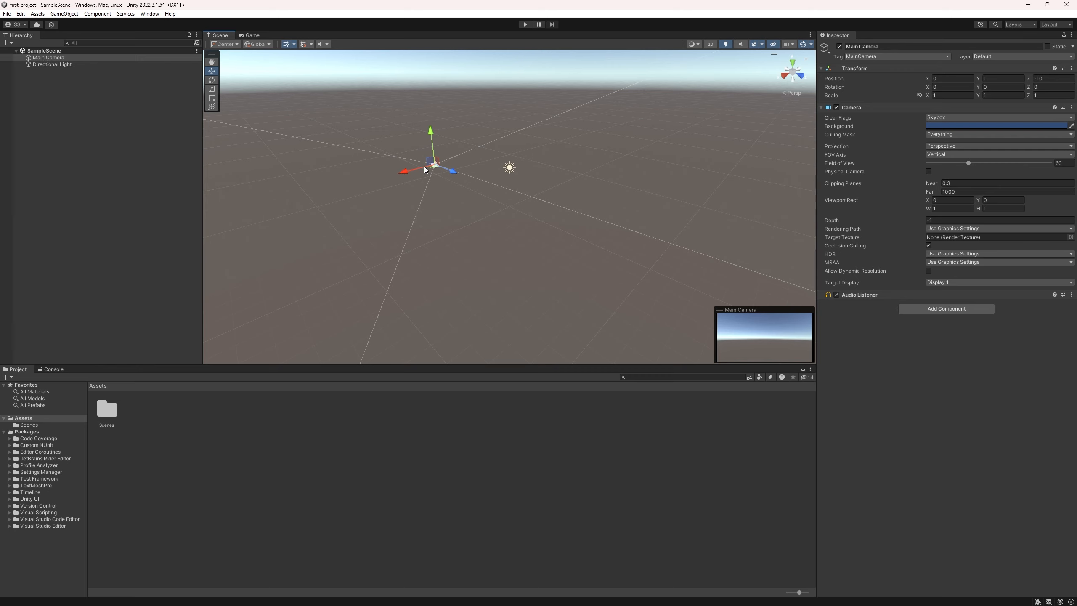
click(509, 168)
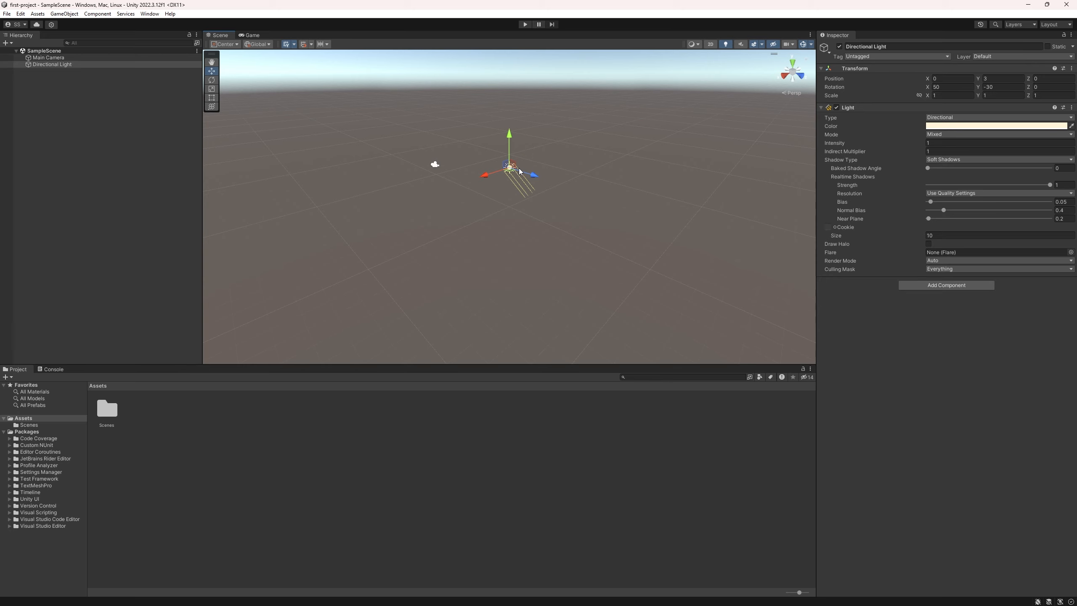
click(431, 214)
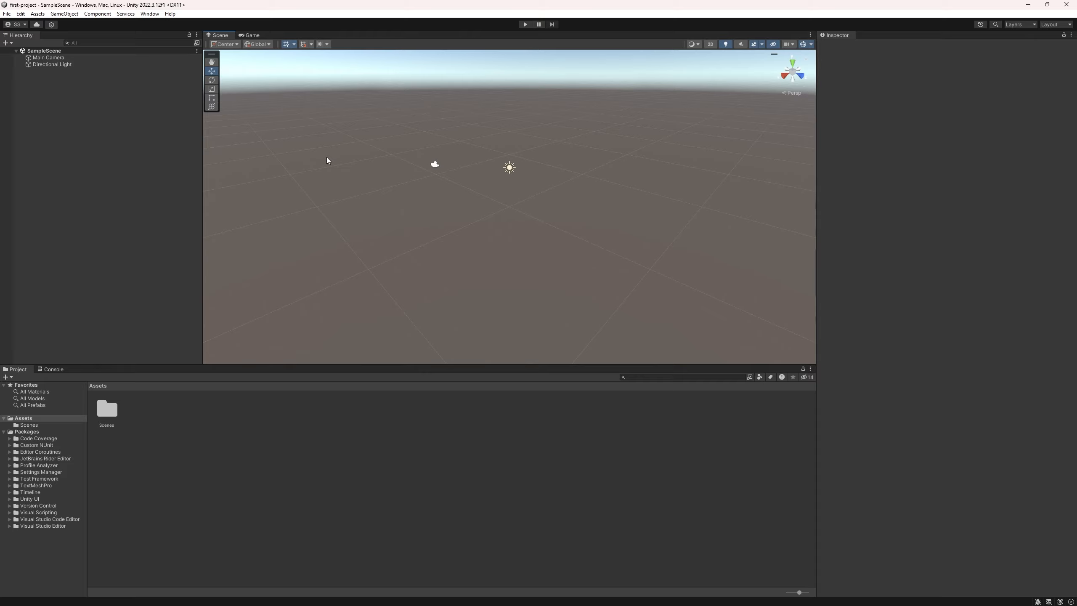
Add a 3D cube to the scene, keeping the default name Cube.
click(7, 43)
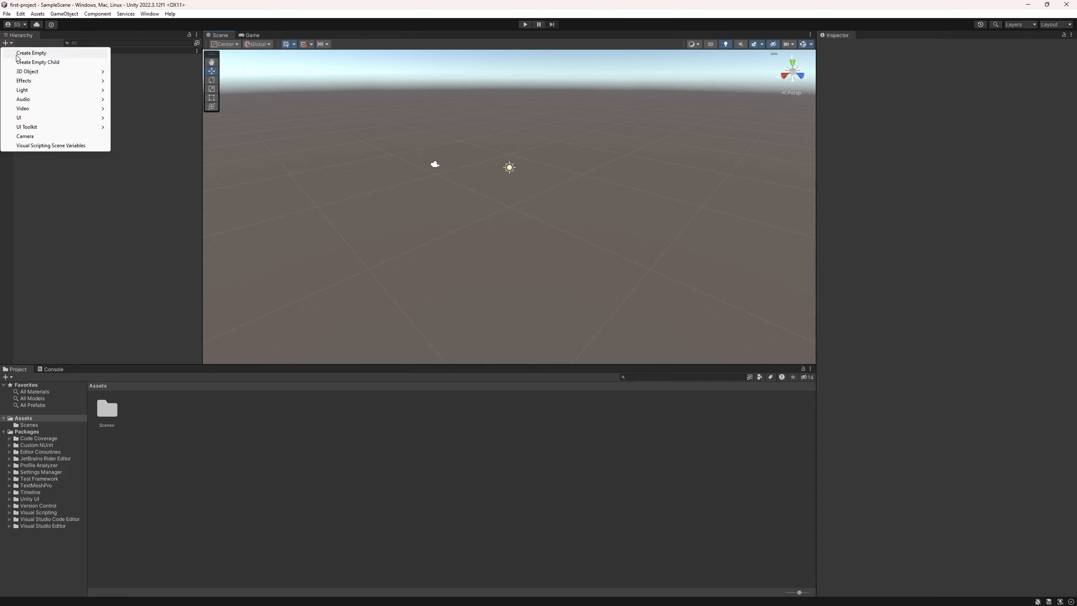
mouse_move(58, 74)
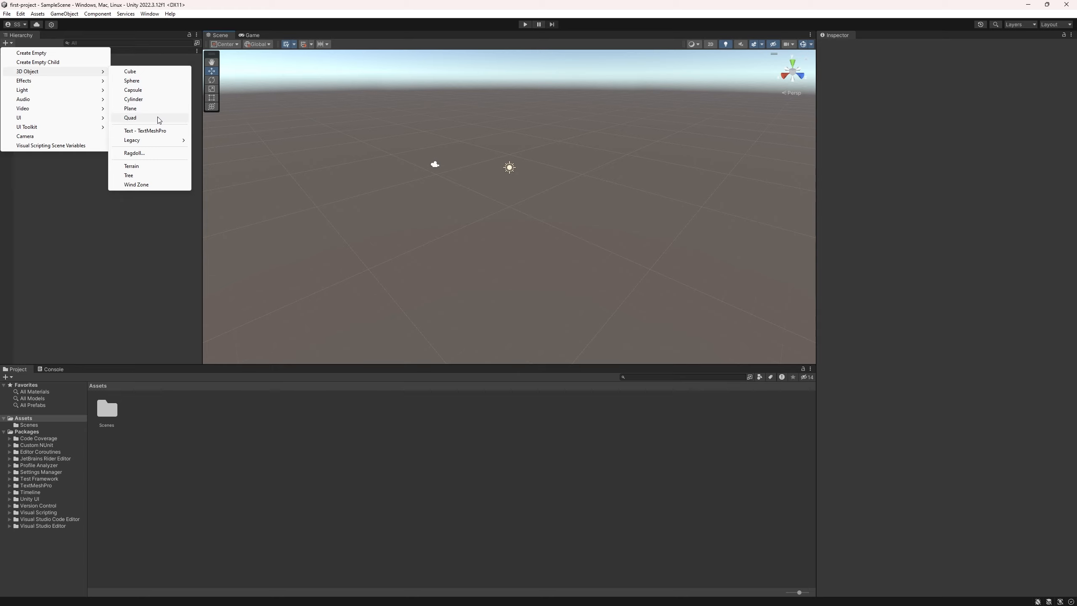
click(152, 72)
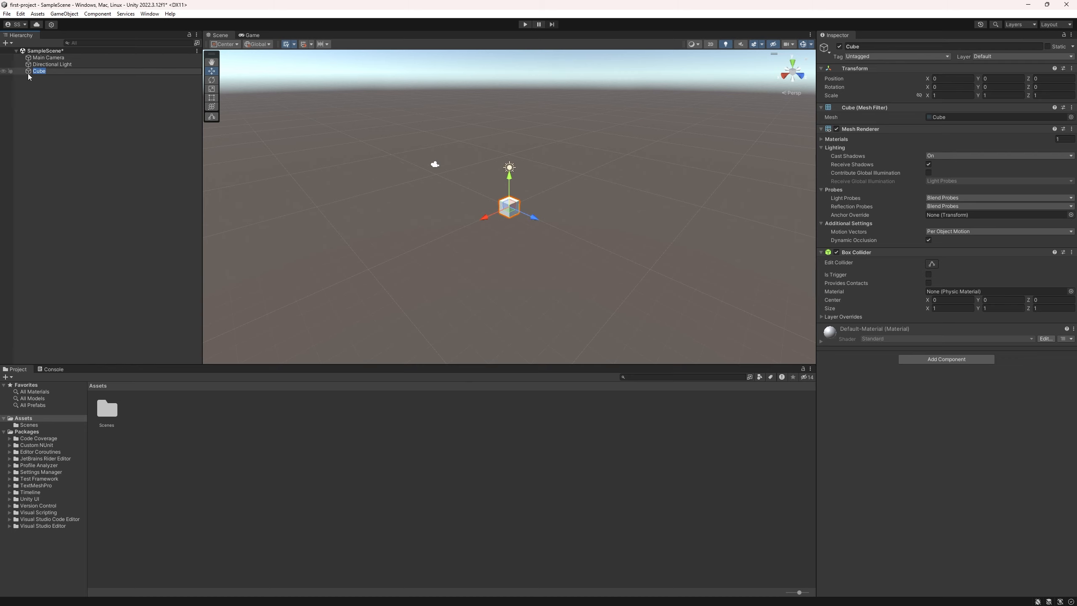
click(93, 102)
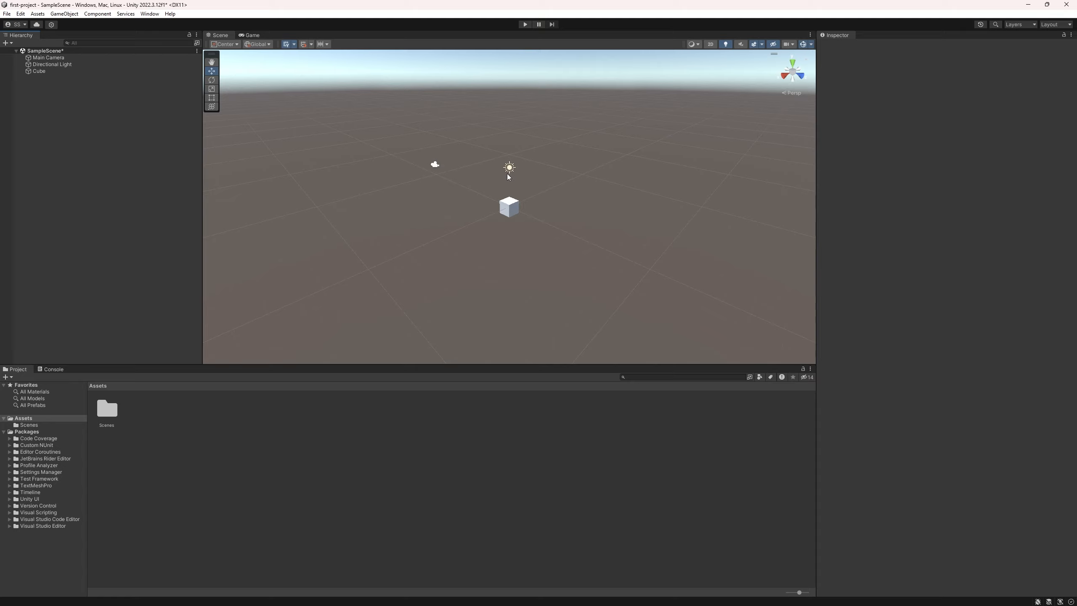
Move the cube along its vertical axis and set its Y position to 1.
scroll(542, 229, up, 10)
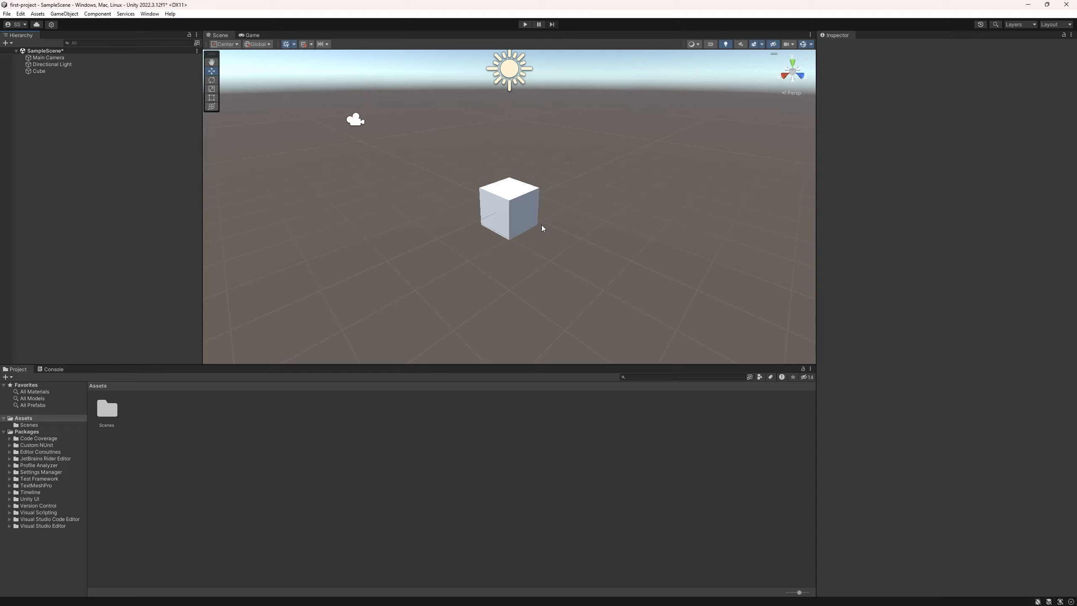
key(alt)
alt+drag(554, 142, 624, 161)
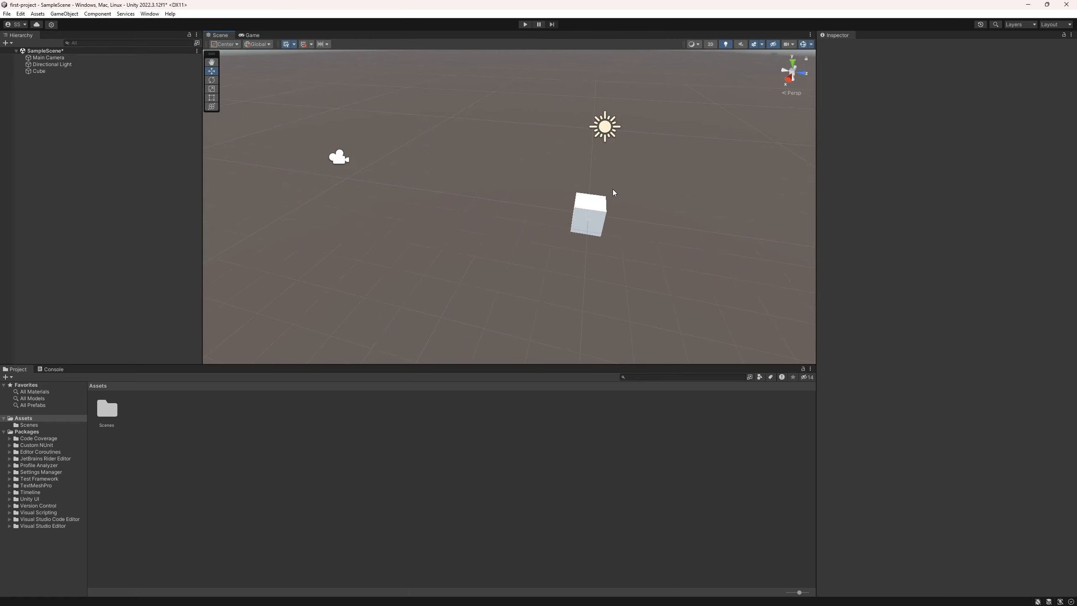
click(586, 212)
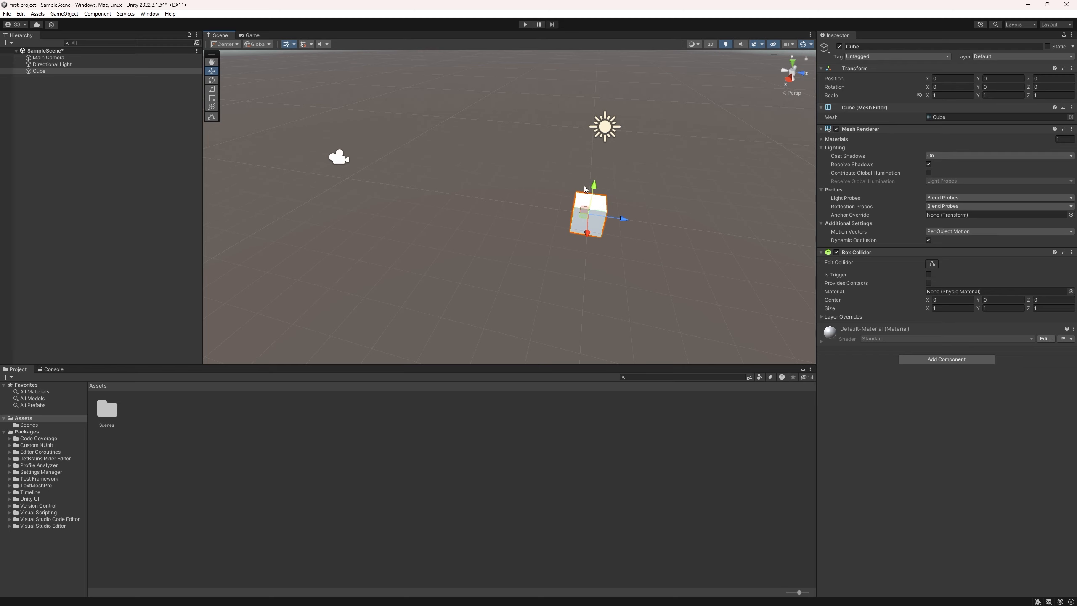
alt+drag(617, 209, 541, 126)
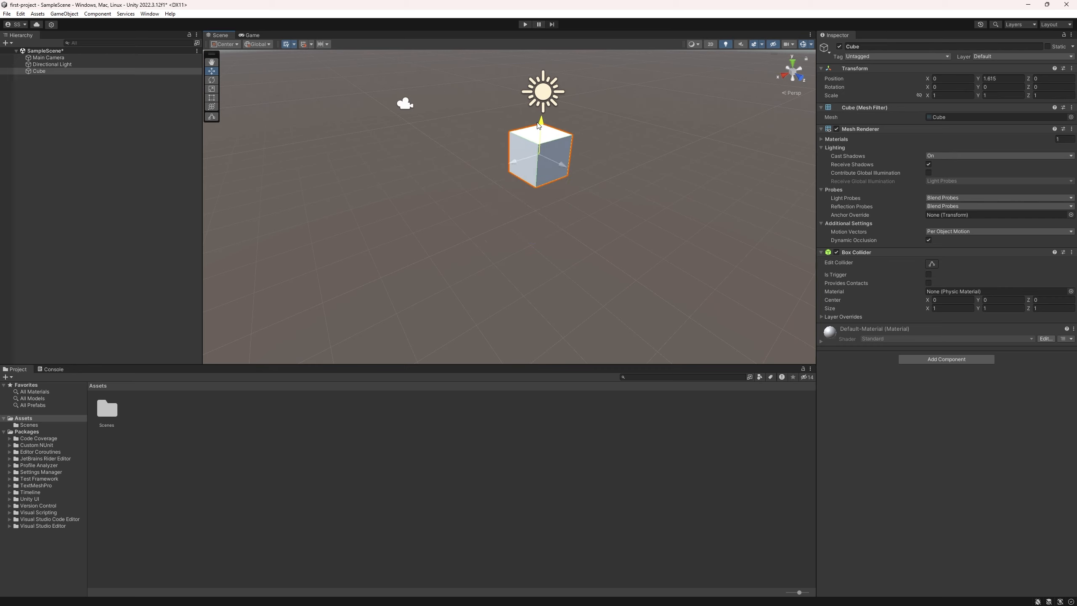
click(980, 80)
drag(981, 81, 996, 81)
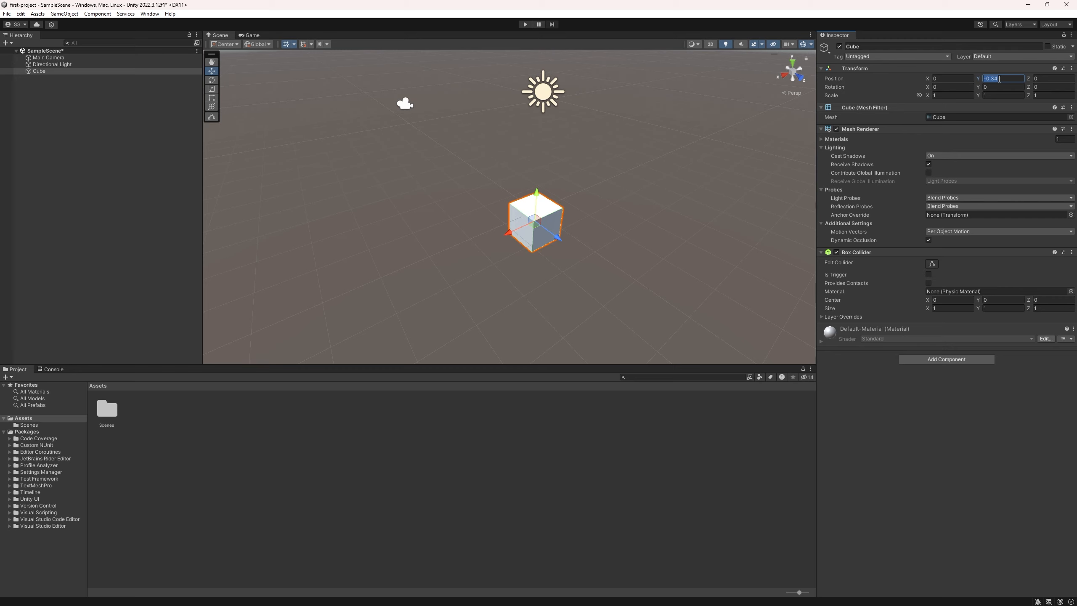
text(1)
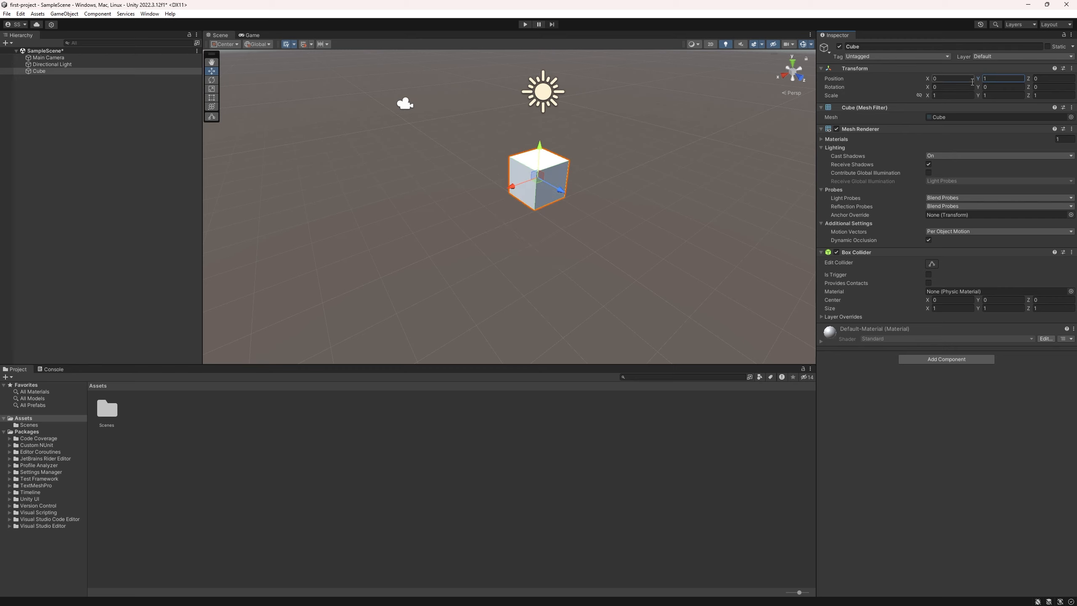
Try a Y rotation of about -17.5 and a Y scale of about 3.29 on the cube, and undo both changes.
drag(978, 87, 786, 103)
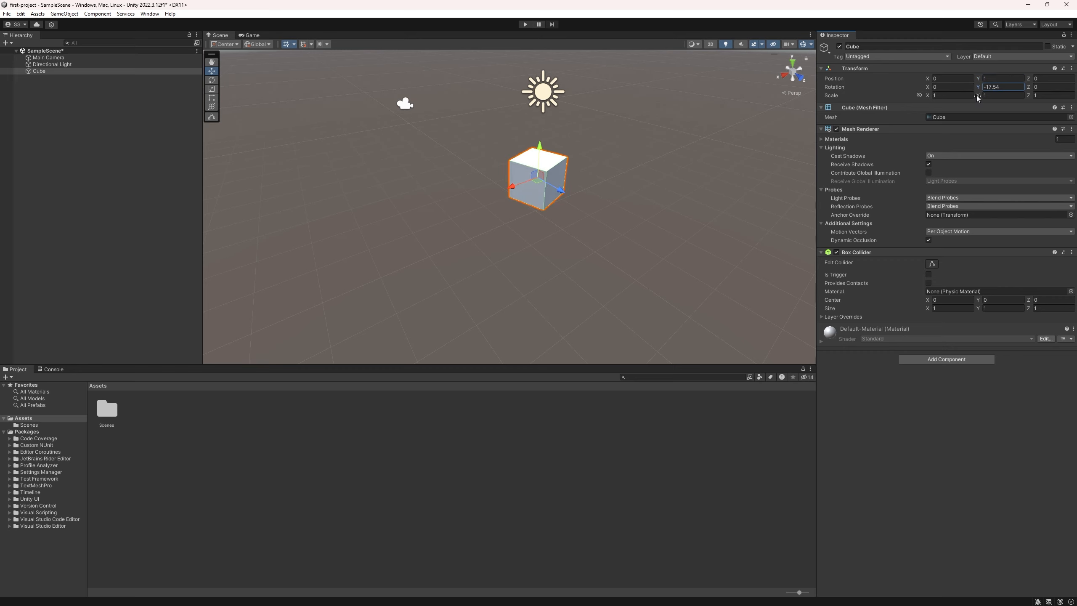
drag(977, 95, 1013, 97)
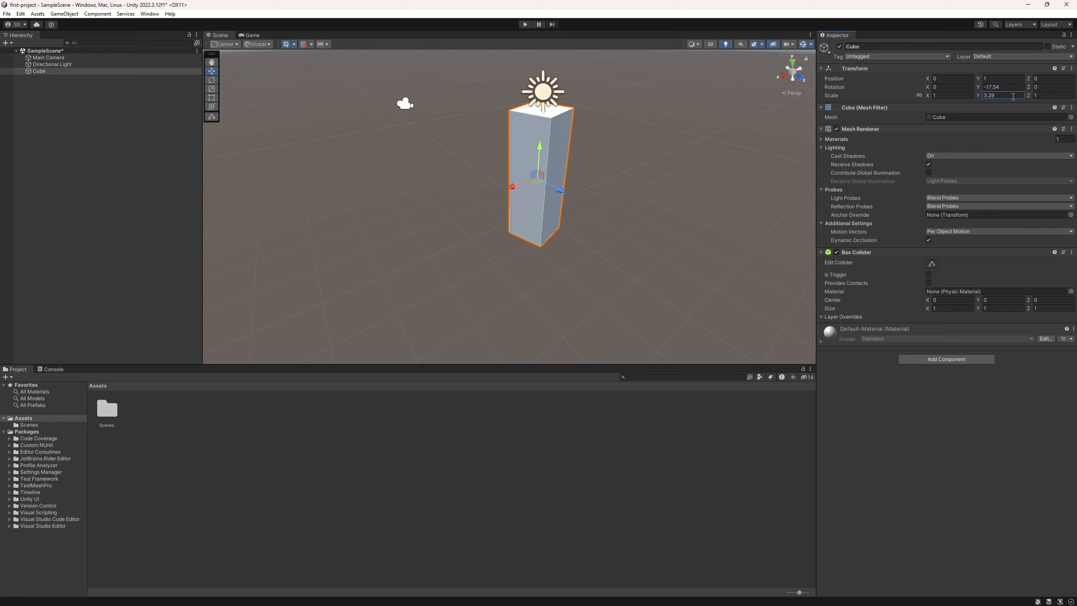
key(ctrl+z)
key(ctrl+z)
key(ctrl+z)
key(ctrl+z)
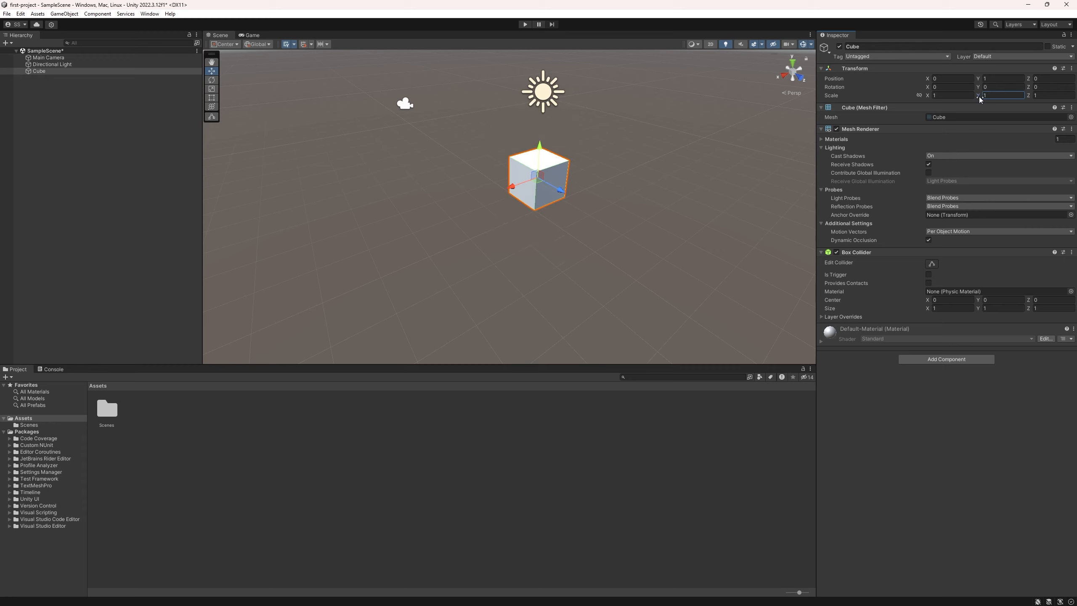
Stretch the cube with the Rect tool into a slab scaled about 3.73 along X and 2.39 along Y.
click(213, 108)
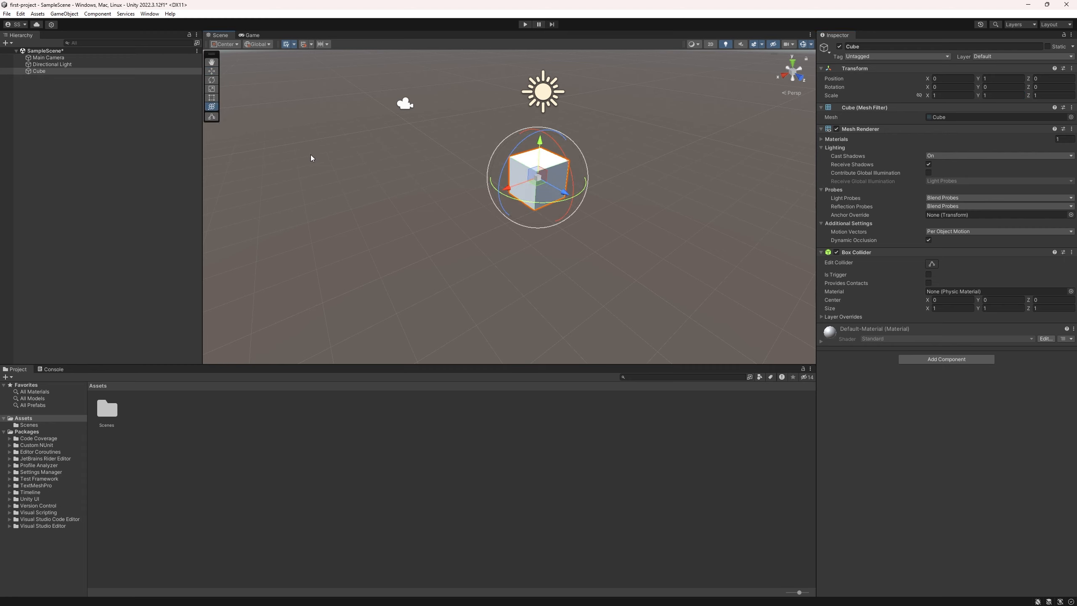
click(212, 102)
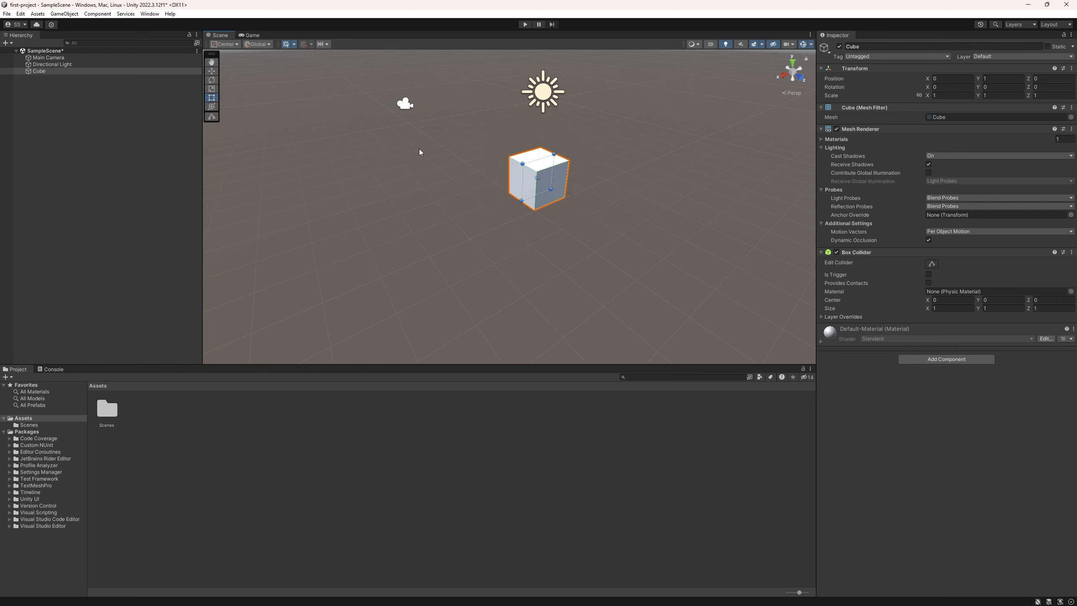
drag(535, 160, 535, 114)
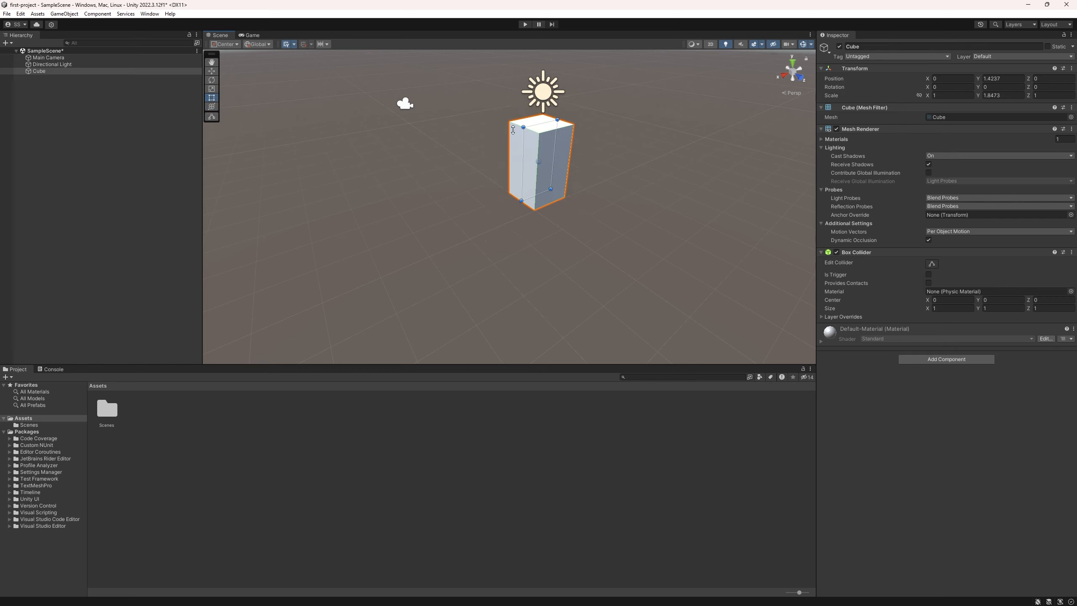
drag(509, 171, 454, 192)
drag(474, 152, 469, 114)
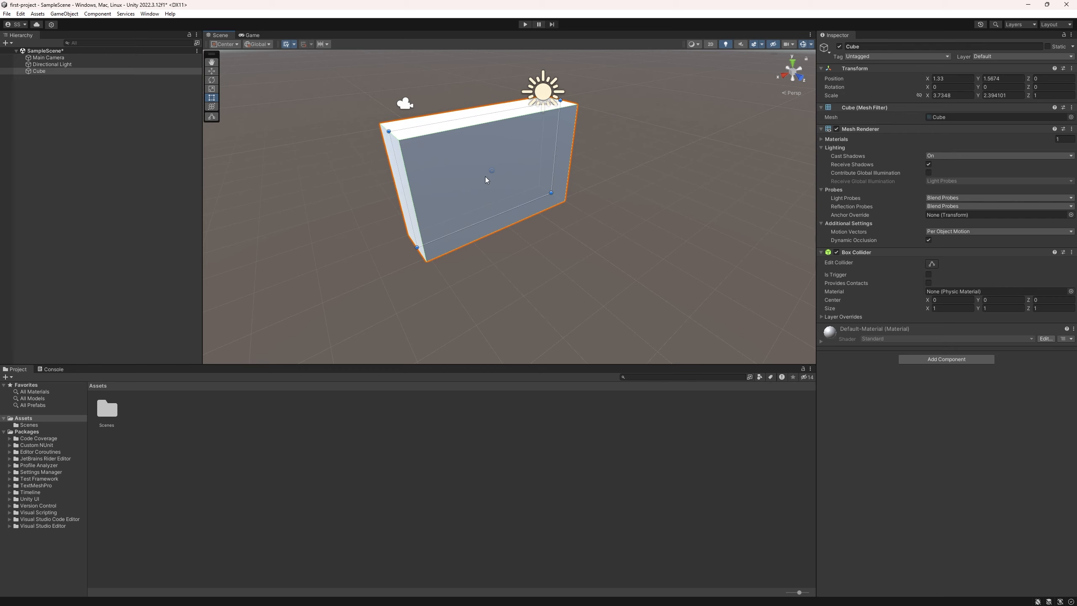
Undo the Rect tool stretching of the cube.
key(ctrl+z)
key(ctrl+z)
key(ctrl+z)
key(ctrl+z)
key(ctrl+z)
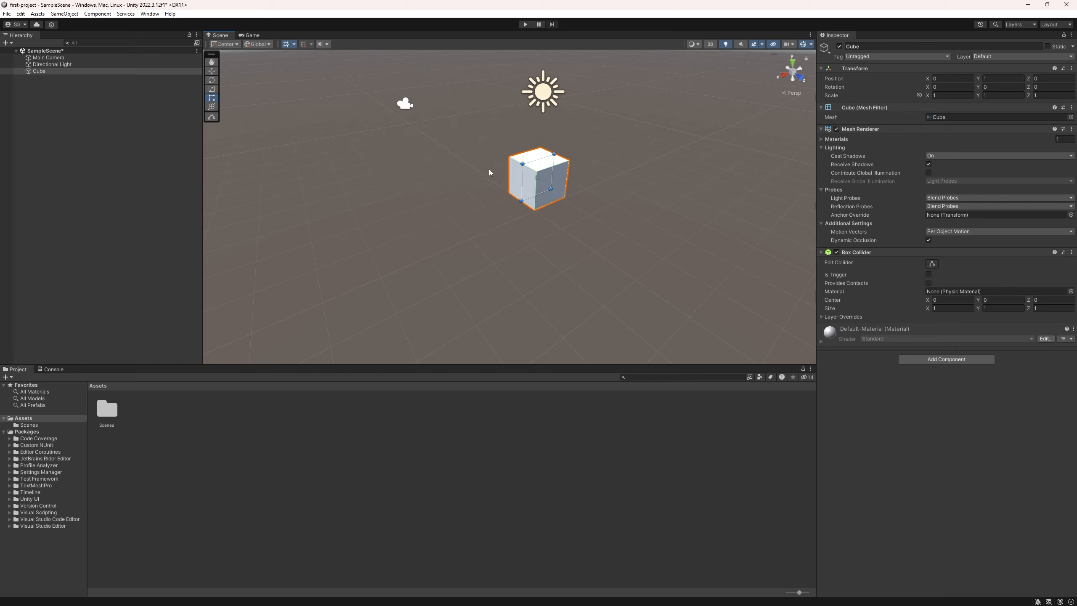
Try scaling the cube with the Scale tool and turning it with the Rotate tool, undoing each change.
click(212, 89)
mouse_move(562, 192)
mouse_down()
mouse_move(757, 303)
mouse_move(575, 197)
mouse_move(611, 176)
mouse_move(567, 181)
mouse_up()
key(ctrl+z)
key(ctrl+z)
click(211, 80)
drag(515, 162, 598, 194)
key(ctrl+z)
Move the cube freely to about X 1.8, Y 2.02, Z 0.43, and reset its Transform component.
click(211, 71)
drag(538, 179, 514, 153)
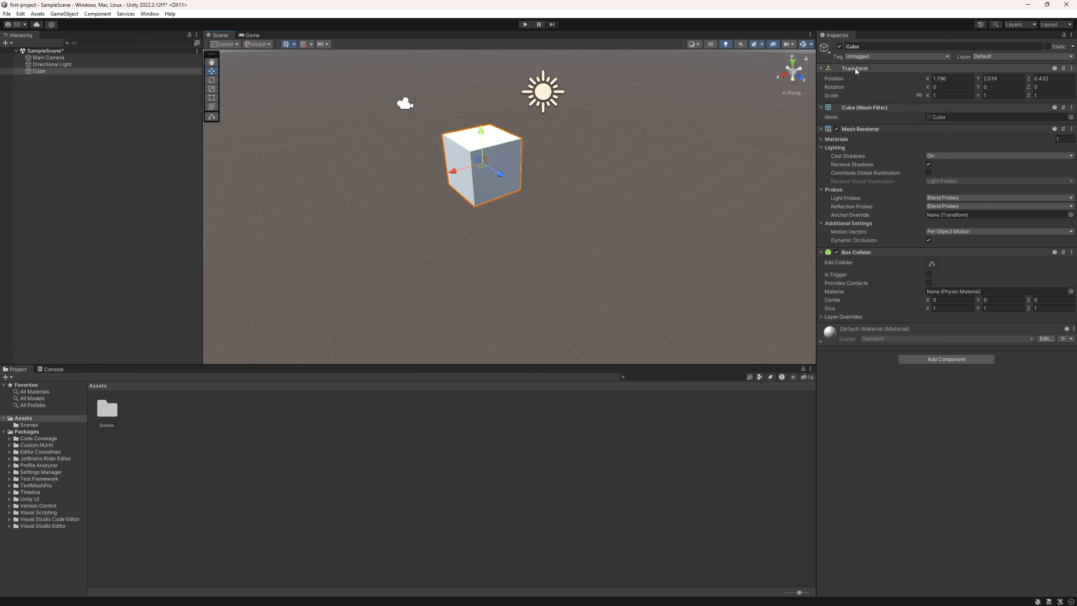
click(1071, 67)
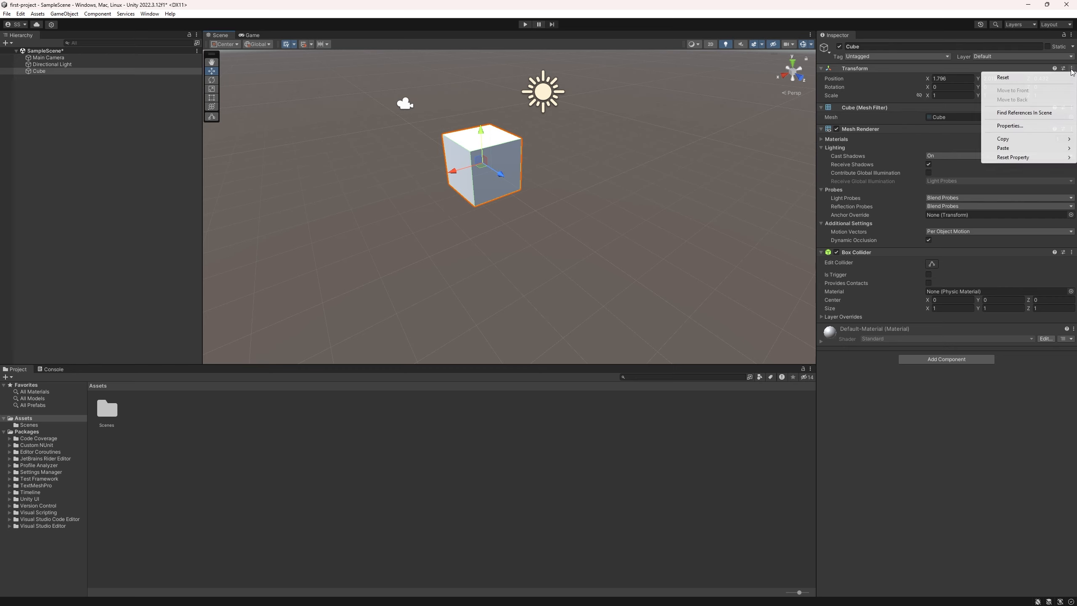
click(1005, 78)
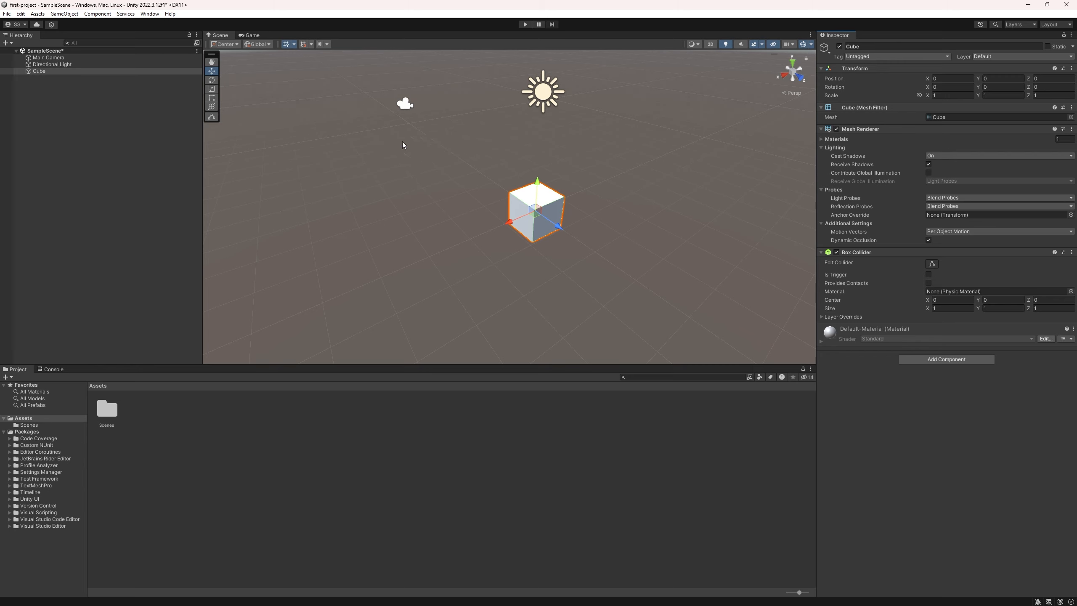
Add a 3D plane to the scene and raise the cube above it to a Y position of 1.34.
click(7, 44)
click(127, 118)
click(528, 216)
drag(537, 187, 537, 140)
View the plane from another side and select the plane and the cube in turn to compare their components.
click(384, 118)
right_drag(440, 158, 589, 180)
click(594, 133)
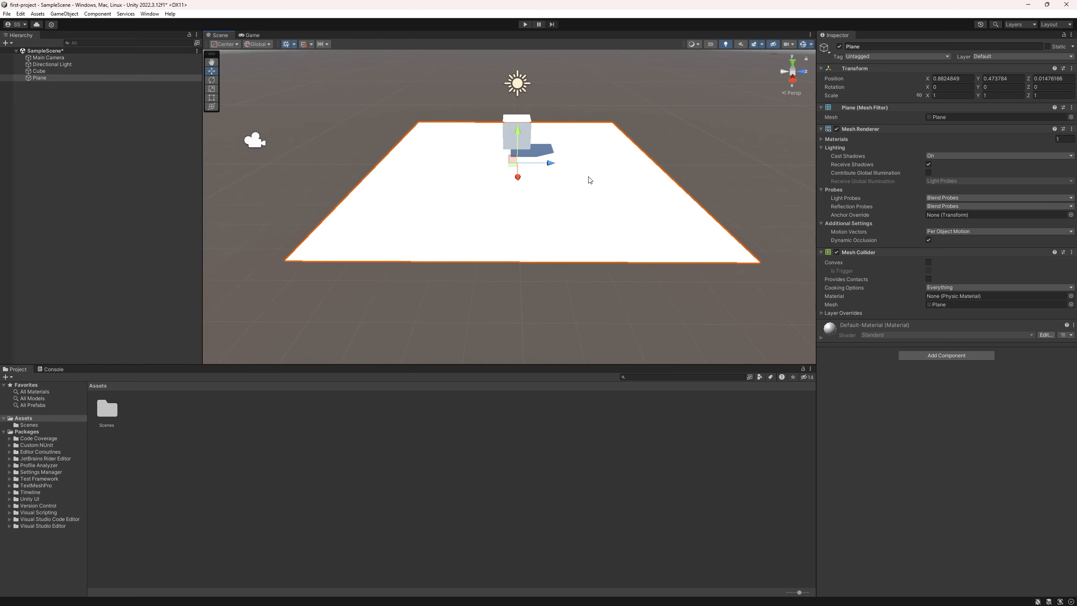
click(729, 299)
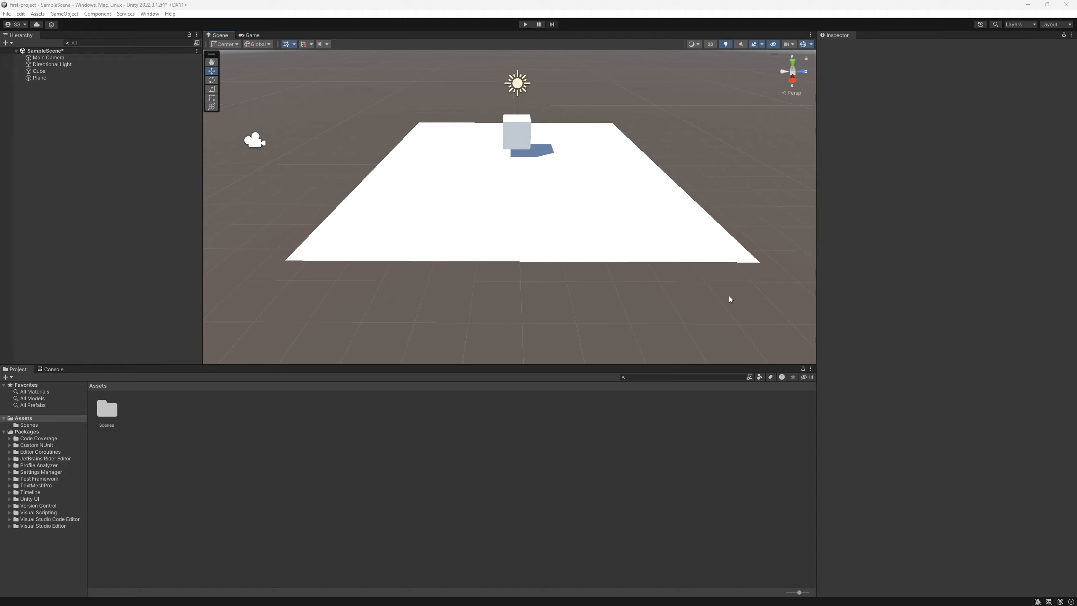
click(512, 126)
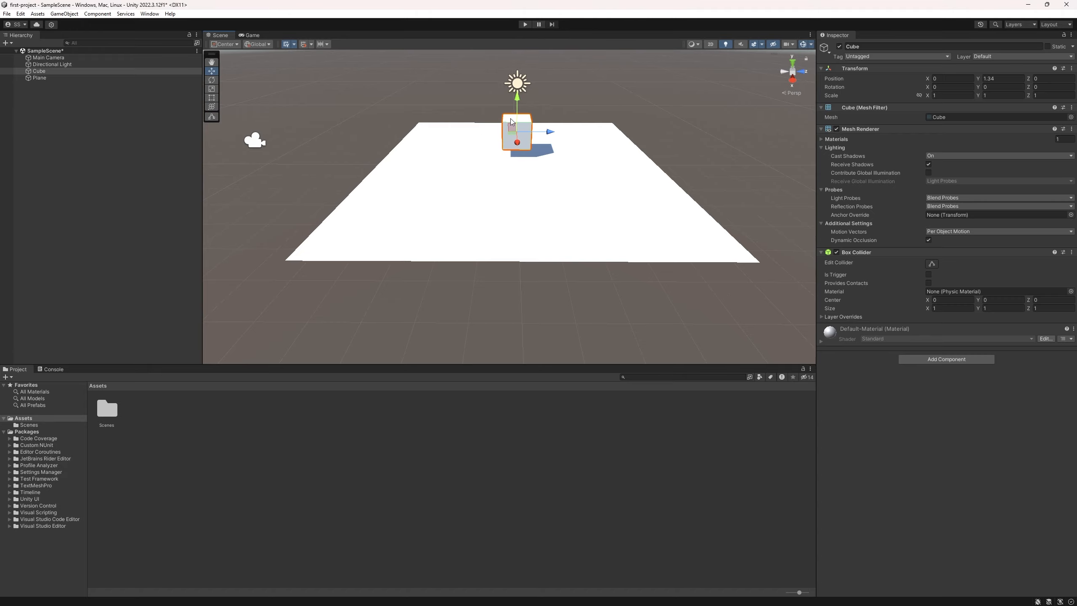
click(551, 191)
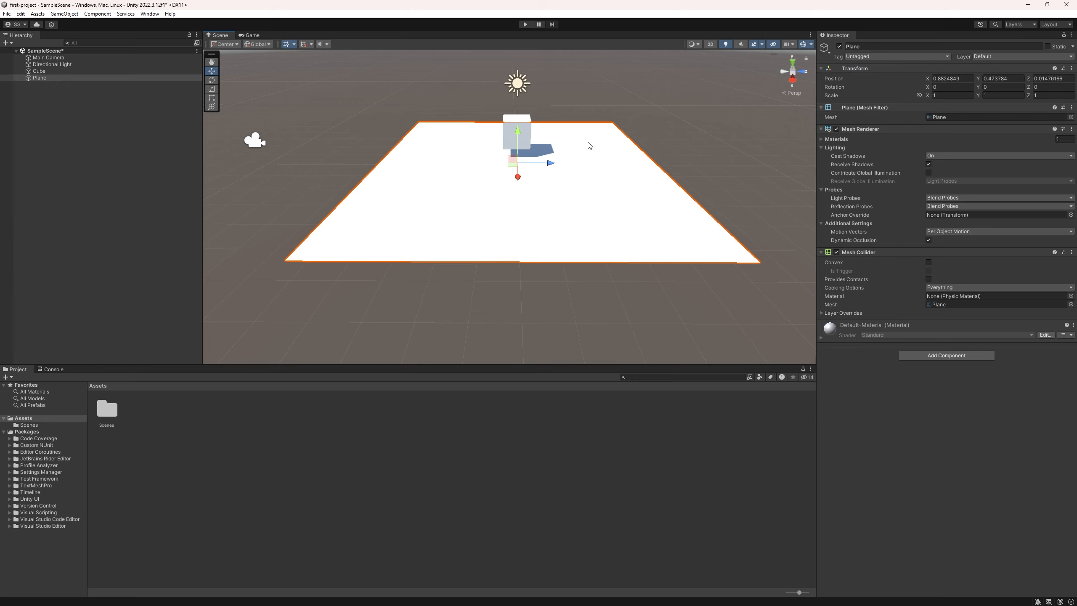
Create an empty GameObject with only a Transform component and delete it from the scene.
click(6, 43)
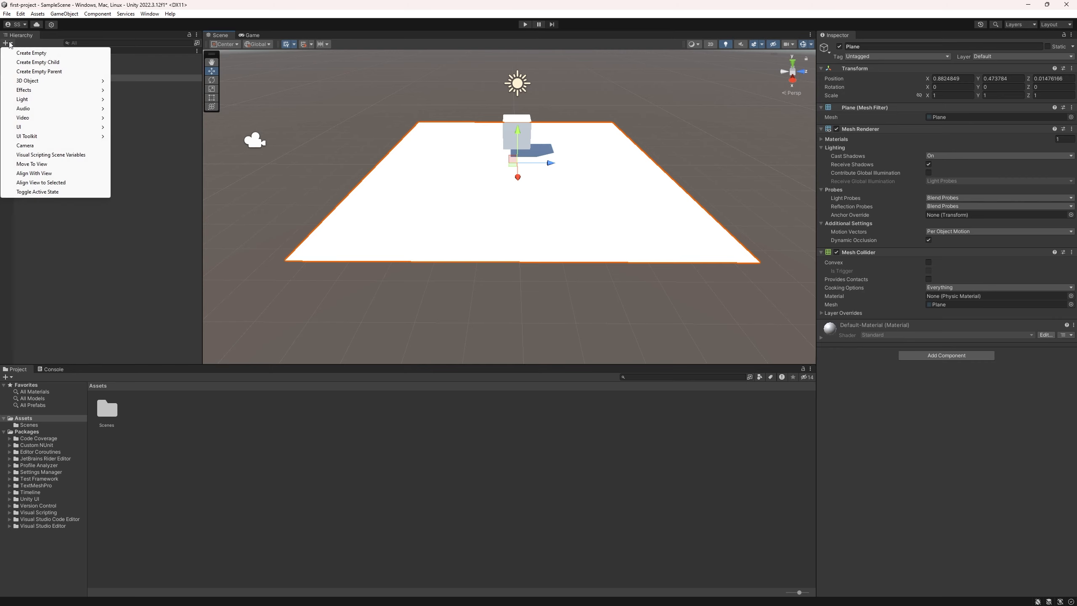
click(44, 54)
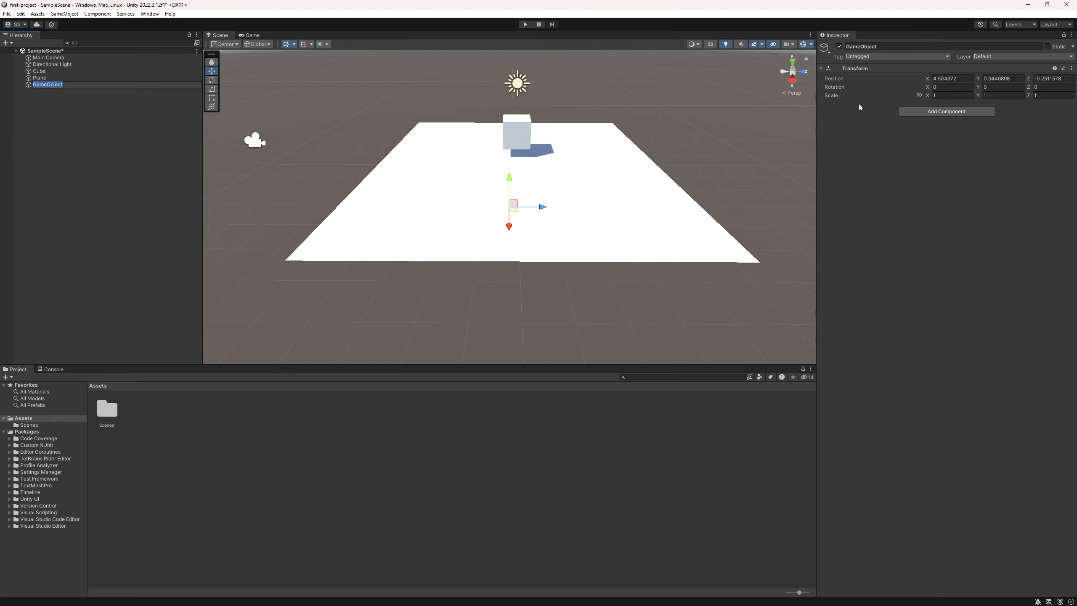
click(55, 87)
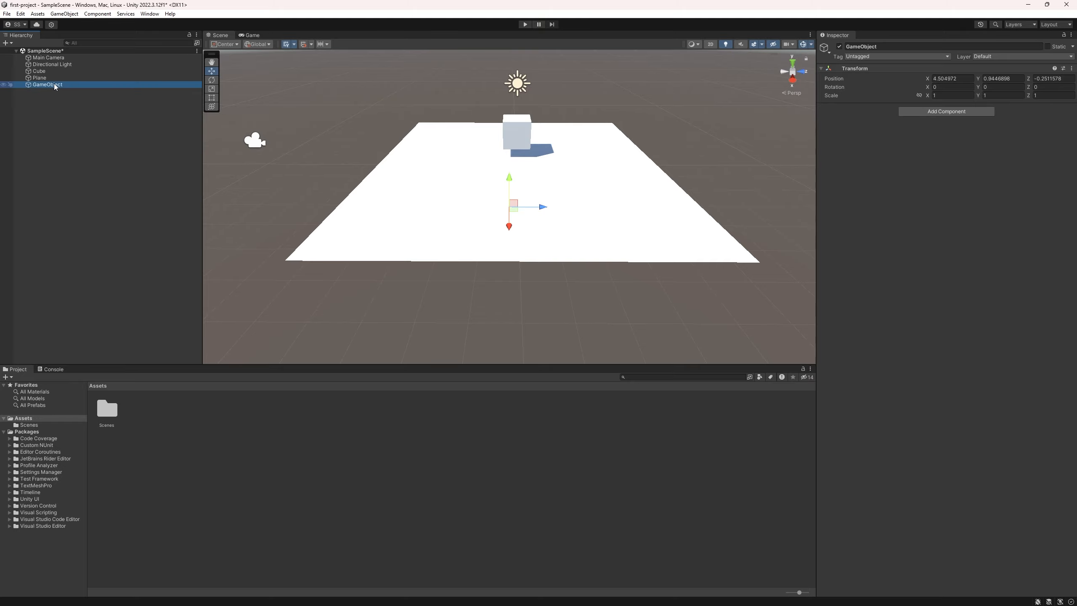
key(Delete)
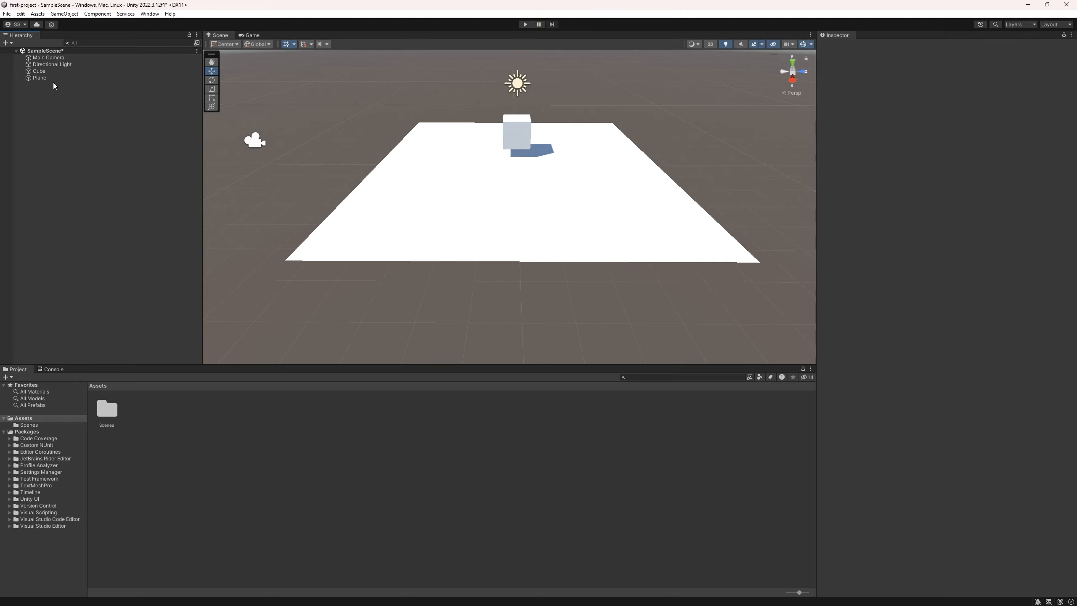
Change the cube's Mesh Filter mesh to Cylinder and set it back to Cube.
click(49, 72)
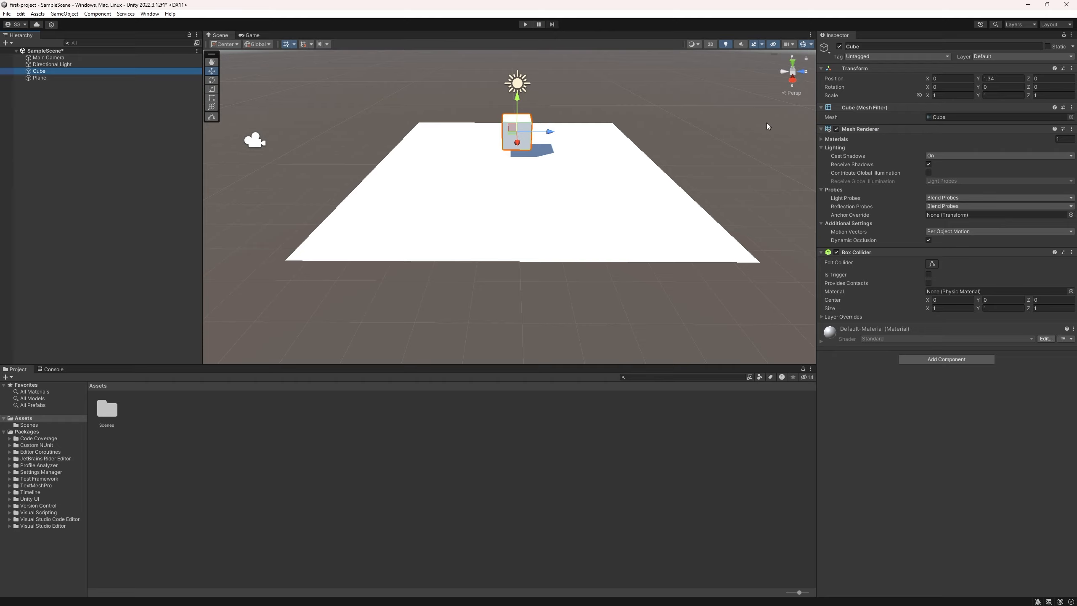
right_drag(551, 132, 653, 106)
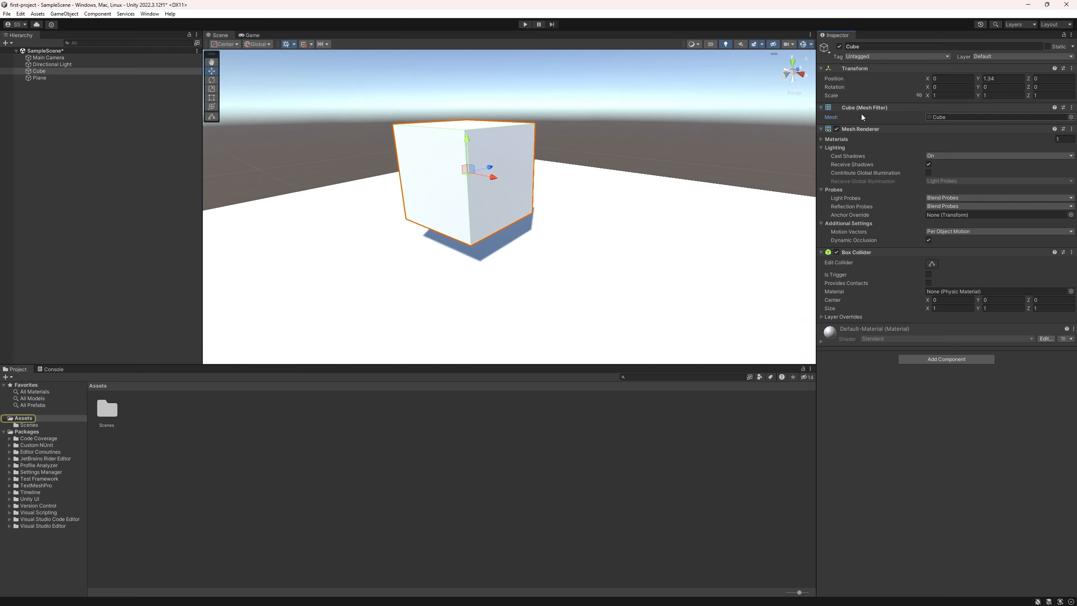
click(1071, 117)
scroll(1052, 174, up, 1)
drag(1037, 92, 705, 69)
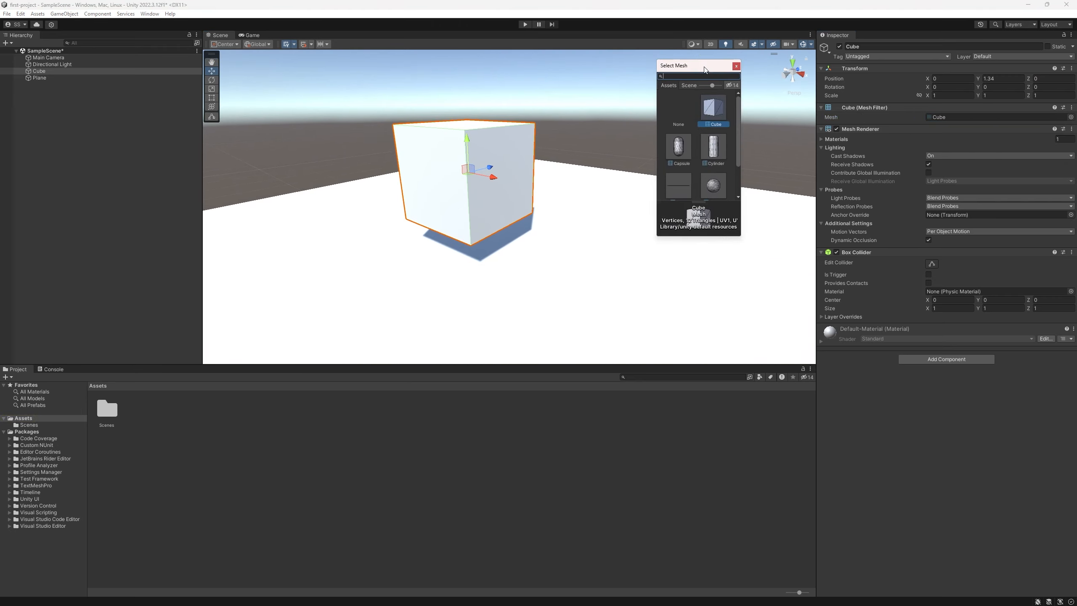
click(719, 157)
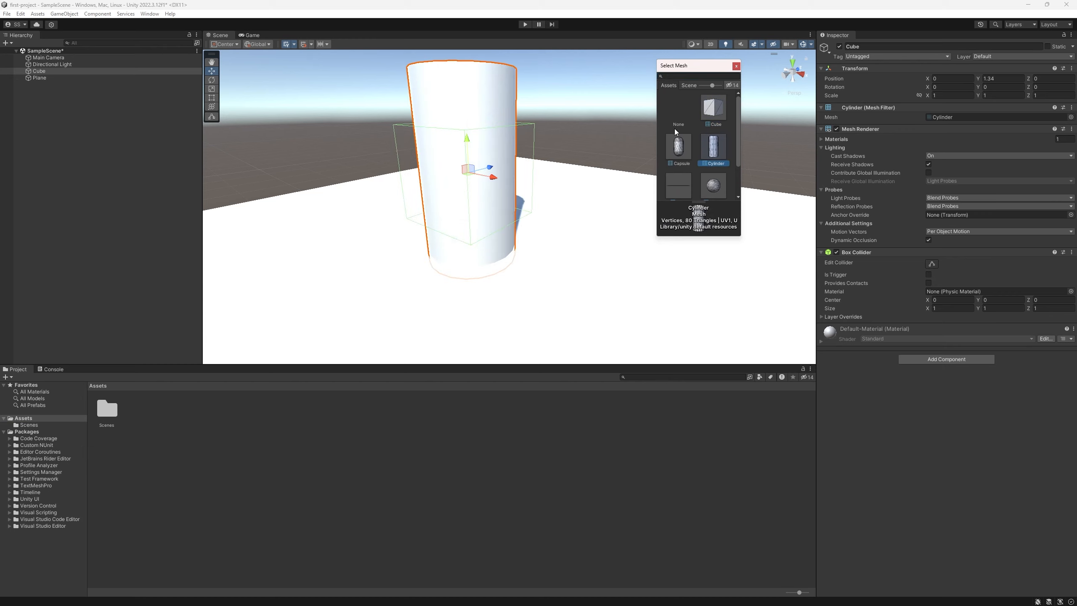
click(711, 116)
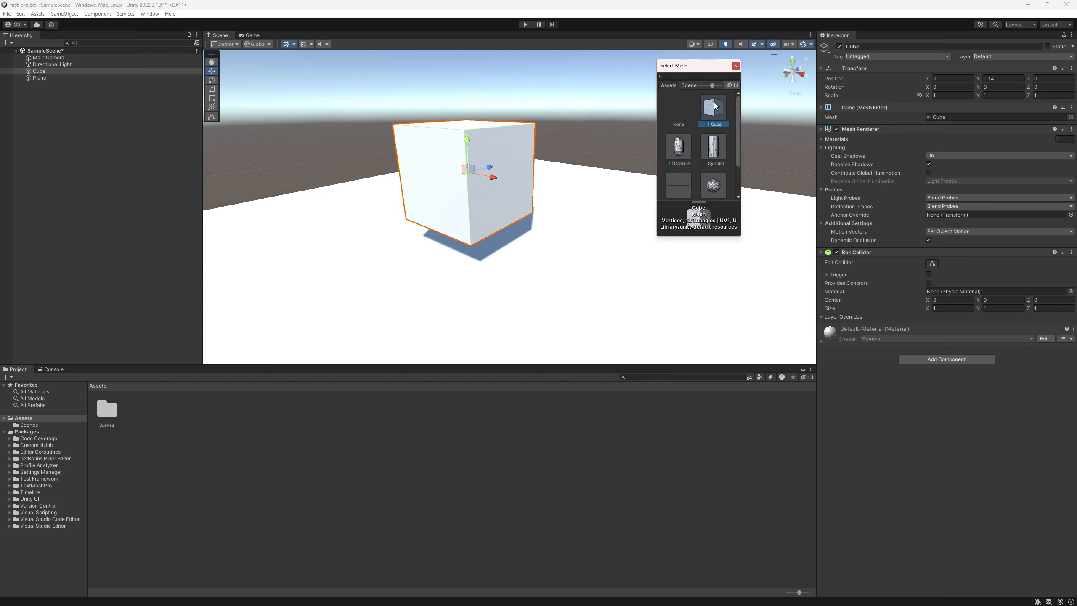
click(736, 66)
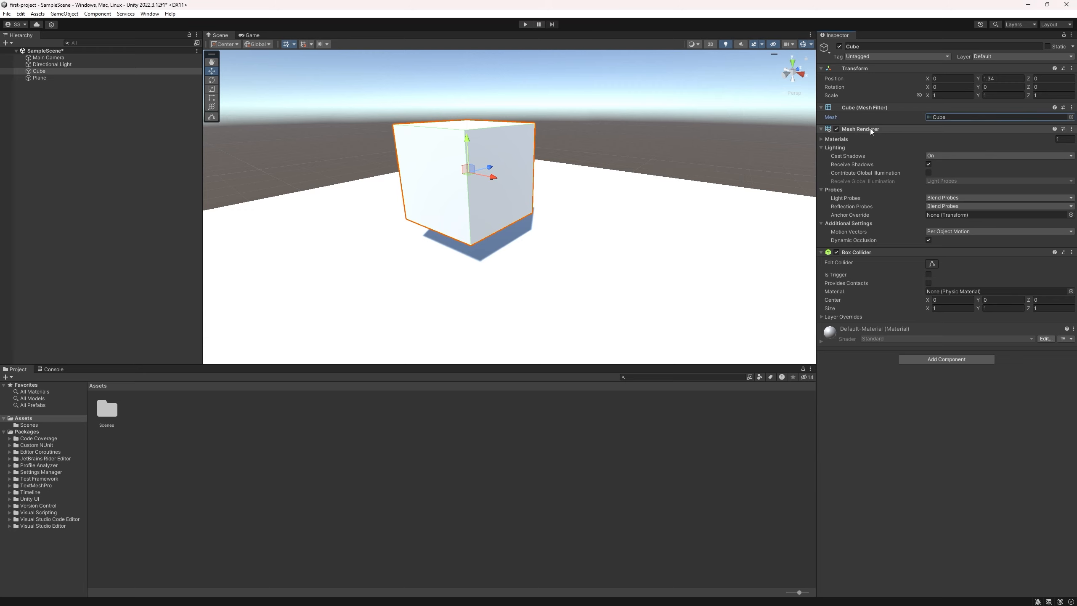
Disable the cube's Mesh Renderer, enable it again, and select the plane.
click(836, 129)
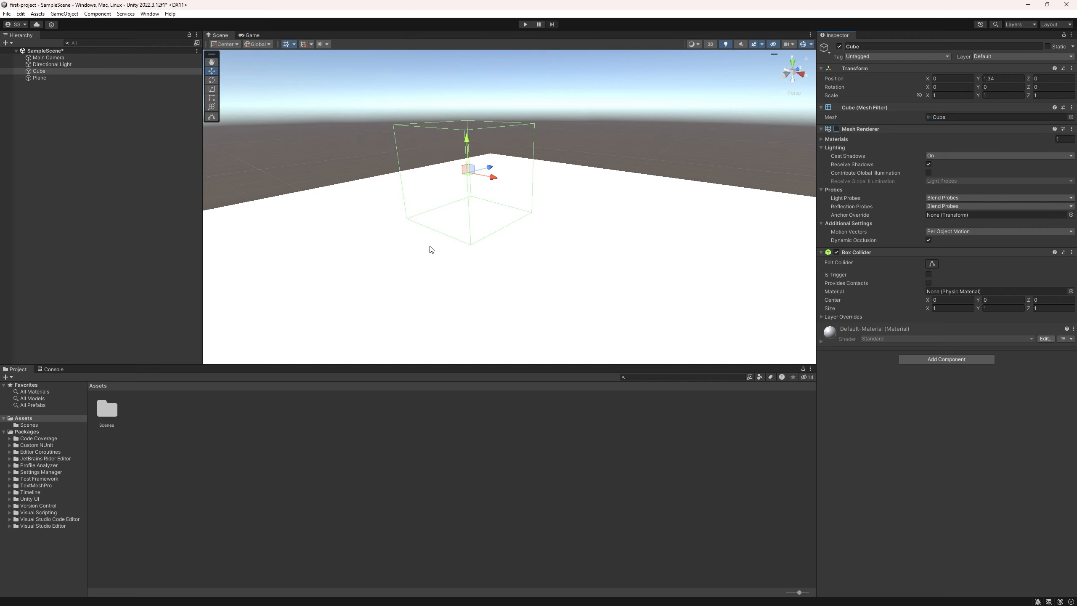
click(837, 132)
click(709, 240)
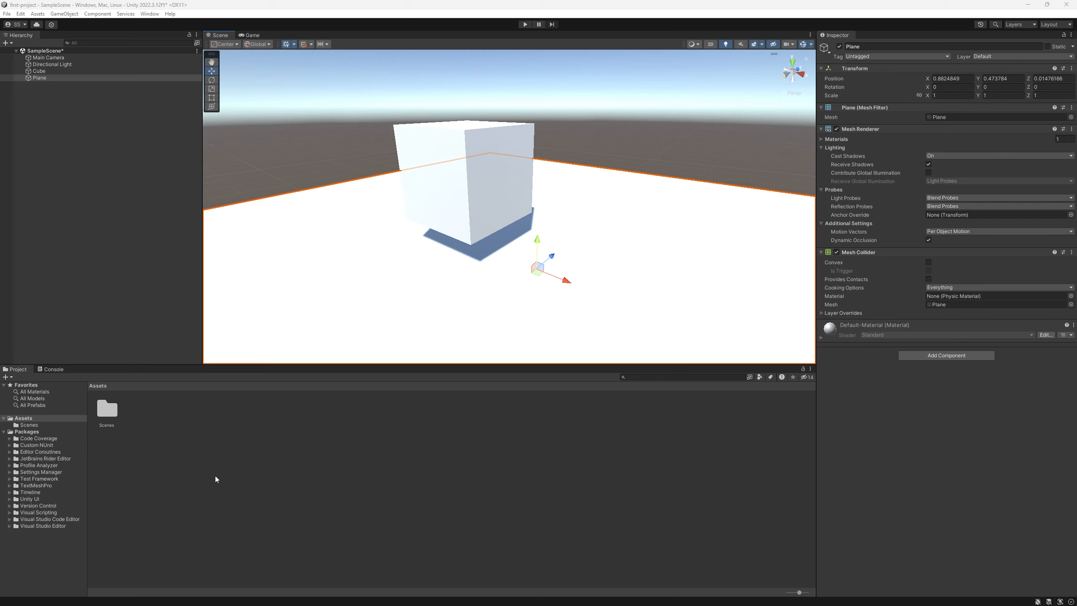
Look at the SampleScene asset inside the Scenes folder and return to the Assets folder.
double_click(105, 410)
click(107, 408)
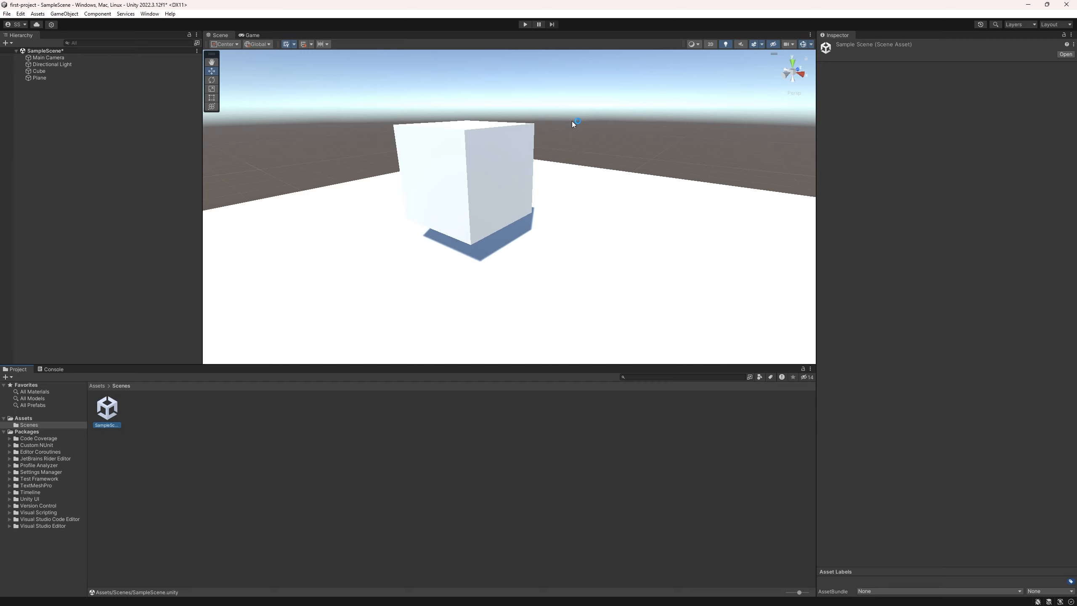
click(97, 385)
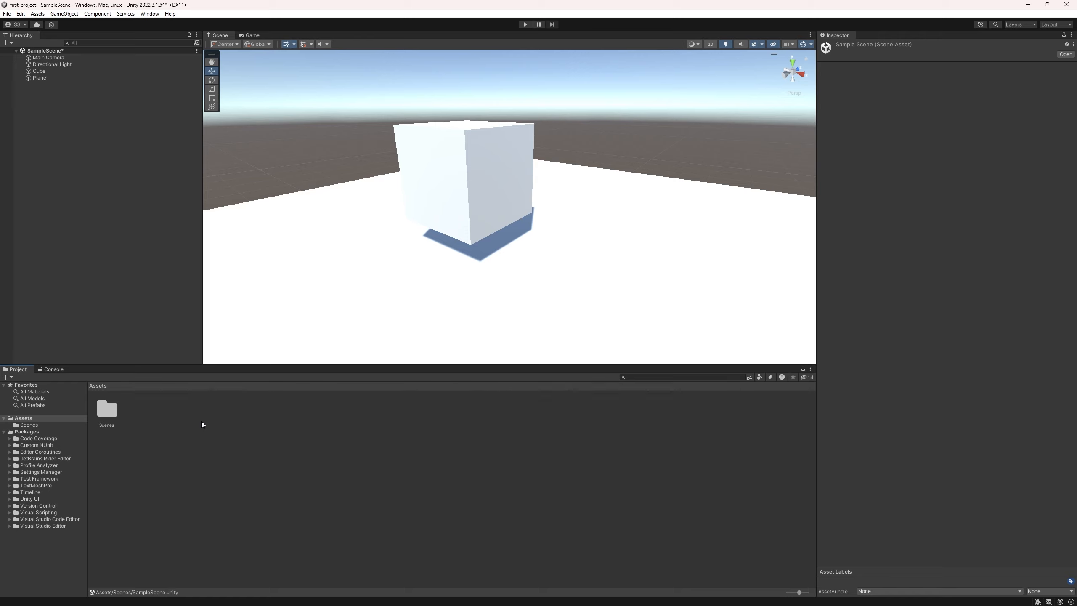
Create a folder named Materials inside the Assets folder.
right_click(142, 414)
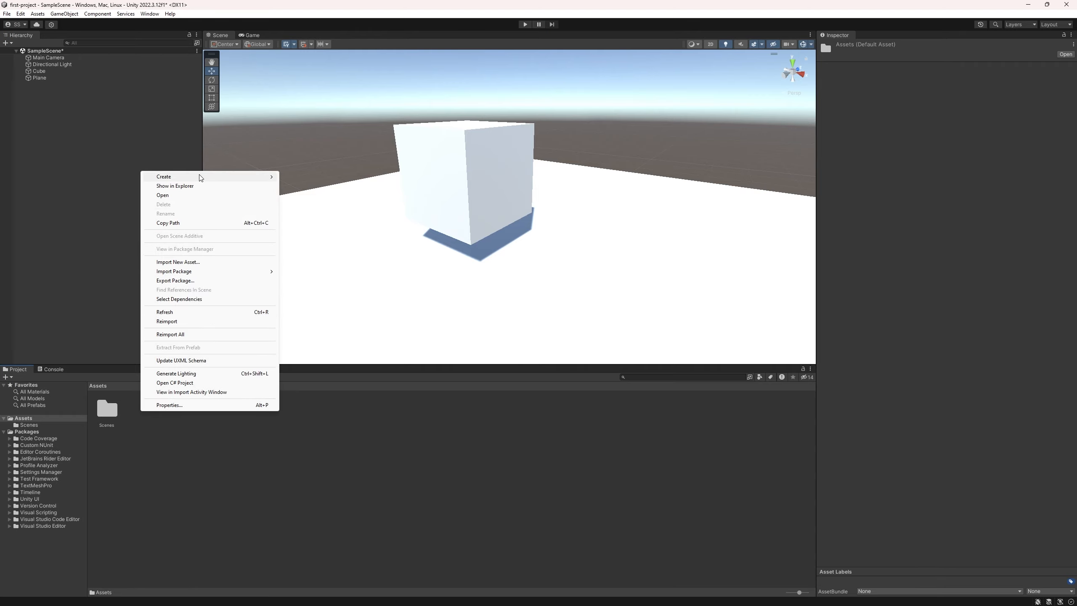
mouse_move(201, 177)
click(325, 177)
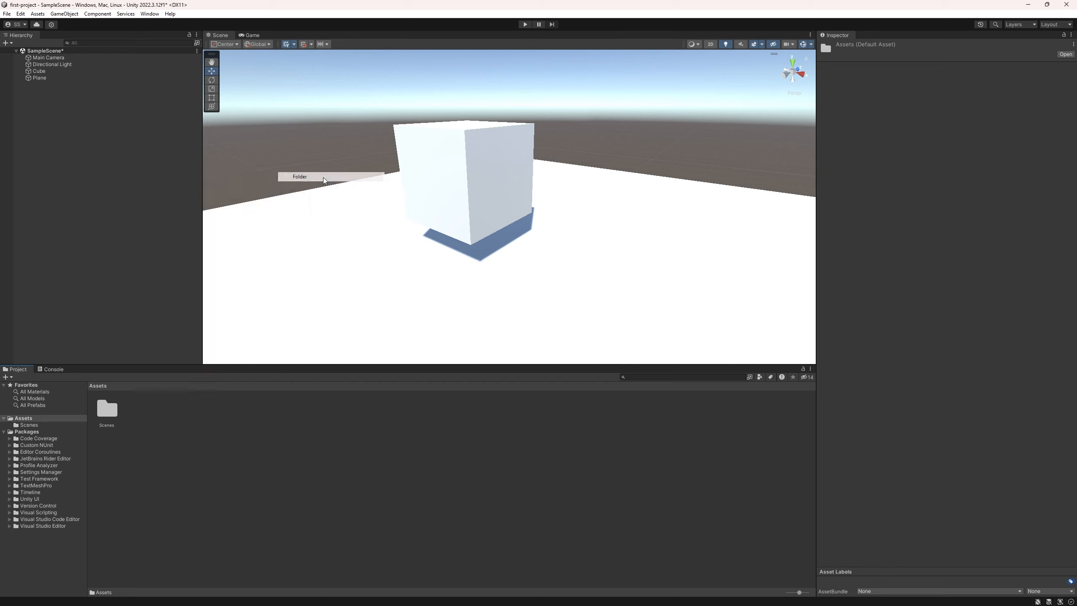
text(Mat)
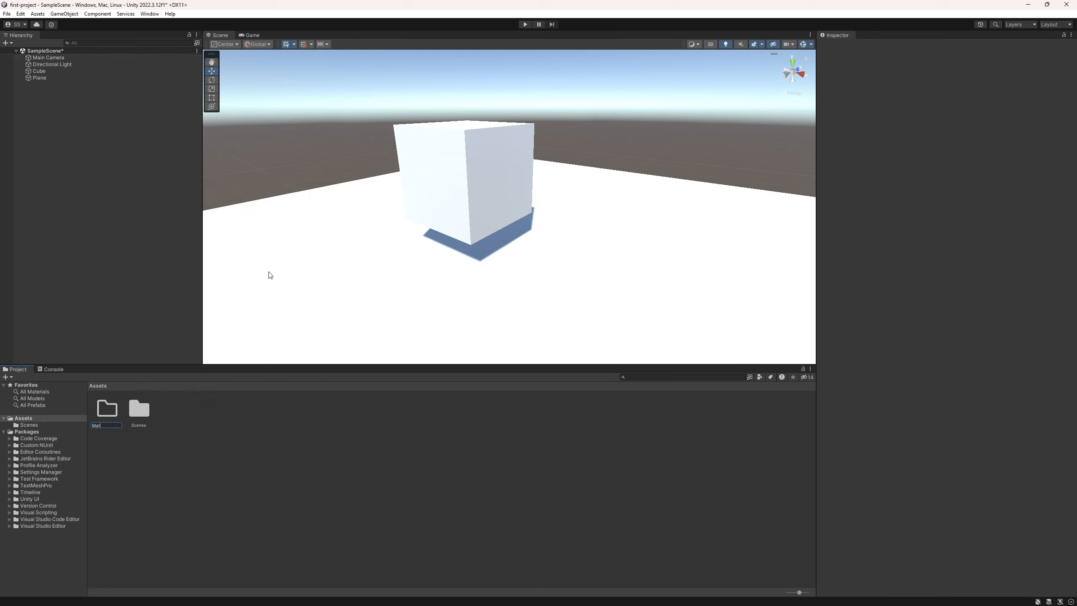
text(erials)
key(Return)
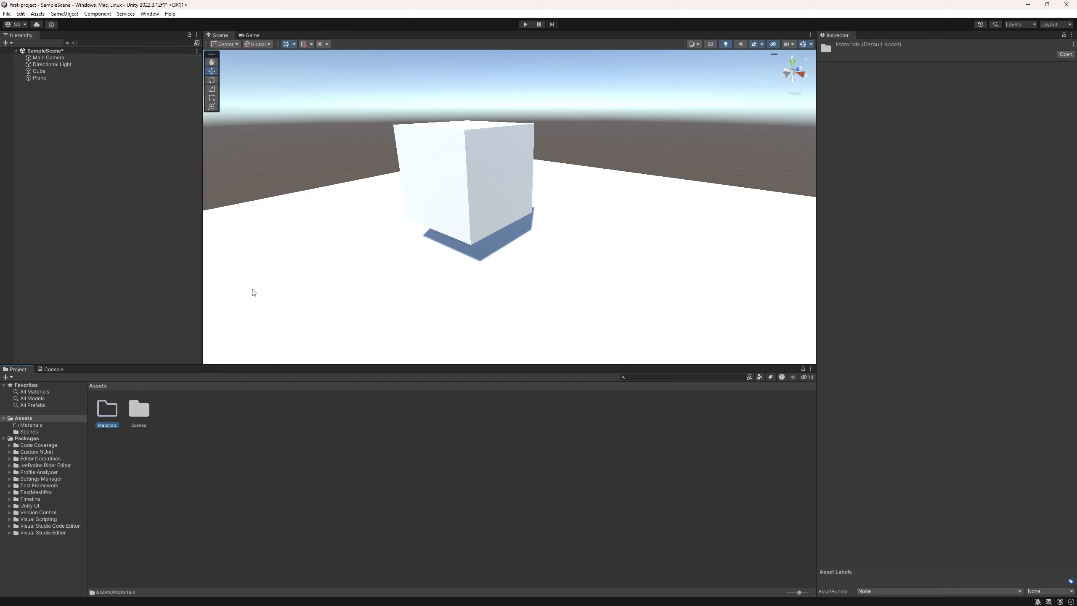
Create a material named Green inside the Materials folder.
double_click(107, 410)
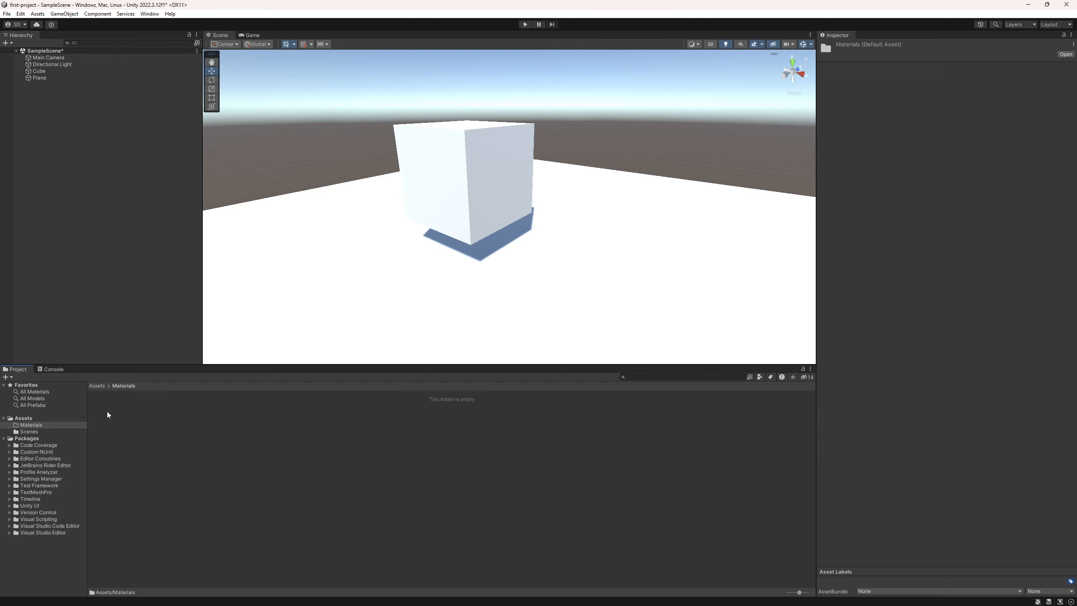
right_click(202, 426)
mouse_move(271, 195)
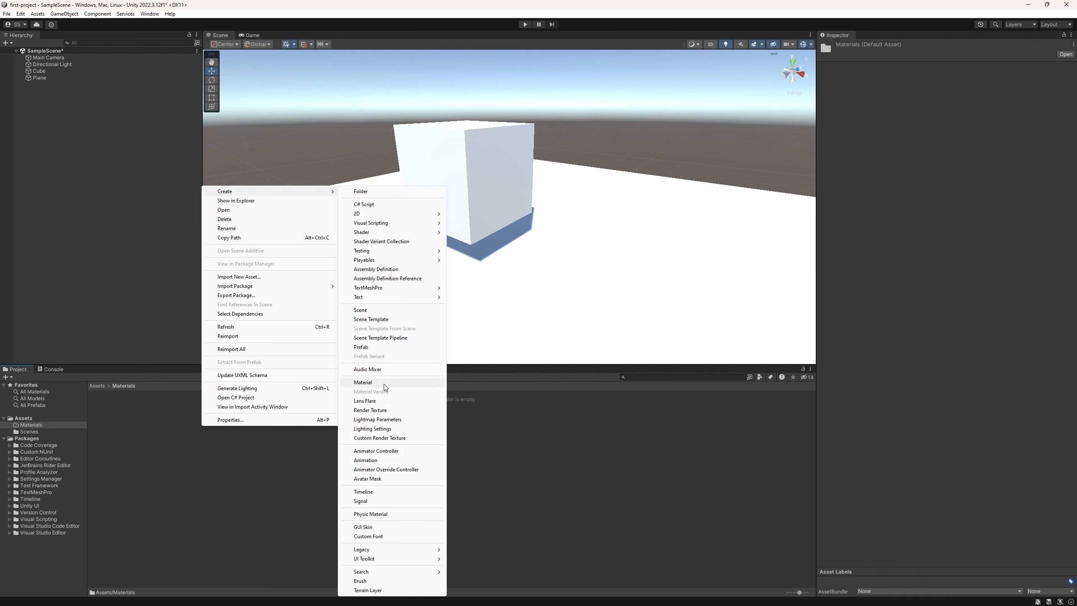
click(385, 385)
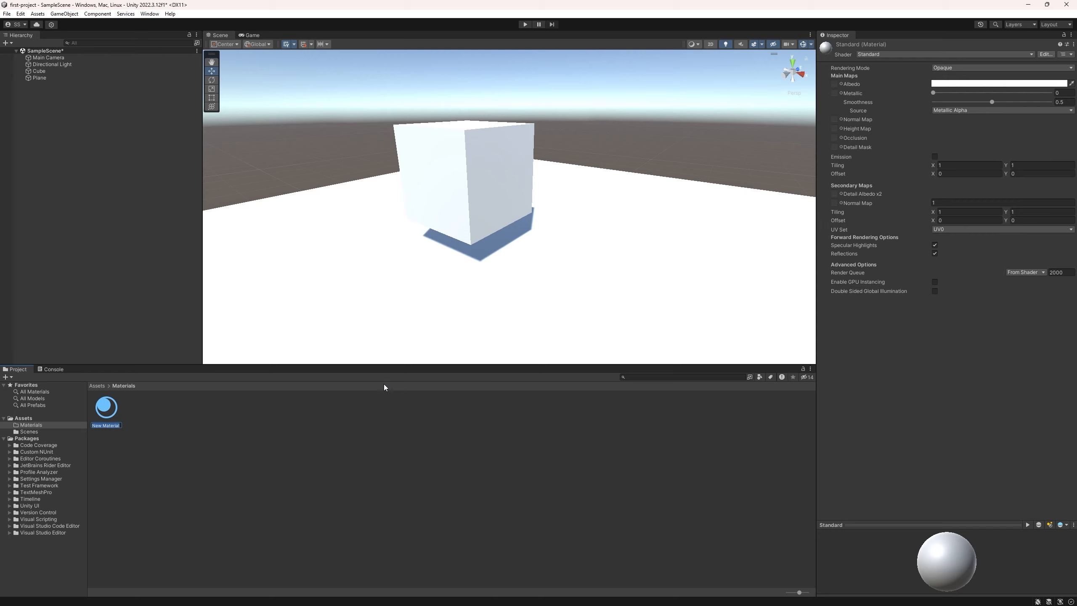
text(creen)
key(Return)
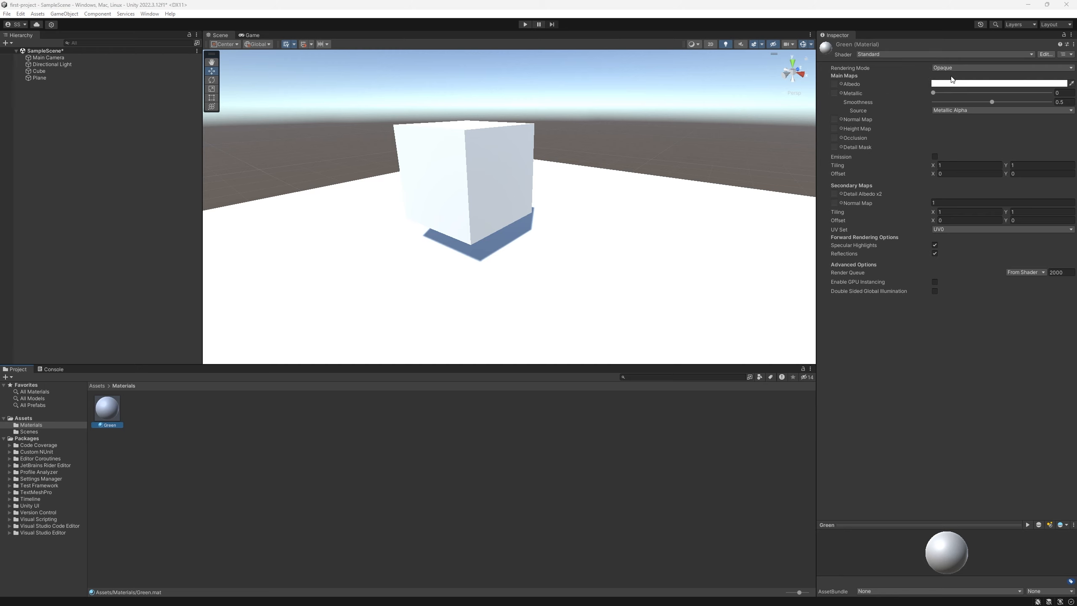
Set the Green material's Albedo color to bright green, hexadecimal 4DFF00.
click(1006, 85)
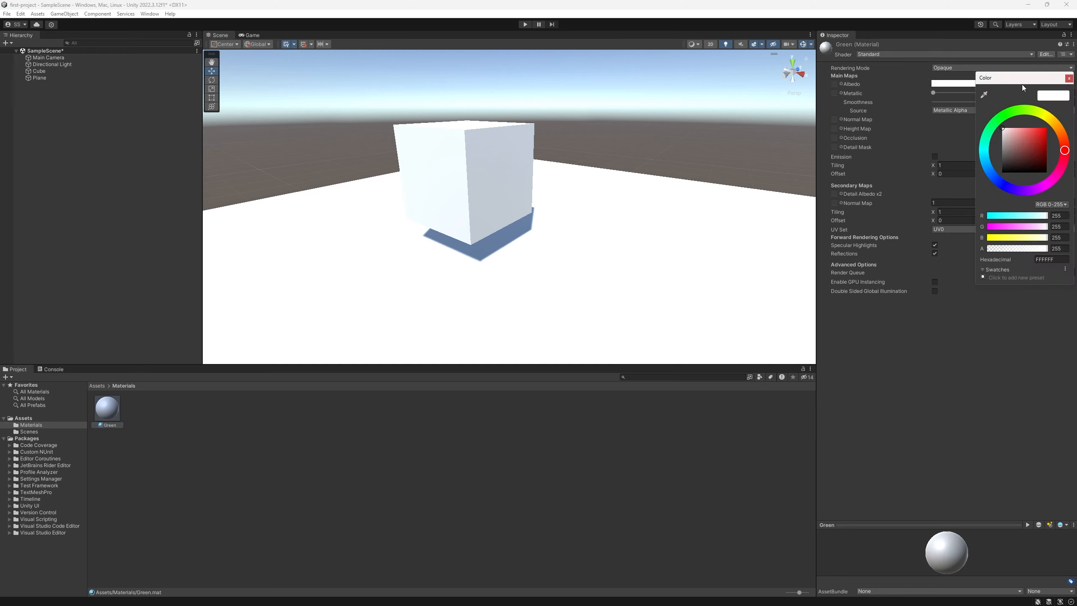
drag(1027, 78, 876, 92)
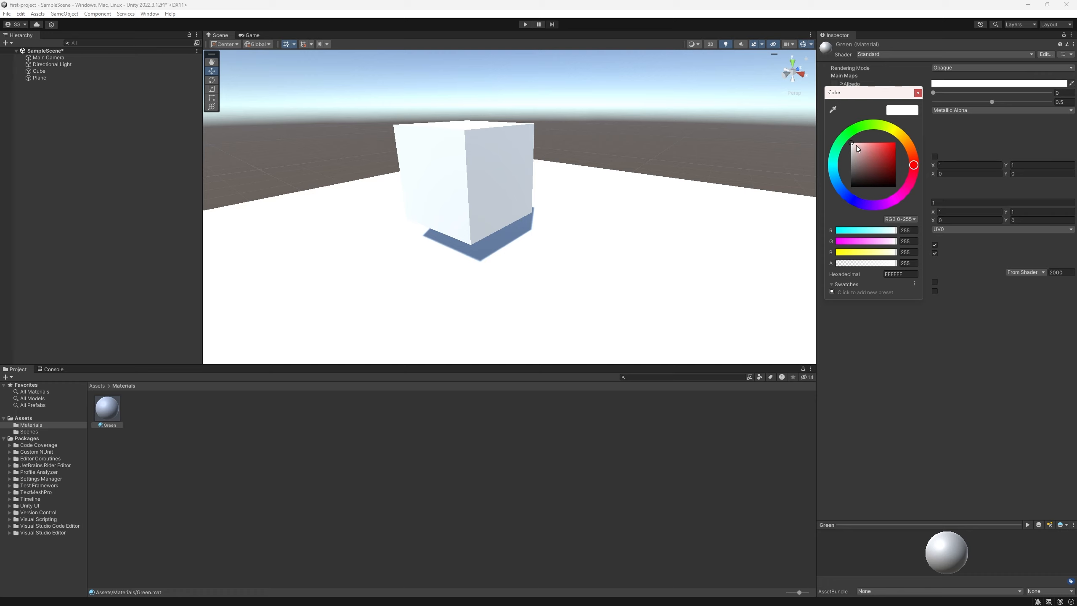
mouse_move(853, 144)
mouse_down()
mouse_move(862, 159)
mouse_move(905, 144)
mouse_up()
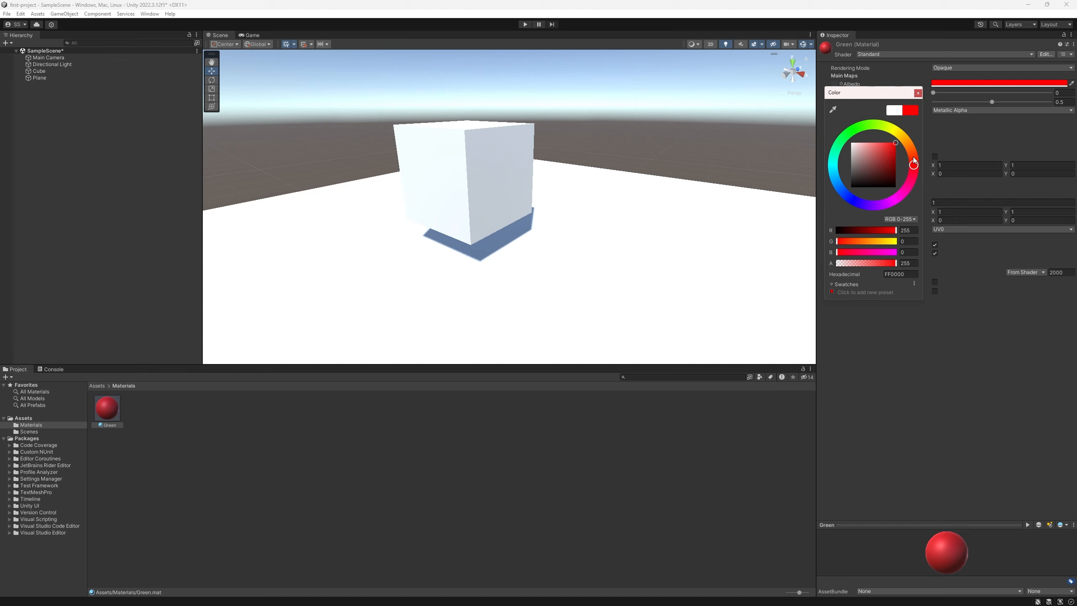
mouse_move(915, 161)
mouse_down()
mouse_move(895, 130)
mouse_move(857, 129)
mouse_move(865, 125)
mouse_up()
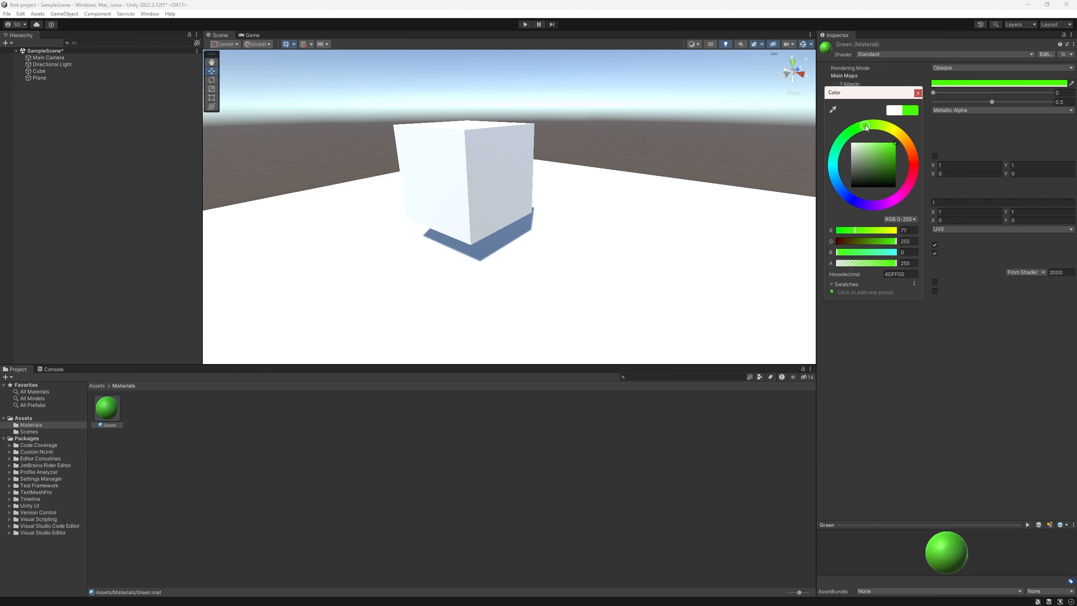
click(917, 93)
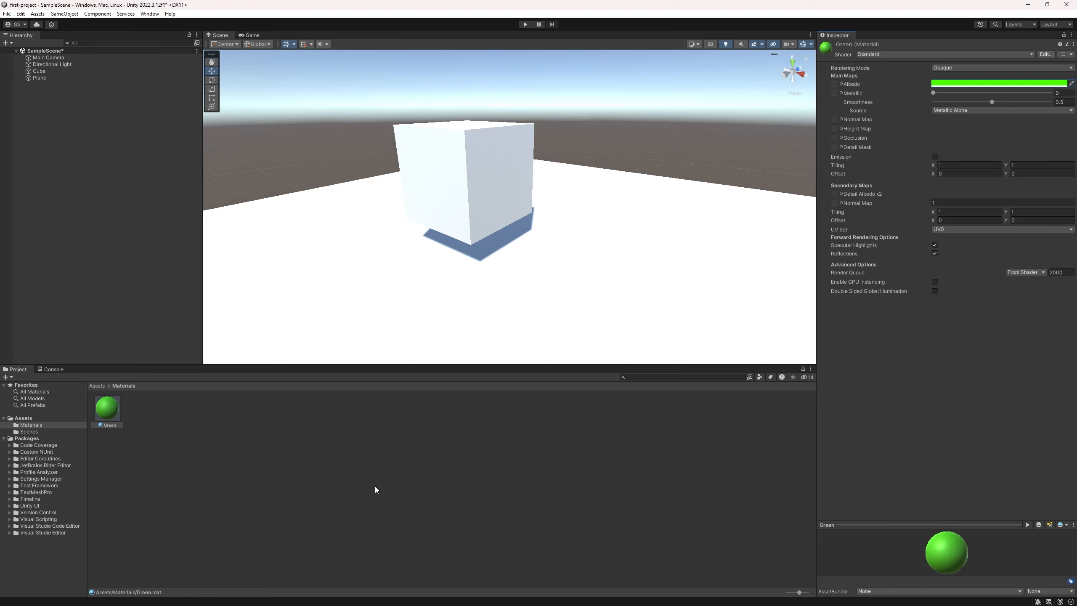
Apply the Green material to the plane in the scene.
click(106, 415)
drag(108, 415, 338, 229)
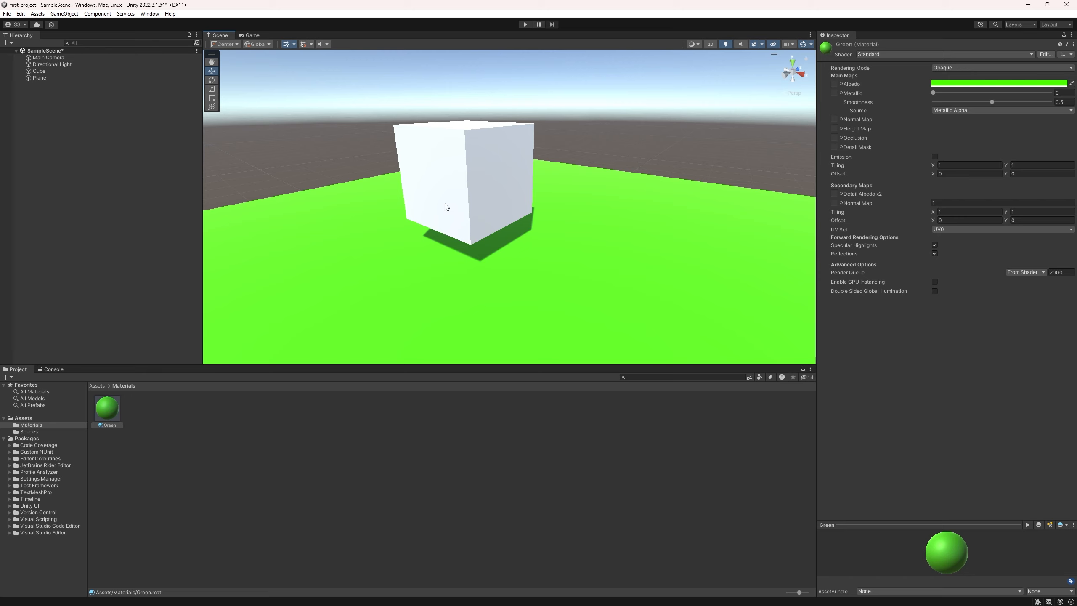
Create a second material named Orange inside the Materials folder.
right_click(163, 418)
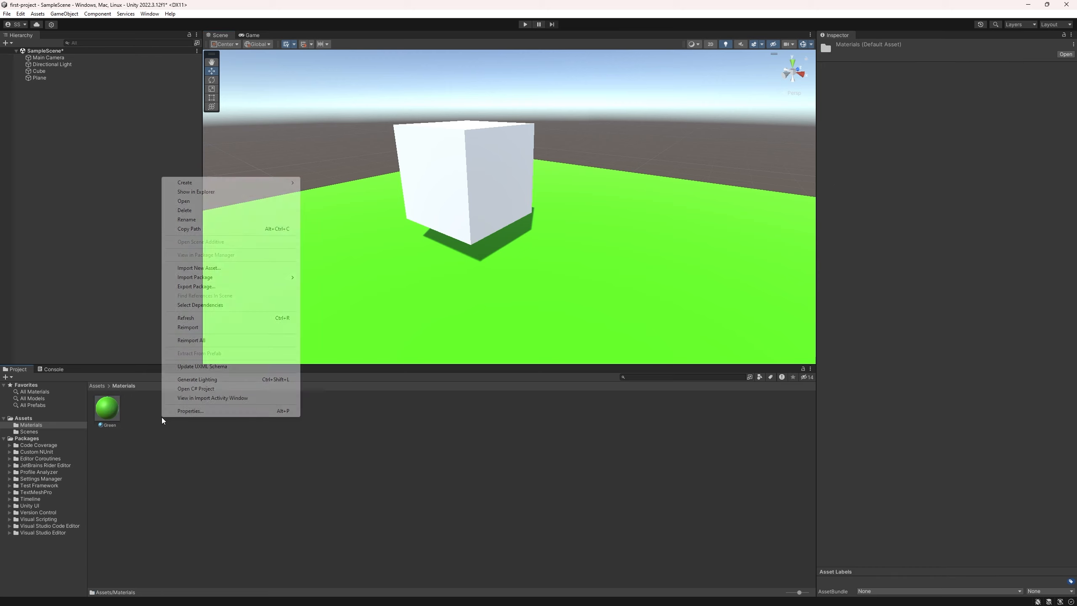
mouse_move(200, 187)
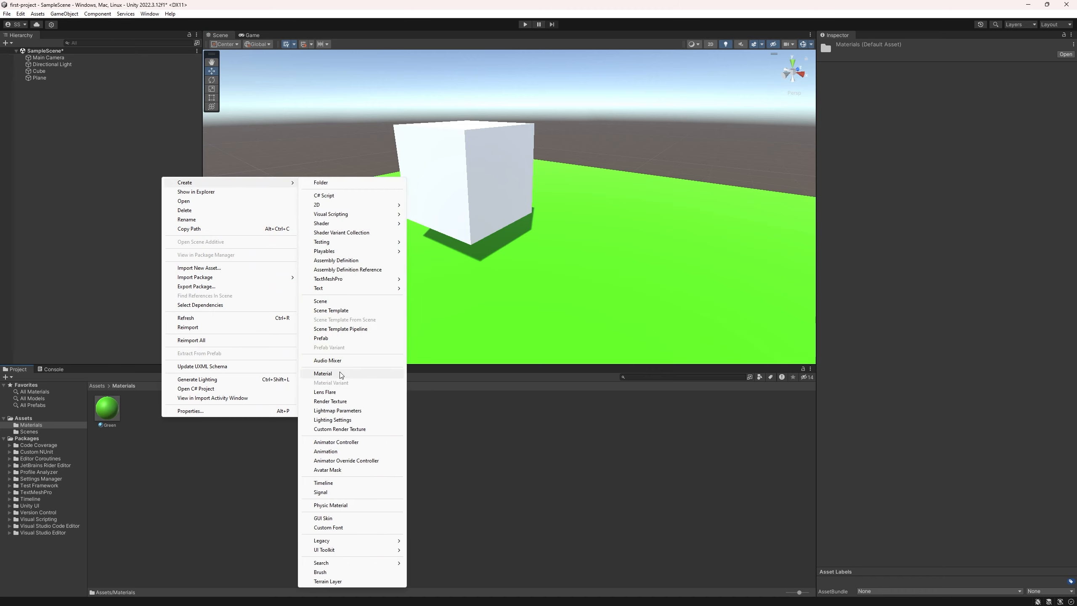
click(323, 373)
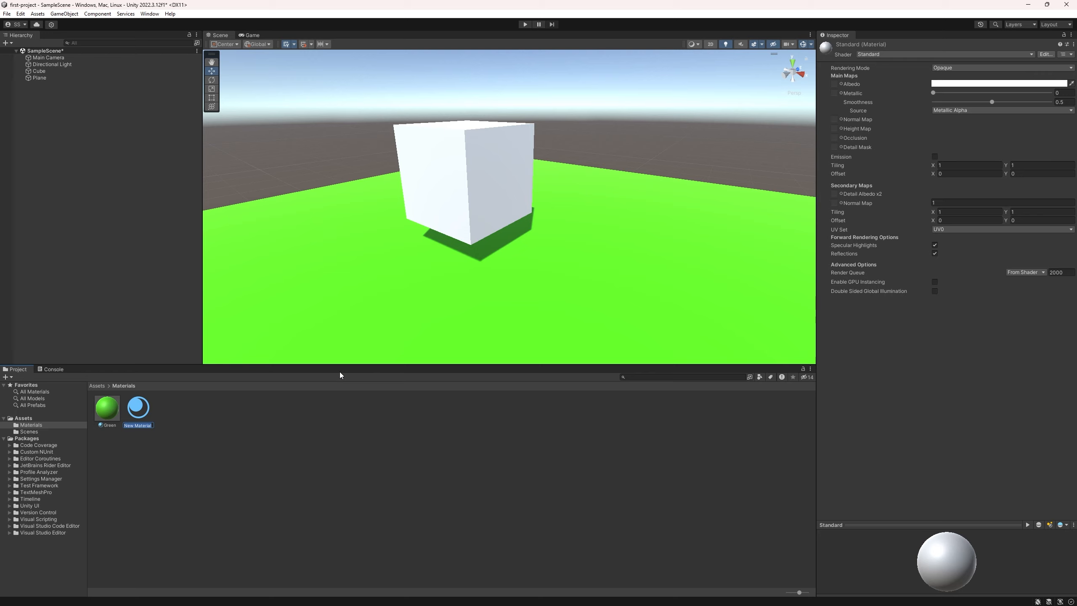
text(Orange)
key(Return)
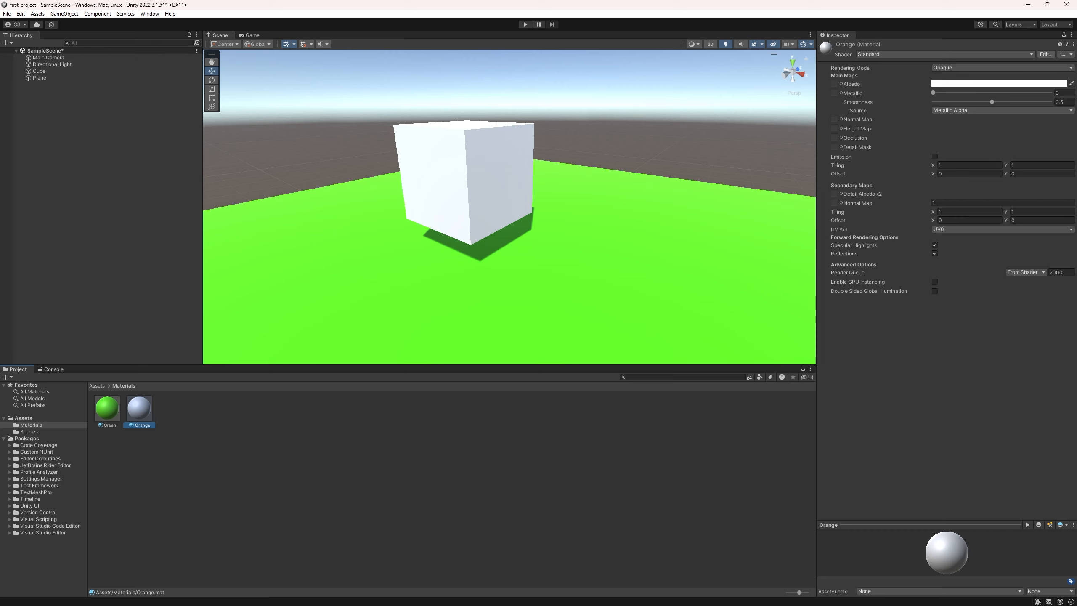
Set the Orange material's Albedo color to orange, hexadecimal FF6A00, and close the color picker.
click(943, 86)
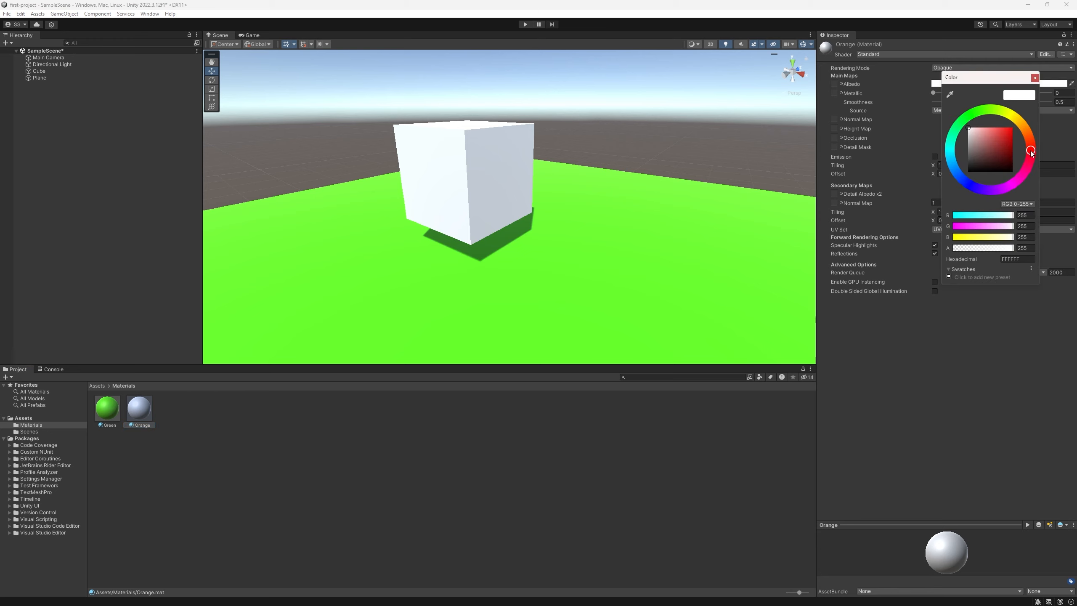
mouse_move(1030, 150)
mouse_down()
mouse_move(1028, 135)
mouse_move(979, 138)
mouse_move(1020, 125)
mouse_up()
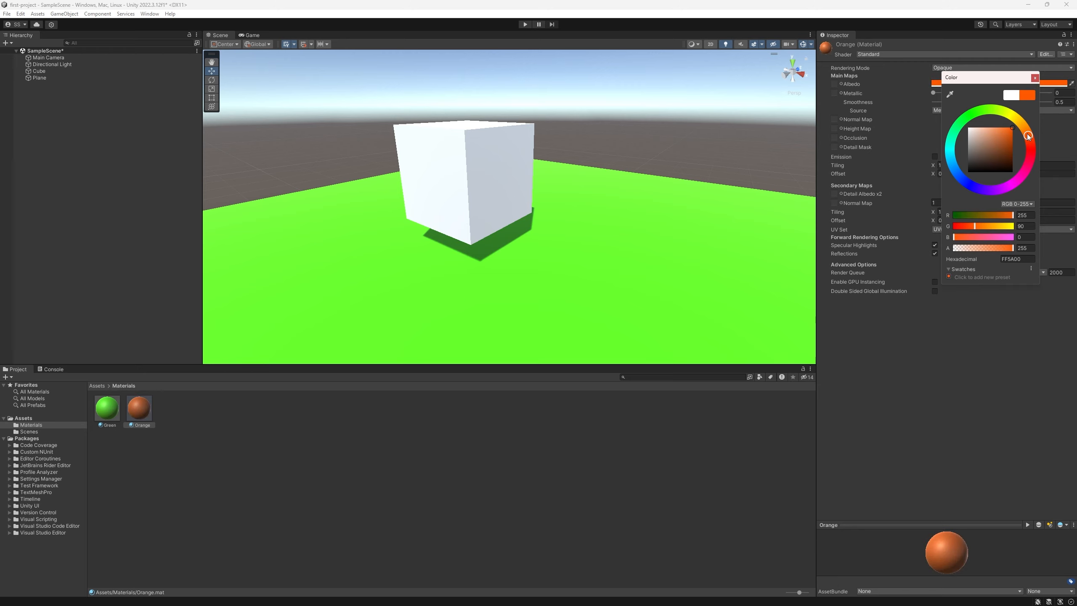
drag(1028, 136, 1027, 133)
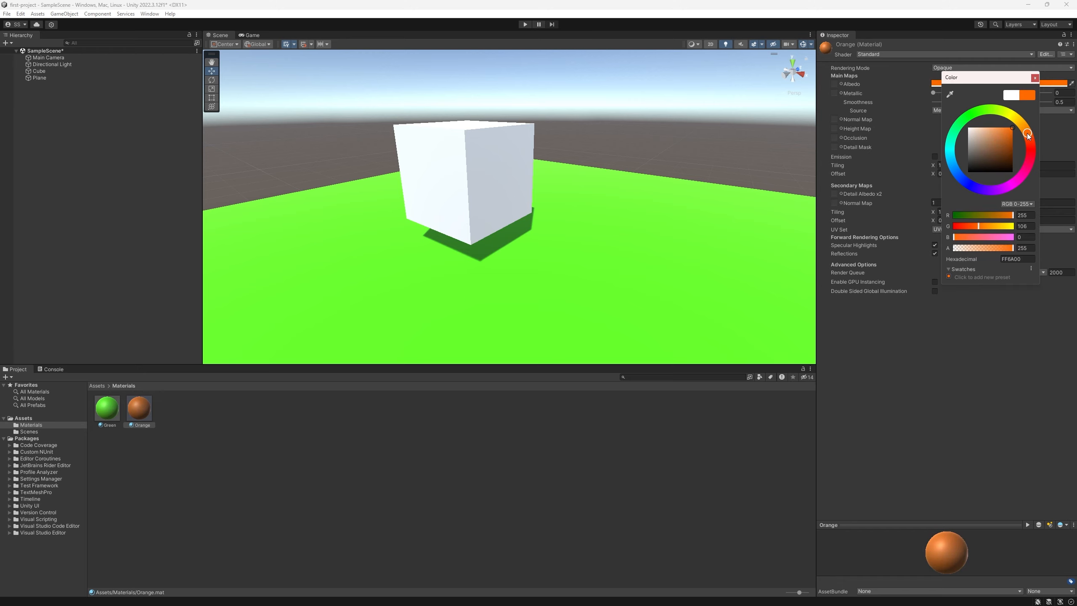
click(1035, 78)
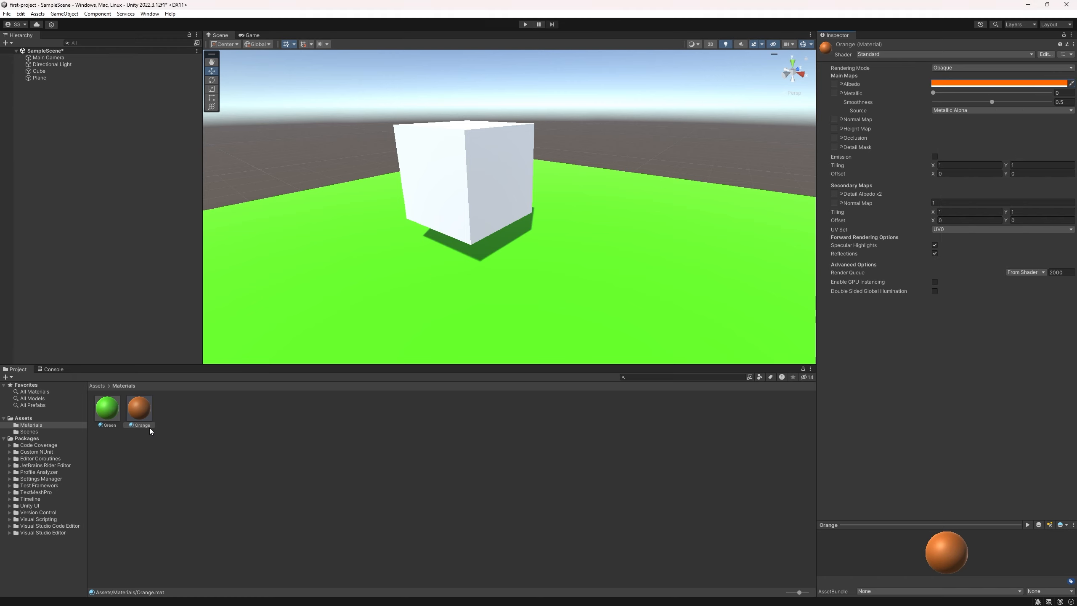
Apply the Orange material to the cube standing above the green plane.
click(138, 413)
drag(141, 412, 464, 163)
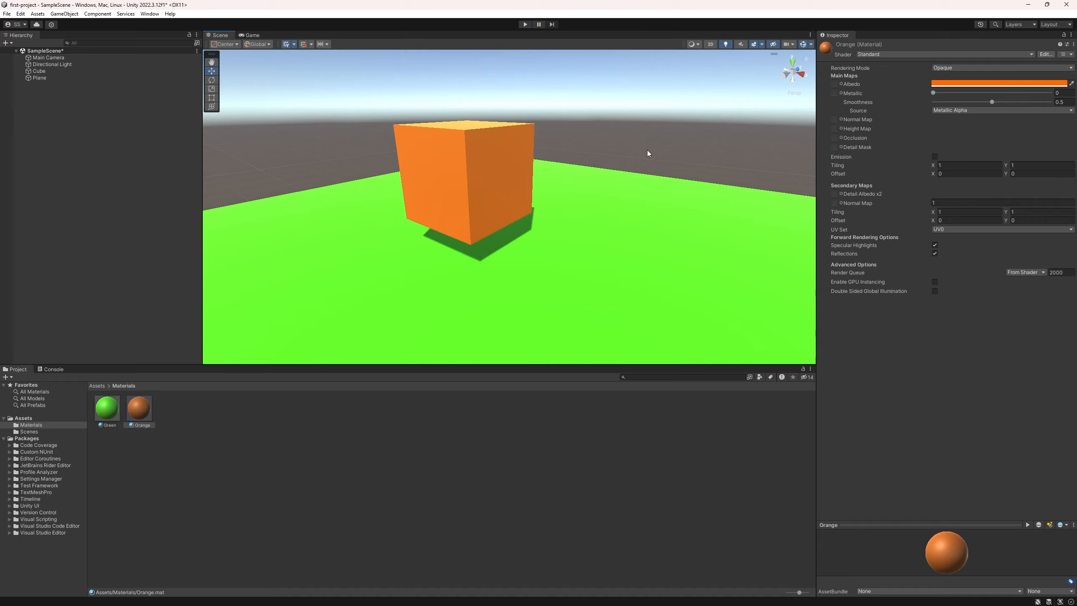
key(s)
right_drag(678, 112, 774, 136)
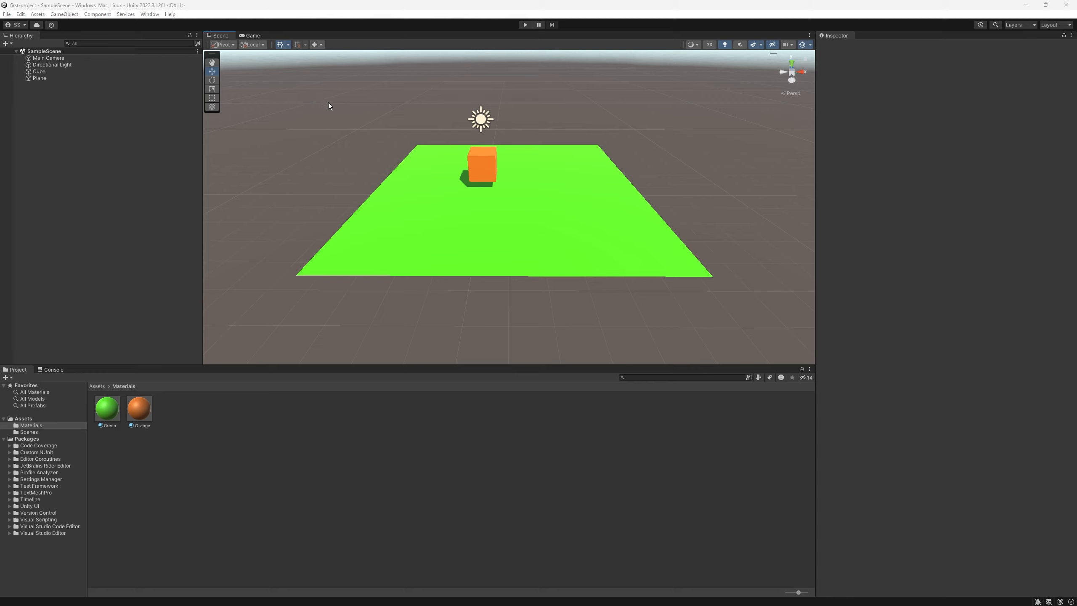
Run the scene, compare the game view with the Main Camera's placement in the scene, and stop play mode.
click(524, 24)
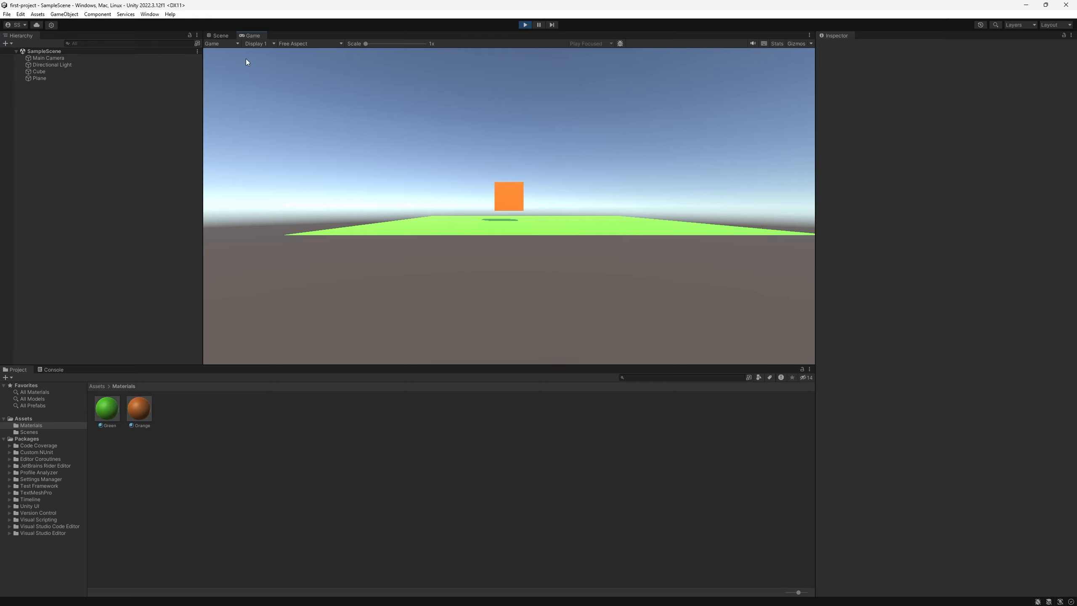
click(218, 35)
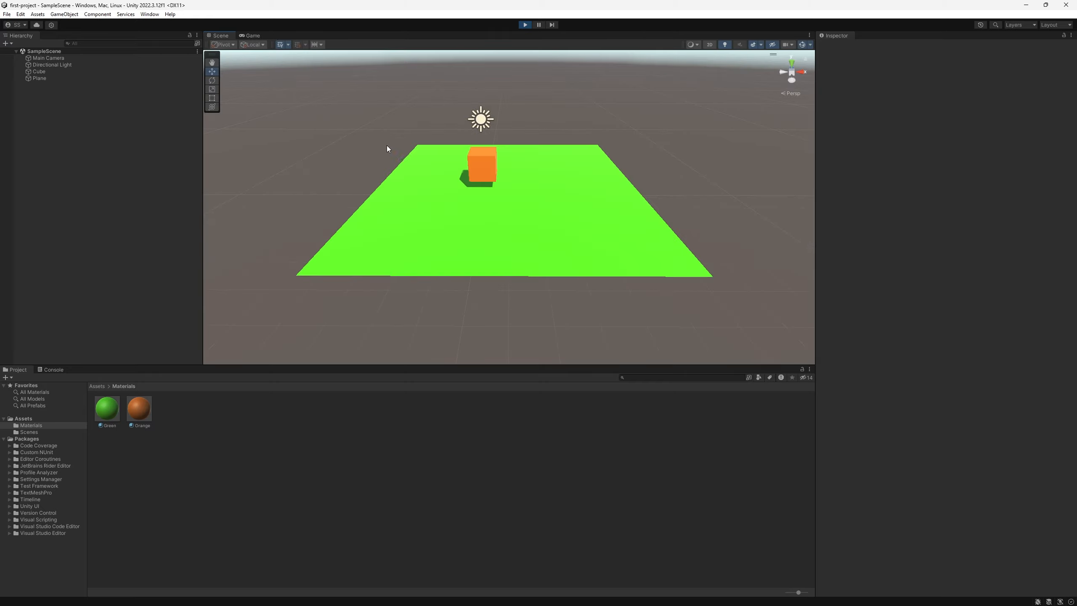
click(70, 59)
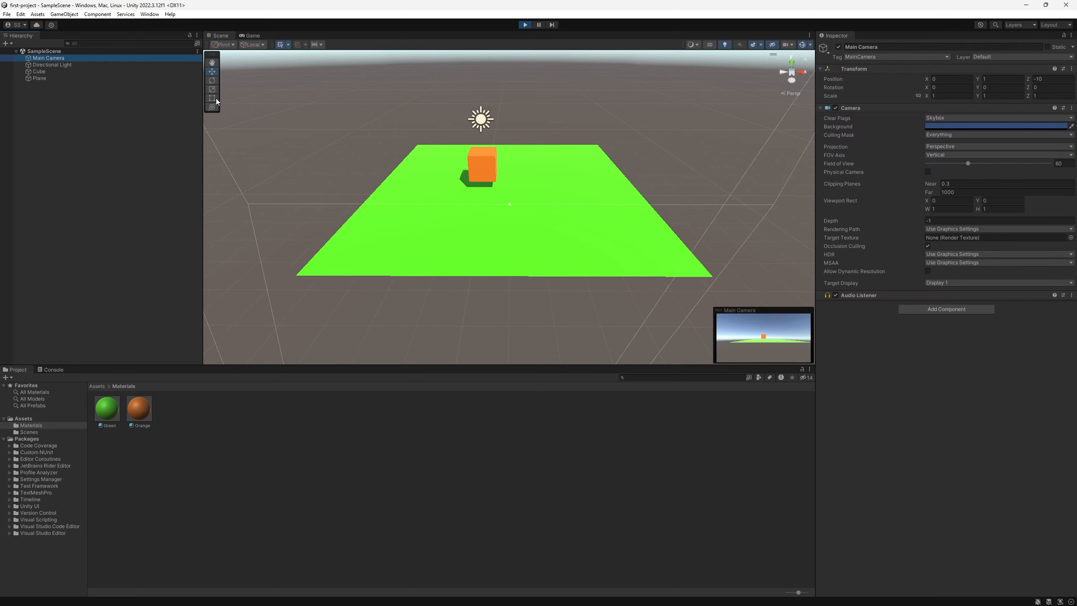
right_drag(496, 159, 325, 110)
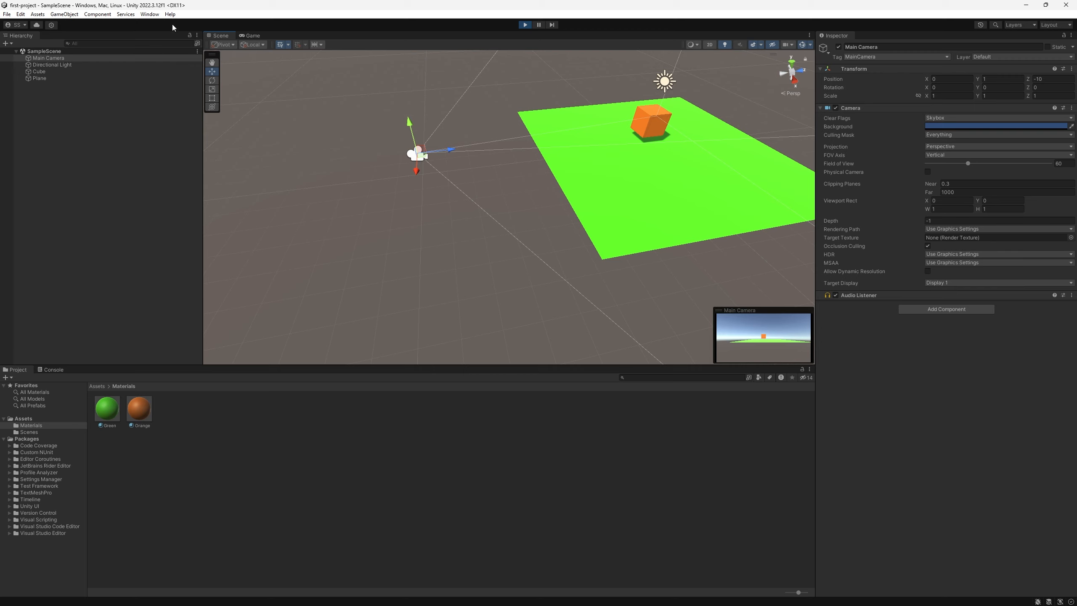
click(260, 36)
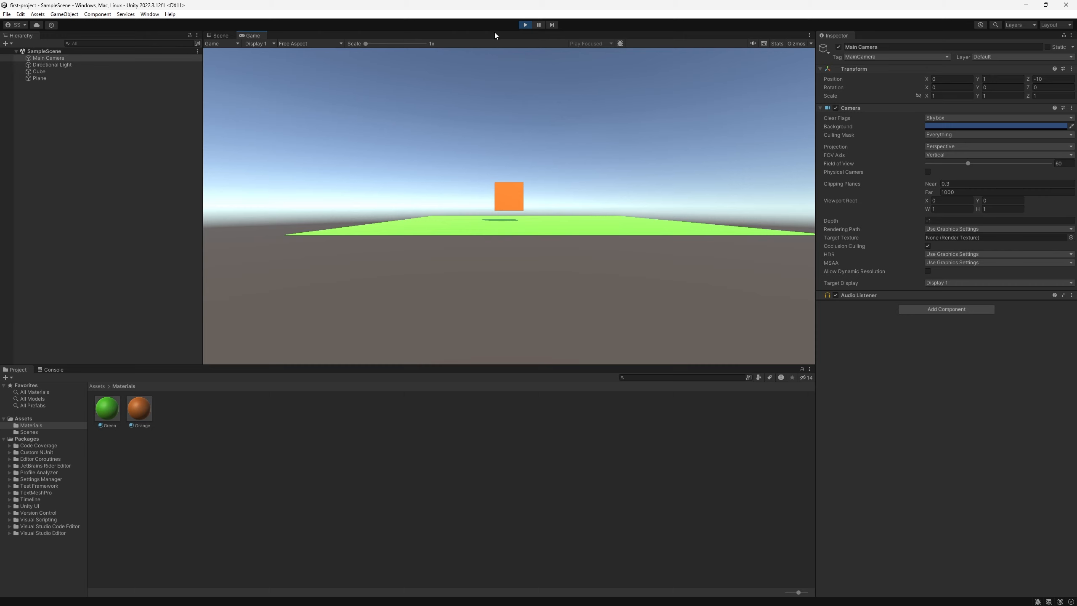
click(524, 25)
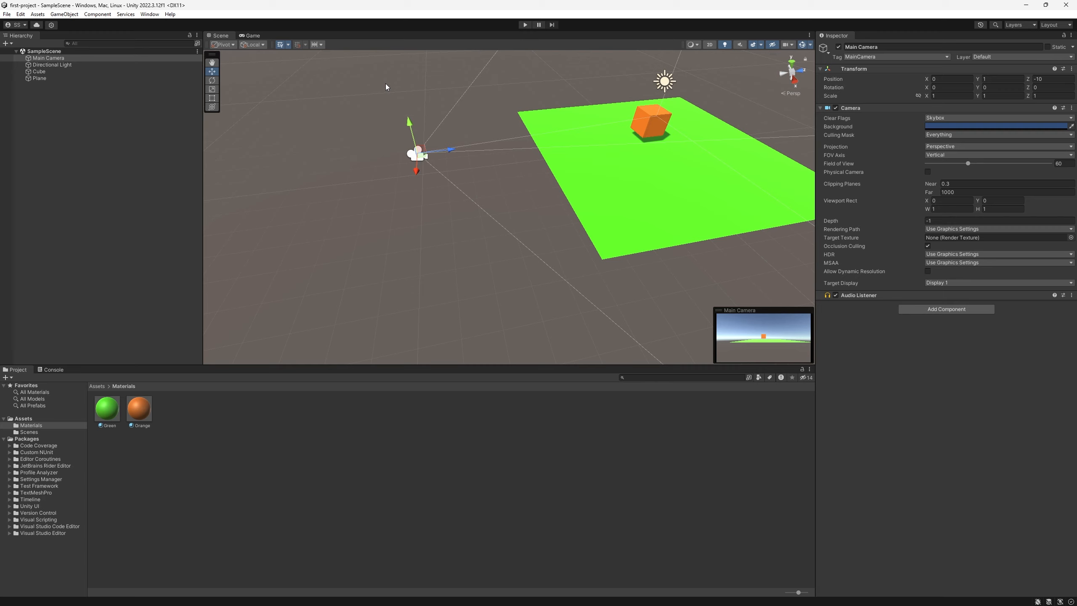
Select the orange cube and examine it and its Box Collider component up close.
alt+drag(357, 87, 711, 108)
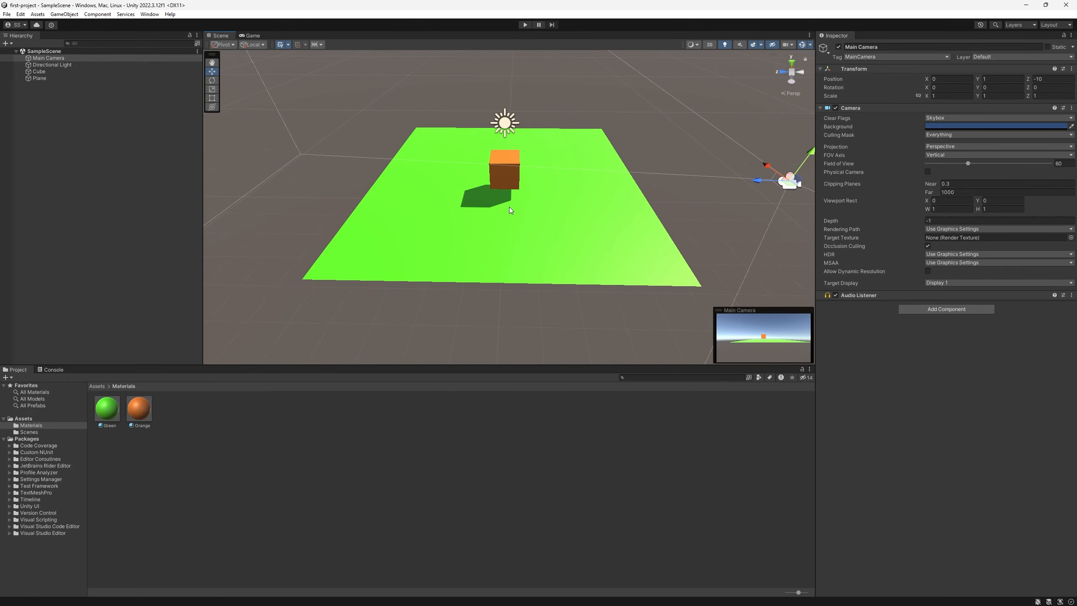
click(510, 178)
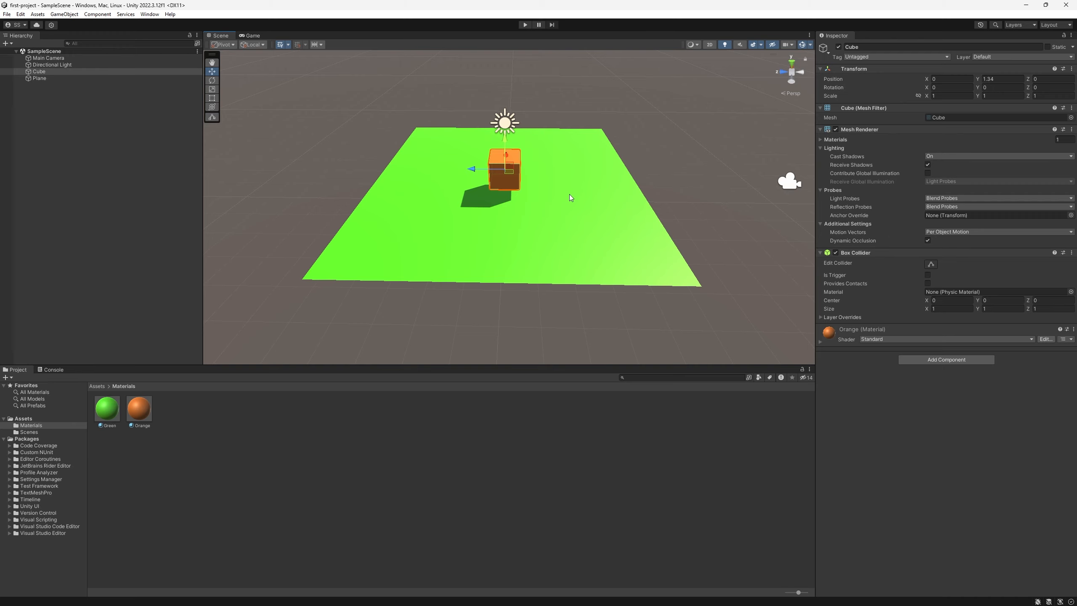
right_drag(569, 193, 605, 151)
key(s)
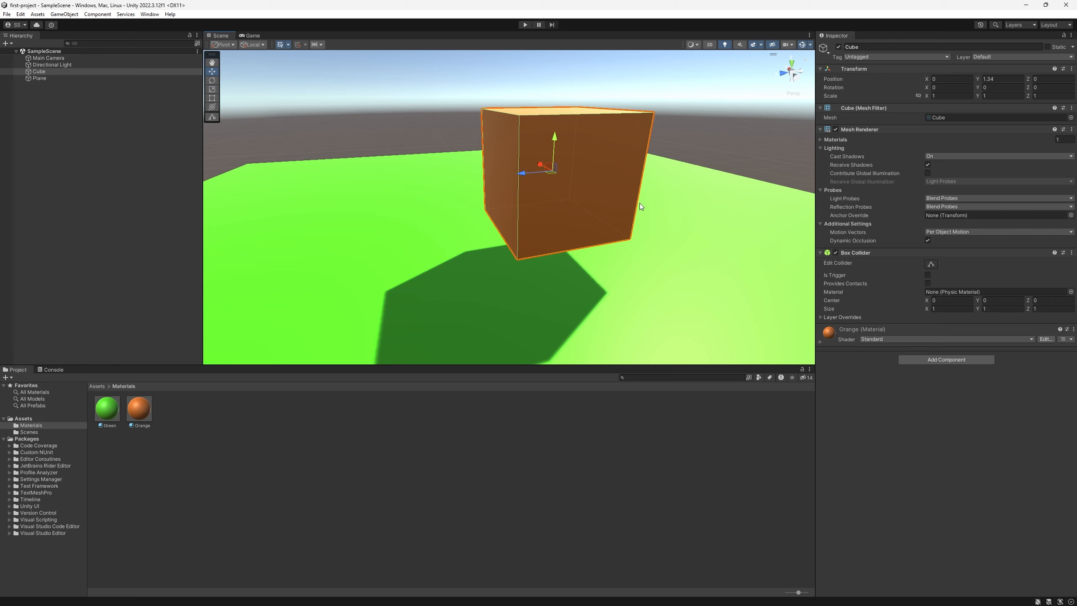
key(s)
right_drag(639, 203, 653, 202)
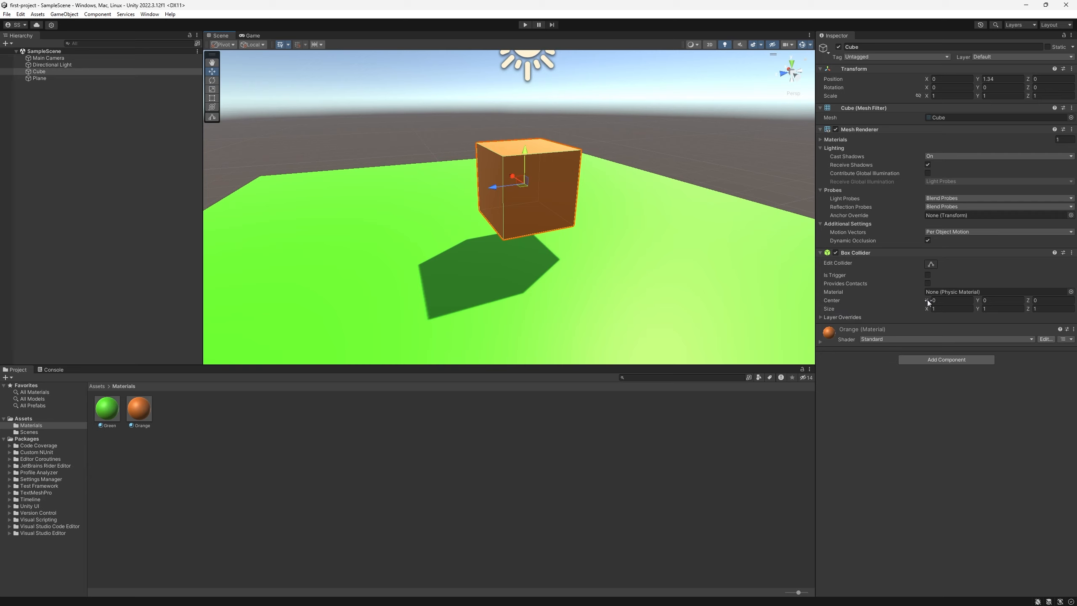
Try shifting the cube's Box Collider center along X and changing its size along Y, and undo both changes.
mouse_move(928, 302)
mouse_down()
mouse_move(895, 300)
mouse_move(941, 300)
mouse_move(914, 298)
mouse_up()
key(ctrl+z)
key(ctrl+z)
drag(977, 308, 1021, 307)
key(ctrl+z)
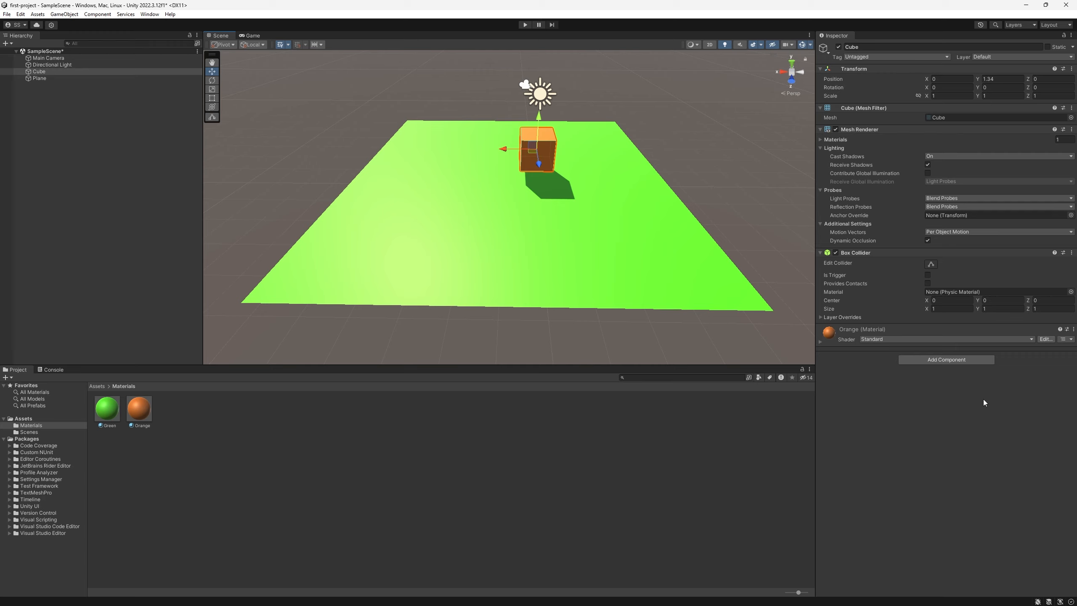
Add a Rigidbody component to the cube.
click(924, 360)
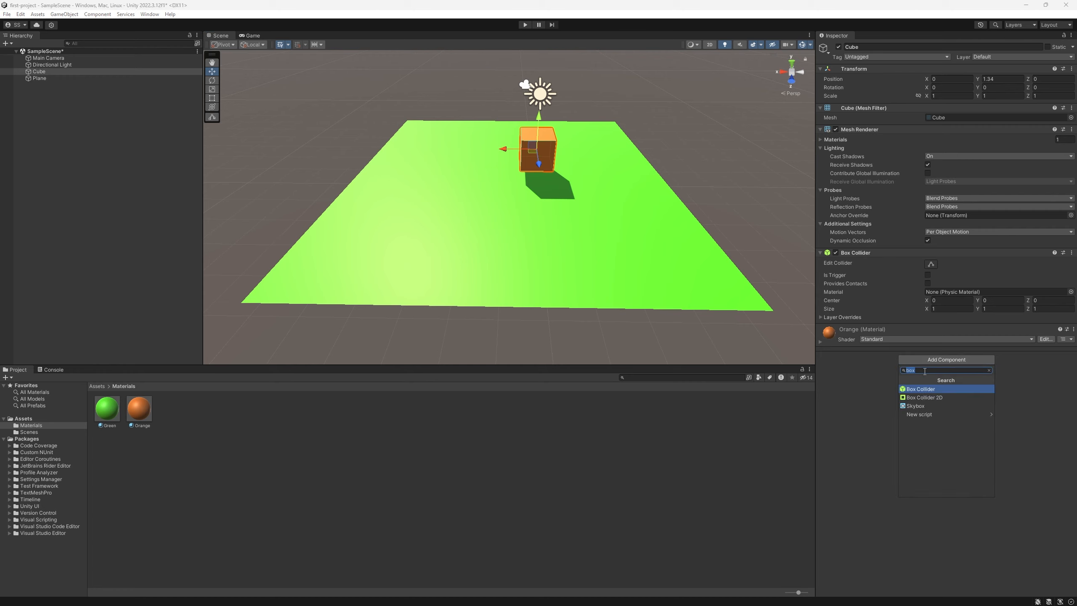
key(BackSpace)
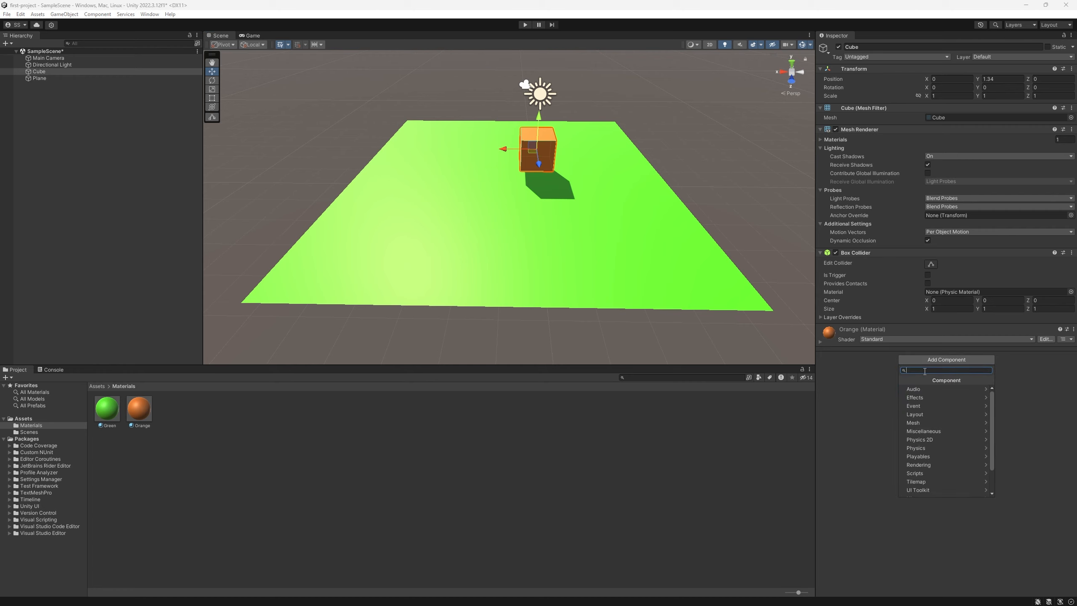
text(rigid)
key(Return)
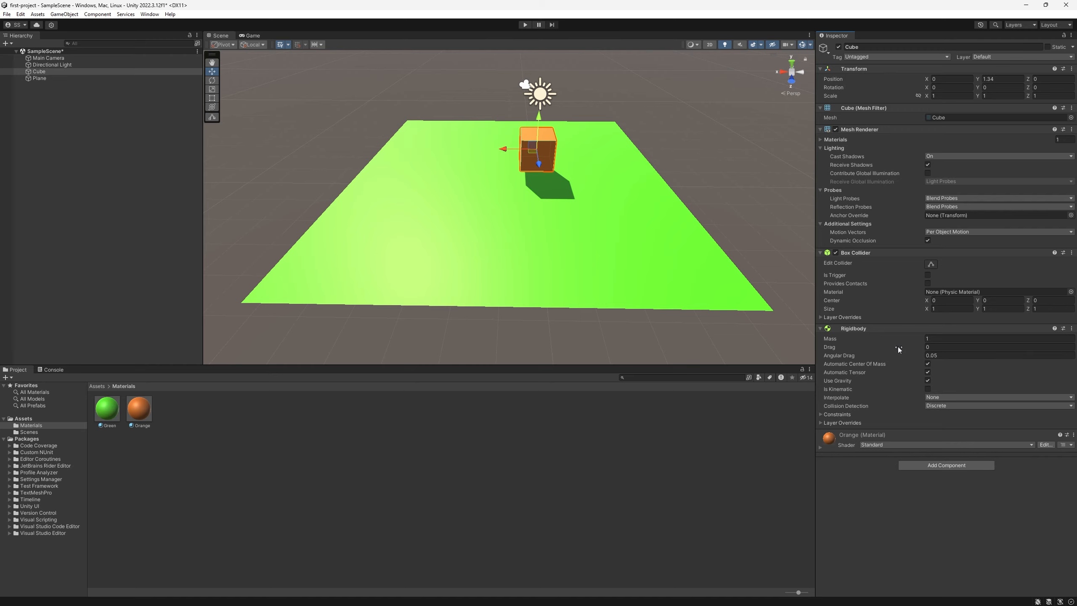
Raise the cube above the plane to a Y position of about 4.15.
right_drag(593, 164, 425, 159)
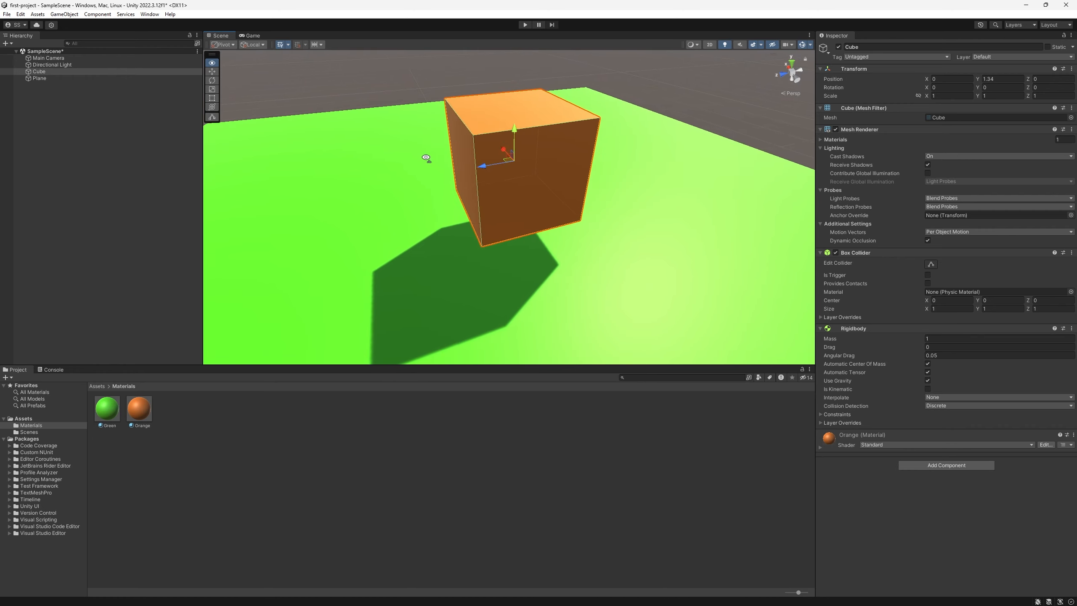
scroll(659, 176, down, 3)
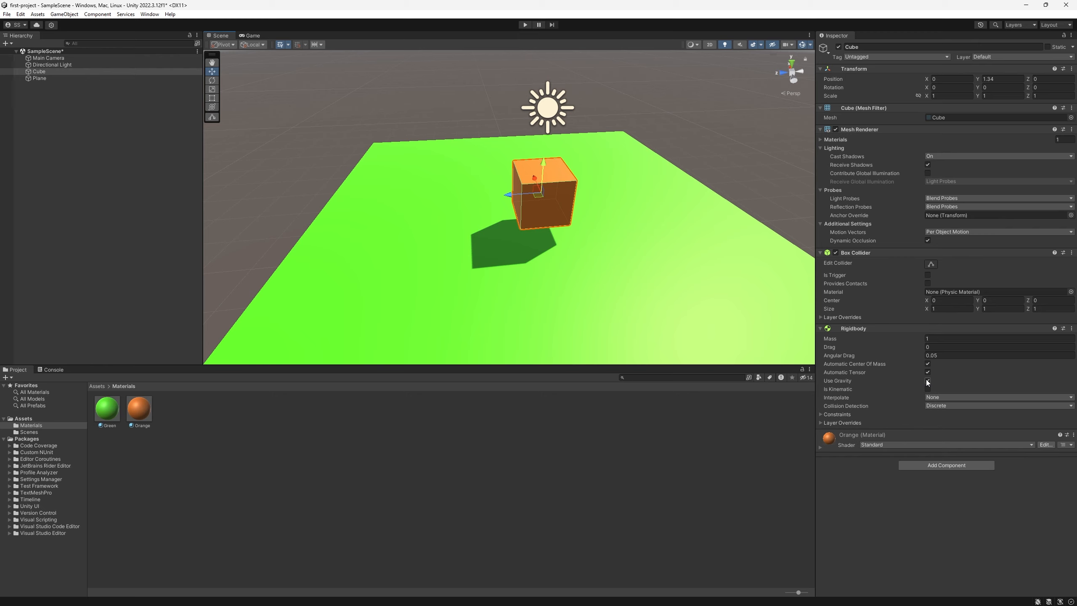
mouse_move(612, 264)
alt+mouse_down()
mouse_move(751, 264)
mouse_move(614, 262)
alt+mouse_up()
drag(533, 157, 528, 59)
alt+drag(594, 166, 420, 196)
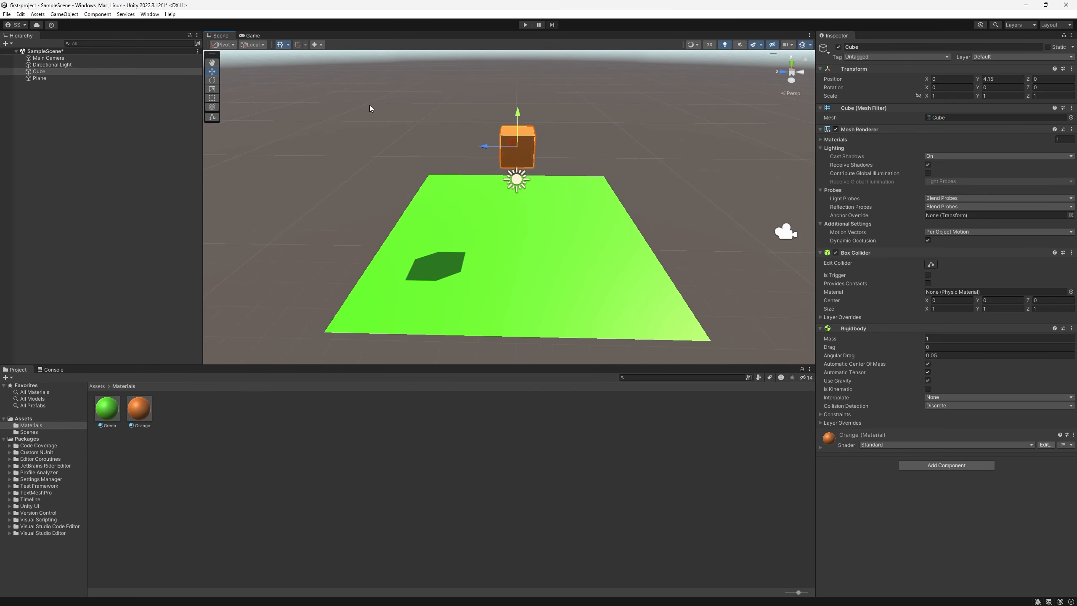
Save the scene, run it to test how gravity acts on the raised cube, and stop play mode.
key(ctrl+s)
click(526, 24)
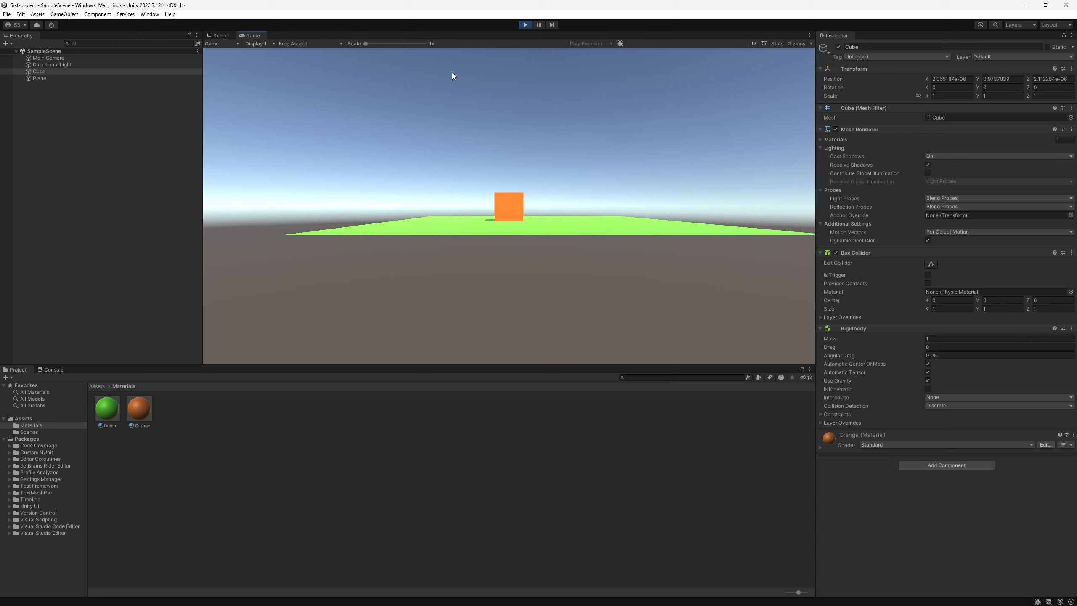
click(524, 25)
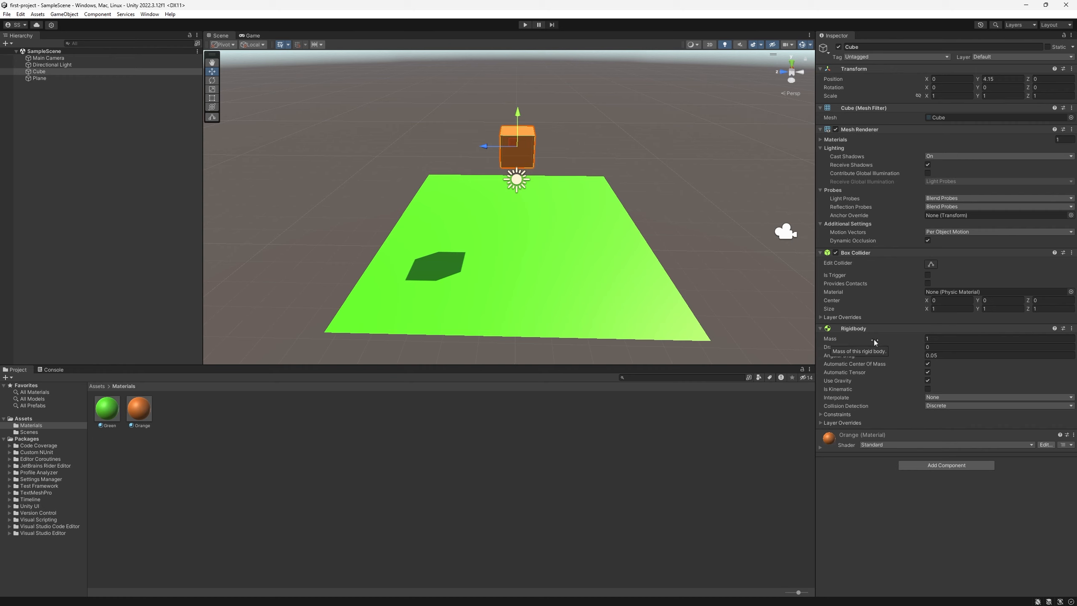
Duplicate the cube and move the copy beside it just above the plane, to about Y 0.73 and Z -2.37.
click(897, 339)
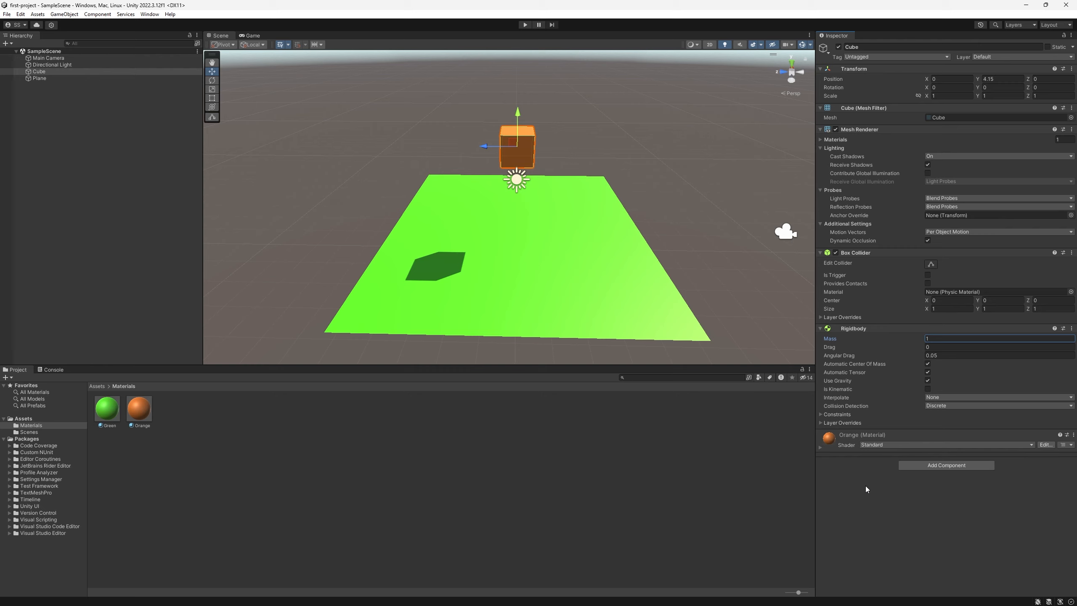
click(525, 155)
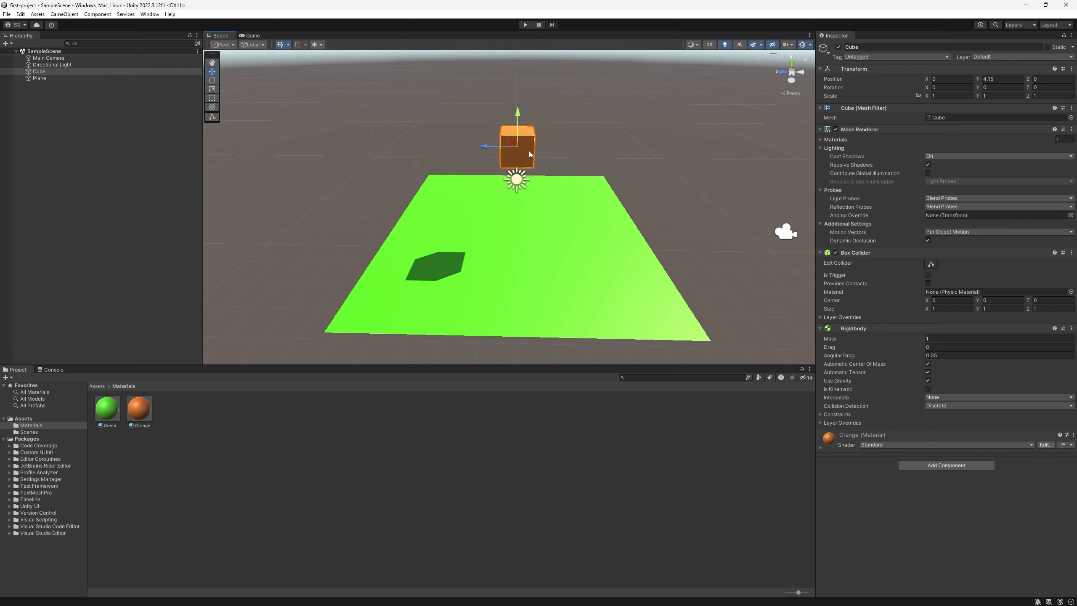
key(ctrl+d)
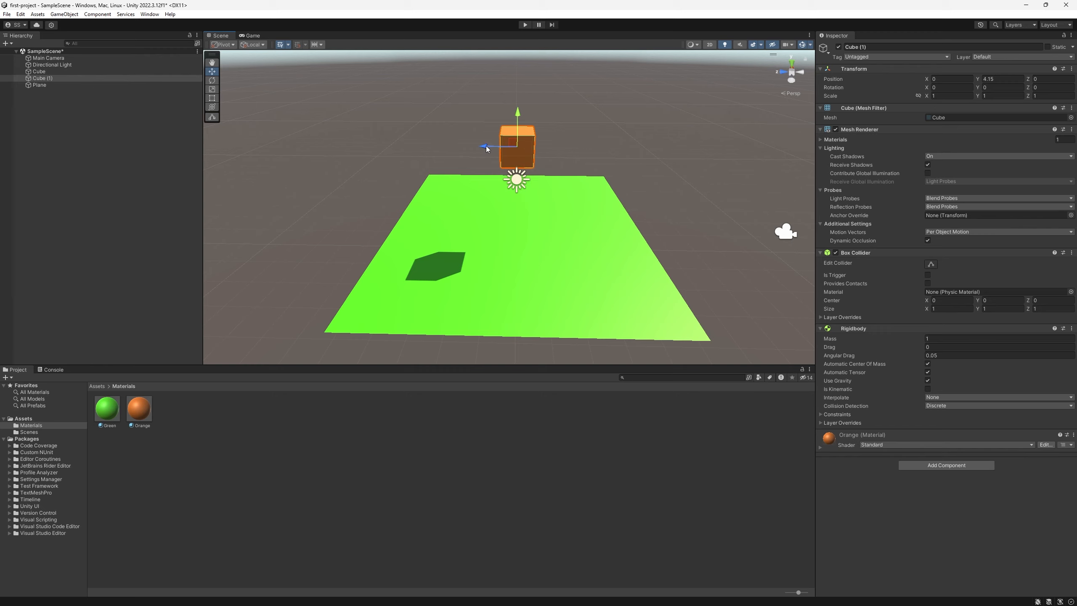
drag(486, 148, 611, 154)
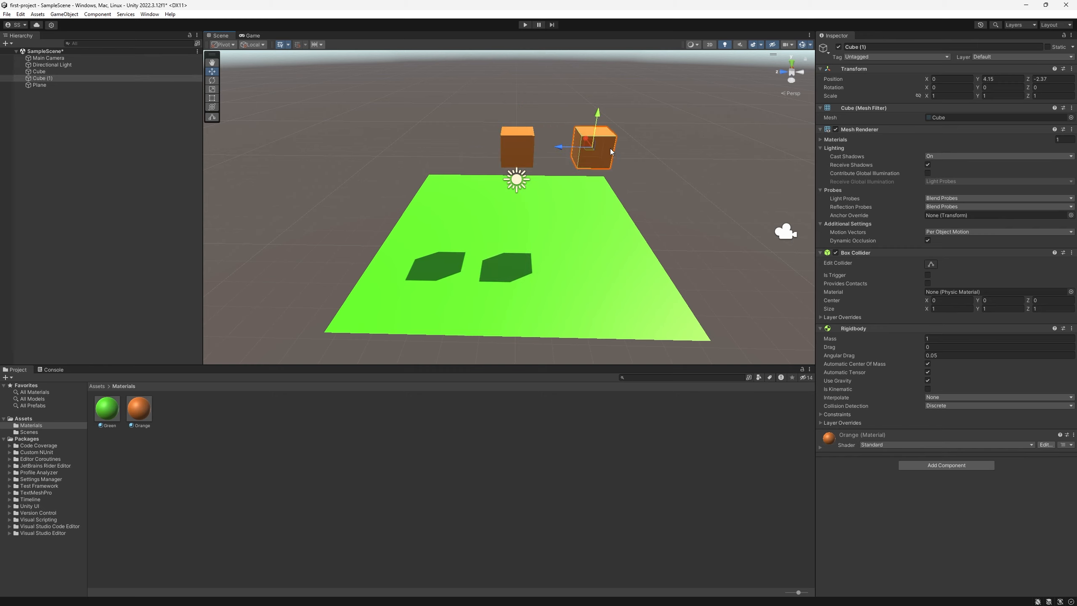
drag(597, 113, 592, 211)
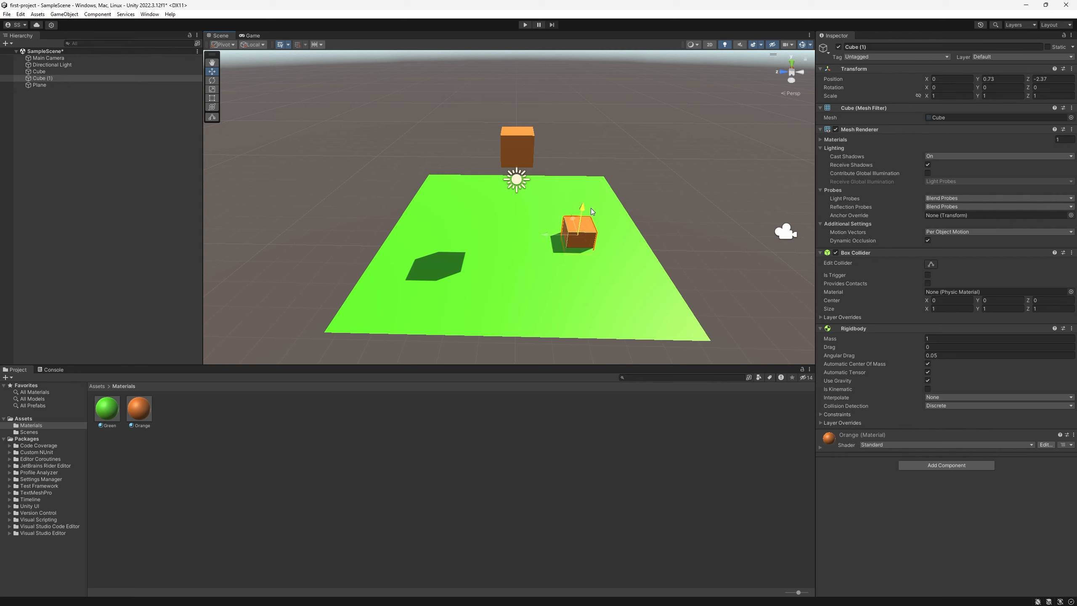
Lower the original cube to about Y 1.3, level with its copy, and set the copy's Rigidbody mass to 100.
click(518, 149)
drag(528, 118, 530, 196)
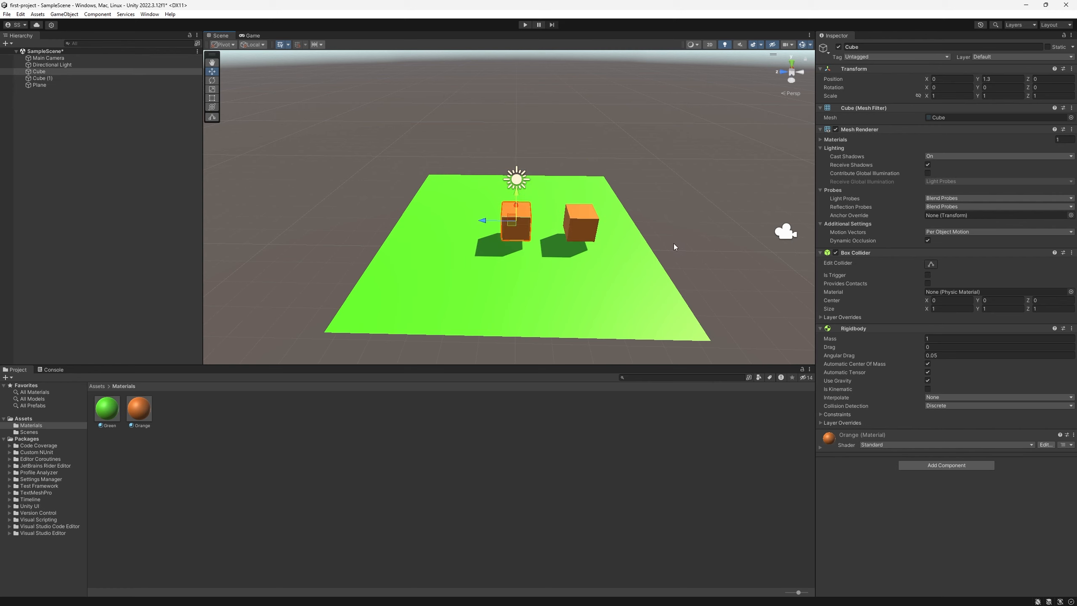
click(580, 224)
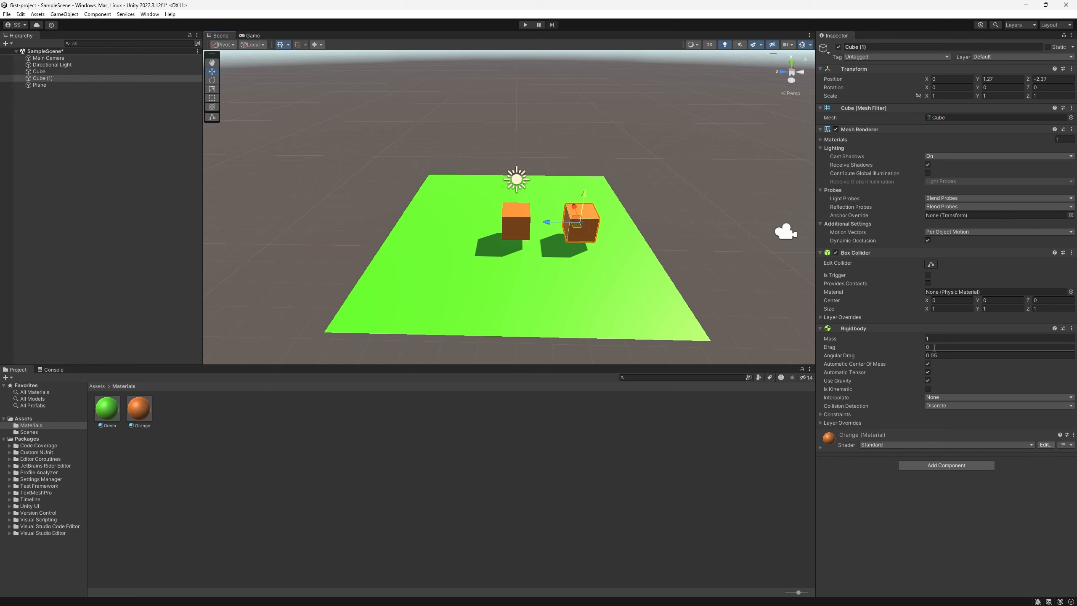
click(949, 339)
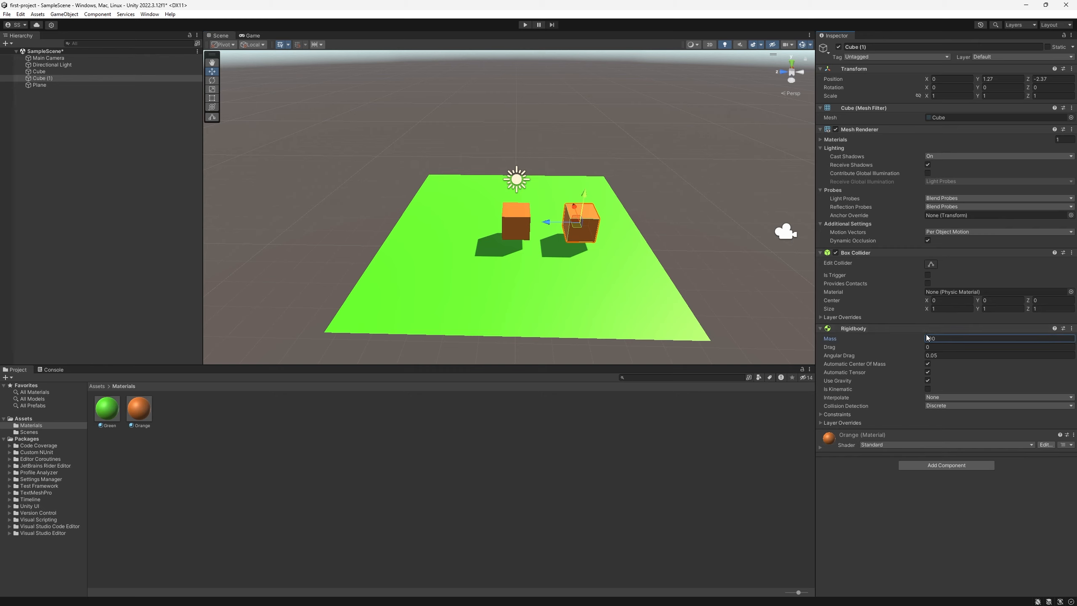
Scale the copied cube uniformly to about 2.26 and raise it to about Y 1.76 so it clears the plane.
key(r)
drag(580, 222, 632, 218)
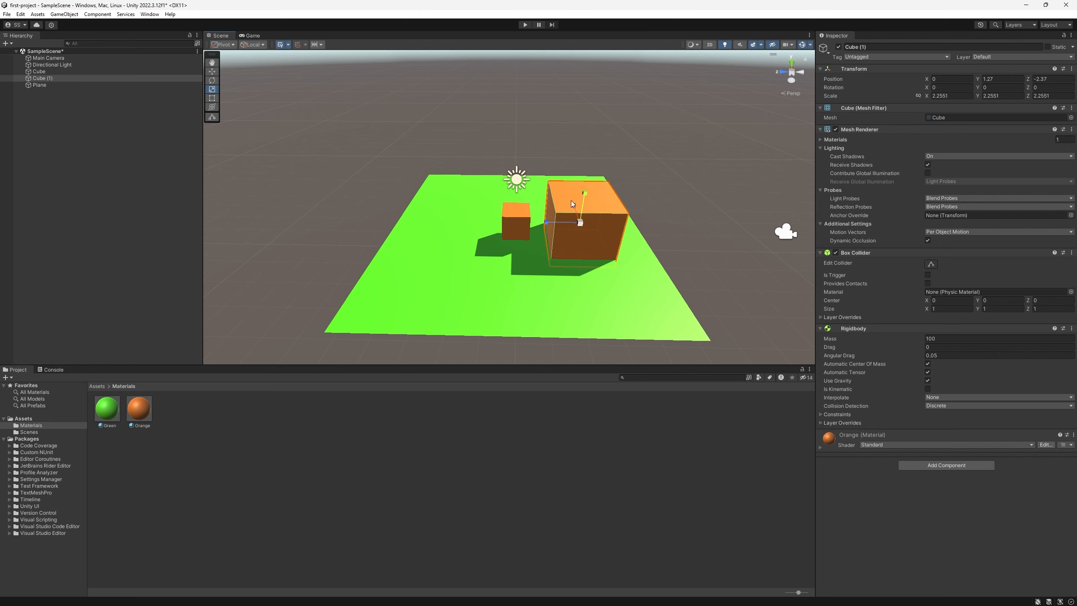
key(w)
drag(582, 195, 582, 184)
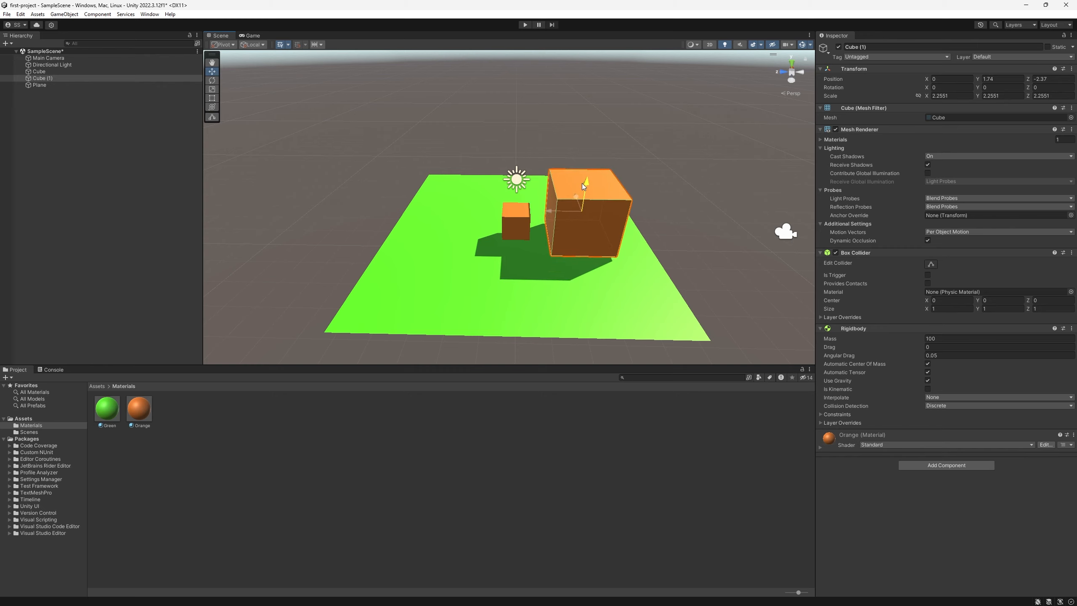
click(517, 220)
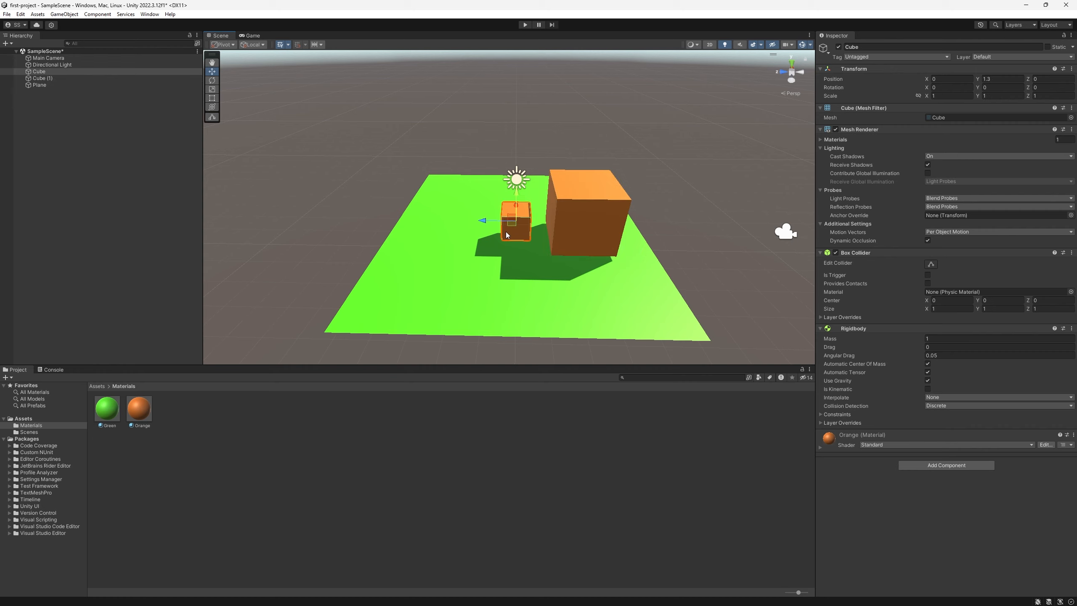
click(580, 206)
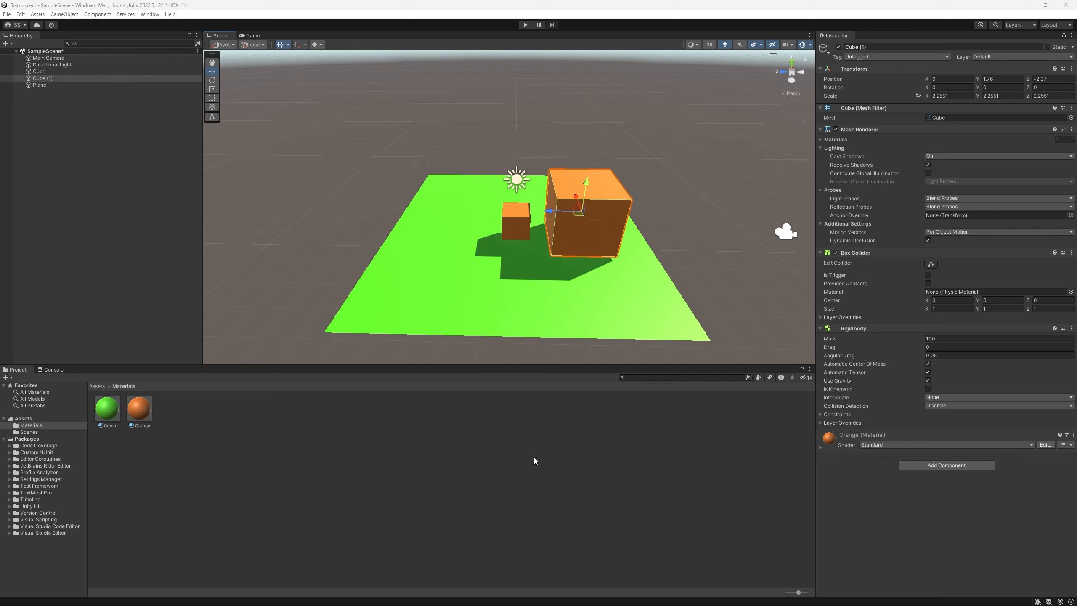
Create a new material named Blue in the Materials folder.
right_click(183, 416)
mouse_move(241, 182)
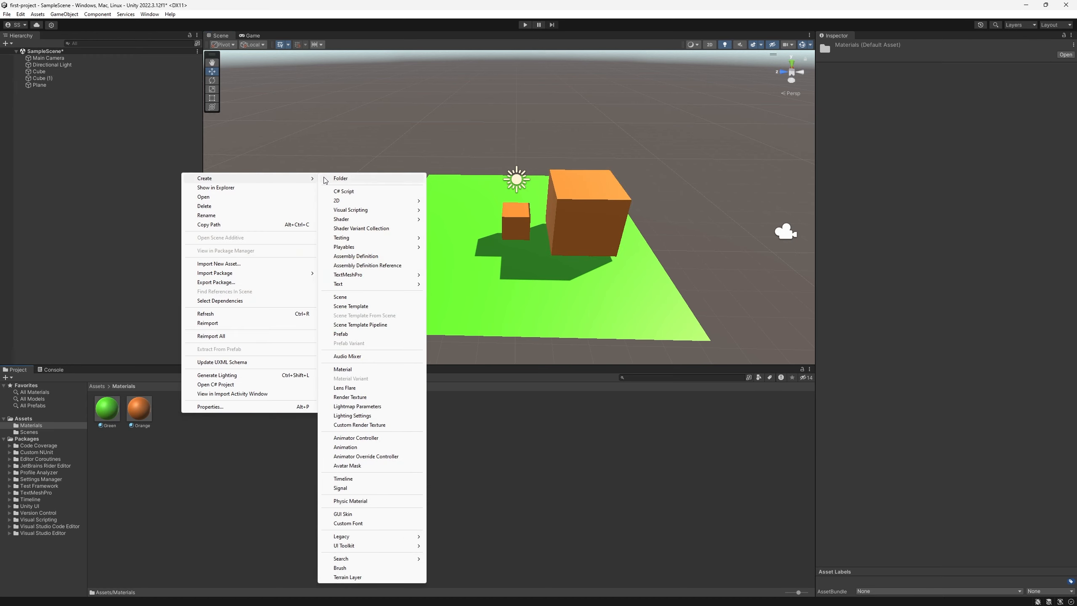
click(361, 369)
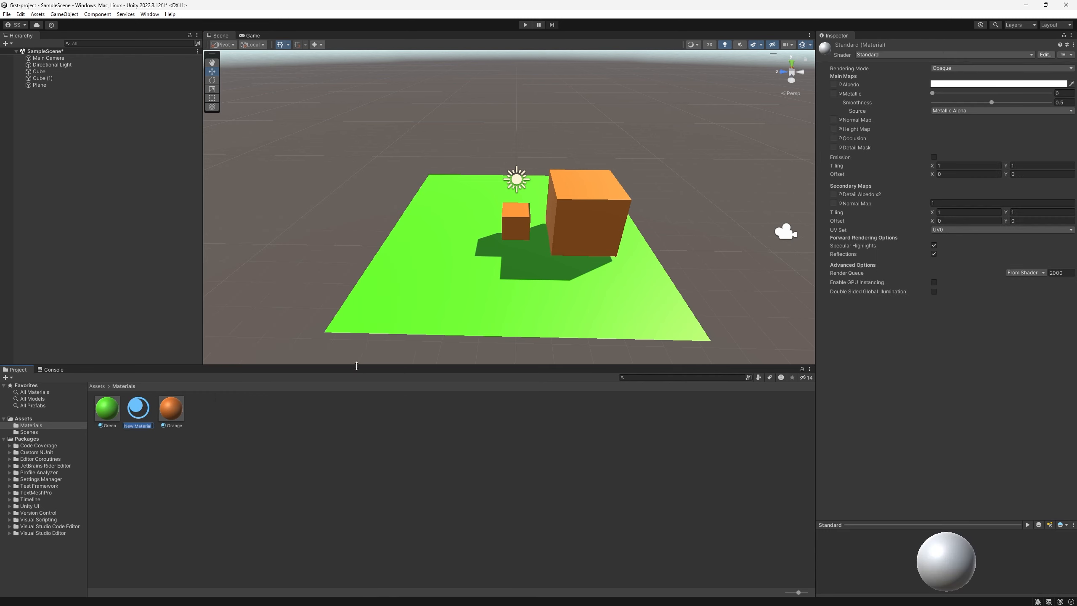
text(Blue)
key(Return)
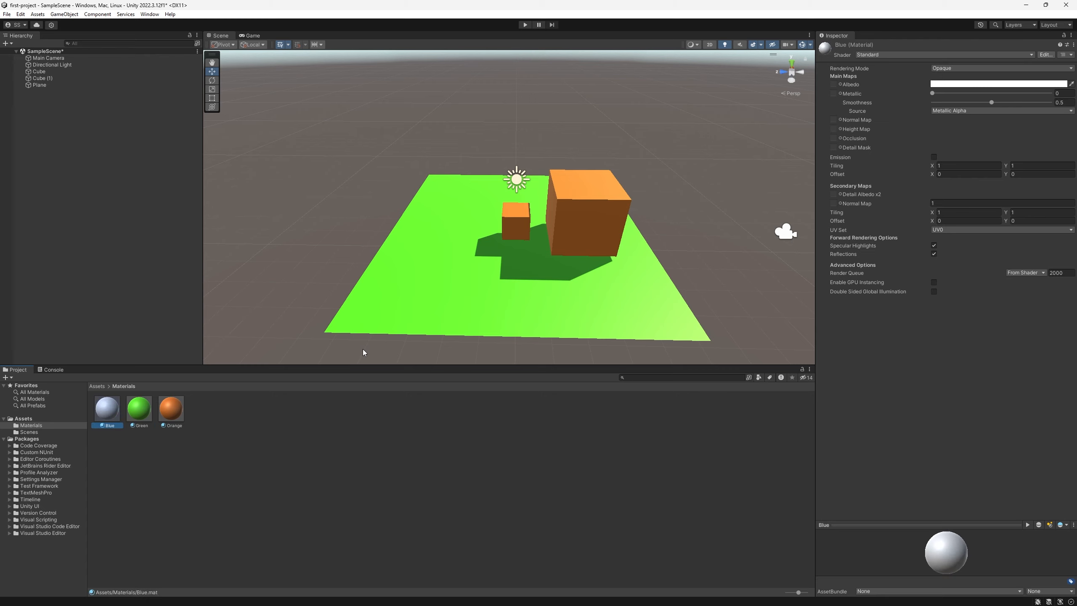
Set the Blue material's albedo colour to light blue (00C3FF) and apply it to the larger cube.
click(1000, 85)
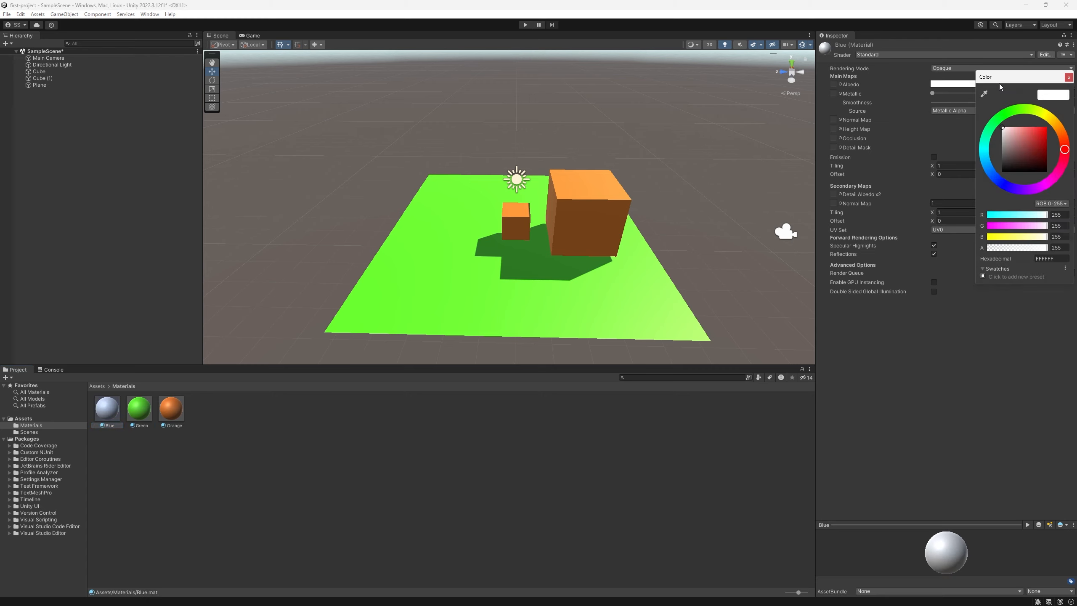
drag(1026, 191, 962, 165)
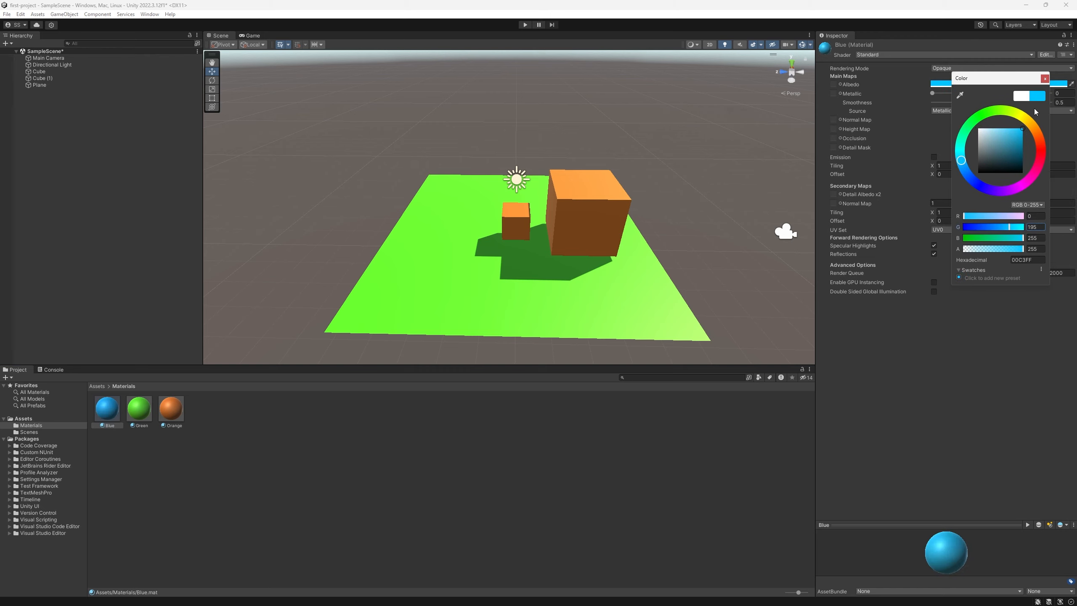
click(1044, 79)
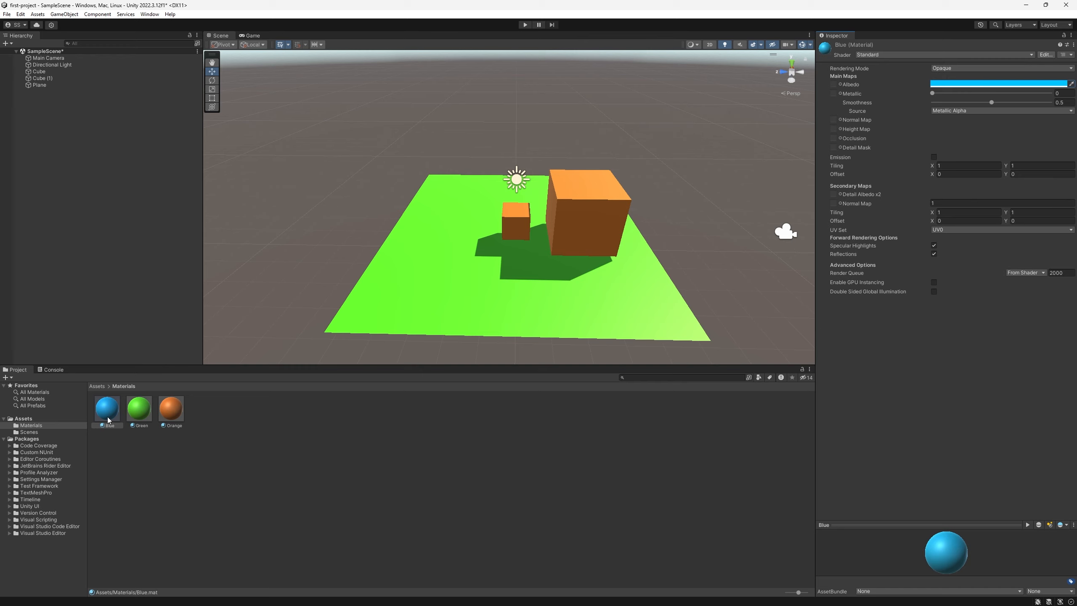
drag(107, 408, 589, 200)
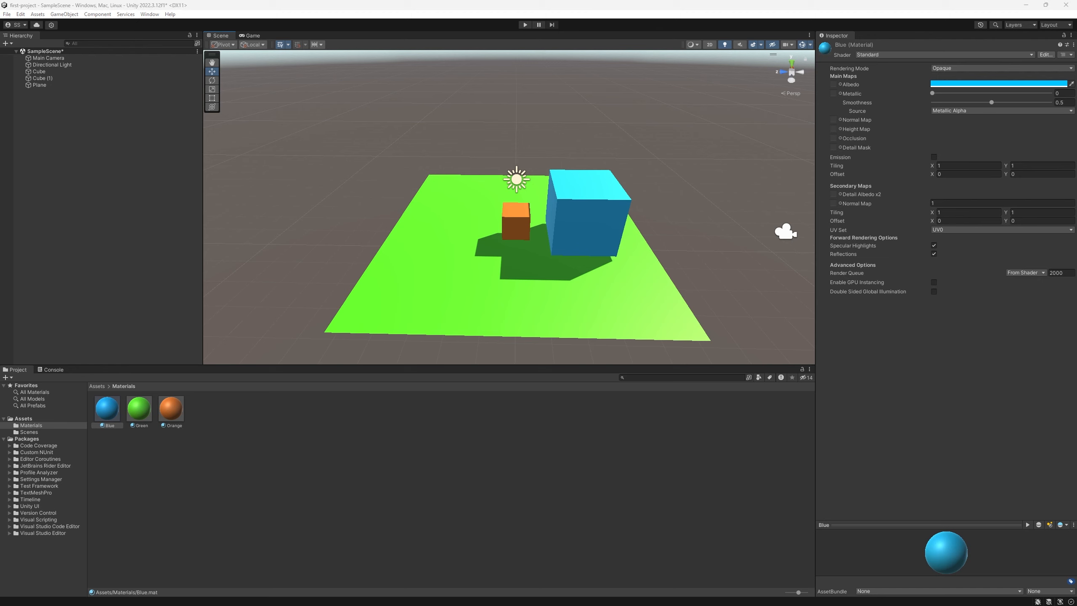
Raise the large blue cube to about Y 4.66 and turn off Use Gravity on its Rigidbody.
click(568, 201)
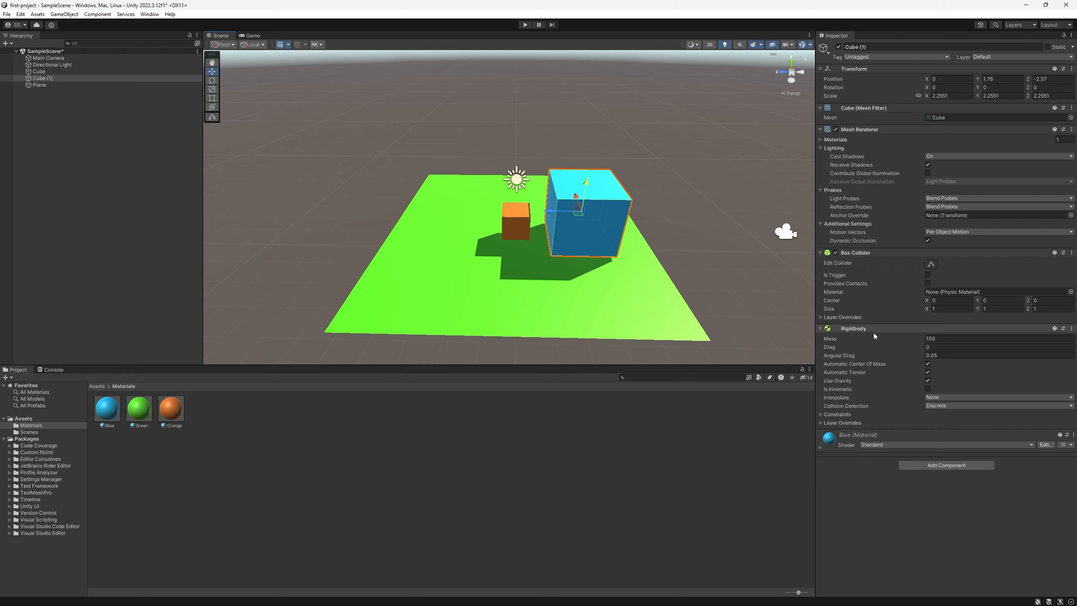
click(519, 214)
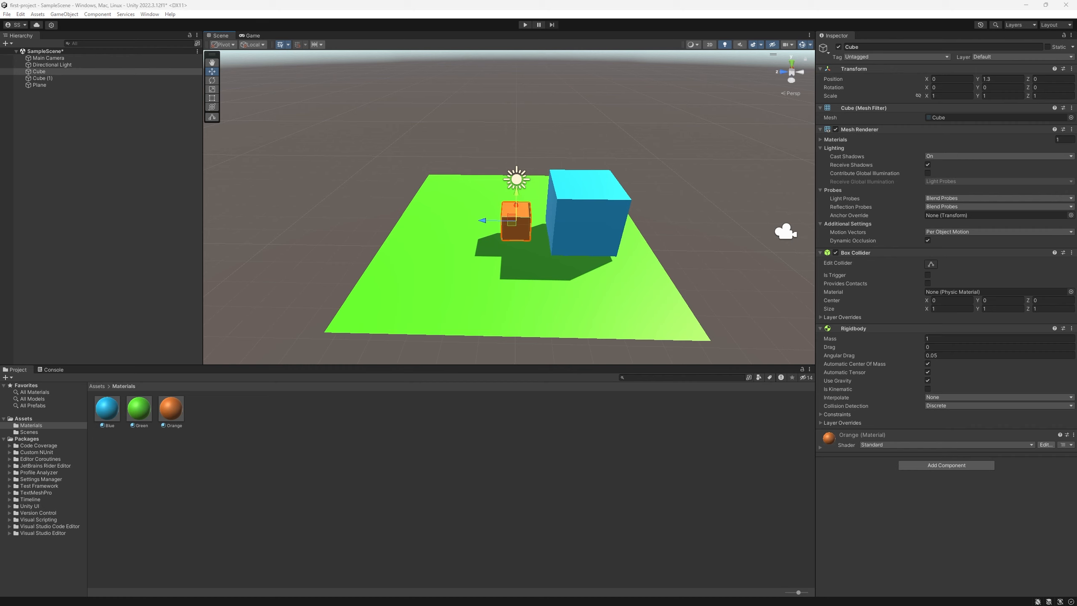
click(602, 220)
drag(585, 184, 600, 97)
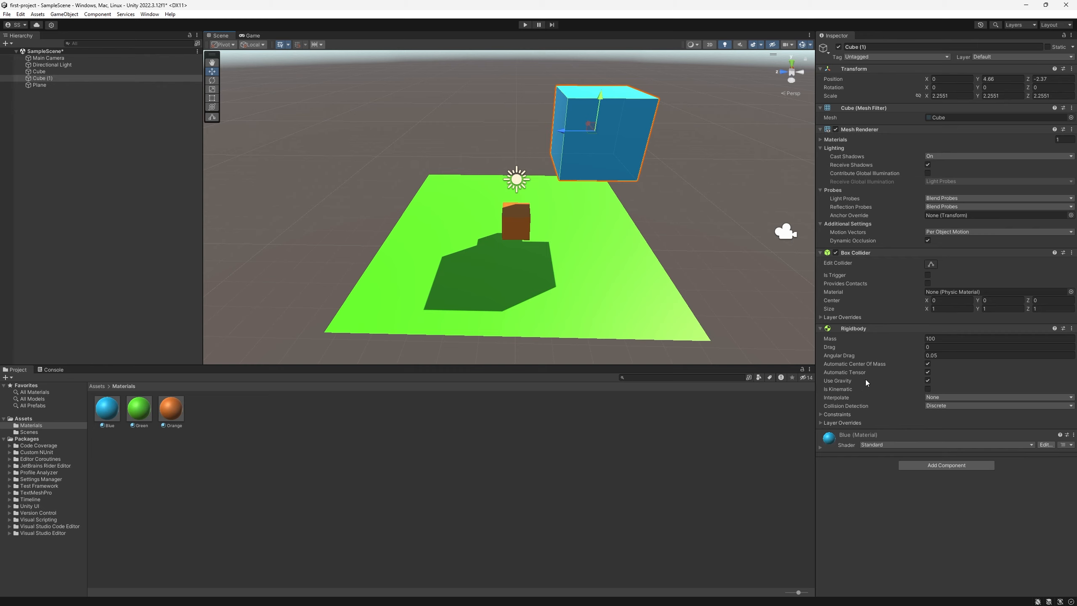
click(927, 380)
Place the small orange cube directly above the blue cube, at about Y 7.76 and Z -2.42.
alt+drag(603, 198, 504, 89)
click(585, 258)
alt+drag(636, 114, 551, 127)
drag(513, 97, 513, 72)
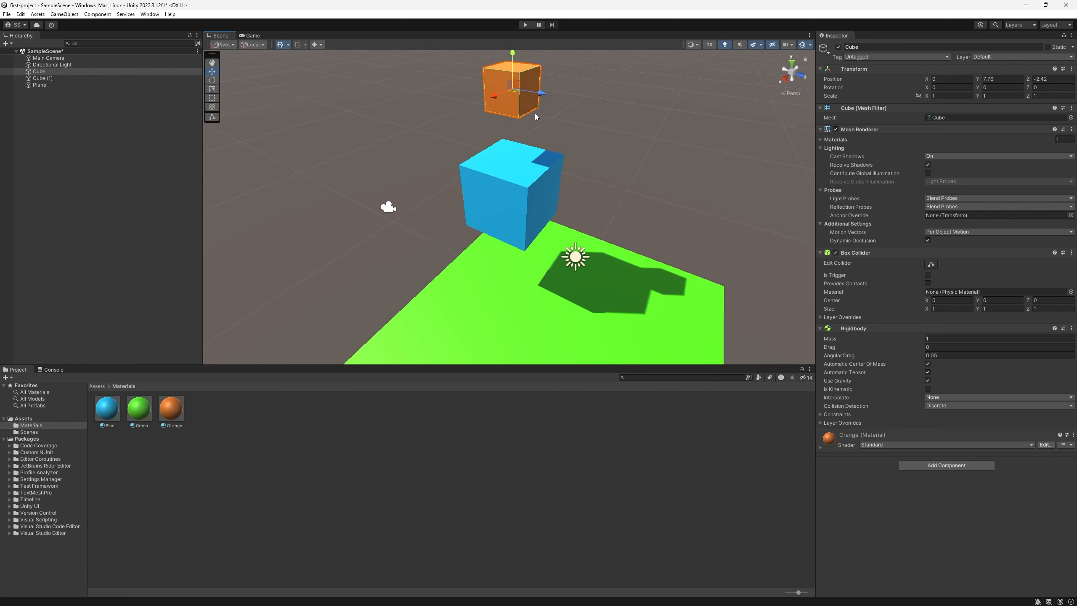
Raise the Main Camera and tilt it down by about 11.4° on X to frame the two stacked cubes.
alt+drag(537, 119, 607, 161)
click(48, 58)
drag(364, 185, 365, 91)
key(e)
alt+drag(523, 134, 497, 120)
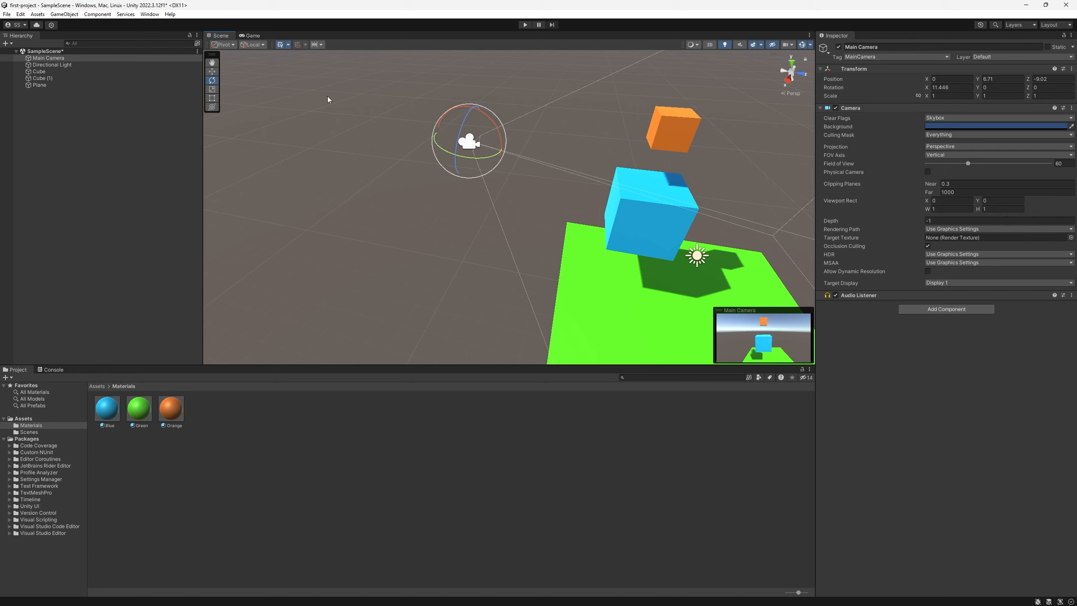
key(w)
drag(473, 111, 474, 92)
Scale the green plane uniformly to about 6.14.
alt+drag(586, 270, 612, 240)
click(612, 241)
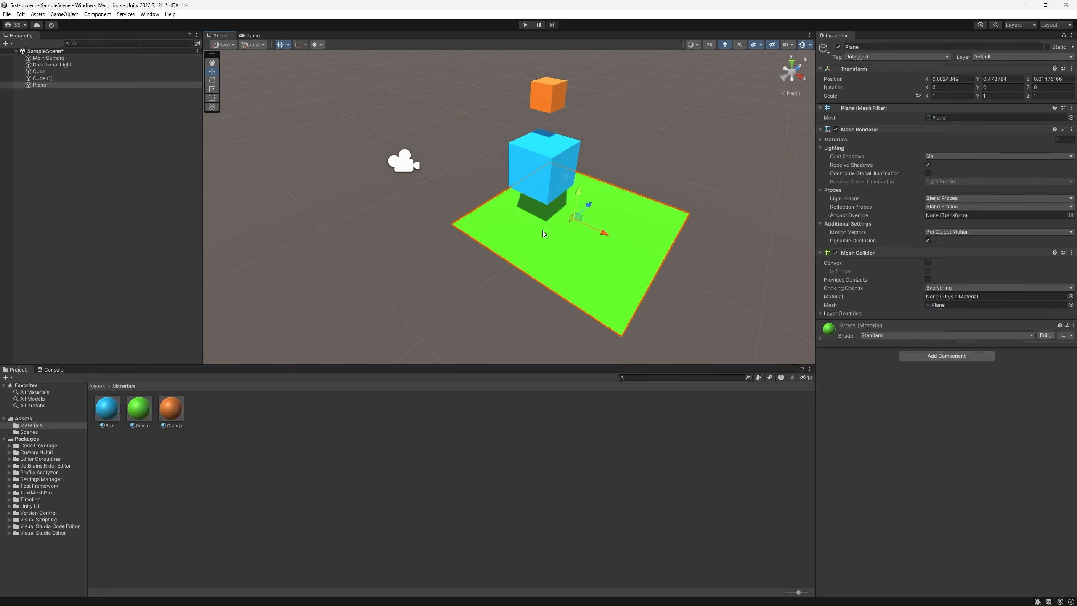
key(r)
drag(572, 220, 808, 203)
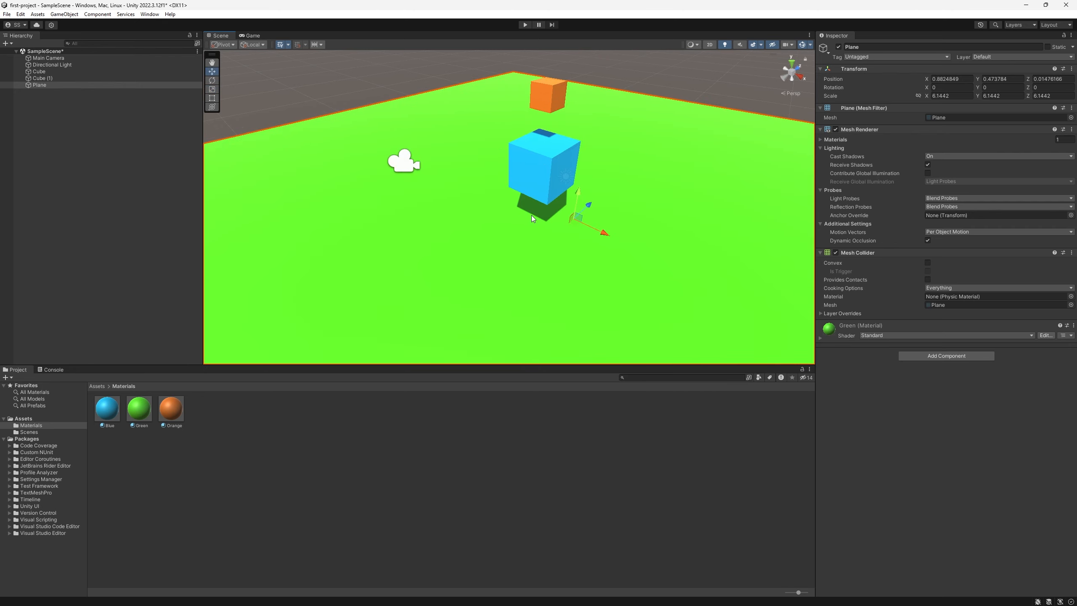
key(w)
Run the scene to test the orange cube falling onto the gravity-free blue cube, and stop play mode.
right_drag(531, 216, 583, 187)
click(557, 99)
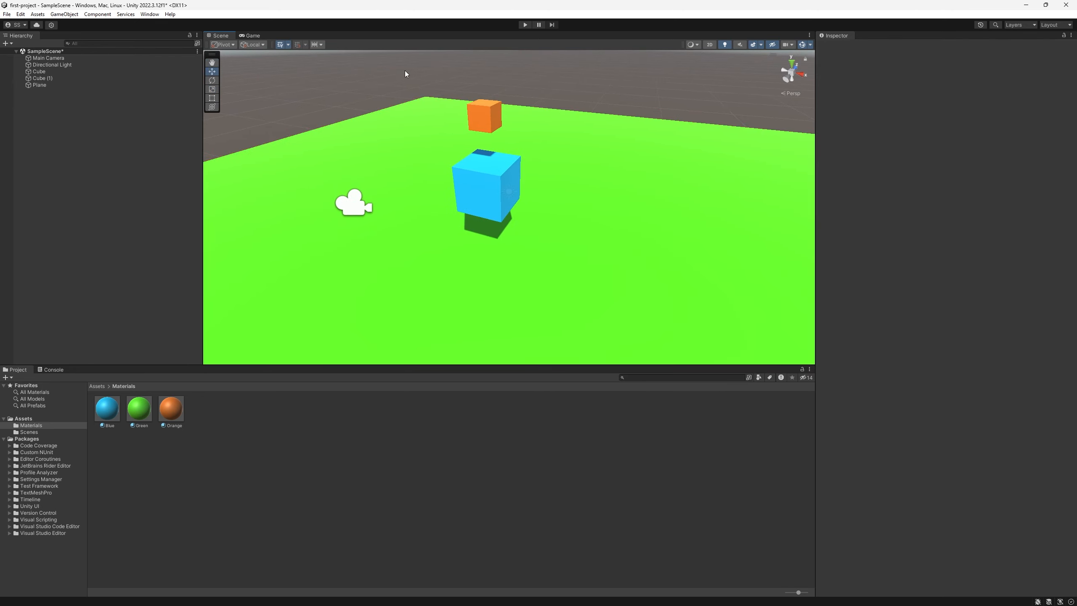
click(524, 25)
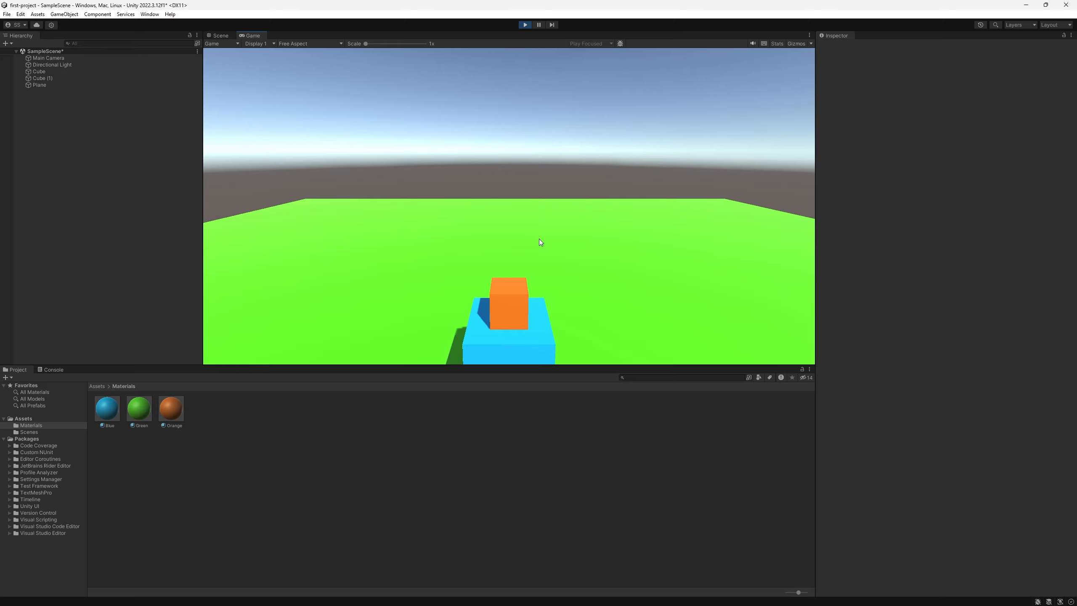
click(524, 24)
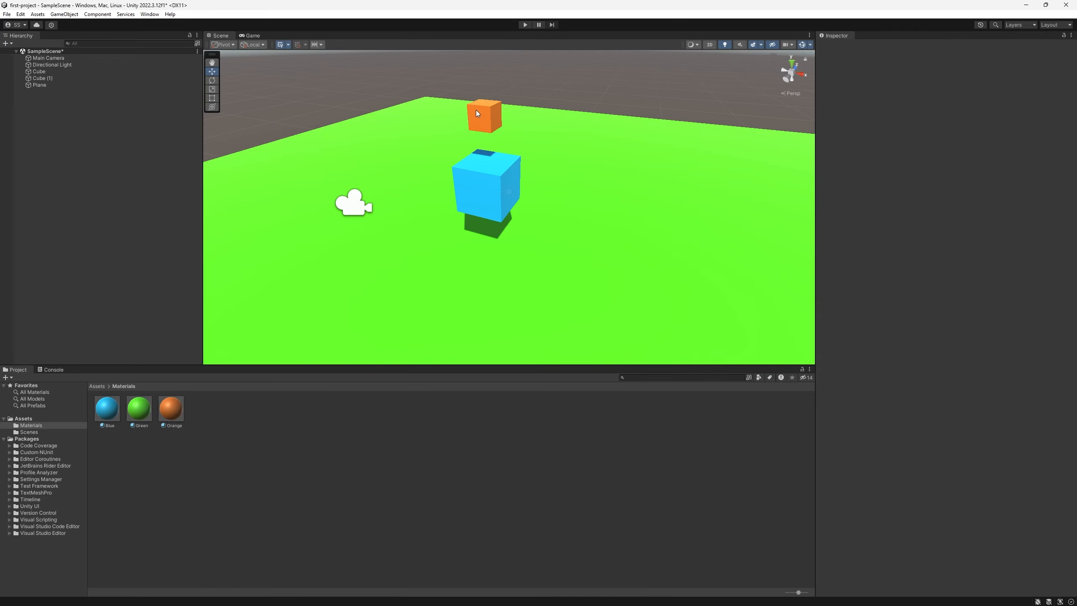
Set the orange cube's Rigidbody mass to 1000 and save the scene.
click(477, 123)
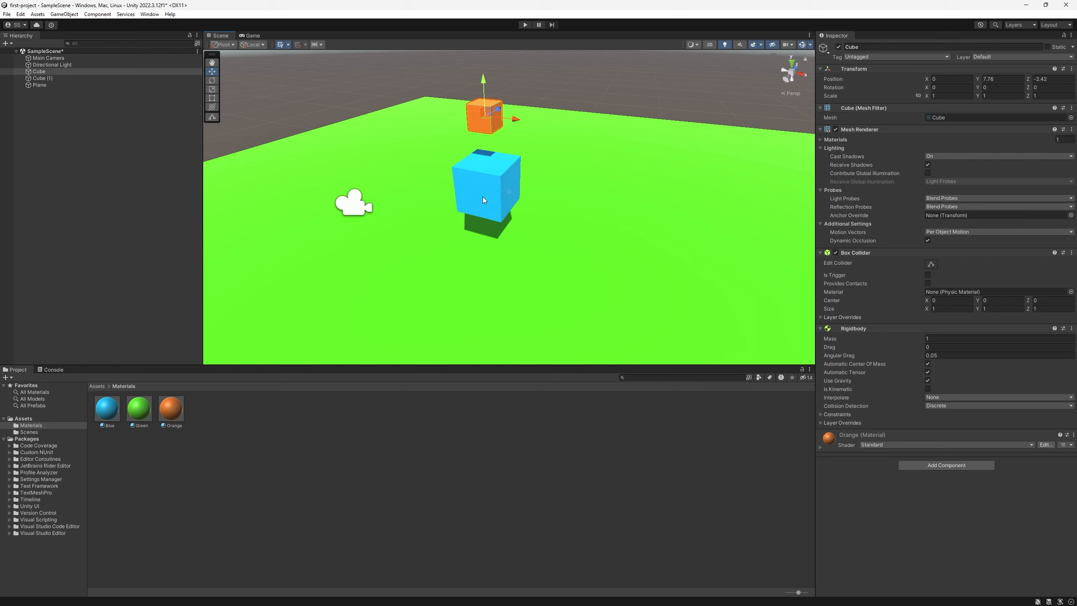
click(493, 167)
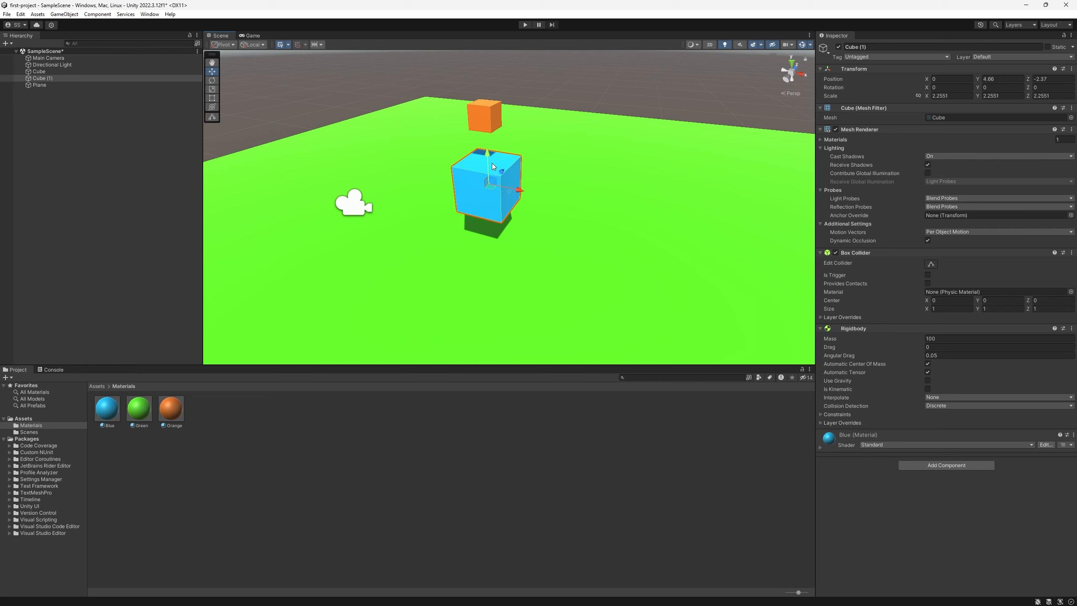
right_drag(513, 172, 522, 146)
click(481, 177)
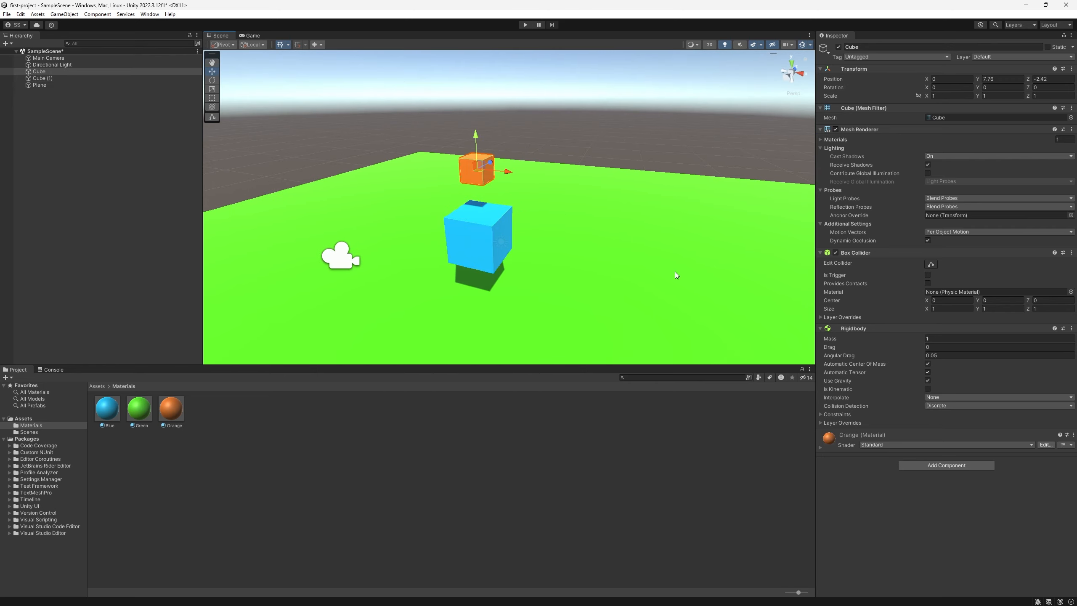
click(961, 338)
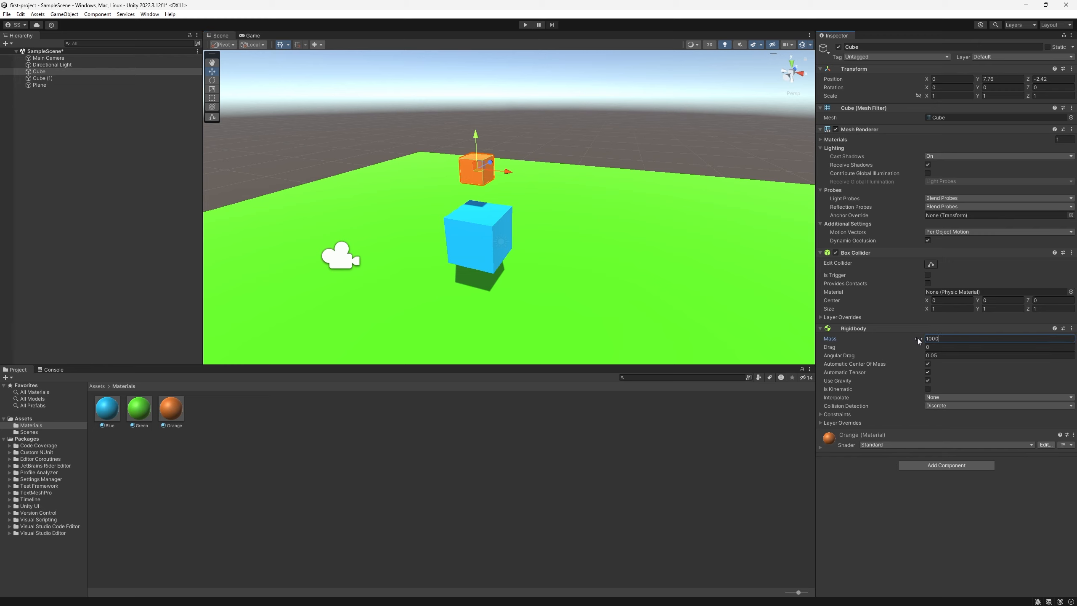
key(ctrl+s)
Run the scene with the blue cube selected to test the heavier orange cube's impact, and stop play mode.
click(478, 233)
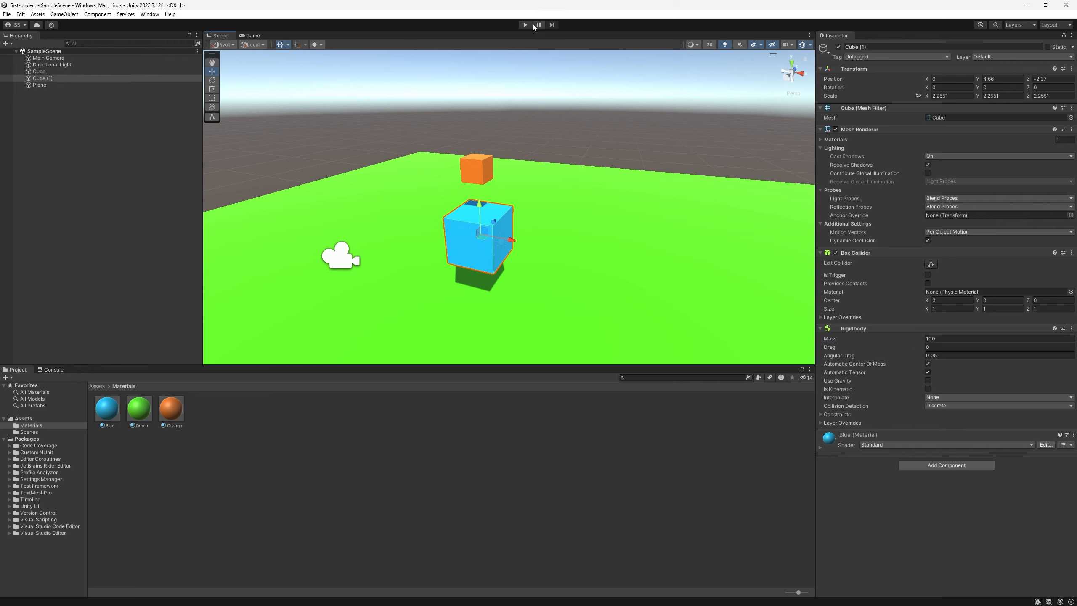
click(525, 25)
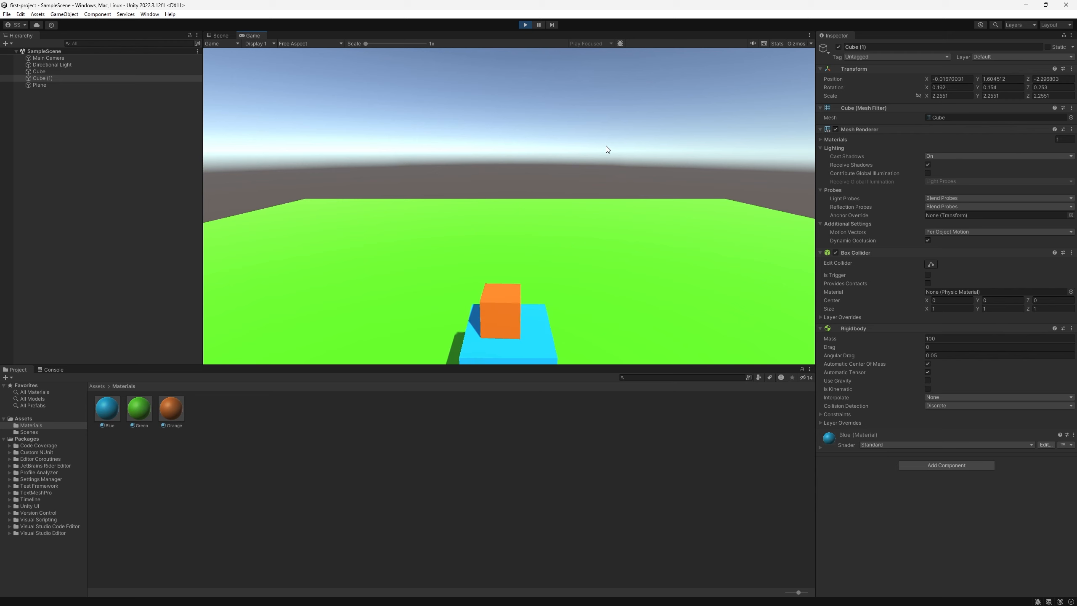
click(526, 26)
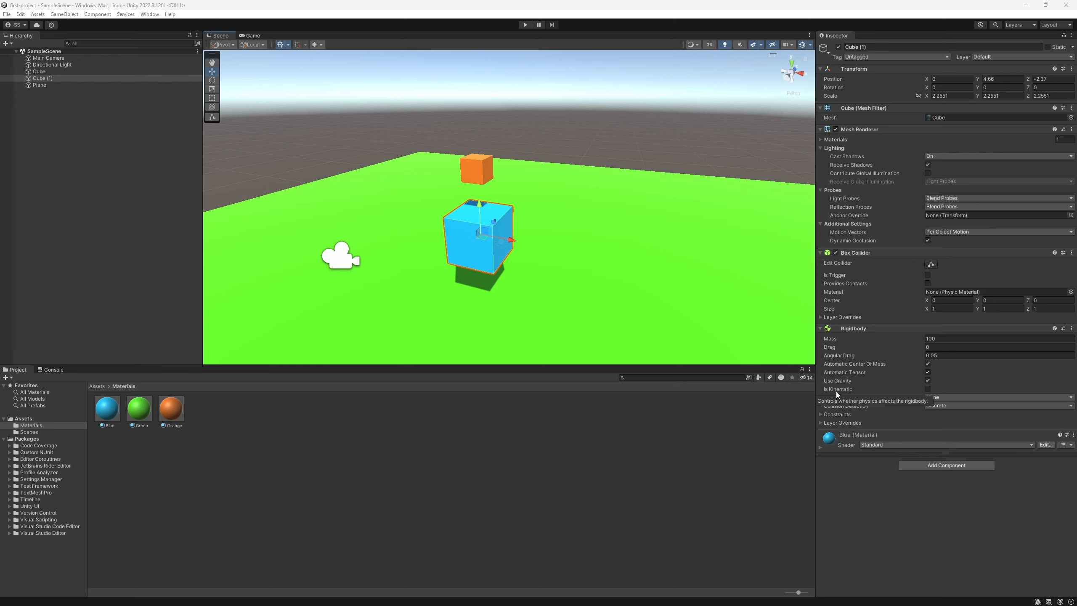
Turn on Use Gravity and Is Kinematic for the blue cube, and test the collision in play mode.
click(928, 388)
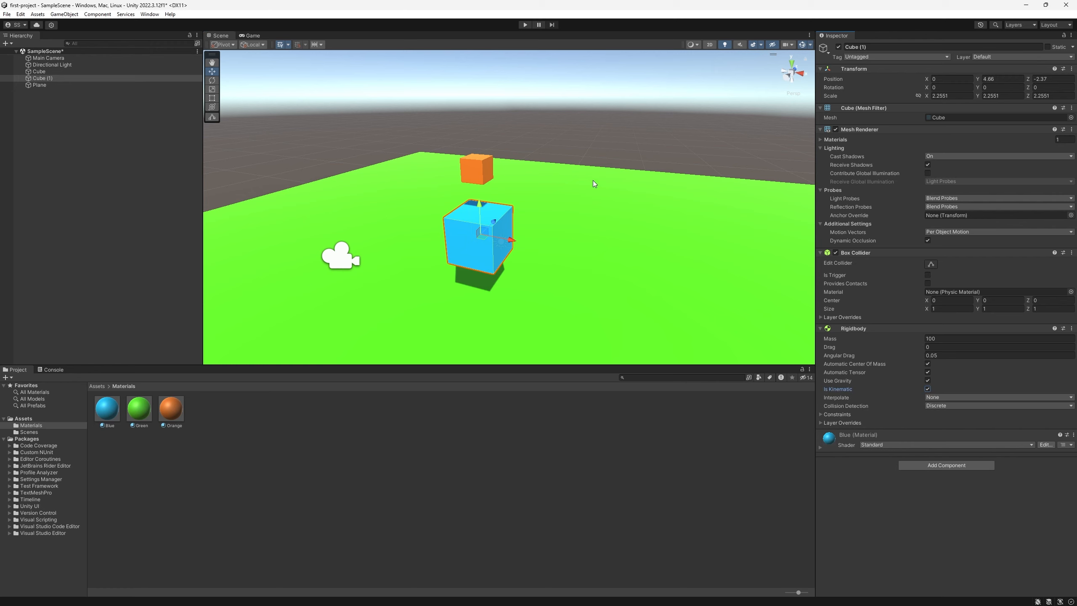
click(525, 24)
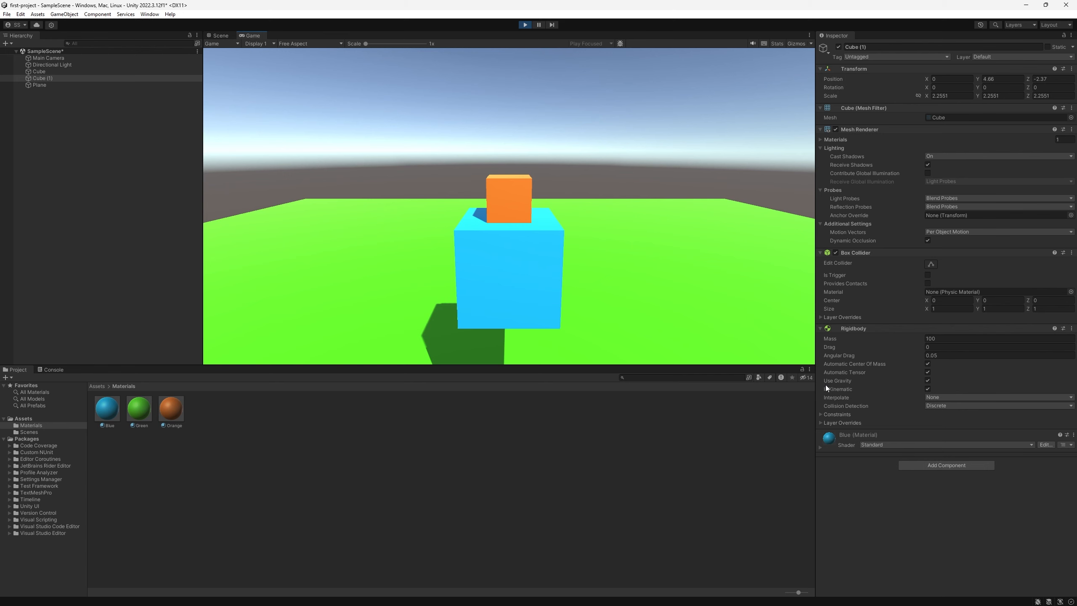
click(527, 24)
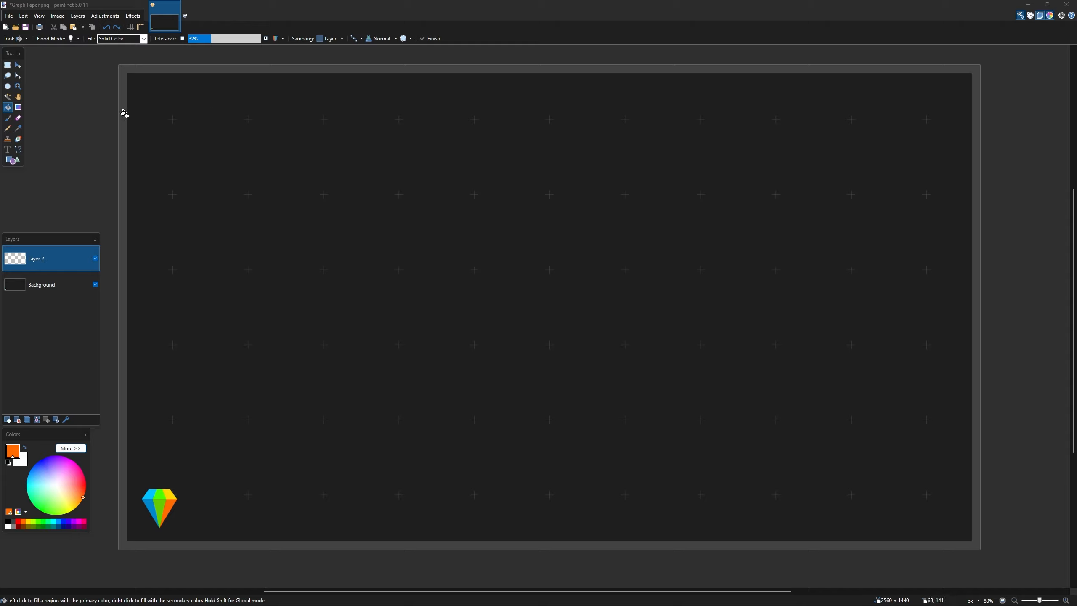
Sample the logo's green and brush a long ground line across the lower part of the Background layer.
click(18, 129)
click(161, 498)
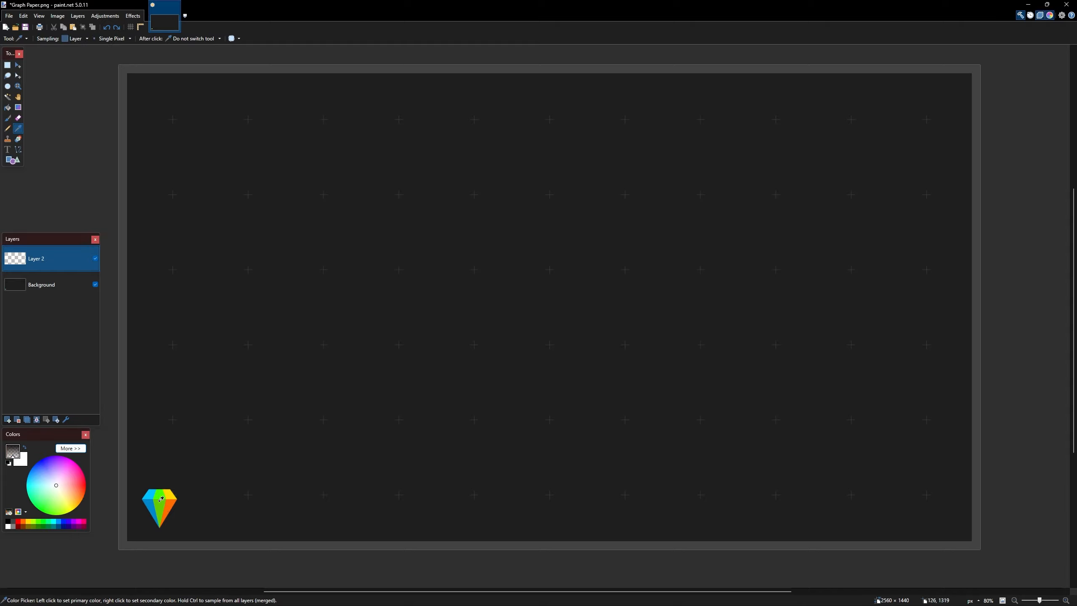
click(8, 118)
click(32, 293)
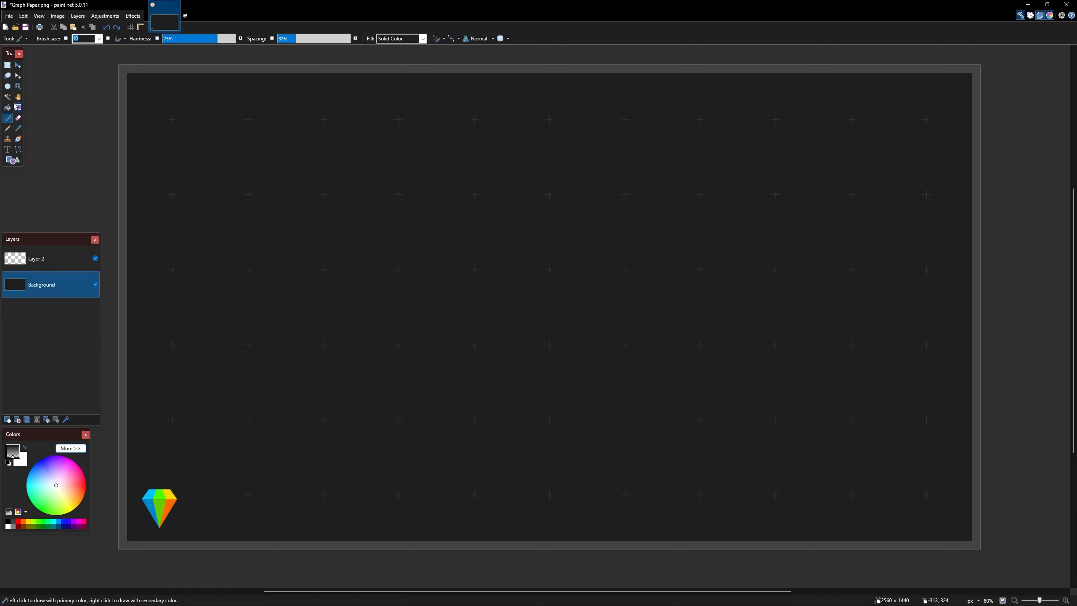
click(17, 128)
click(161, 499)
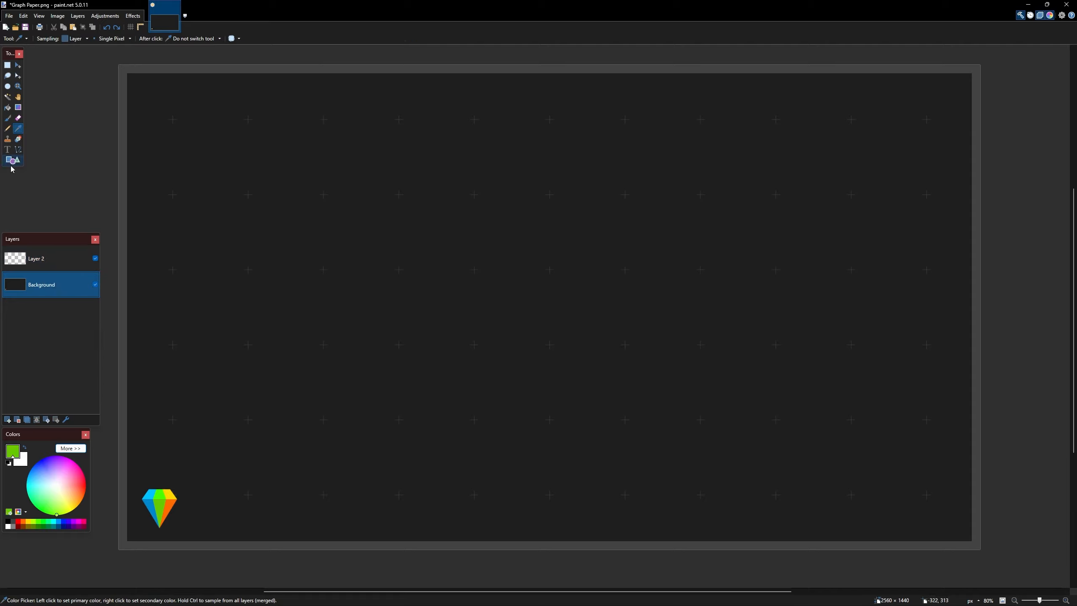
click(7, 117)
drag(821, 424, 273, 394)
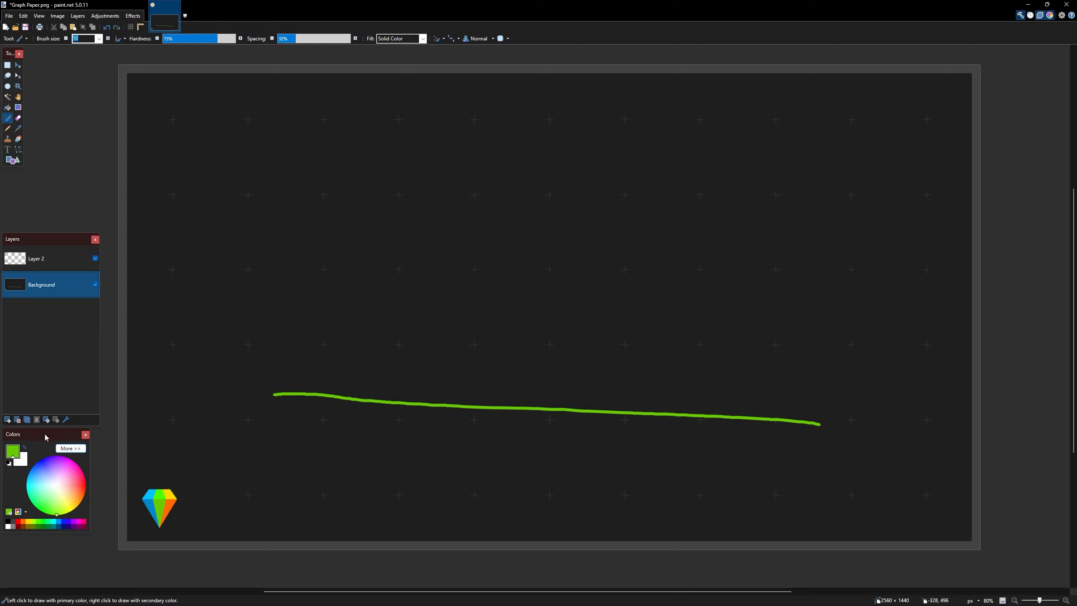
Sample the logo's orange and draw a triangular ramp on the left end of the green ground line.
click(17, 128)
click(171, 505)
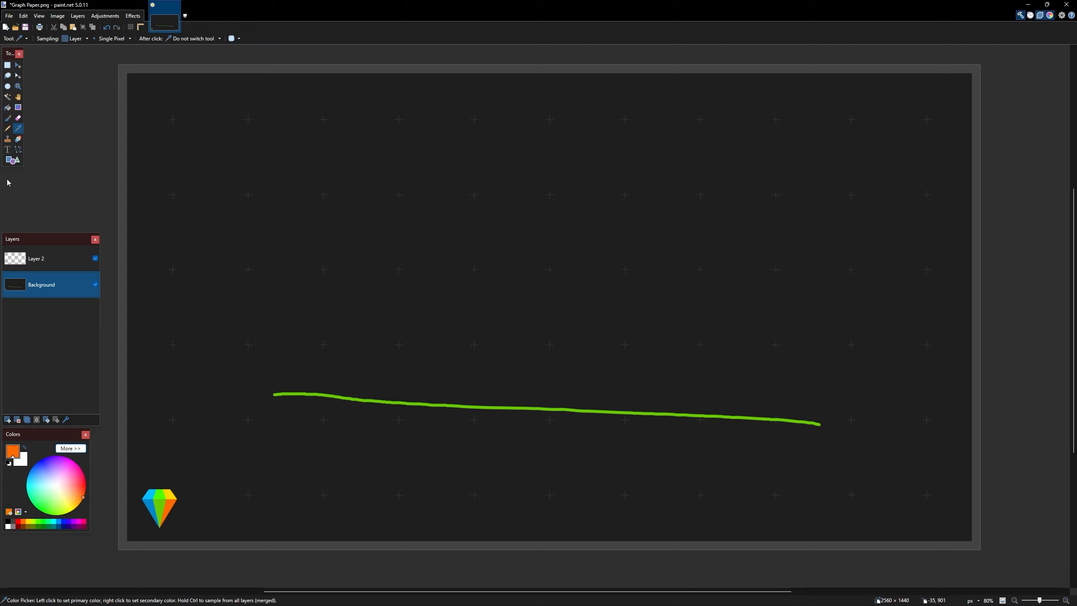
click(7, 118)
mouse_move(409, 399)
mouse_down()
mouse_move(312, 391)
mouse_move(297, 255)
mouse_move(420, 386)
mouse_move(401, 398)
mouse_up()
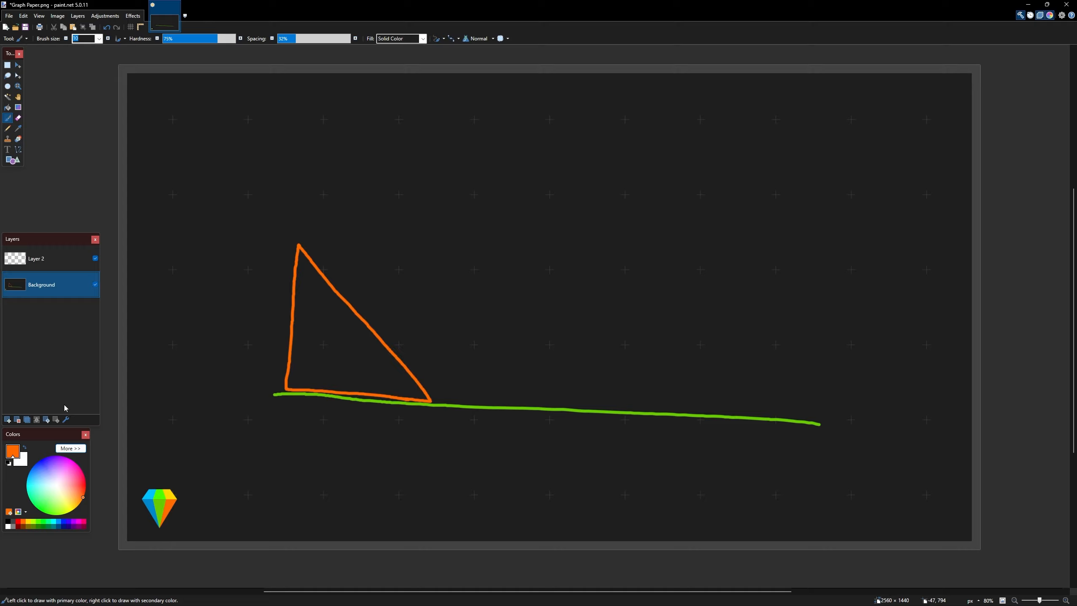
Sample the logo's blue and draw a ball resting on the ramp's slope with an arrow pointing down the incline.
click(17, 128)
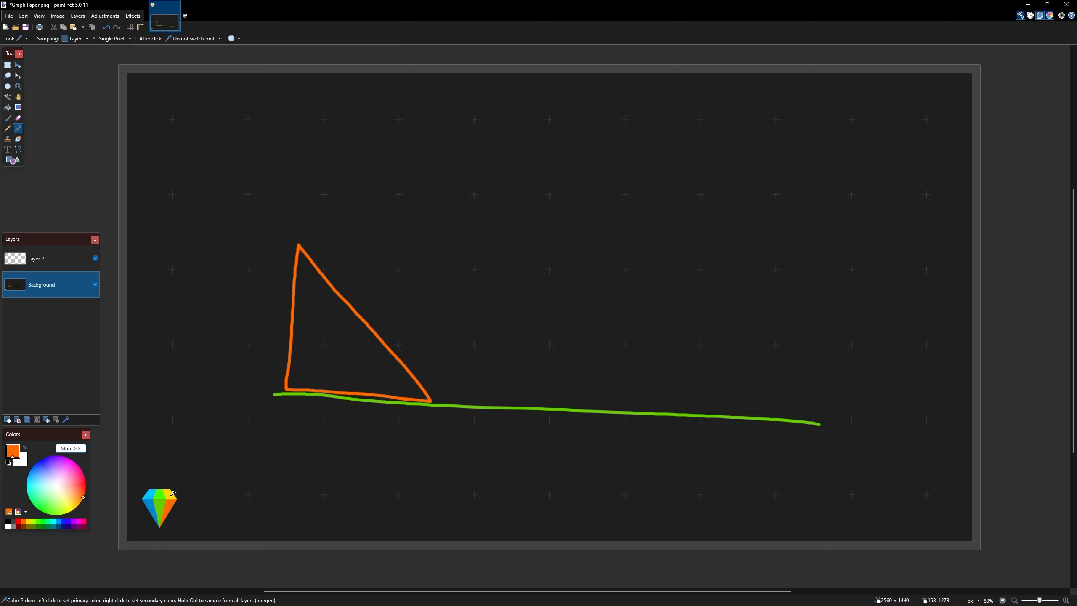
click(152, 501)
click(7, 118)
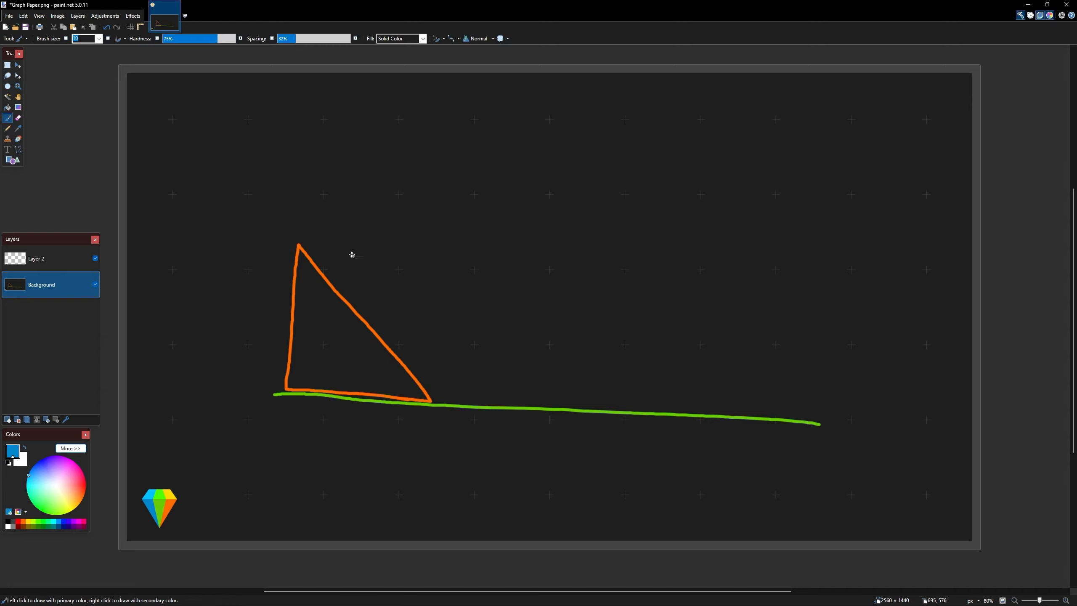
mouse_move(348, 242)
mouse_down()
mouse_move(392, 260)
mouse_move(358, 299)
mouse_move(337, 248)
mouse_move(349, 240)
mouse_up()
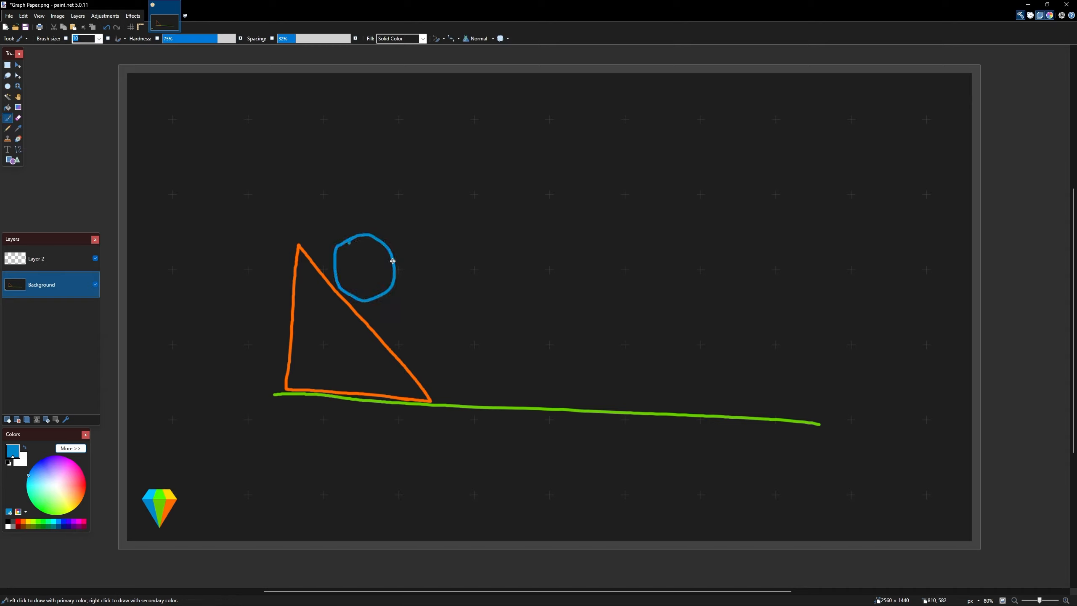
mouse_move(410, 297)
mouse_down()
mouse_move(455, 327)
mouse_move(425, 324)
mouse_up()
Sample the logo's yellow and draw a rectangular box on the ground line to the right of the ramp.
click(18, 128)
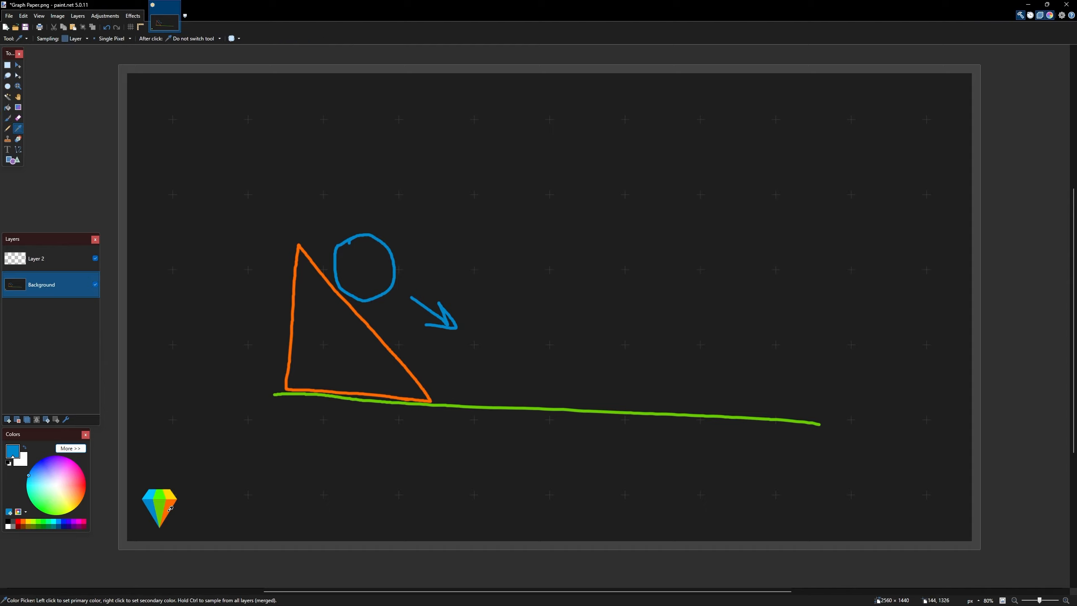
click(169, 494)
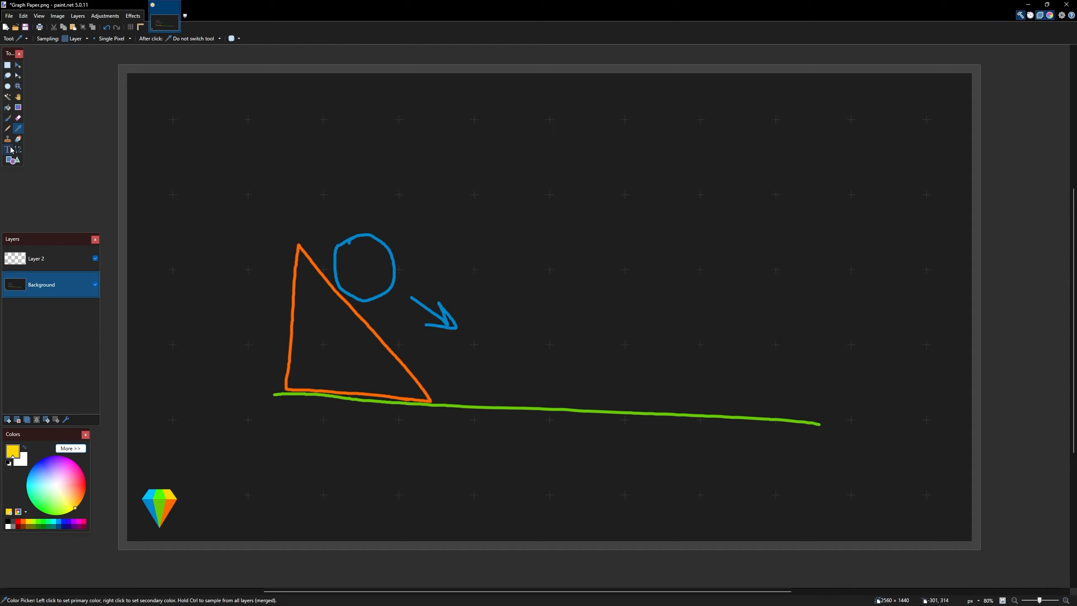
click(7, 117)
mouse_move(555, 404)
mouse_down()
mouse_move(557, 379)
mouse_move(706, 310)
mouse_move(636, 403)
mouse_move(551, 406)
mouse_up()
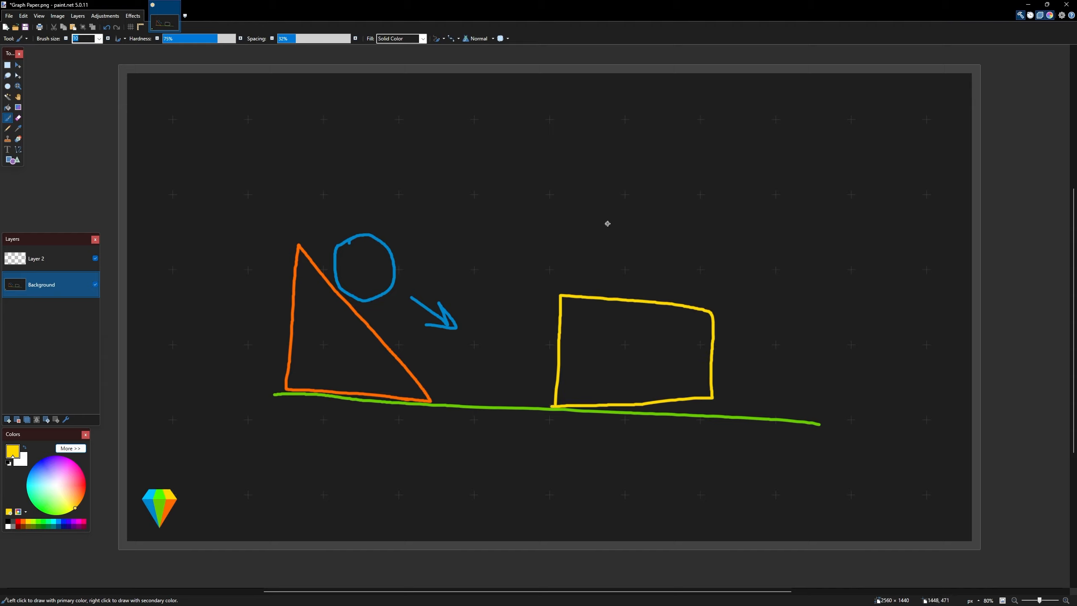
Write "C#" in yellow above the box and add freehand strokes inside the box.
mouse_move(657, 231)
mouse_down()
mouse_move(611, 265)
mouse_move(649, 272)
mouse_up()
drag(712, 230, 700, 263)
mouse_move(697, 231)
mouse_down()
mouse_move(683, 261)
mouse_move(721, 246)
mouse_move(665, 251)
mouse_up()
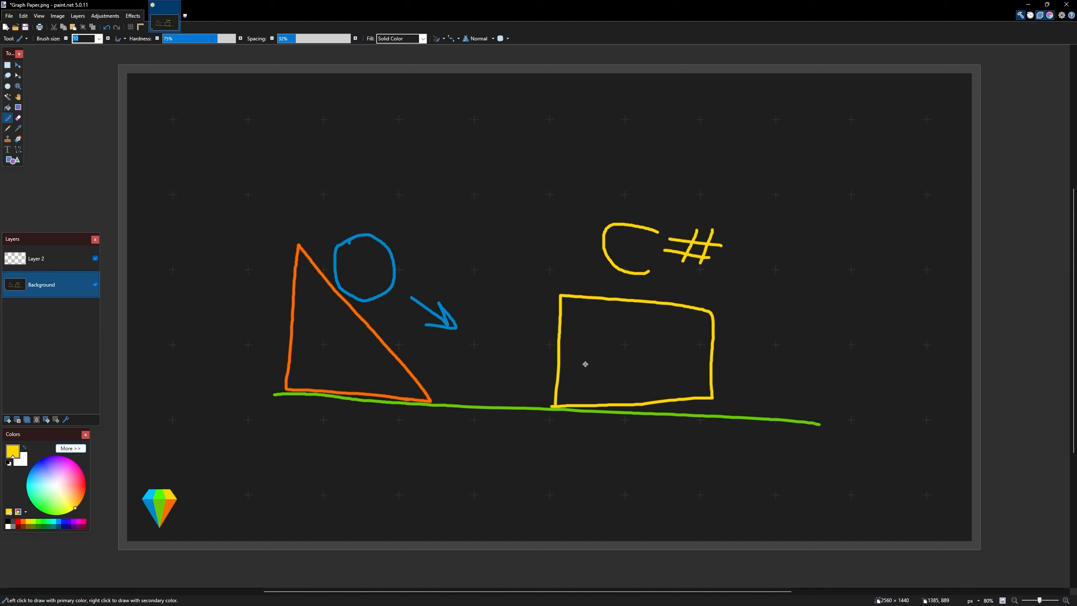
drag(585, 361, 588, 336)
mouse_move(580, 335)
mouse_down()
mouse_move(597, 335)
mouse_move(605, 362)
mouse_move(621, 361)
mouse_move(610, 381)
mouse_move(631, 352)
mouse_move(640, 348)
mouse_move(632, 378)
mouse_move(629, 367)
mouse_move(656, 345)
mouse_move(671, 362)
mouse_move(669, 349)
mouse_up()
drag(670, 352, 682, 341)
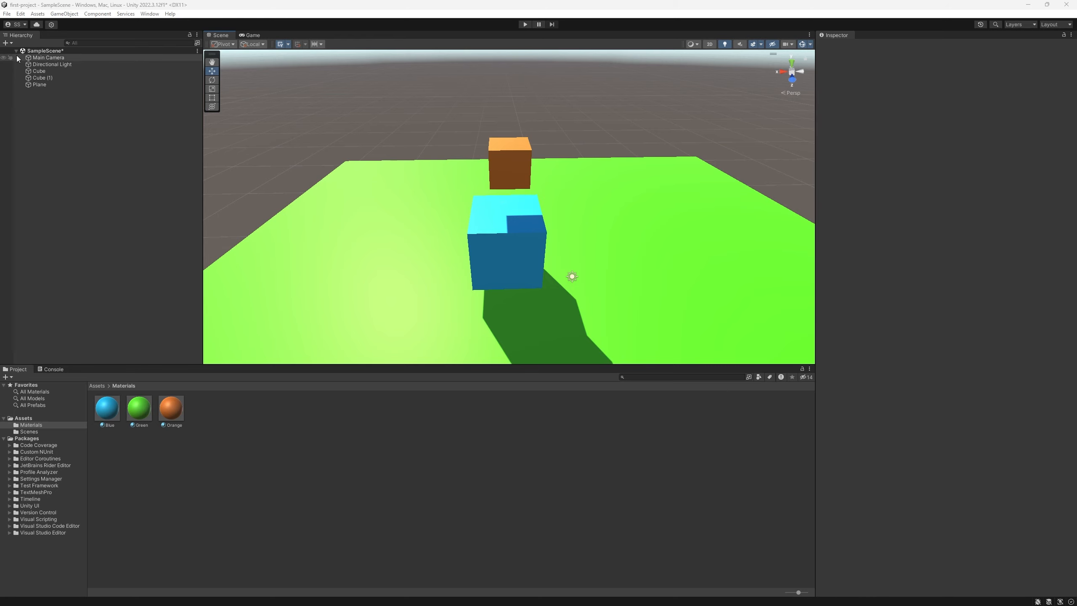
In Unity, delete both cubes, Cube and Cube (1), from the sample scene.
click(48, 70)
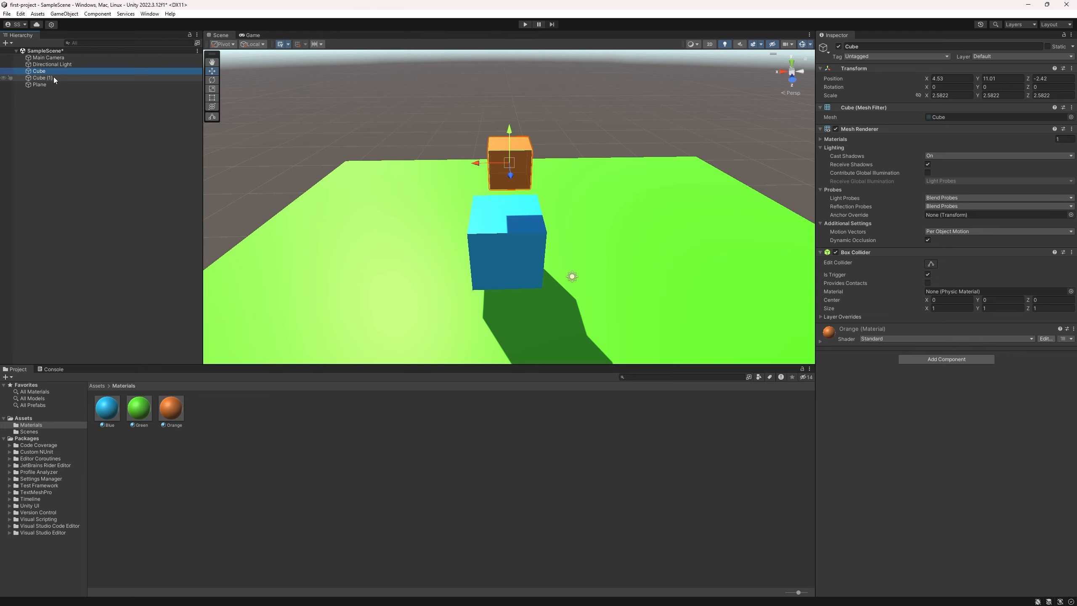
ctrl+click(54, 78)
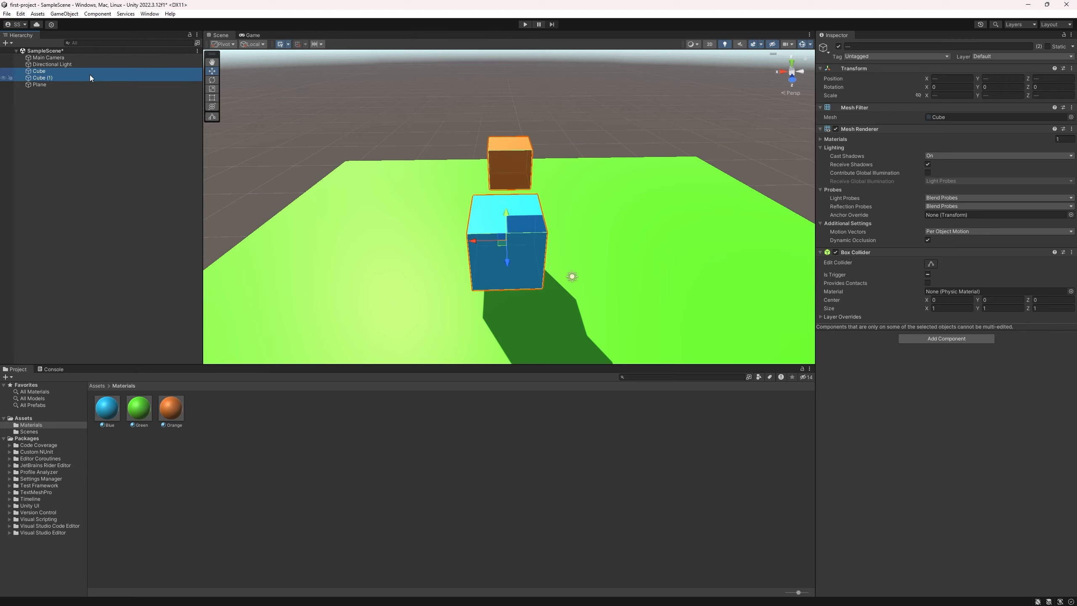
key(Delete)
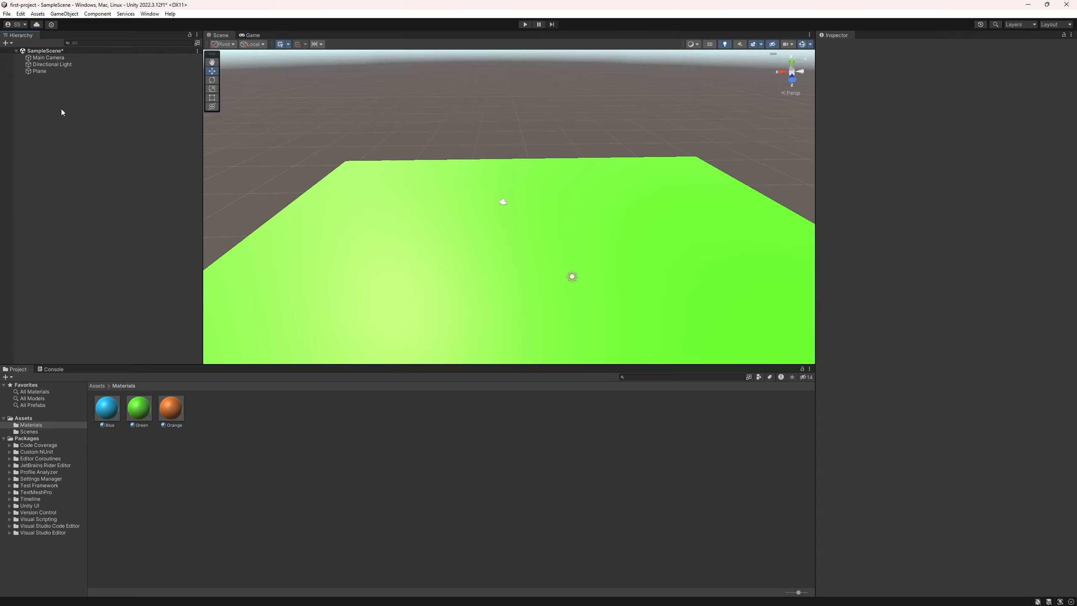
Add a 3D sphere and a 3D cube to the scene at separate spots above the plane.
click(7, 45)
mouse_move(36, 73)
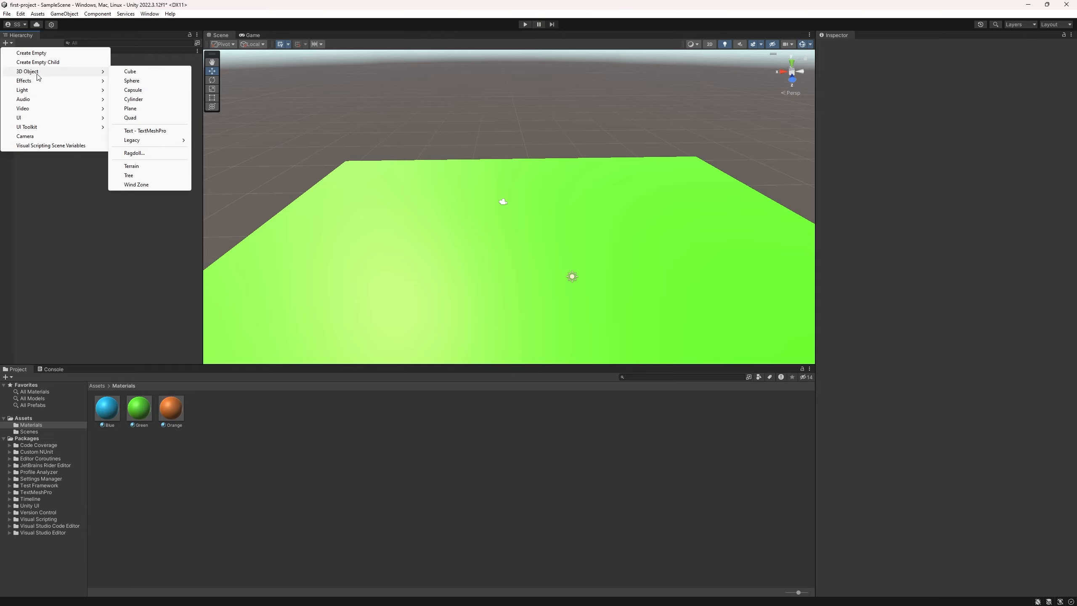
click(132, 80)
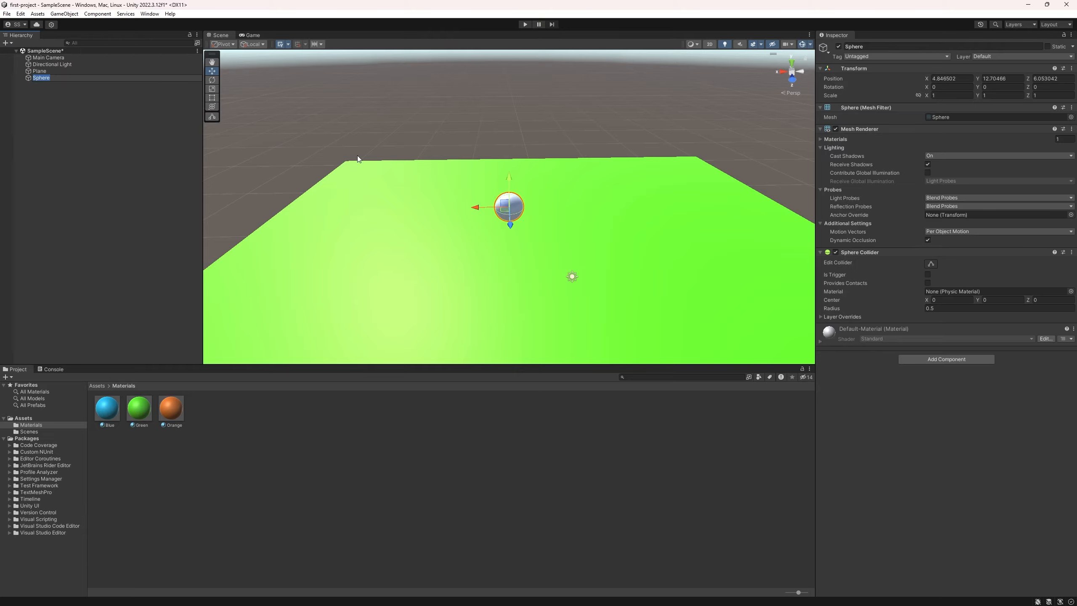
right_drag(601, 218, 593, 243)
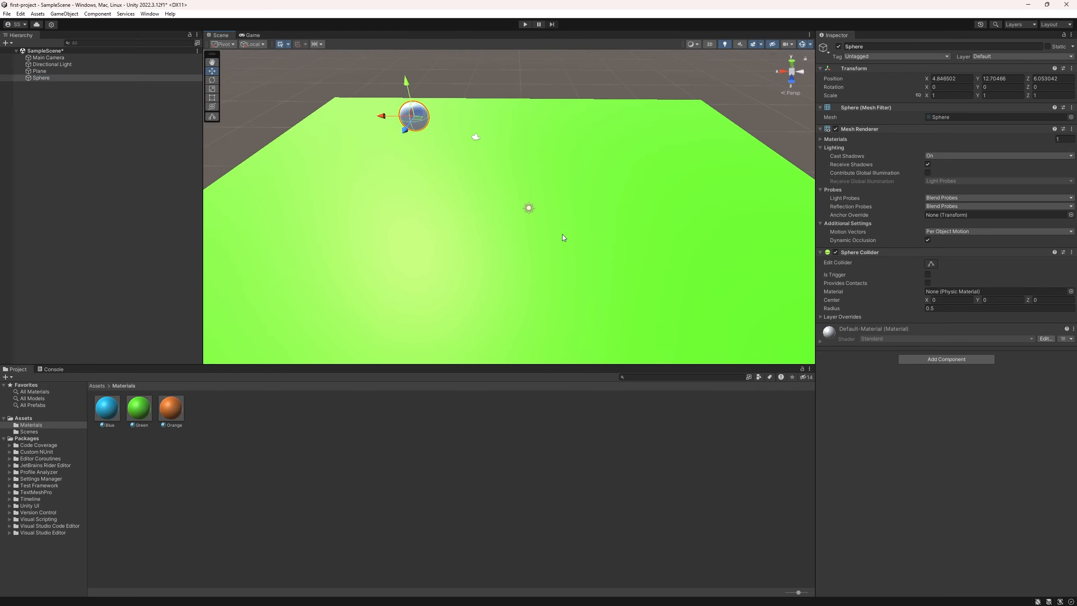
click(8, 43)
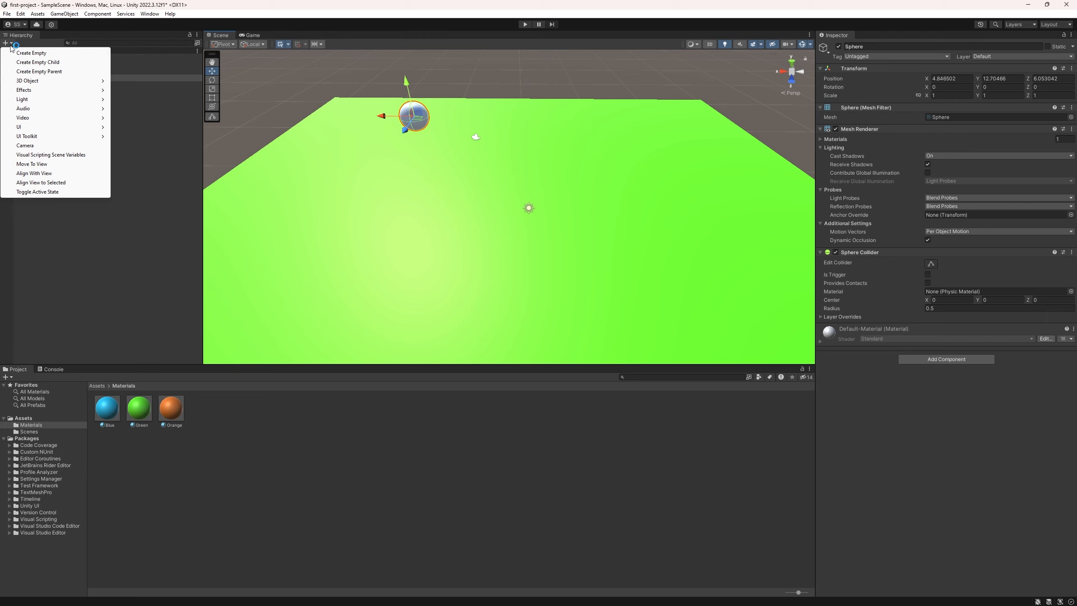
mouse_move(45, 84)
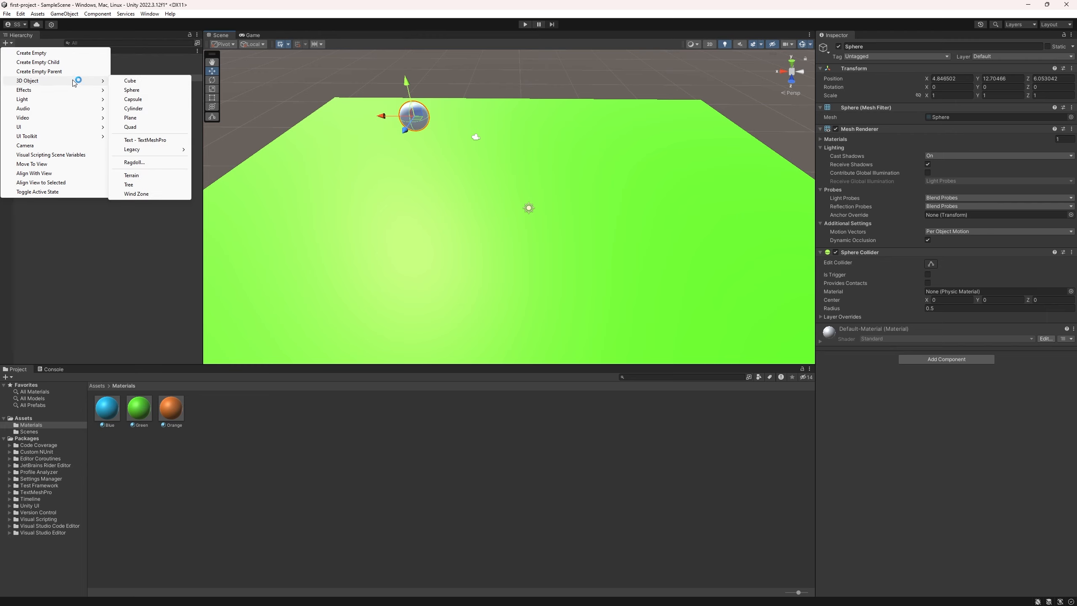
click(152, 82)
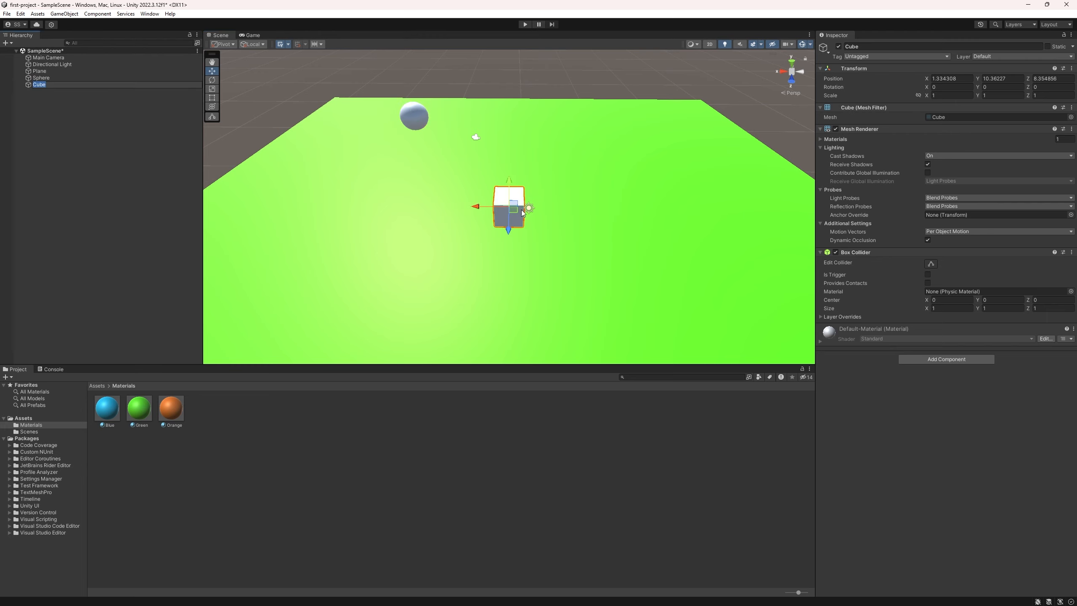
Stretch the new cube into a long block with a scale of about 5.8 on X and 1.94 on Y.
text(f)
click(501, 202)
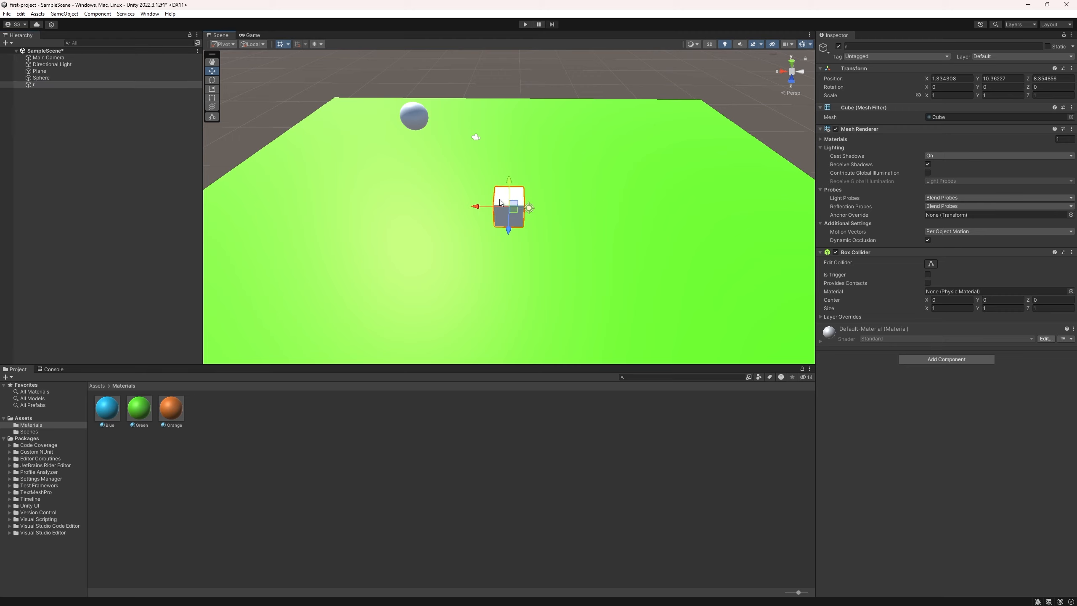
key(r)
drag(477, 207, 315, 201)
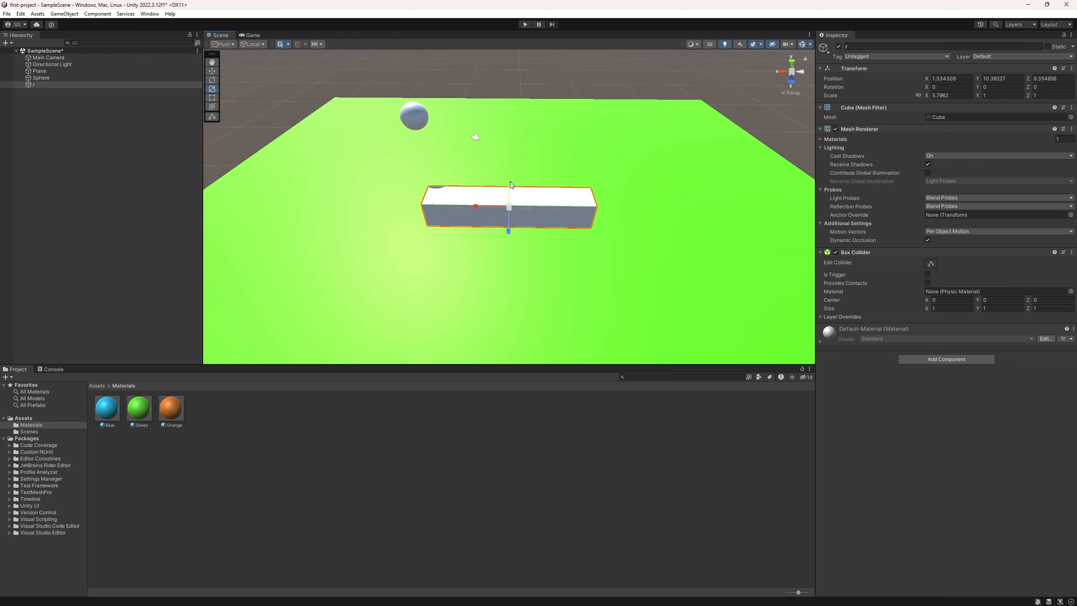
drag(510, 184, 506, 158)
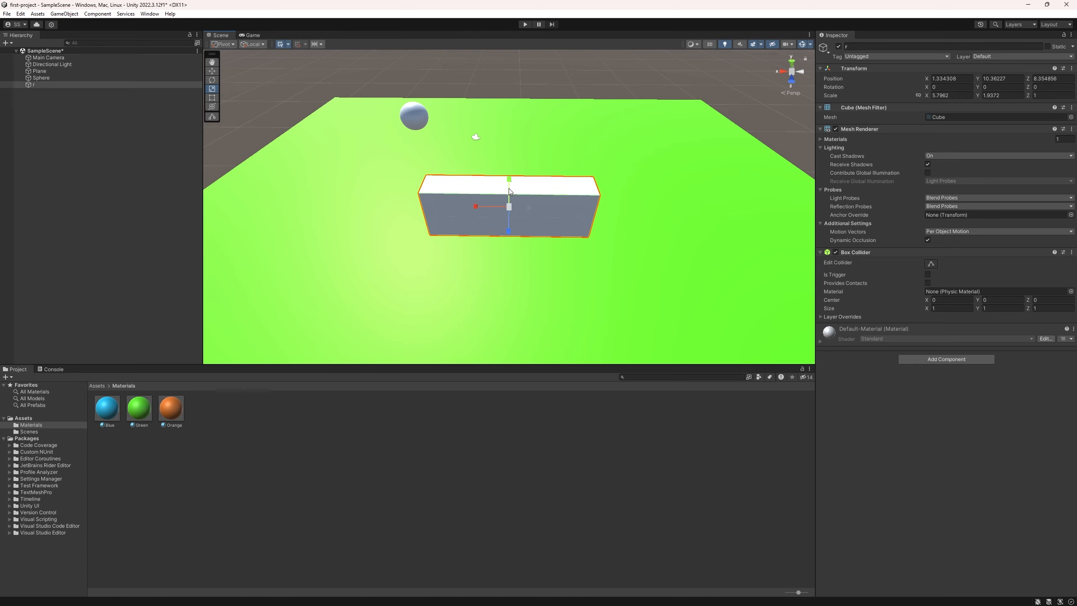
Lower the stretched block onto the plane at about Y 0.46 and the sphere to about Y 1.8.
right_drag(508, 197, 511, 111)
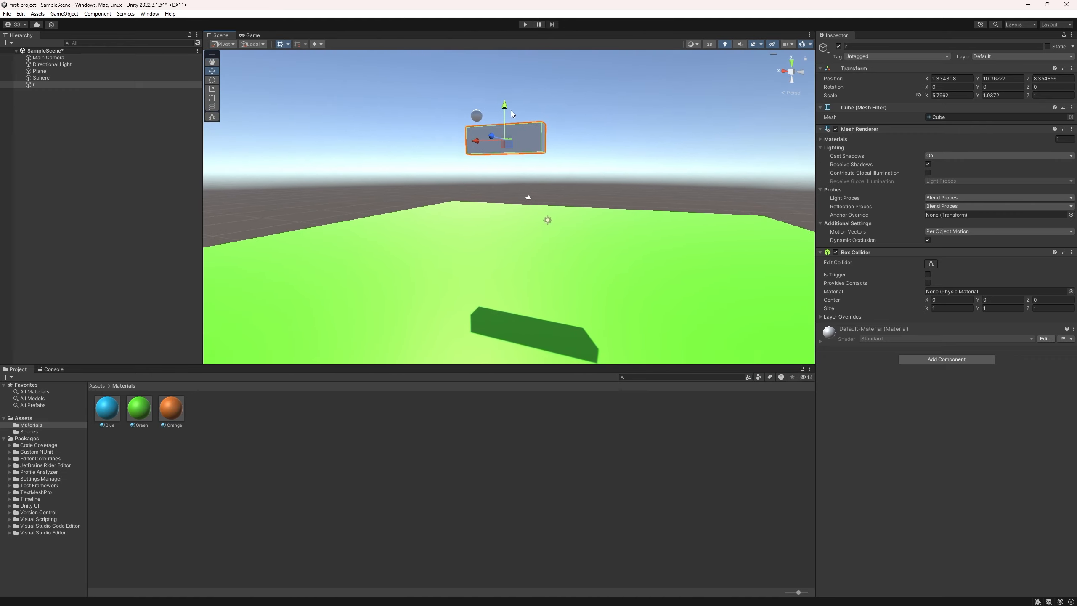
drag(511, 112, 510, 238)
click(475, 114)
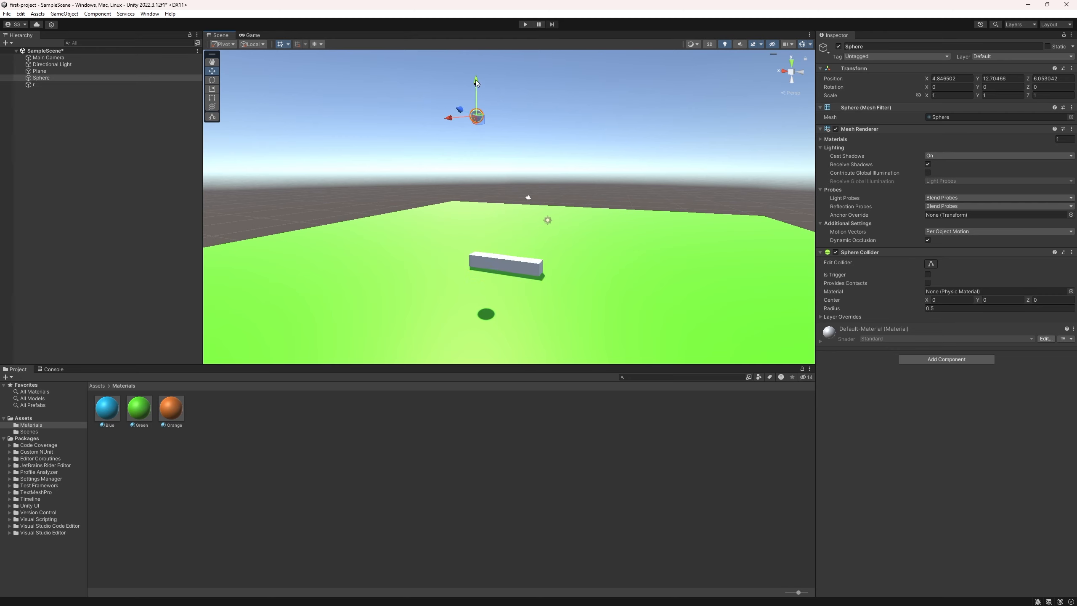
drag(475, 81, 476, 206)
Set the stretched block's Z position to 0.
right_drag(476, 205, 743, 271)
click(524, 196)
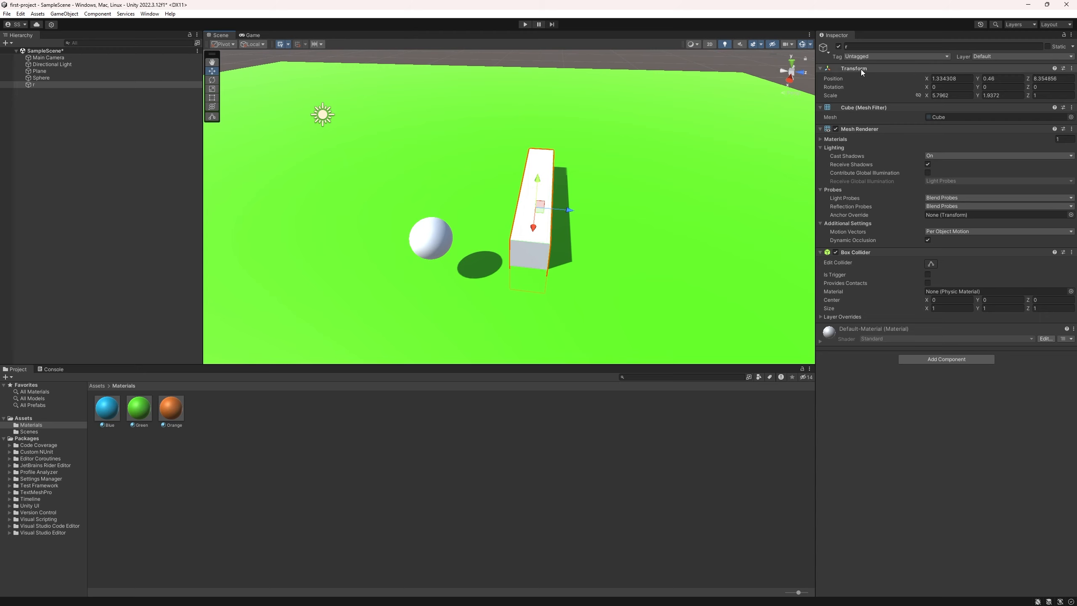
click(1054, 79)
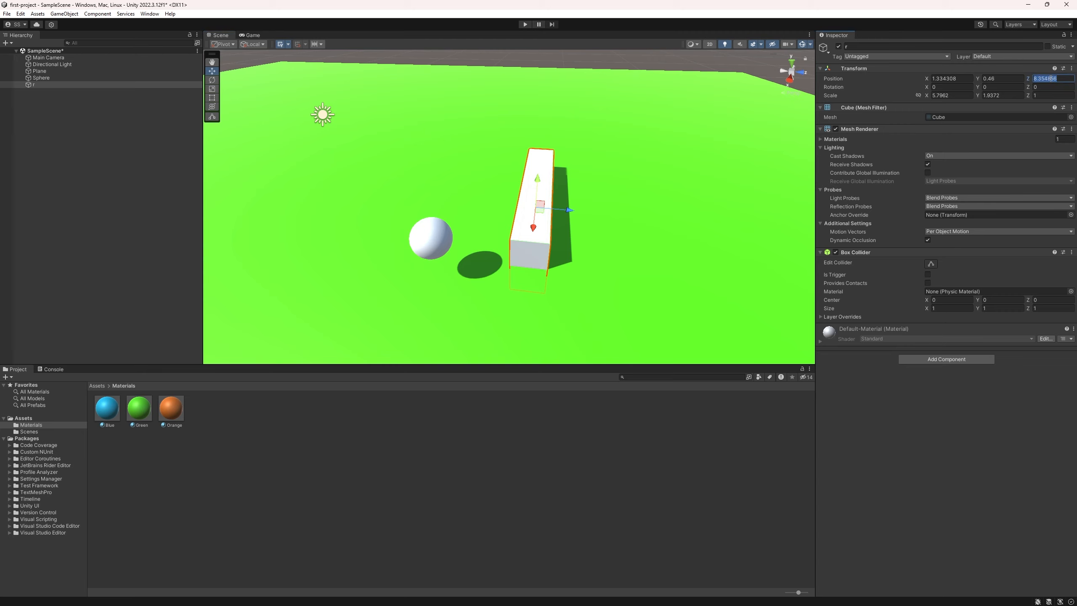
text(0)
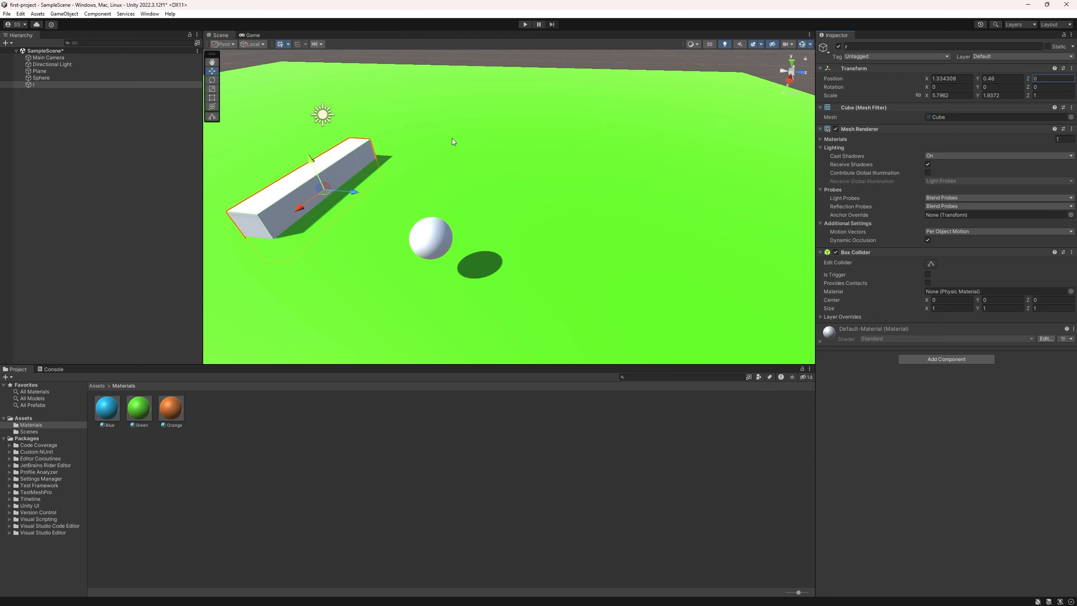
Rename the stretched block to Ramp.
click(42, 85)
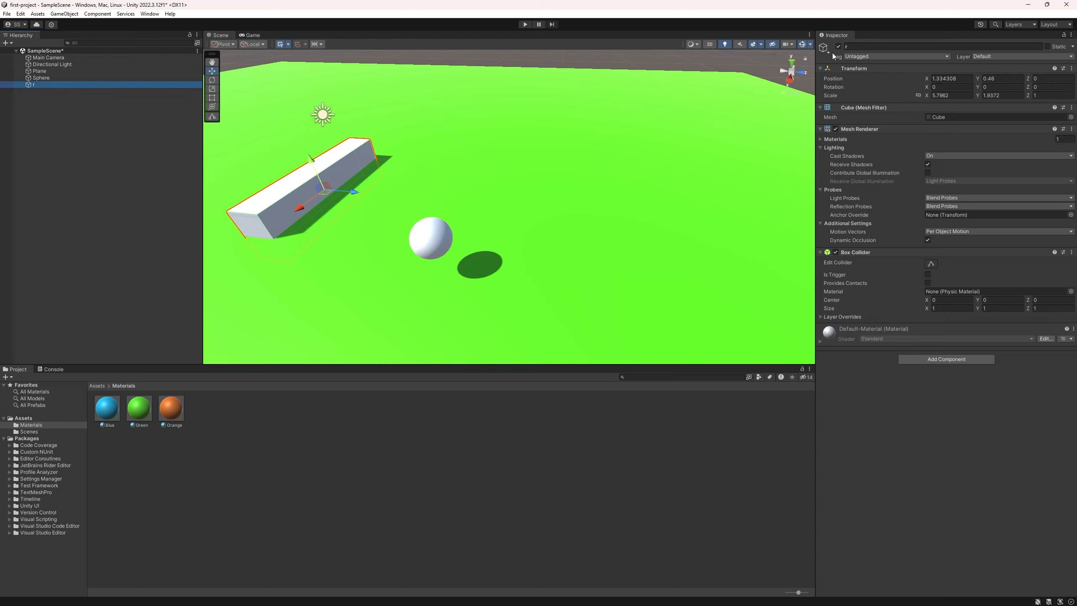
click(880, 45)
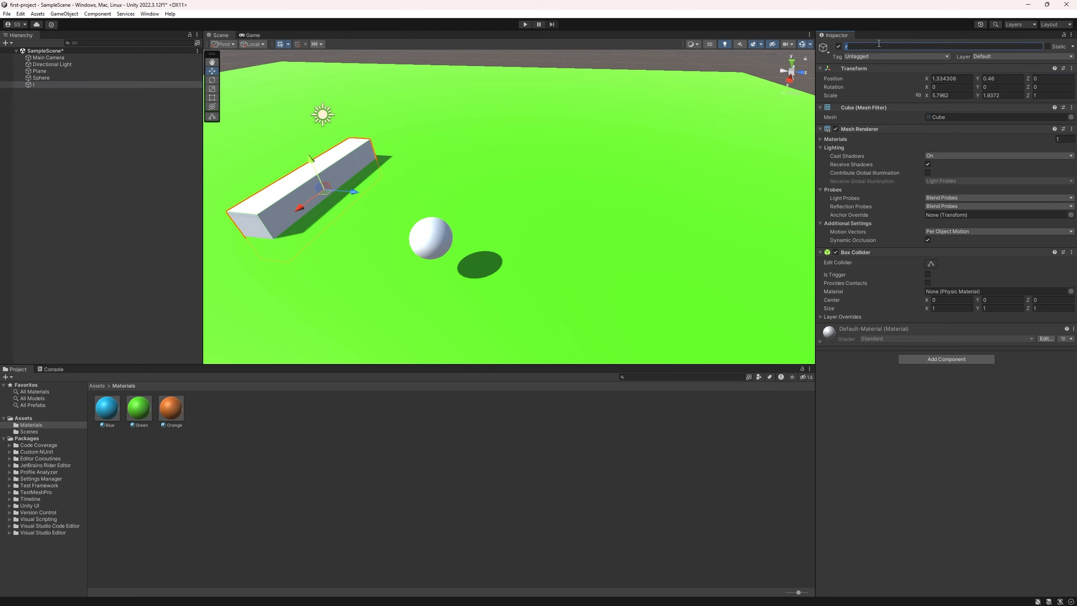
text(Ramp)
key(Return)
Set the Ramp's X position to 0.
right_drag(577, 168, 264, 181)
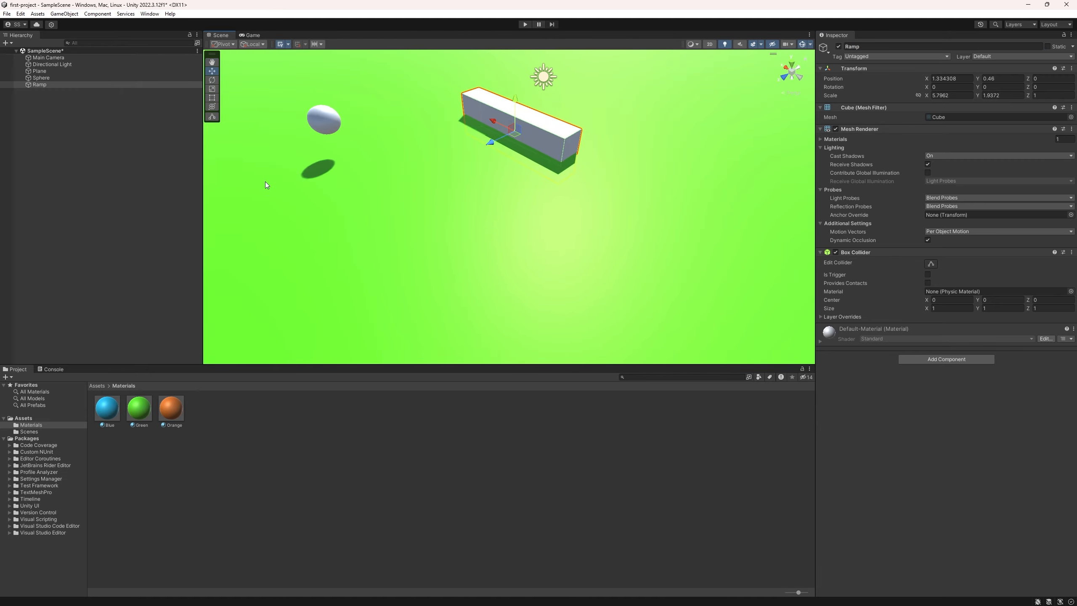
click(953, 79)
text(0)
Set the sphere's X and Z positions to 0.
click(41, 78)
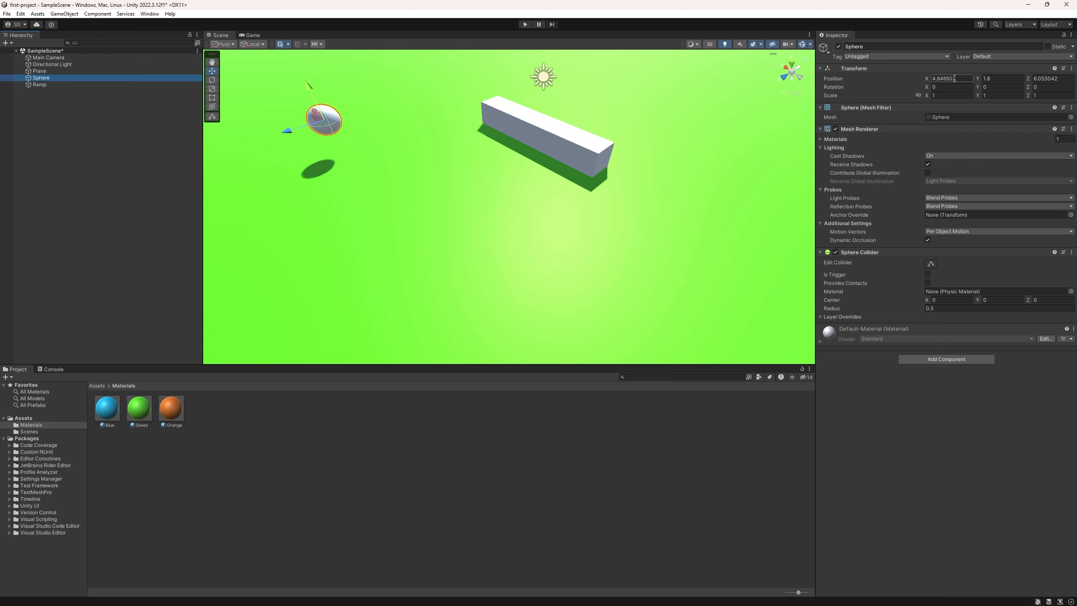
click(954, 79)
text(0)
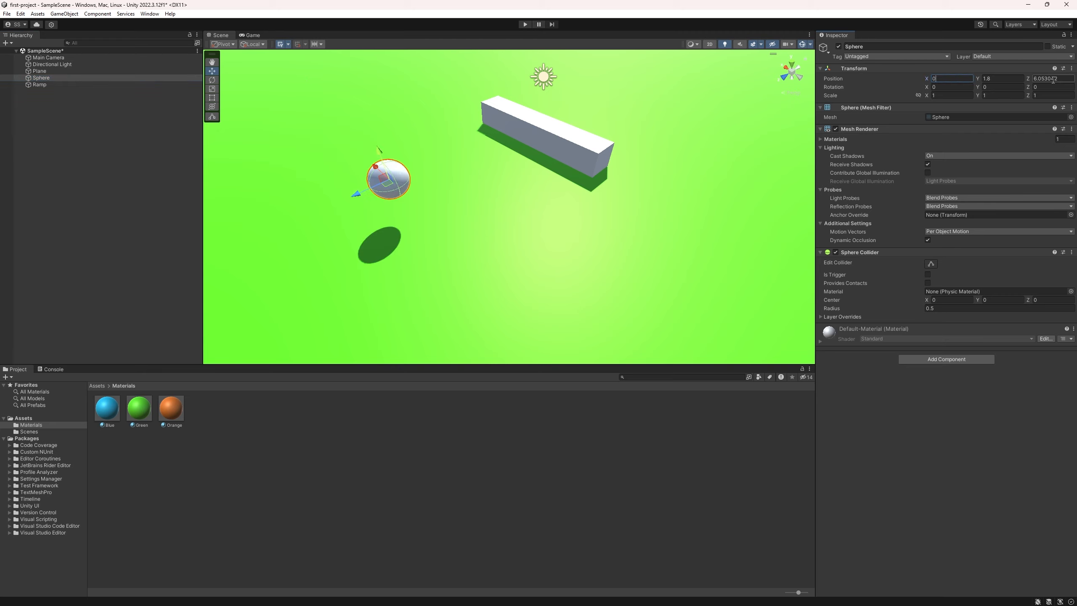
key(Tab)
key(Tab)
text(0)
Tilt the Ramp around its Z axis to about 19.1 degrees.
alt+drag(506, 156, 609, 205)
click(608, 203)
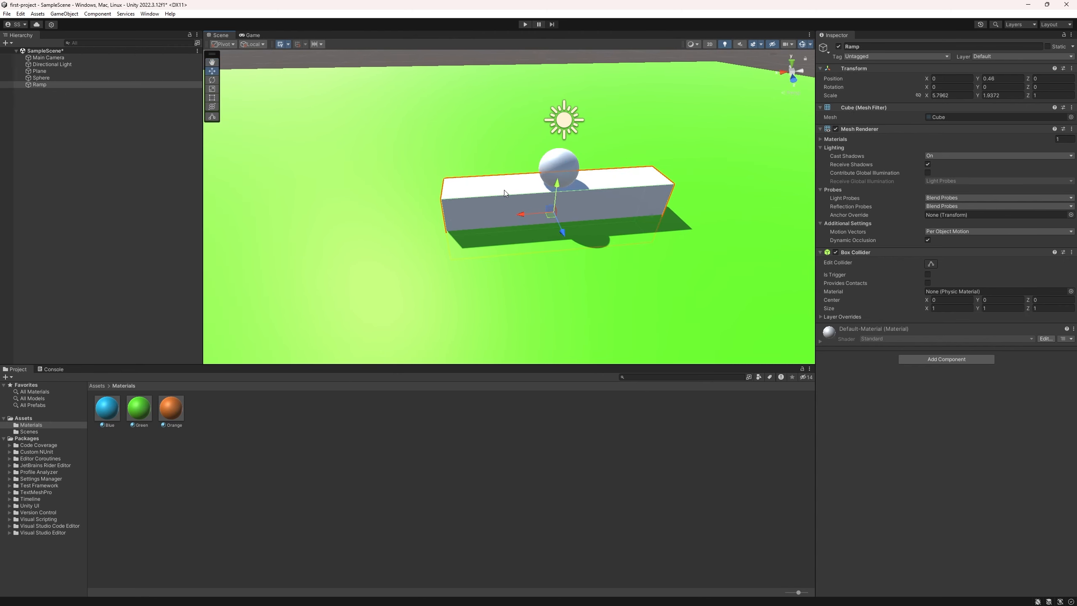
key(e)
mouse_move(533, 197)
mouse_down()
mouse_move(544, 185)
mouse_move(530, 188)
mouse_up()
scroll(551, 204, up, 10)
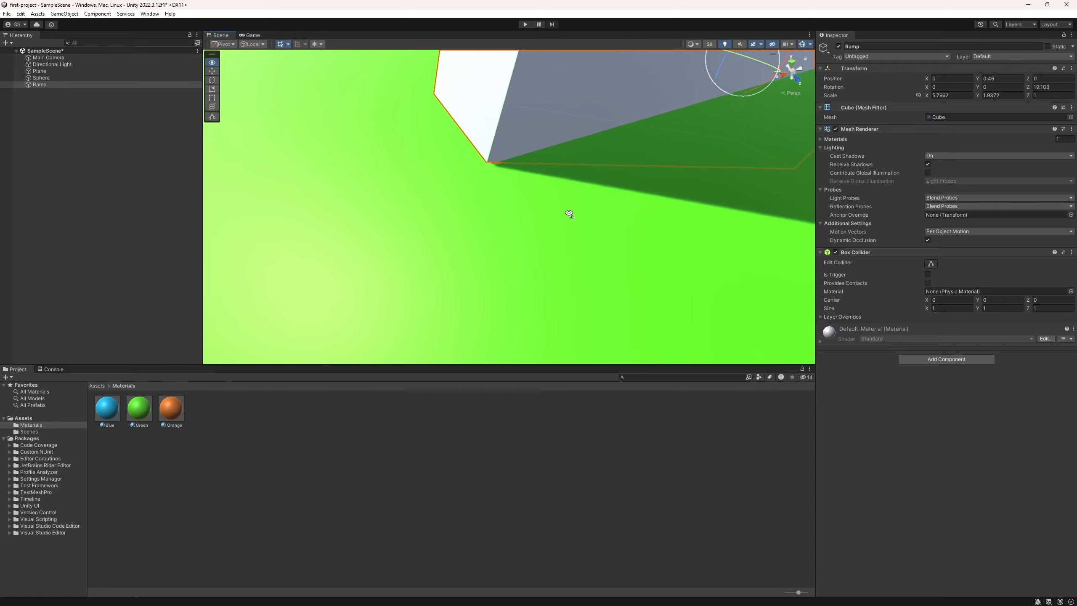
scroll(606, 171, down, 10)
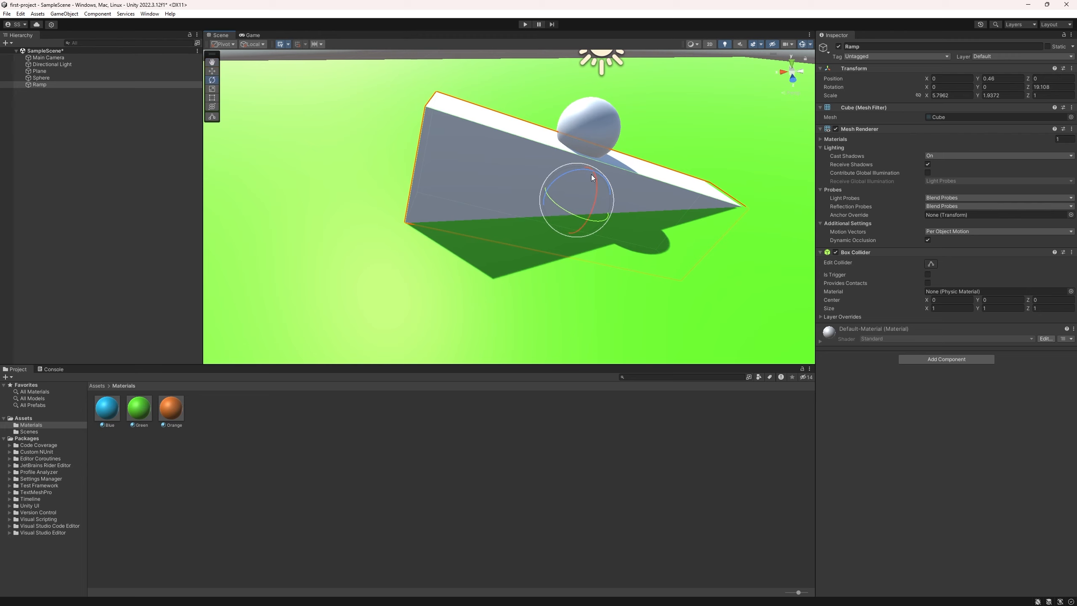
Activate the Move tool for the Ramp and set the handle orientation to Global.
key(w)
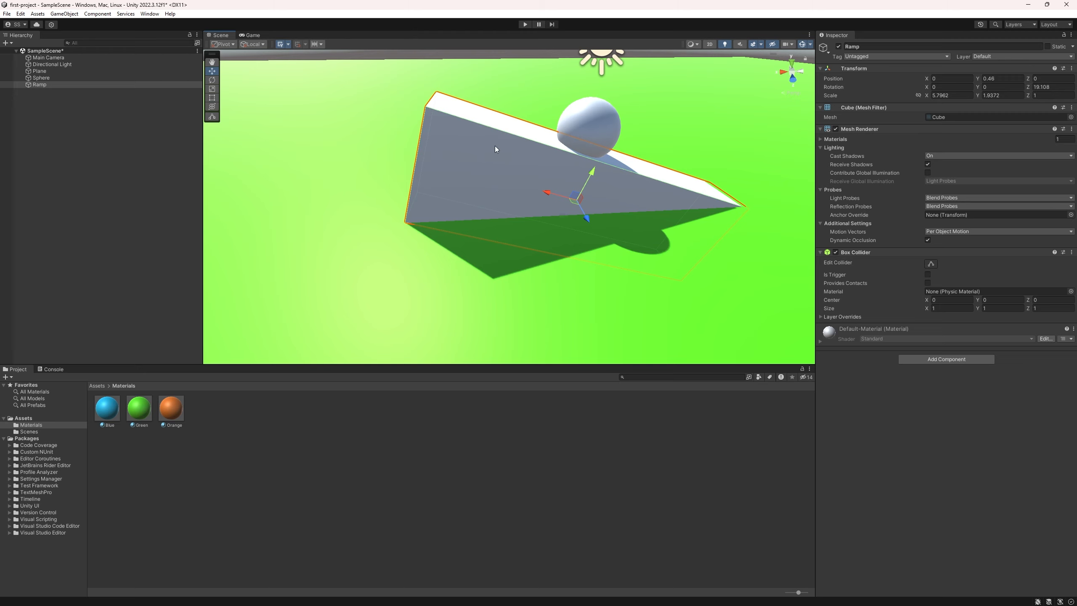
click(253, 45)
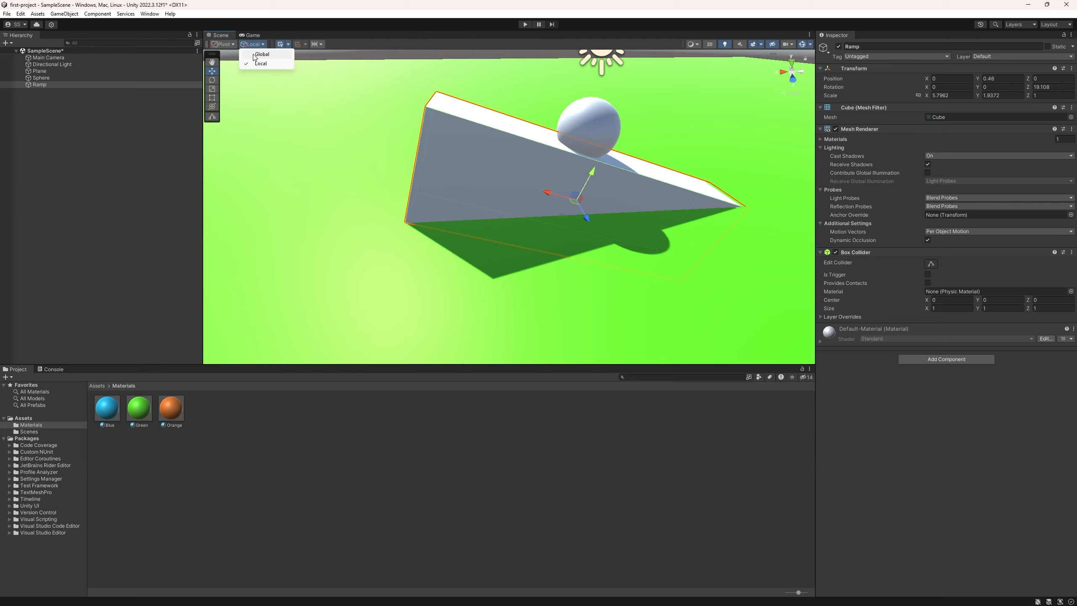
click(263, 55)
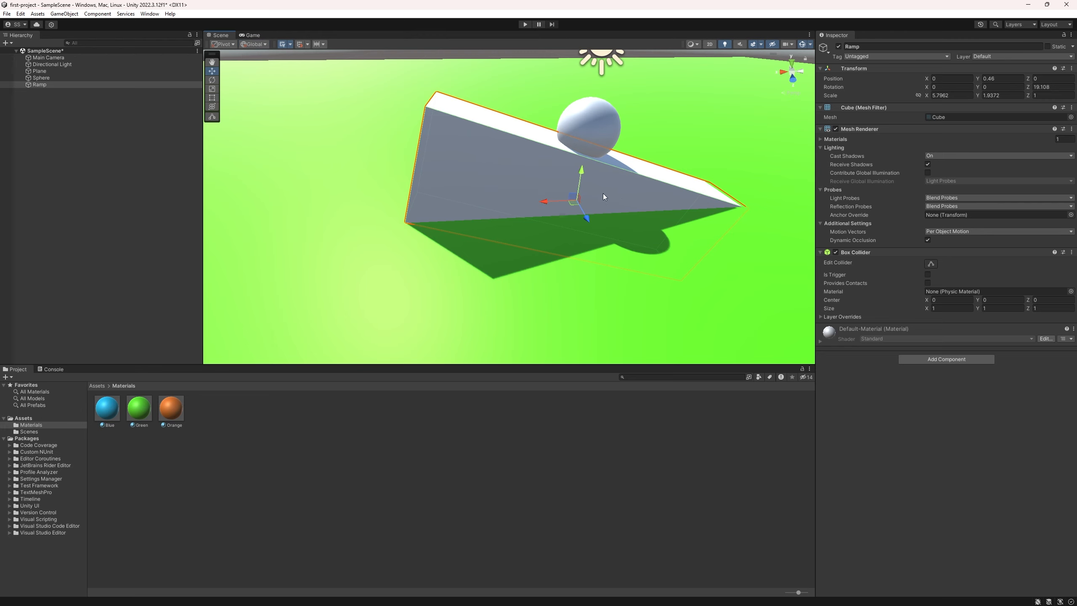
Try rotating the Ramp freely around several axes in Global orientation.
key(e)
mouse_move(555, 187)
mouse_down()
mouse_move(619, 221)
mouse_move(580, 204)
mouse_move(509, 313)
mouse_move(566, 210)
mouse_move(602, 196)
mouse_move(652, 222)
mouse_move(535, 191)
mouse_up()
key(w)
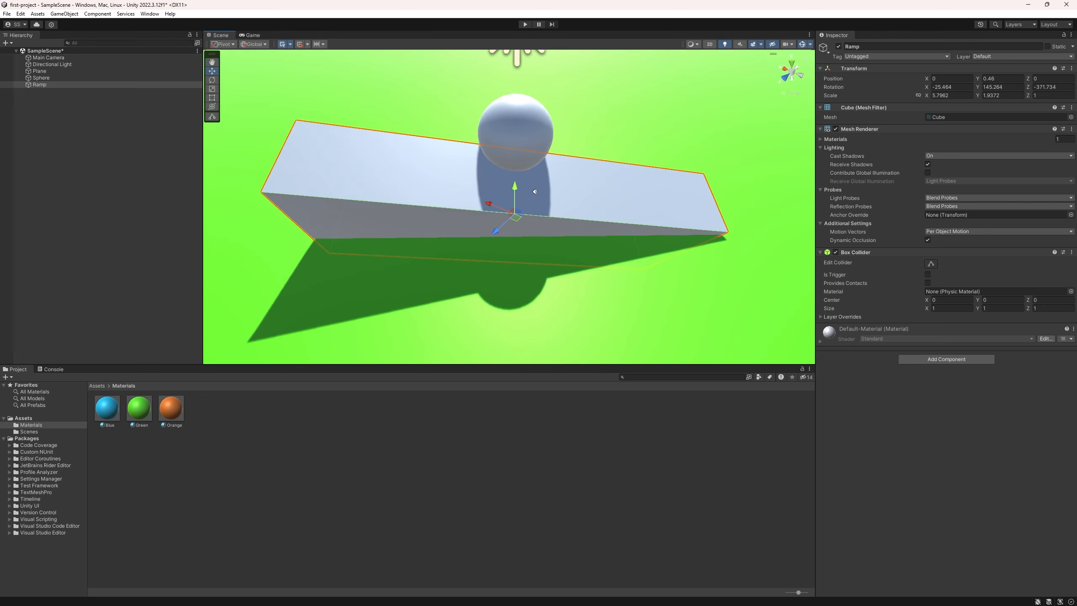
key(ctrl+z)
Lower the Ramp into the plane to about Y 0.113 and set the handle orientation back to Local.
alt+drag(465, 167, 668, 165)
drag(548, 156, 243, 39)
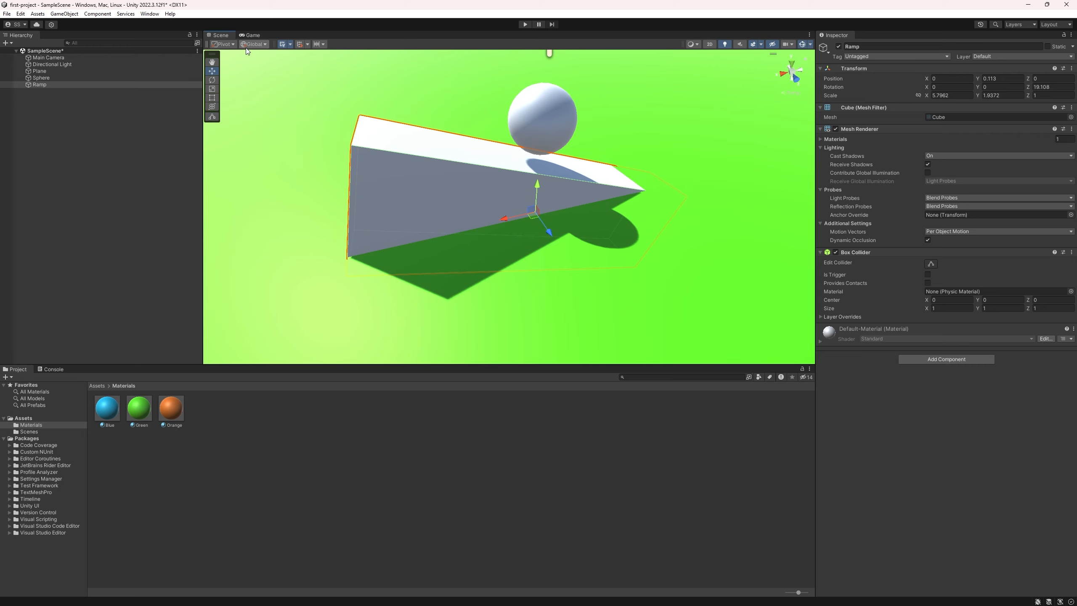
click(253, 44)
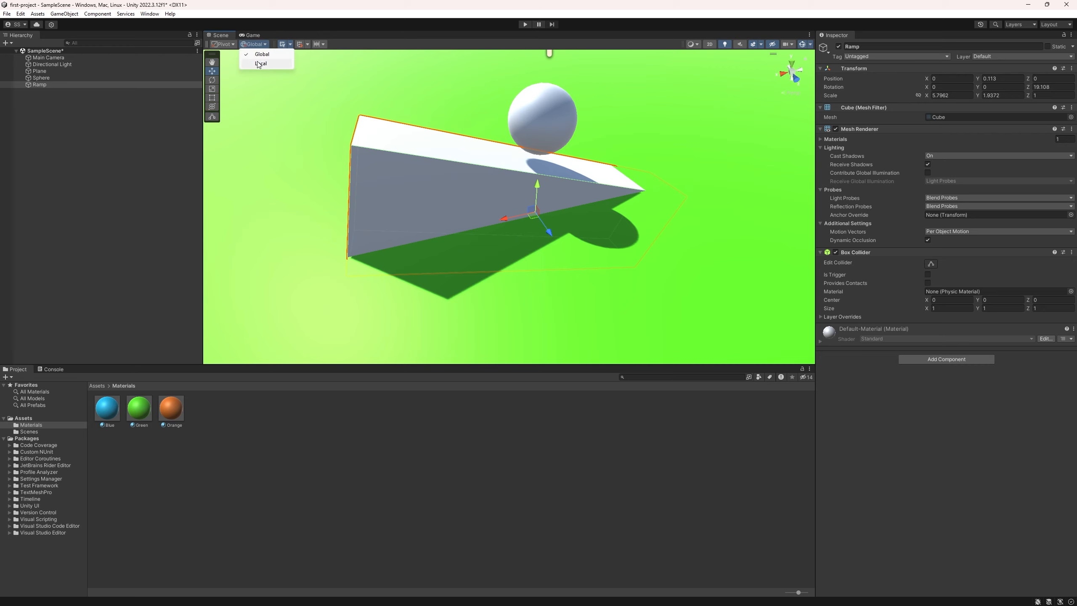
click(258, 63)
Move the sphere above the Ramp's high end, to about X 1.77 and Y 2.39.
alt+drag(424, 148, 373, 135)
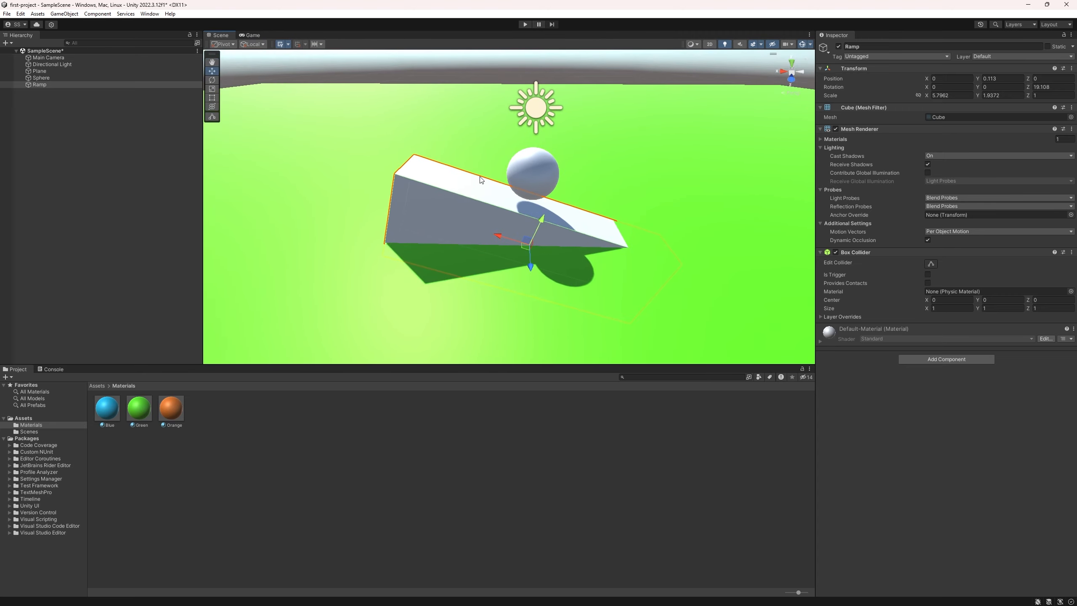
click(526, 170)
drag(505, 177, 427, 111)
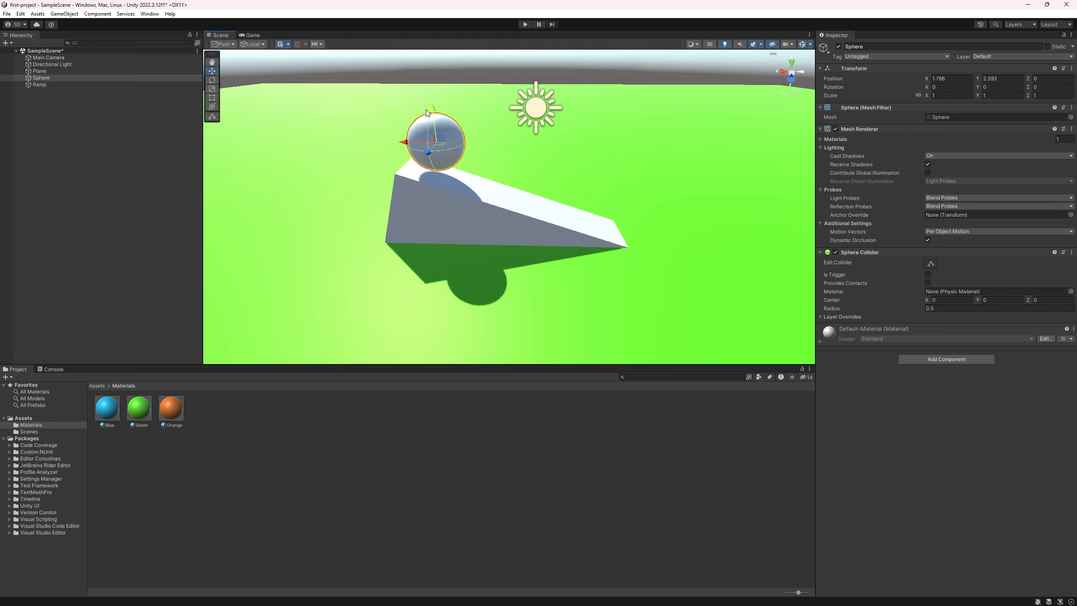
Apply the Orange material to the Ramp and the Blue material to the sphere.
click(480, 63)
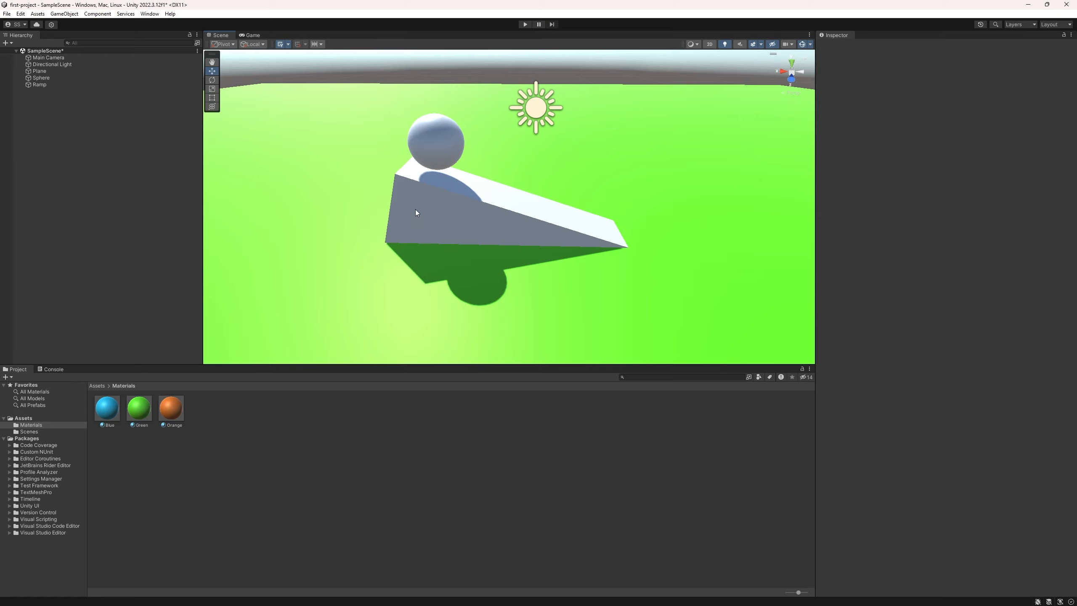
drag(177, 416, 423, 217)
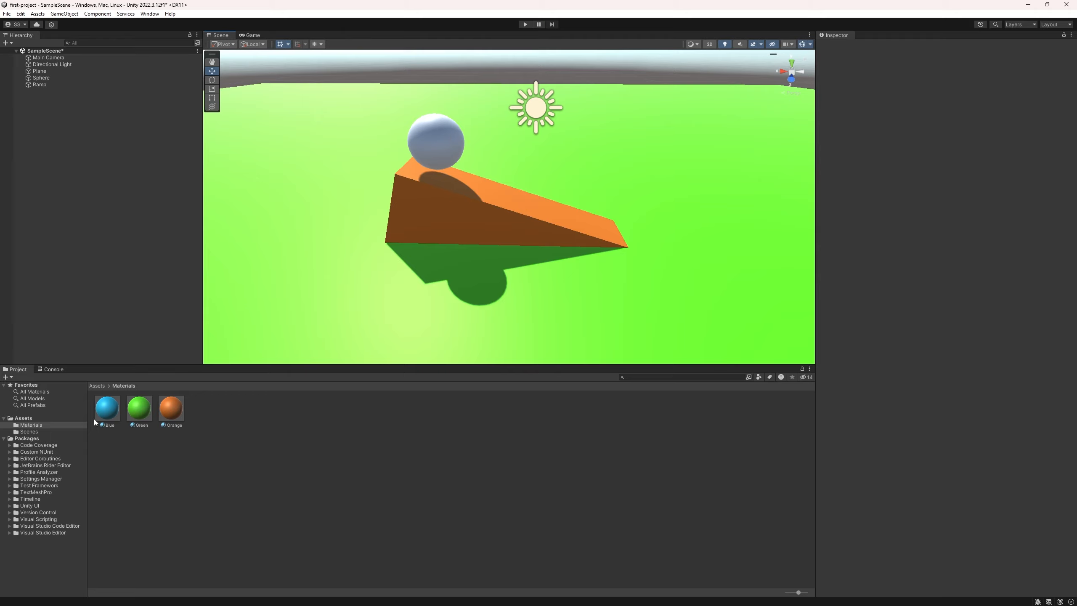
drag(94, 419, 434, 130)
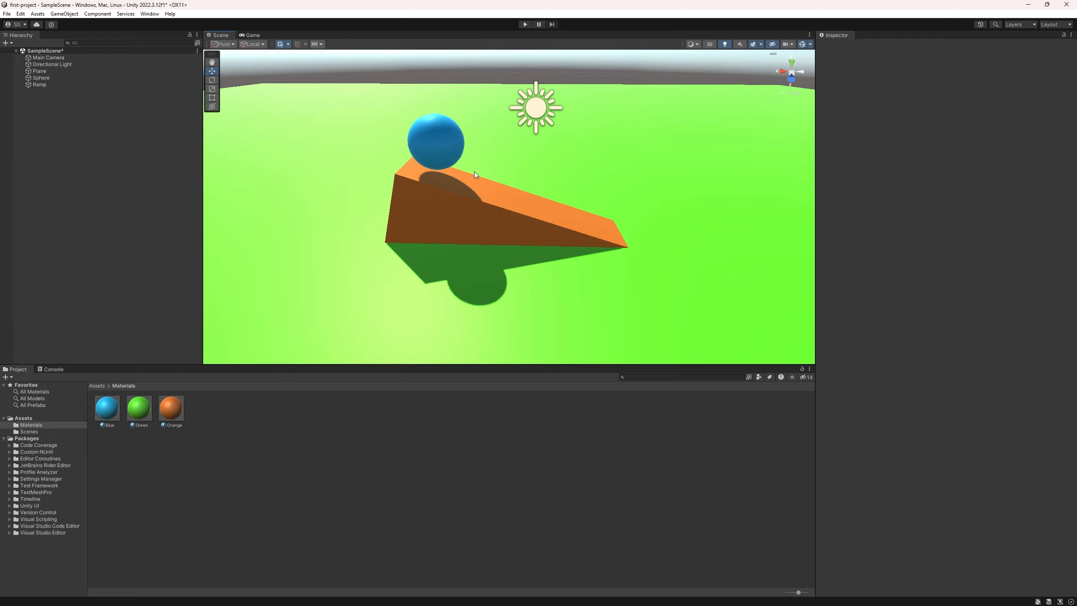
Add a new cube to the scene and reset its Transform.
mouse_move(487, 192)
right_down()
mouse_move(488, 207)
mouse_move(477, 198)
right_up()
key(d)
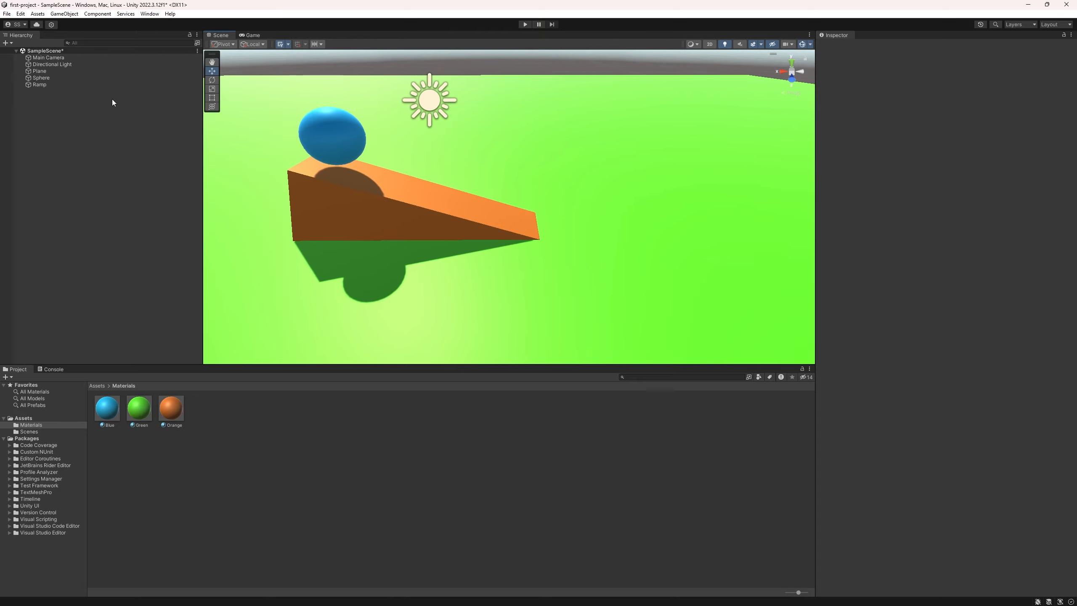
click(8, 44)
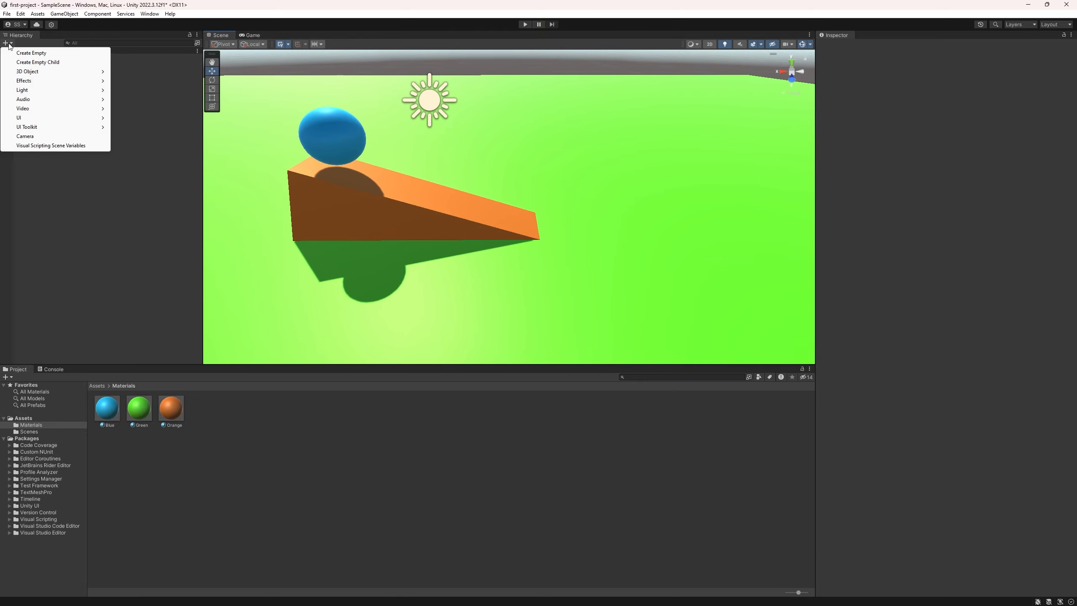
mouse_move(46, 71)
click(150, 71)
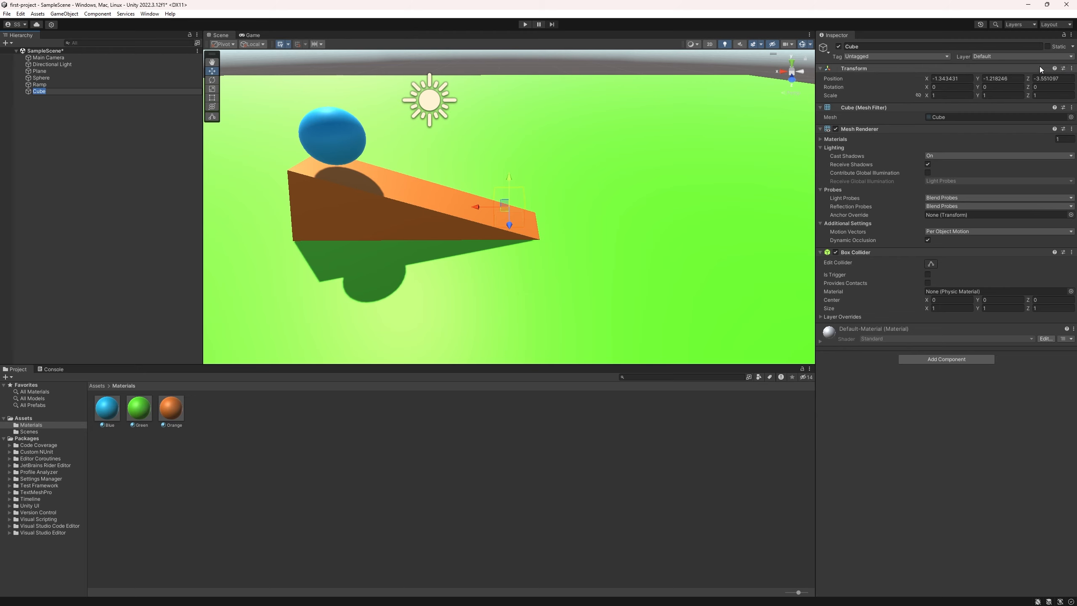
click(1071, 69)
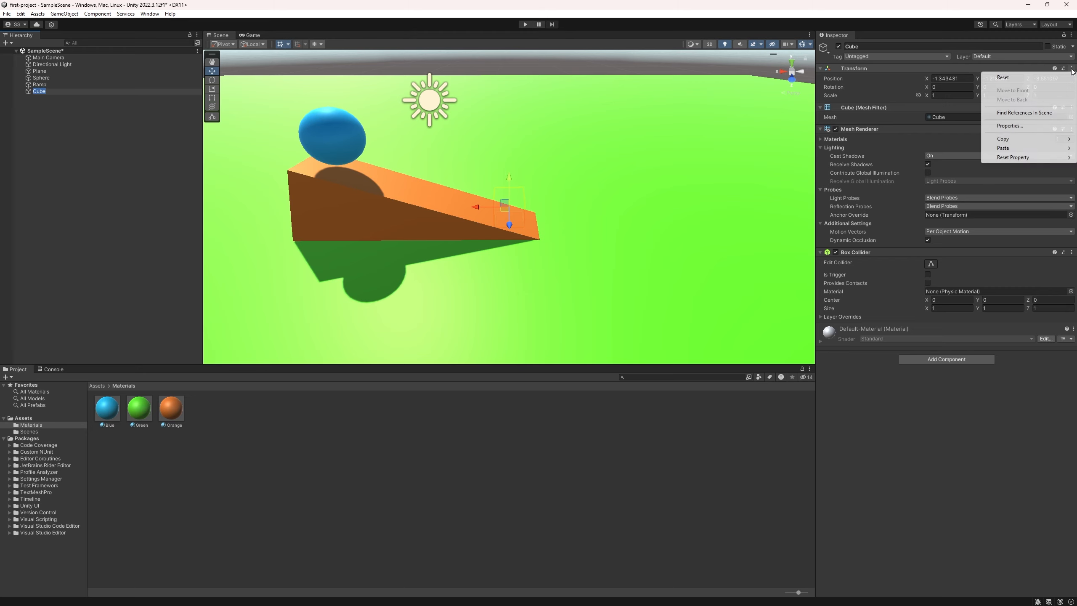
click(1023, 78)
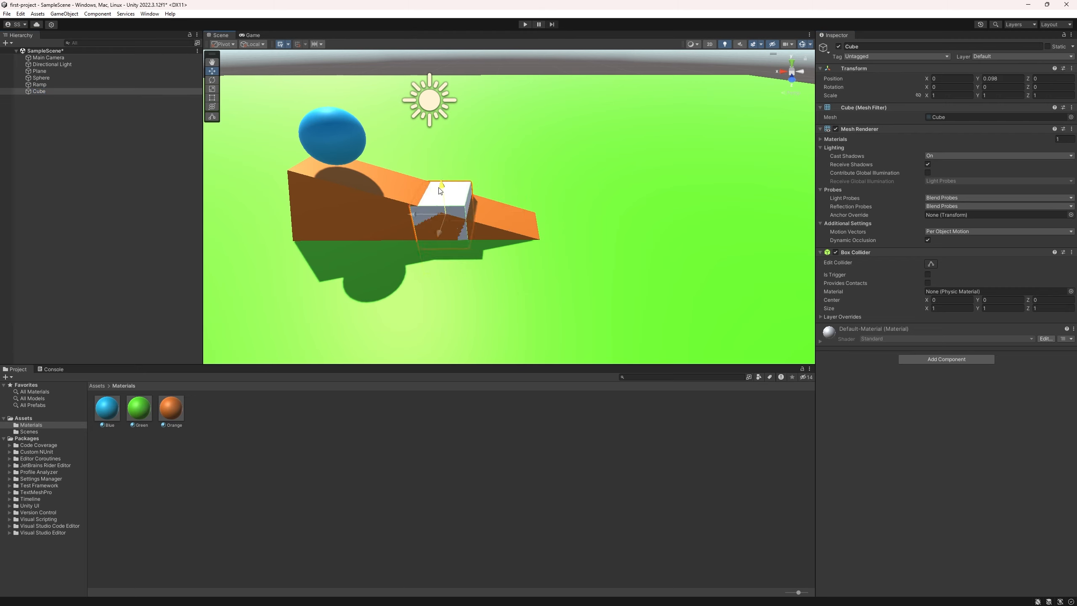
Place the new cube beyond the Ramp's low end at about X -3.95, Y 0.84, and rename it Trigger.
drag(440, 191, 603, 208)
drag(642, 173, 643, 181)
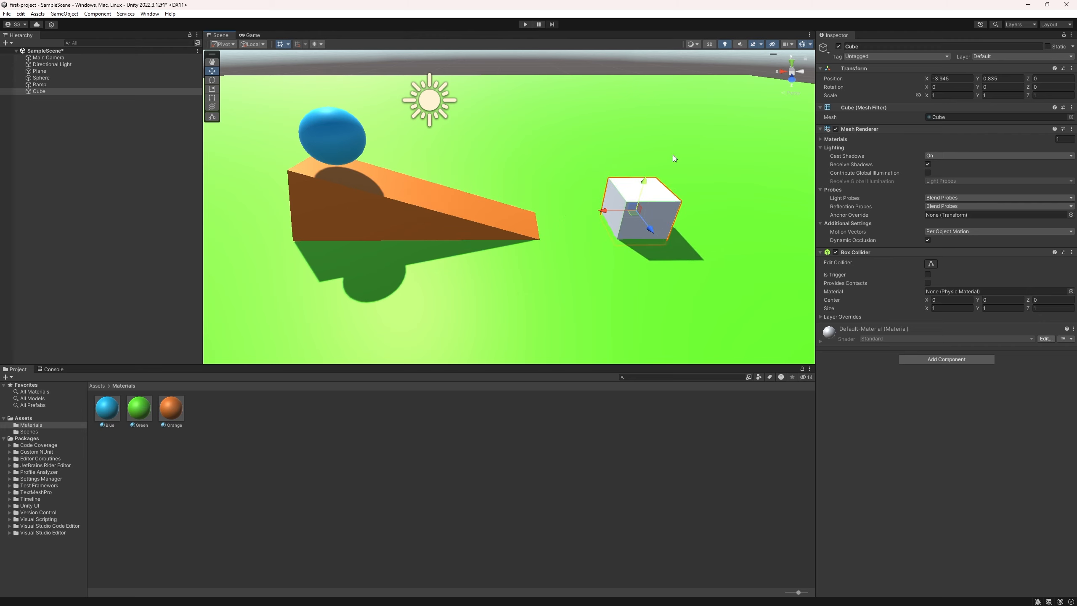
click(860, 47)
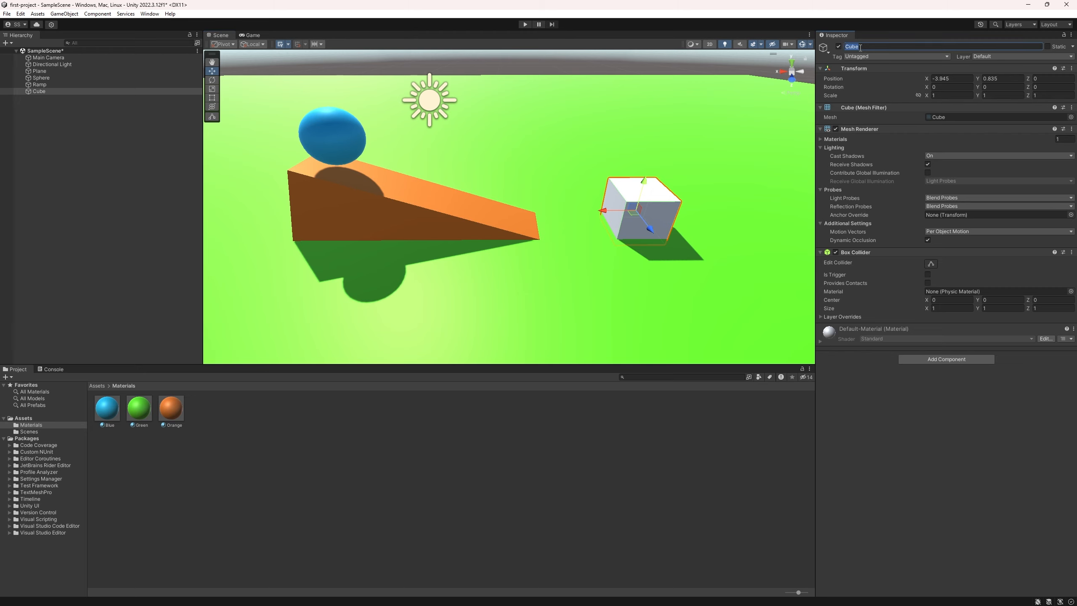
text(Trigger)
key(Return)
Rename the sphere as Roller Ball.
click(41, 78)
click(864, 46)
text(Roller Bal)
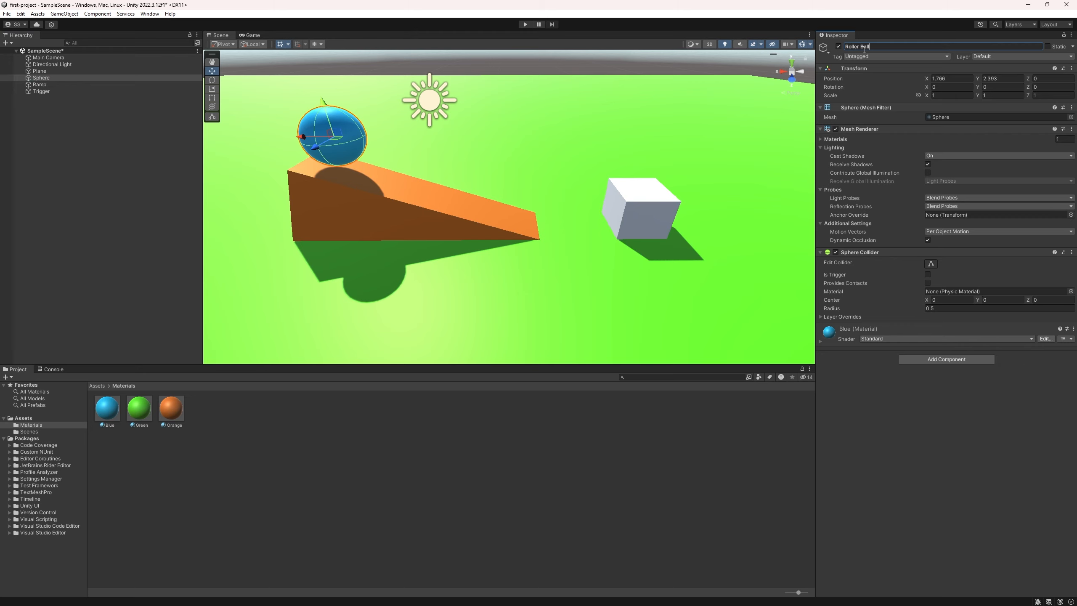
text(l)
key(Return)
Add a Rigidbody component to the Roller Ball and save the scene.
click(640, 195)
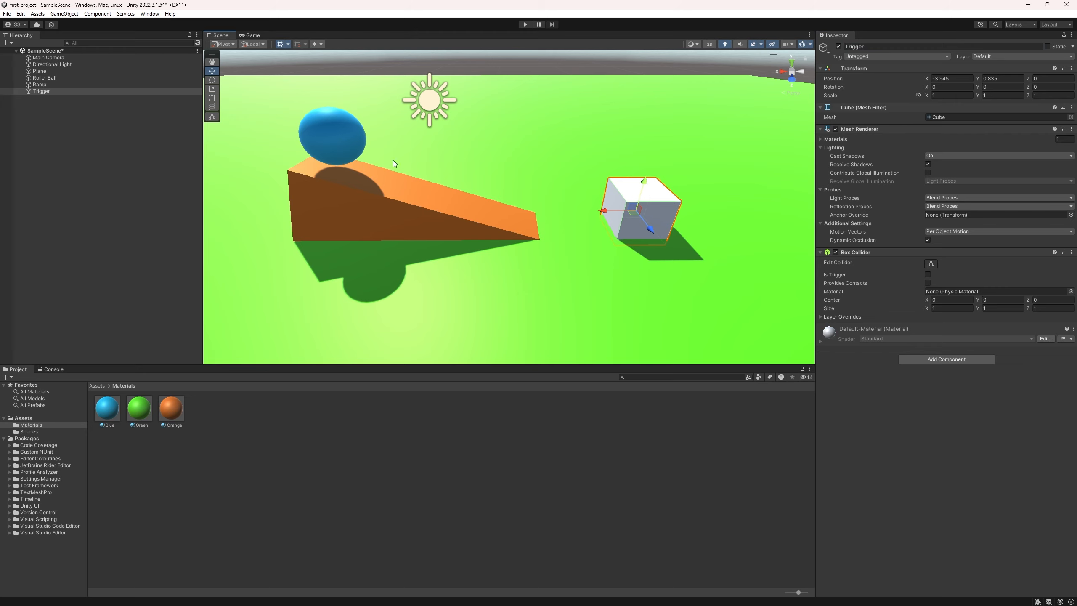
click(327, 137)
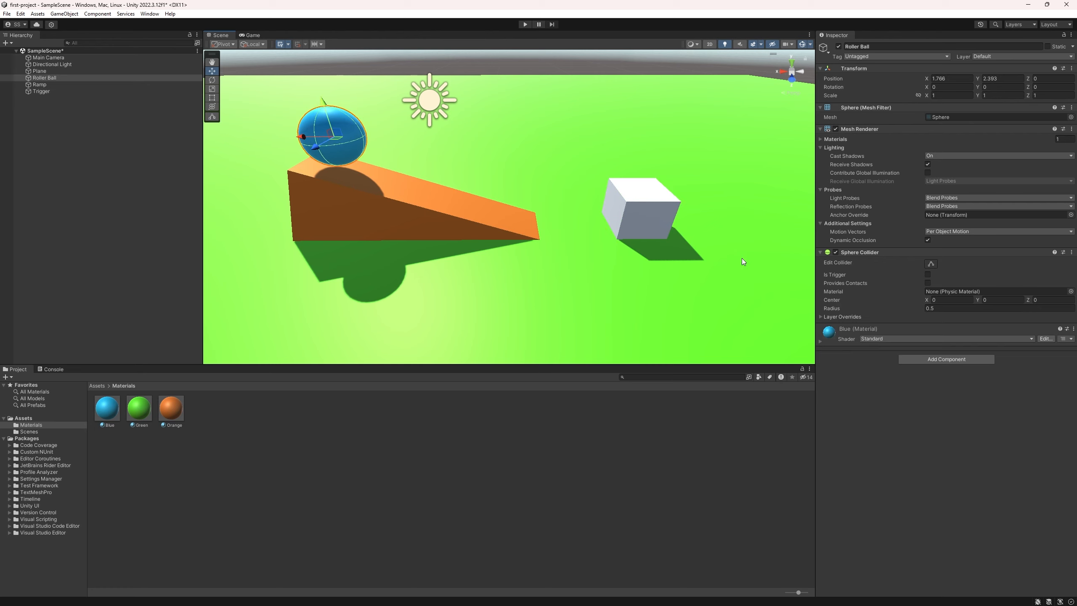
click(935, 356)
text(rigi)
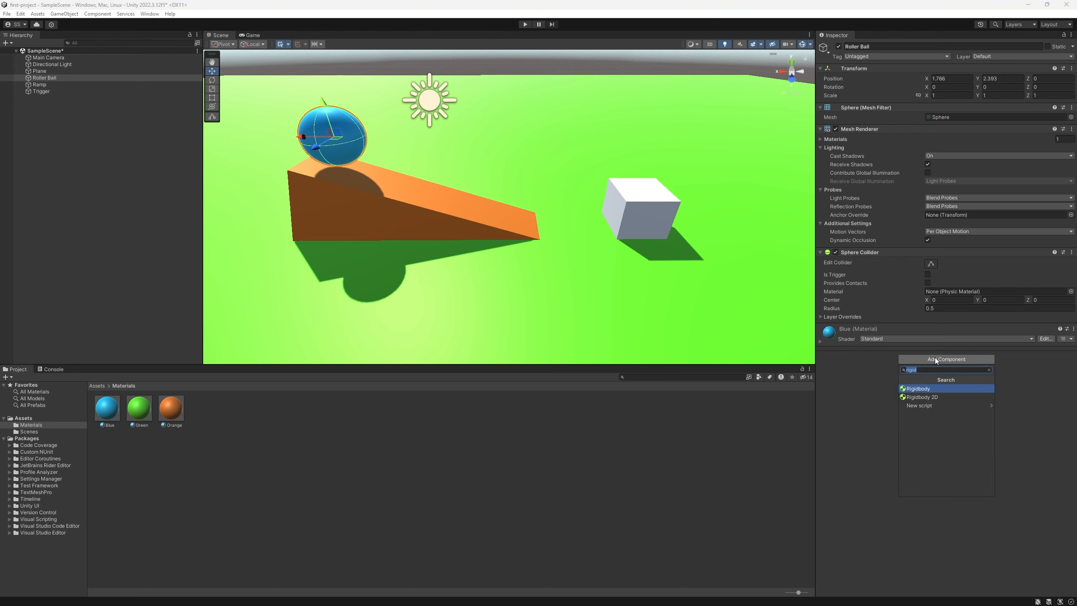
key(Return)
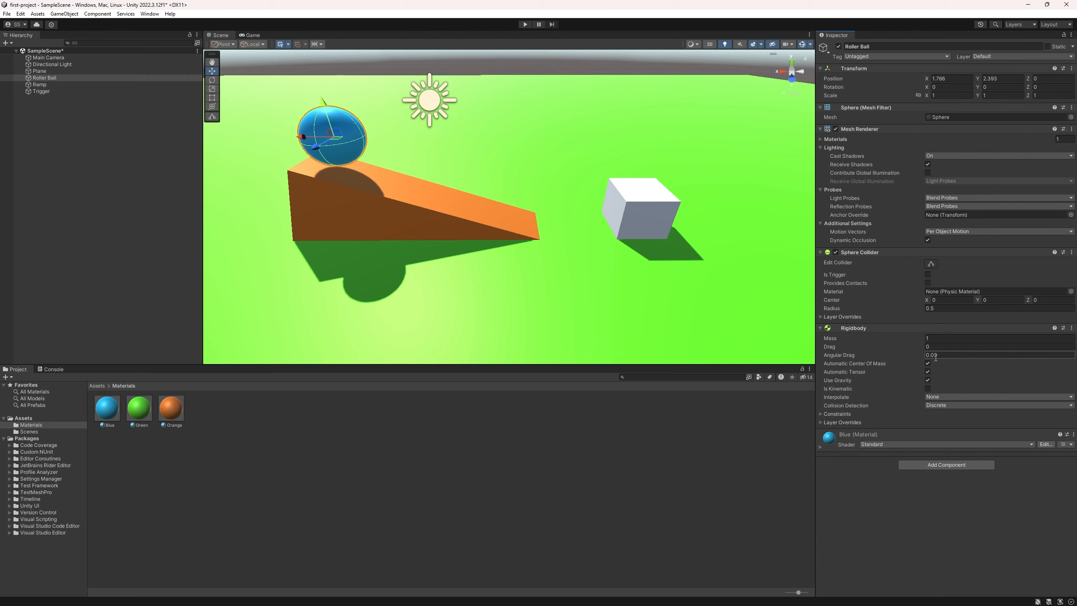
key(ctrl+s)
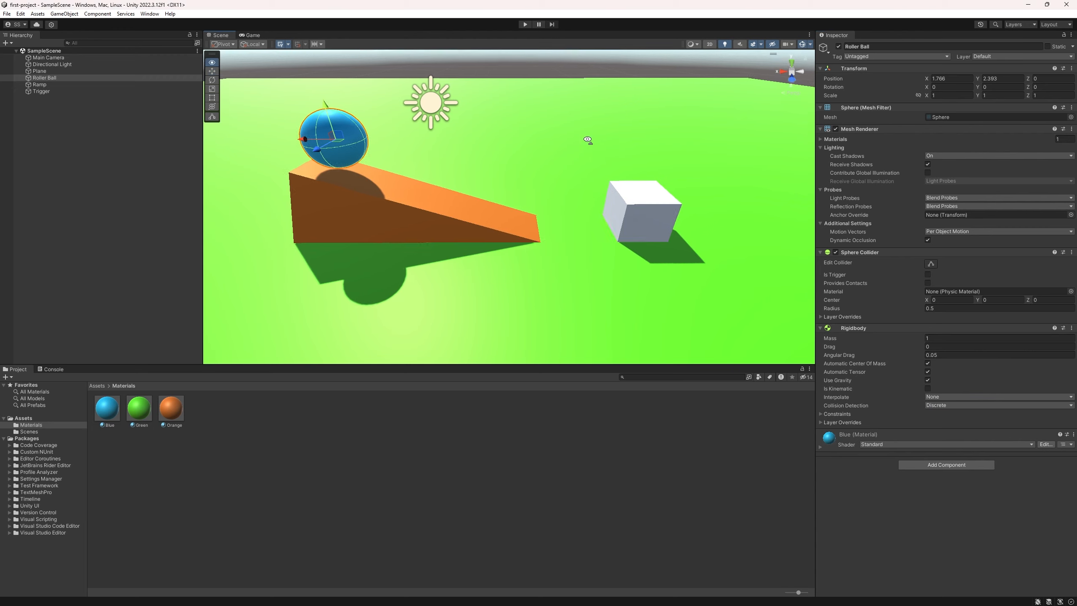
Shift the Main Camera sideways toward the ramp and set its X position to 0.
right_drag(588, 141, 526, 126)
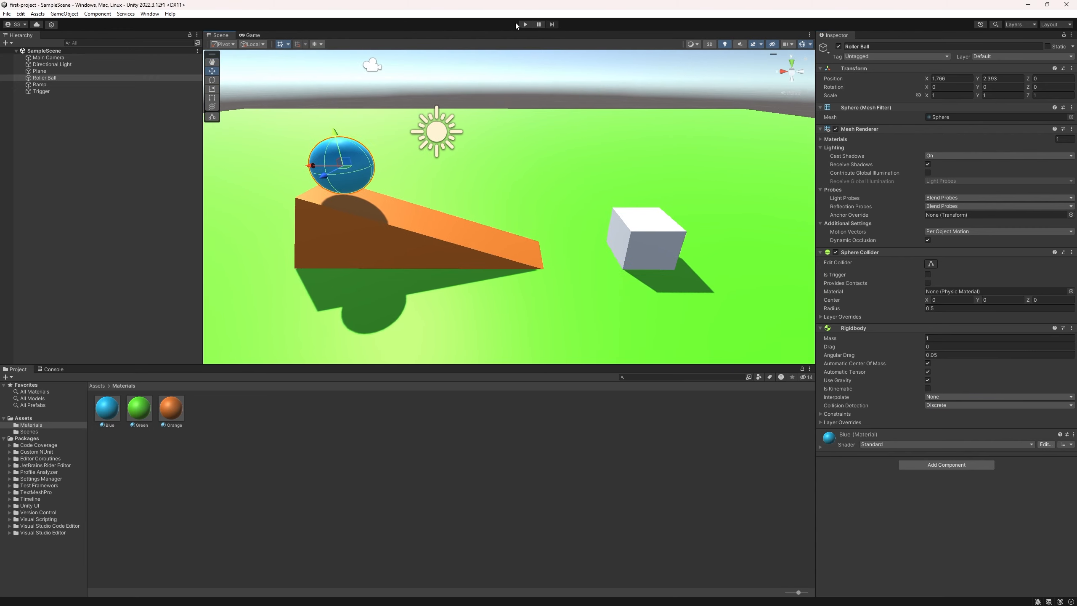
right_drag(440, 85, 398, 238)
click(395, 240)
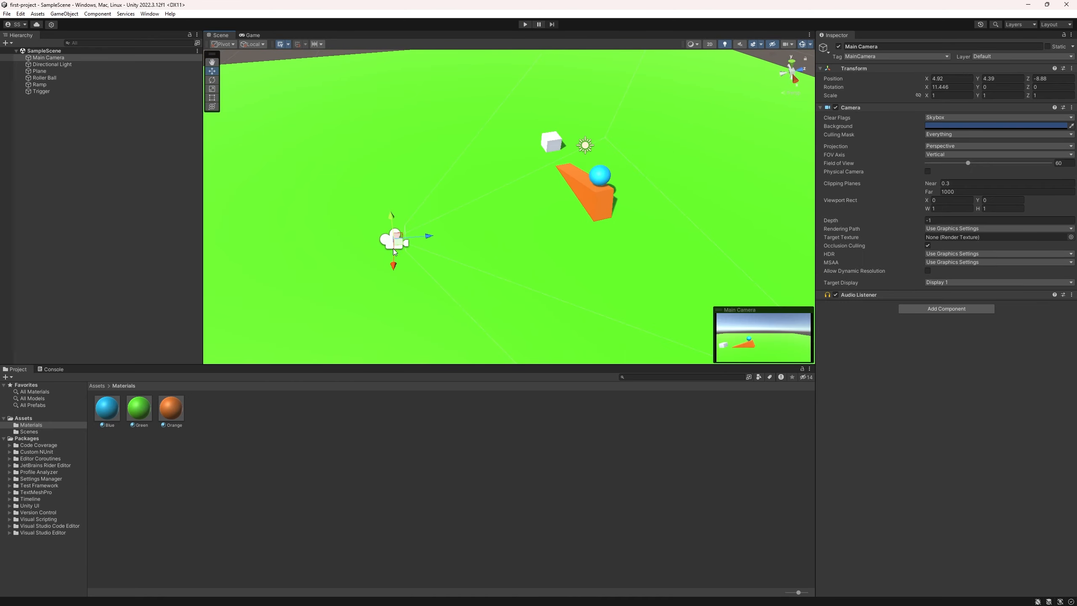
drag(395, 251, 395, 205)
right_drag(395, 205, 488, 236)
drag(478, 291, 421, 263)
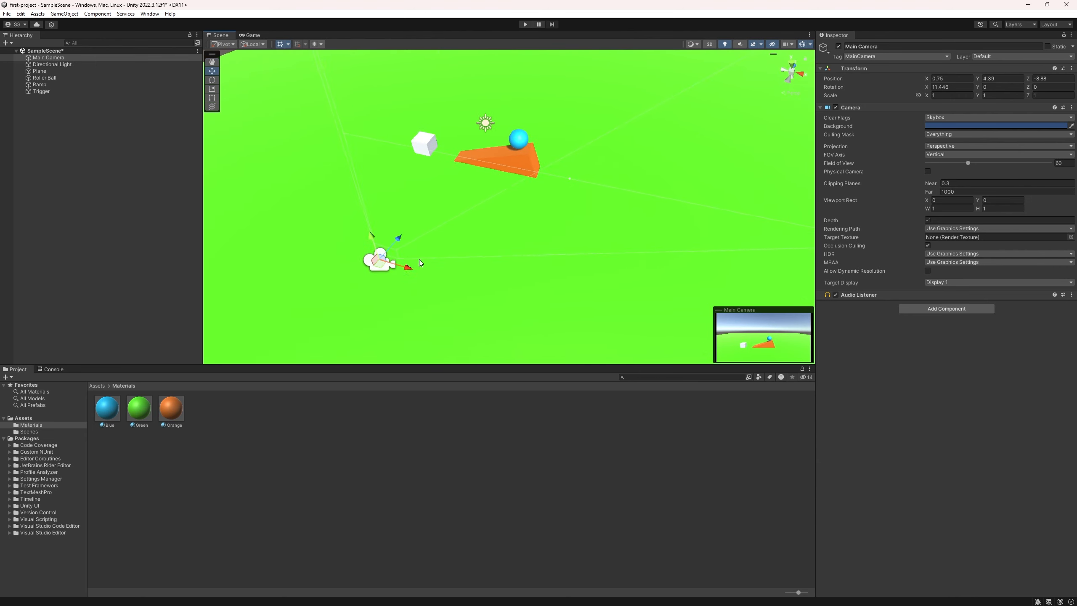
click(951, 79)
text(0)
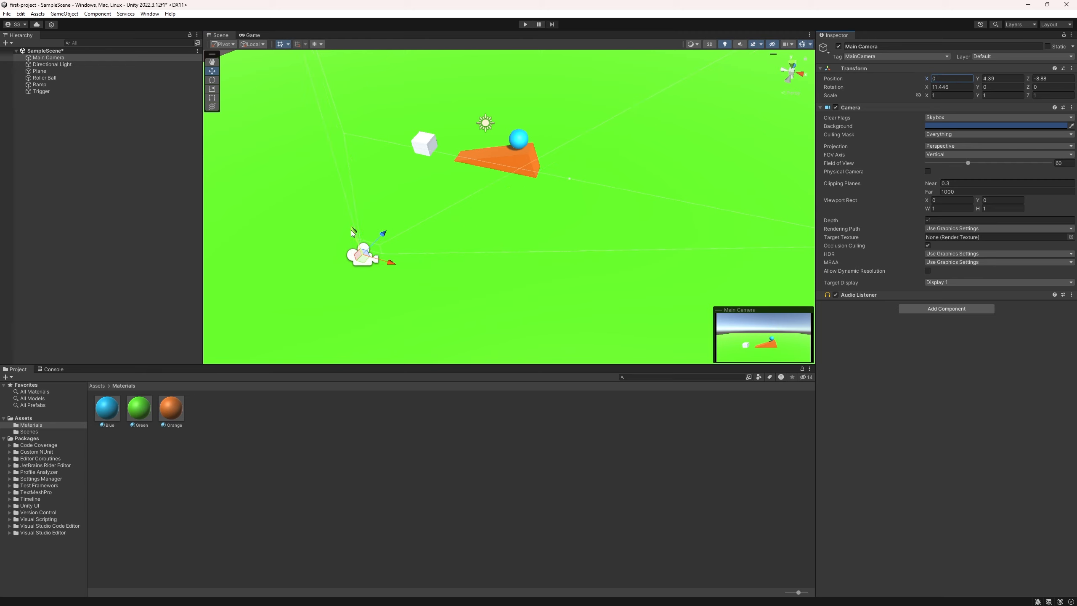
Move the Main Camera closer to the ramp, to about X -0.96, Y 2.57, Z -4.56, and save the scene.
drag(351, 231, 539, 175)
key(ctrl+s)
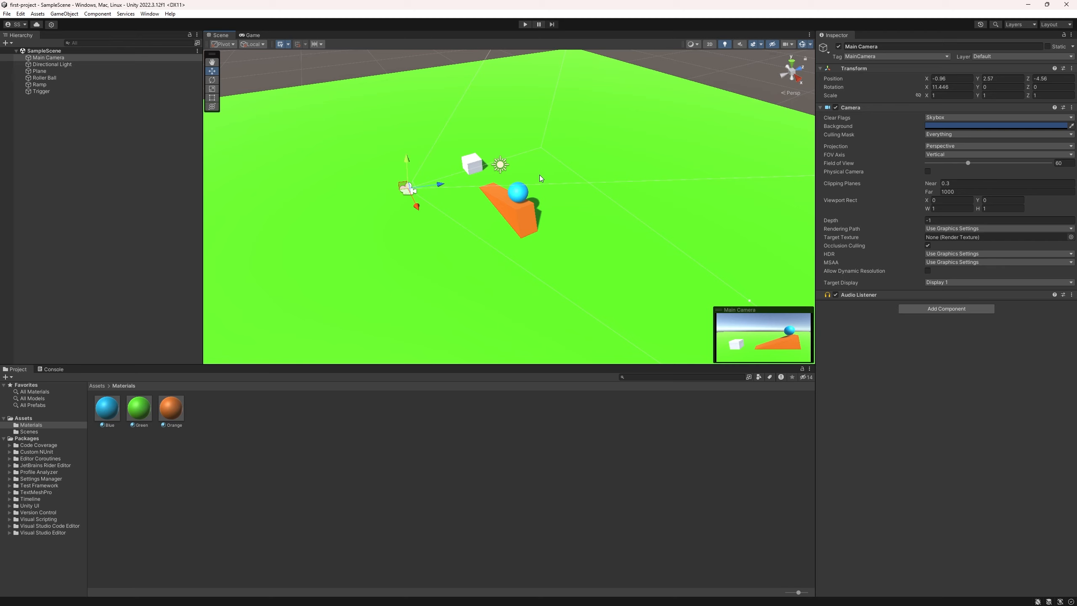
scroll(538, 159, up, 3)
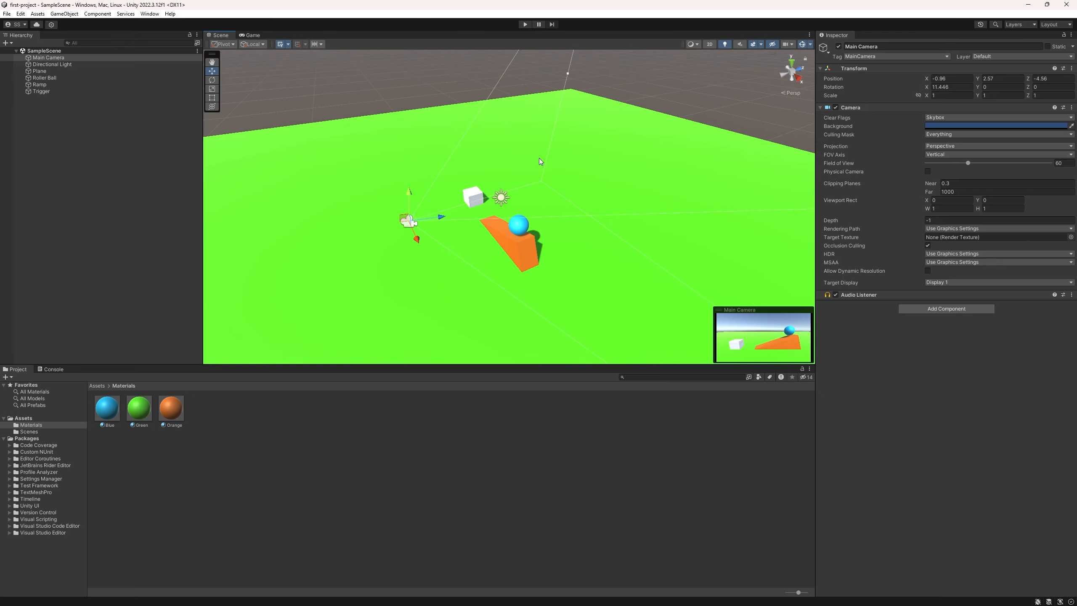
Play the scene to watch the Roller Ball roll toward the Trigger cube, and stop the playback.
click(525, 23)
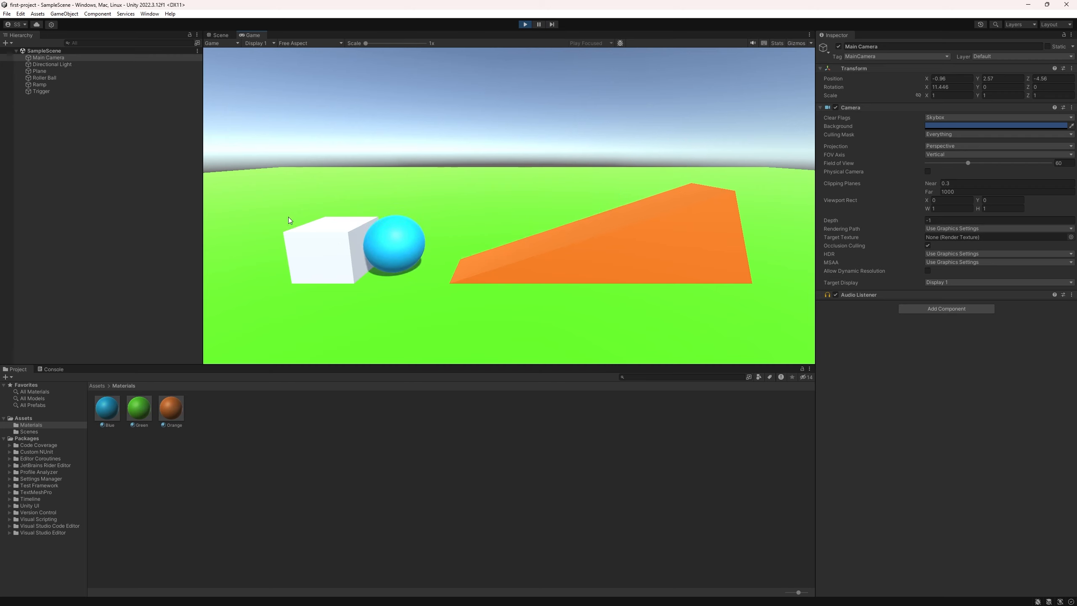
click(524, 24)
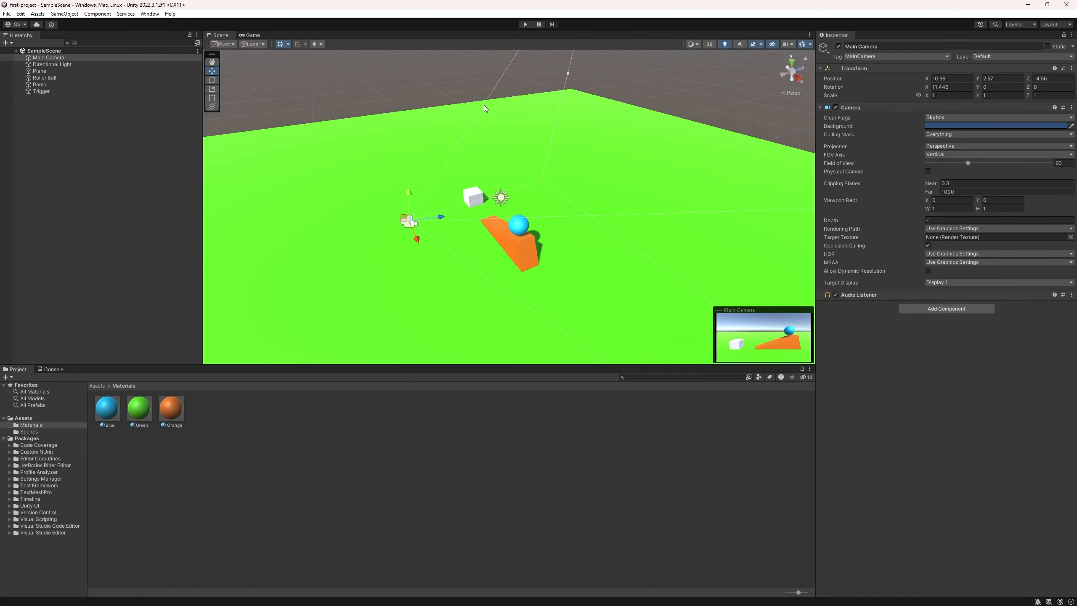
Enable Is Trigger on the Trigger cube's Box Collider and test it with a short play of the scene.
click(512, 230)
alt+drag(512, 231, 382, 234)
click(579, 208)
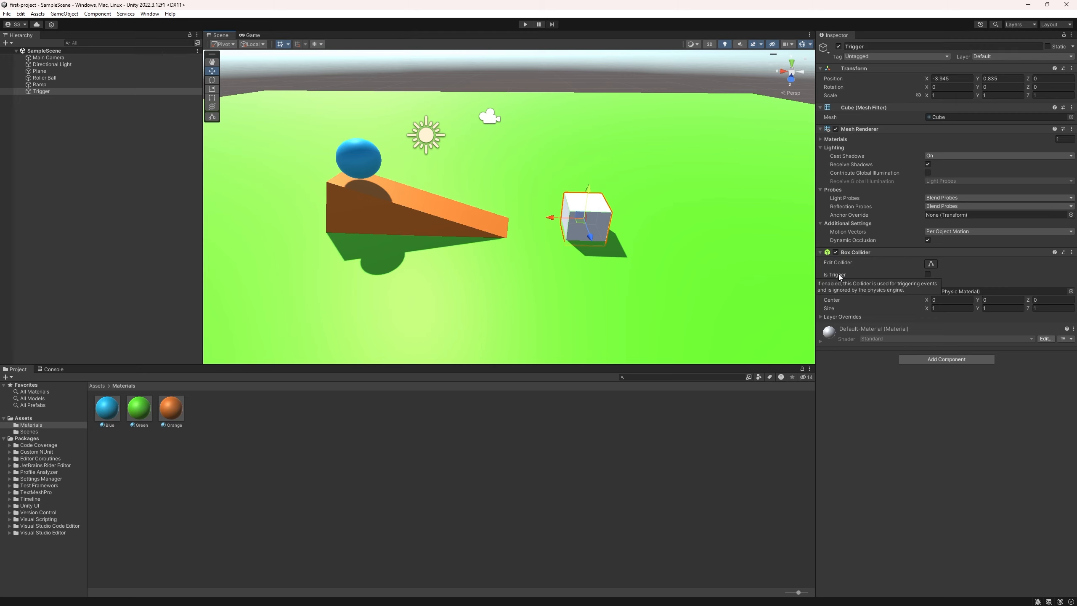
click(927, 274)
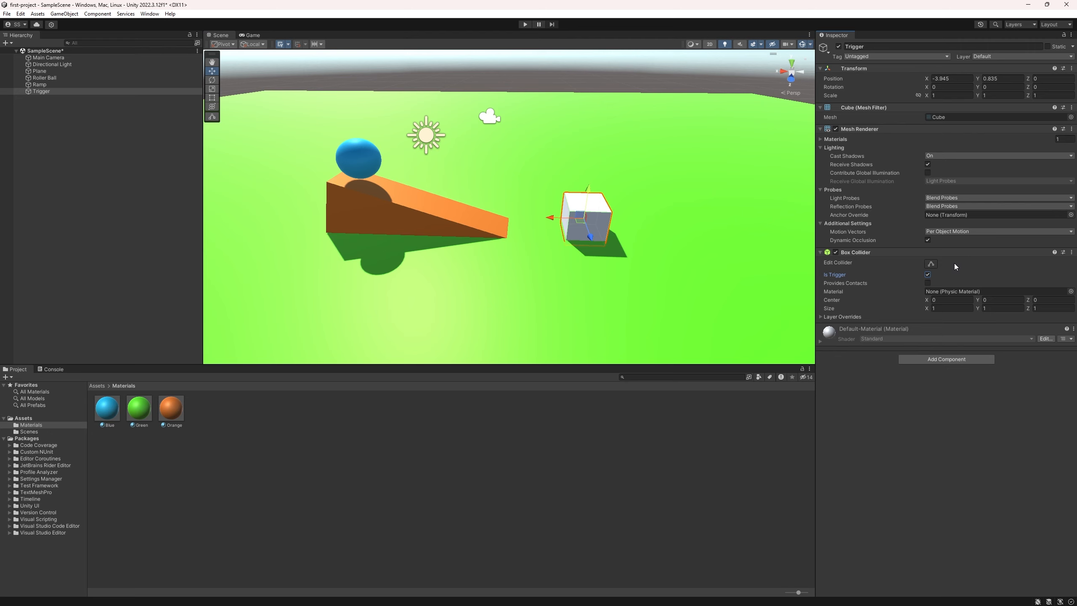
click(525, 24)
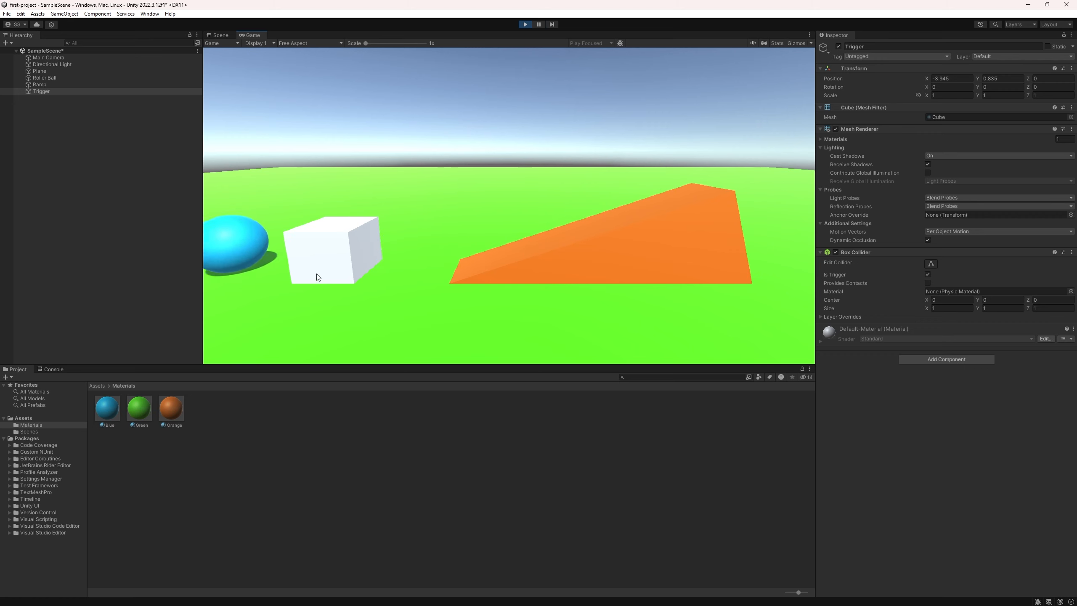
click(525, 25)
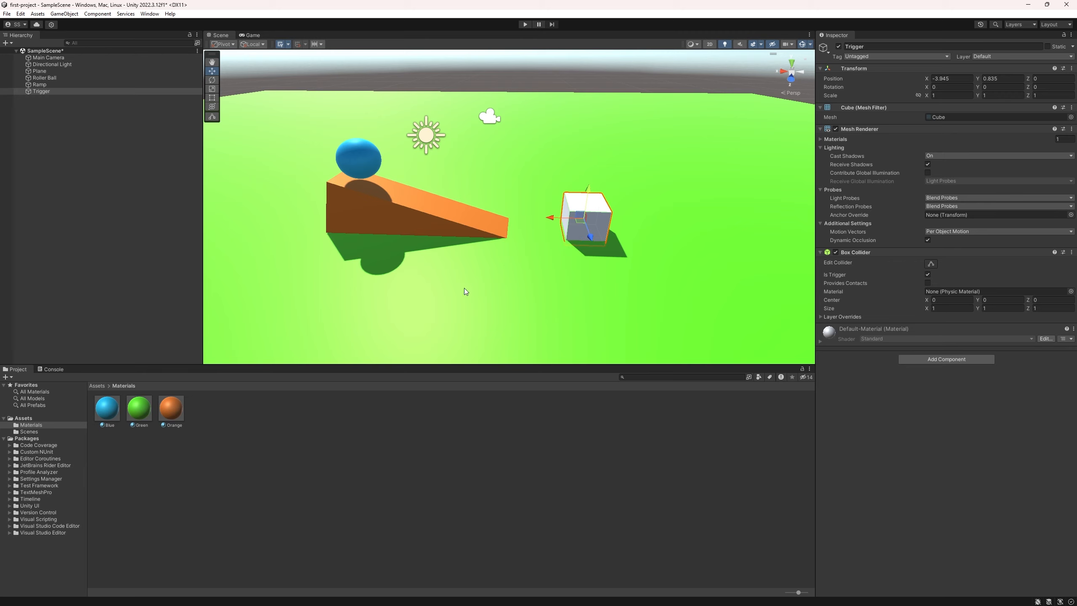
Create a new material named Trigger Material in the Materials folder.
right_click(218, 418)
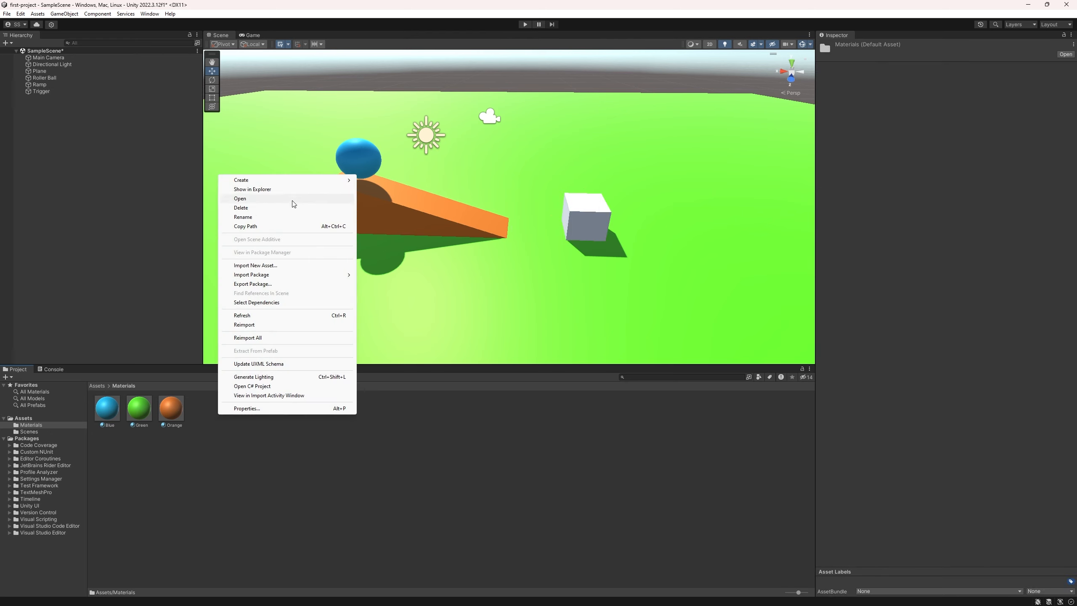
mouse_move(297, 180)
click(388, 372)
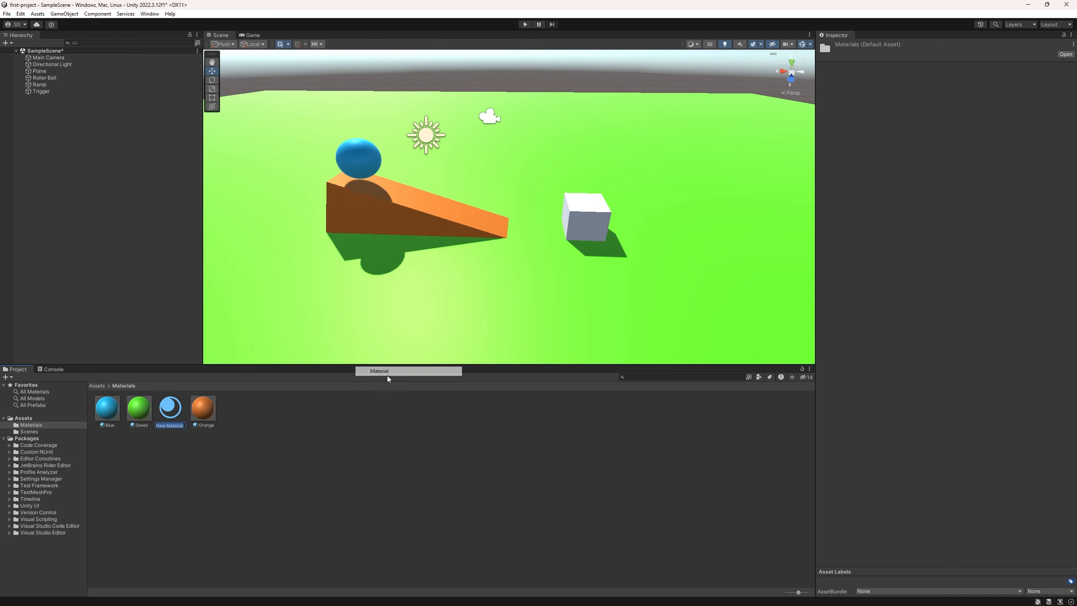
text(Tr)
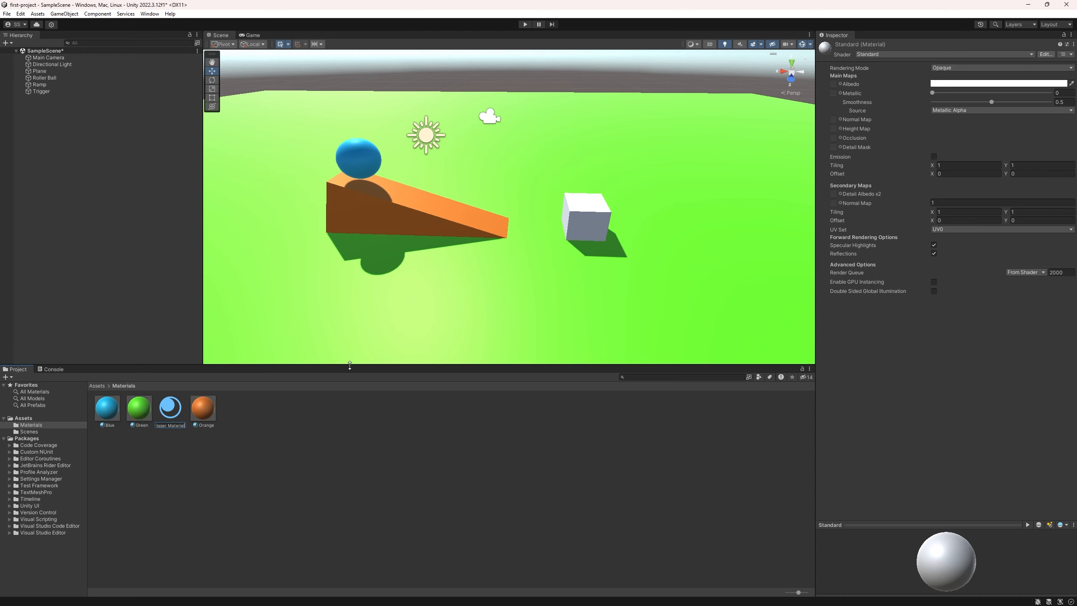
text(igger Material)
key(Return)
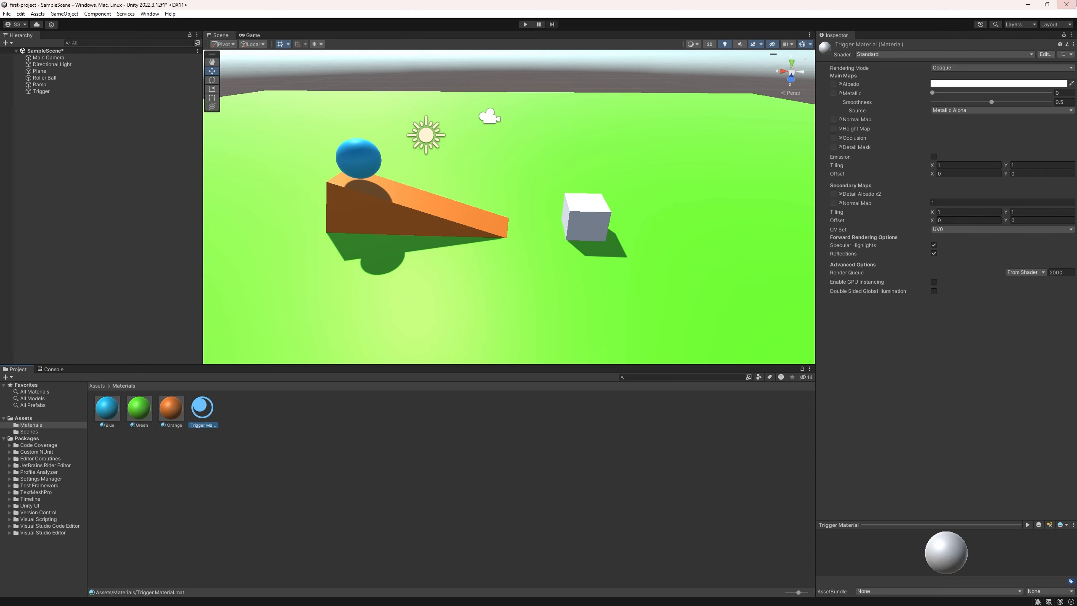
Set Trigger Material's albedo to red FF0000 with alpha about 137 and apply the material to the Trigger cube.
click(939, 84)
drag(978, 162, 1023, 110)
drag(1005, 247, 979, 249)
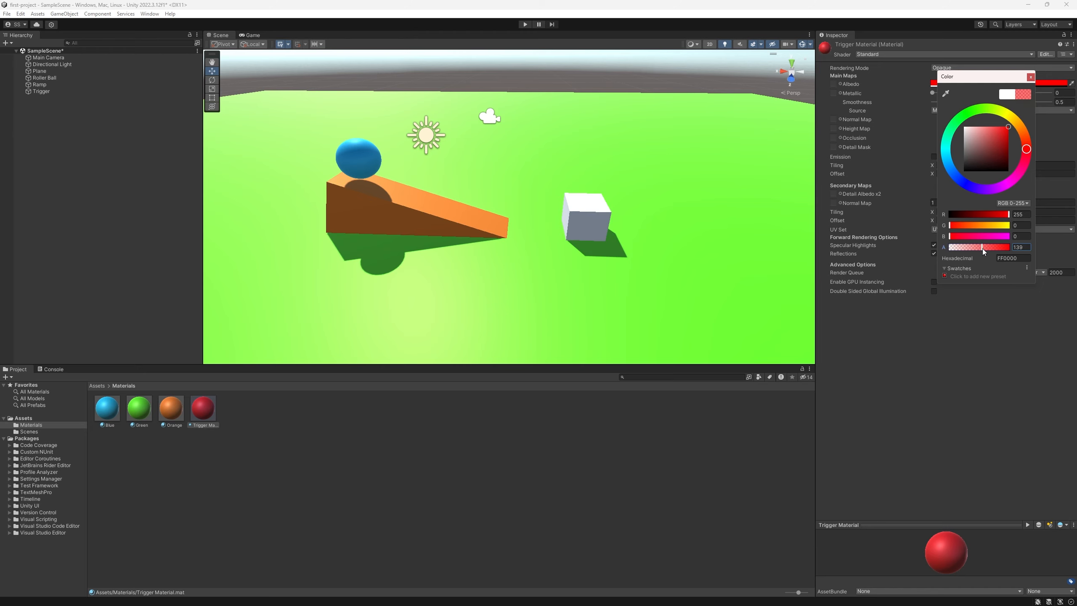
click(1031, 77)
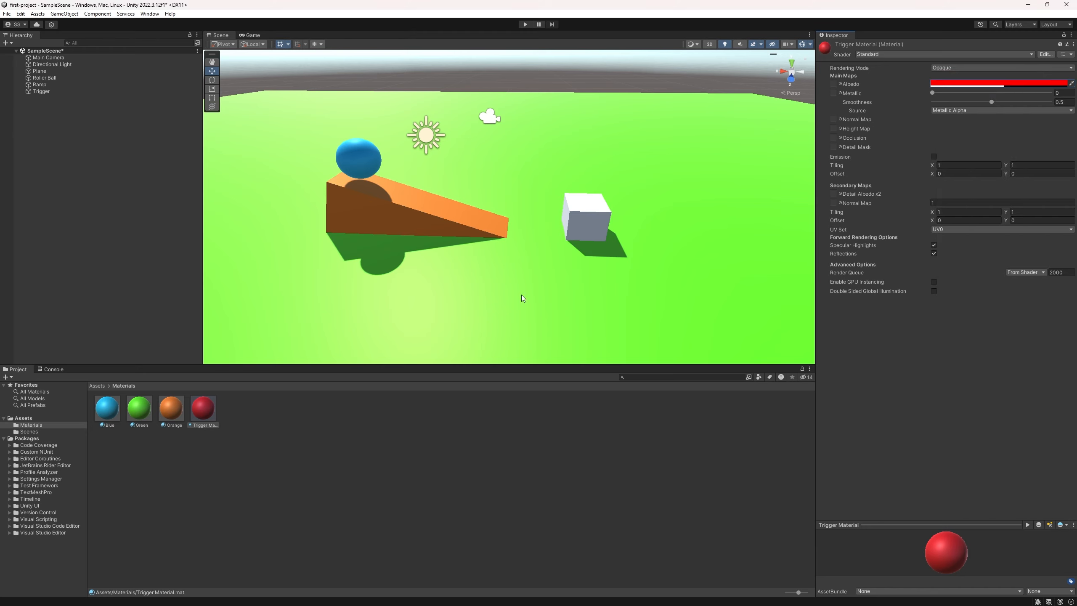
drag(205, 419, 969, 222)
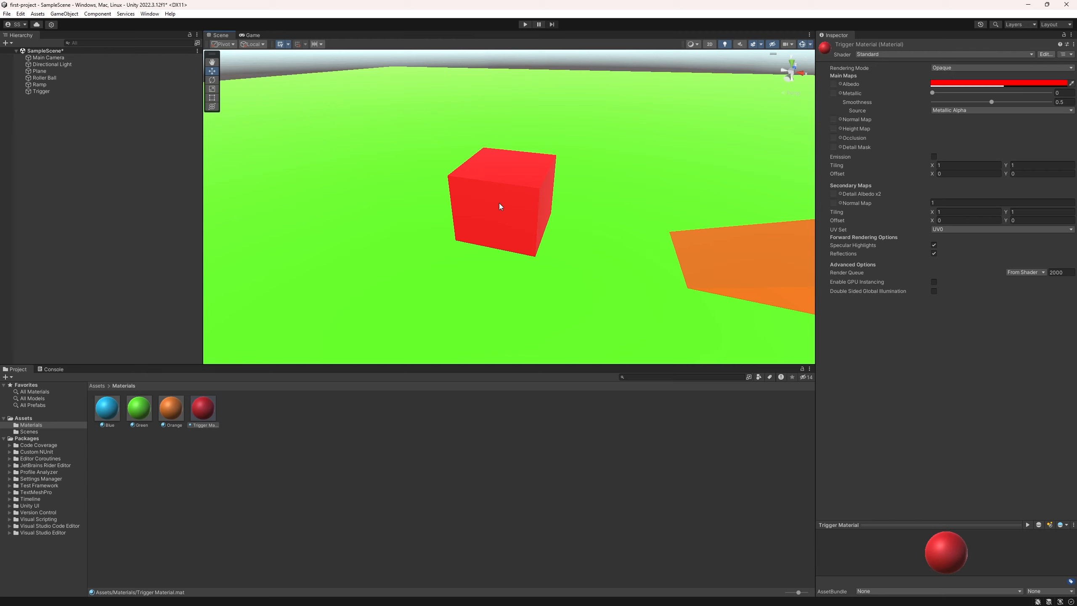
Set Trigger Material's rendering mode to Transparent.
click(951, 81)
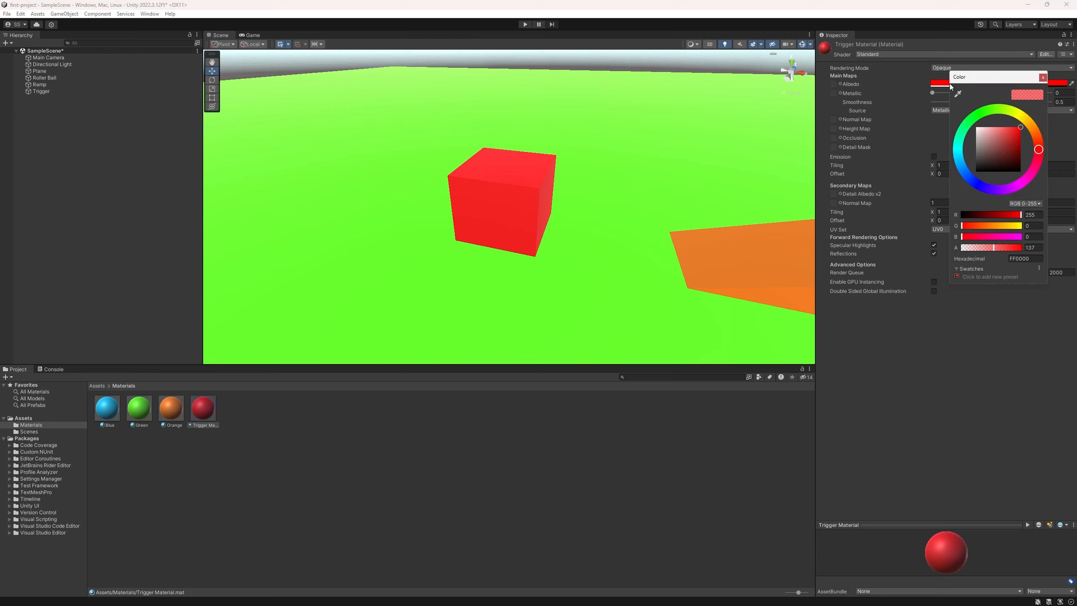
click(1044, 81)
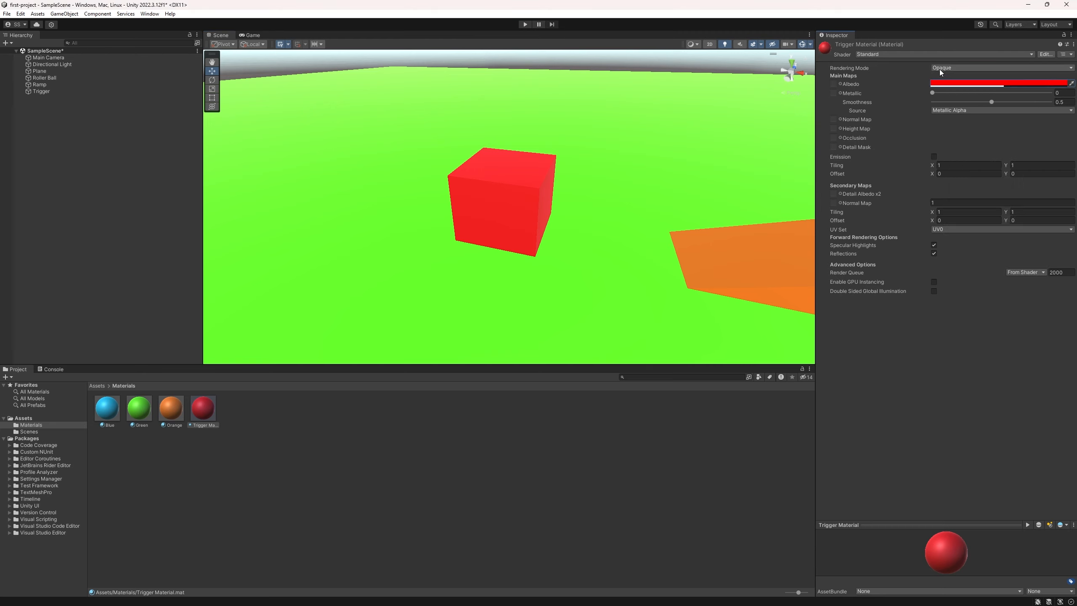
click(968, 67)
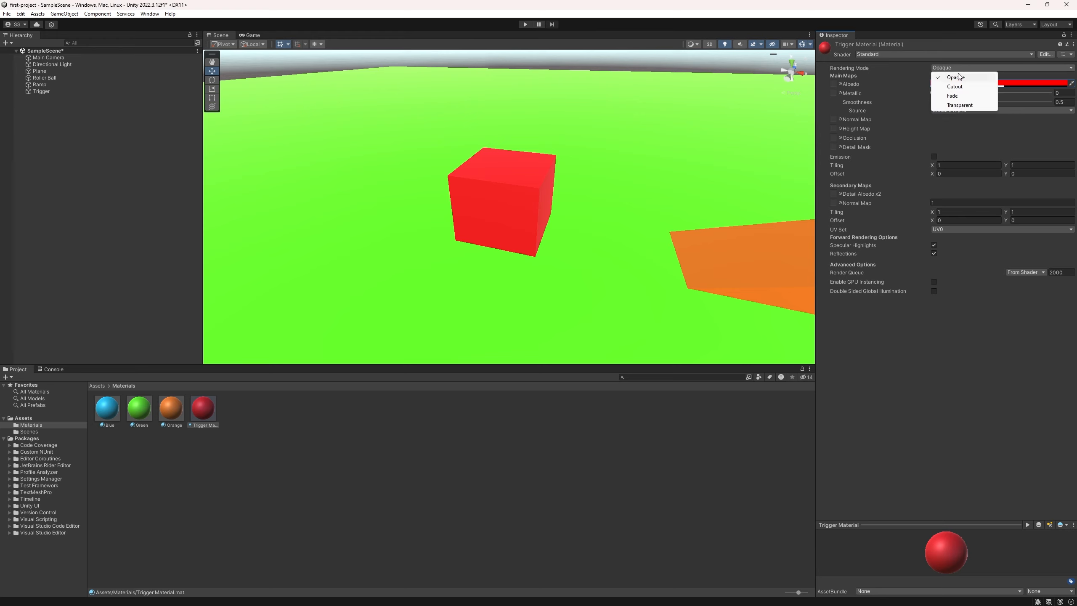
click(954, 105)
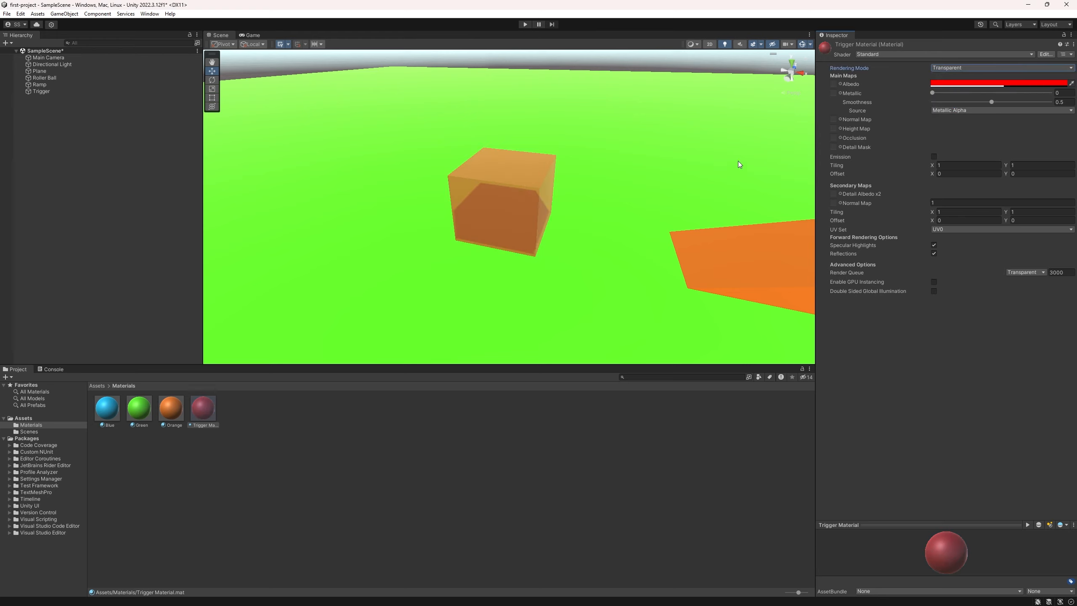
Lower the alpha of Trigger Material's albedo color to about 60.
alt+drag(673, 183, 280, 178)
click(952, 84)
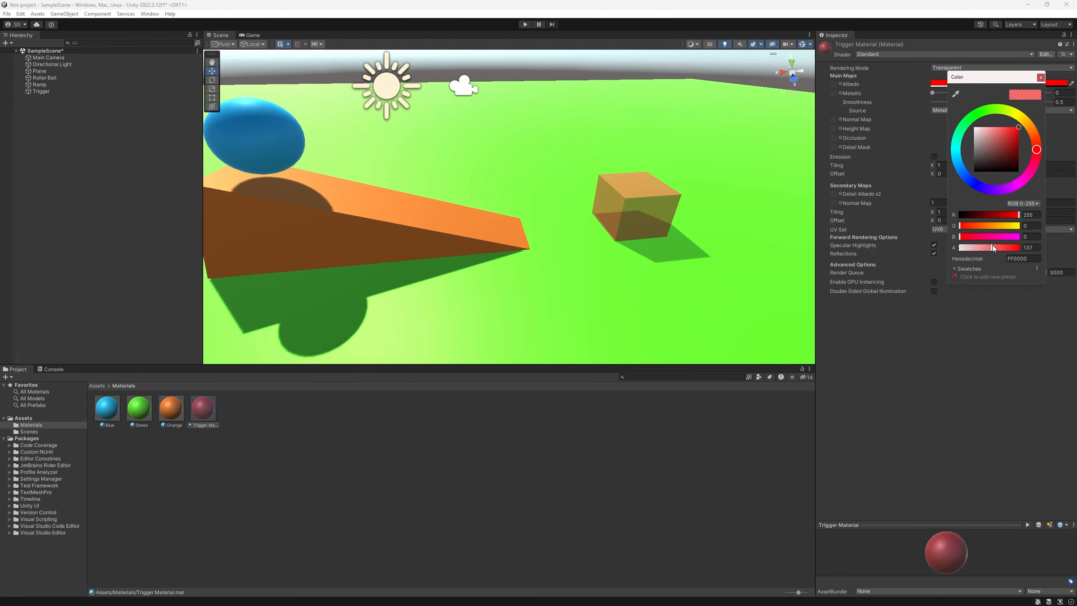
drag(993, 246, 968, 253)
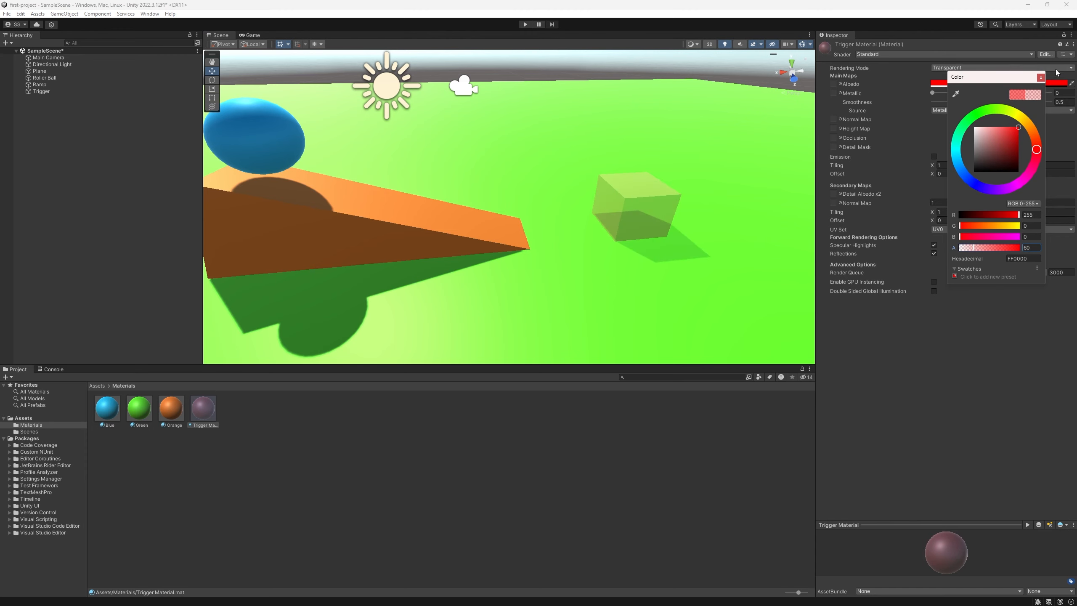
click(1040, 78)
Scale the Trigger cube into a thin wall of about 0.37 by 1.99 by 3.98, raise it to Y 1.33, and save the scene.
click(635, 192)
alt+drag(635, 191, 591, 198)
click(501, 172)
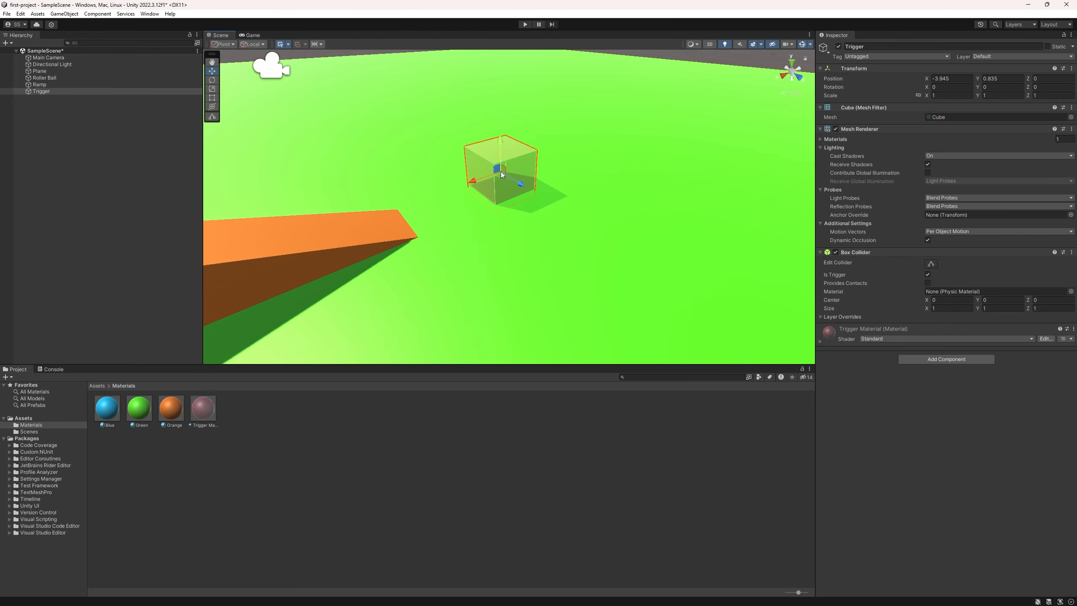
alt+drag(500, 172, 619, 183)
key(r)
key(w)
key(w)
key(d)
right_drag(619, 182, 539, 173)
click(560, 180)
click(564, 181)
key(d)
key(a)
click(565, 119)
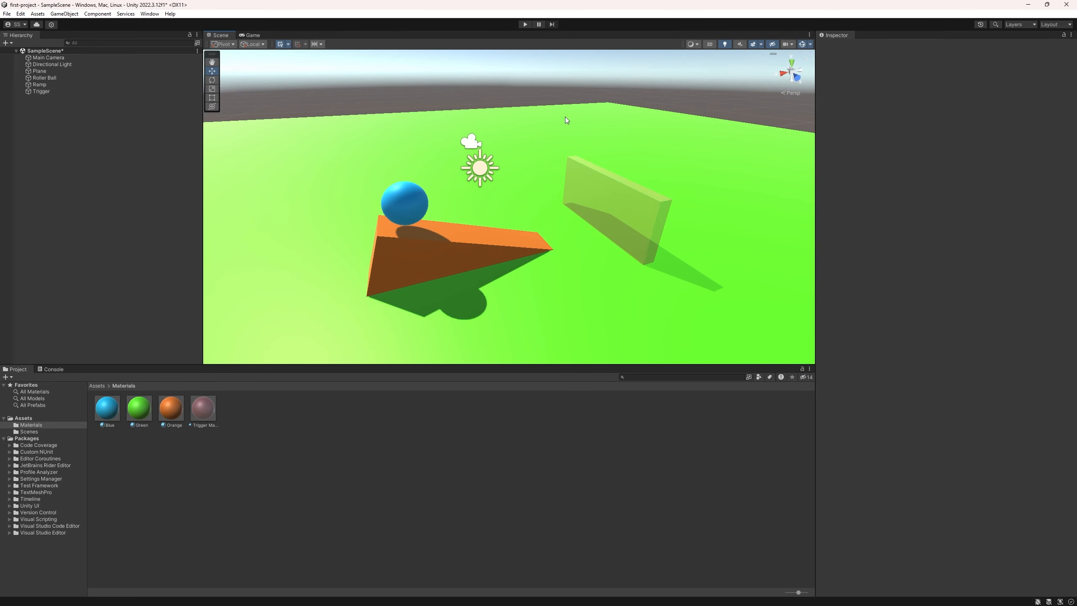
key(ctrl+s)
Disable the Trigger wall's Mesh Renderer as a visibility test, re-enable it, and save the scene.
click(595, 196)
click(595, 196)
alt+drag(641, 210, 679, 214)
click(835, 129)
alt+drag(614, 131, 576, 127)
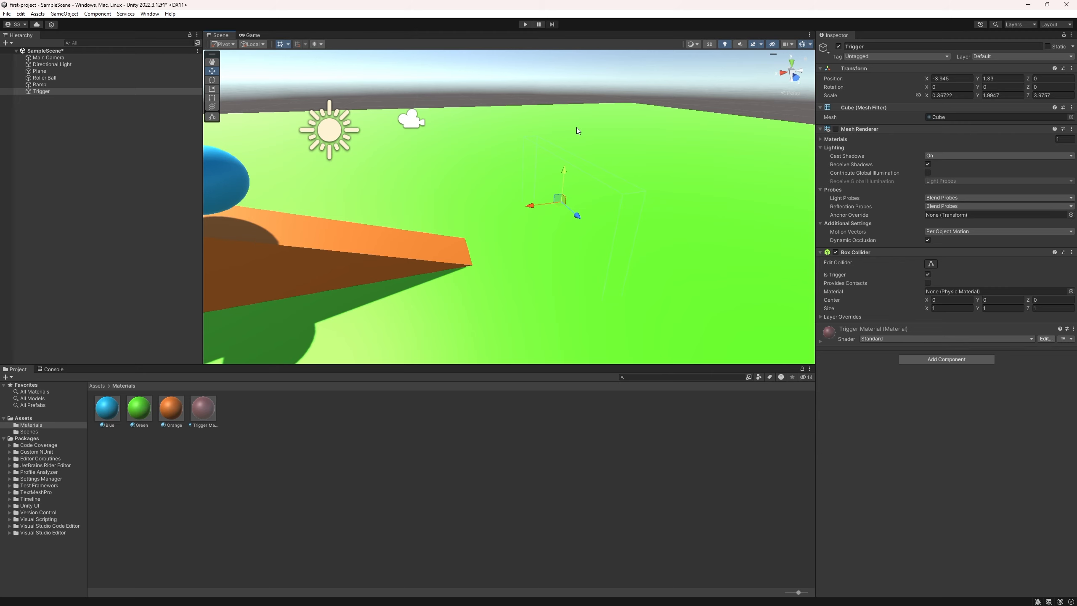
click(835, 129)
alt+drag(664, 170, 623, 111)
key(ctrl+s)
click(623, 111)
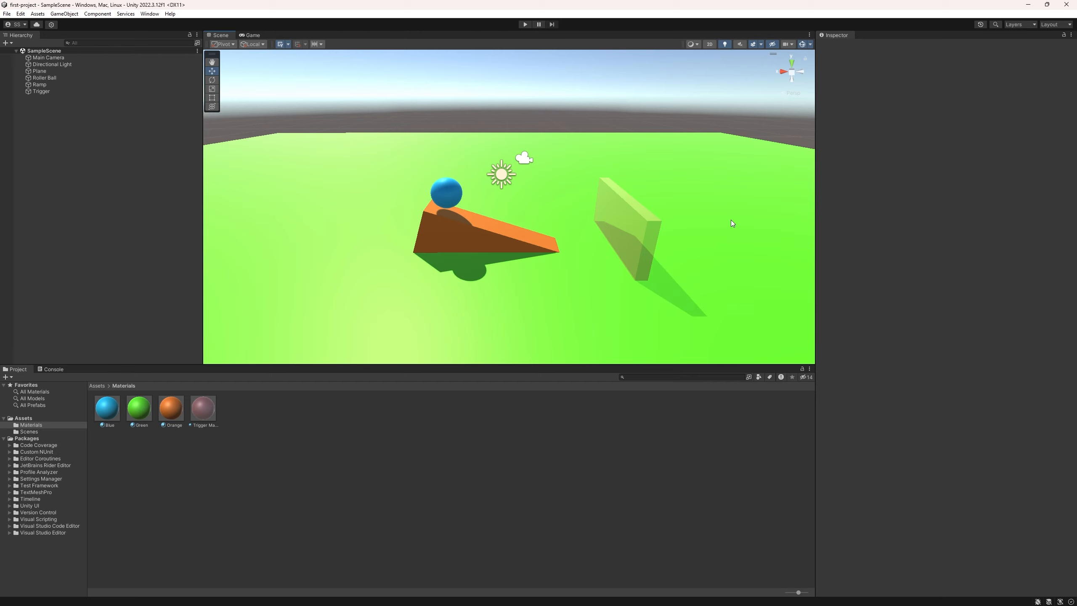
Create a folder named Scripts in the Assets folder.
click(97, 386)
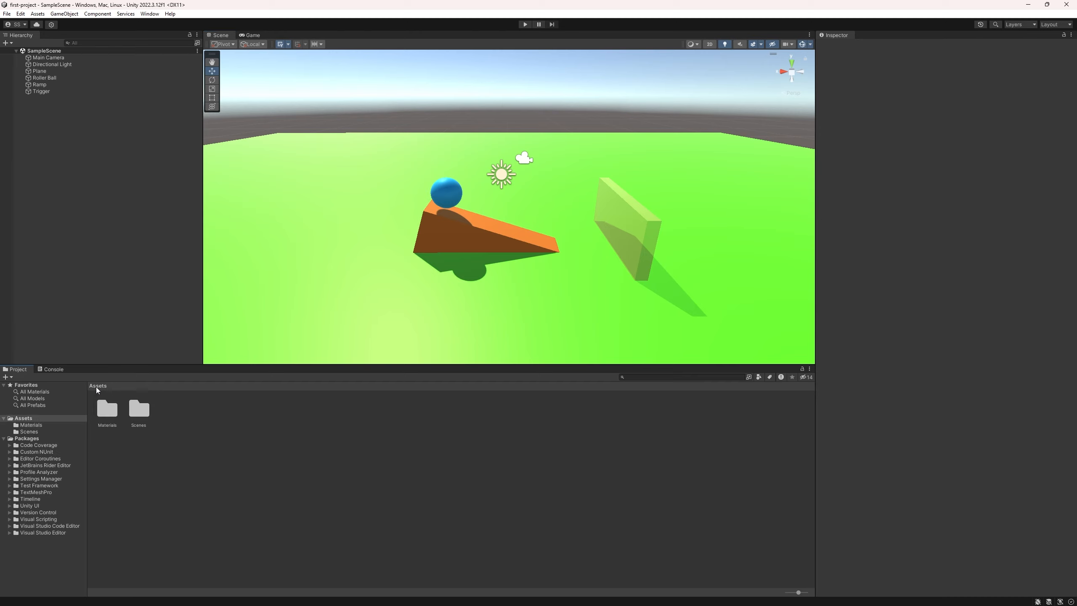
right_click(201, 426)
click(393, 189)
text(Scripts)
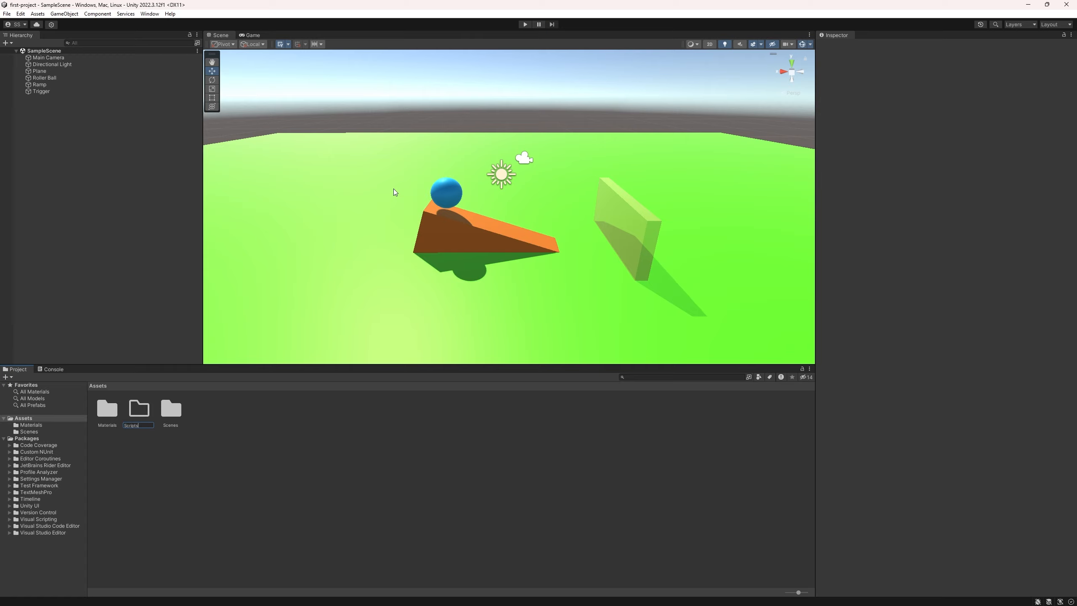
key(Return)
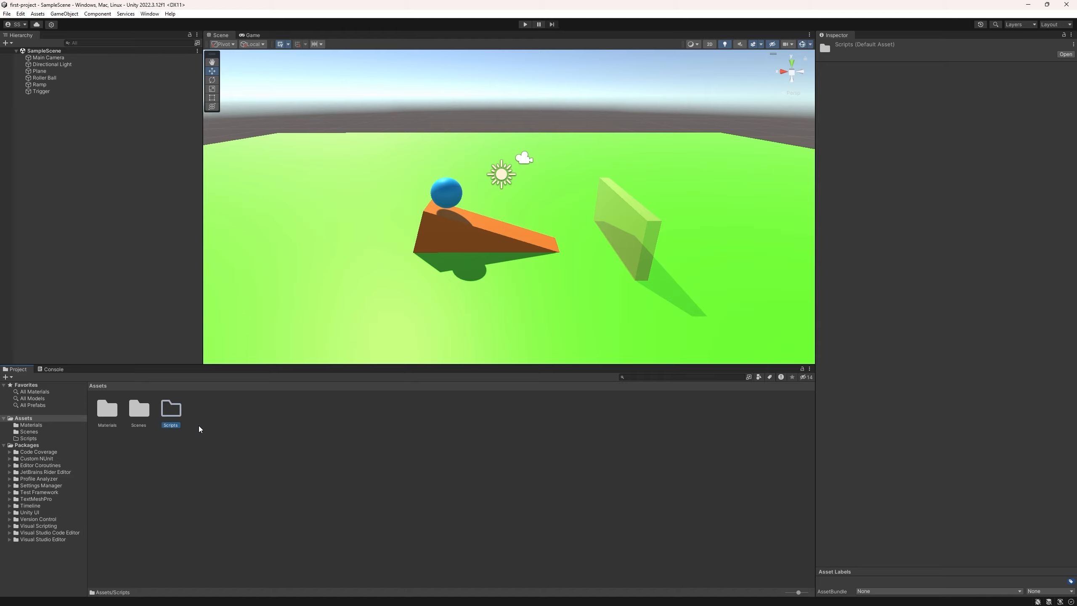
Create a C# script named TriggerZone in the Scripts folder.
right_click(170, 416)
mouse_move(211, 184)
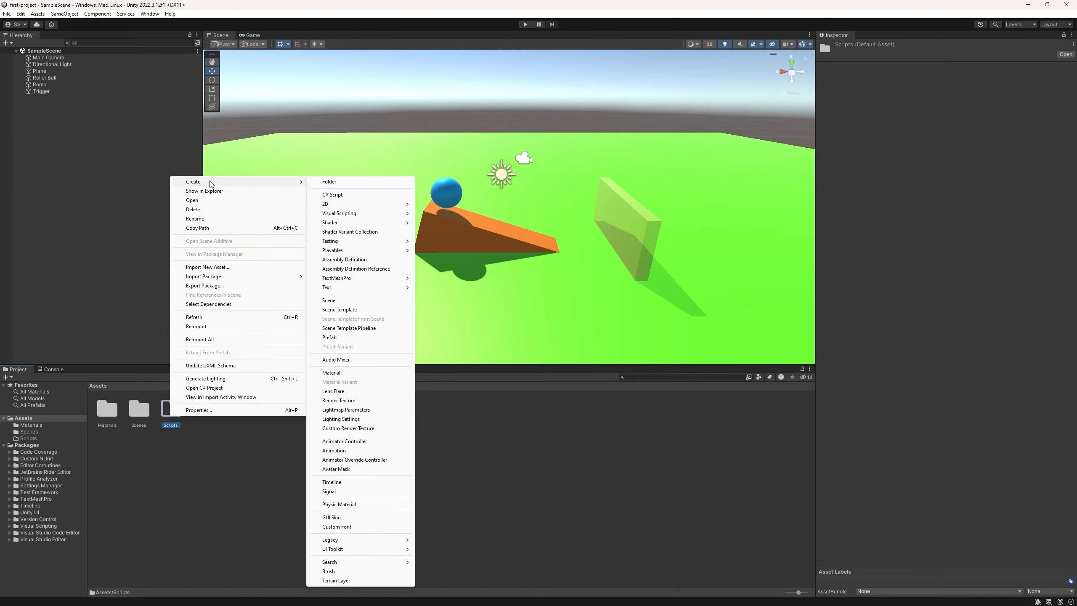
click(346, 196)
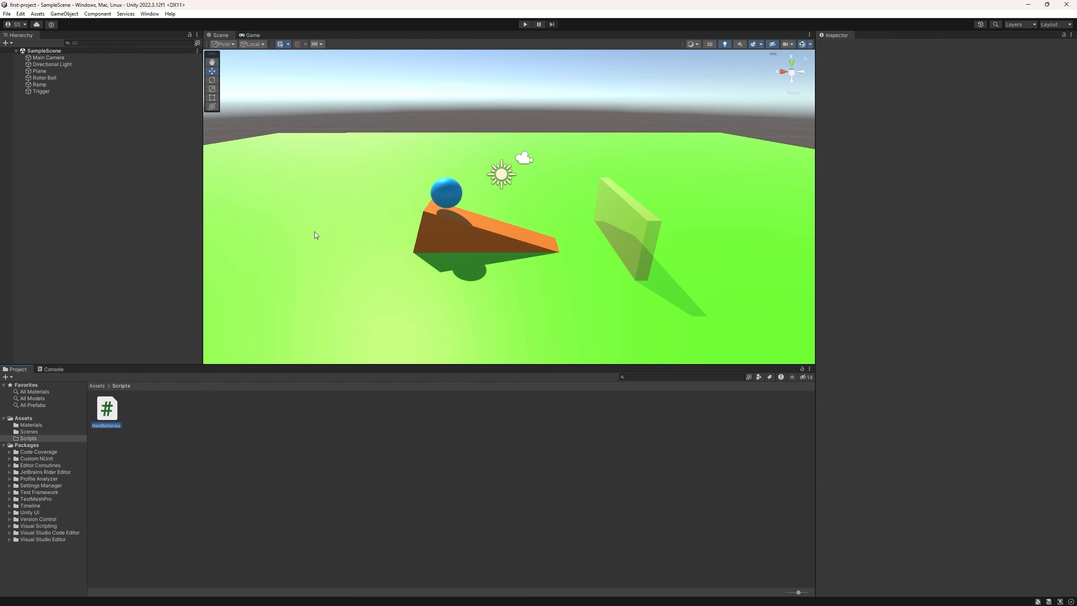
text(TriggerZone)
key(Return)
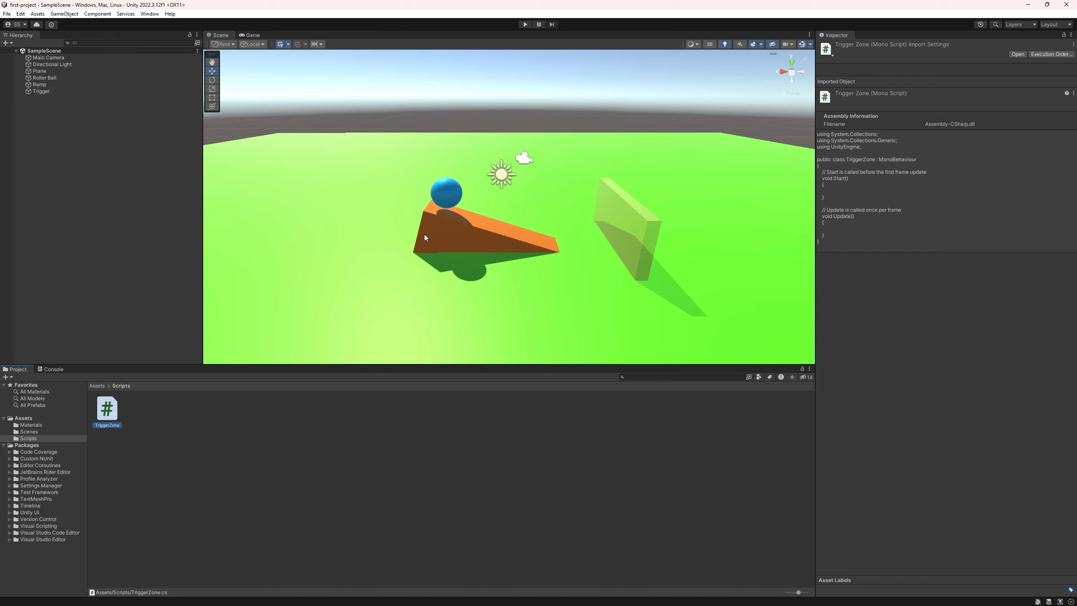
Attach the TriggerZone script to the Trigger object as a component.
click(41, 91)
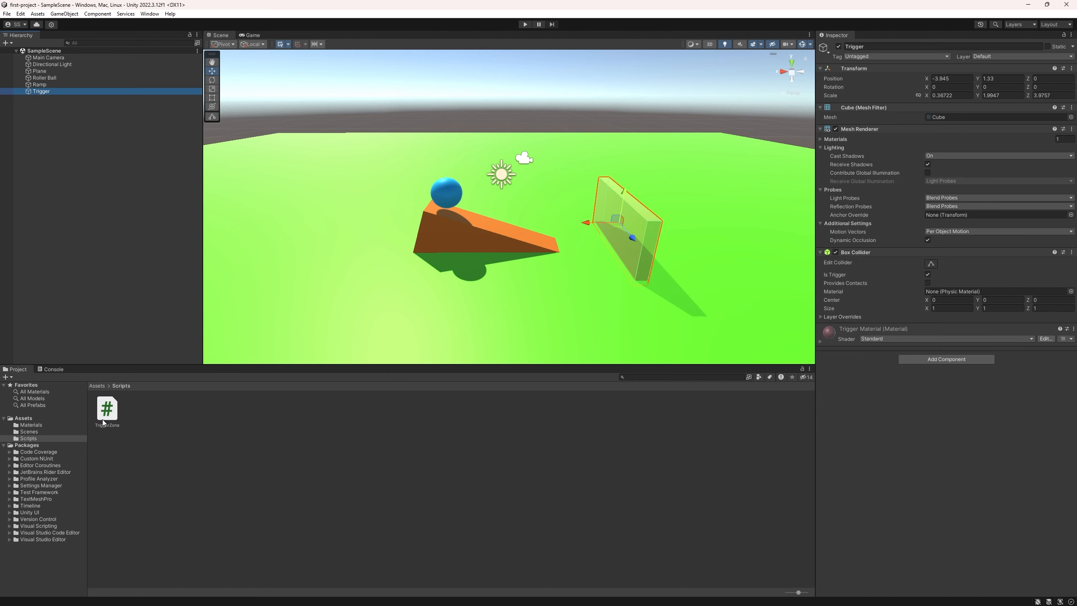
drag(107, 408, 127, 413)
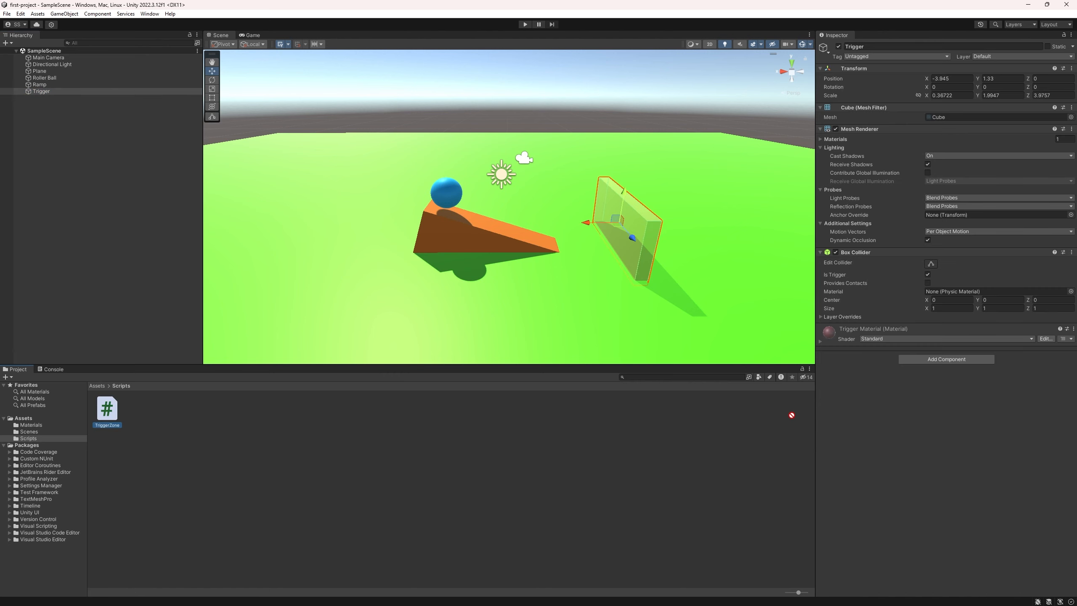
drag(792, 415, 855, 322)
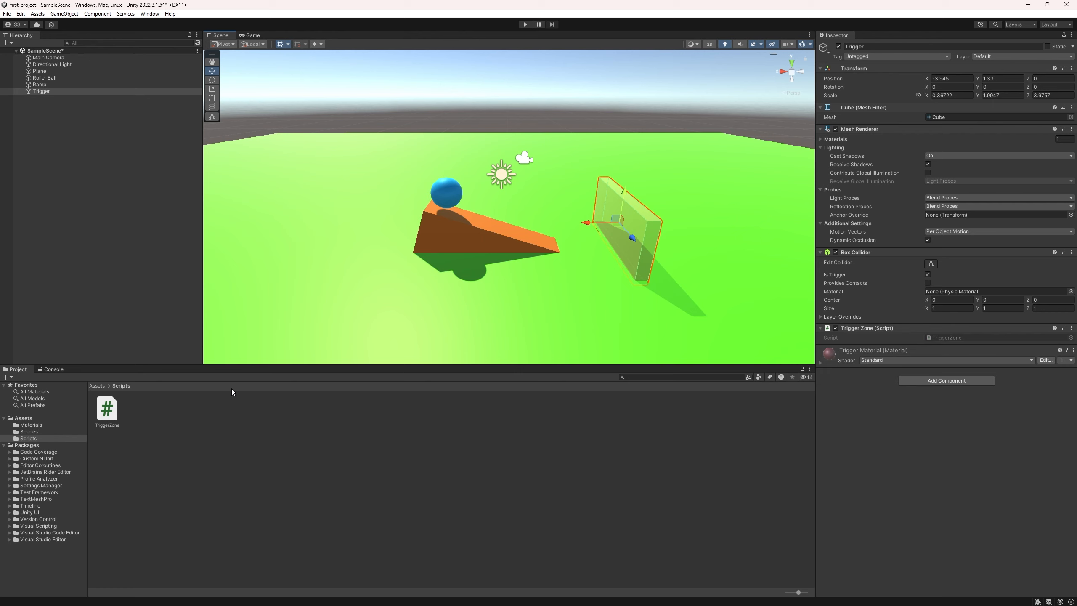
Open the C# project in Visual Studio 2022 and allow it network access through Windows Firewall.
click(38, 14)
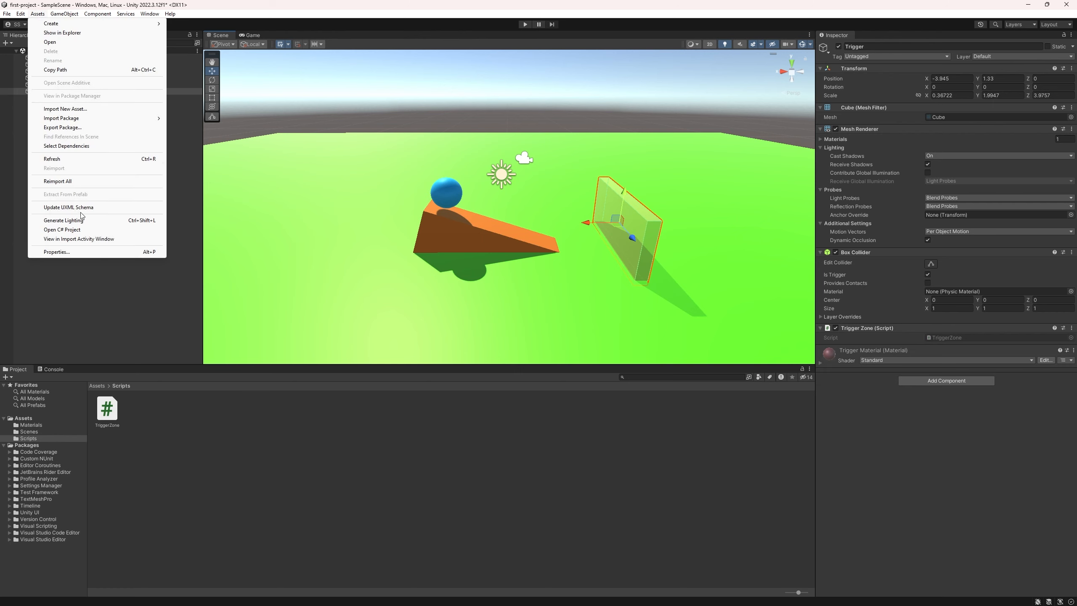
click(57, 230)
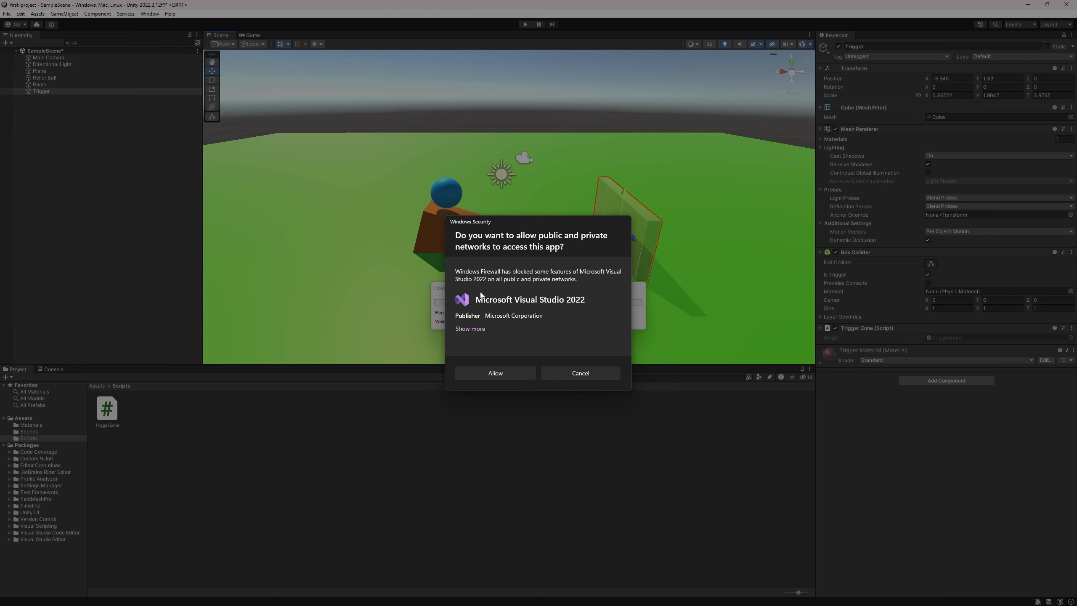
click(495, 373)
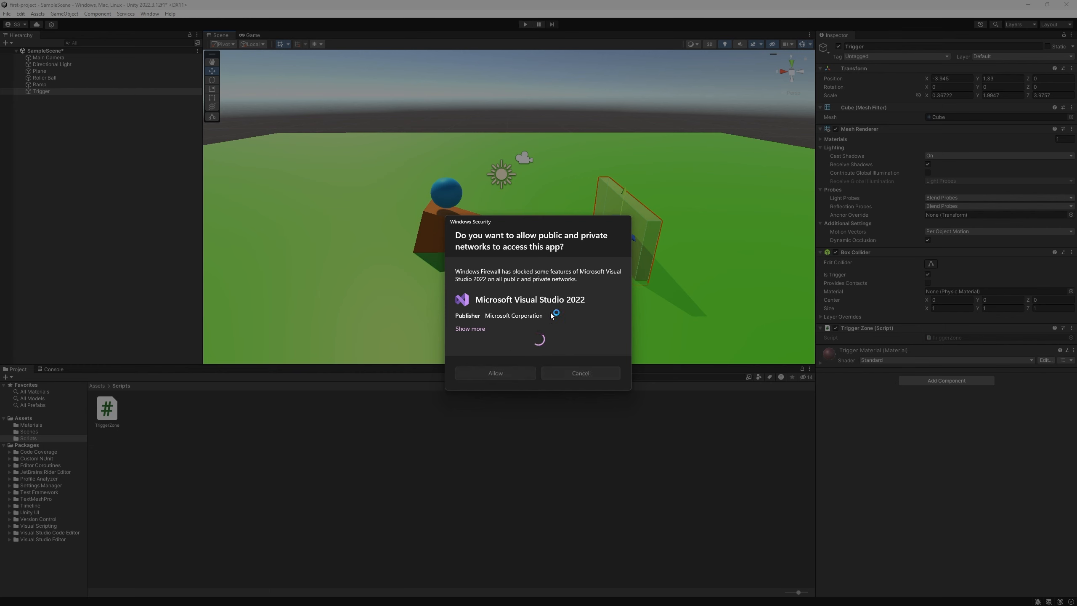
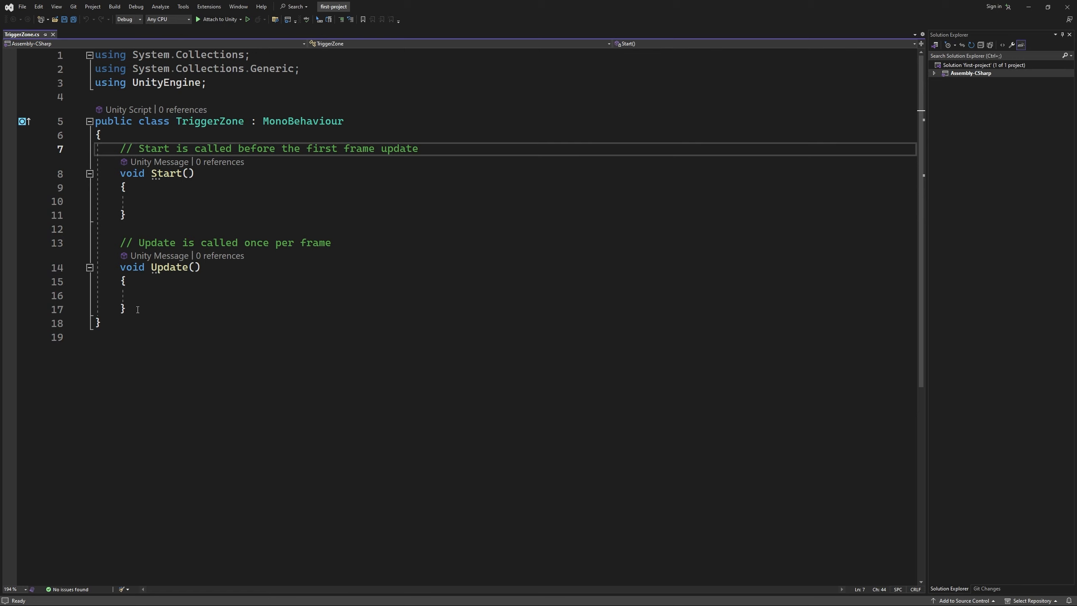
click(145, 268)
key(Up)
key(Up)
key(Up)
key(Up)
key(Up)
key(Up)
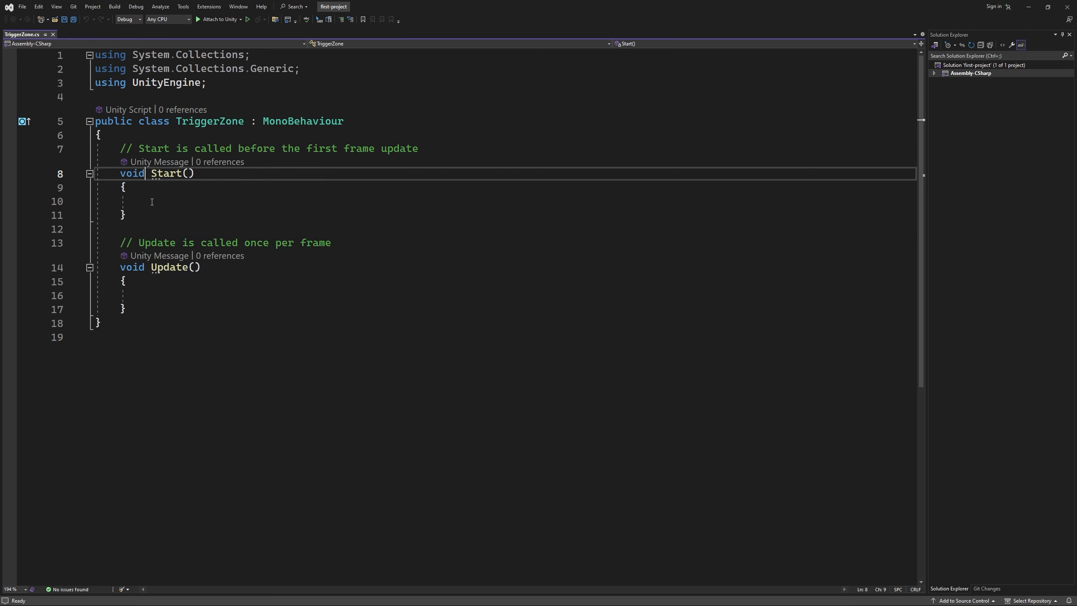
click(171, 202)
text(//)
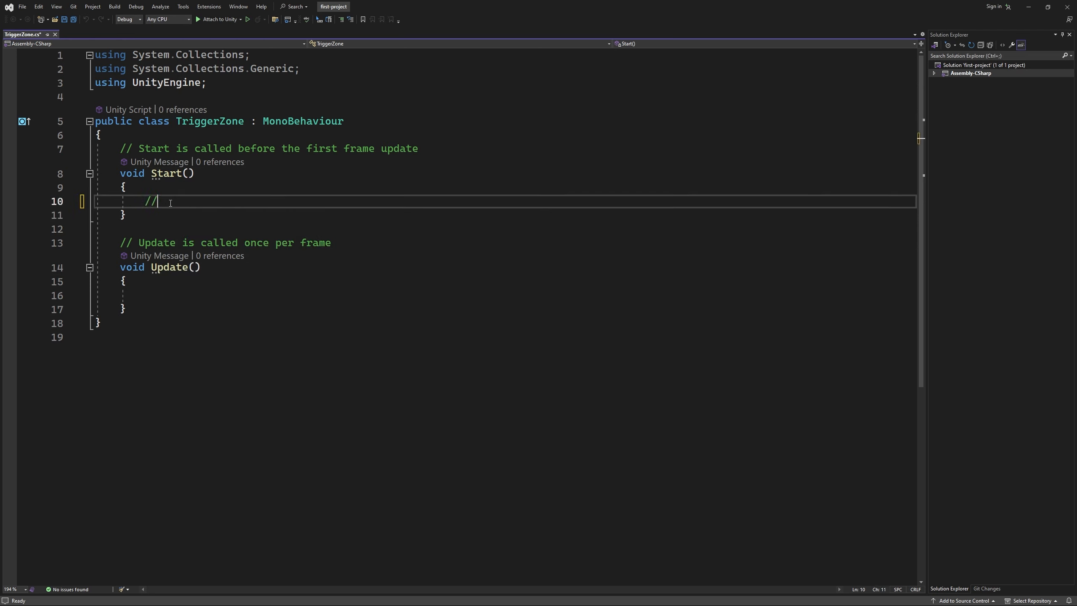
key(BackSpace)
key(BackSpace)
click(181, 297)
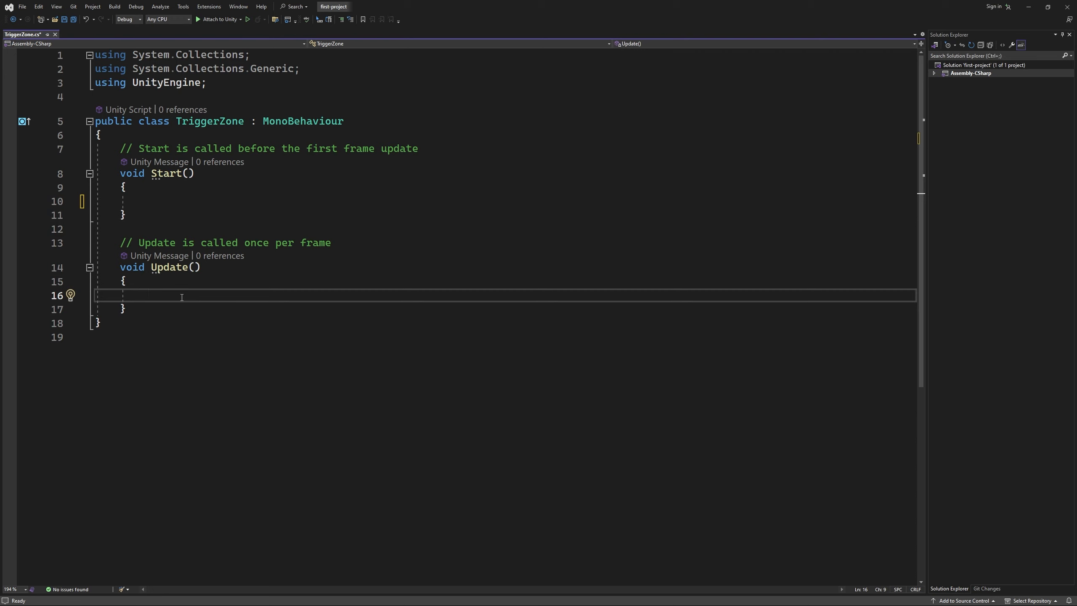
Delete the Start and Update methods with their comments and the two System.Collections using directives from the TriggerZone script.
drag(168, 308, 71, 148)
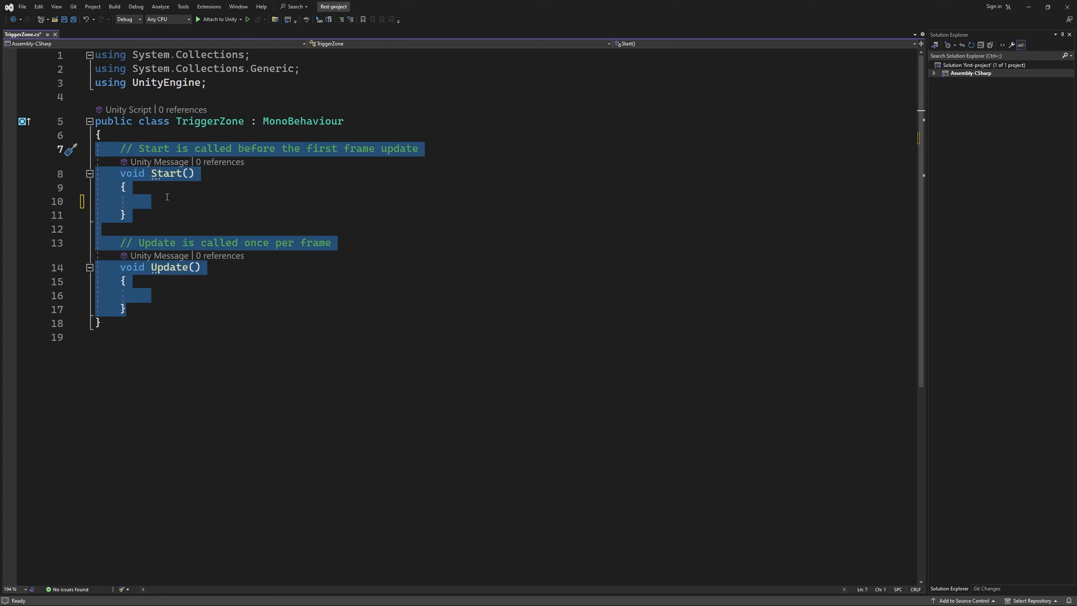
key(Delete)
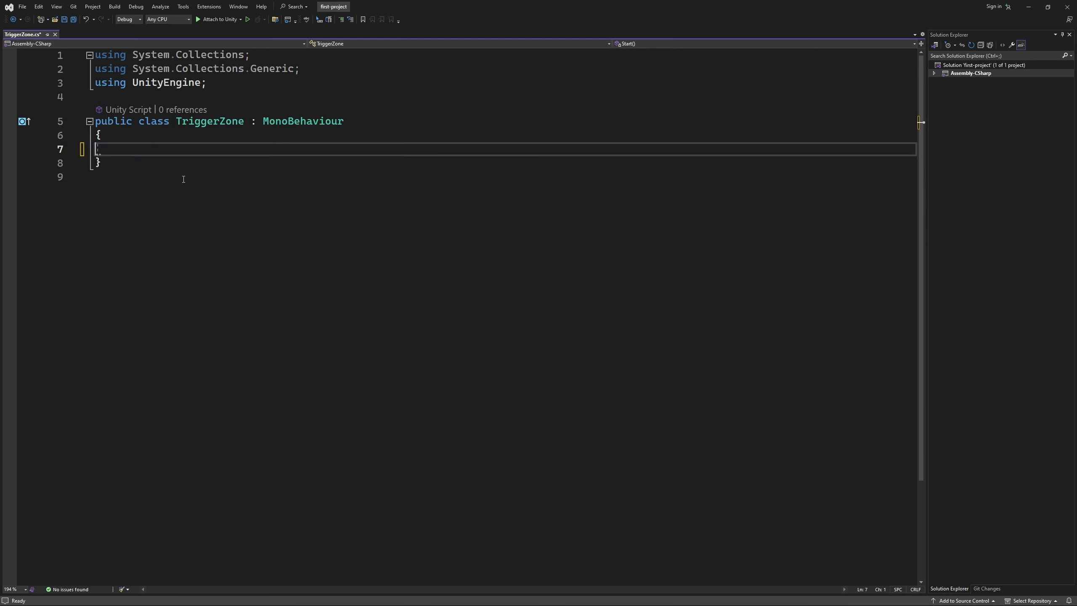
drag(320, 68, 95, 55)
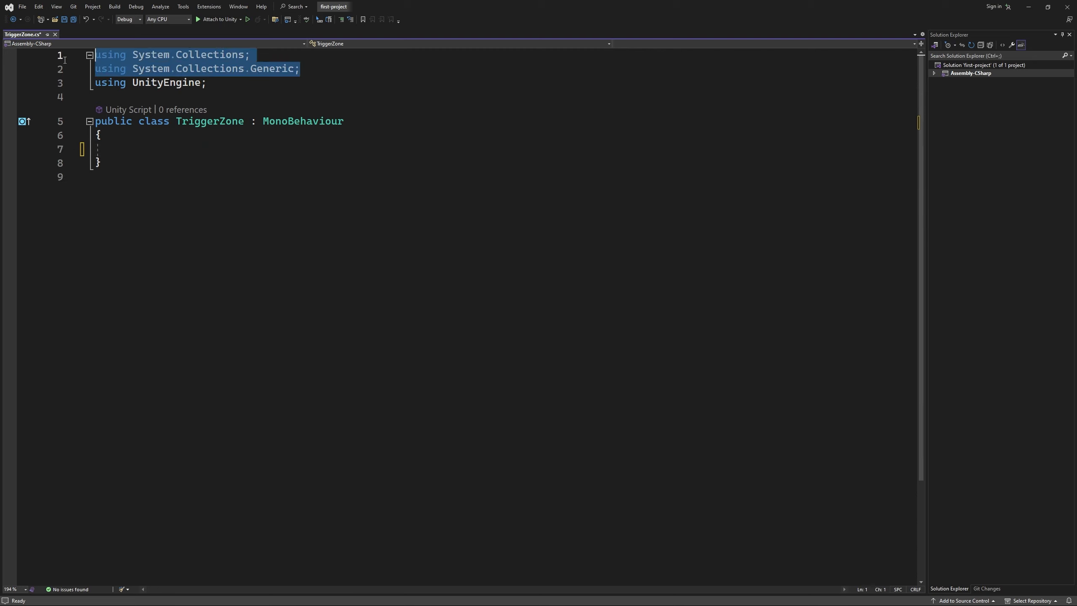
mouse_move(143, 69)
key(Delete)
key(Delete)
Add a private void OnTriggerEnter(Collider other) method inside the TriggerZone class.
click(124, 121)
text(private )
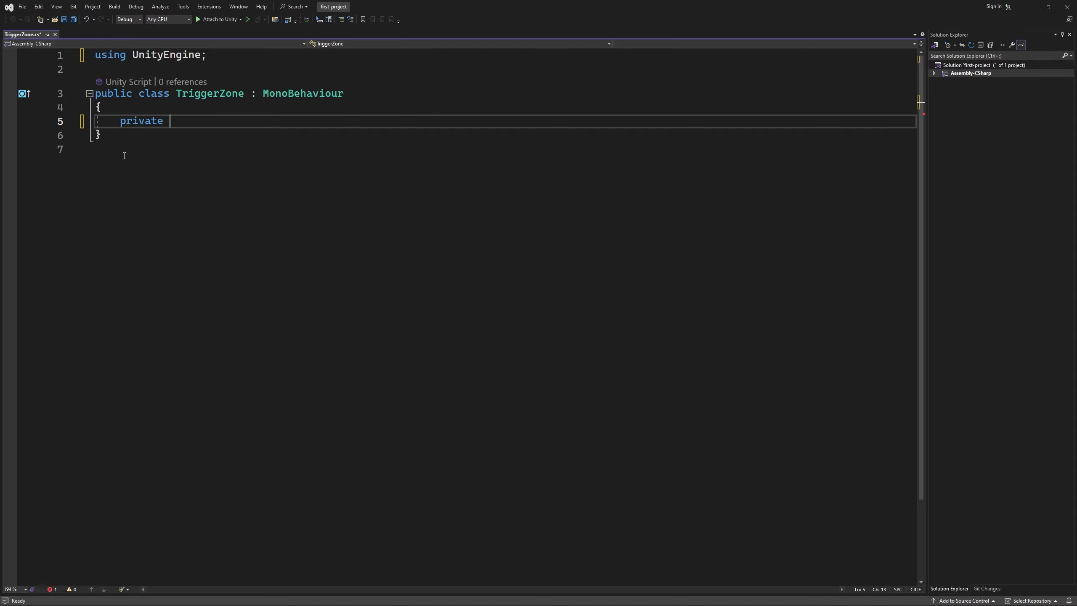
text(void OnT)
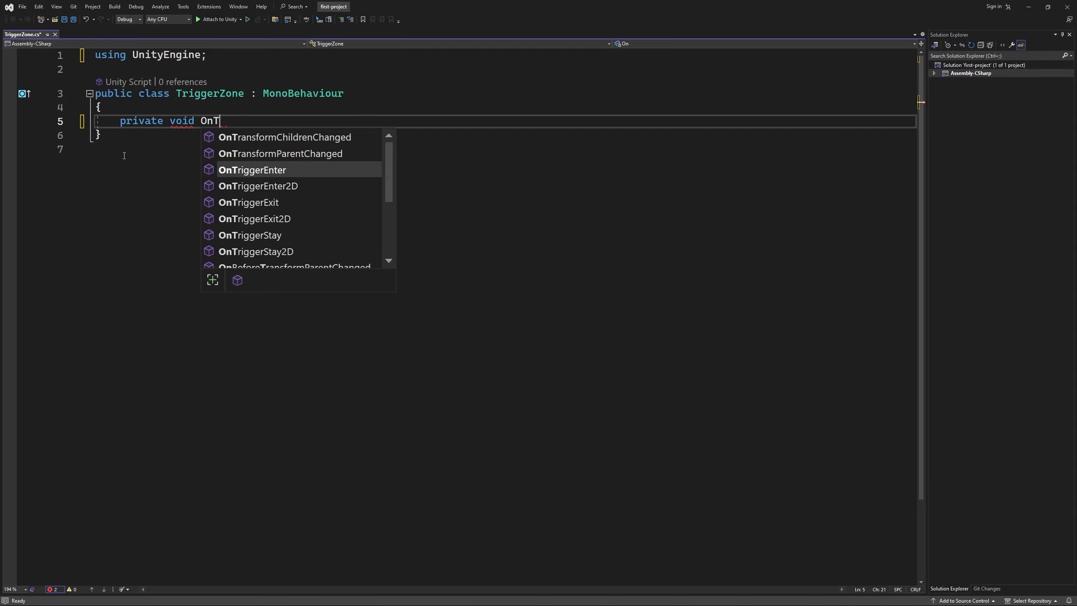
text(riggerEn)
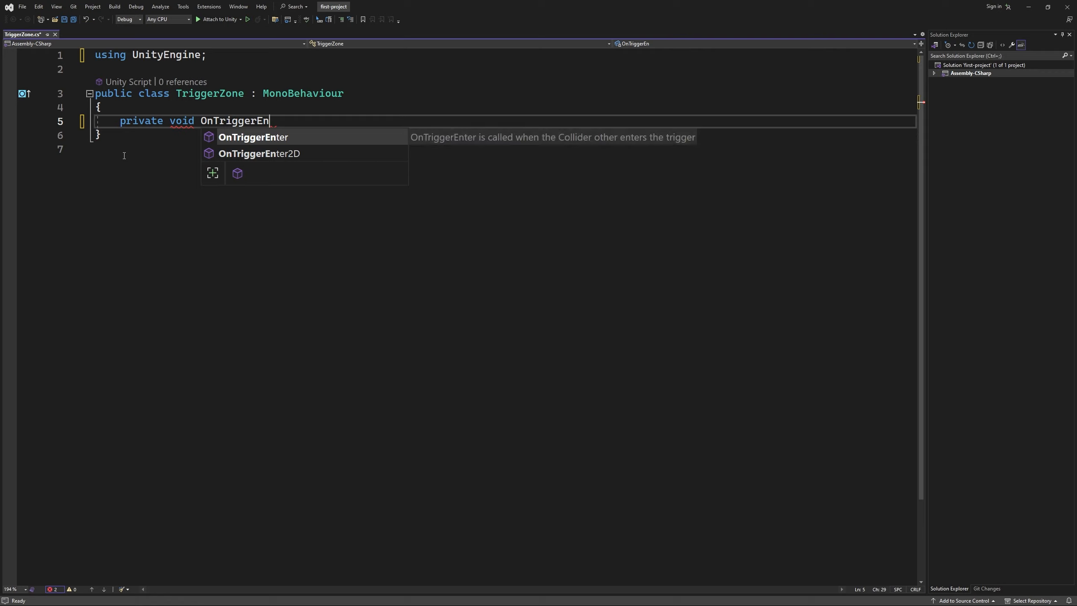
text(ter)
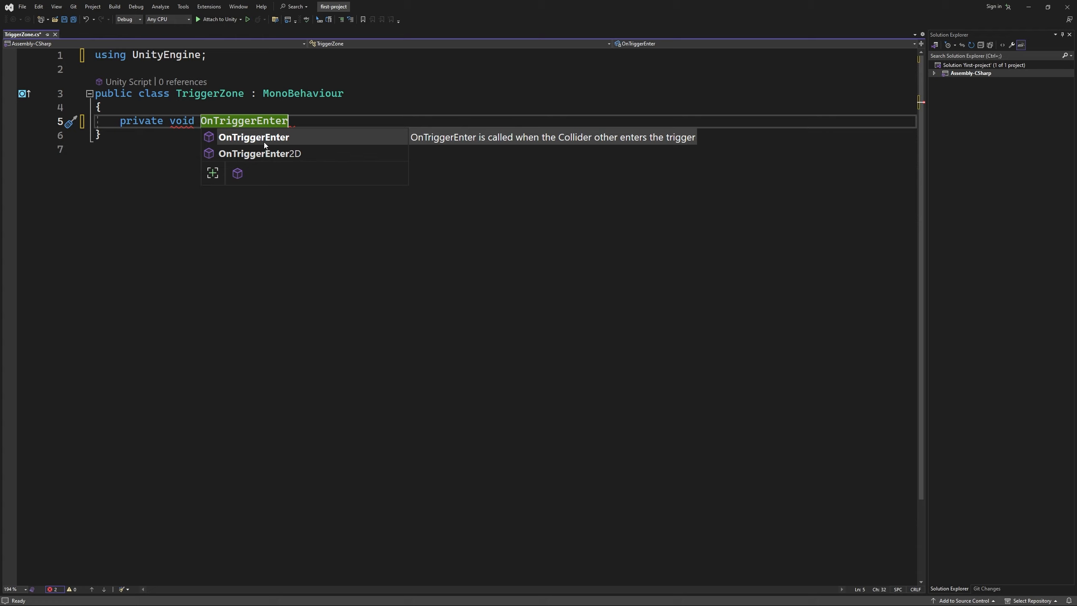
key(Tab)
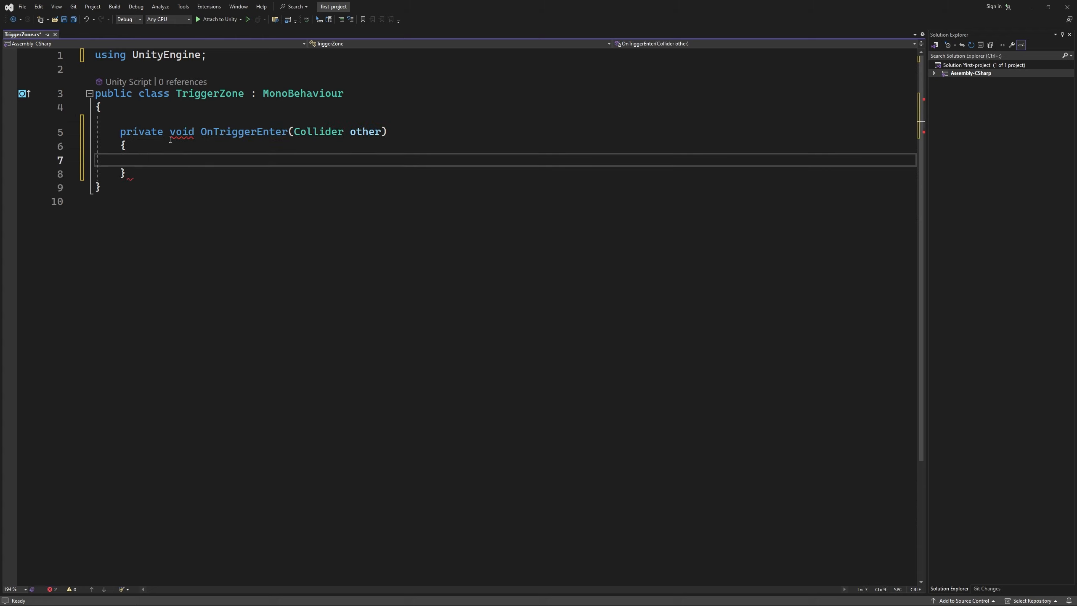
click(104, 120)
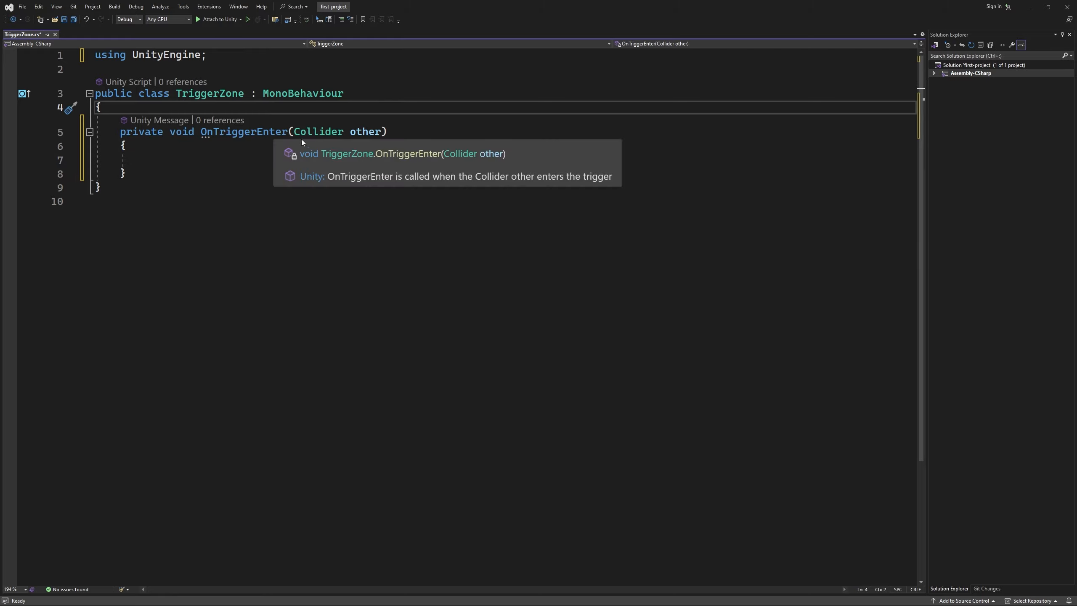
drag(382, 131, 291, 132)
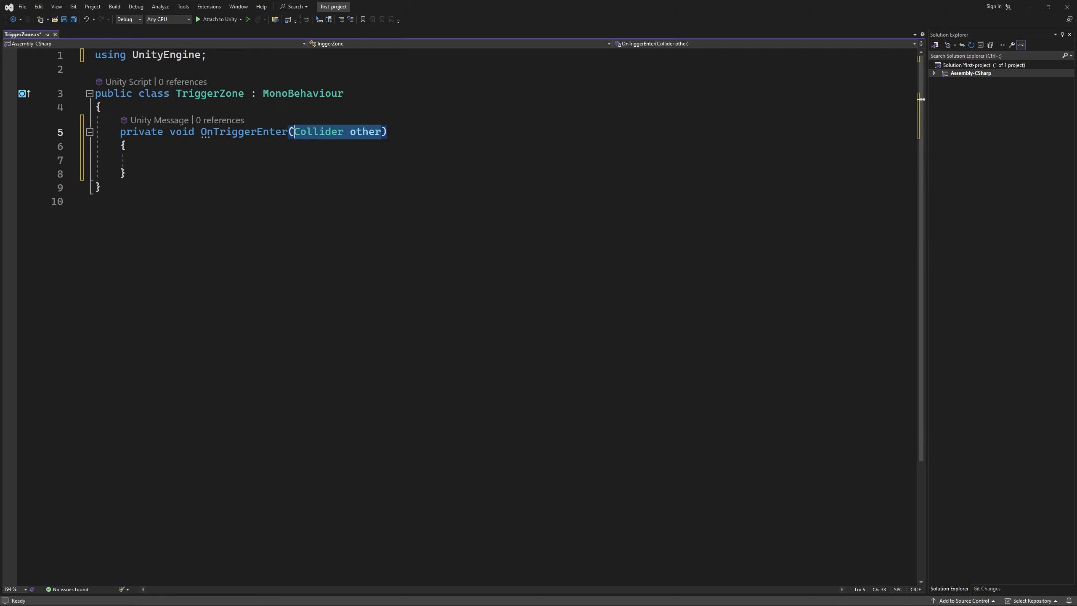
click(295, 133)
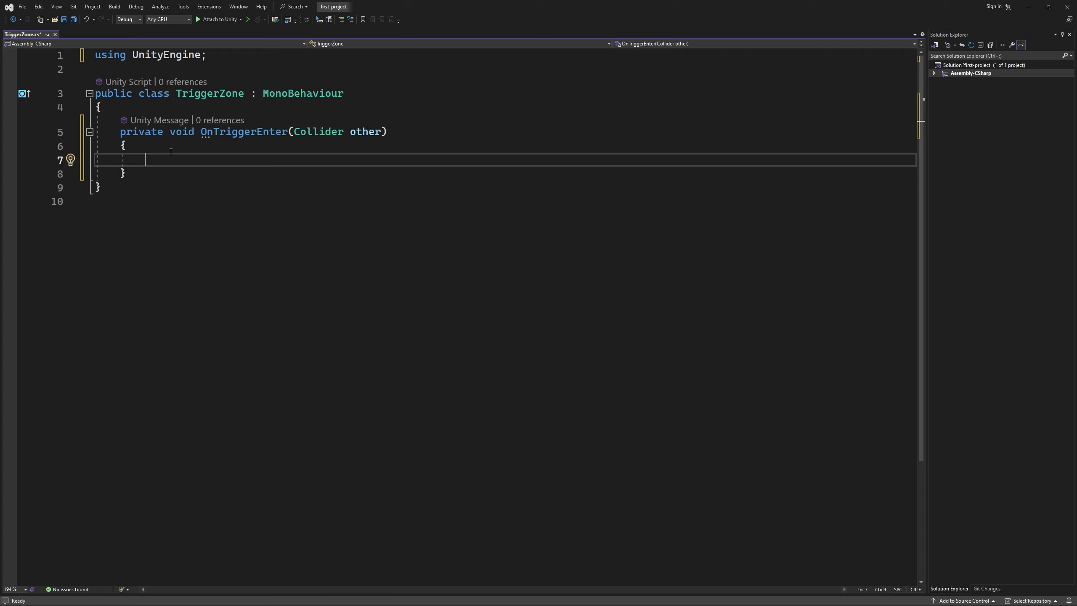
key(shift+Home)
click(174, 162)
drag(379, 130, 294, 132)
click(293, 132)
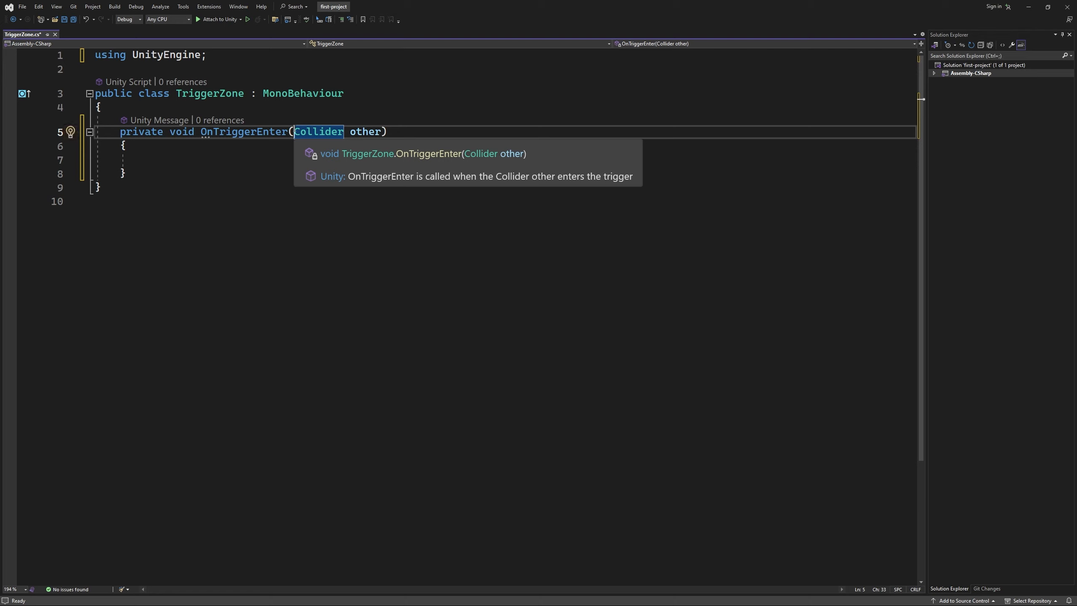
Add the statement print(other.name); to the body of OnTriggerEnter and save the TriggerZone script.
click(205, 161)
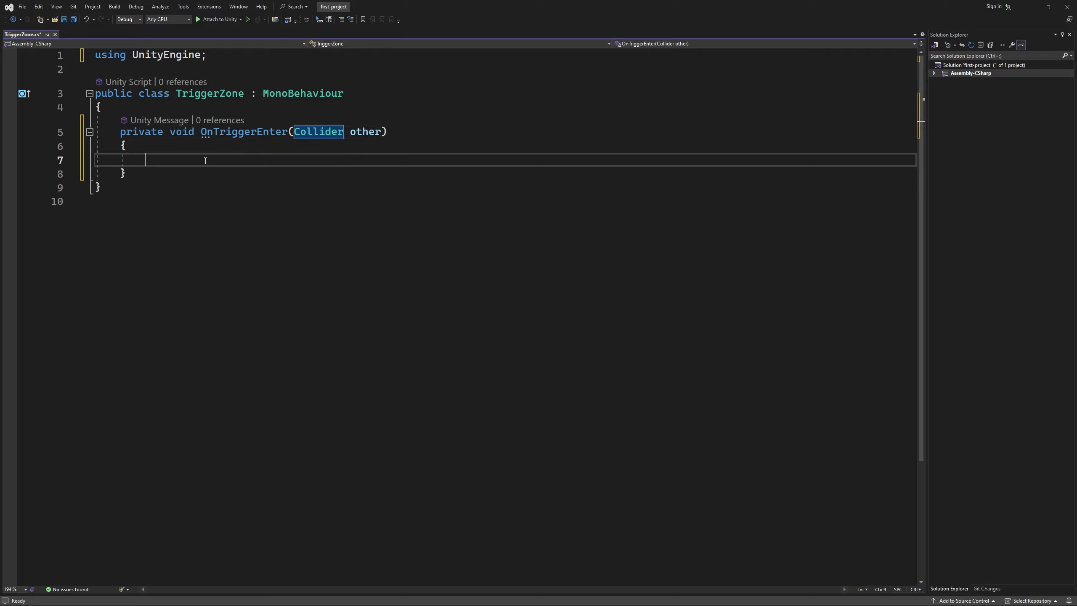
text(print)
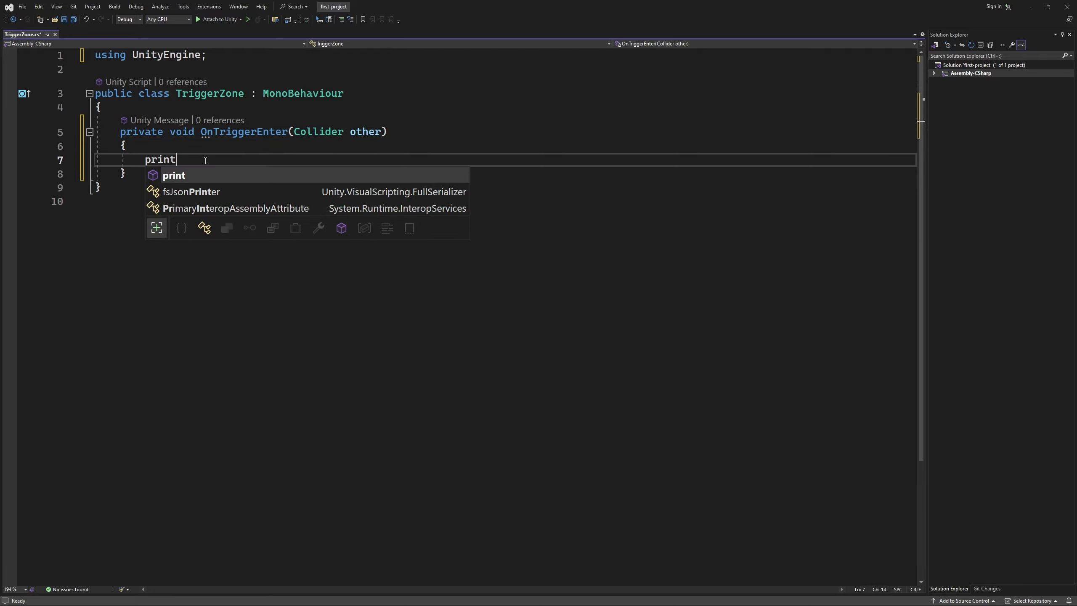
text((other.name)
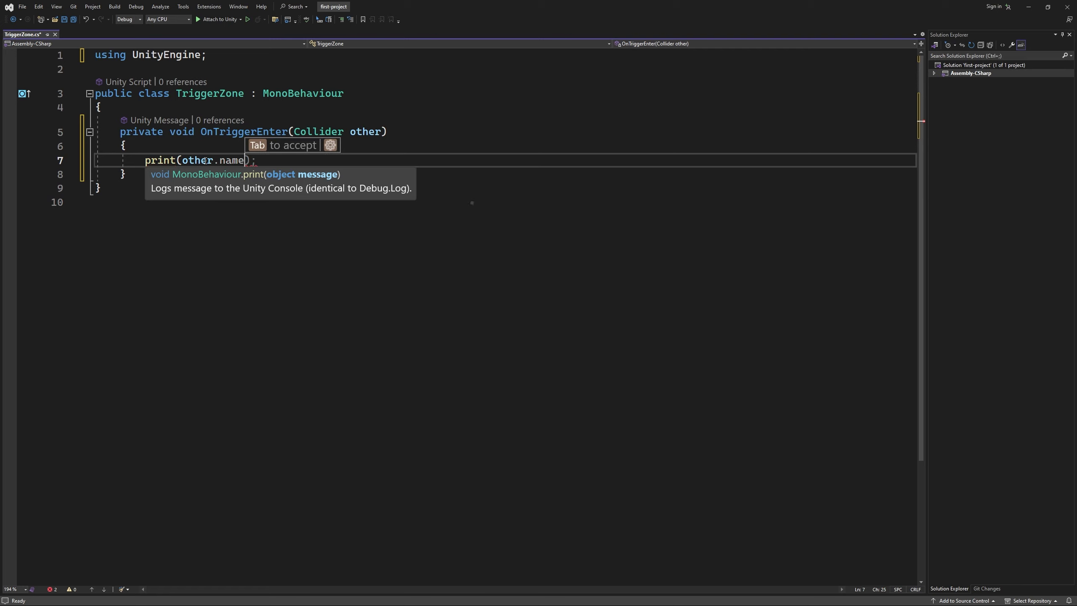
key(Tab)
key(Tab)
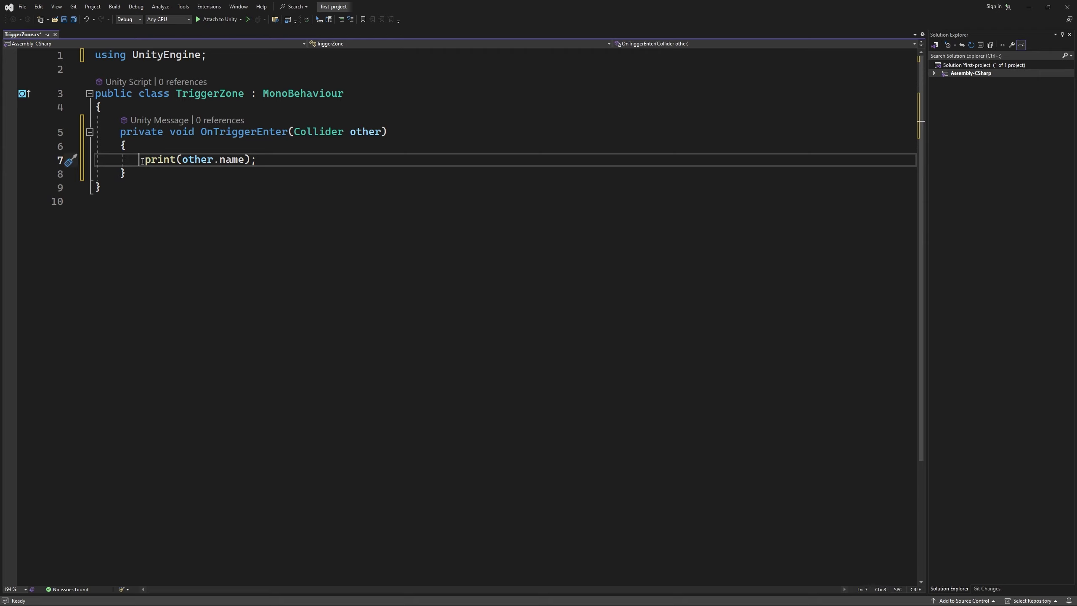
drag(142, 160, 257, 159)
click(291, 160)
key(ctrl+s)
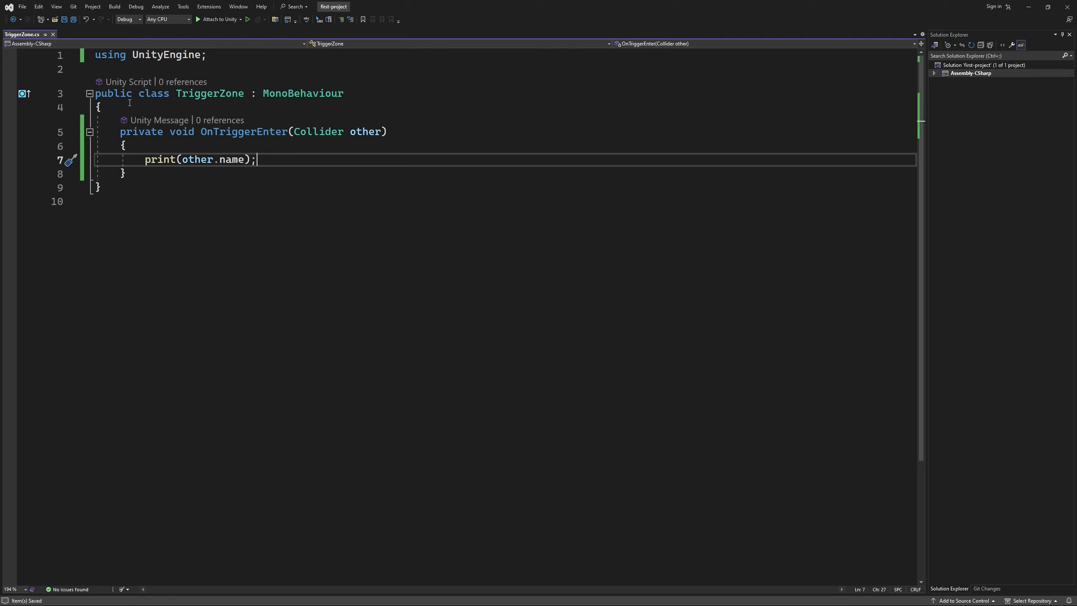
click(22, 7)
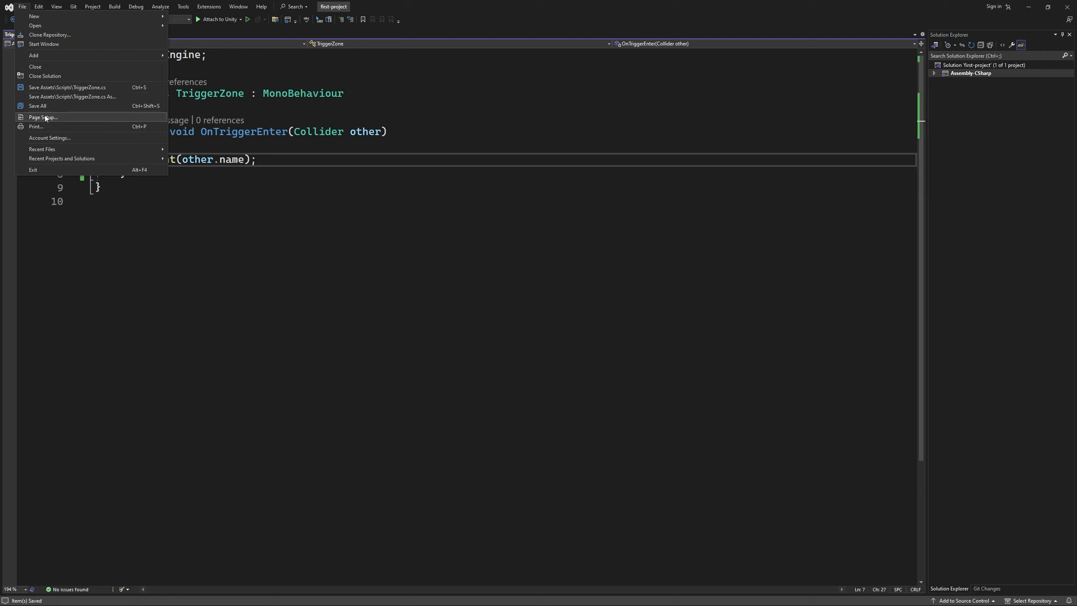
click(248, 188)
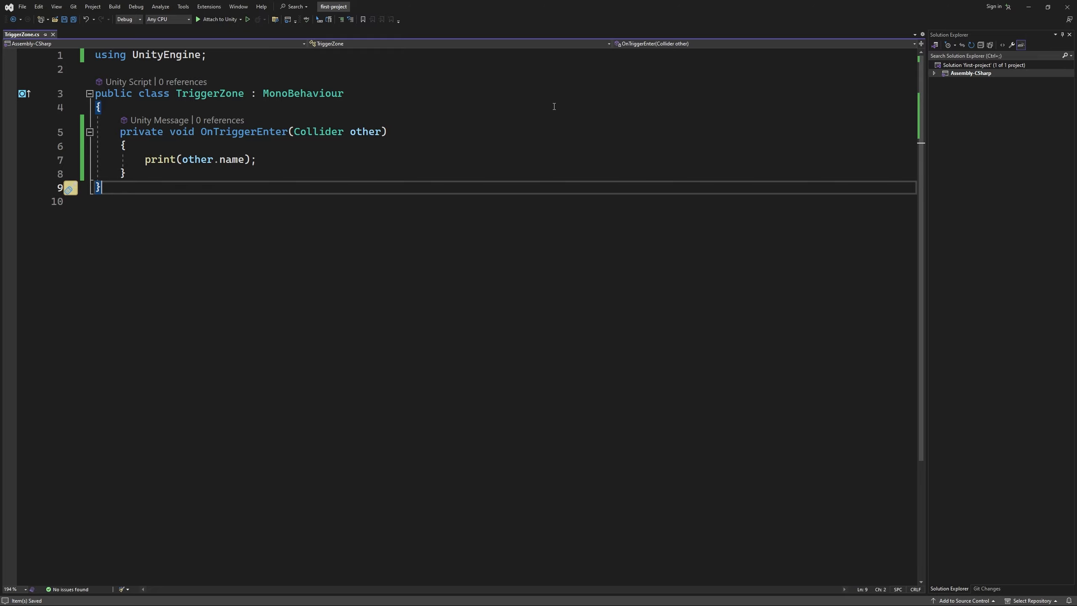
Switch back to Unity, run the scene with the Trigger object selected, and pause it after the ball has rolled through the wall.
click(1028, 6)
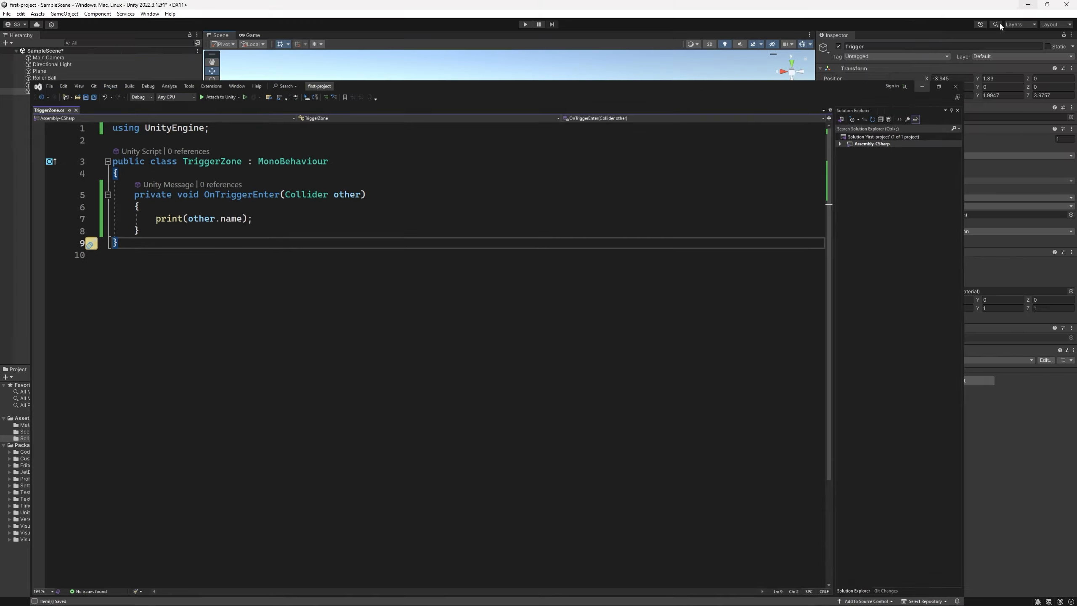
click(584, 308)
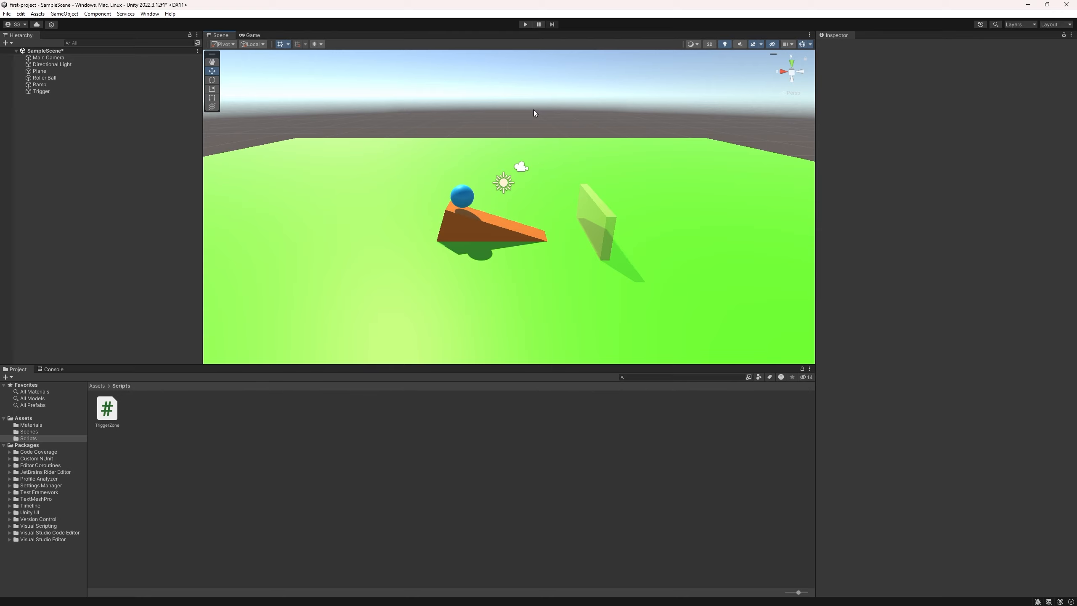
click(607, 221)
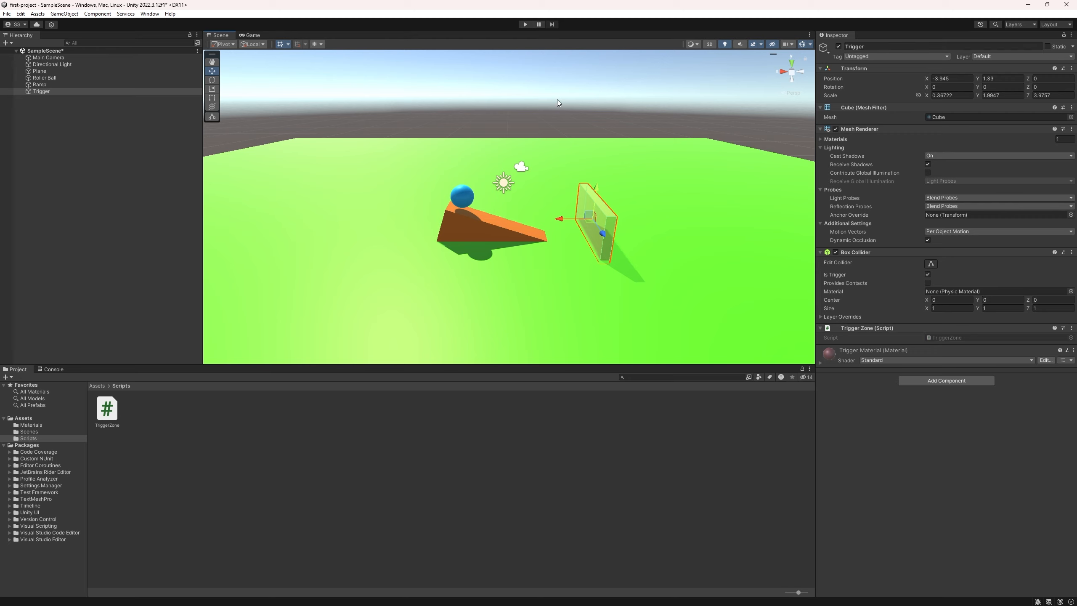
click(525, 24)
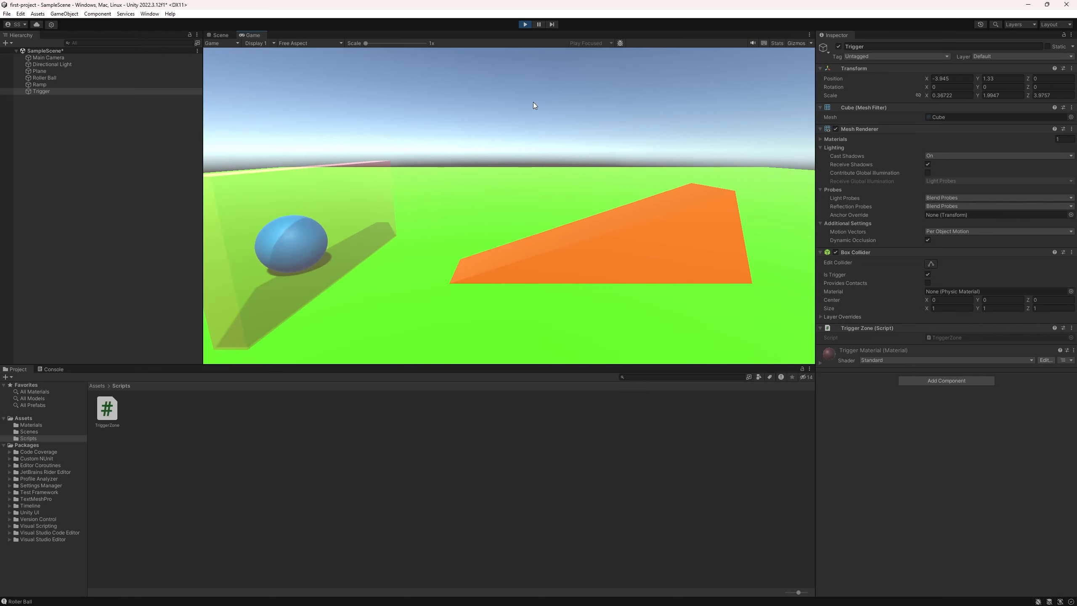
click(538, 24)
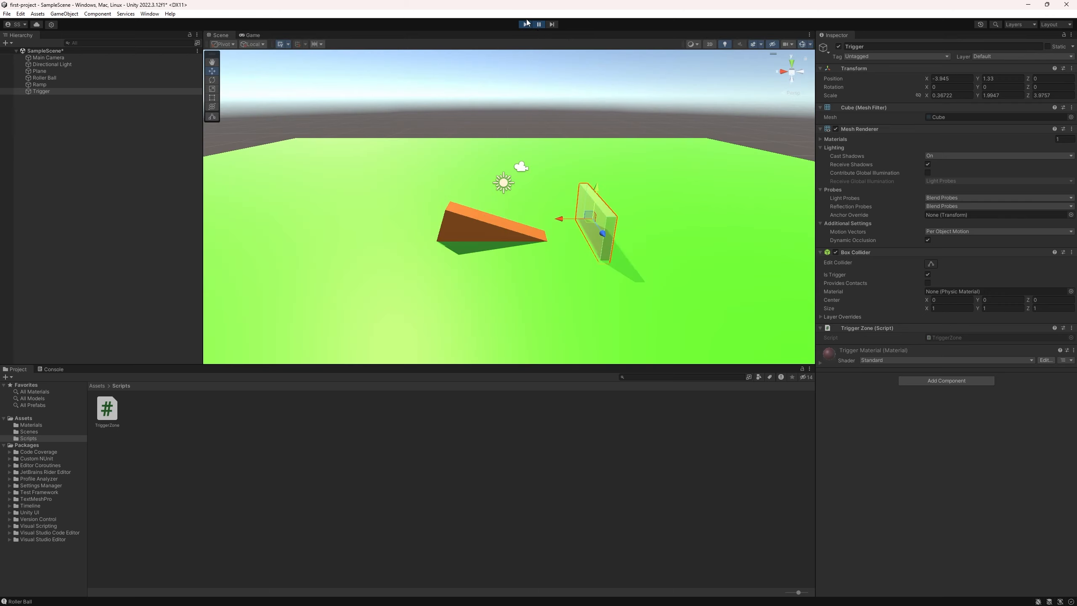
View the details of the script's logged message in the Console and select the Roller Ball object to compare its name.
scroll(647, 181, down, 5)
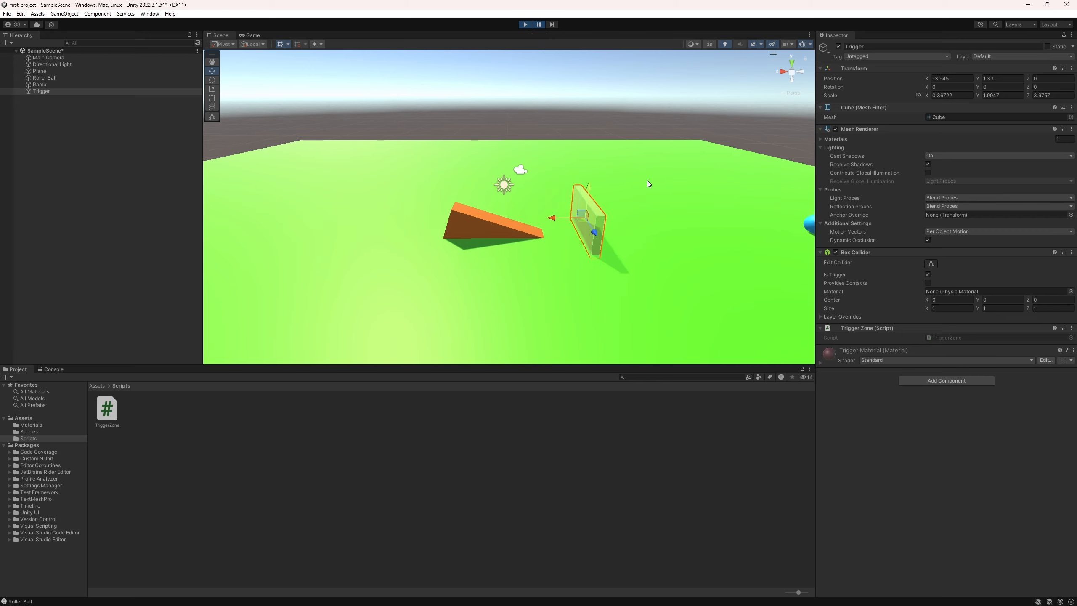
right_drag(551, 154, 439, 184)
middle_drag(439, 184, 675, 193)
scroll(479, 195, down, 4)
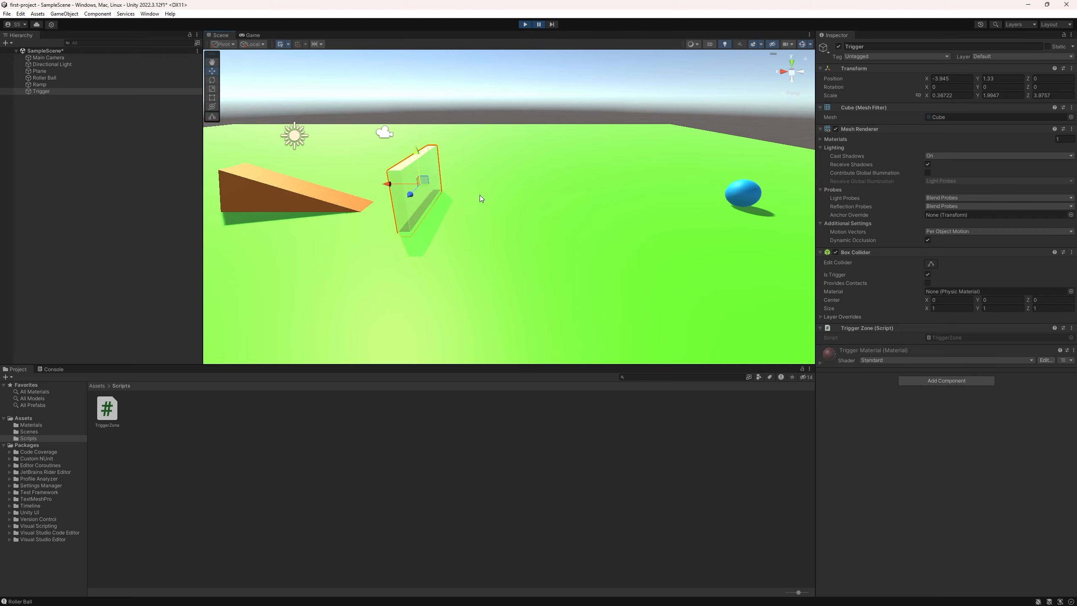
middle_drag(480, 195, 504, 183)
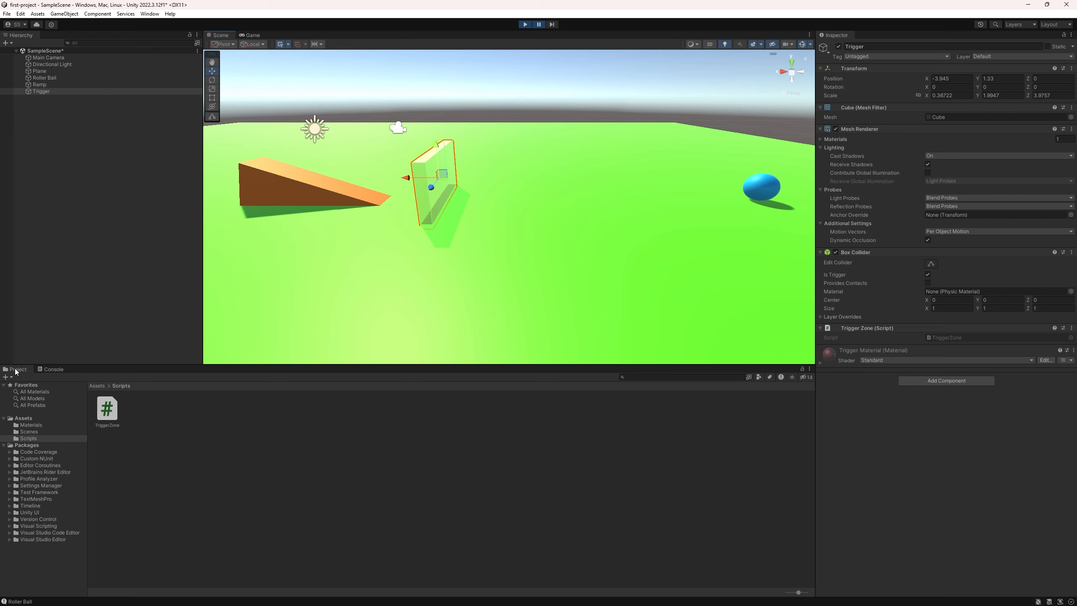
click(53, 368)
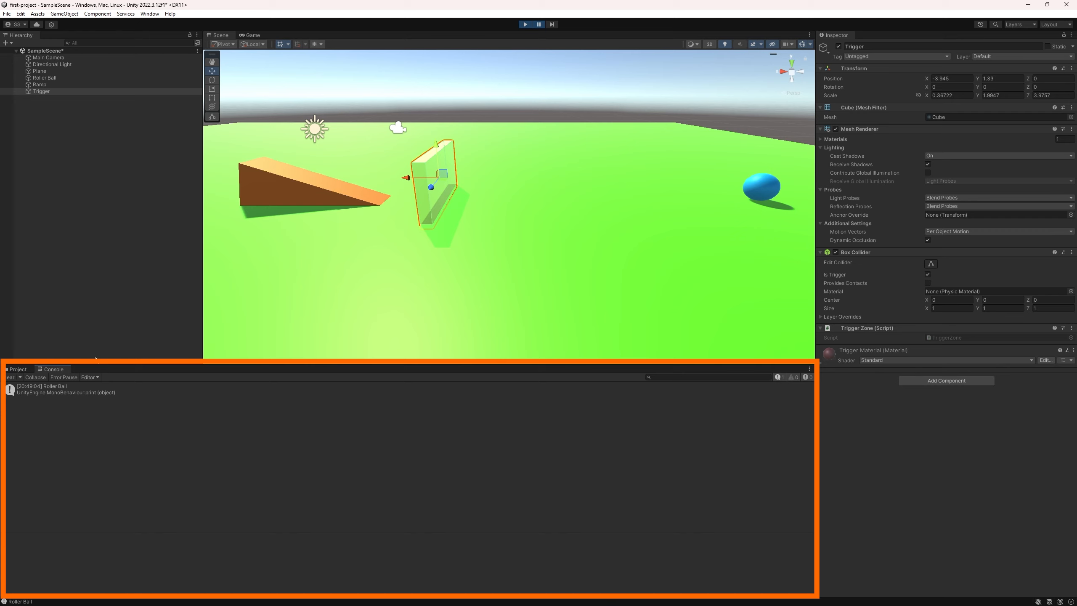
click(49, 391)
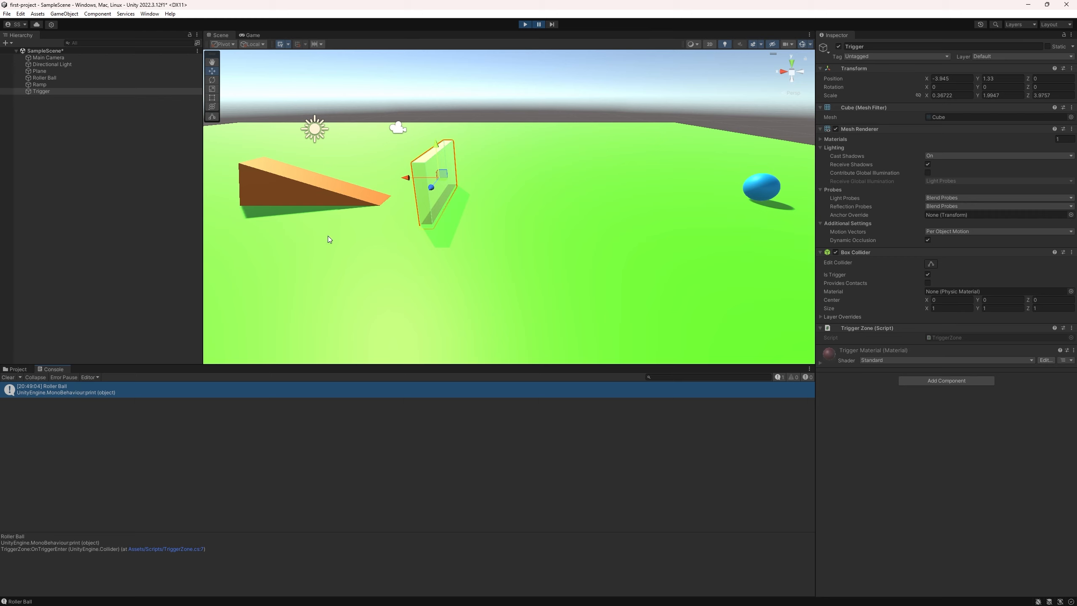
click(50, 78)
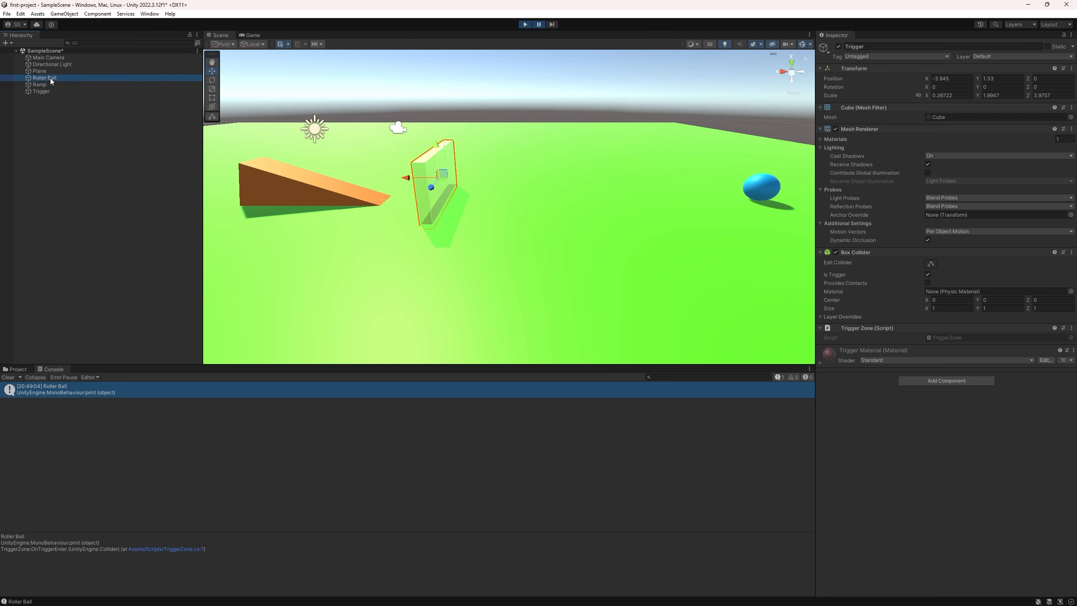
middle_drag(777, 203, 551, 131)
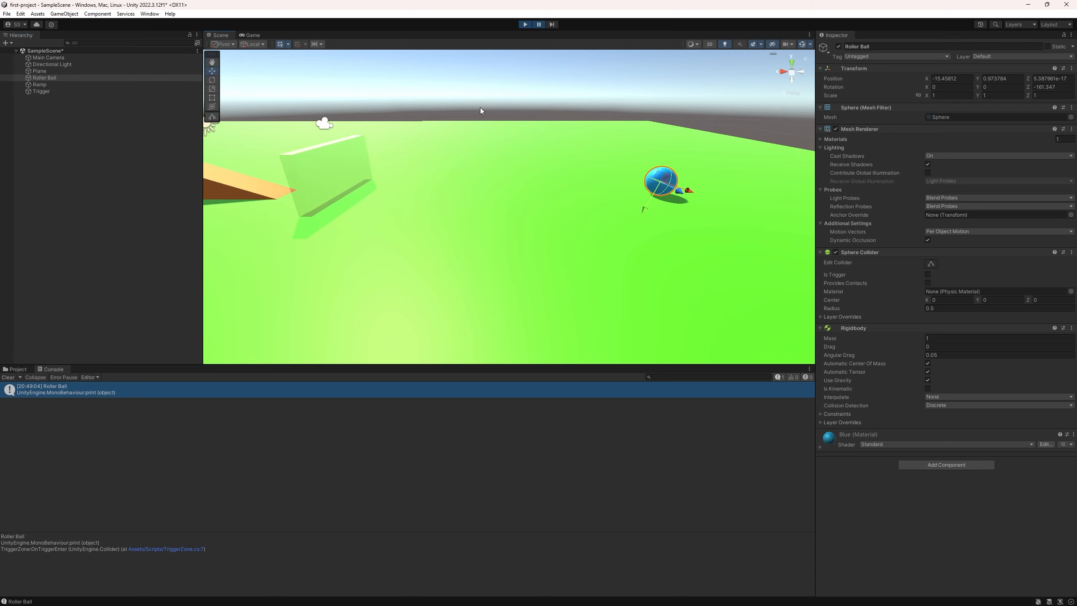
Select the Trigger wall in the scene, then stop the running scene and clear the selection.
click(329, 163)
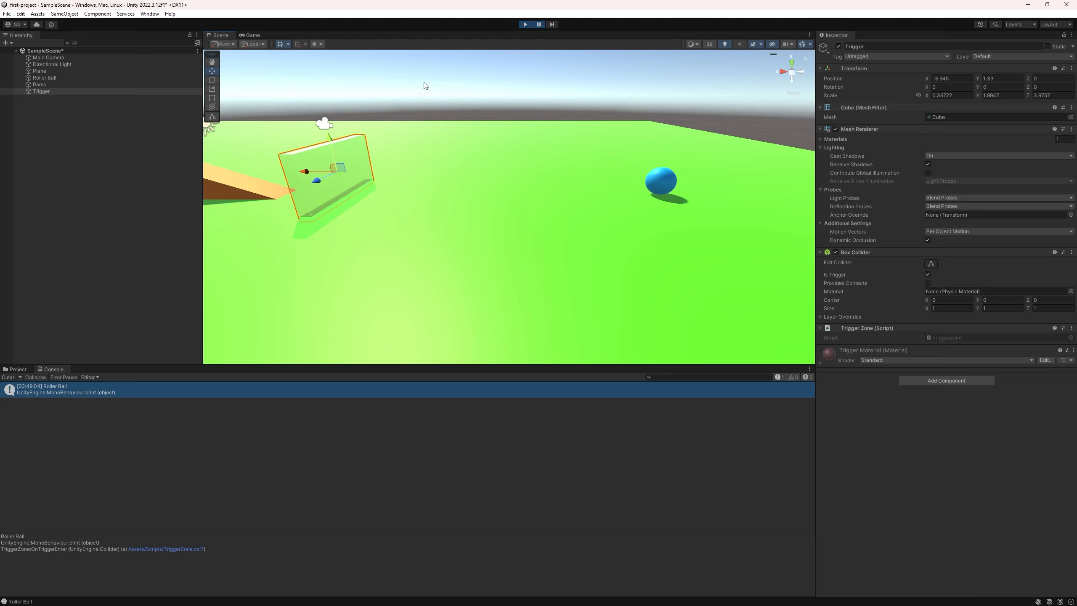
middle_drag(438, 87, 535, 95)
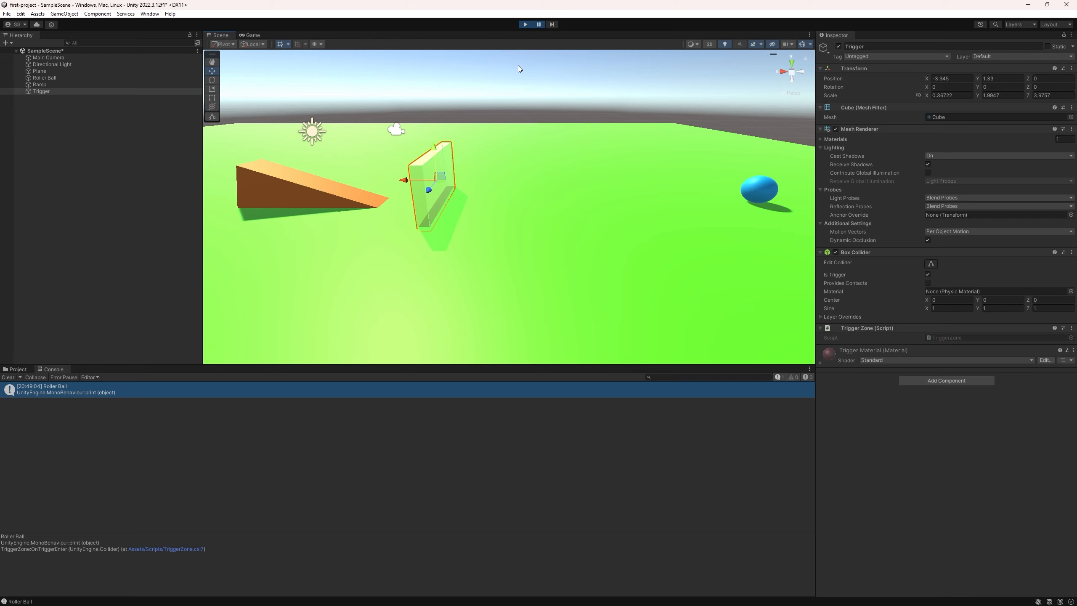
click(525, 24)
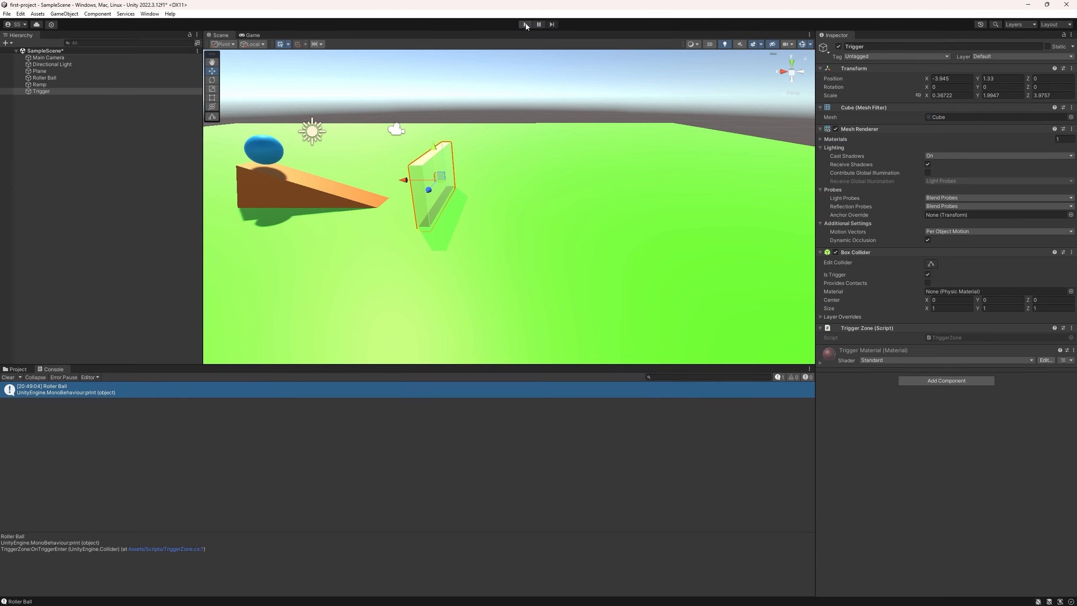
click(502, 78)
Move the Roller Ball above the high end of the ramp by setting its position to X 2 and Y 2.5.
middle_drag(416, 90, 508, 109)
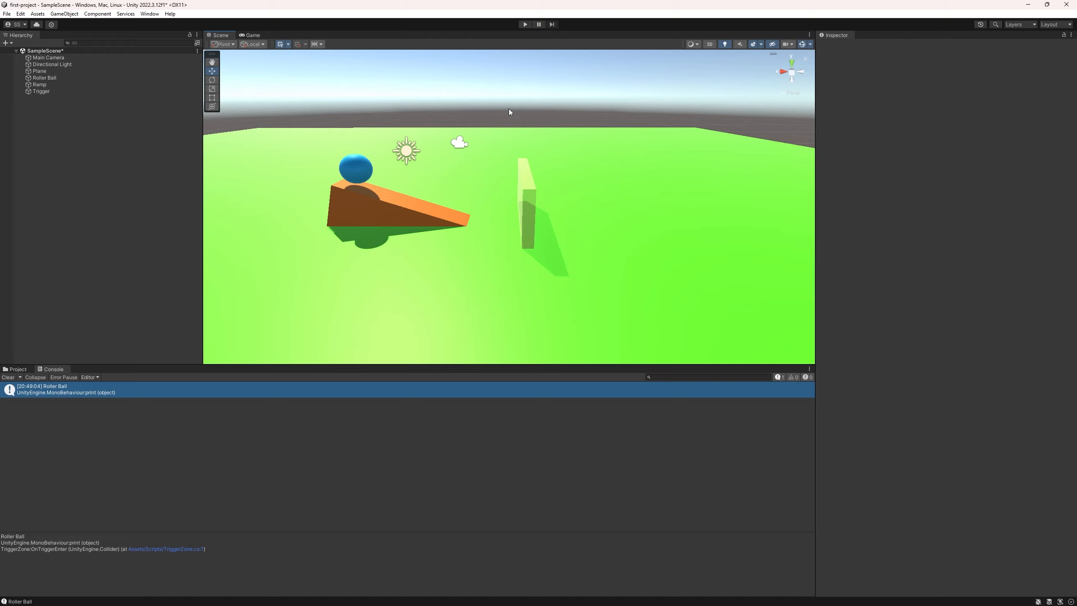
scroll(513, 147, up, 5)
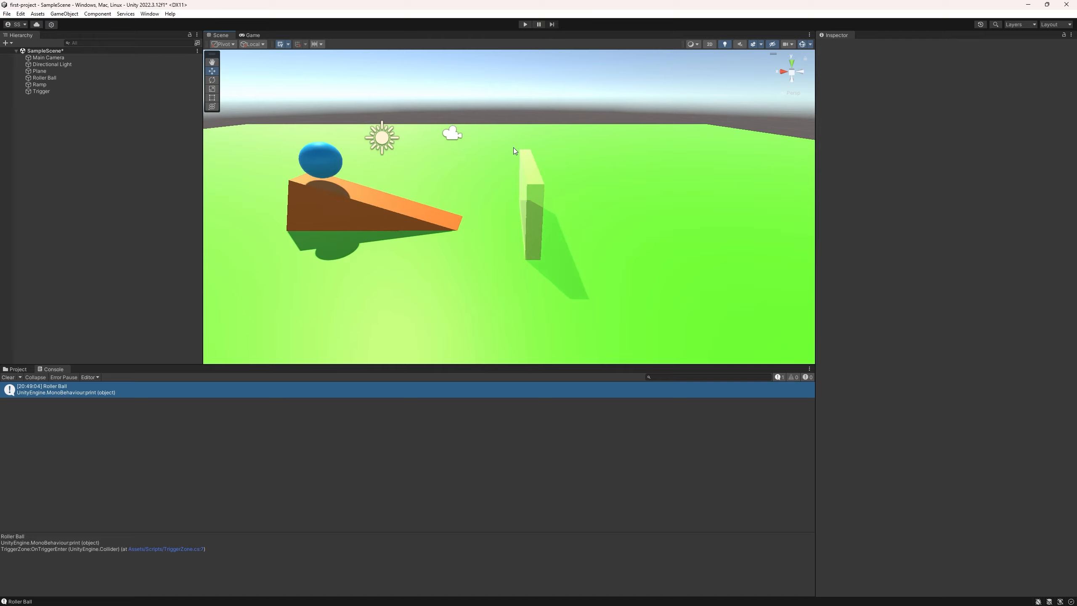
middle_drag(505, 148, 556, 138)
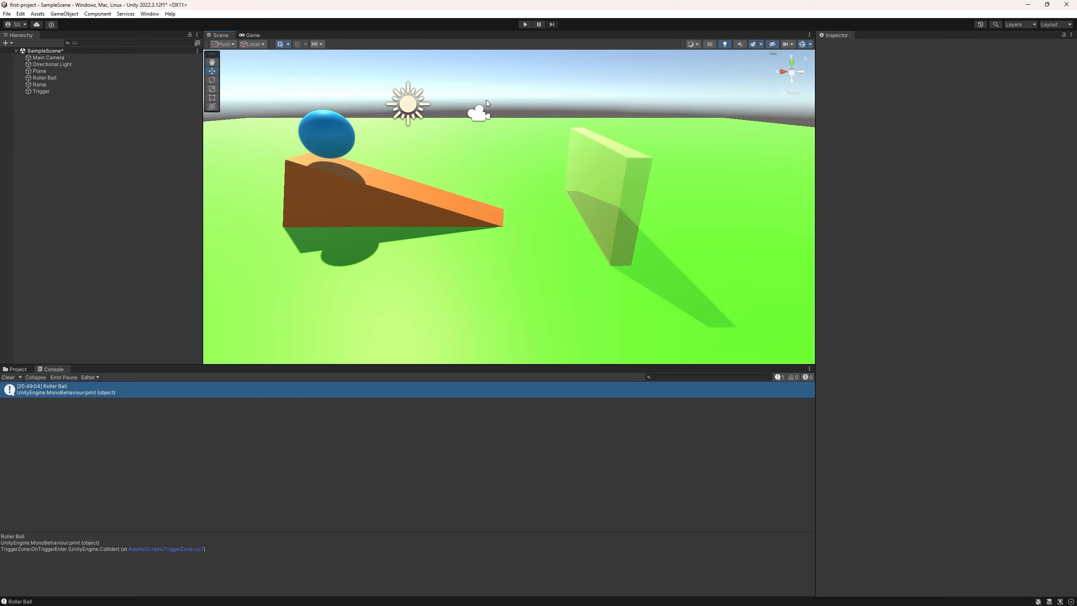
middle_drag(365, 109, 390, 145)
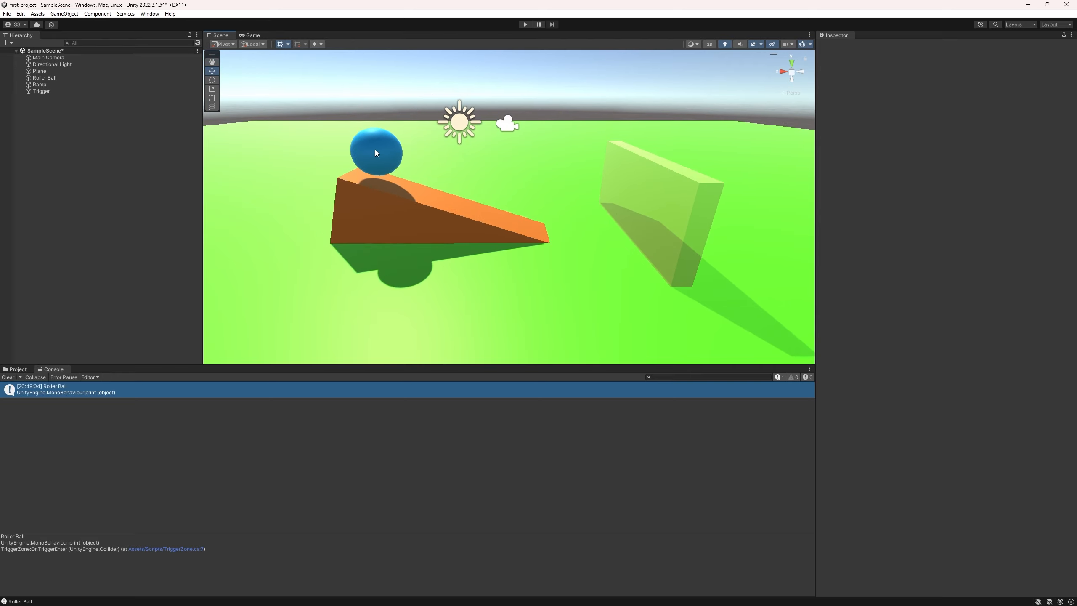
click(375, 153)
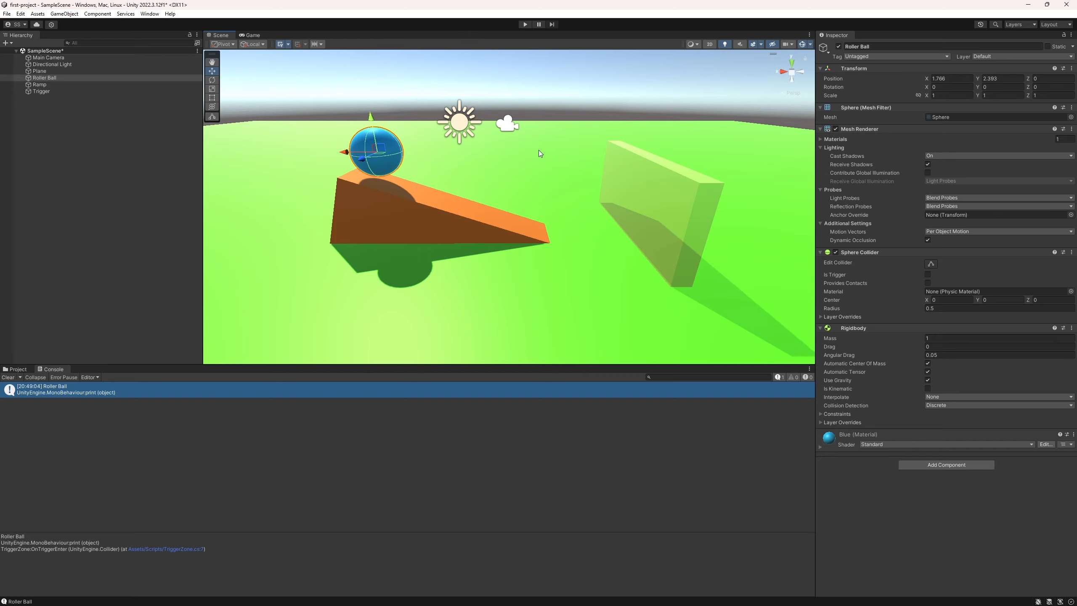
right_drag(405, 172, 433, 176)
drag(431, 171, 416, 171)
click(947, 79)
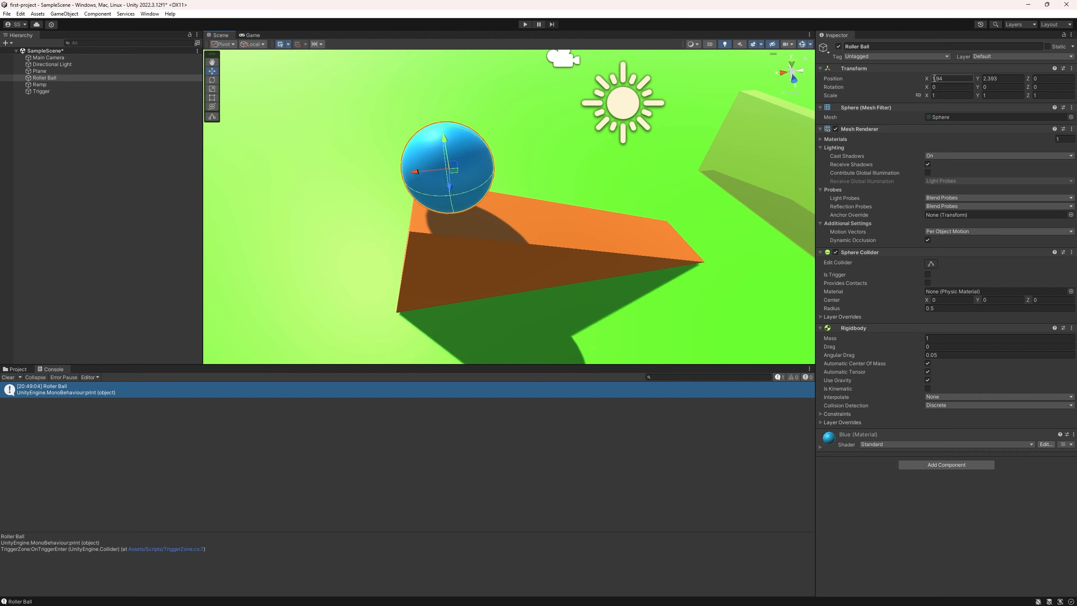
text(2)
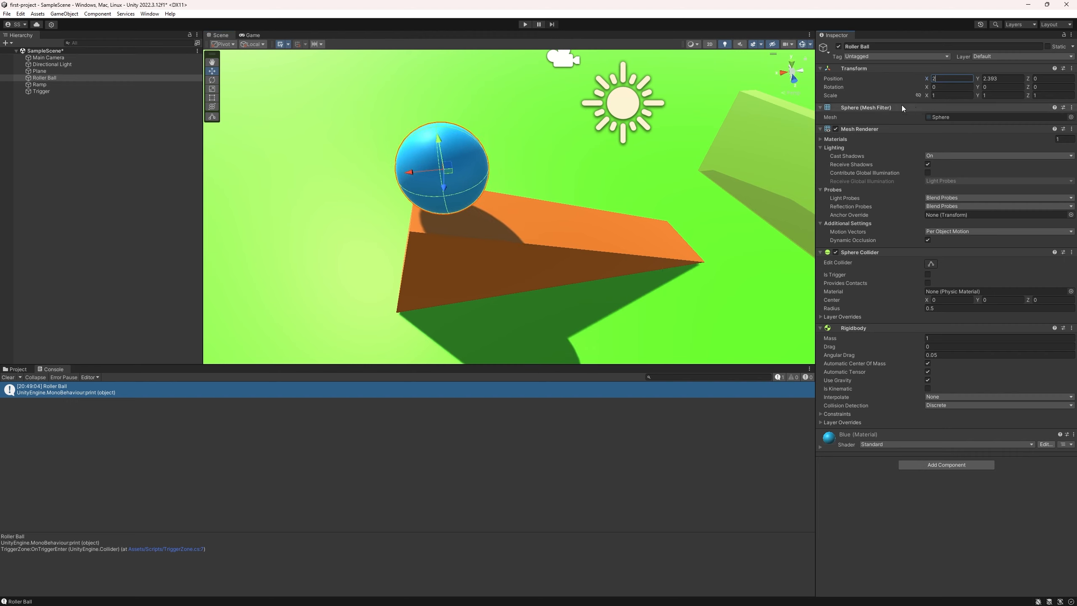
click(1008, 77)
text(2.5)
right_drag(783, 161, 769, 105)
key(s)
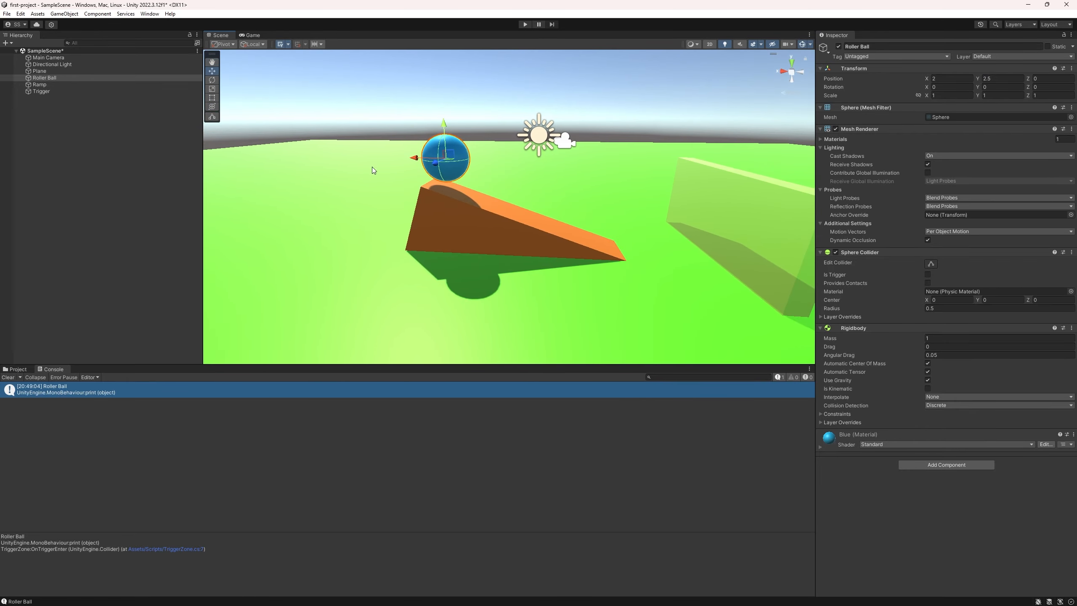
Deselect the ball and open the TriggerZone script from the project's Scripts folder in Visual Studio.
click(403, 119)
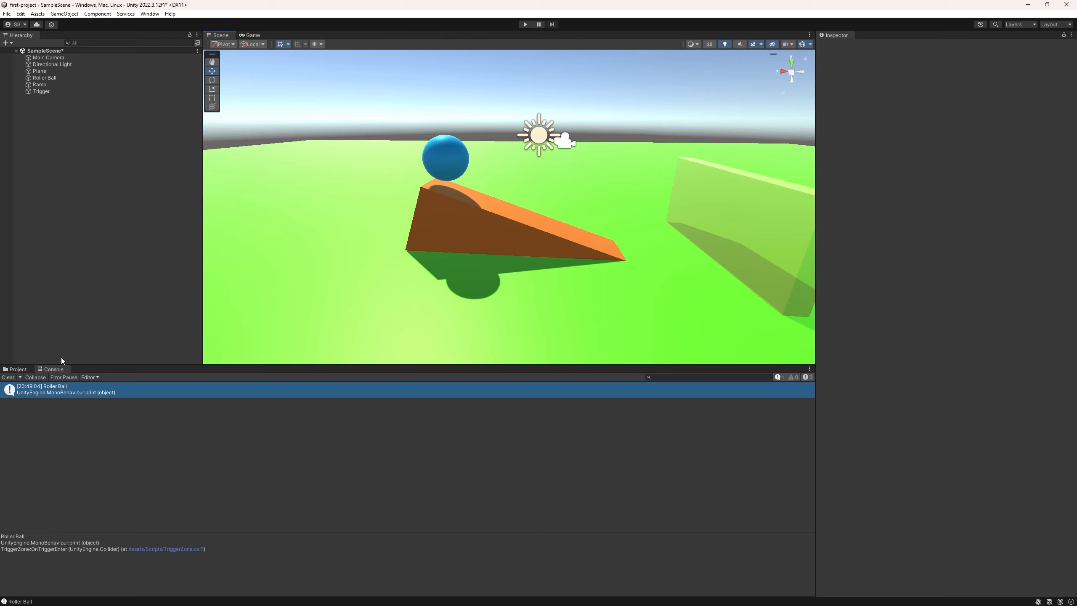
click(17, 369)
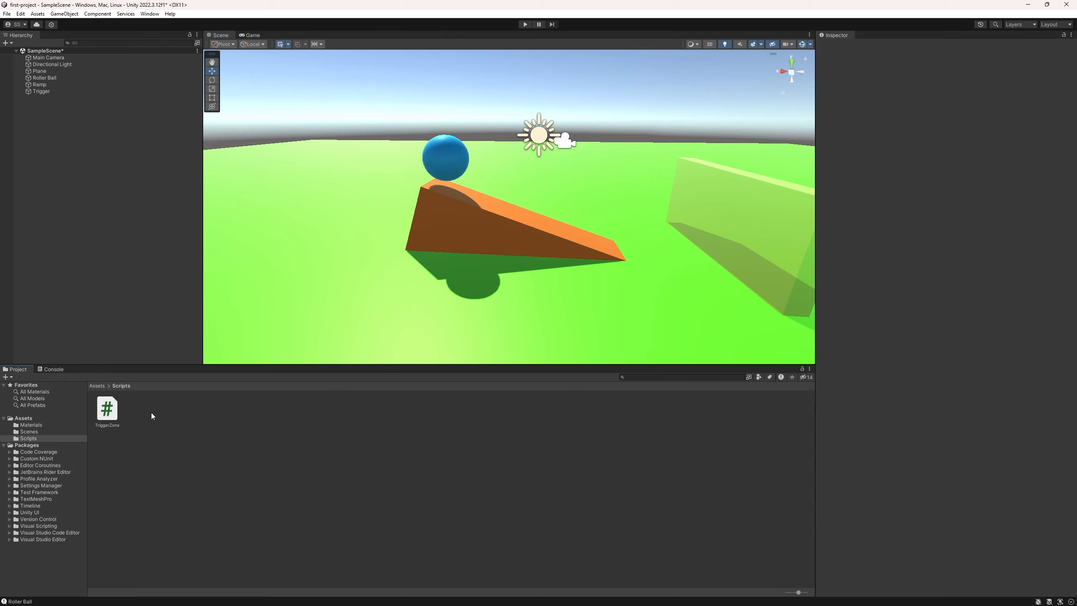
click(94, 421)
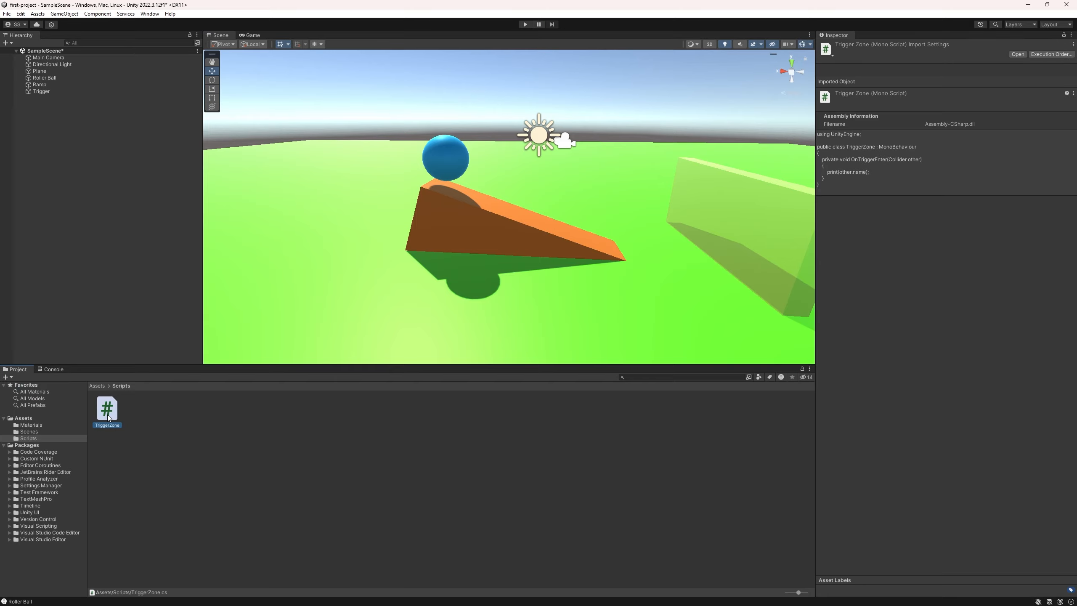
double_click(108, 413)
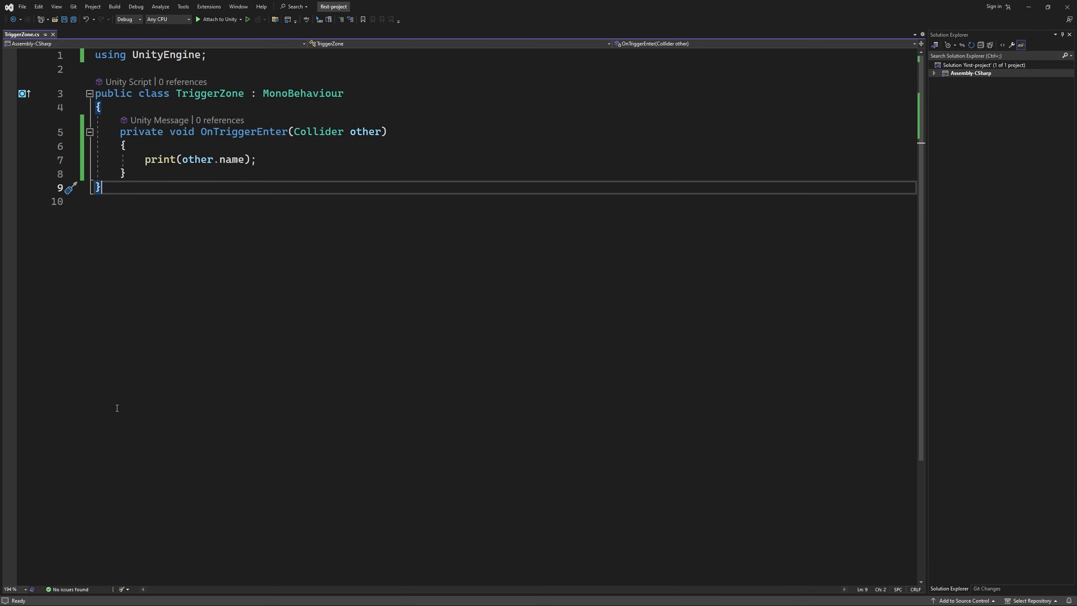
Insert the statement other.transform.position = new Vector3(transform); above the print line in OnTriggerEnter.
click(237, 149)
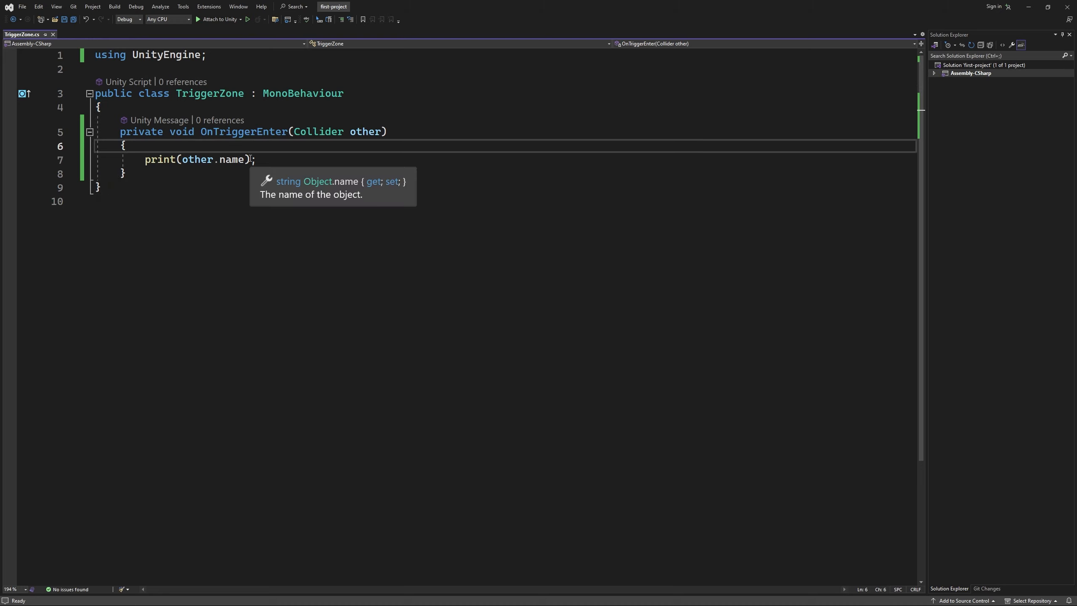
key(Return)
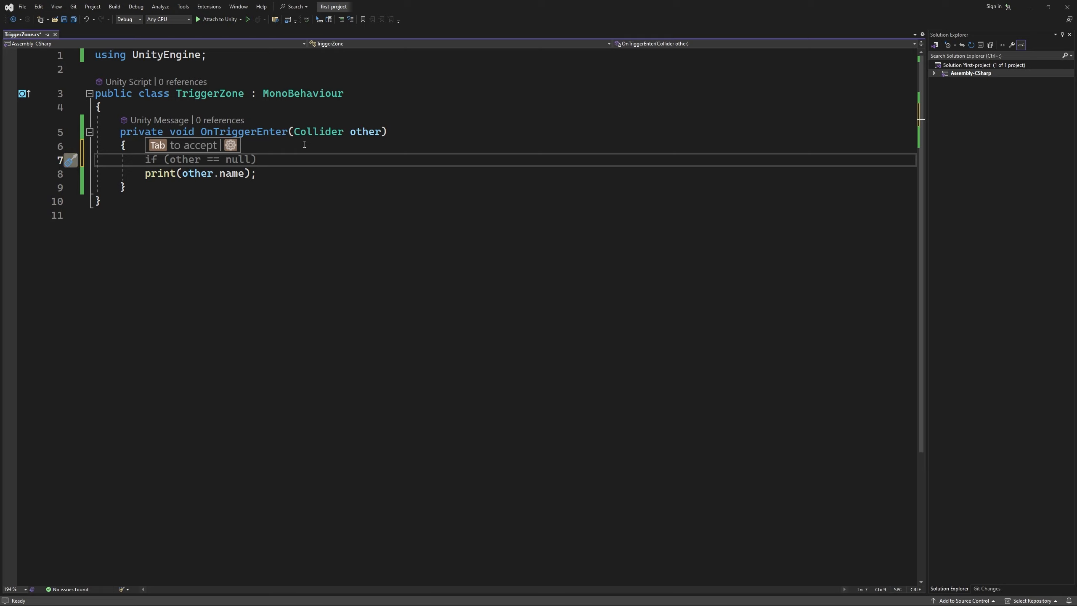
key(Up)
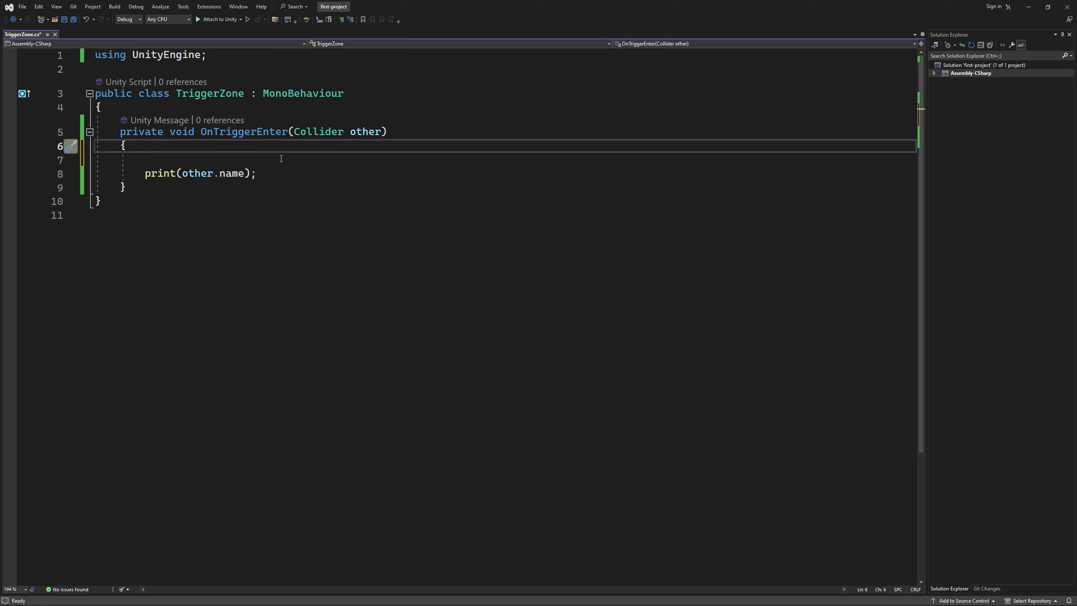
key(Down)
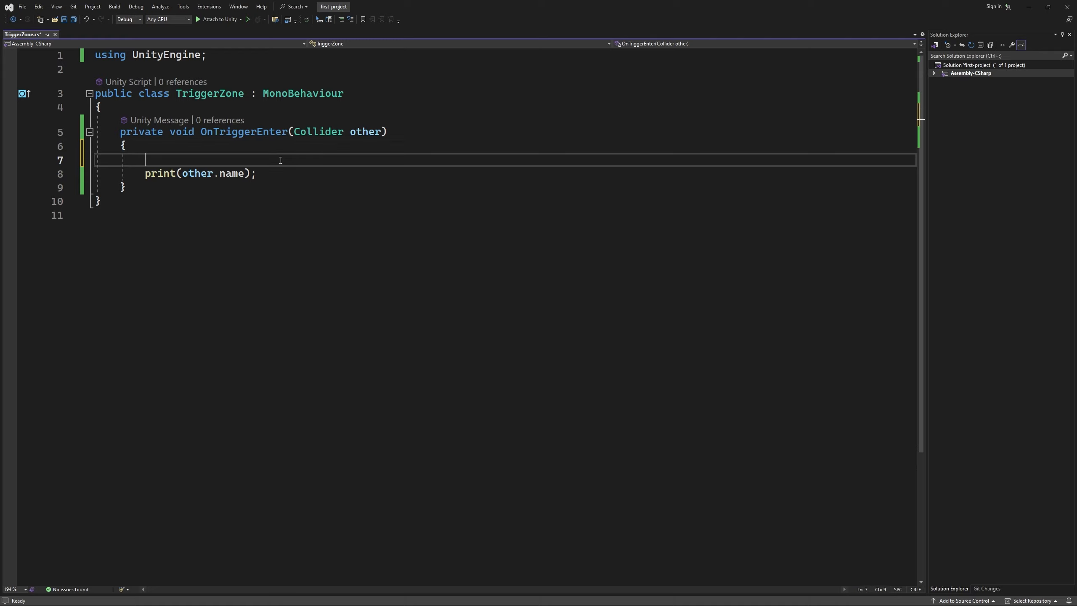
text(other)
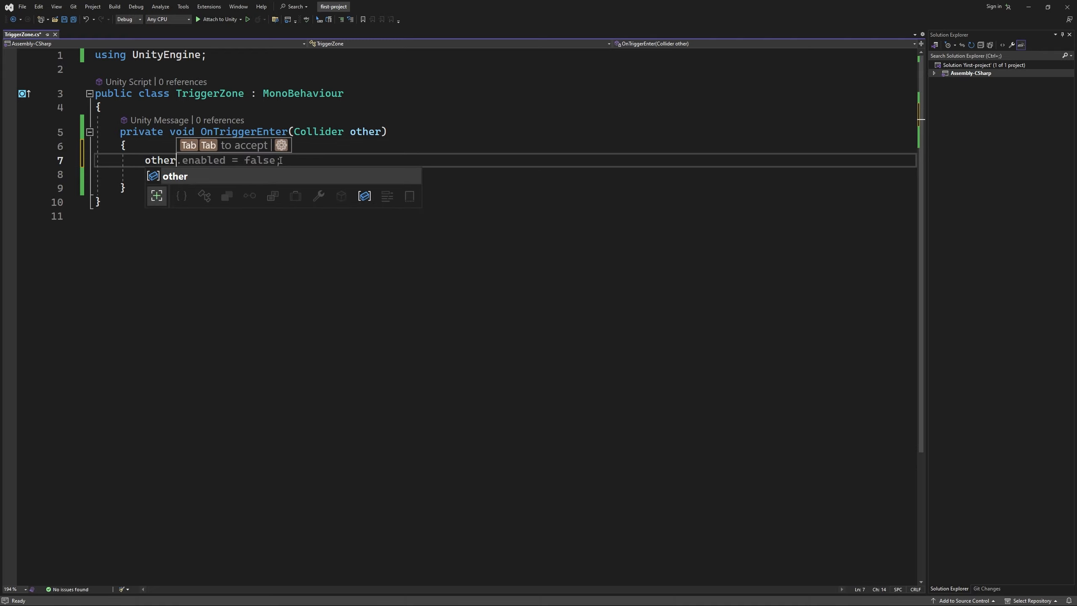
text(.tr)
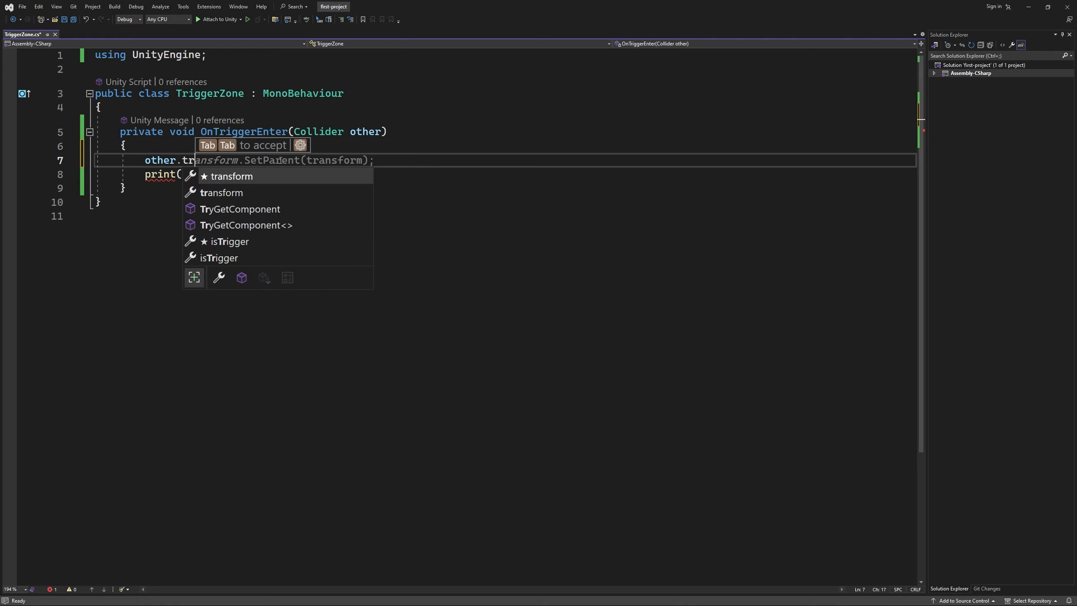
key(Tab)
text(.po)
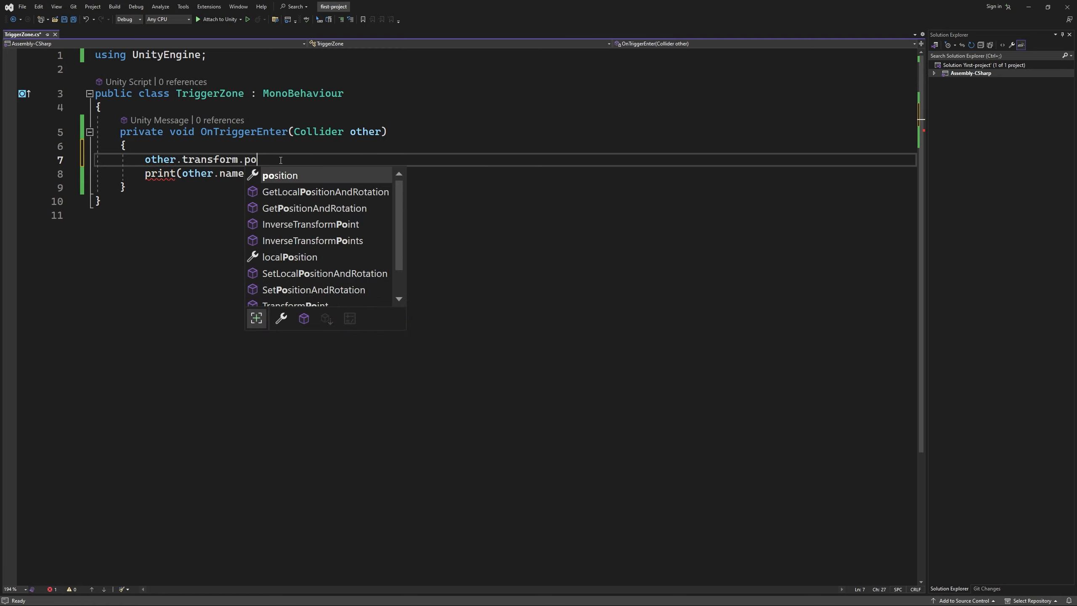
key(Tab)
text(= )
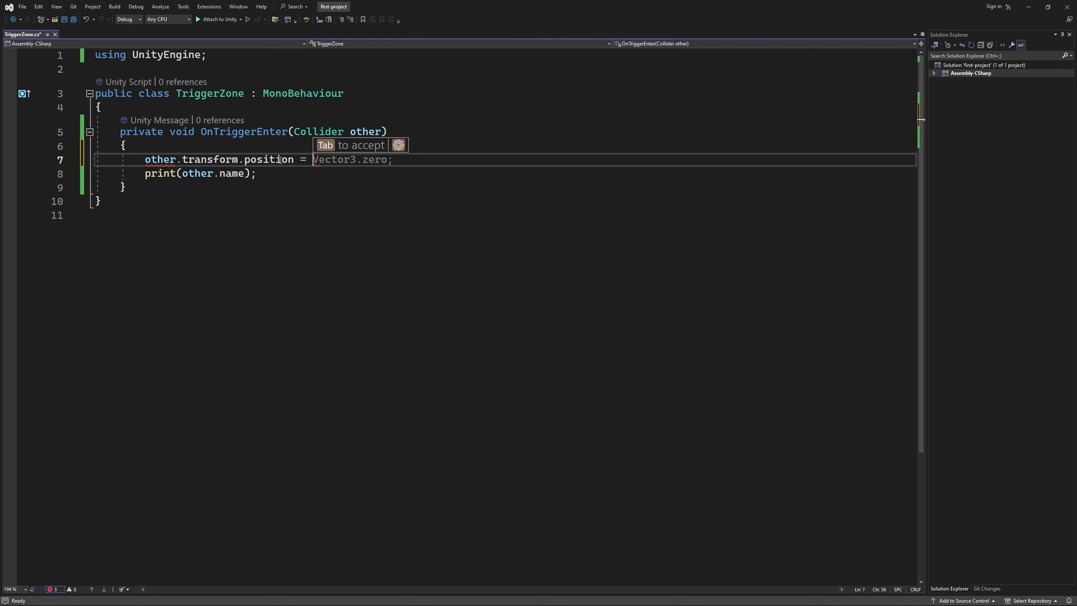
text(new Vec)
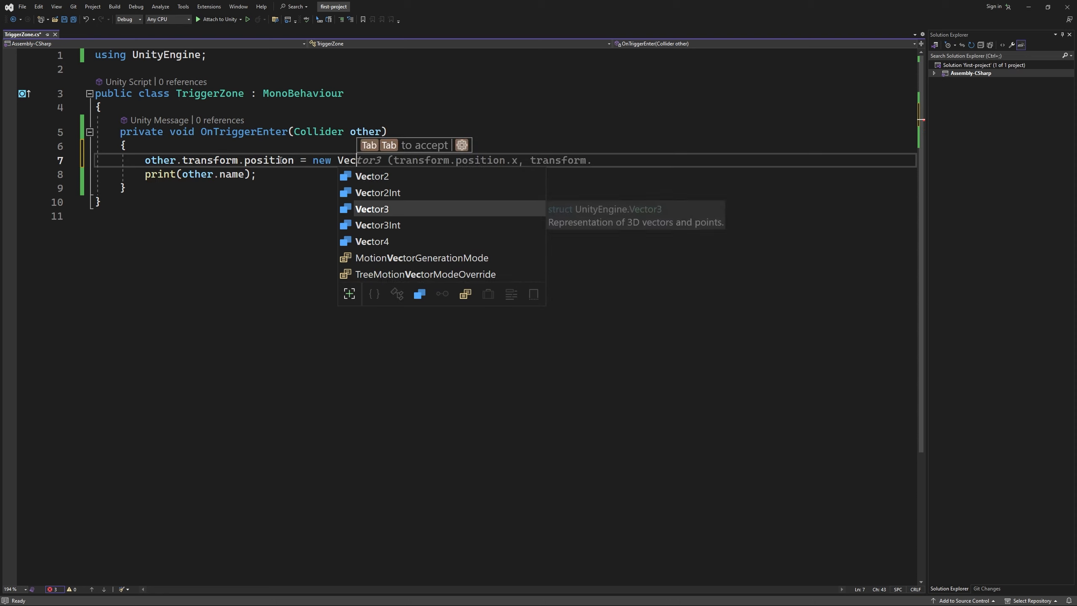
key(Tab)
text((transform))
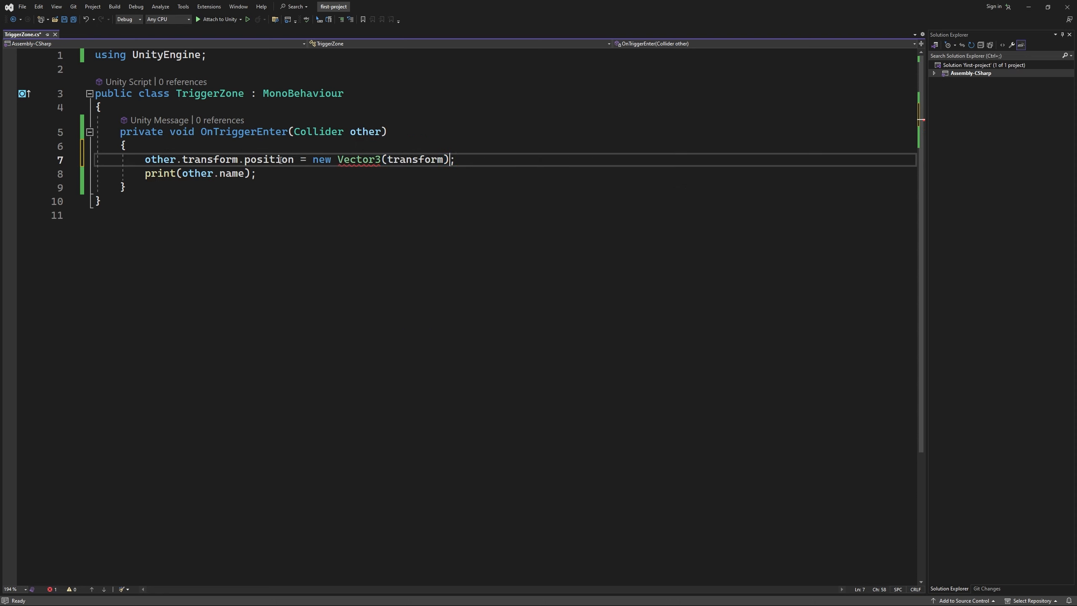
text(;)
Replace the transform argument of the new Vector3 with the coordinates 2, 2.5, 0.
key(Left)
key(Left)
key(BackSpace)
key(BackSpace)
key(BackSpace)
key(BackSpace)
key(BackSpace)
key(BackSpace)
key(BackSpace)
key(BackSpace)
key(BackSpace)
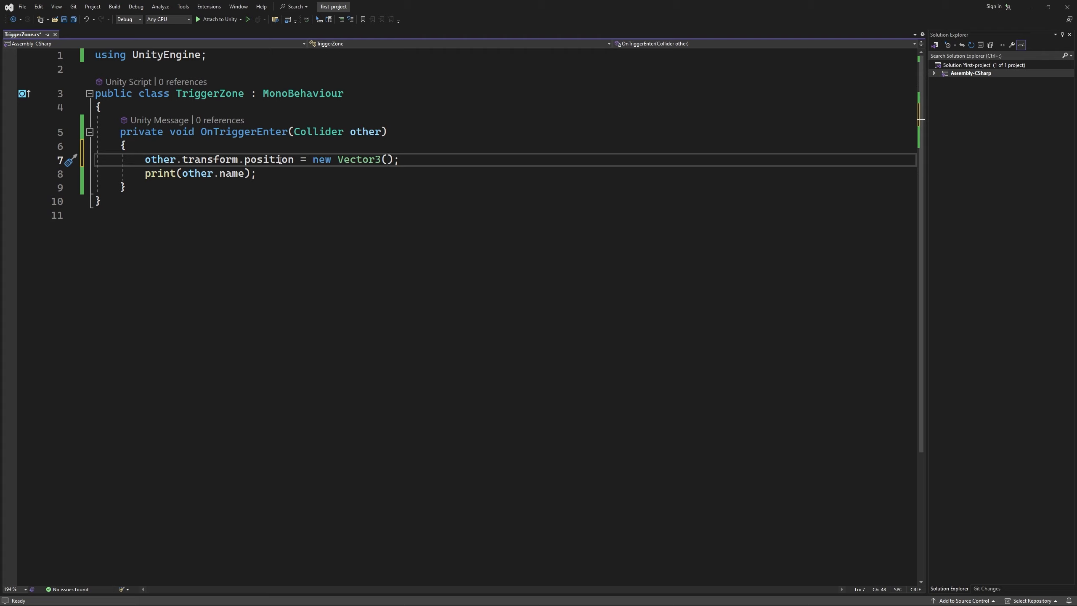
text(2, 2)
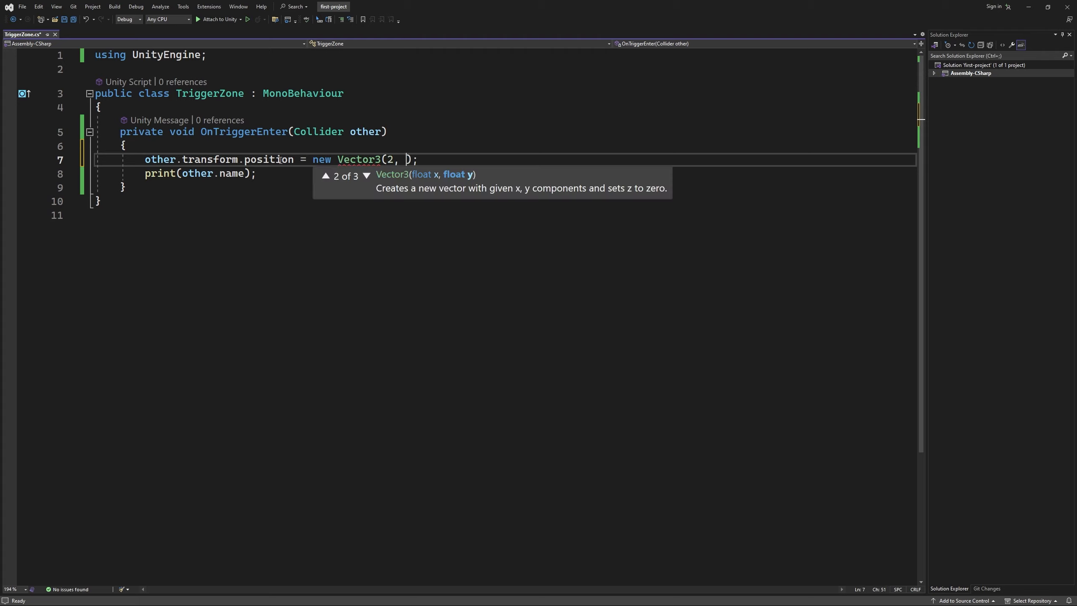
text(.5, 0)
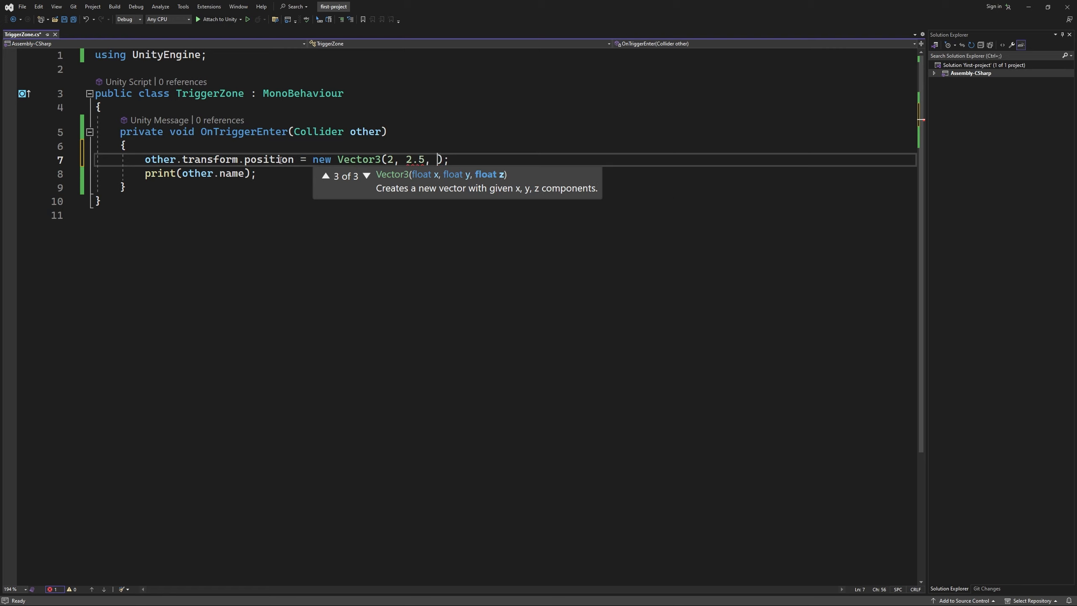
key(Right)
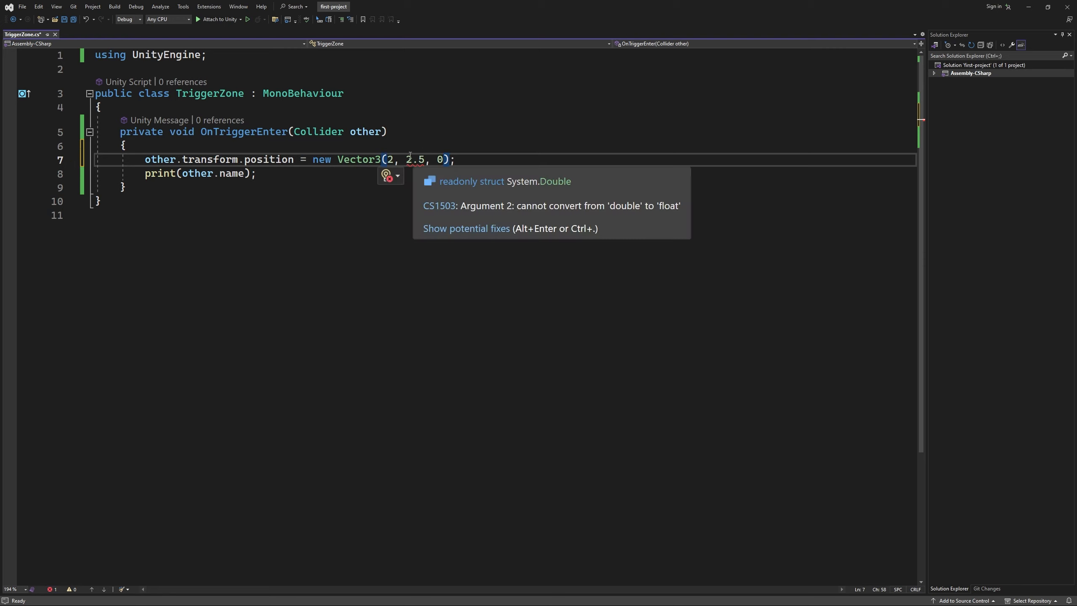
Check the error on the 2.5 argument and make it a float literal, 2.5f.
mouse_move(421, 166)
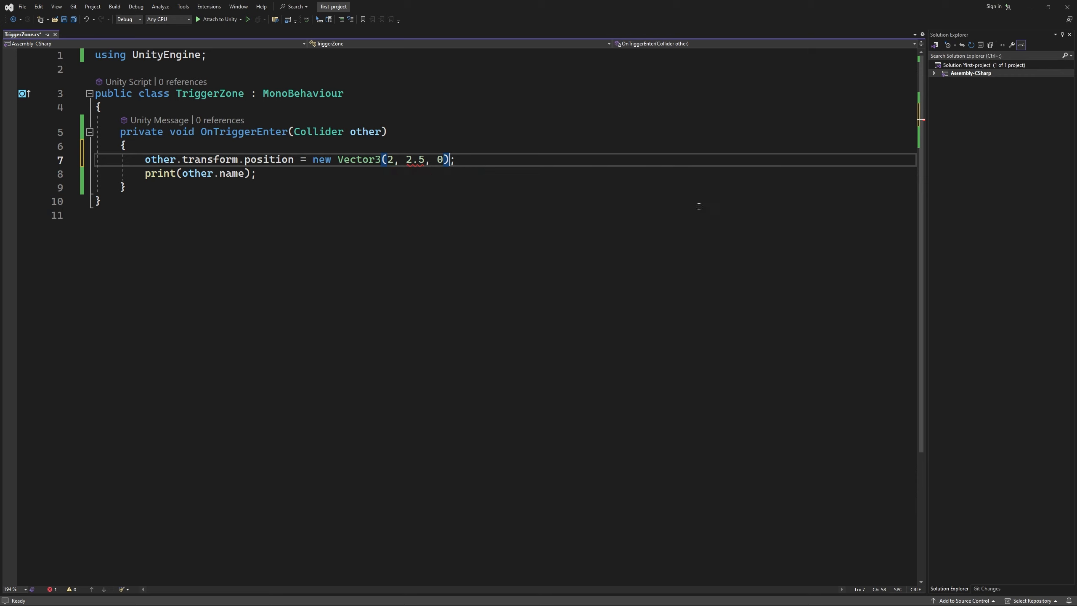
click(424, 159)
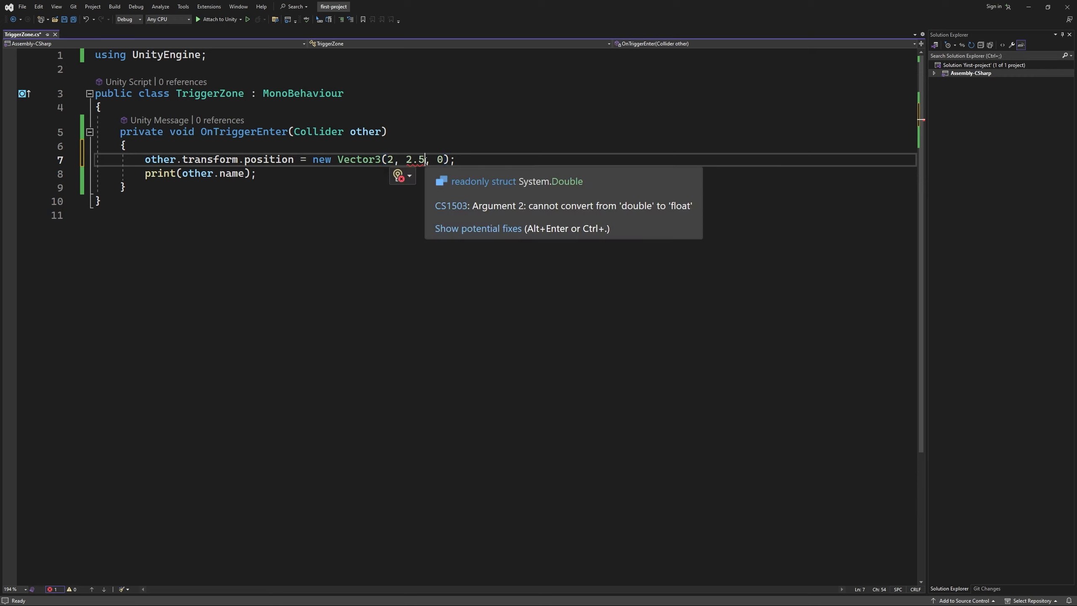
text(f)
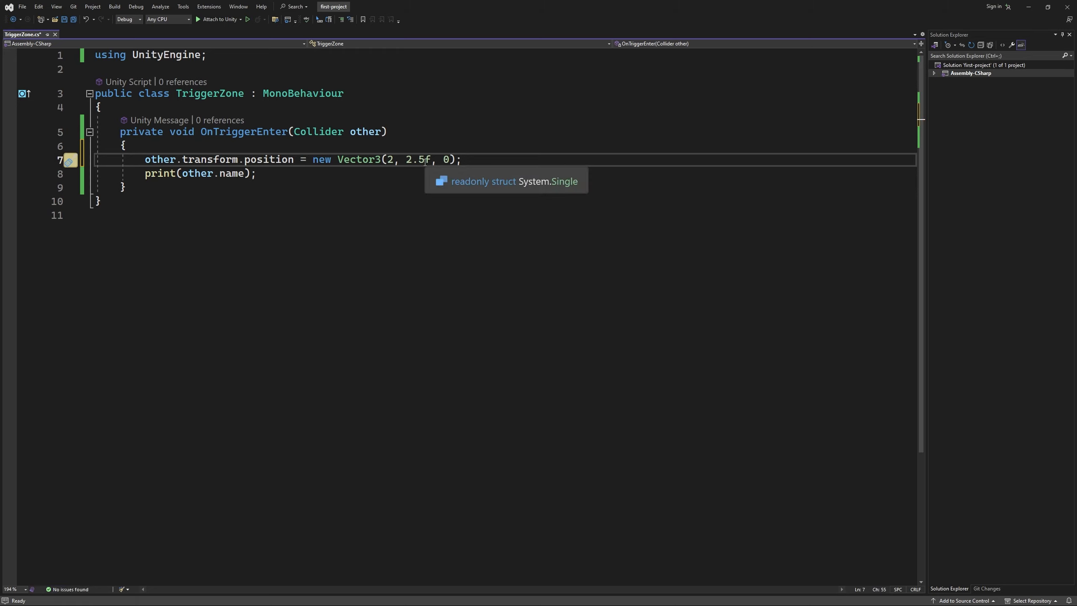
click(414, 159)
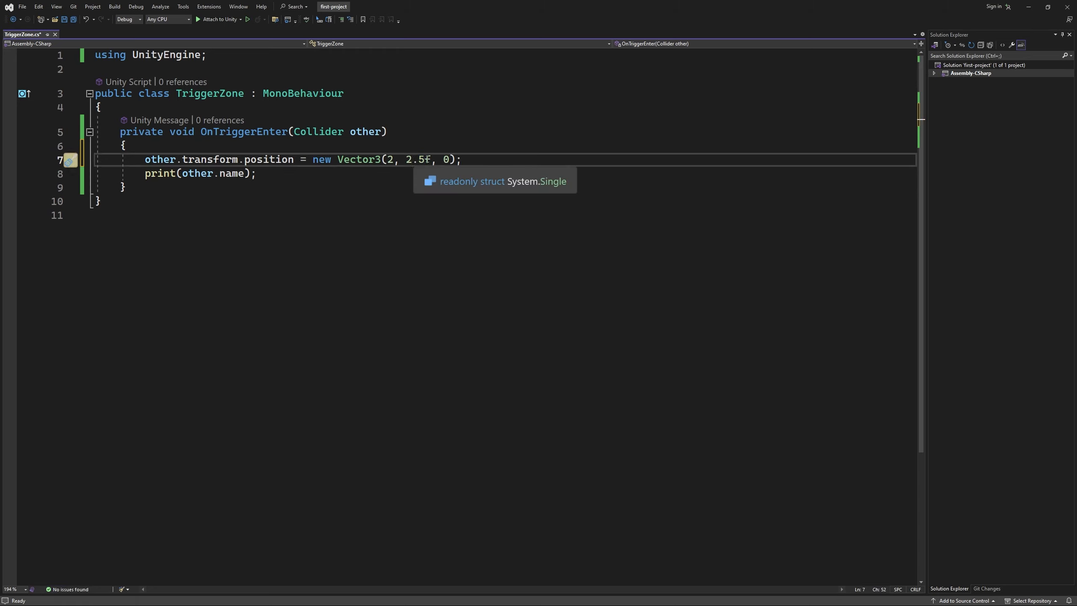
click(425, 160)
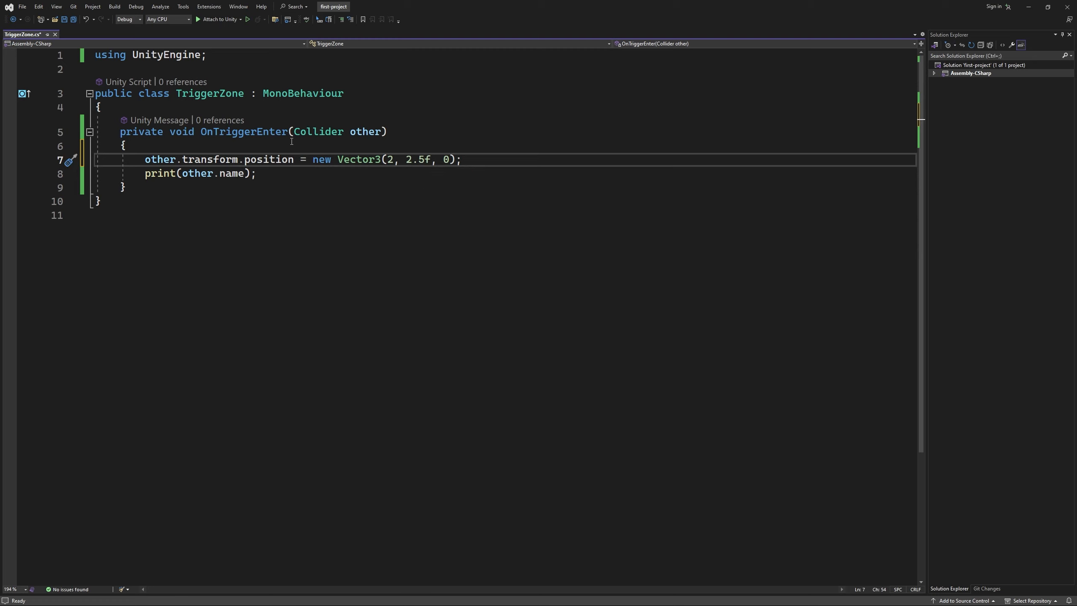
Delete the print(other.name); line from OnTriggerEnter.
drag(270, 174, 88, 173)
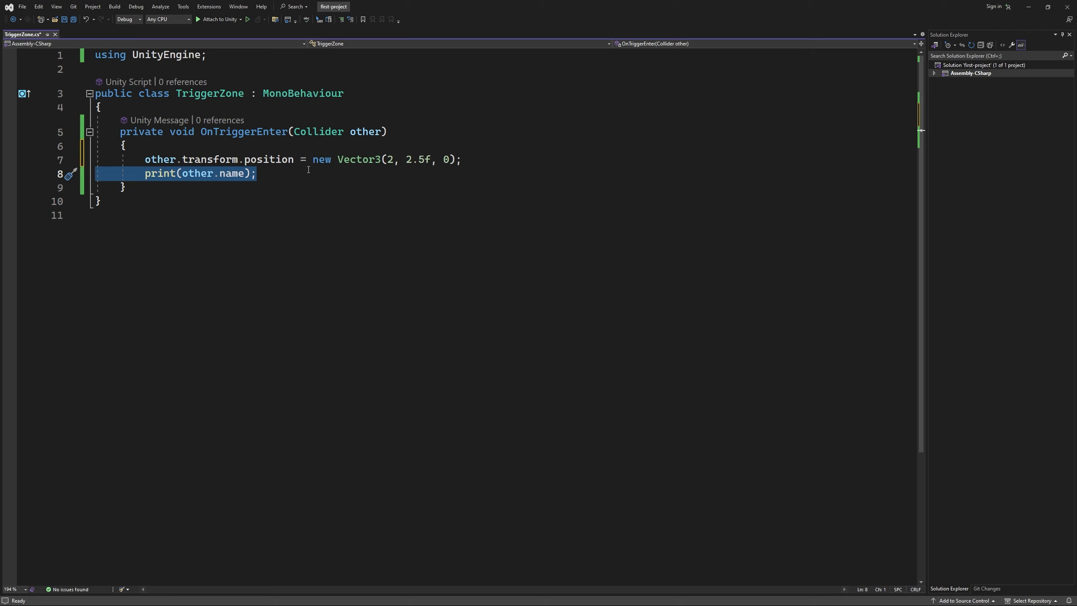
key(BackSpace)
key(BackSpace)
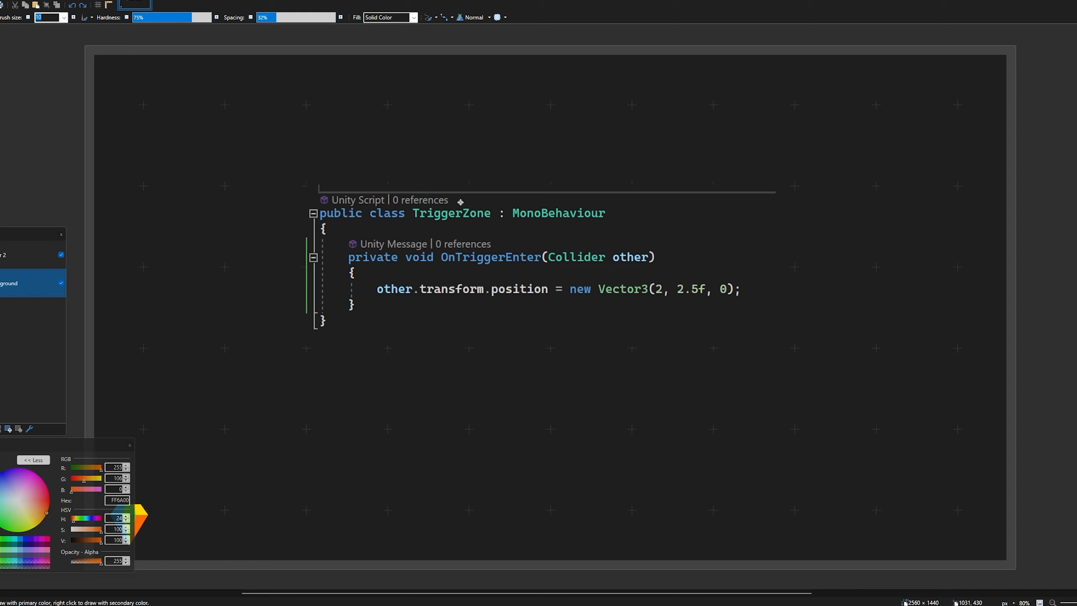
In paint.net, mark OnTriggerEnter, its body and the Collider other parameter with orange strokes, undoing those marks.
mouse_move(443, 250)
mouse_down()
mouse_move(502, 242)
mouse_move(540, 273)
mouse_move(439, 263)
mouse_move(447, 247)
mouse_up()
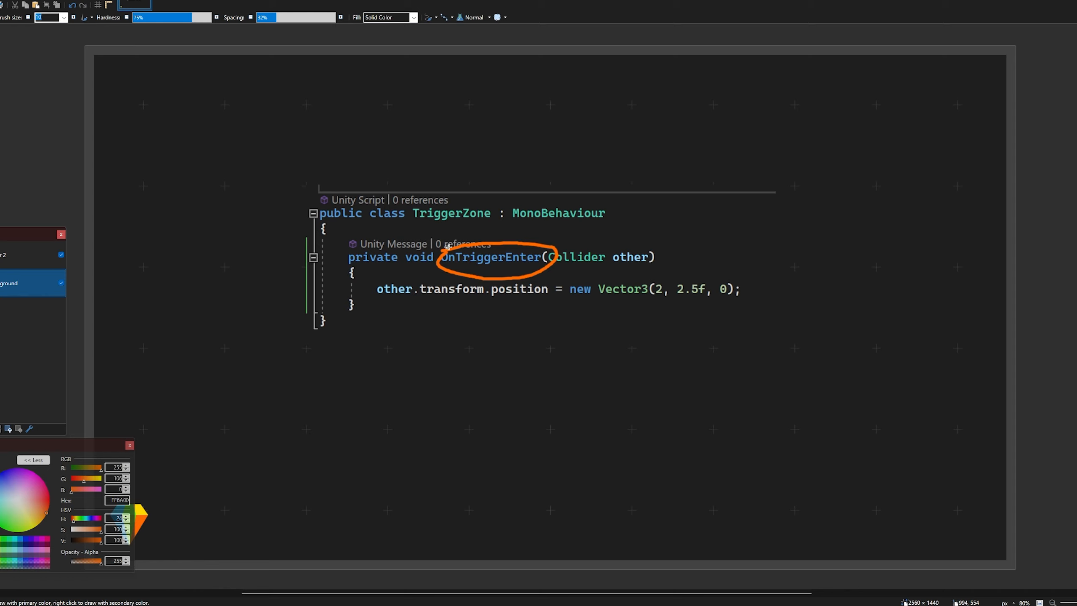
mouse_move(373, 320)
mouse_down()
mouse_move(316, 296)
mouse_move(375, 268)
mouse_up()
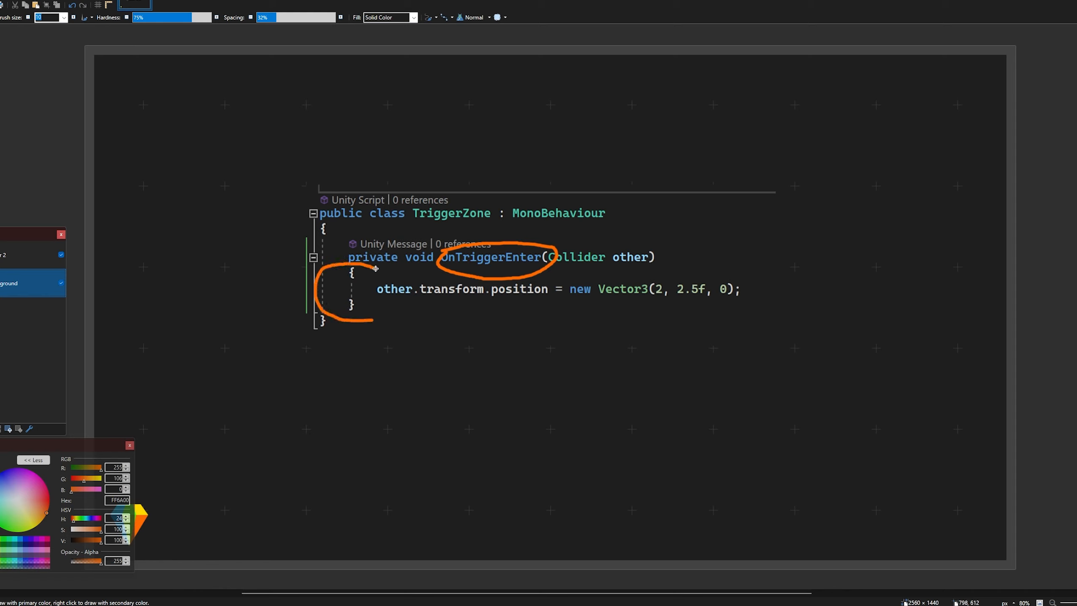
key(ctrl+z)
key(ctrl+z)
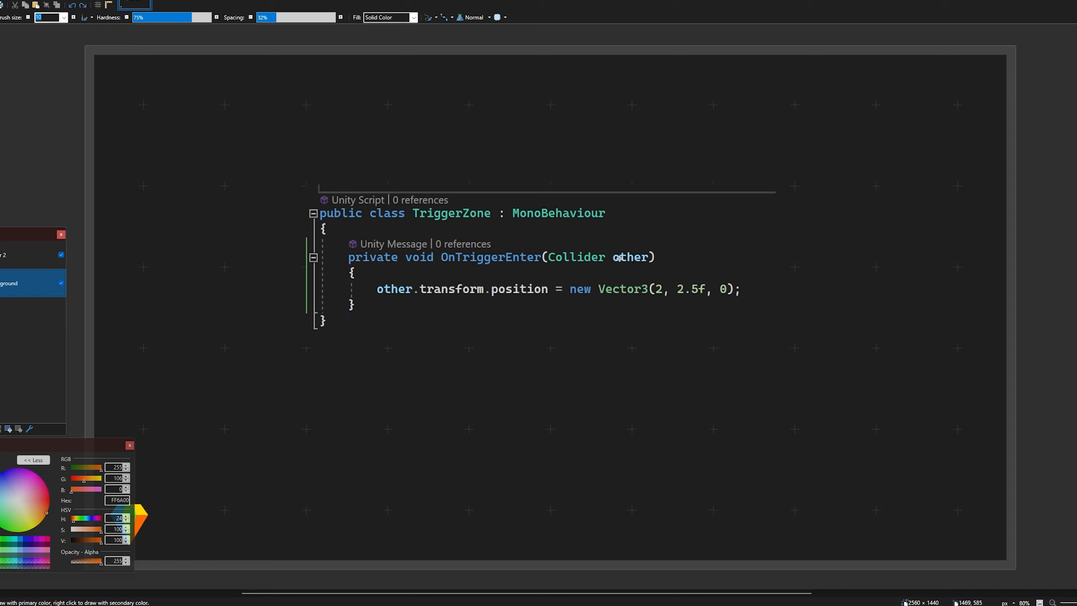
mouse_move(552, 242)
mouse_down()
mouse_move(653, 239)
mouse_move(627, 278)
mouse_move(520, 259)
mouse_move(571, 242)
mouse_up()
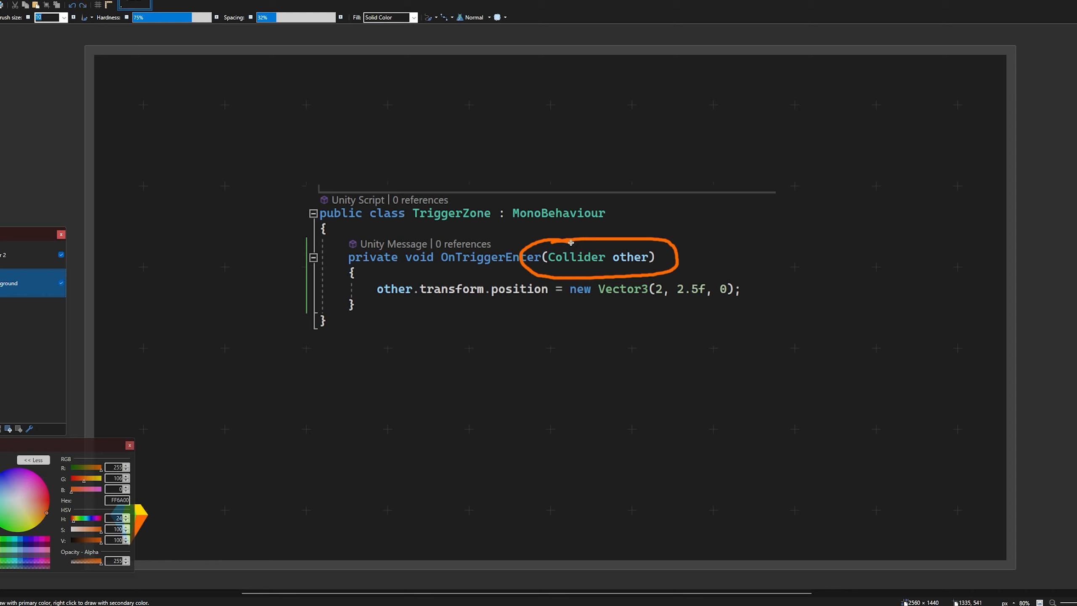
key(ctrl+z)
Draw an orange line from the other parameter and annotate it "the other object that enters the trigger zone" on three lines.
mouse_move(626, 246)
mouse_down()
mouse_move(653, 235)
mouse_move(777, 257)
mouse_up()
key(t)
click(790, 259)
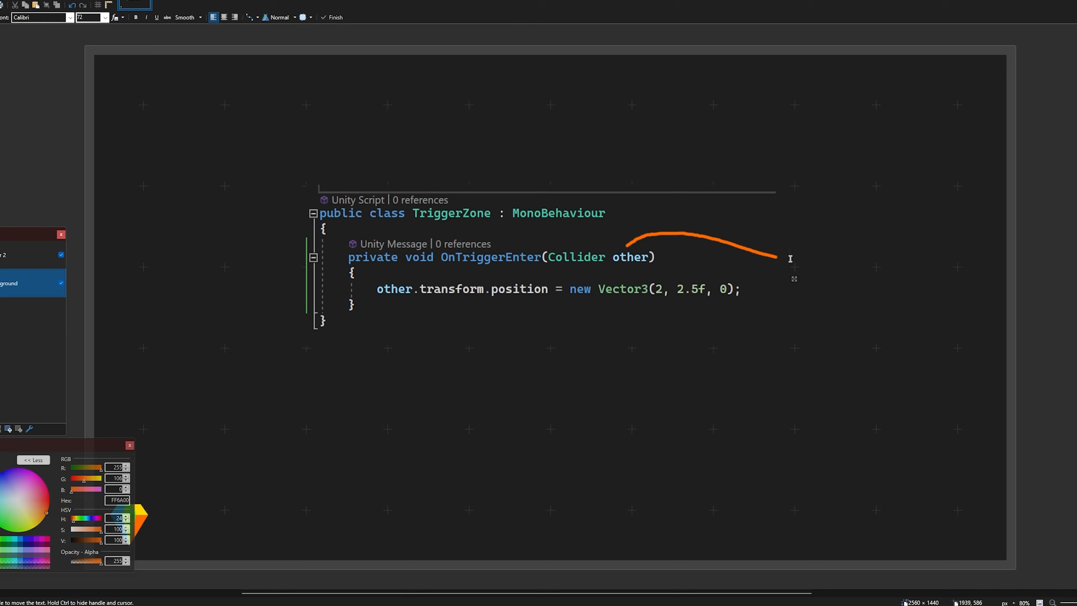
text(the other)
key(Return)
text(object that enters)
key(Return)
text(the trigger zoneb)
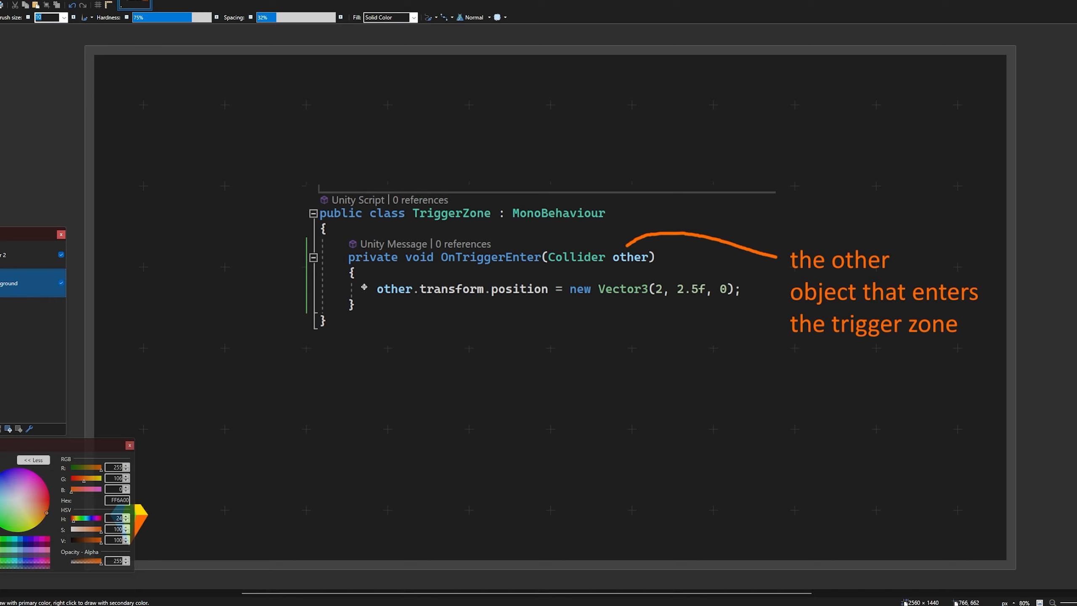
Underline other, transform and position separately in the assignment statement with orange brush strokes.
drag(375, 297, 414, 296)
drag(418, 297, 483, 298)
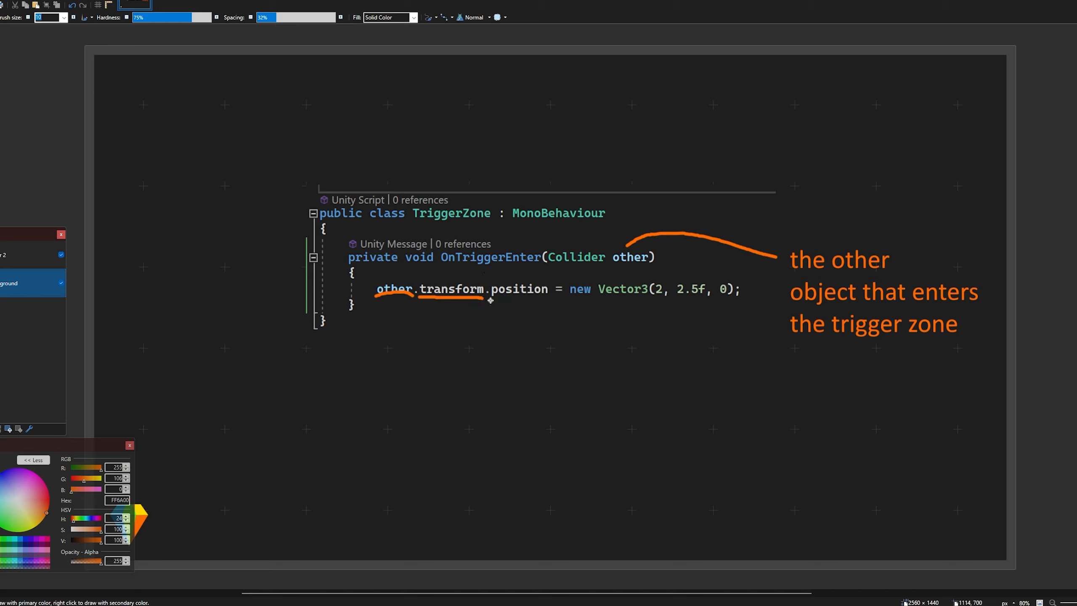
drag(490, 300, 549, 299)
Circle new Vector3 in orange and mark its coordinate arguments with upward arrows and a further stroke near 2.5f.
mouse_move(579, 280)
mouse_down()
mouse_move(618, 276)
mouse_move(653, 306)
mouse_move(559, 301)
mouse_move(590, 276)
mouse_up()
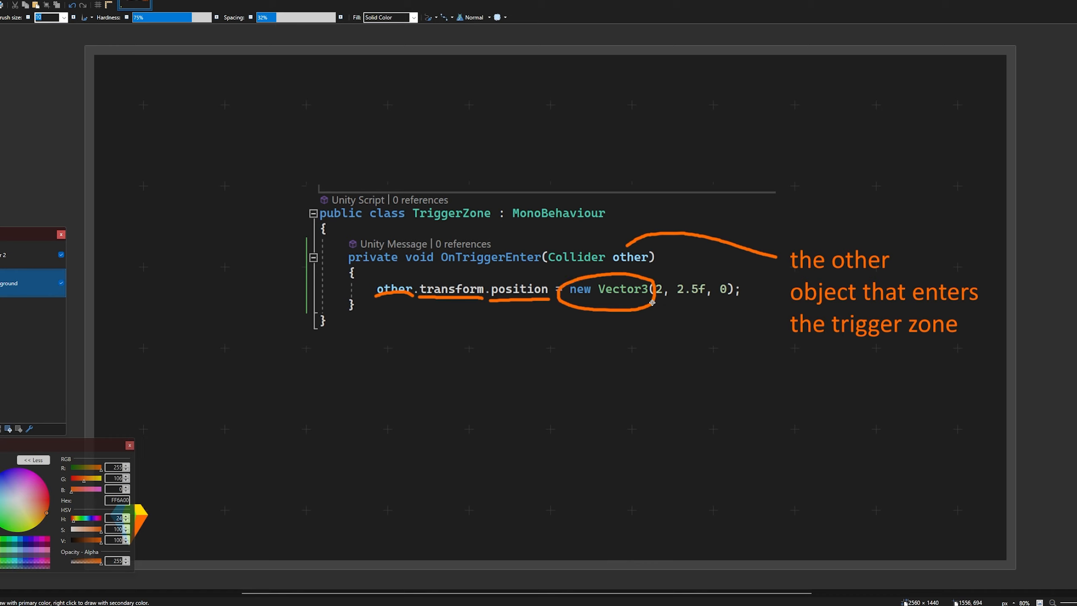
mouse_move(664, 334)
mouse_down()
mouse_move(658, 317)
mouse_move(690, 300)
mouse_move(694, 309)
mouse_move(730, 304)
mouse_up()
mouse_move(720, 319)
mouse_down()
mouse_move(729, 304)
mouse_move(736, 314)
mouse_up()
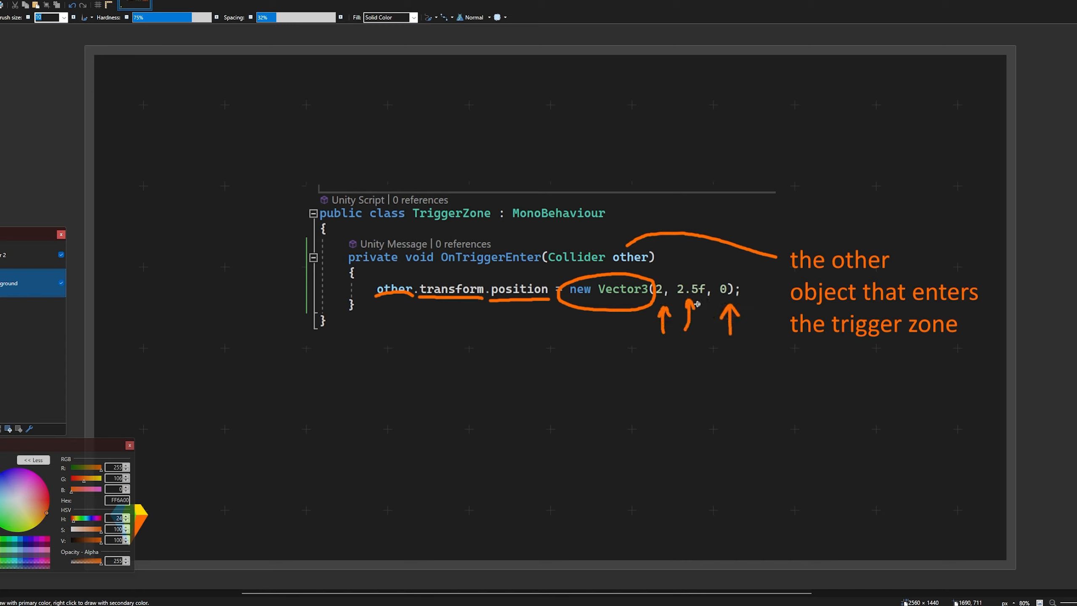
mouse_move(708, 275)
mouse_down()
mouse_move(677, 301)
mouse_move(668, 279)
mouse_move(711, 275)
mouse_up()
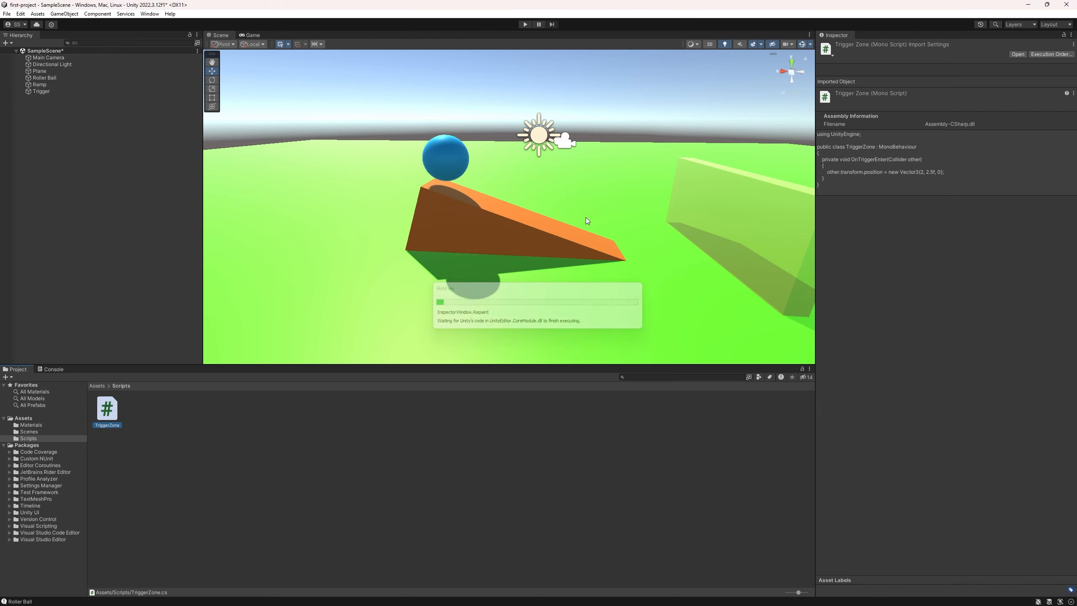
Switch to Unity, check the Roller Ball's position, and run the scene to test the trigger script.
click(456, 160)
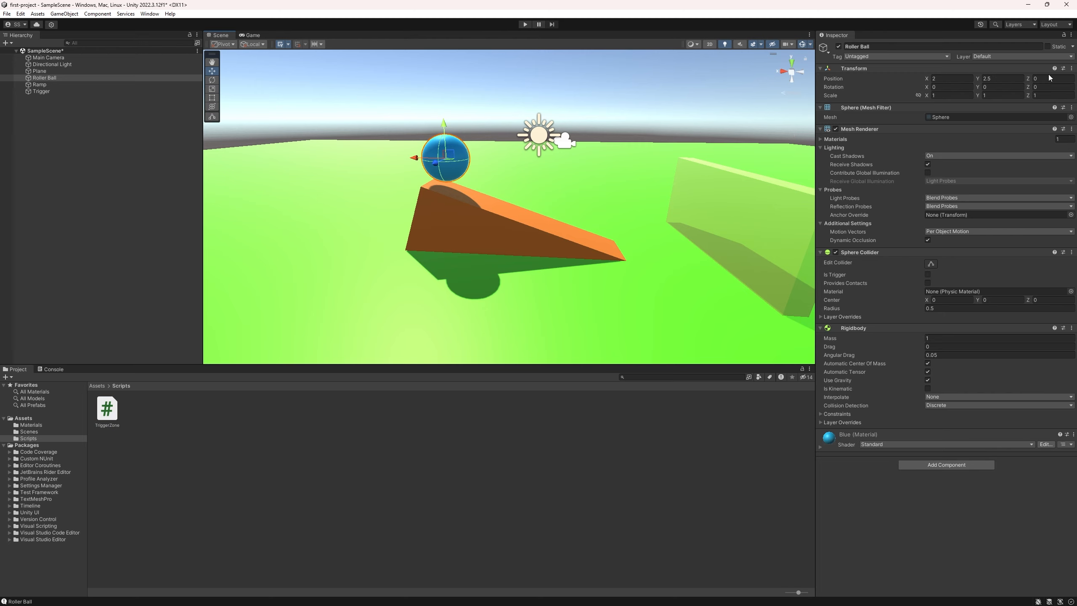
click(508, 87)
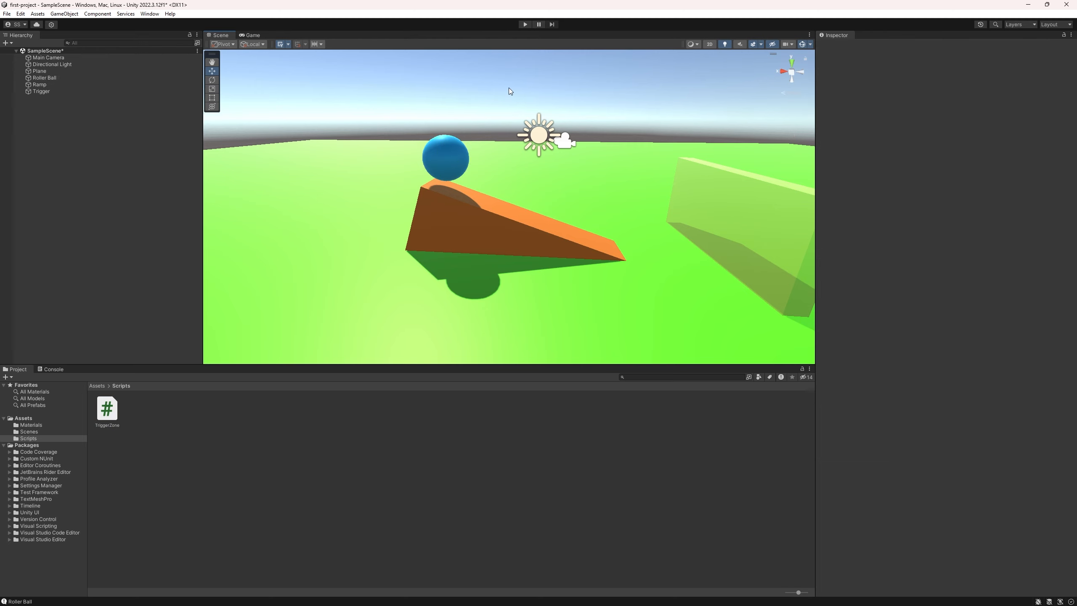
middle_drag(508, 88, 465, 85)
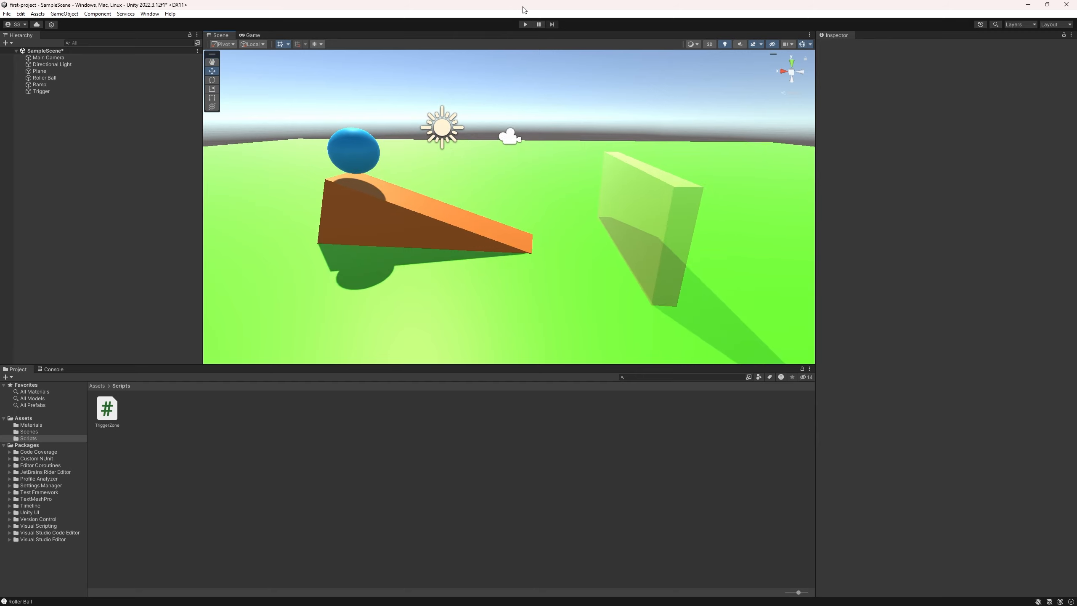
click(525, 24)
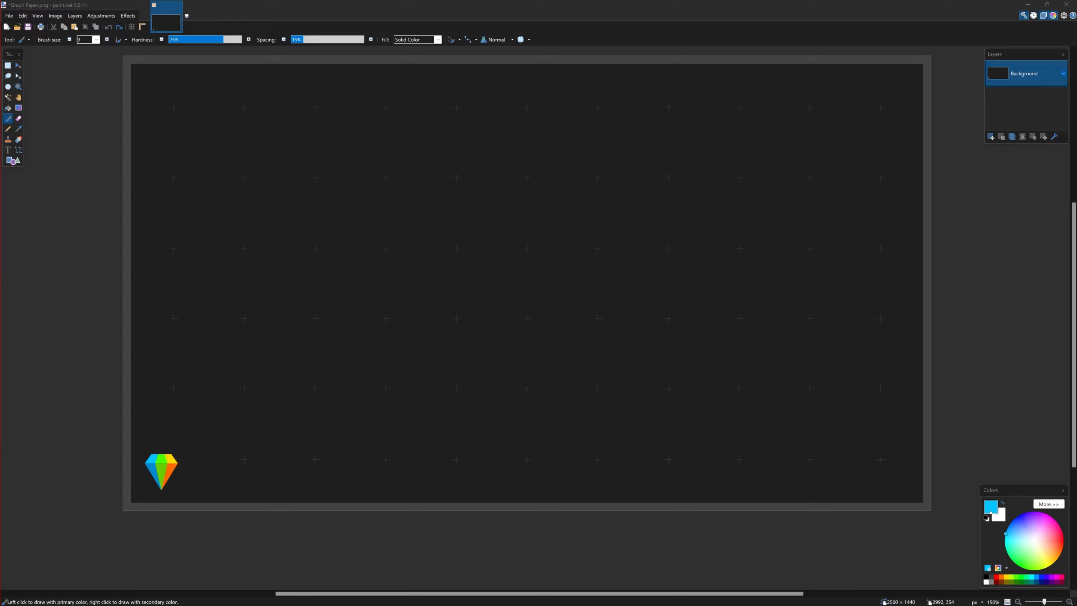
In paint.net, draw a blue circle near the canvas centre and pick green from the logo as the brush colour.
mouse_move(478, 240)
mouse_down()
mouse_move(510, 290)
mouse_move(478, 239)
mouse_up()
click(18, 128)
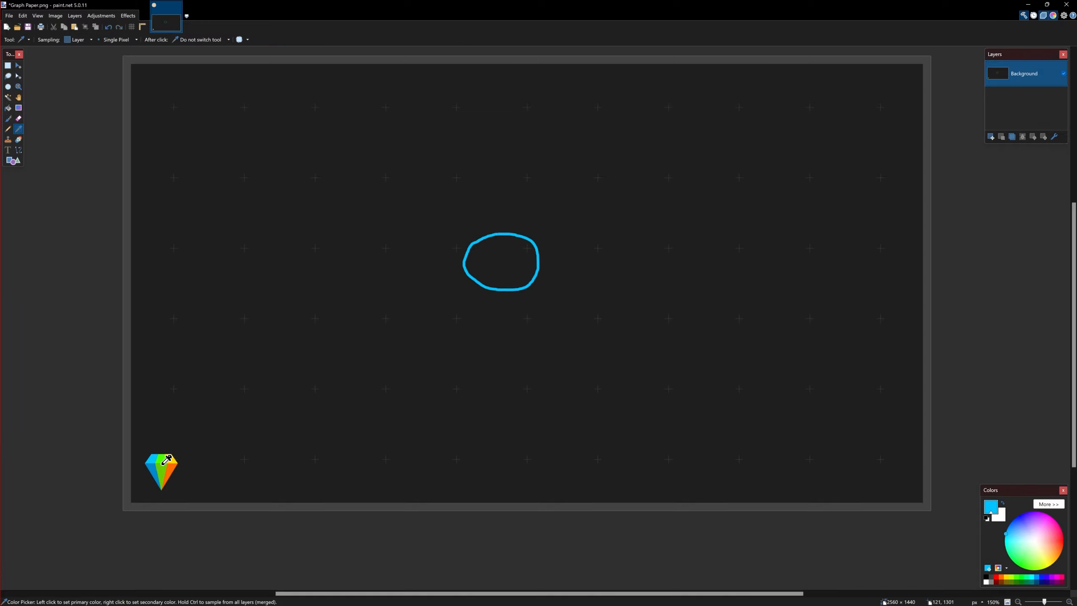
click(165, 461)
click(7, 118)
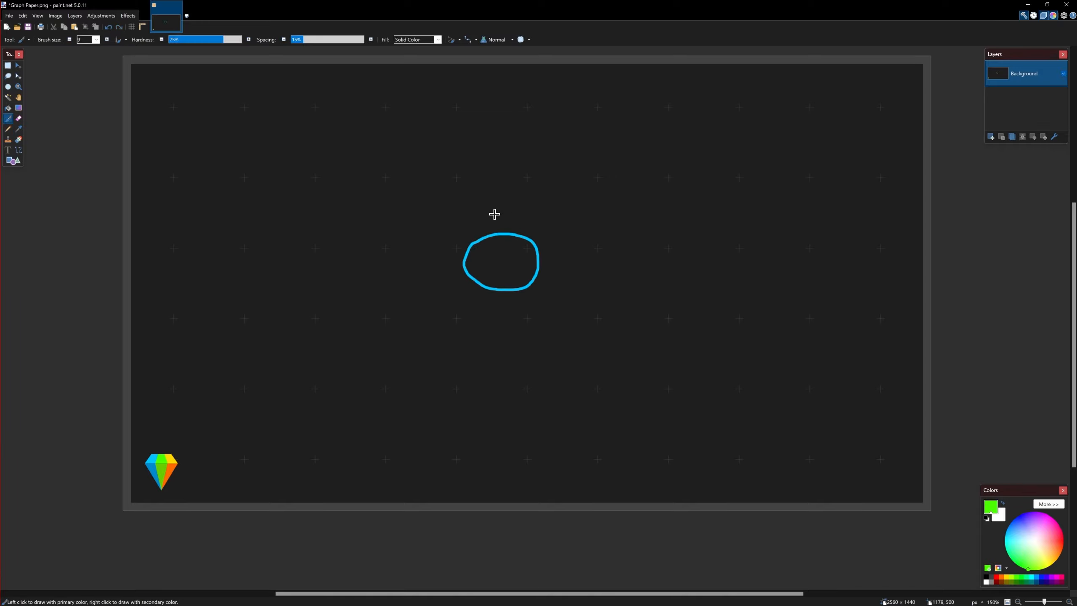
Draw green arrows up, left, right and down from the circle and label them with movement keys, including W, A and D.
mouse_move(501, 218)
mouse_down()
mouse_move(487, 216)
mouse_move(513, 201)
mouse_up()
mouse_move(476, 160)
mouse_down()
mouse_move(501, 174)
mouse_move(510, 144)
mouse_up()
mouse_move(450, 262)
mouse_down()
mouse_move(406, 255)
mouse_move(430, 270)
mouse_up()
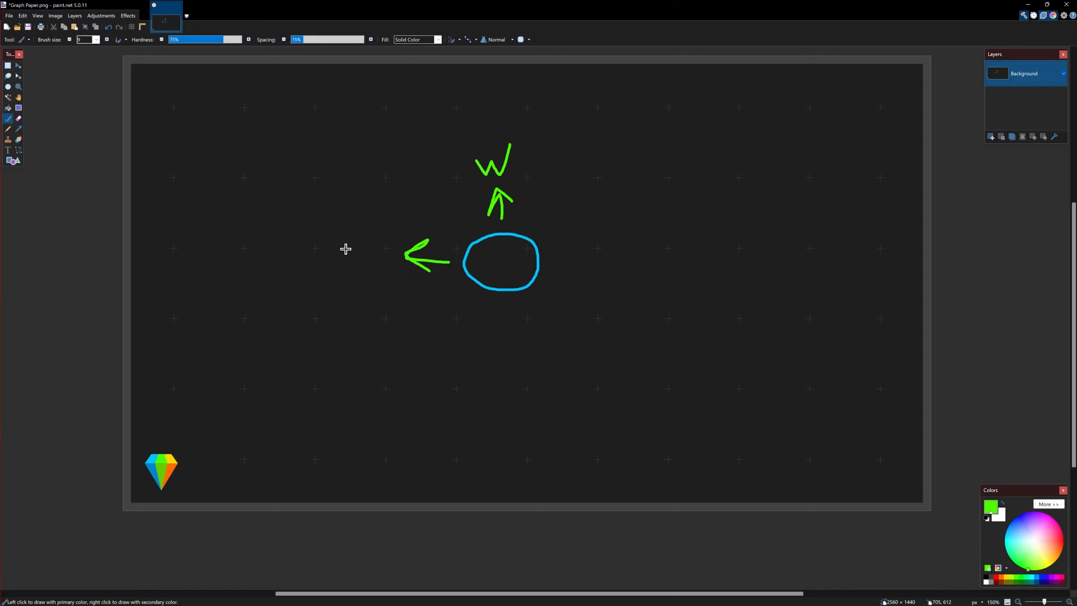
mouse_move(346, 266)
mouse_down()
mouse_move(357, 237)
mouse_move(368, 266)
mouse_up()
drag(348, 255, 367, 254)
drag(557, 268, 598, 270)
mouse_move(588, 259)
mouse_down()
mouse_move(600, 274)
mouse_move(590, 281)
mouse_move(624, 285)
mouse_up()
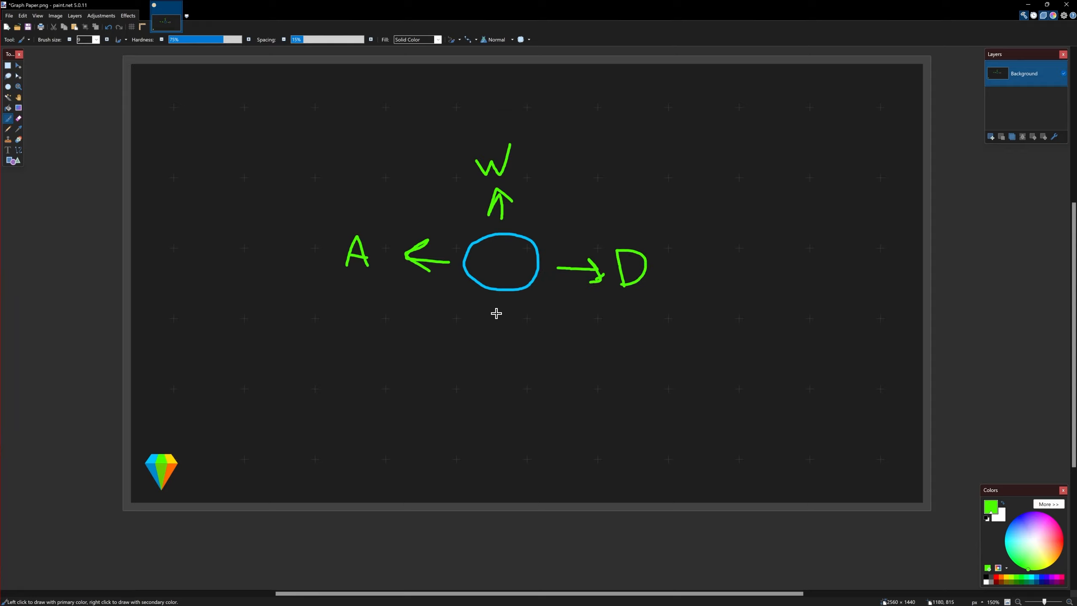
drag(496, 313, 495, 356)
mouse_move(486, 337)
mouse_down()
mouse_move(496, 359)
mouse_move(507, 350)
mouse_move(483, 407)
mouse_up()
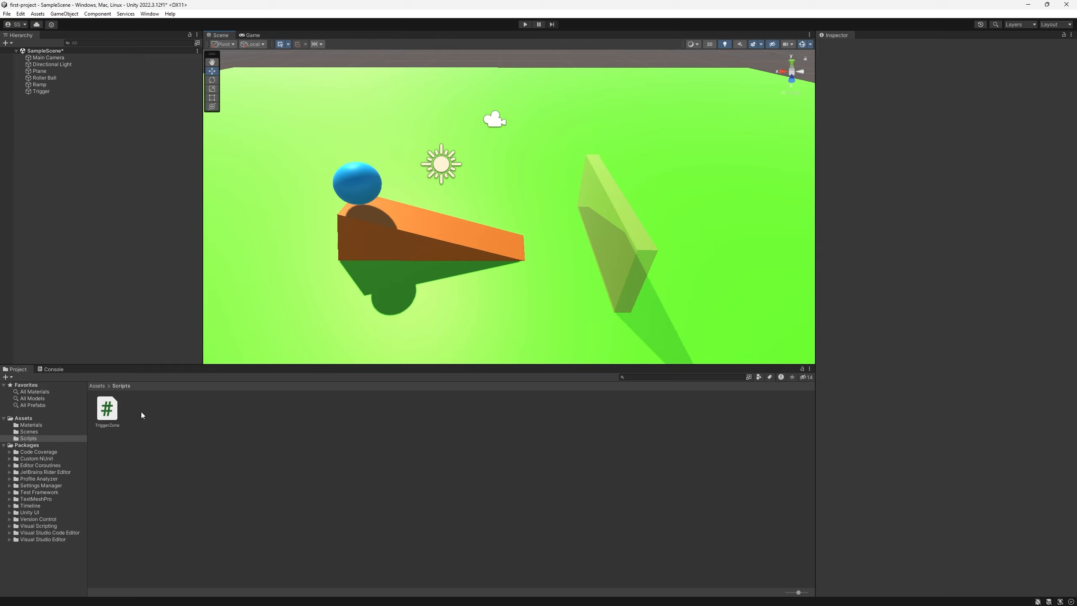
In Unity, create a C# script named RollerBall in the Scripts folder.
right_click(159, 417)
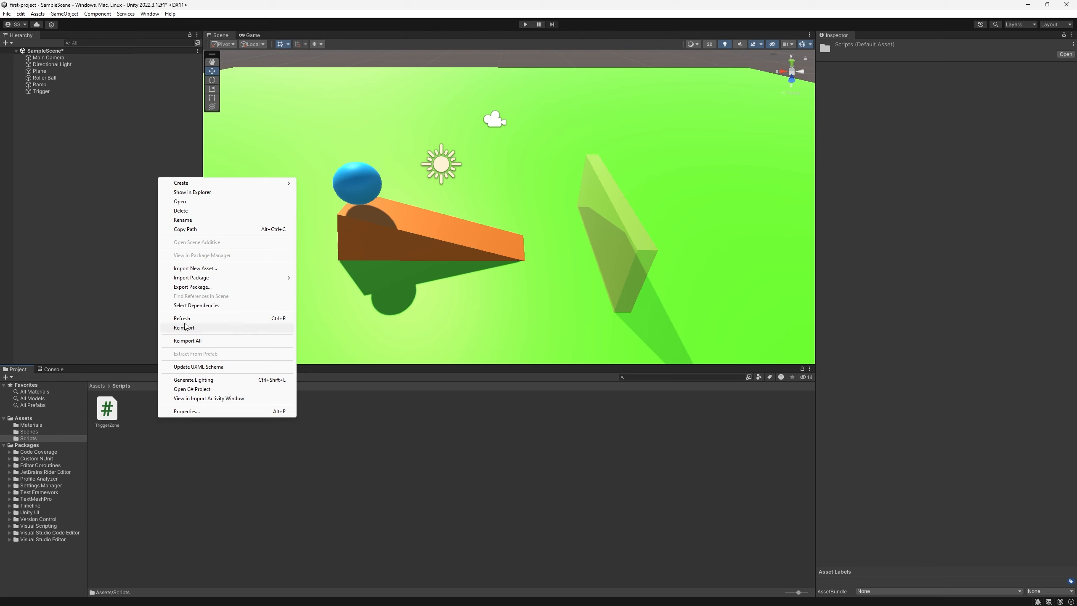
mouse_move(195, 187)
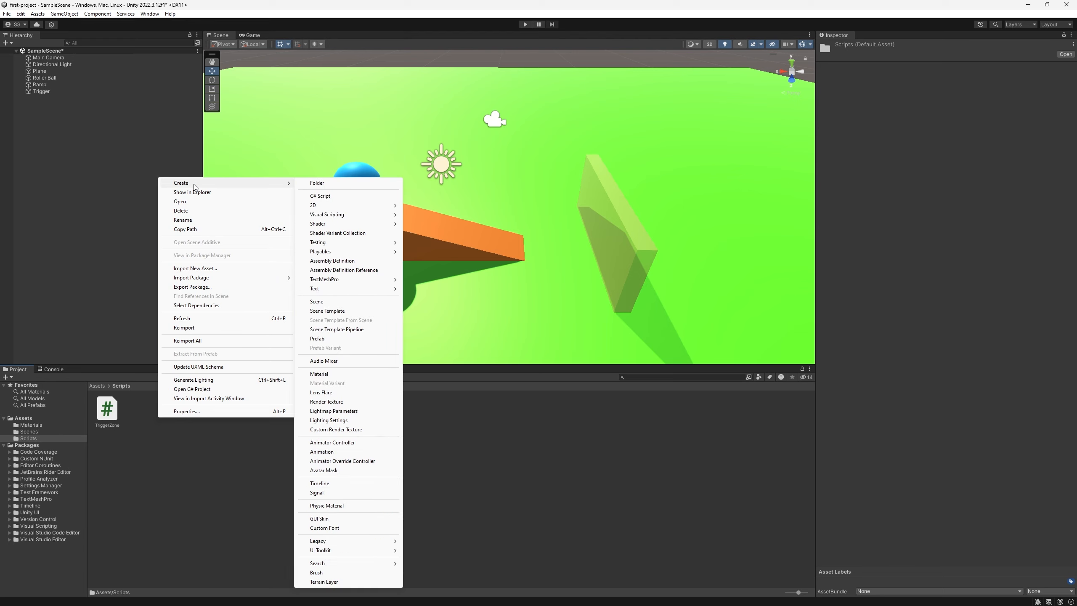
click(325, 196)
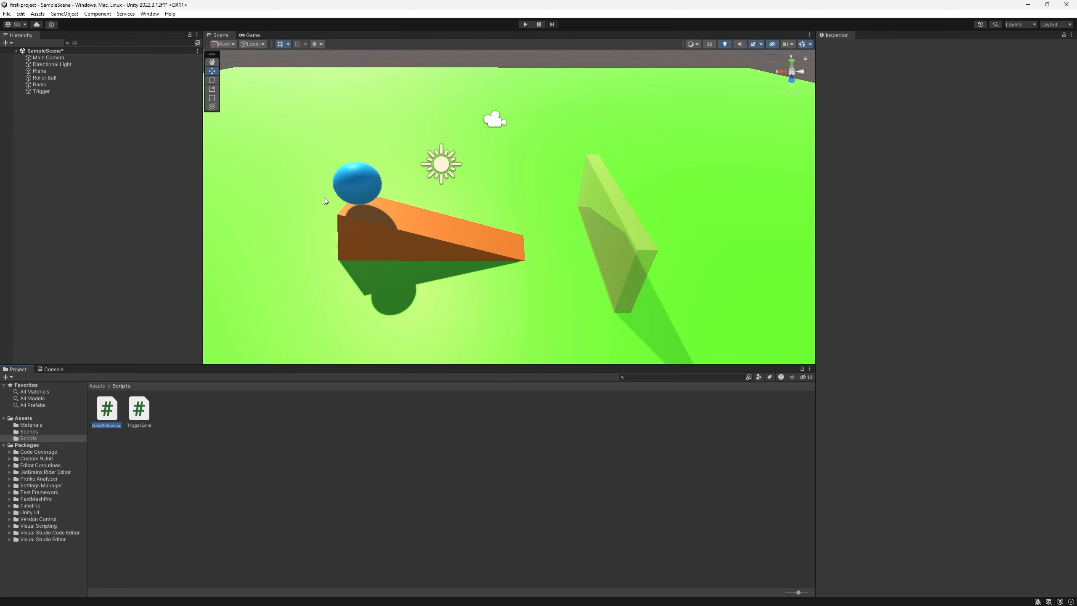
text(RollerBall)
key(Return)
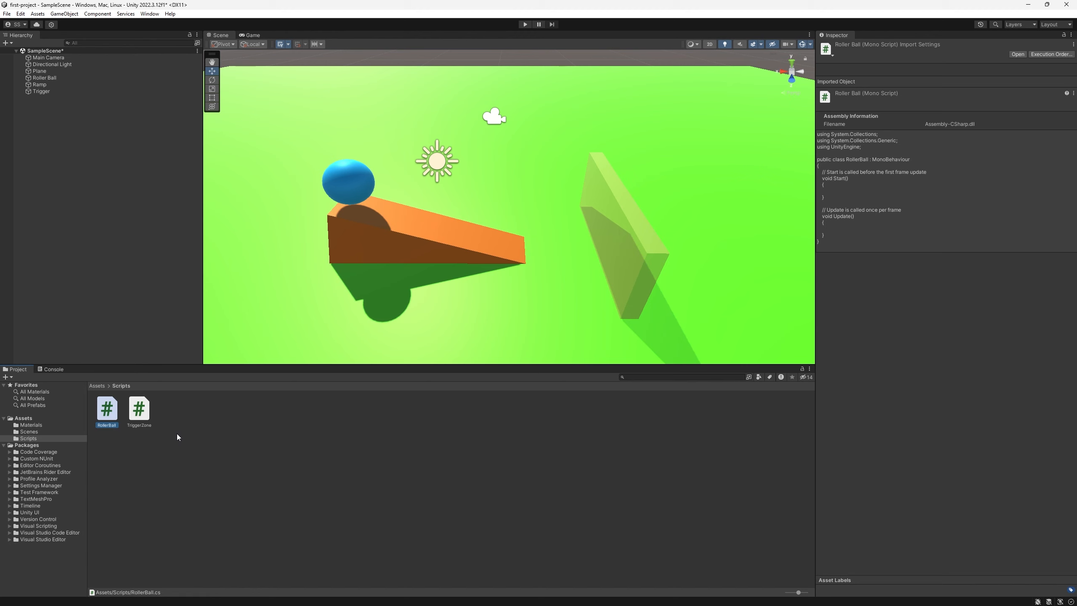
Attach the RollerBall script to the Roller Ball object and open the script in Visual Studio.
click(343, 185)
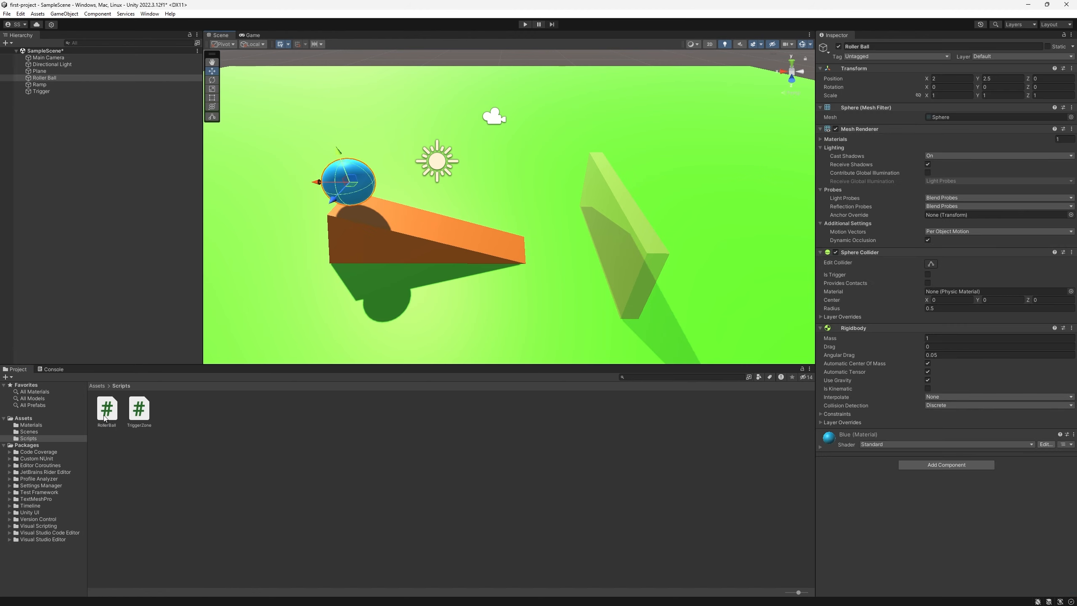
drag(106, 412, 877, 427)
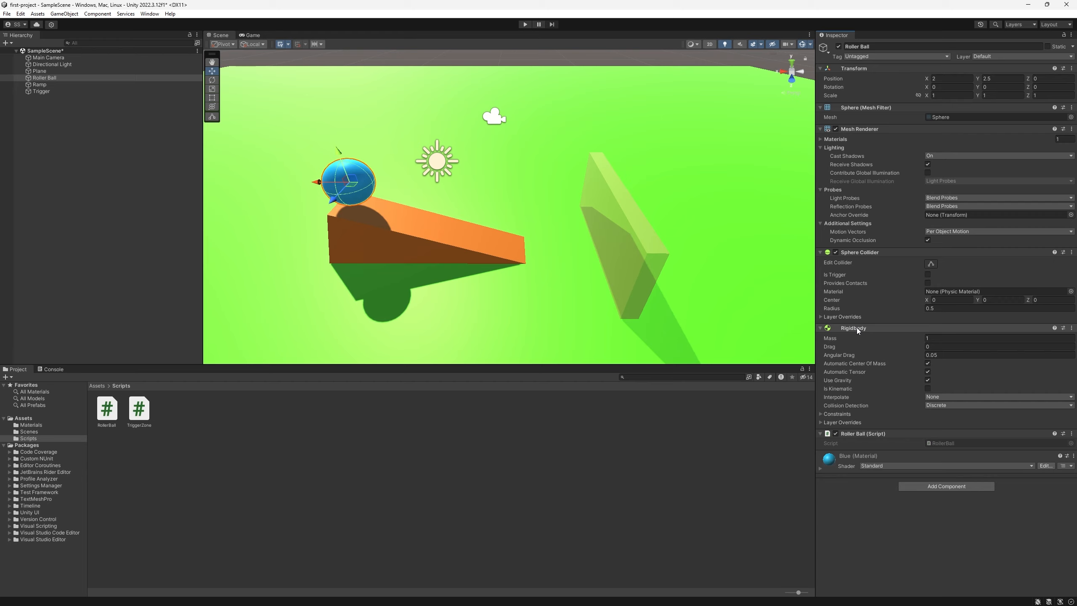
double_click(106, 409)
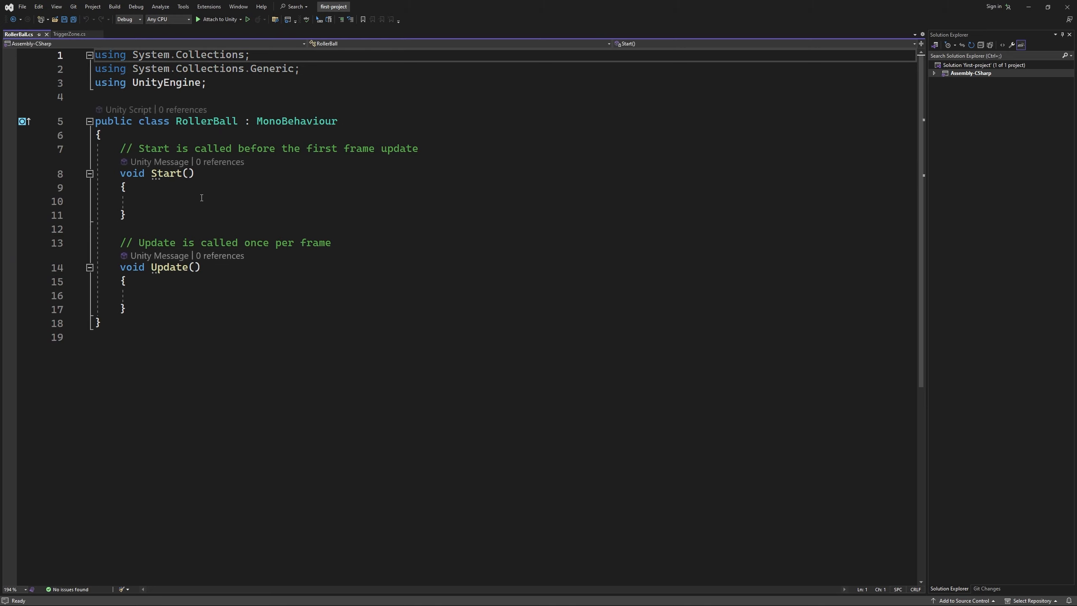
Declare the field Rigidbody rb; at the top of the RollerBall class, with a blank line below it.
click(185, 202)
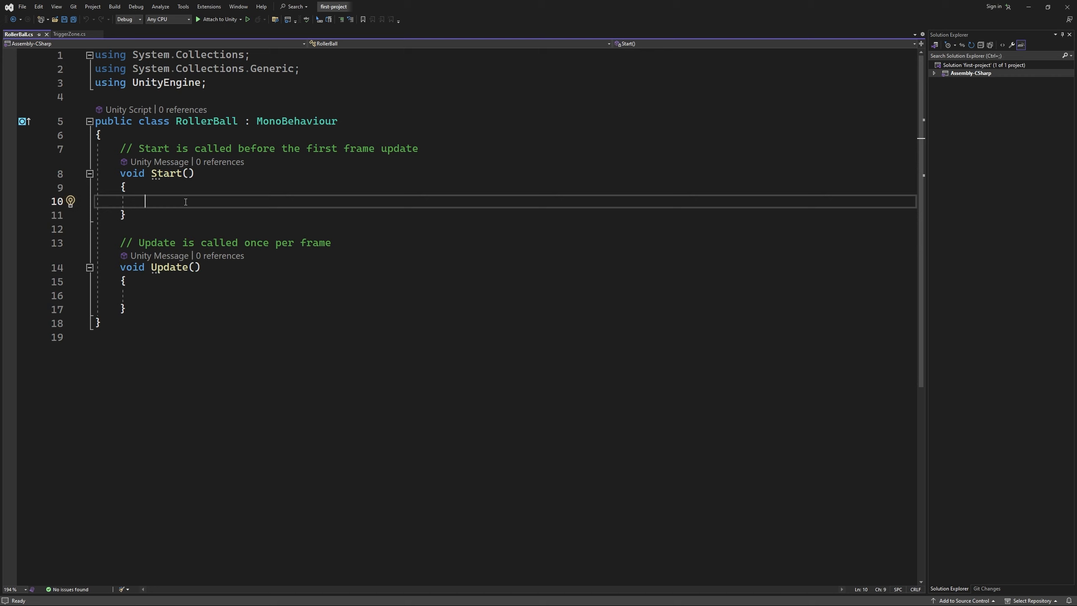
click(176, 134)
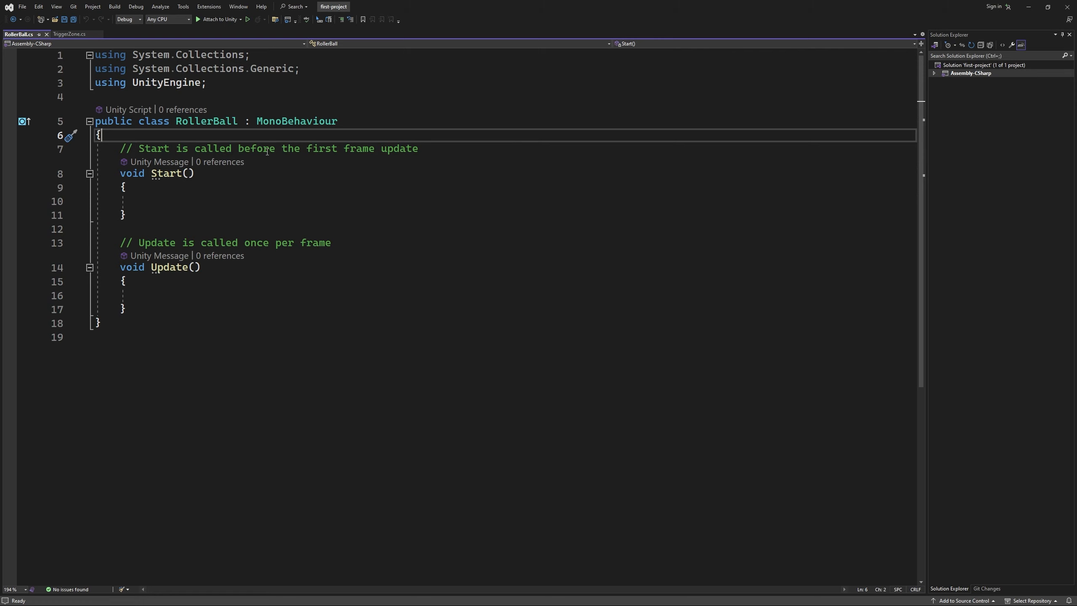
key(Return)
key(Return)
key(Up)
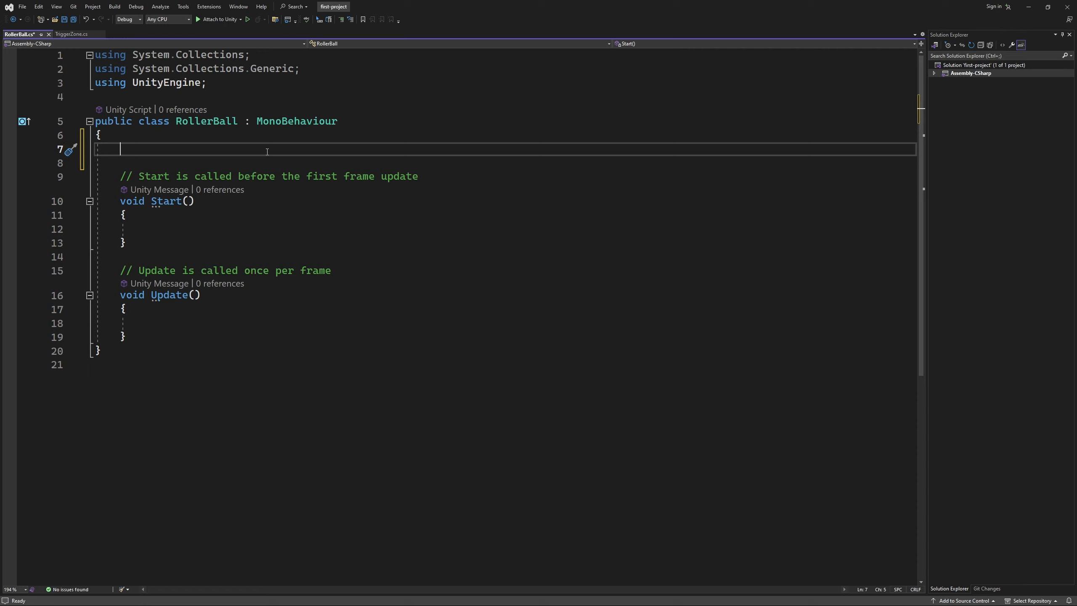
text(Rigidbody )
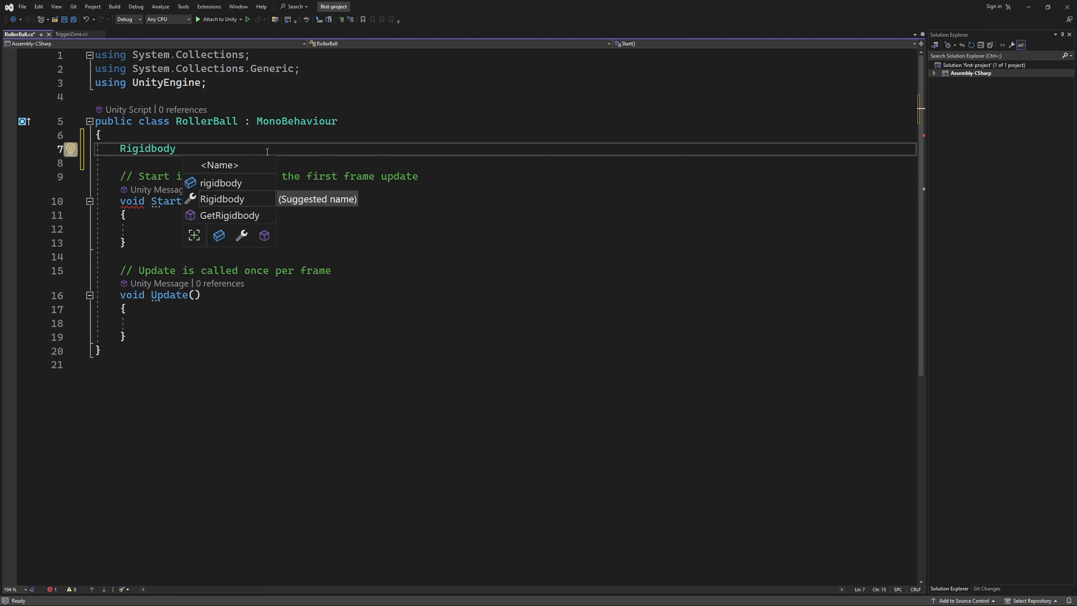
text(rb;)
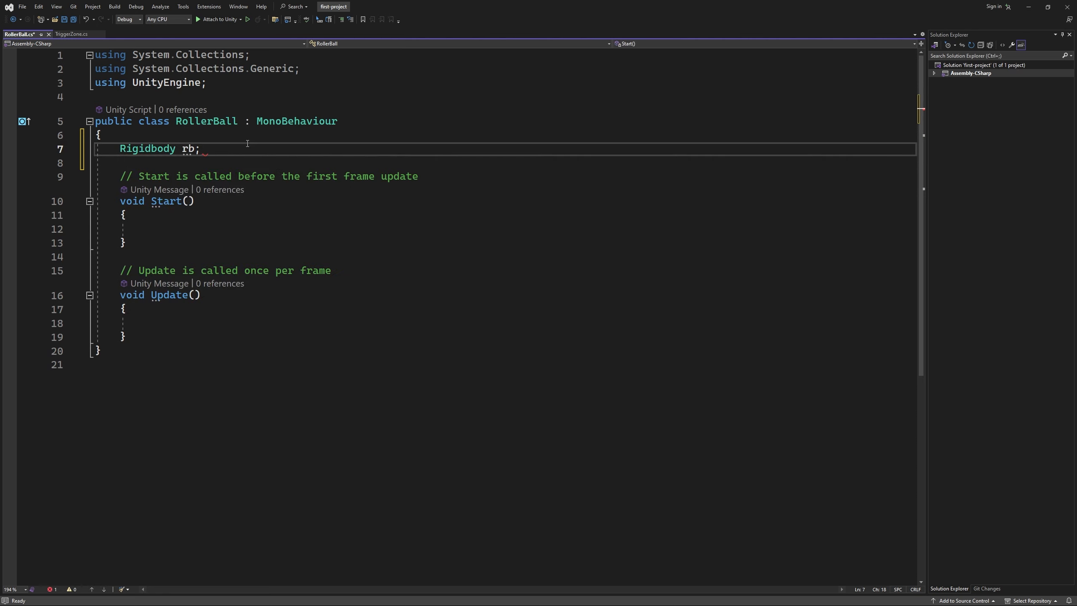
Make the Rigidbody rb field private by adding the private modifier in front of its declaration.
mouse_move(142, 147)
click(195, 149)
key(Home)
mouse_move(305, 126)
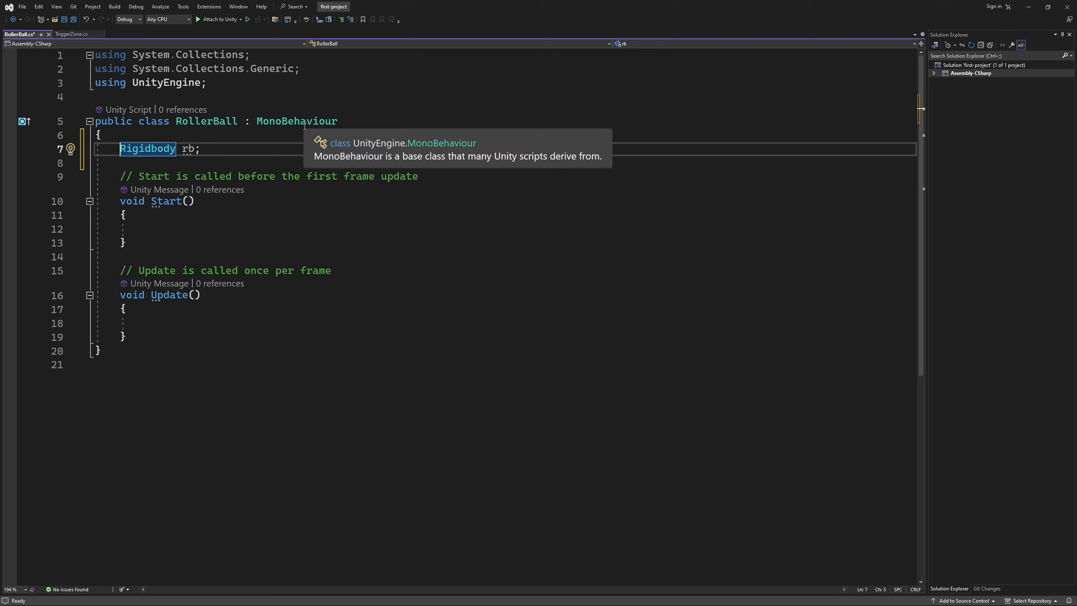
text(privat)
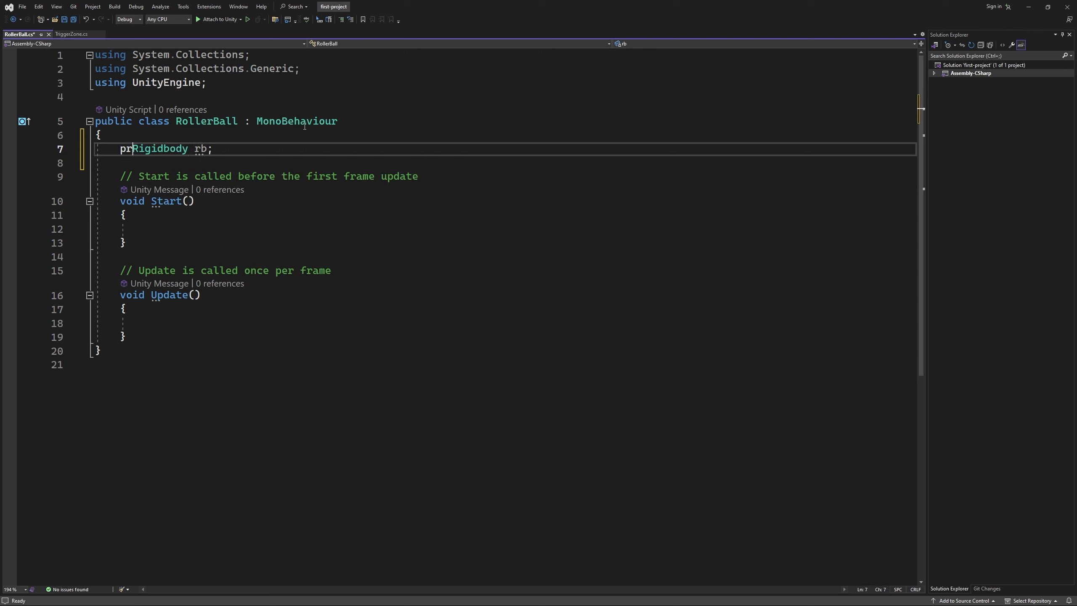
text(e)
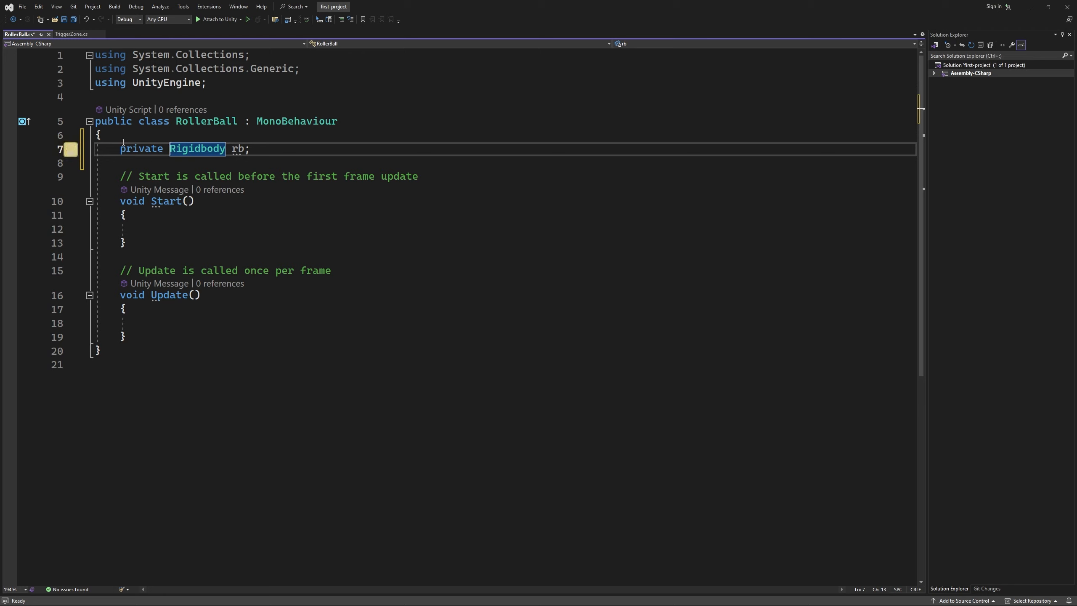
drag(161, 345, 97, 148)
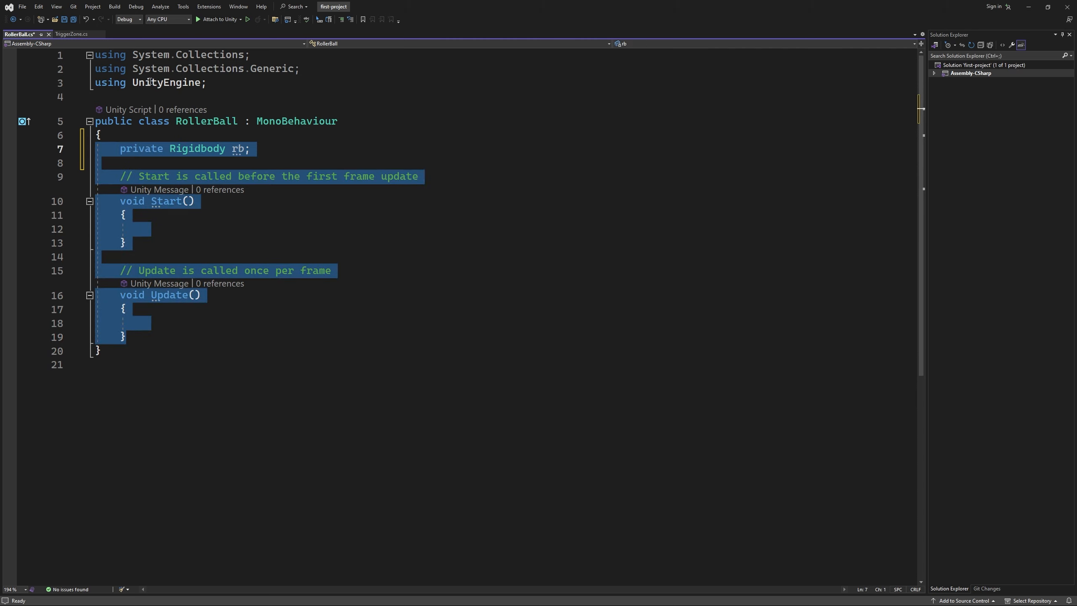
click(168, 136)
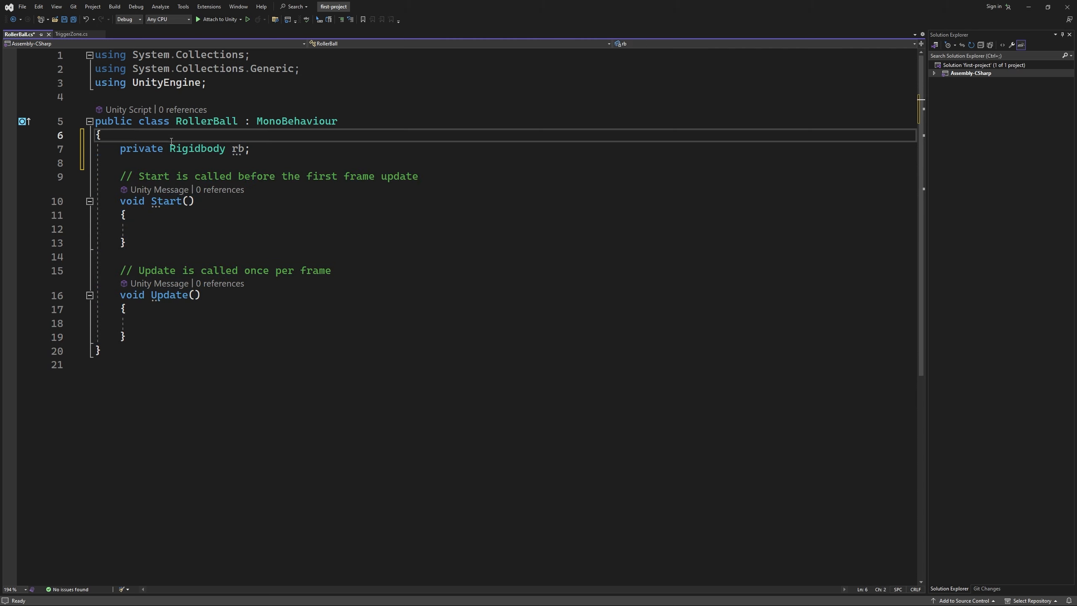
click(151, 232)
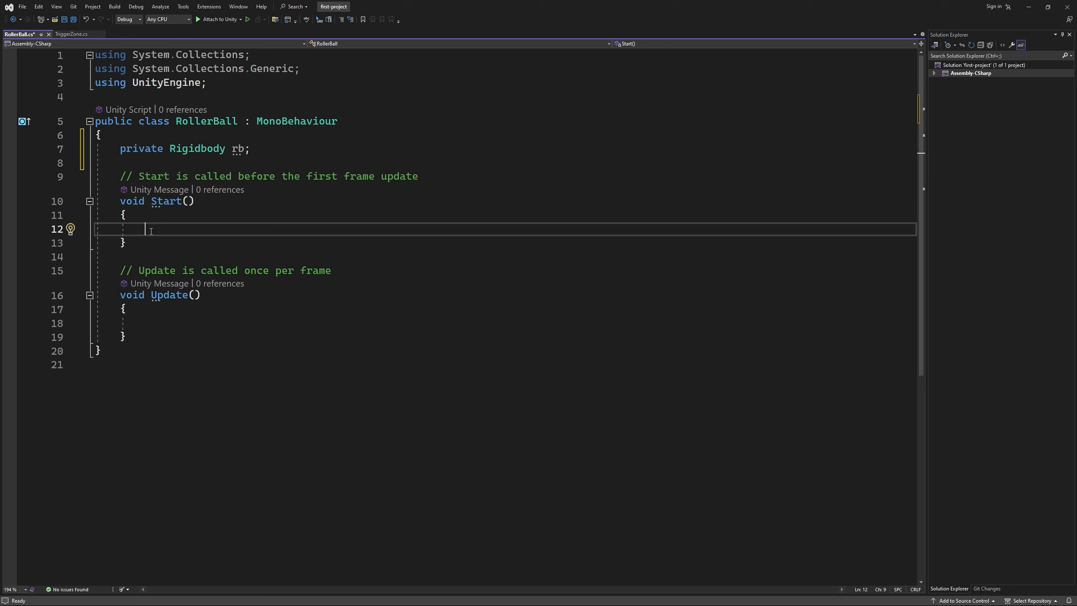
click(241, 149)
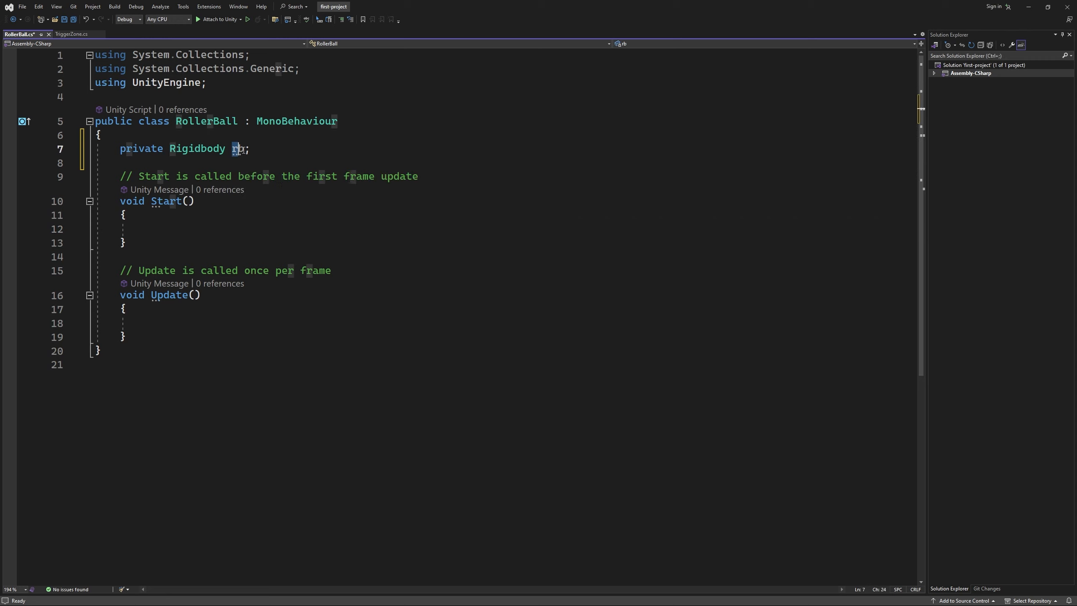
Add rb = GetComponent<Rigidbody>(); inside the Start method, with an empty line below it.
click(146, 228)
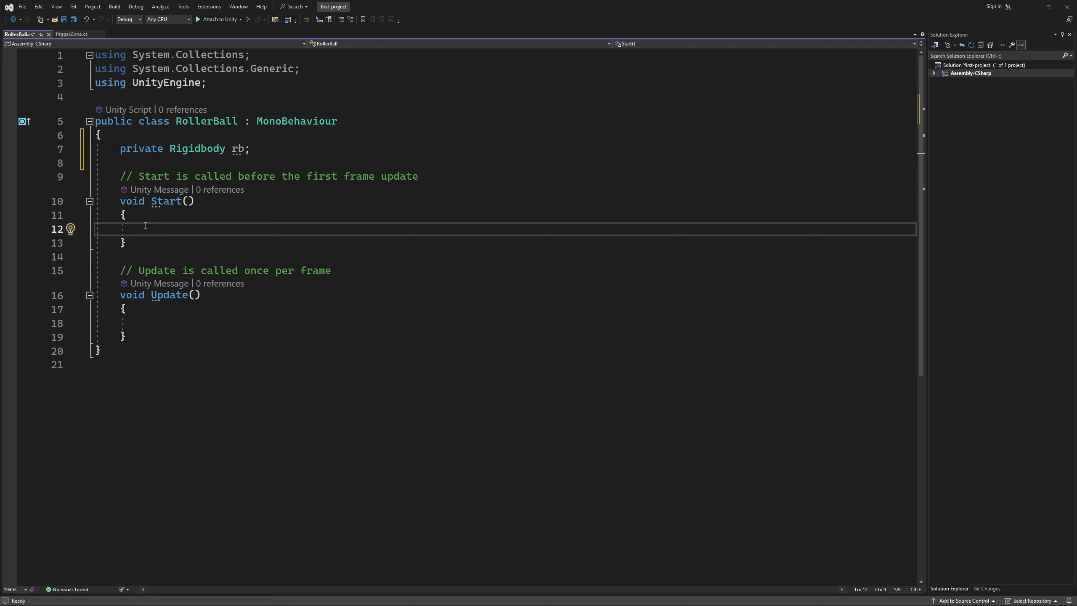
text(rb = getCom)
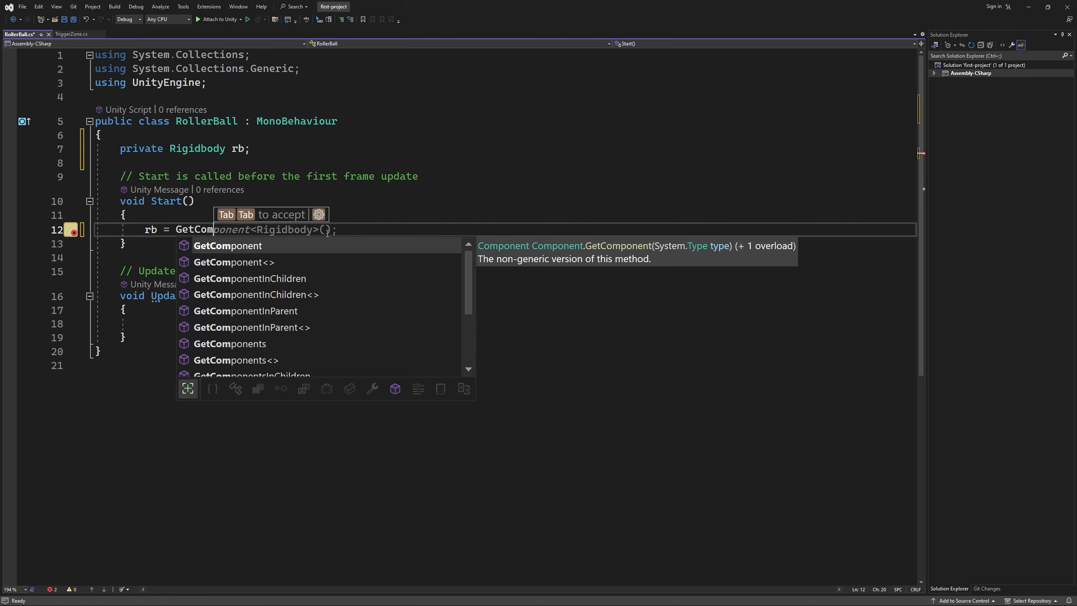
key(Tab)
key(Tab)
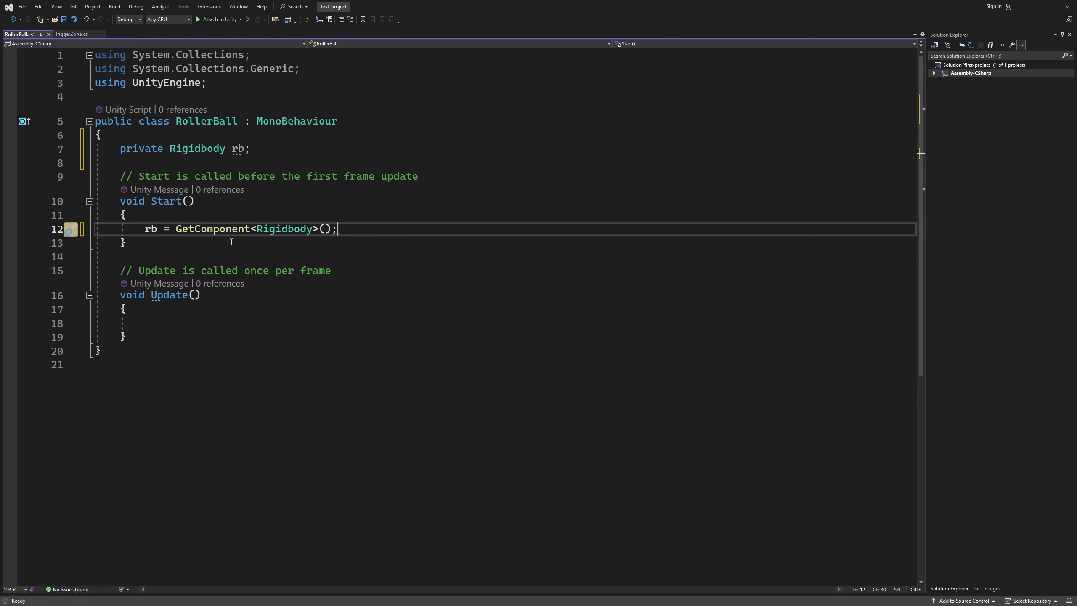
click(244, 149)
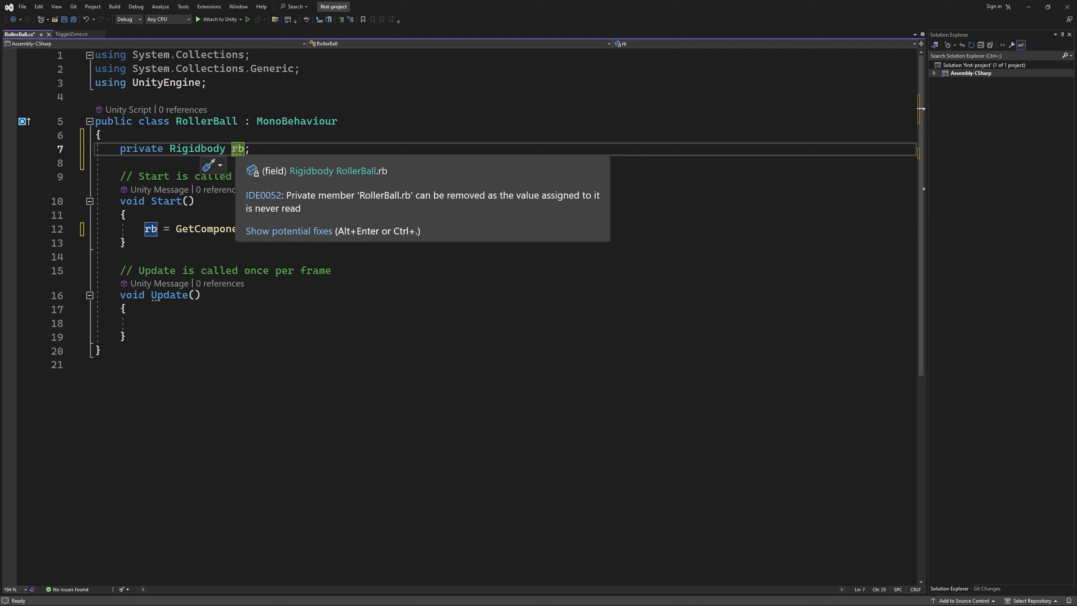
click(368, 228)
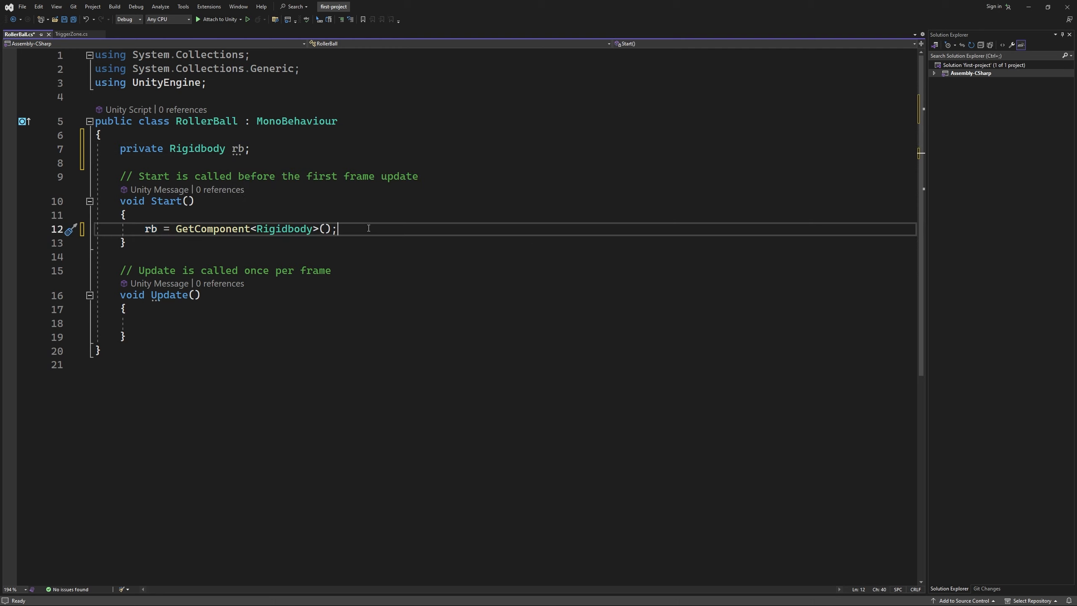
key(Return)
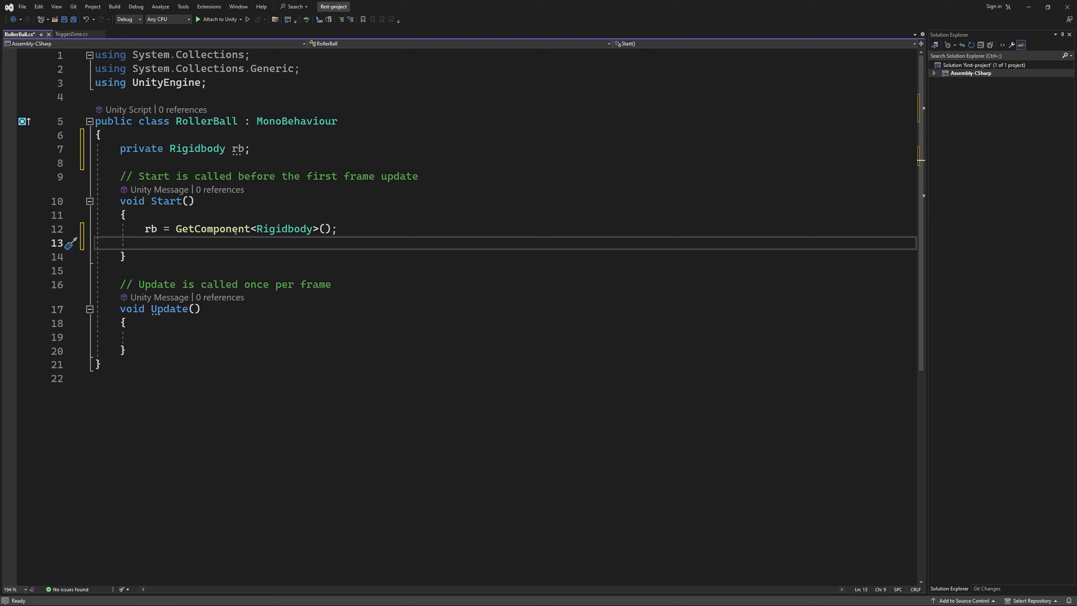
Inside the Update method, declare float horizontal = Input.GetAxis("Horizontal");.
click(172, 333)
scroll(182, 331, down, 2)
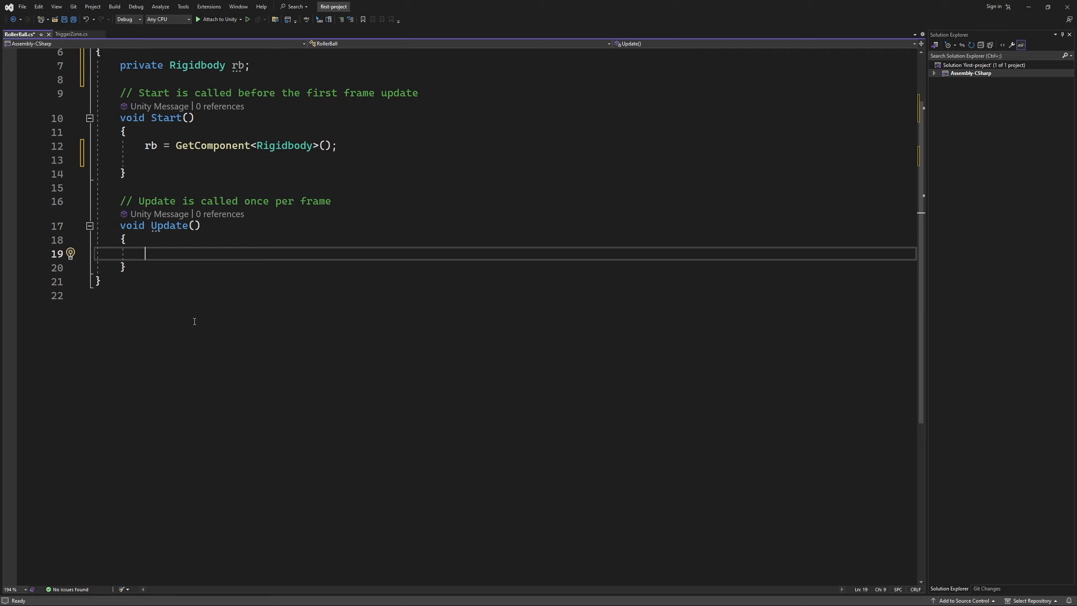
text(fl)
key(space)
key(BackSpace)
key(BackSpace)
key(BackSpace)
key(BackSpace)
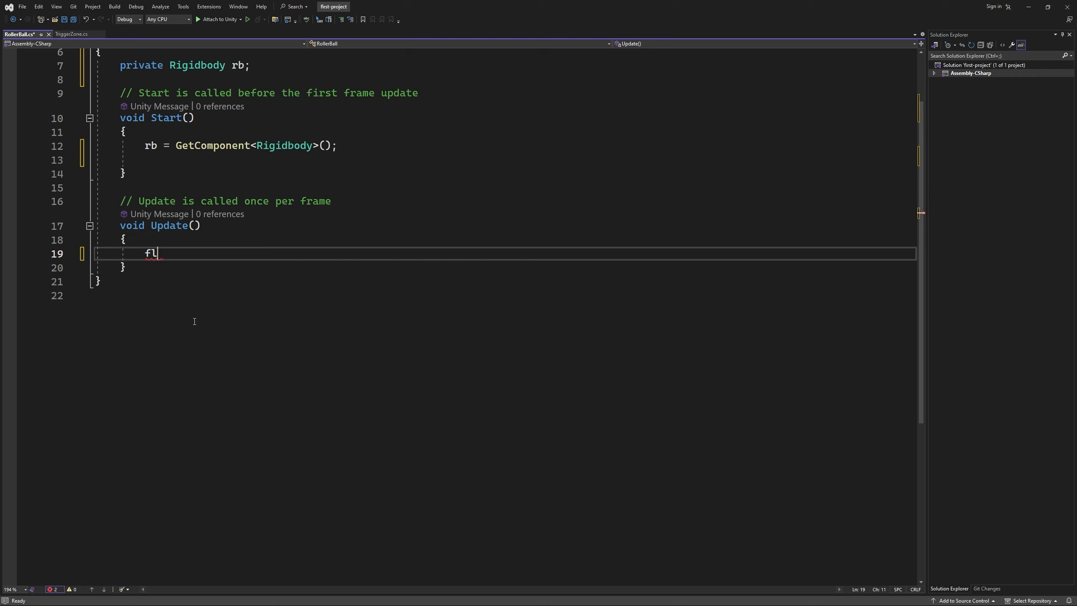
text(oat horizontal = )
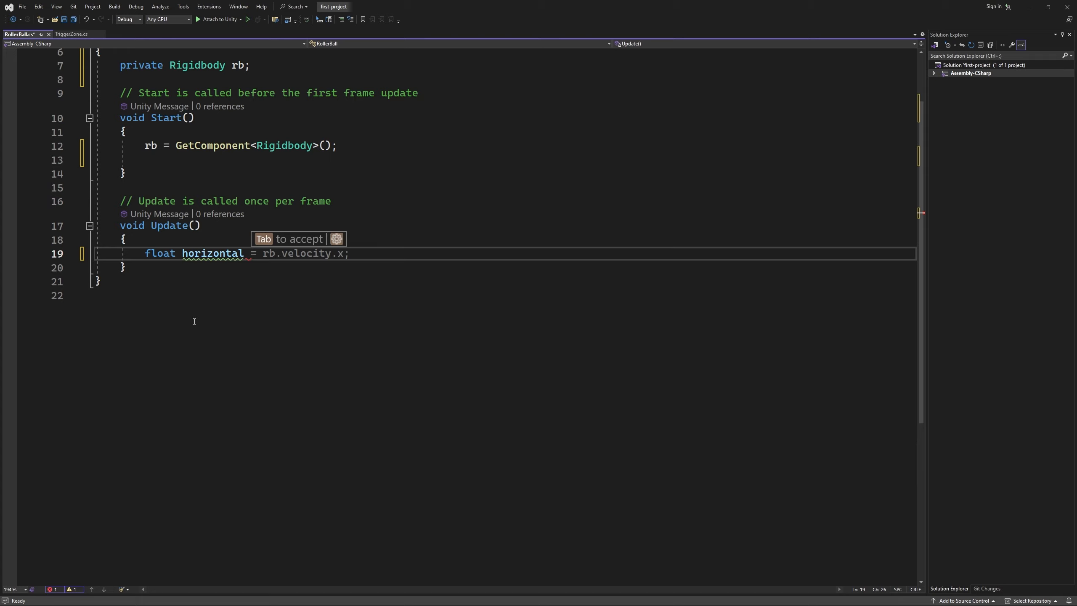
text(Input.get)
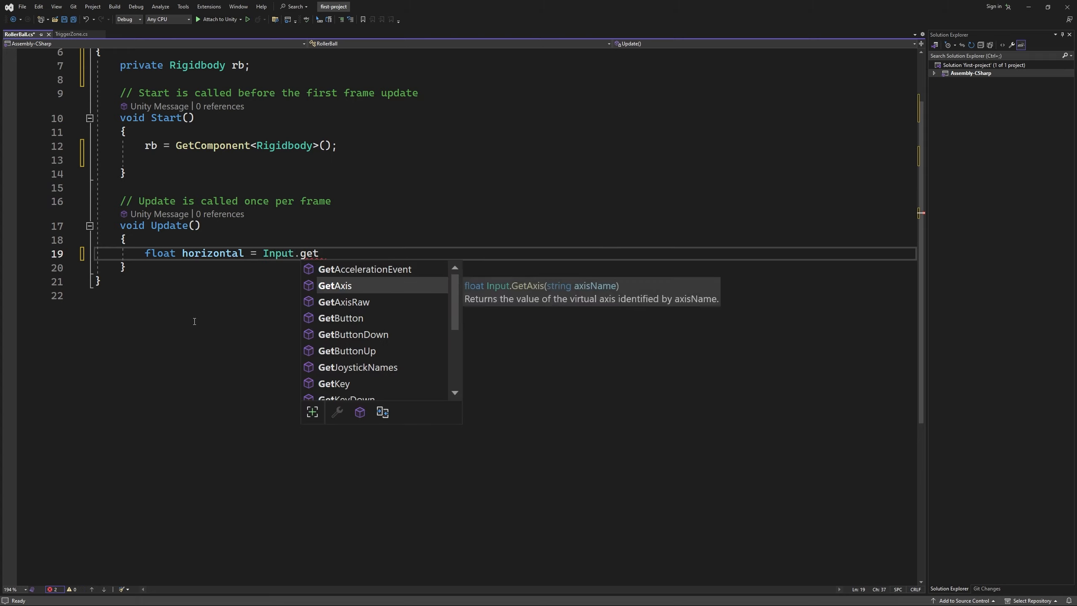
key(Tab)
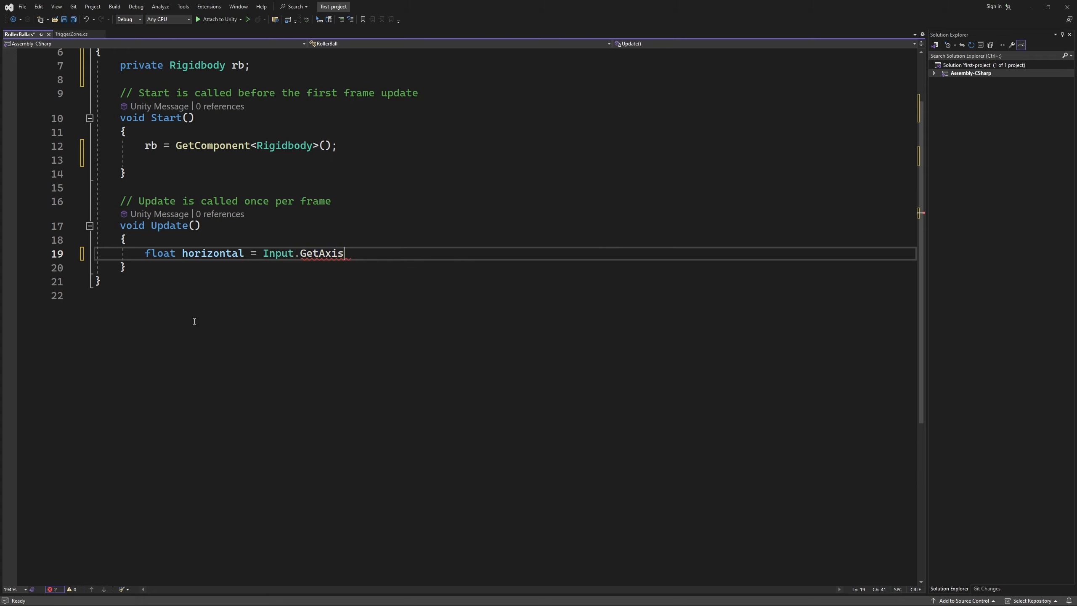
text((")
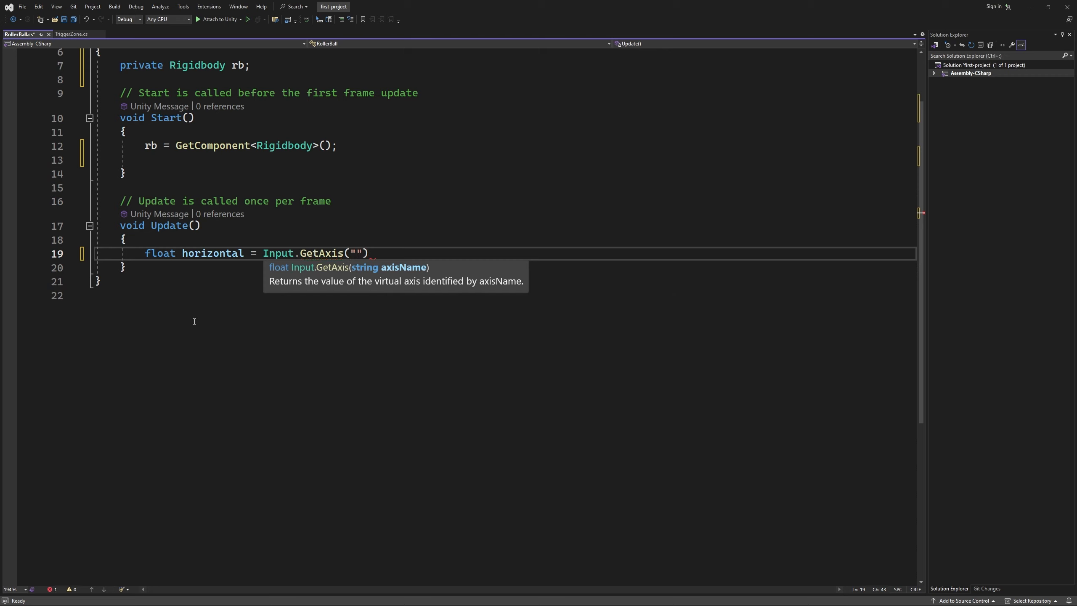
text(Horizontal");)
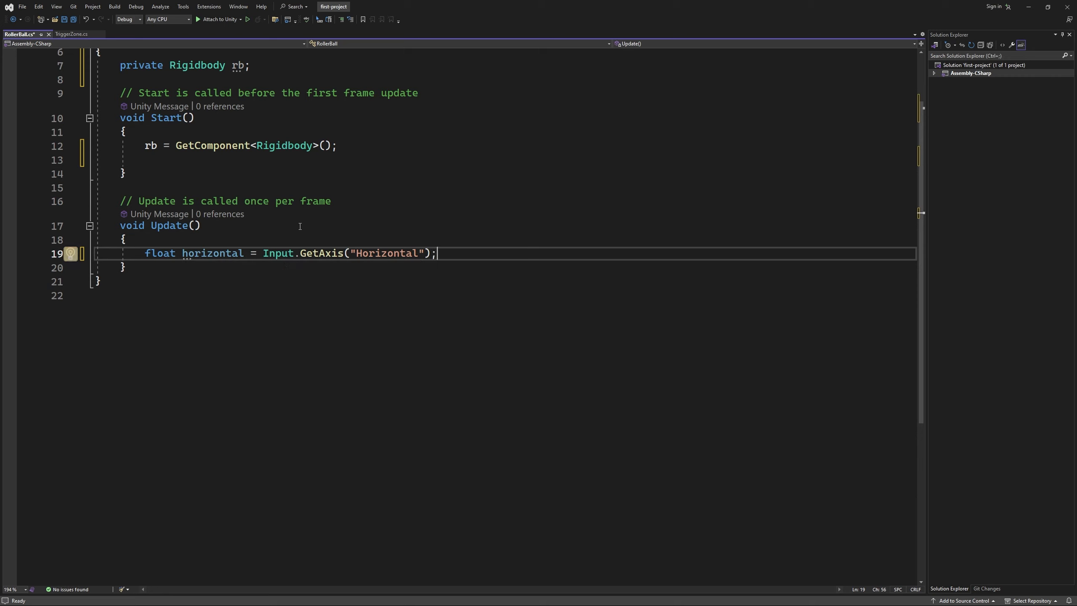
In the Brave browser, search for "unity docs getaxis" and open Unity's Scripting API page for Input.GetAxis.
mouse_move(321, 253)
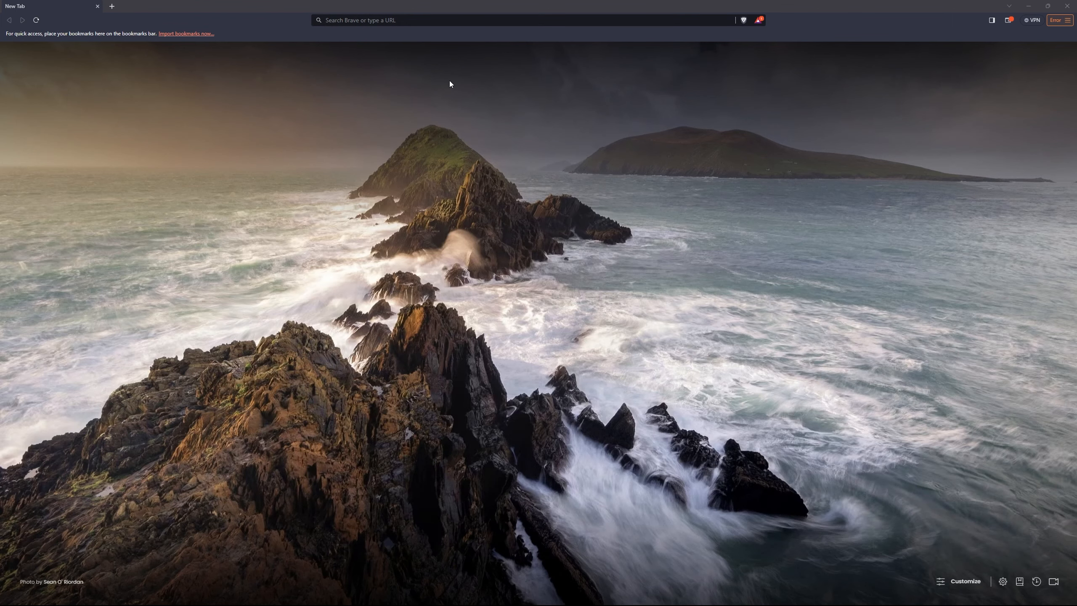
click(411, 20)
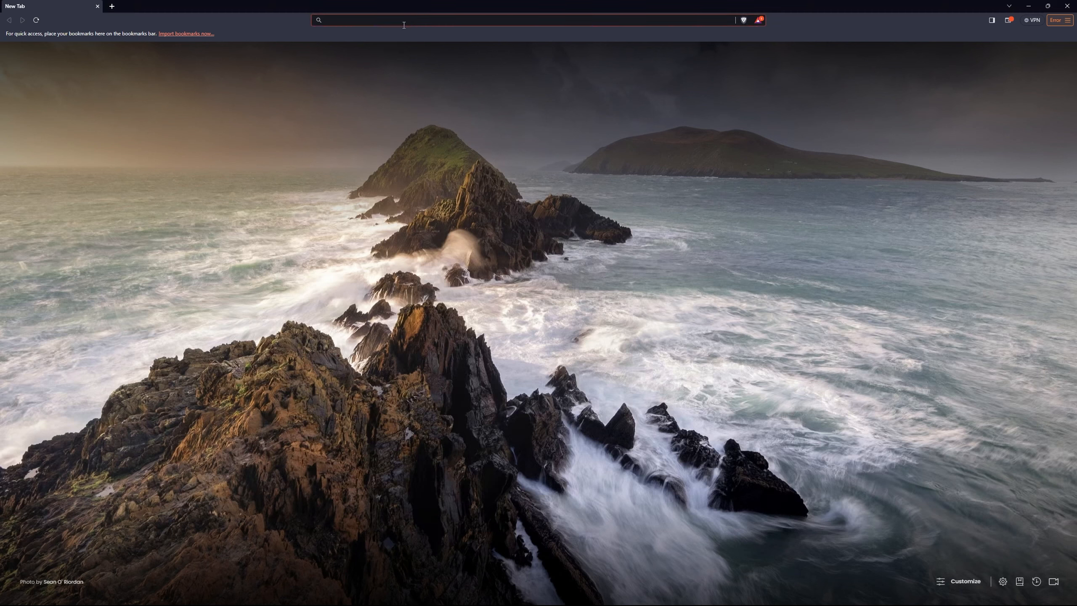
text(unity docs getaxis)
key(Return)
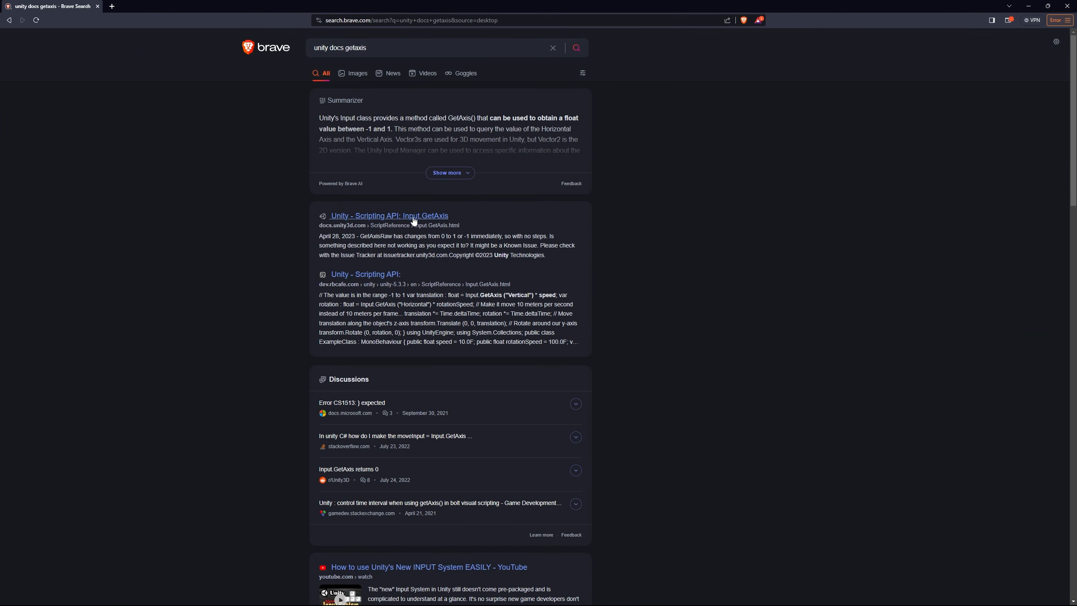
click(392, 216)
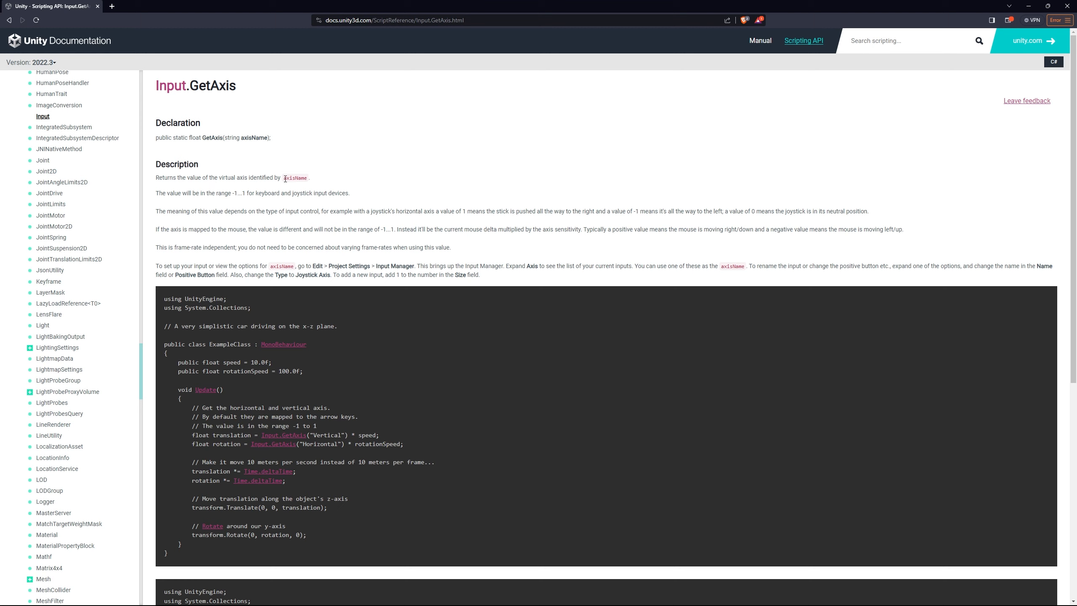
Read the Input.GetAxis description, examining the axisName parameter and the value range for keyboard and joystick input.
drag(285, 178, 315, 181)
click(257, 193)
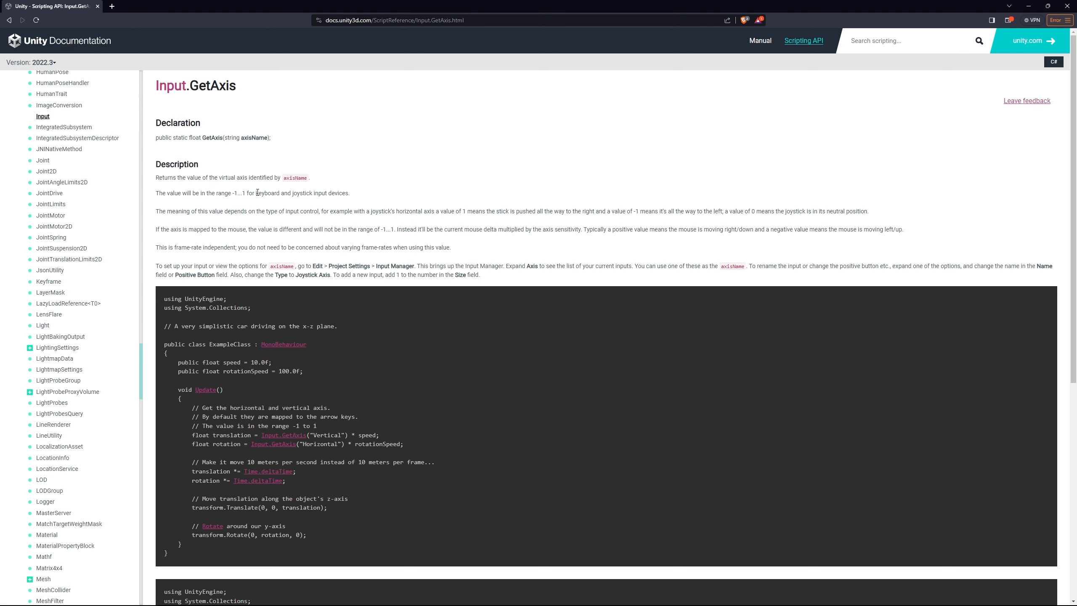
drag(159, 193, 375, 196)
click(157, 191)
drag(232, 194, 247, 194)
click(367, 193)
drag(232, 194, 238, 194)
drag(241, 193, 247, 194)
click(410, 146)
Examine how the first code example on the page uses Input.GetAxis for the Horizontal and Vertical axes.
scroll(343, 413, down, 4)
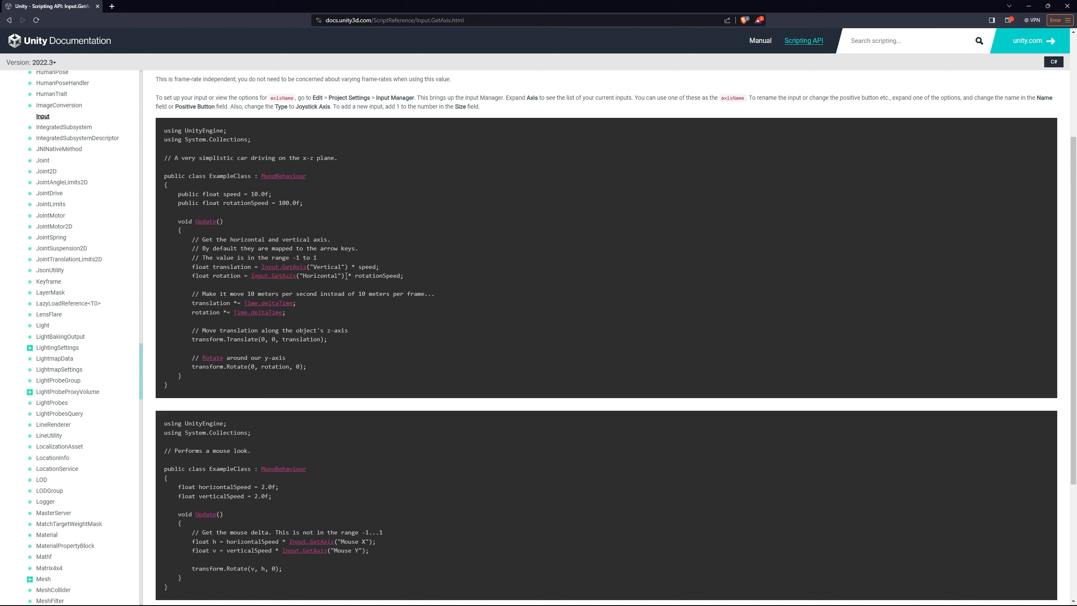
drag(345, 276, 190, 278)
click(193, 277)
drag(347, 266, 261, 267)
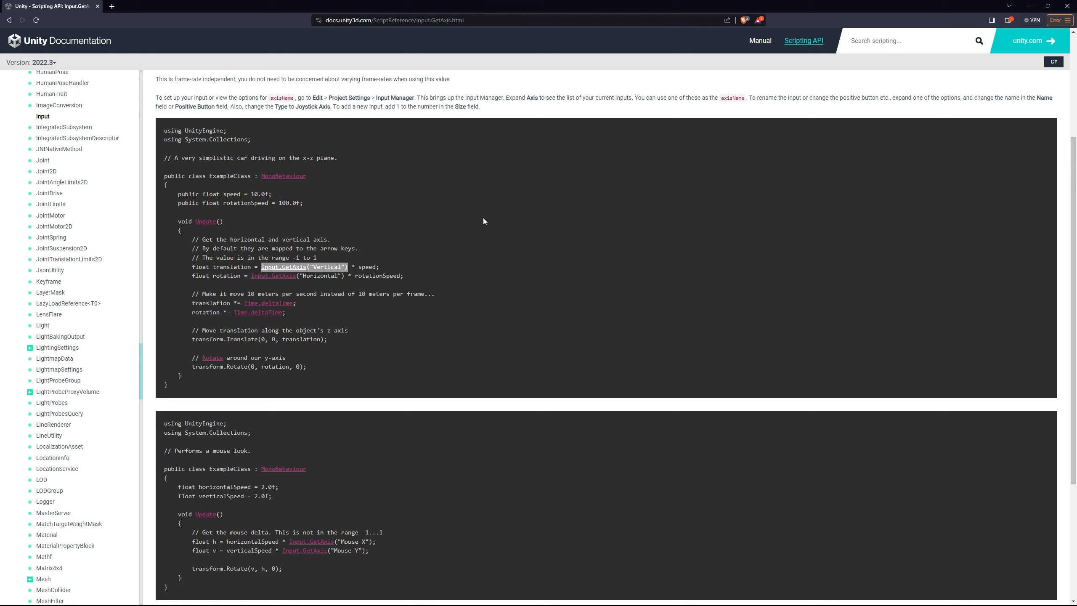
Back in Visual Studio, declare float vertical = Input.GetAxis("Vertical"); on the line below the horizontal variable.
key(alt+Tab)
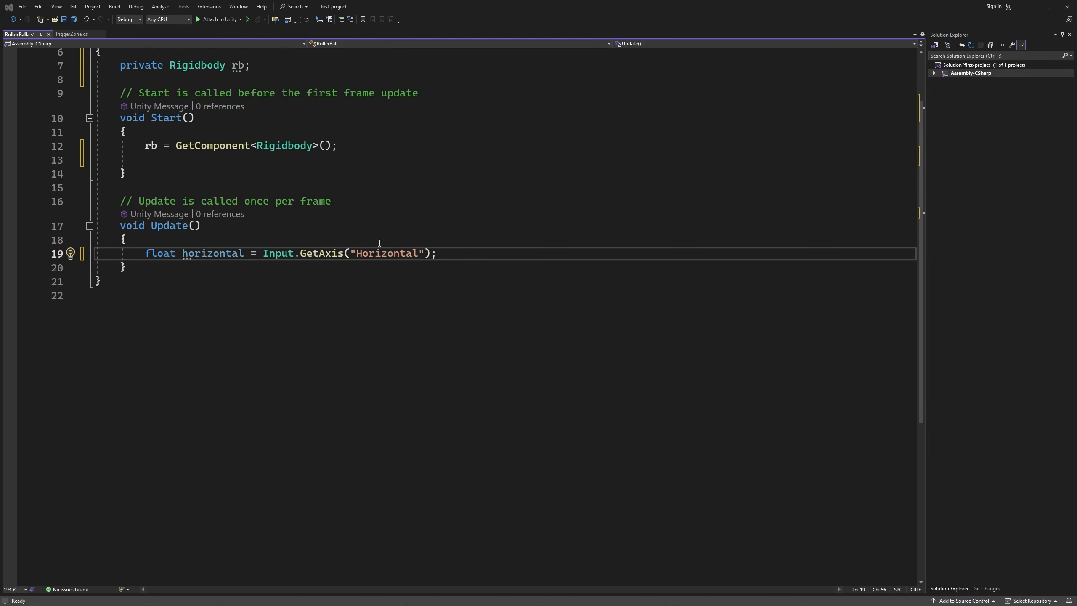
key(Return)
text(fl)
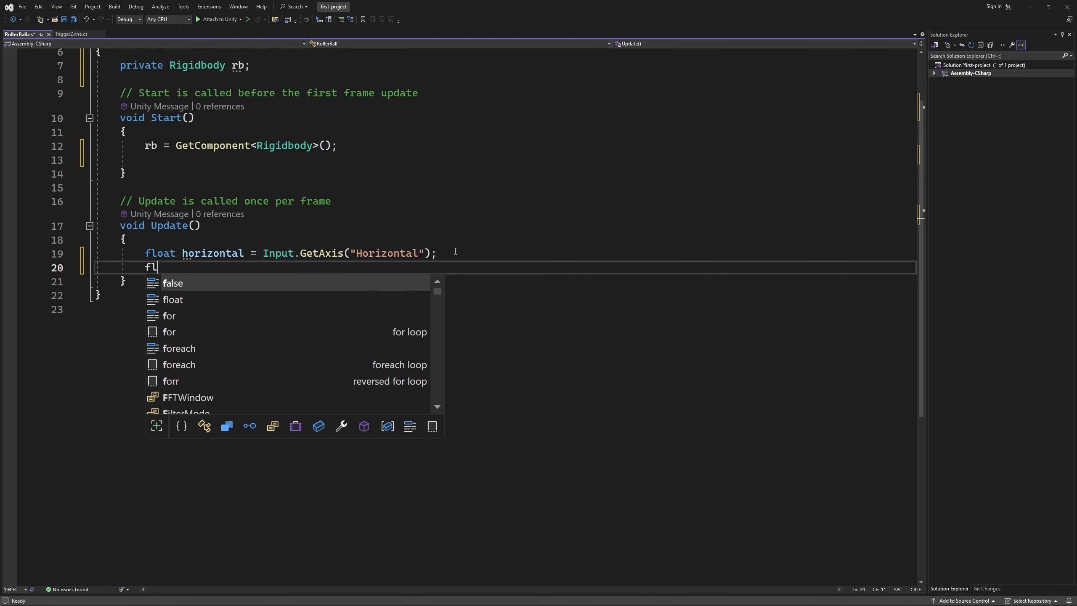
text(oat vertical )
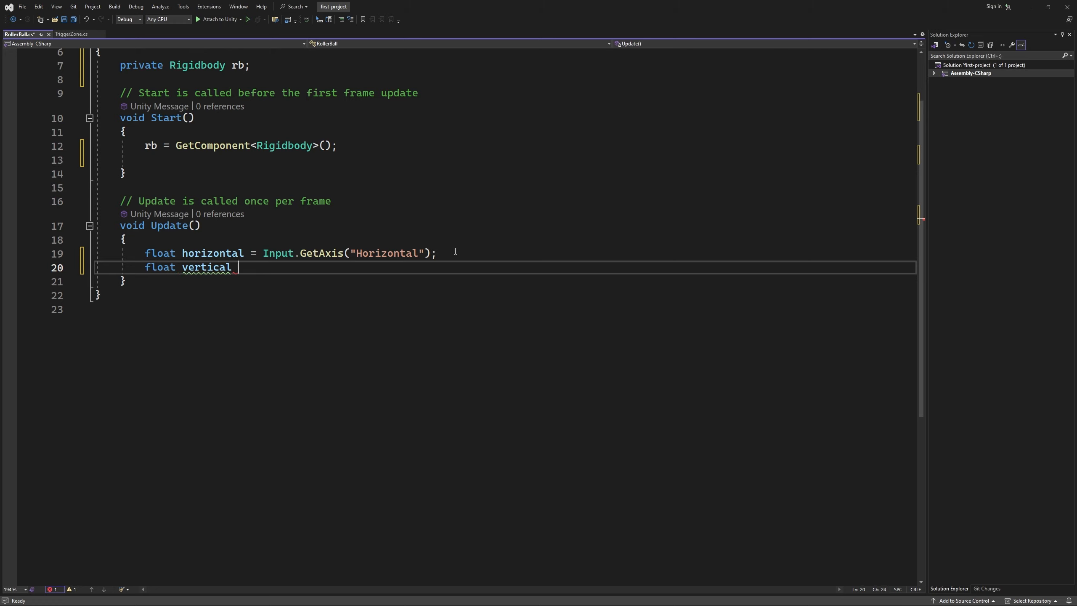
text(= Input.)
text(GetAxis(")
text(Vertic)
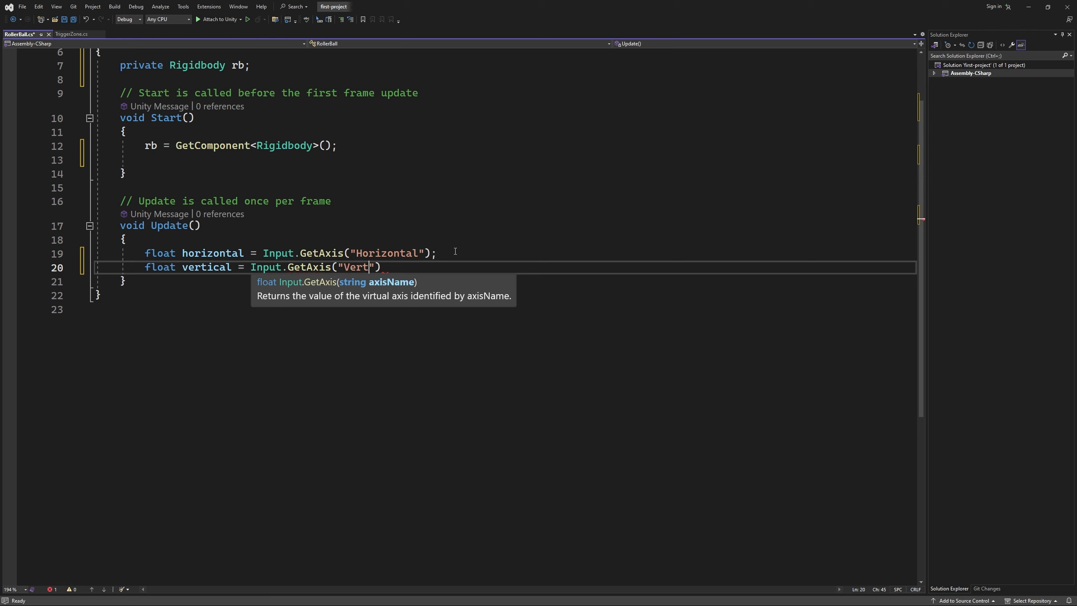
text(al");)
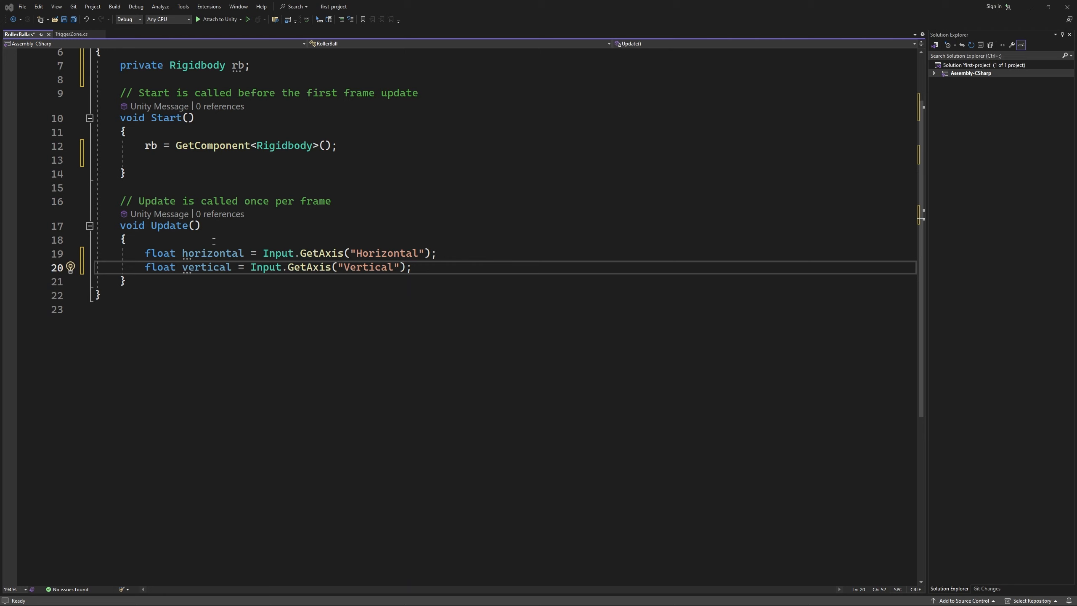
Below the vertical variable in Update, after a blank line, declare Vector3 direction = new(horizontal, 0.0f, vertical);.
click(429, 271)
key(Return)
key(Return)
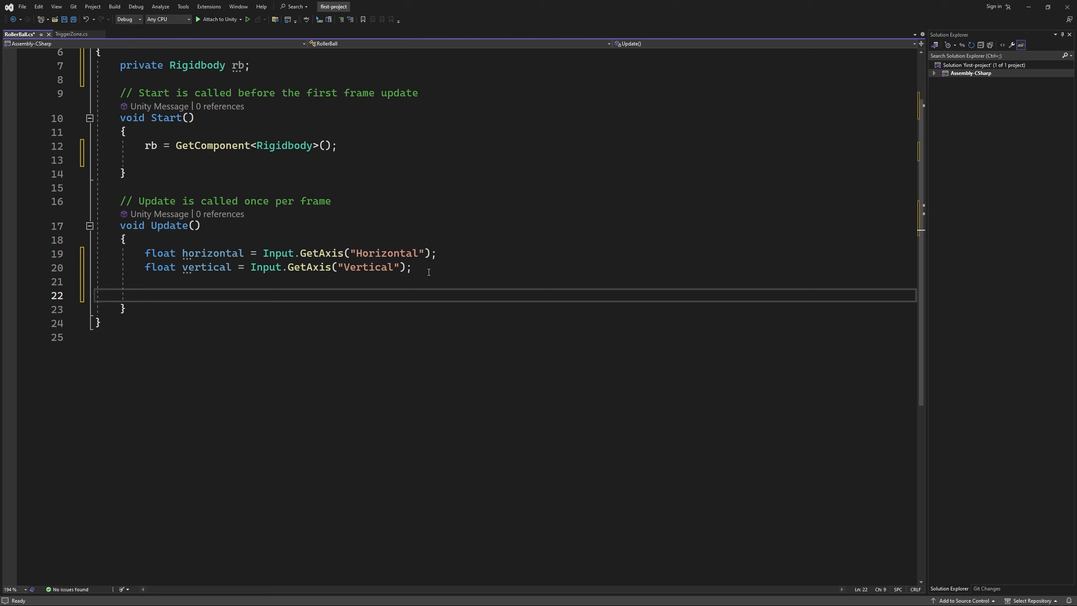
text(Vector3)
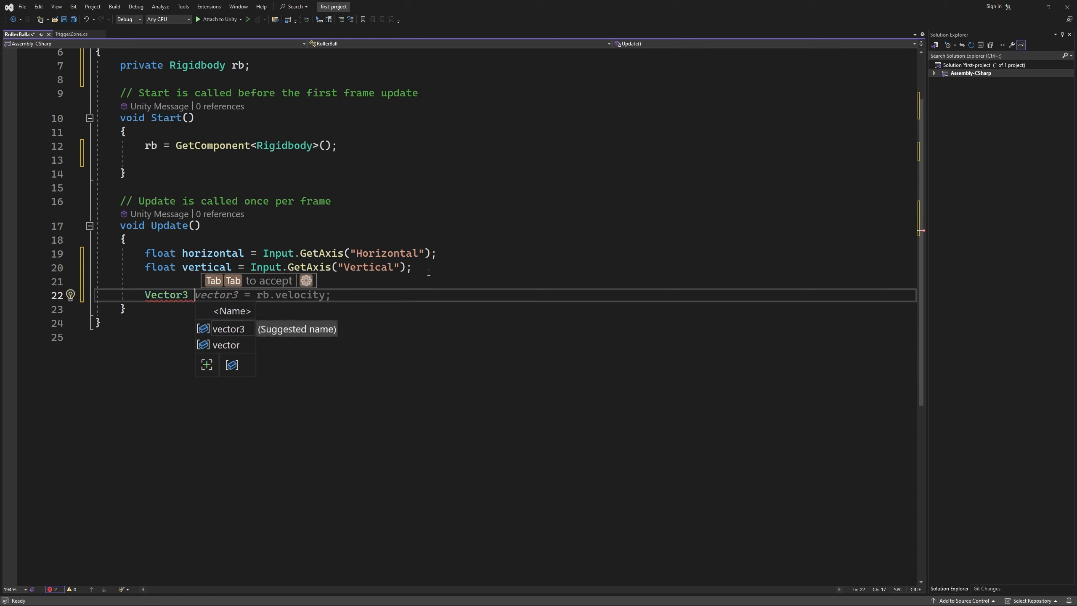
text( direction = )
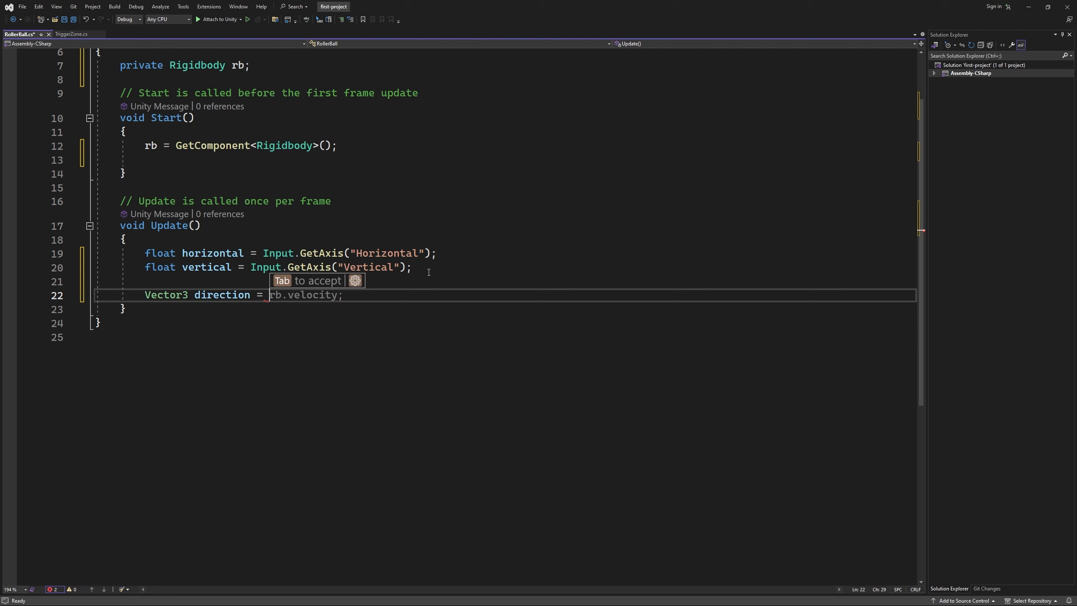
text(new)
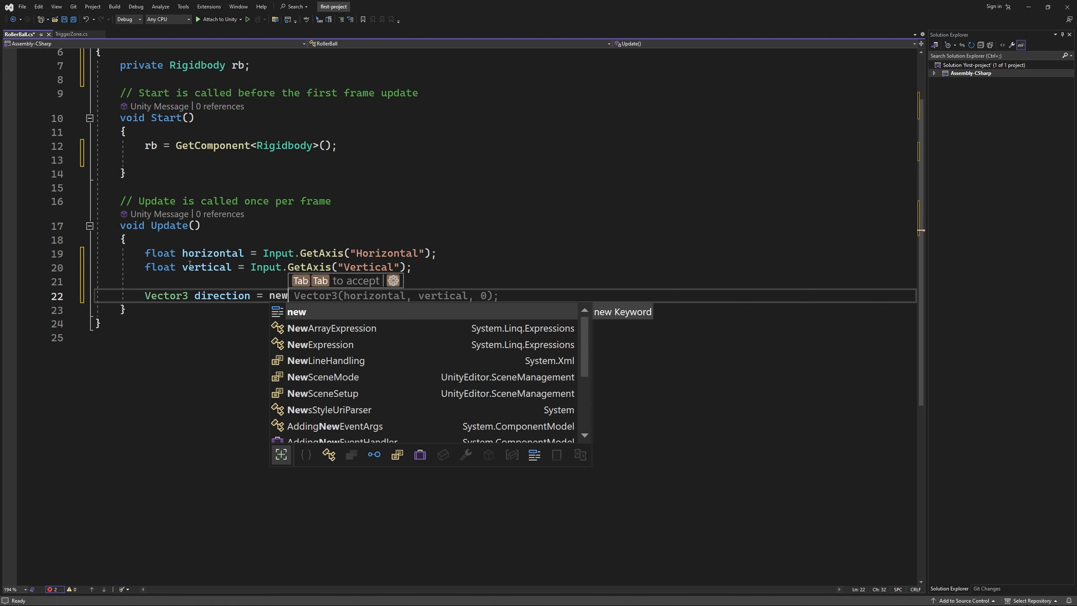
text(()
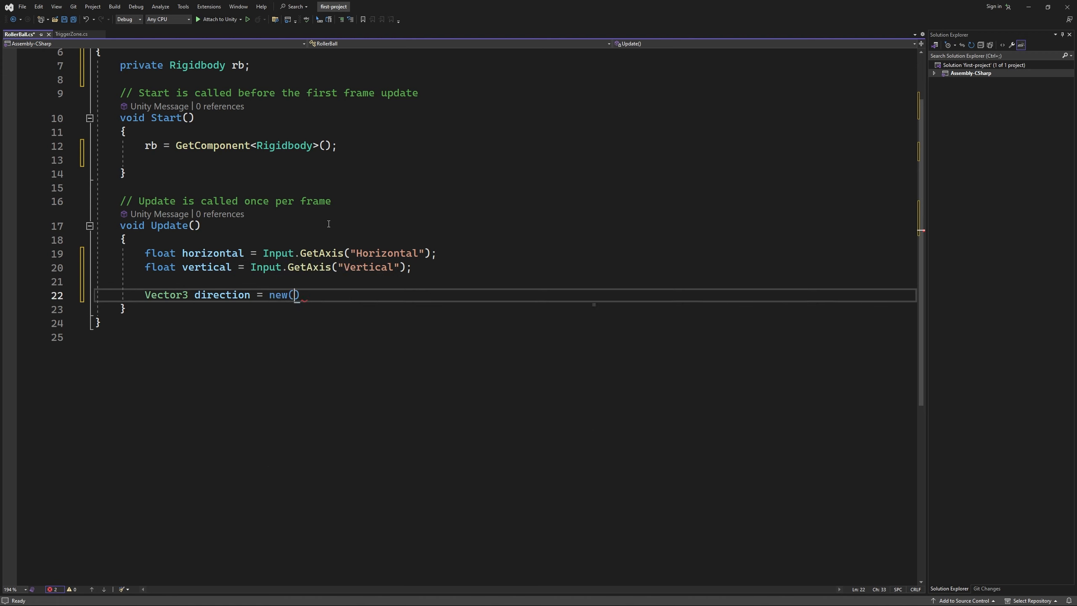
text(horizontal, )
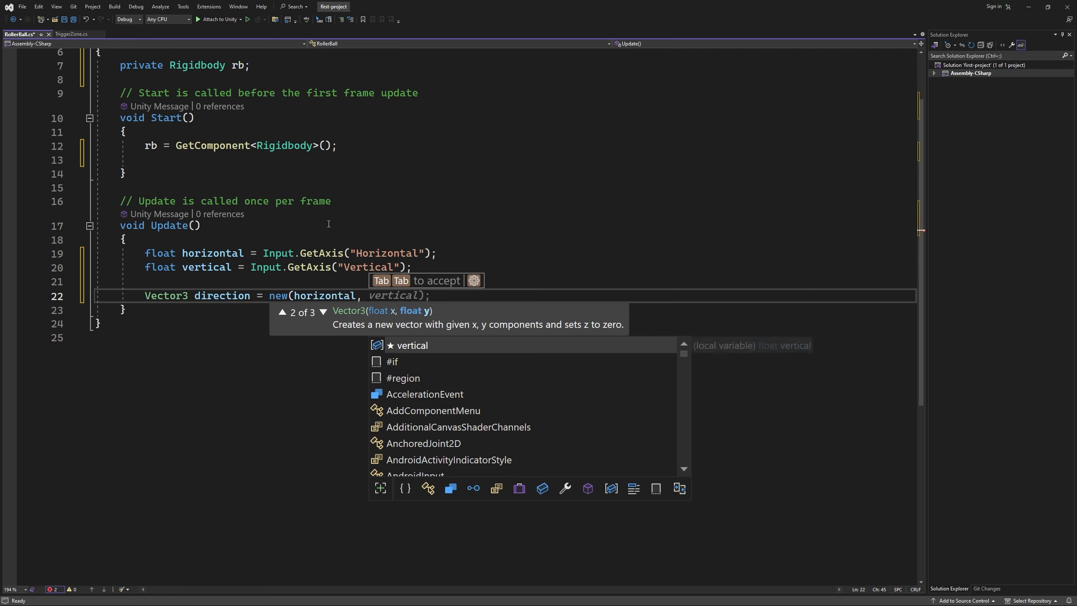
text(0.0f, veri)
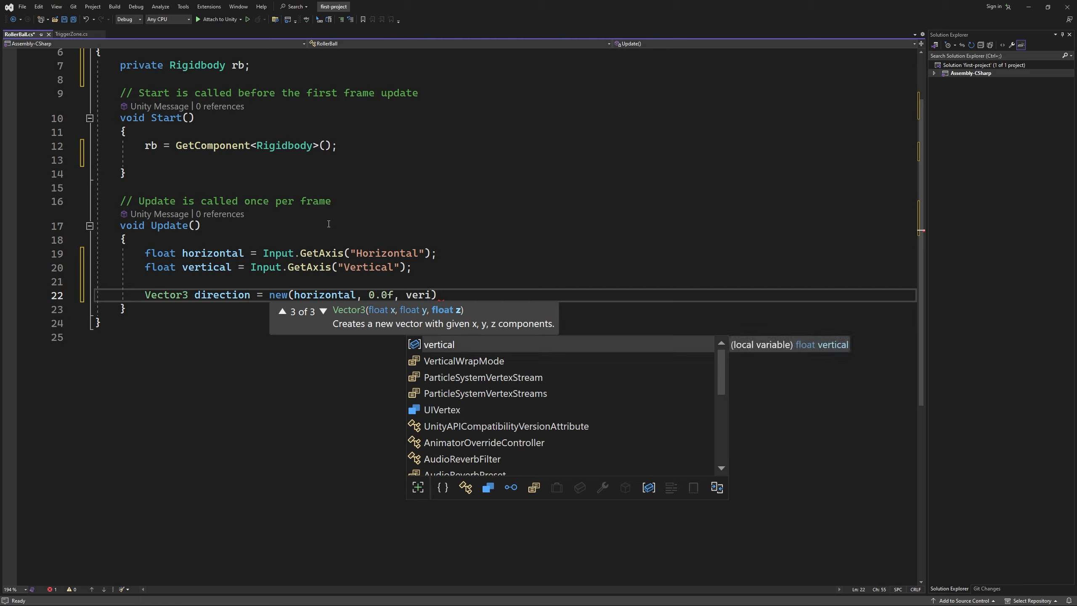
key(Tab)
text();)
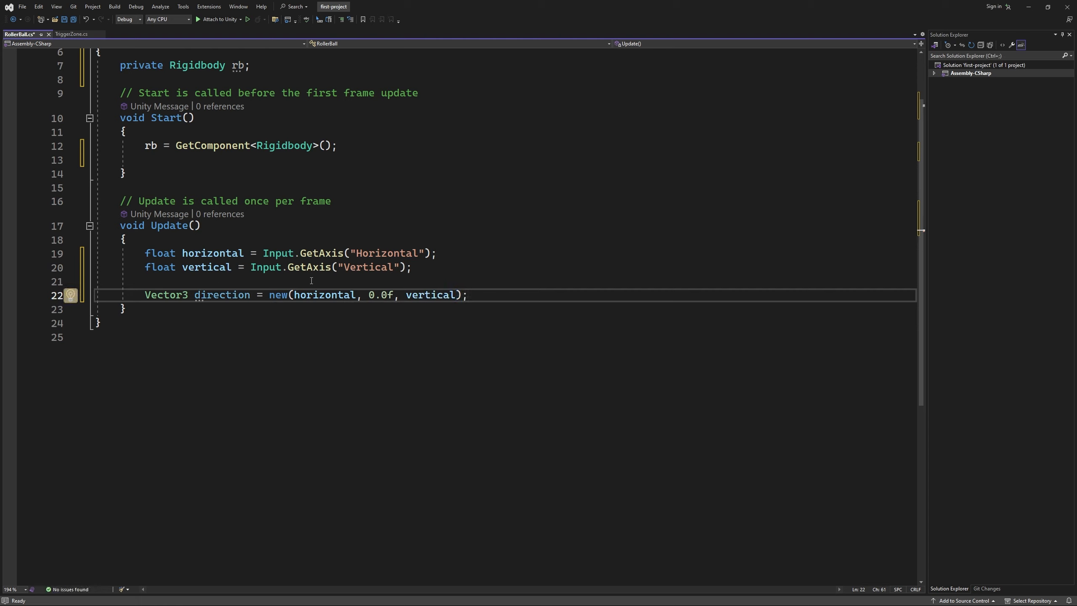
drag(353, 295, 293, 295)
drag(367, 295, 395, 295)
click(395, 295)
drag(407, 295, 456, 294)
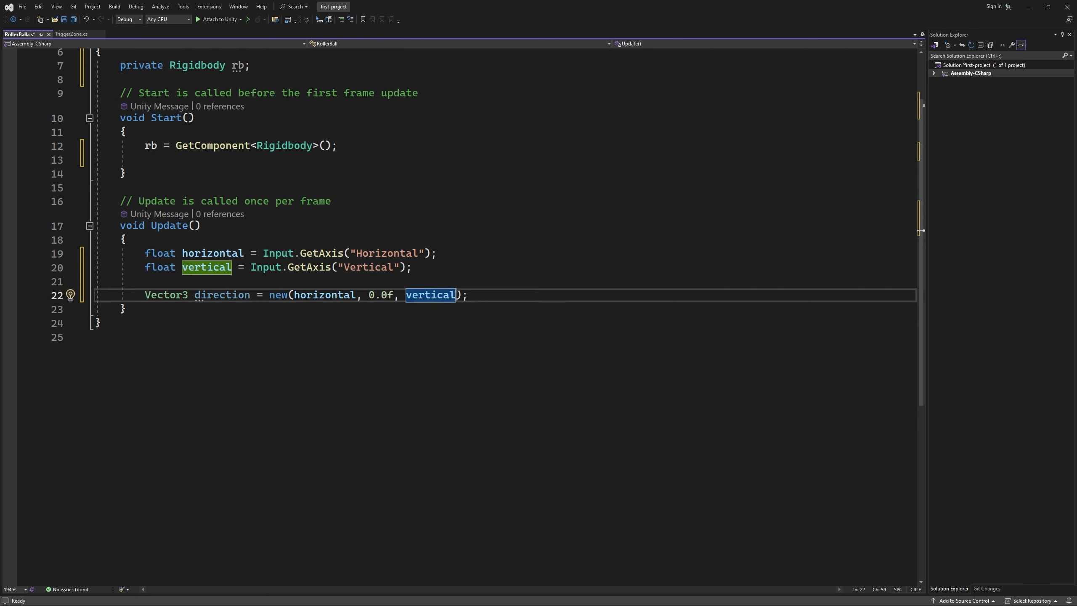
Add the statement rb.AddForce(direction); on the line directly below the direction vector.
click(483, 299)
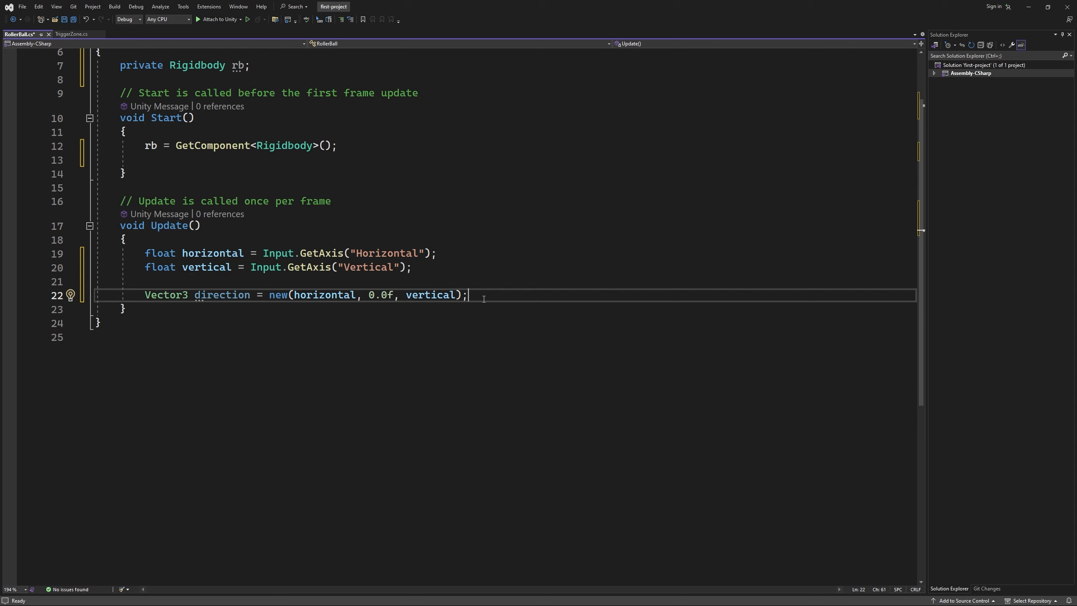
key(Return)
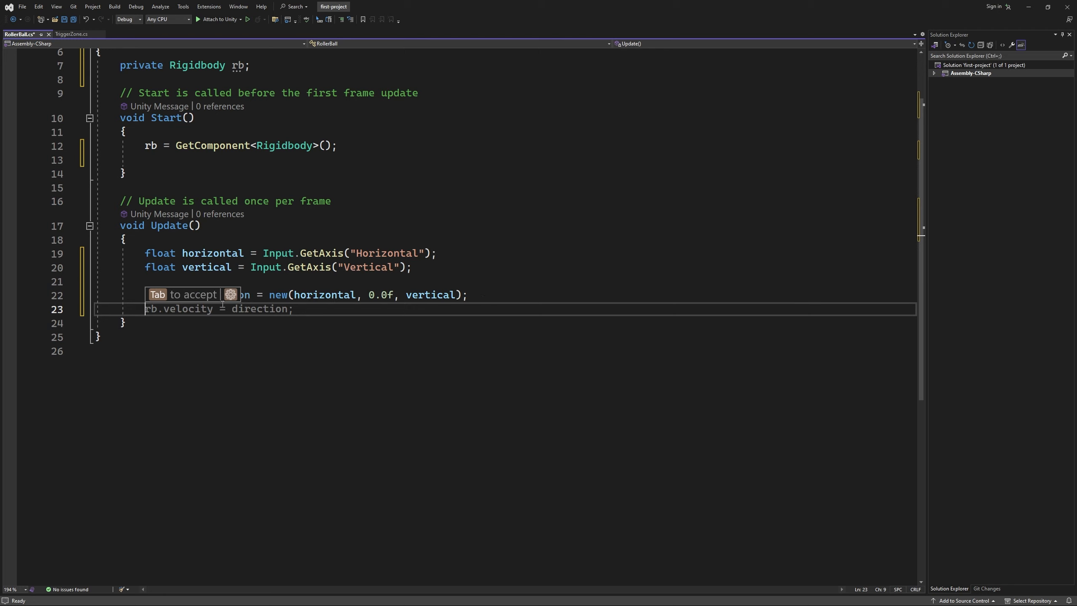
text(rb.)
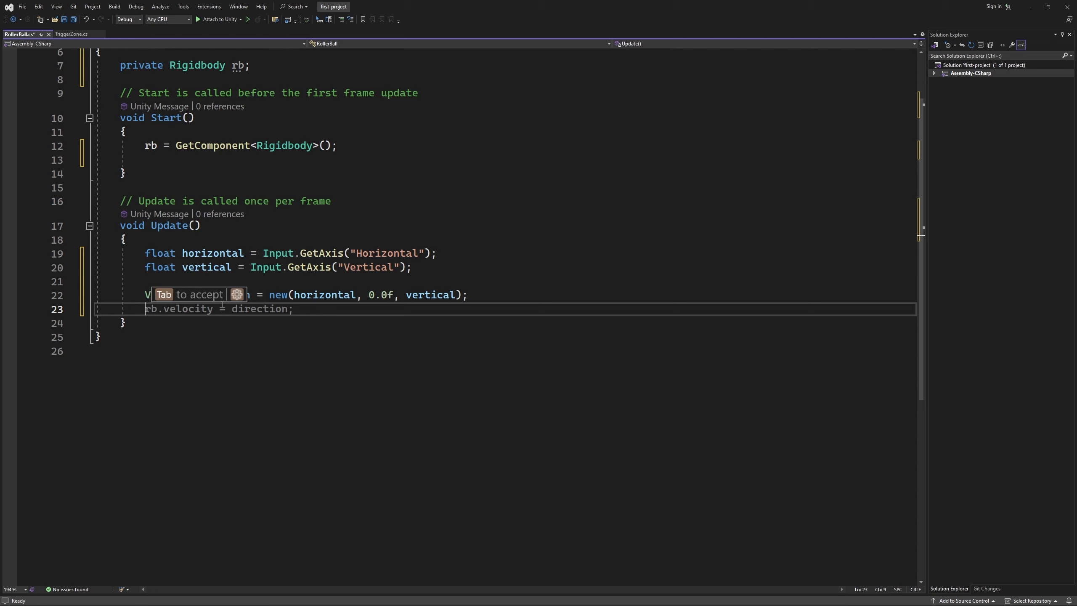
text(Add)
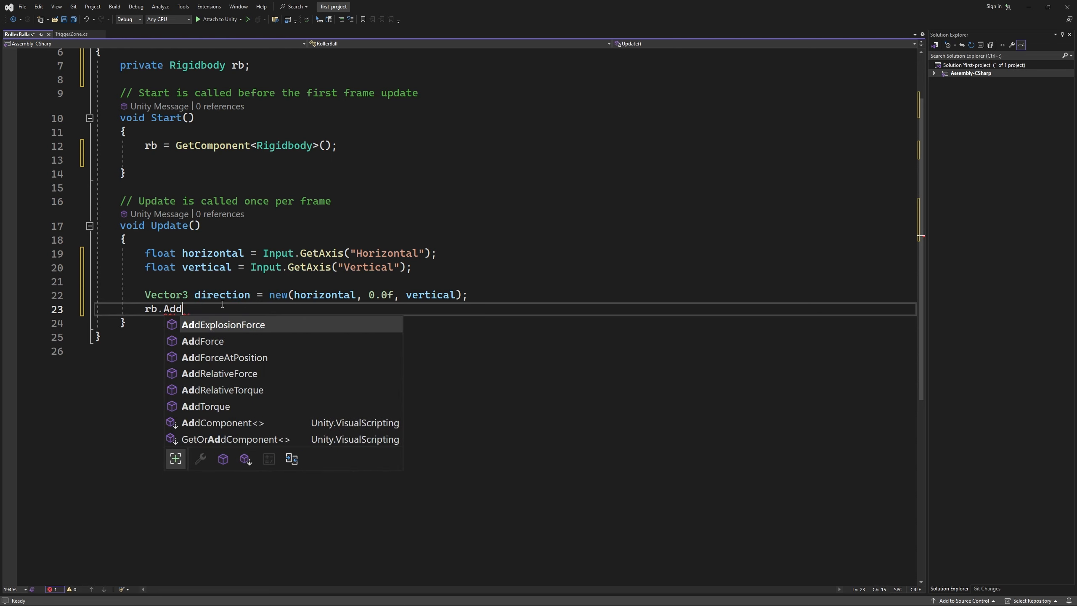
key(Down)
key(Tab)
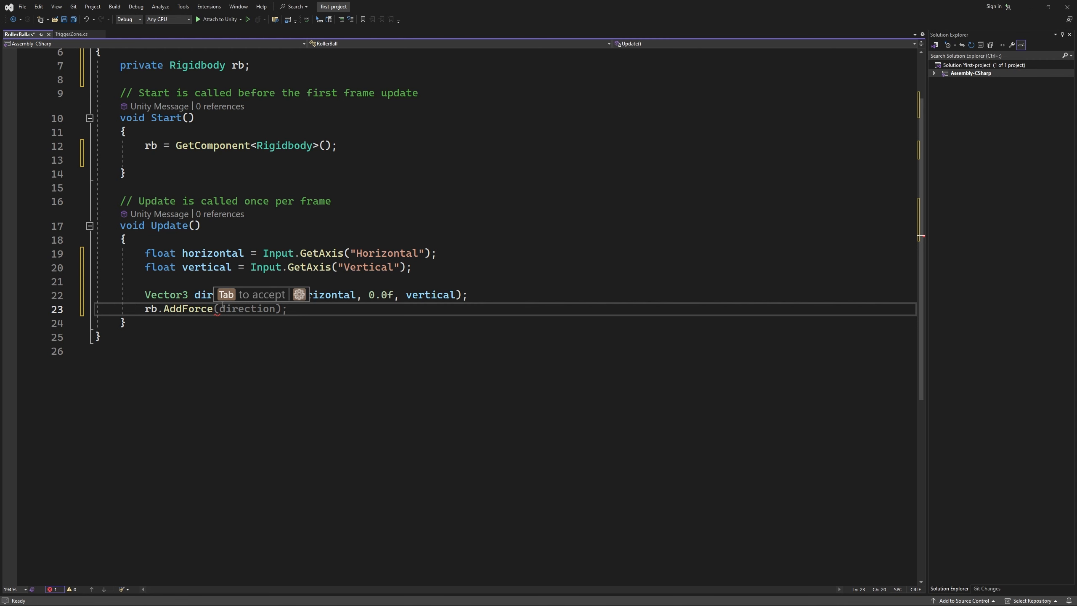
text(()
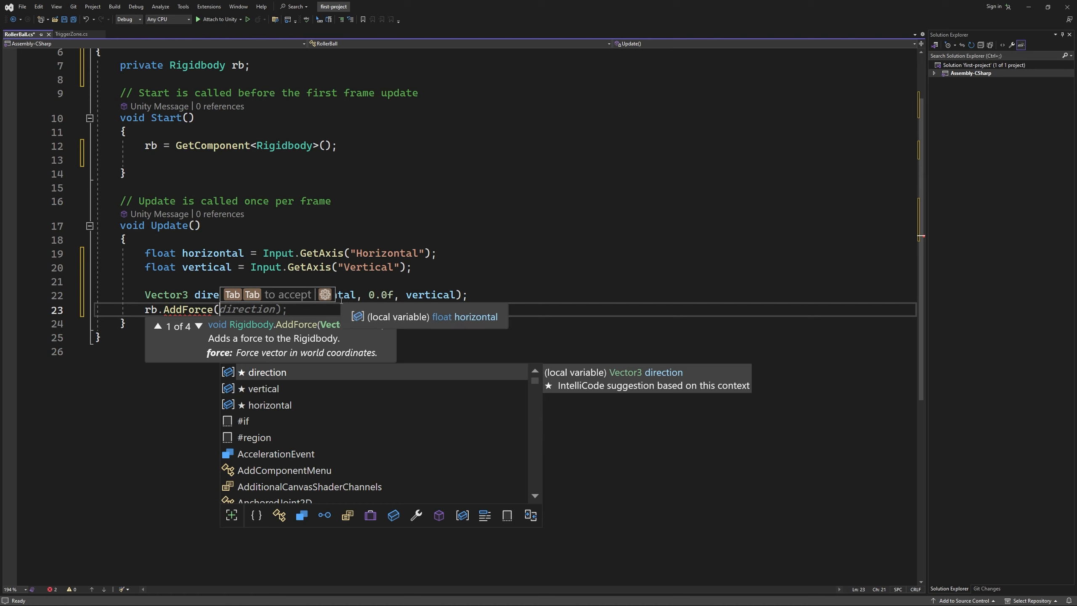
key(Tab)
key(Tab)
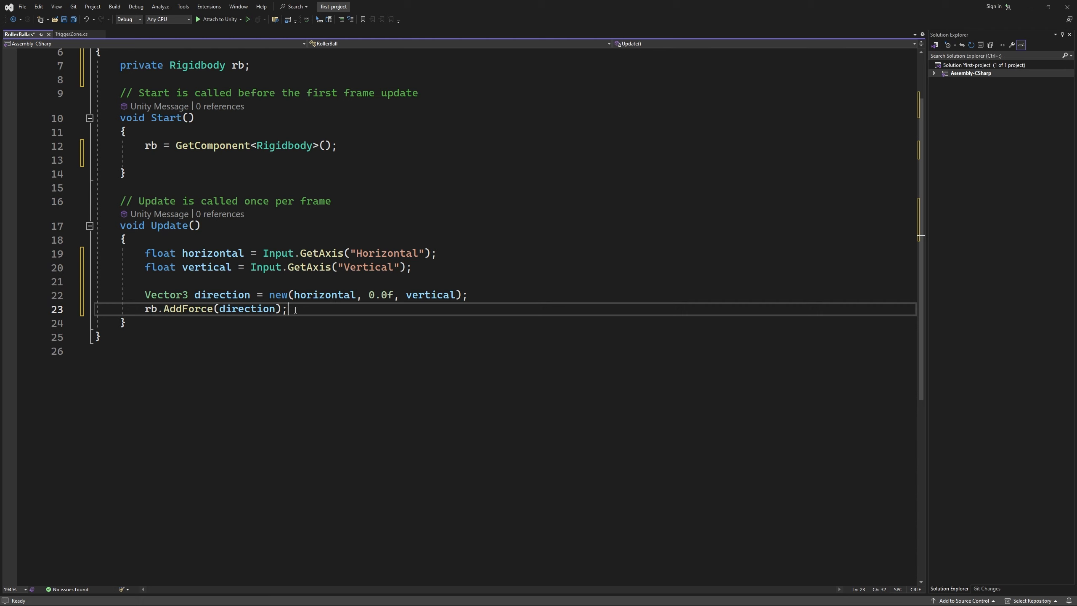
Remove the empty line after the GetComponent call in the Start method.
scroll(642, 411, up, 2)
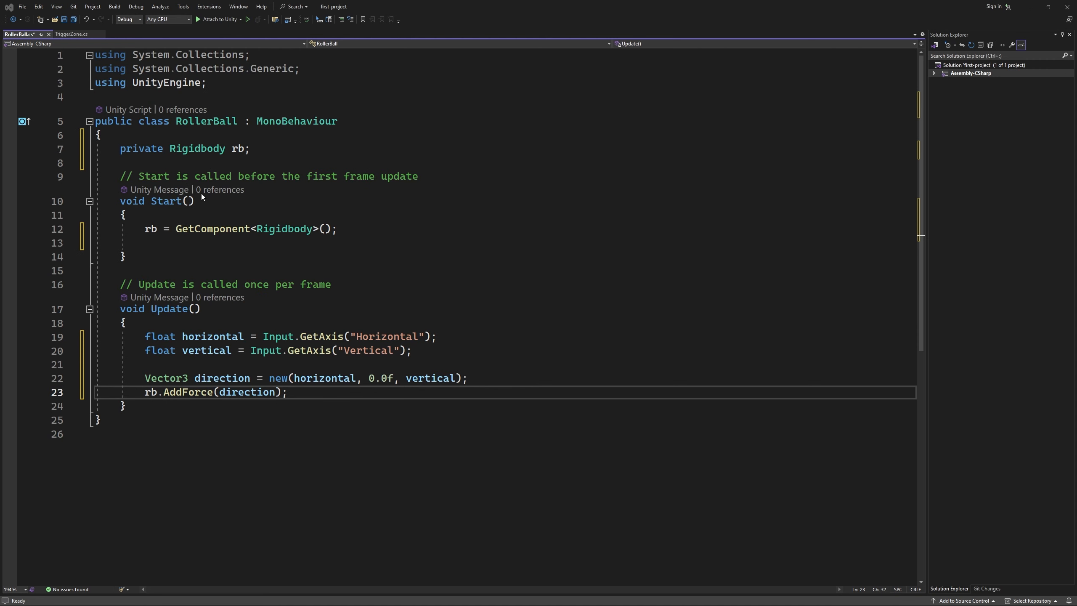
click(132, 243)
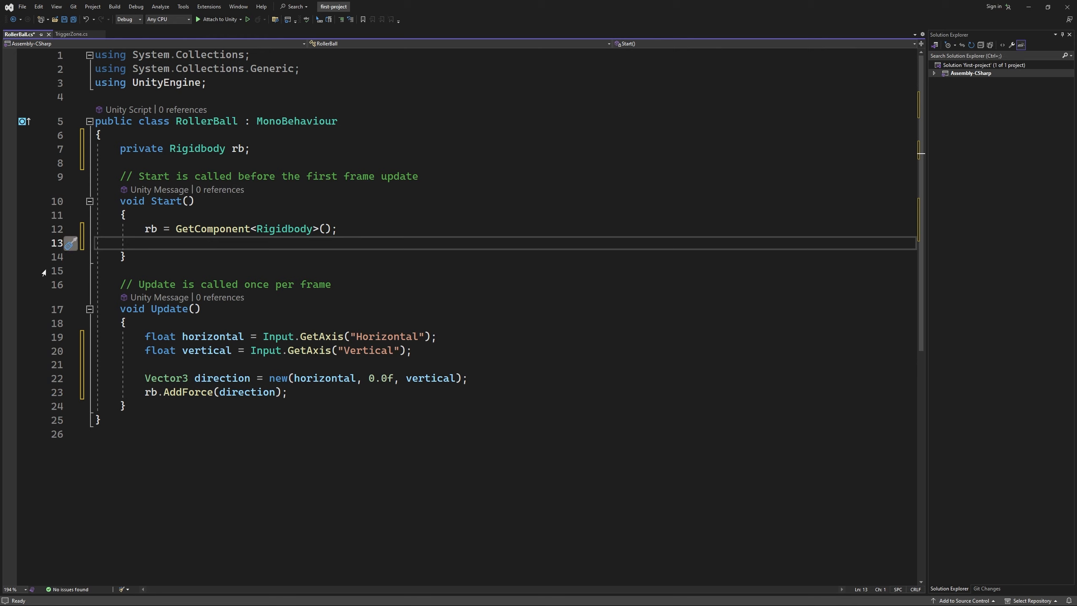
key(BackSpace)
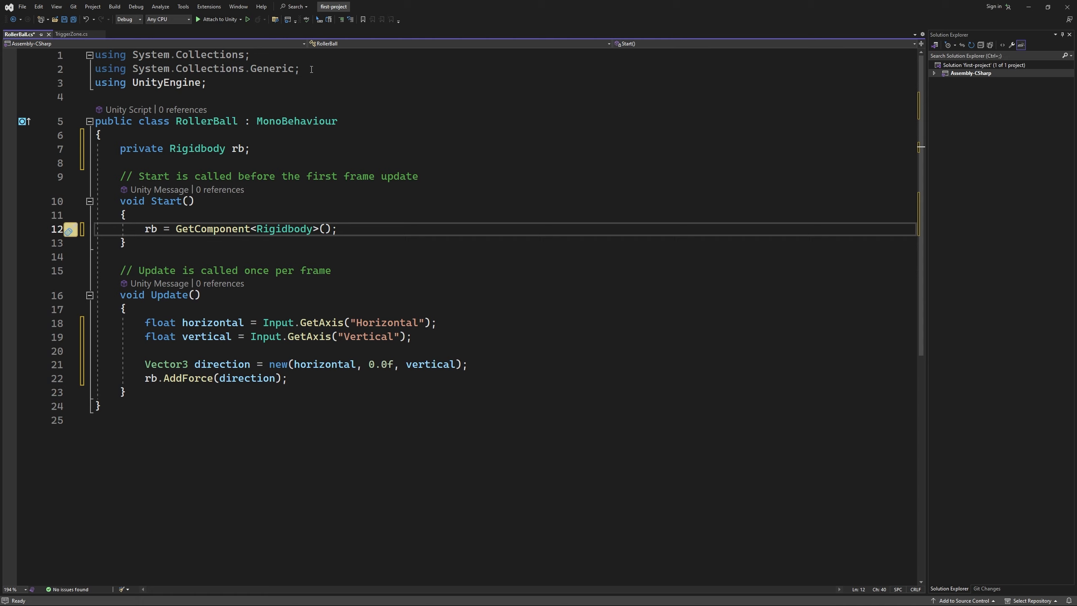
Delete the System.Collections and System.Collections.Generic using directives at the beginning of the script.
drag(301, 69, 95, 55)
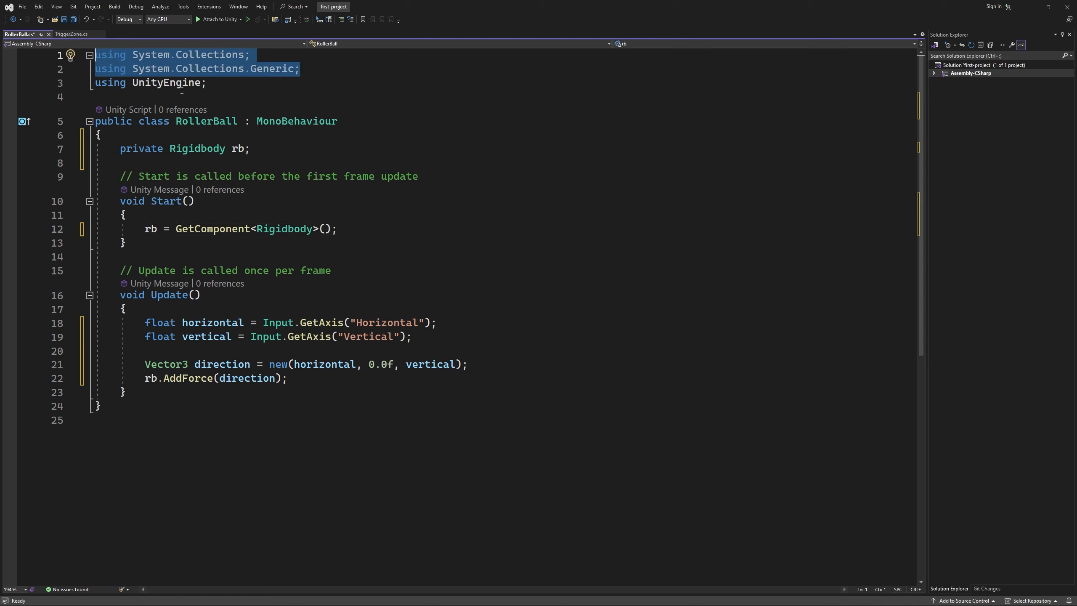
key(BackSpace)
key(Down)
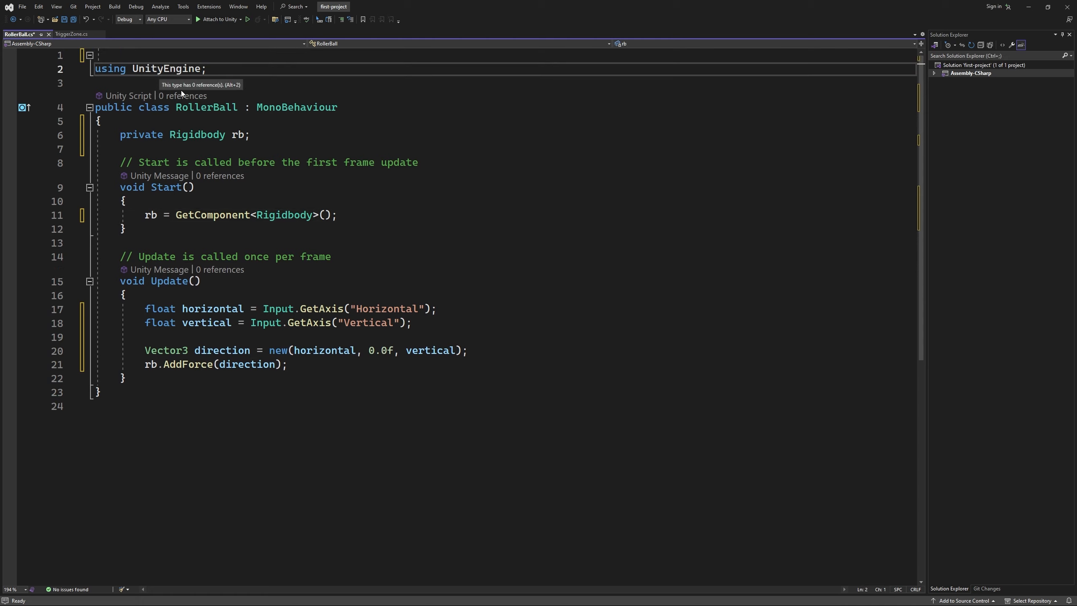
Delete the empty first line of the RollerBall script and save it, switching back to Unity.
key(BackSpace)
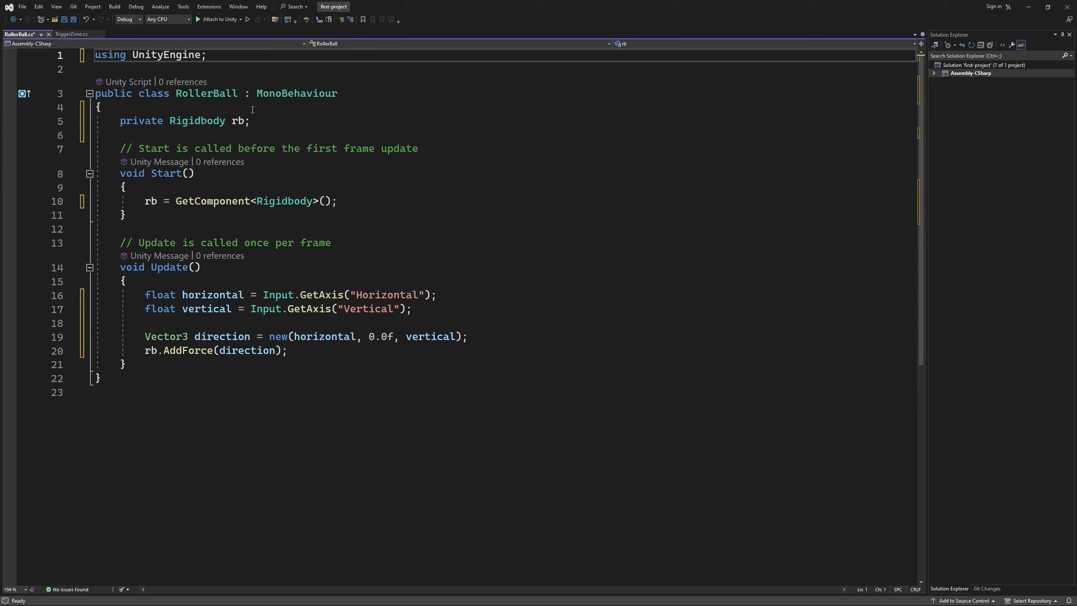
key(ctrl+s)
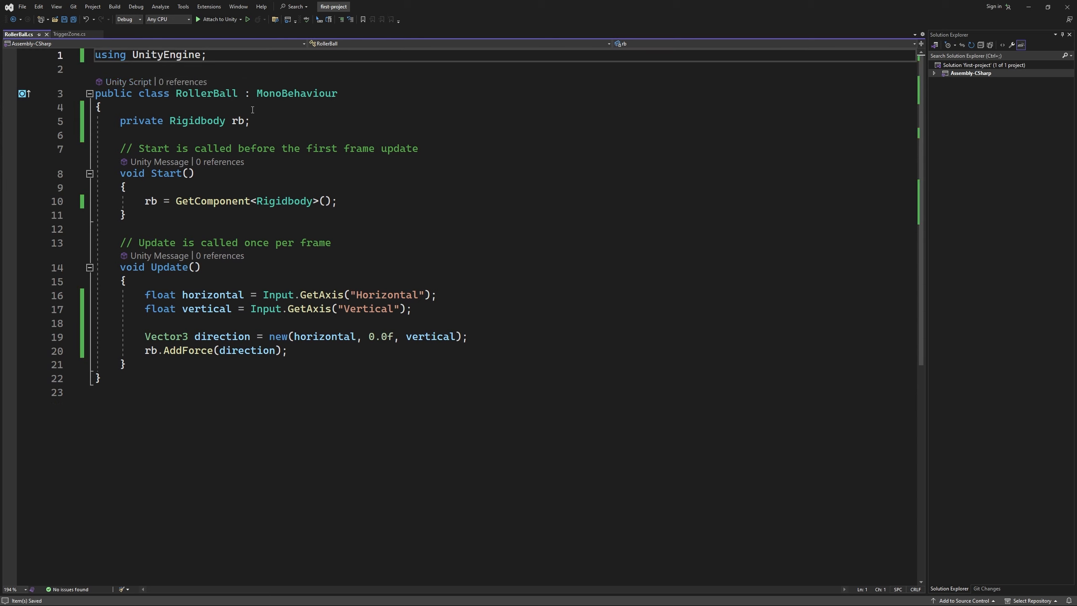
click(1027, 6)
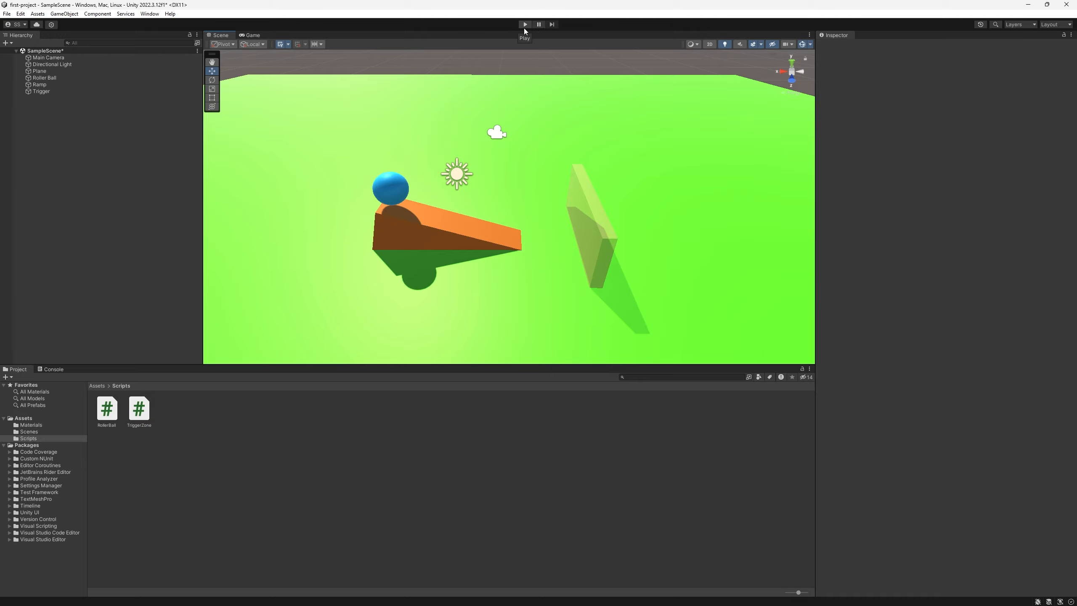
Play-test the scene by steering the ball around the ramp with the arrow controls, and stop play mode.
click(524, 26)
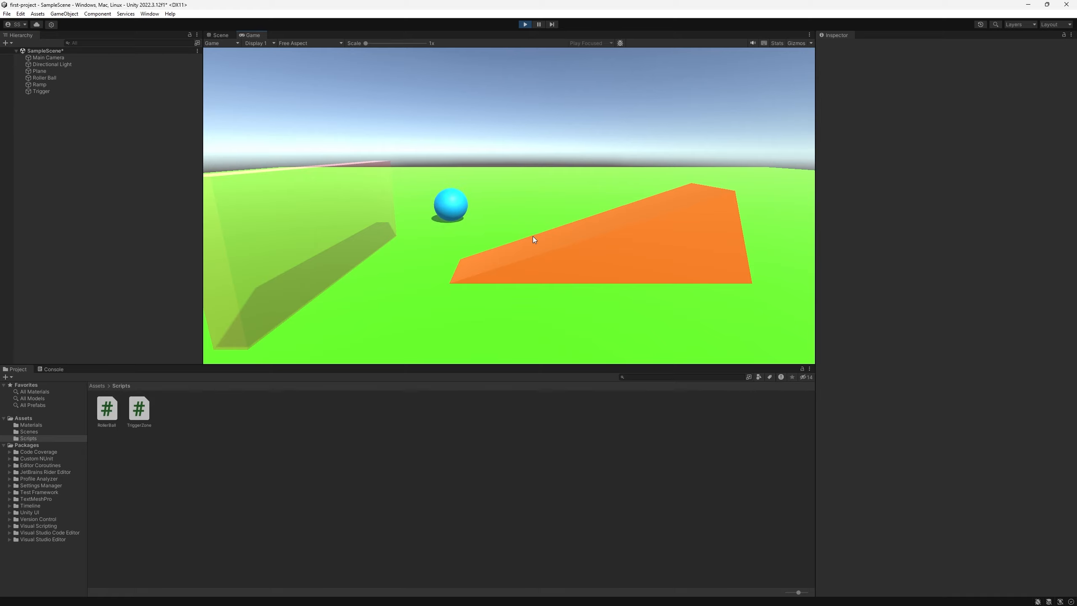
key(Right)
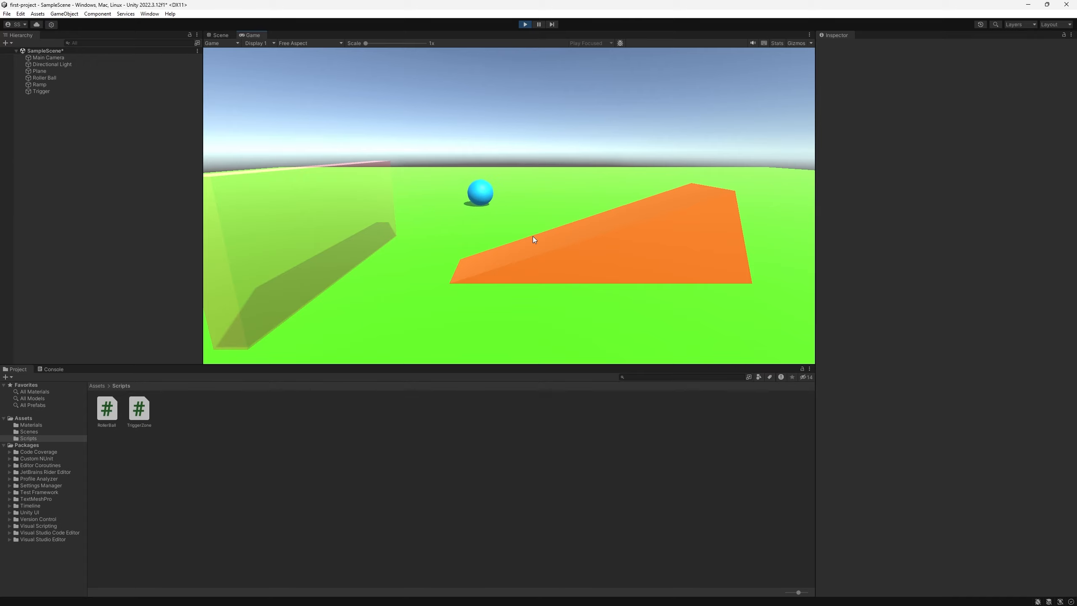
key(Down)
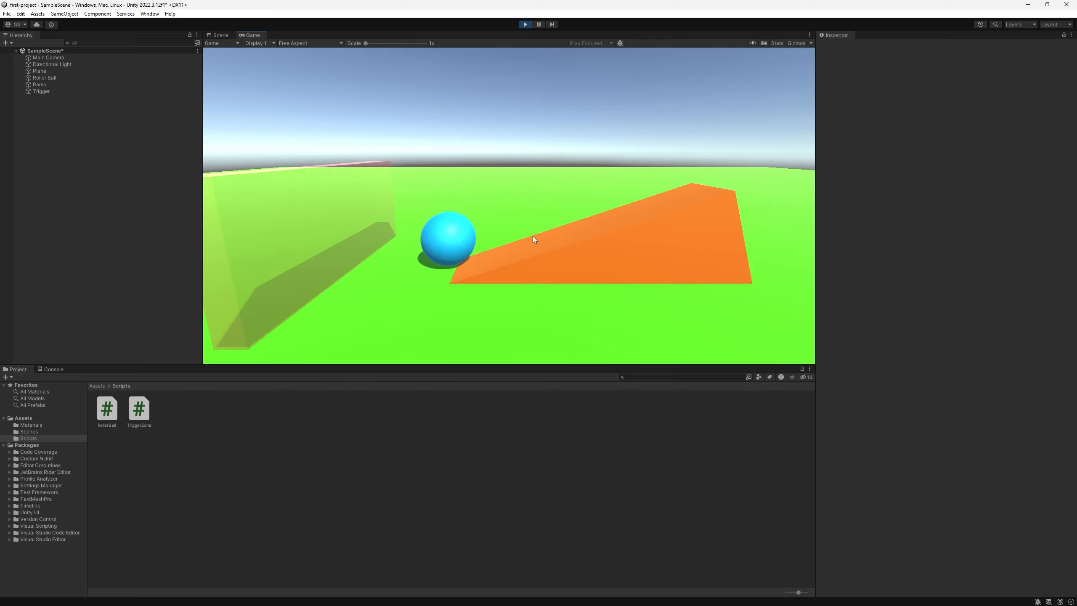
key(Right)
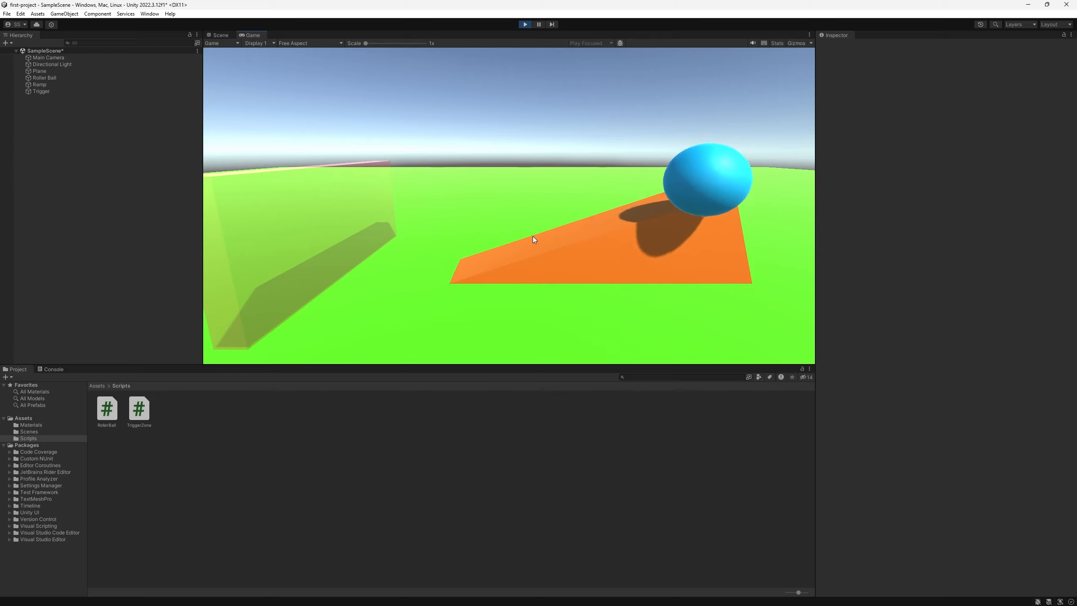
key(Left)
key(Up)
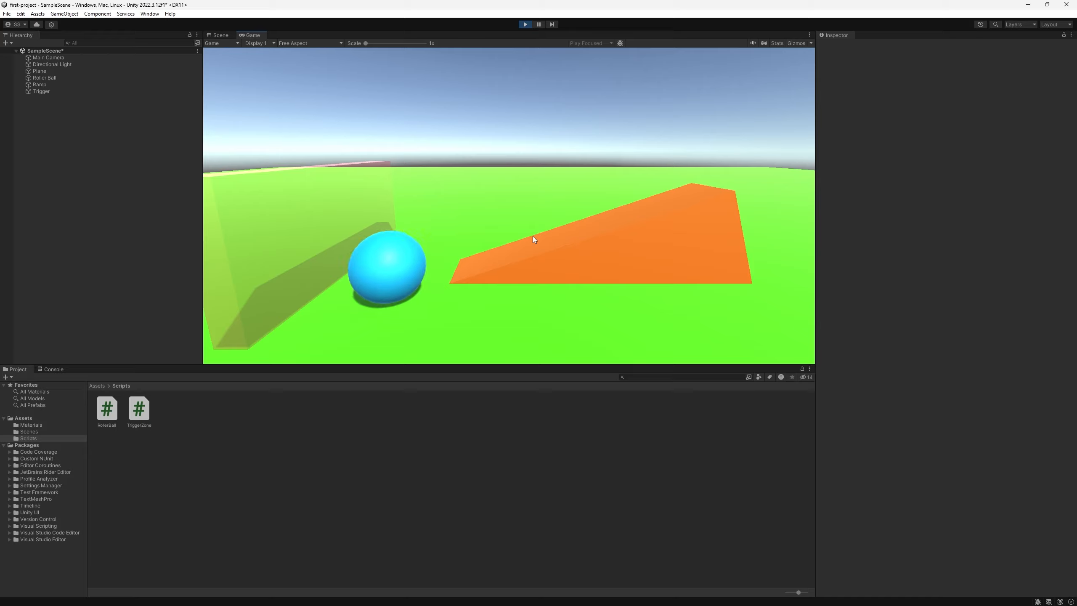
key(Right)
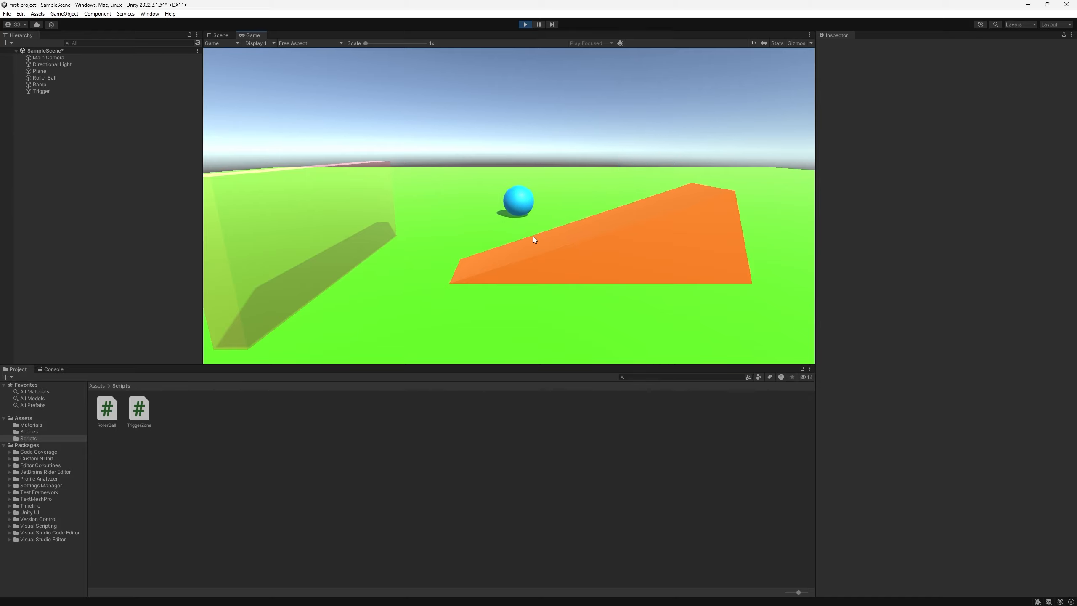
key(Left)
key(Down)
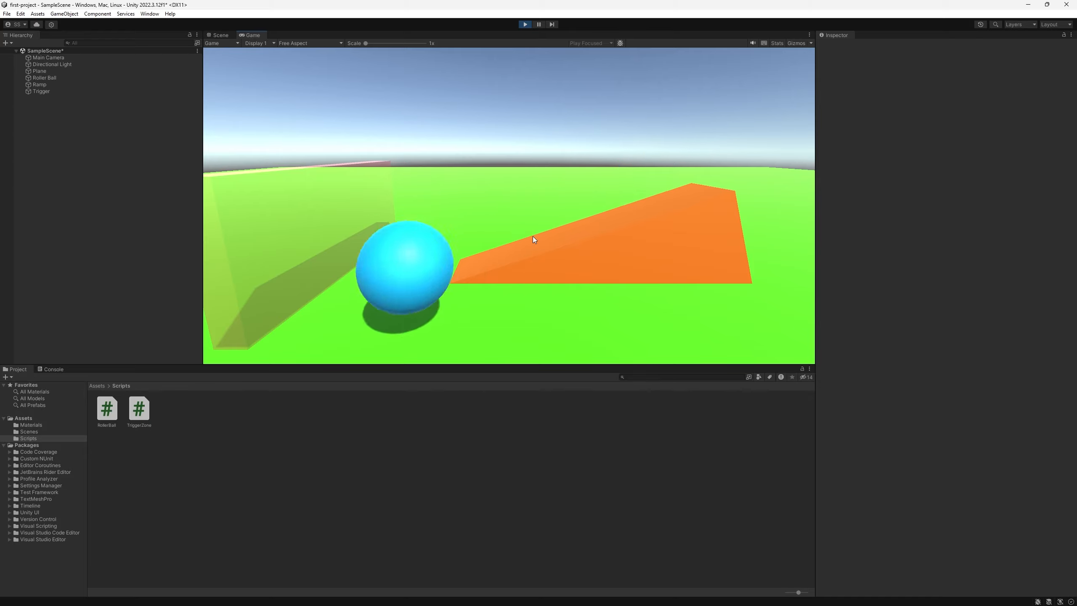
key(ctrl+p)
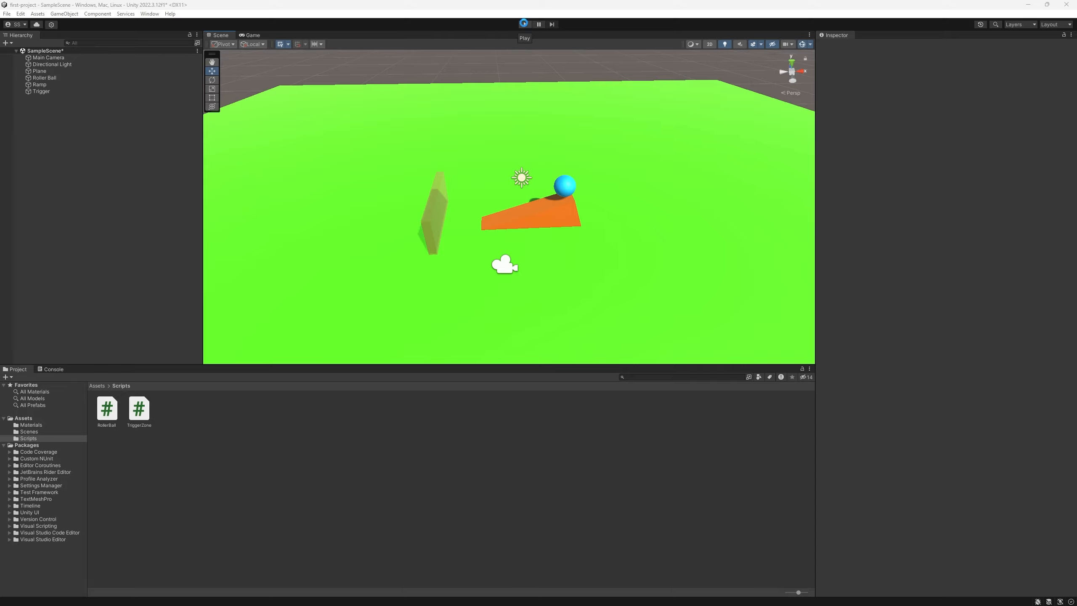
Run the game again to test the ball's movement with the WASD controls, and stop play mode.
click(525, 24)
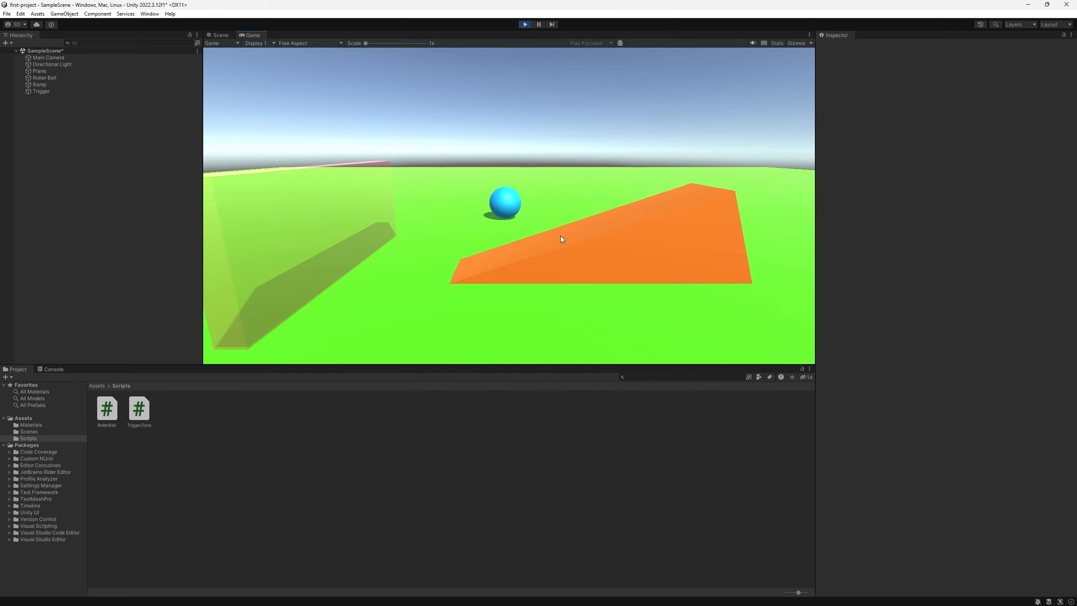
key(d)
key(a)
key(w)
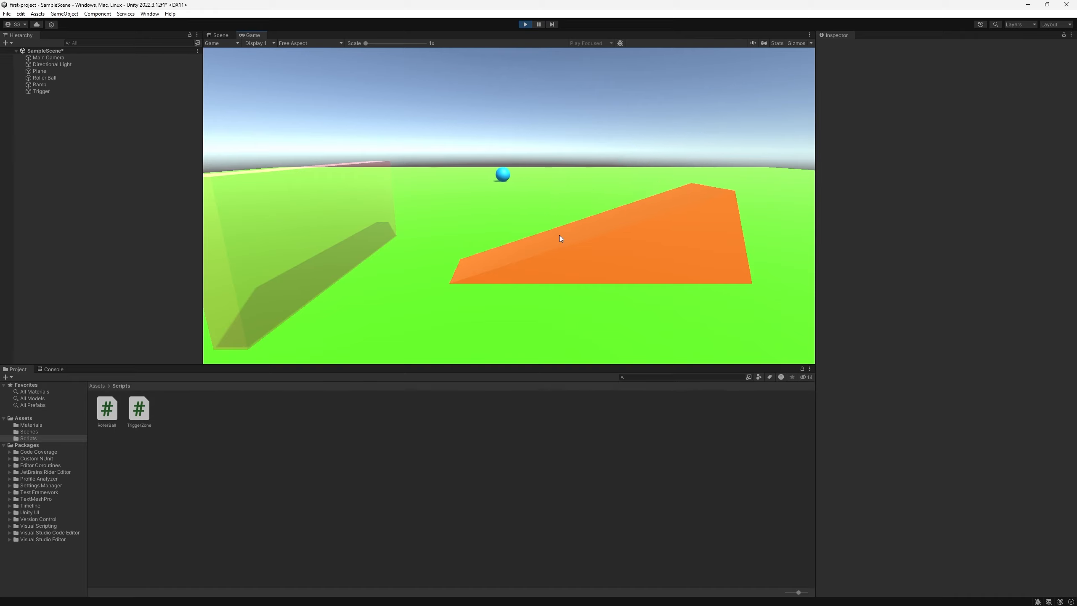
key(s)
key(d)
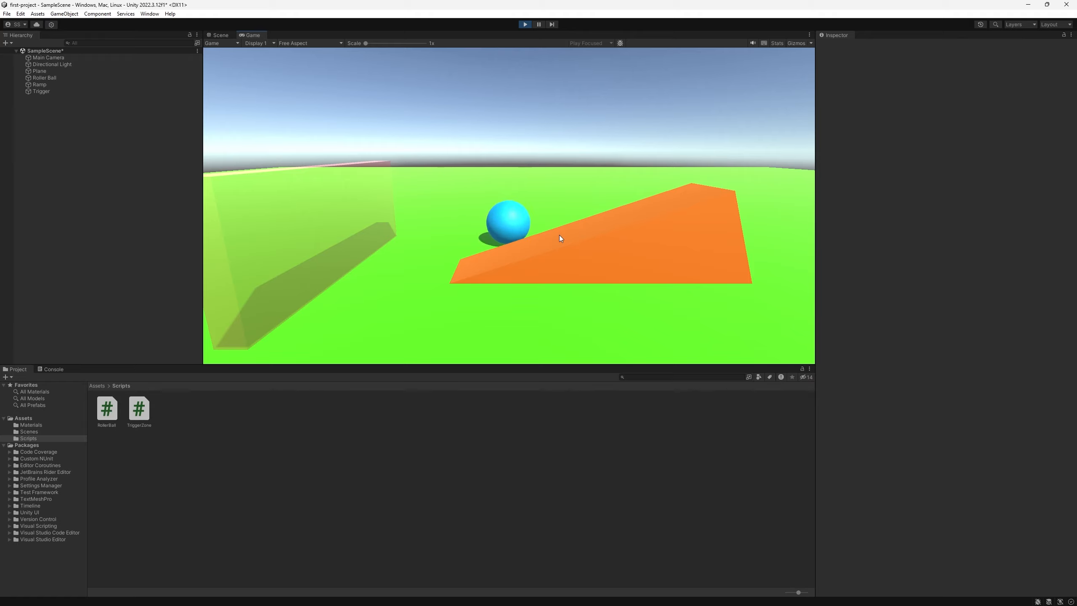
key(w)
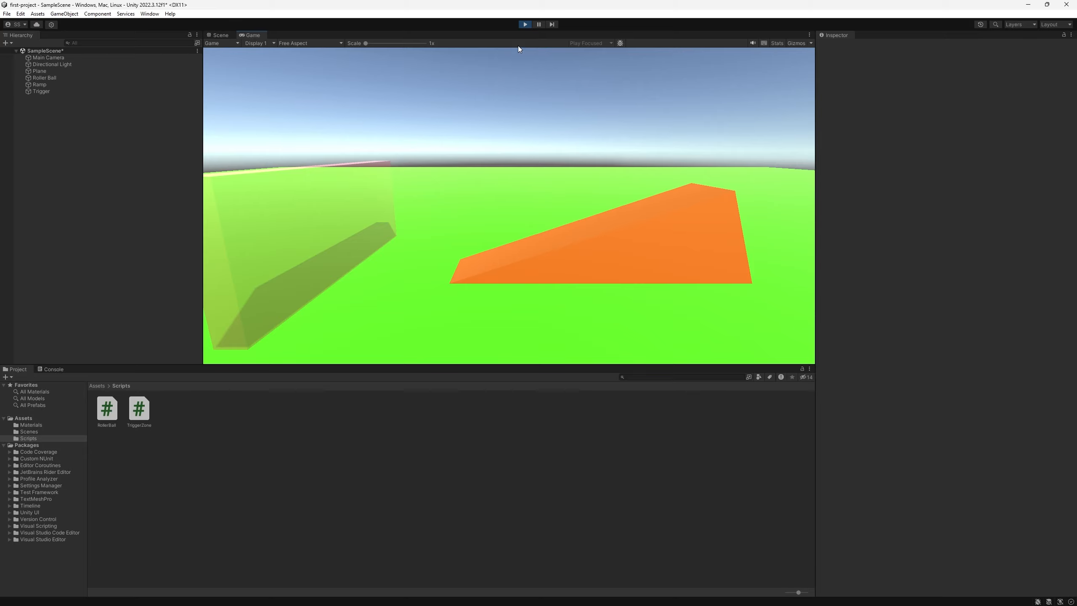
click(525, 24)
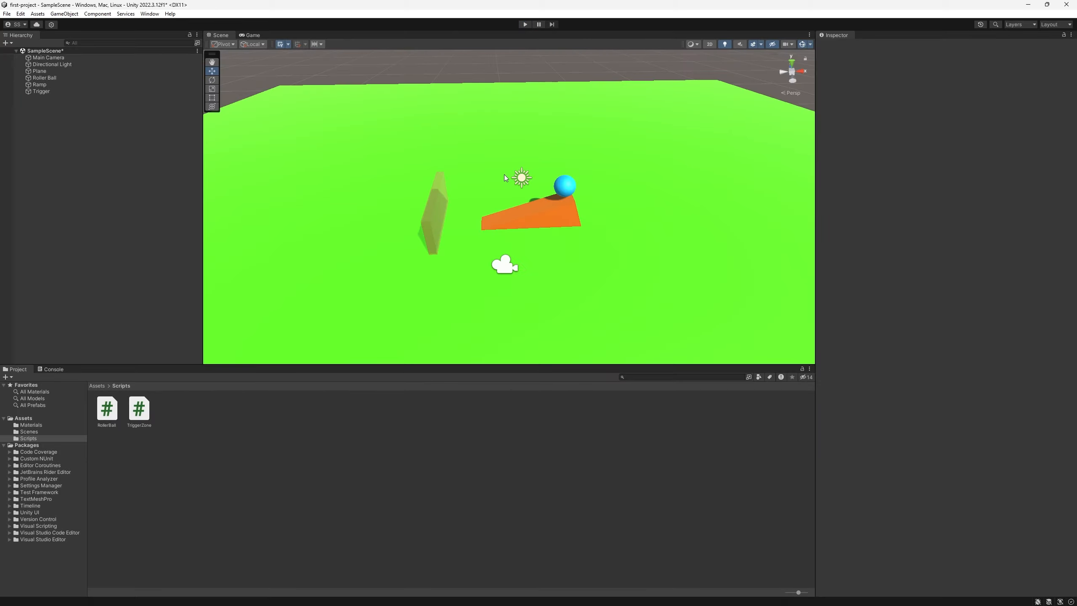
Open the RollerBall script and declare "private float speed = 3;" as the first field of the class.
double_click(106, 409)
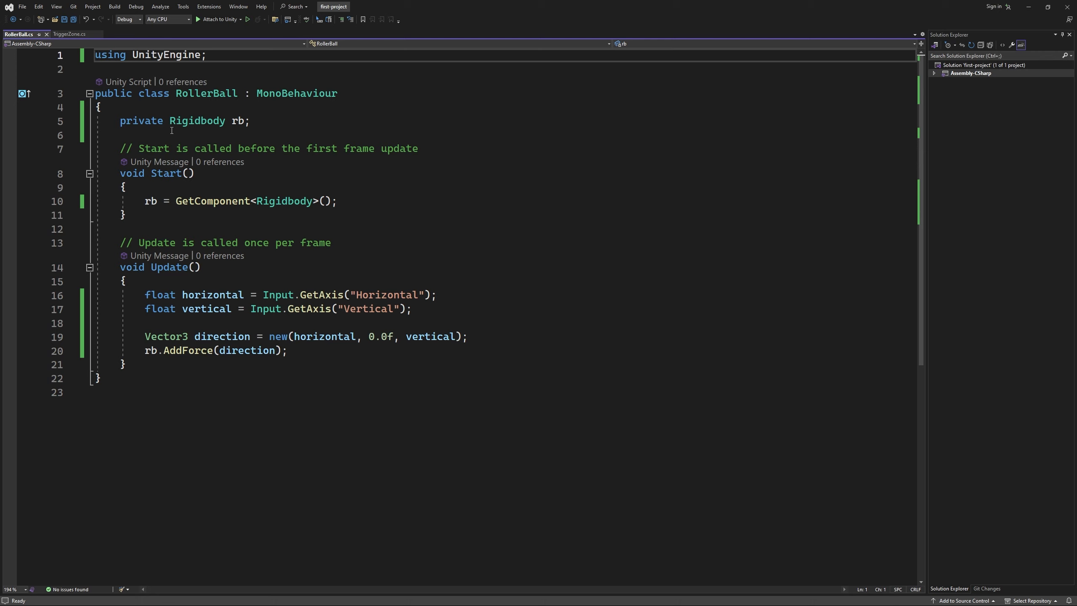
click(170, 105)
key(Return)
key(Return)
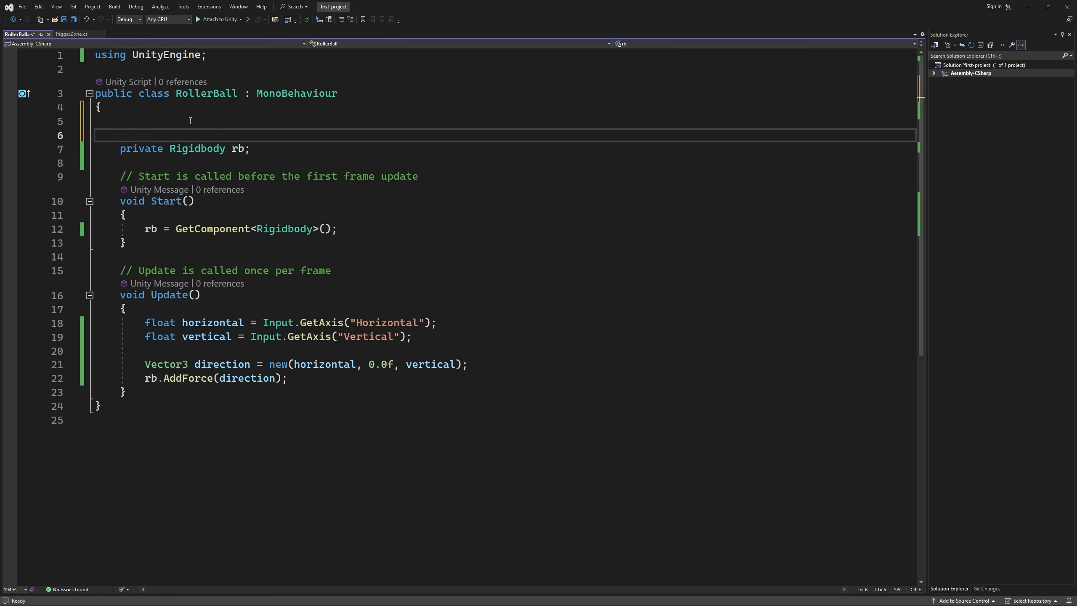
key(Up)
text(private )
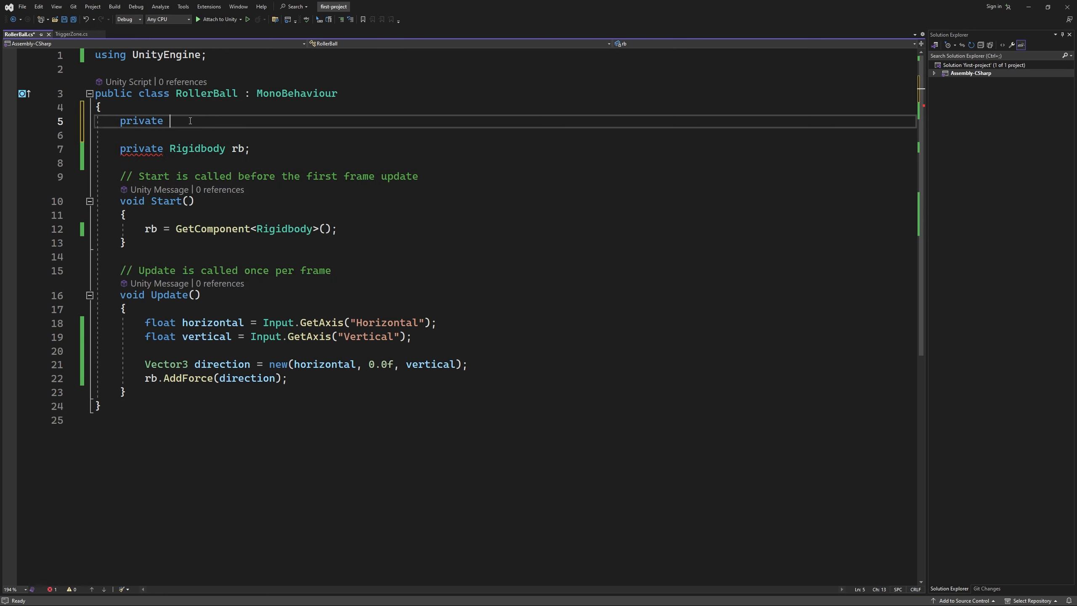
text(flo)
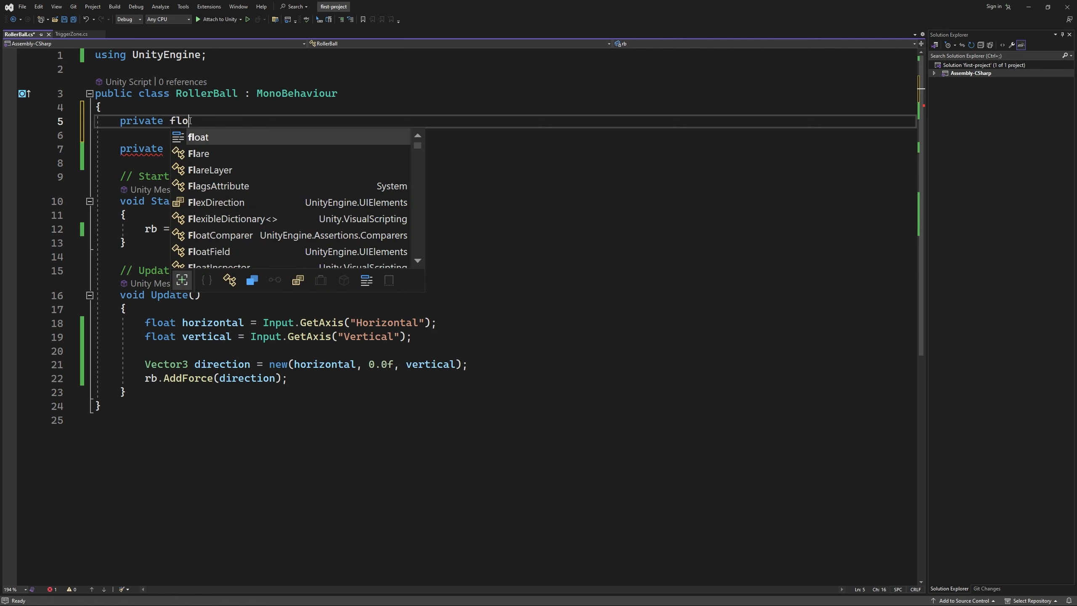
text(at speed)
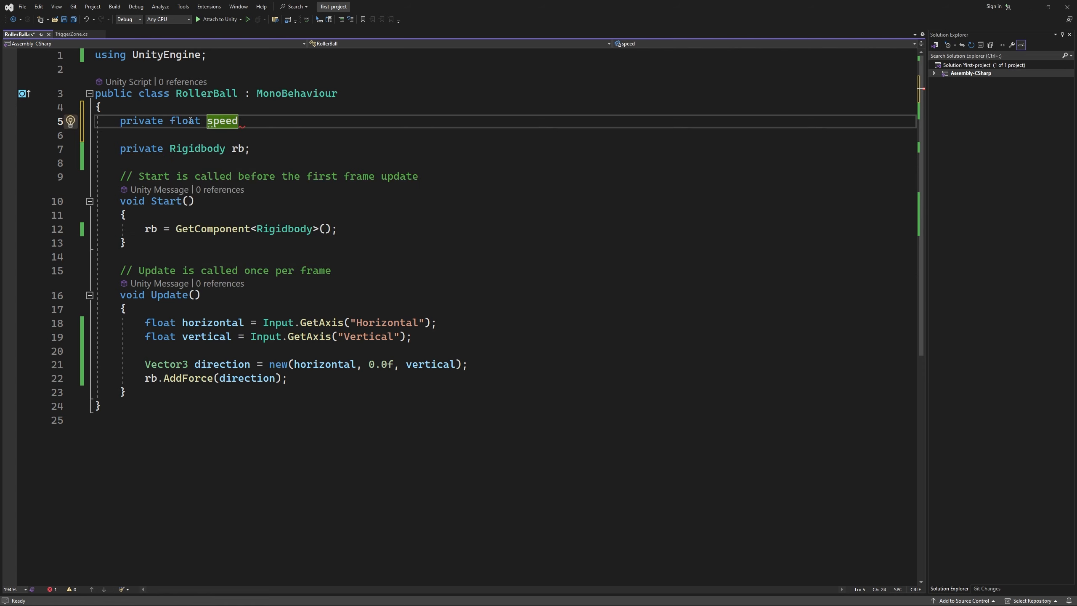
text( = 3;)
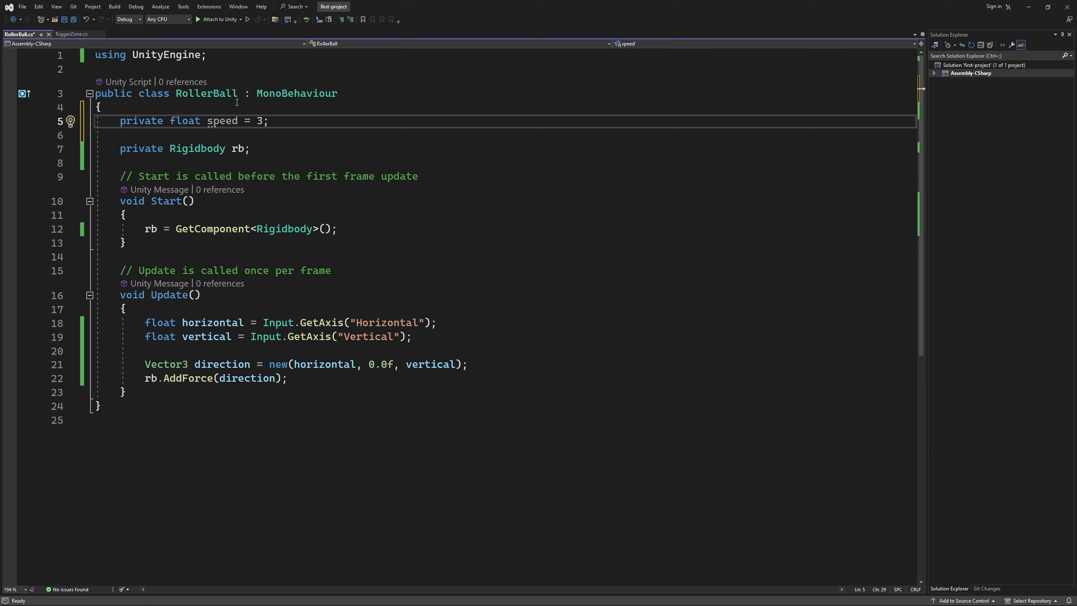
Multiply the direction by speed in the AddForce call, so it reads rb.AddForce(direction * speed).
click(260, 121)
click(276, 377)
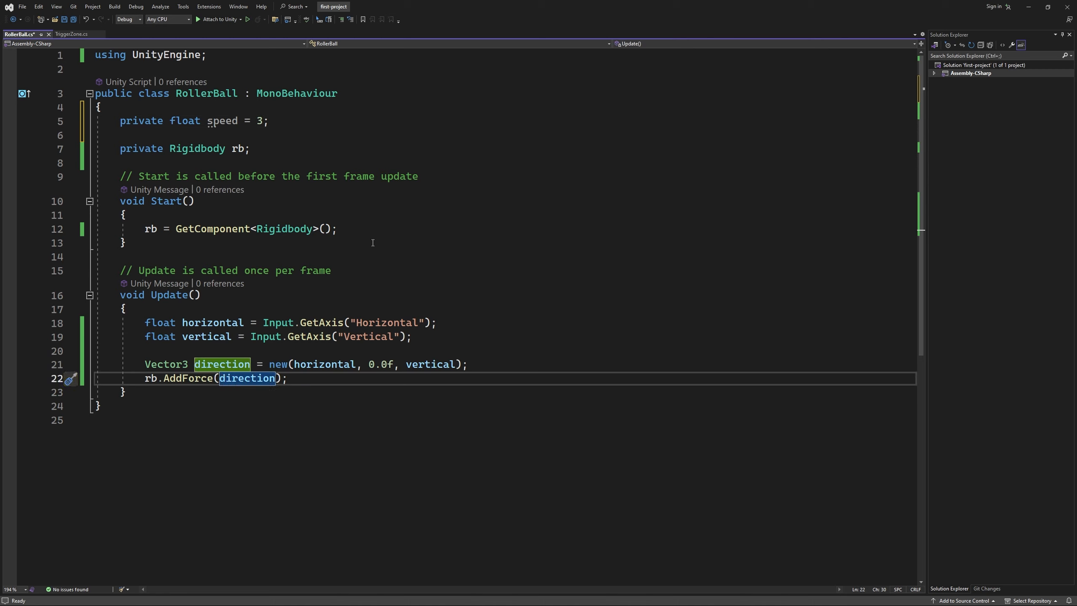
text(* speed)
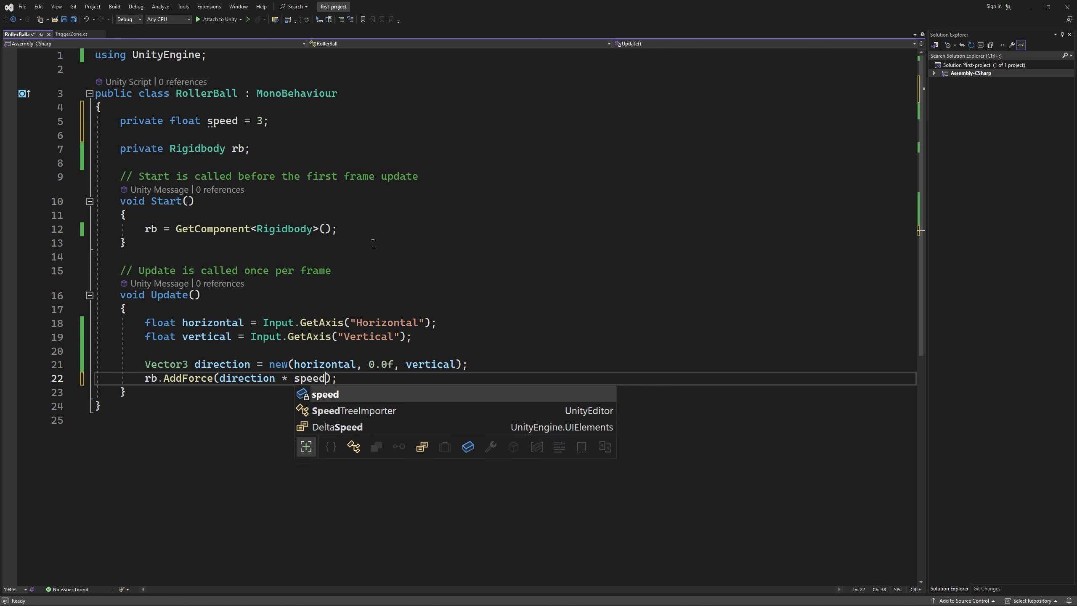
key(Escape)
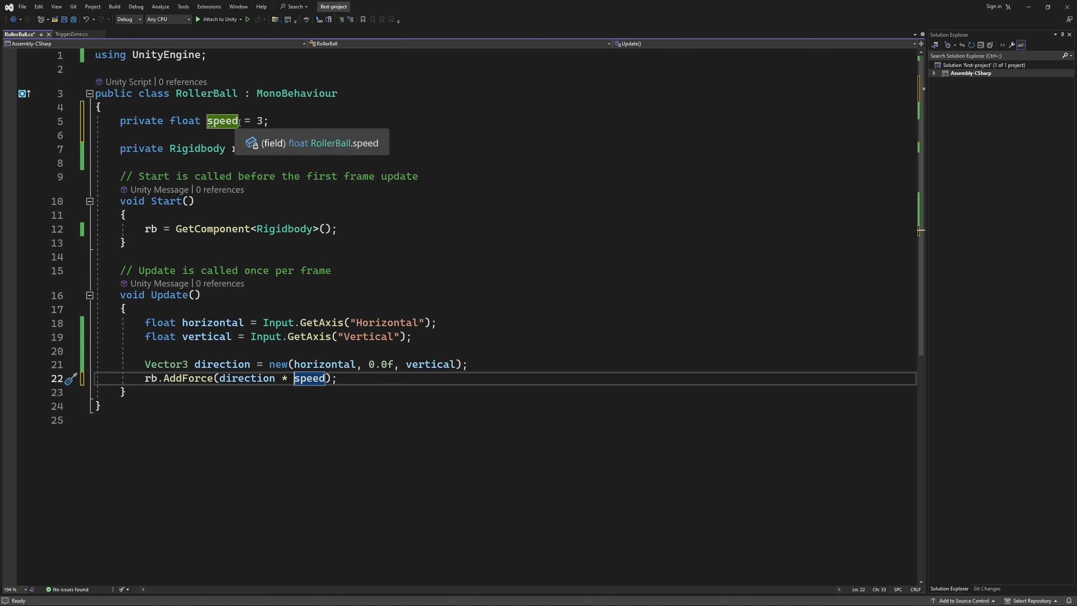
mouse_move(259, 121)
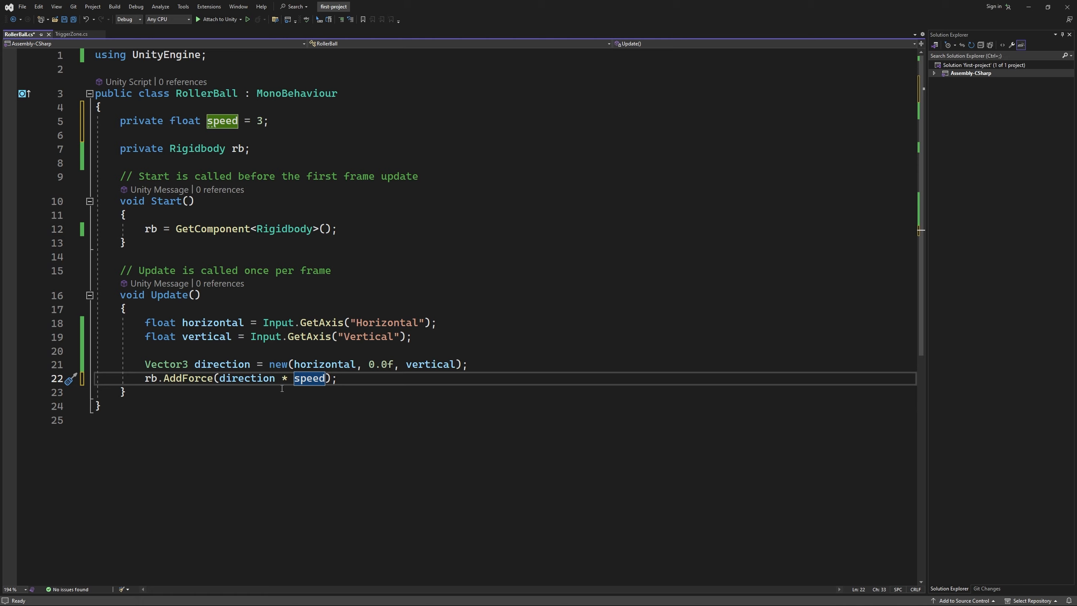
mouse_move(251, 382)
mouse_move(309, 379)
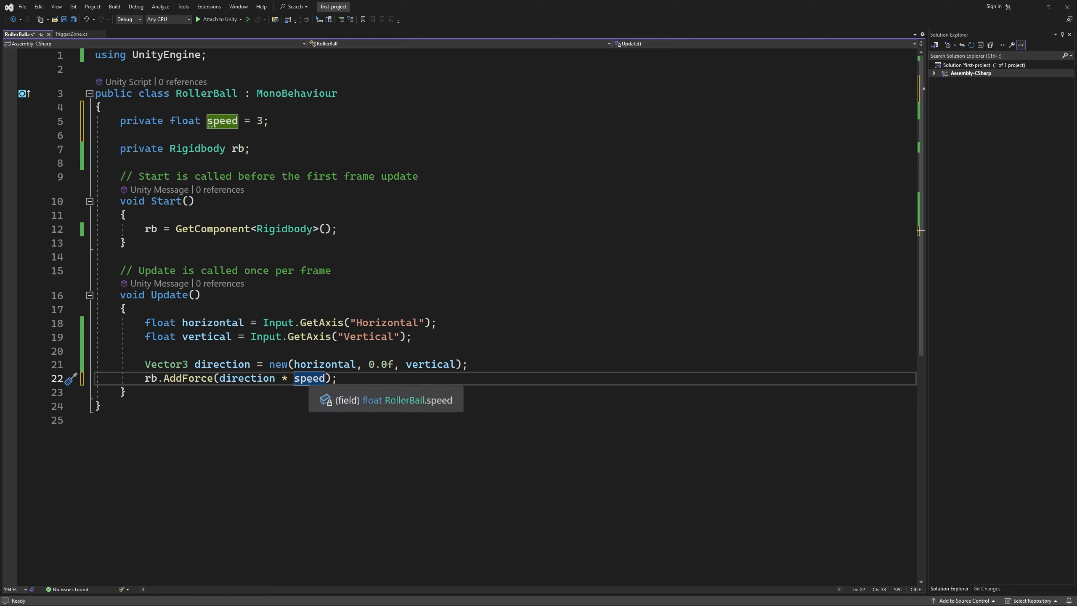
drag(325, 377, 325, 377)
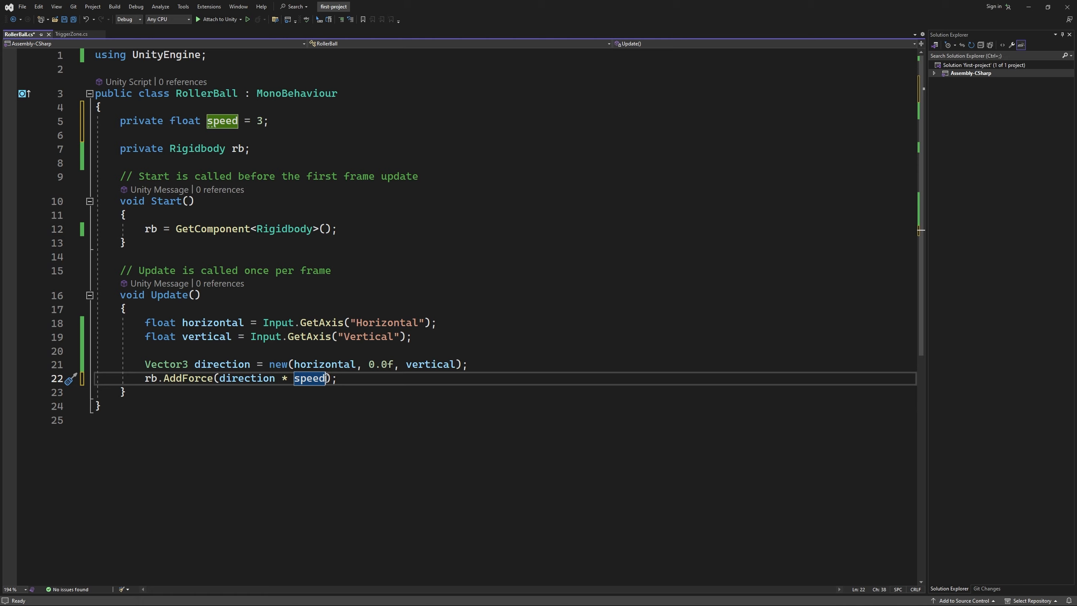
Set the speed field's value to .3f and save the RollerBall script.
click(258, 122)
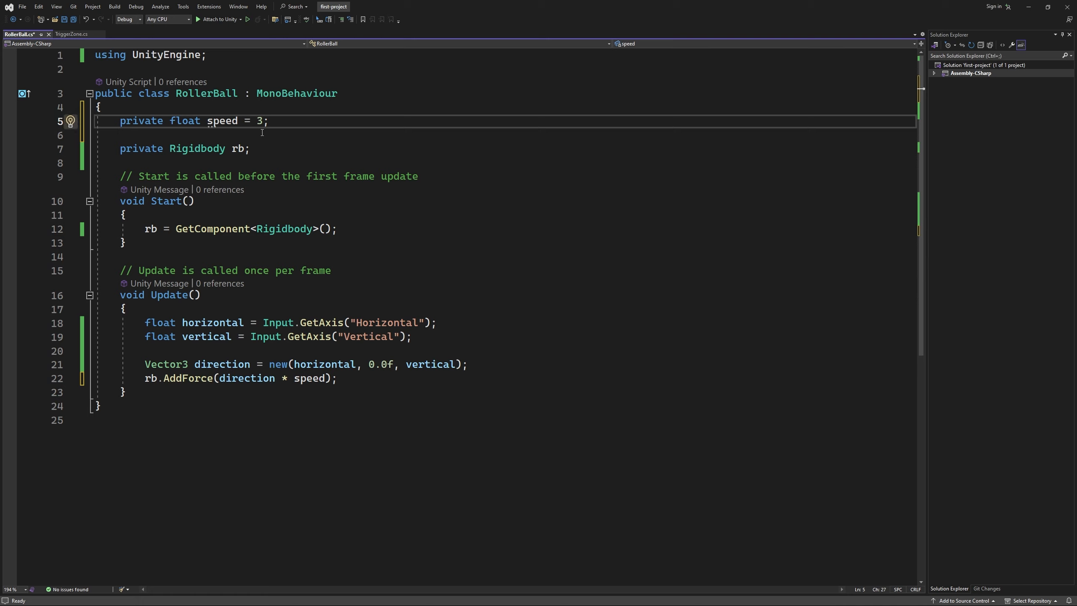
text(.3f)
key(ctrl+s)
Switch to Unity and deactivate the Ramp and Trigger objects in the scene.
click(1028, 7)
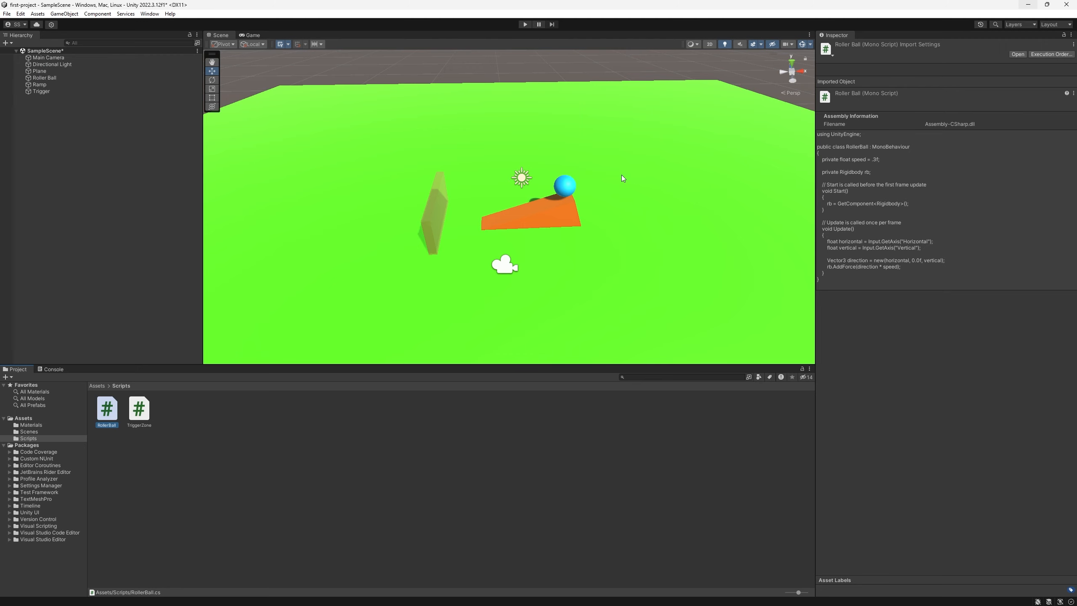
click(548, 213)
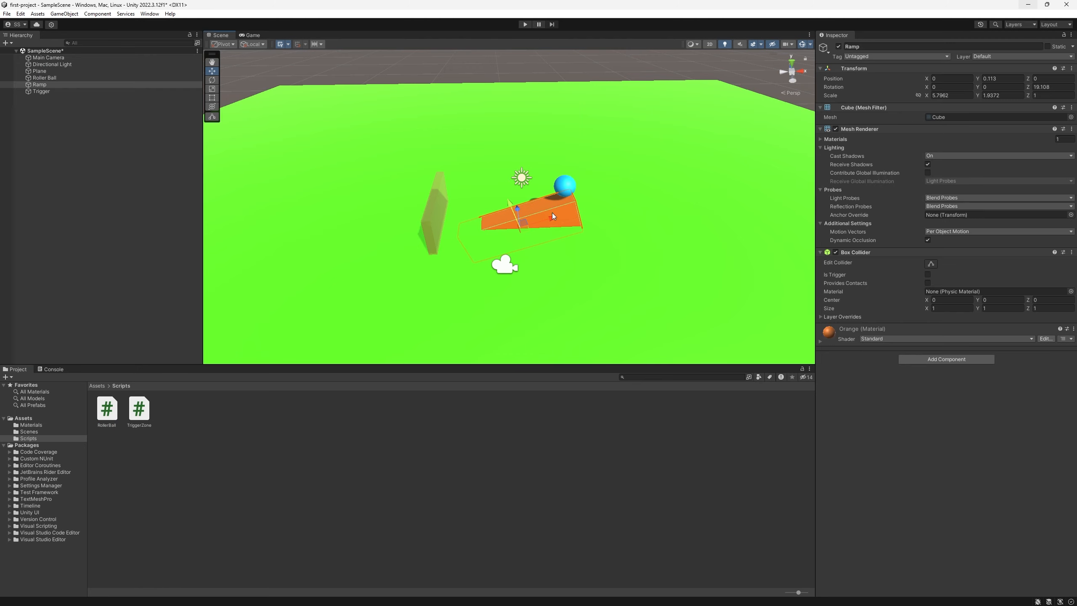
click(839, 46)
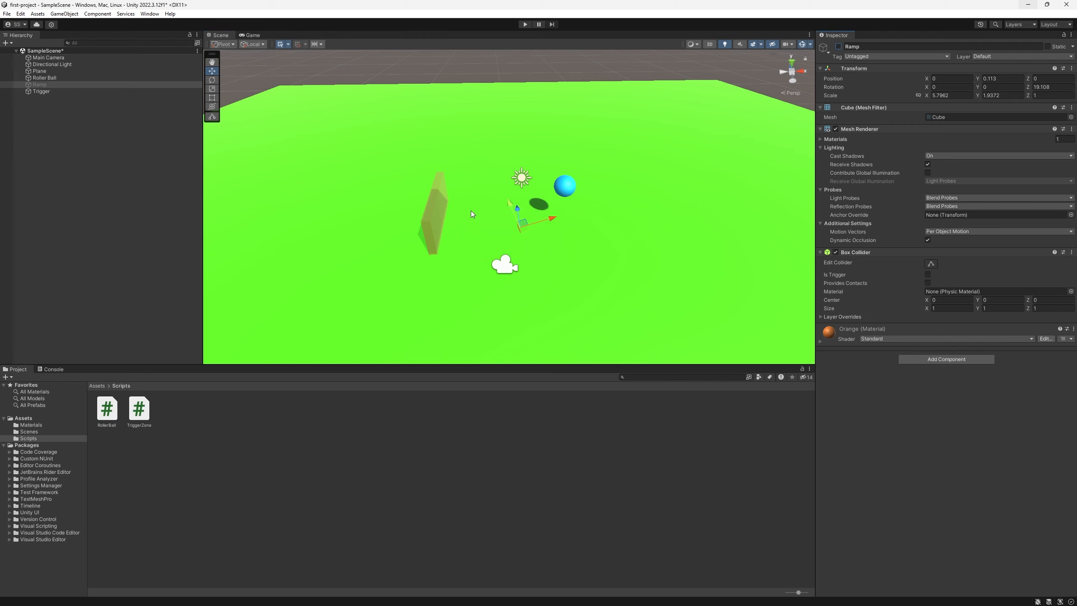
click(436, 191)
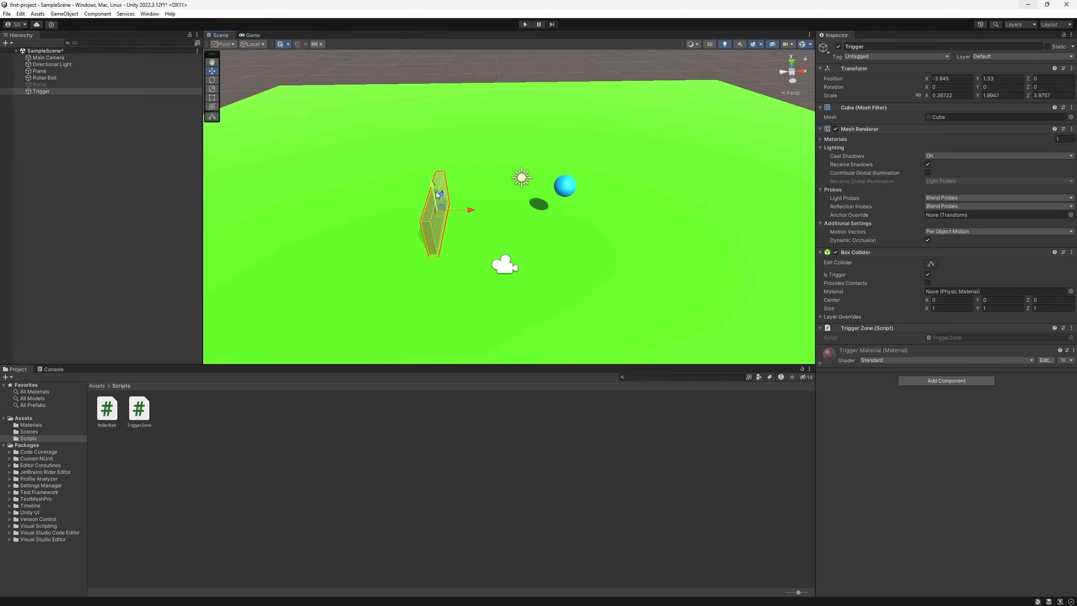
click(838, 47)
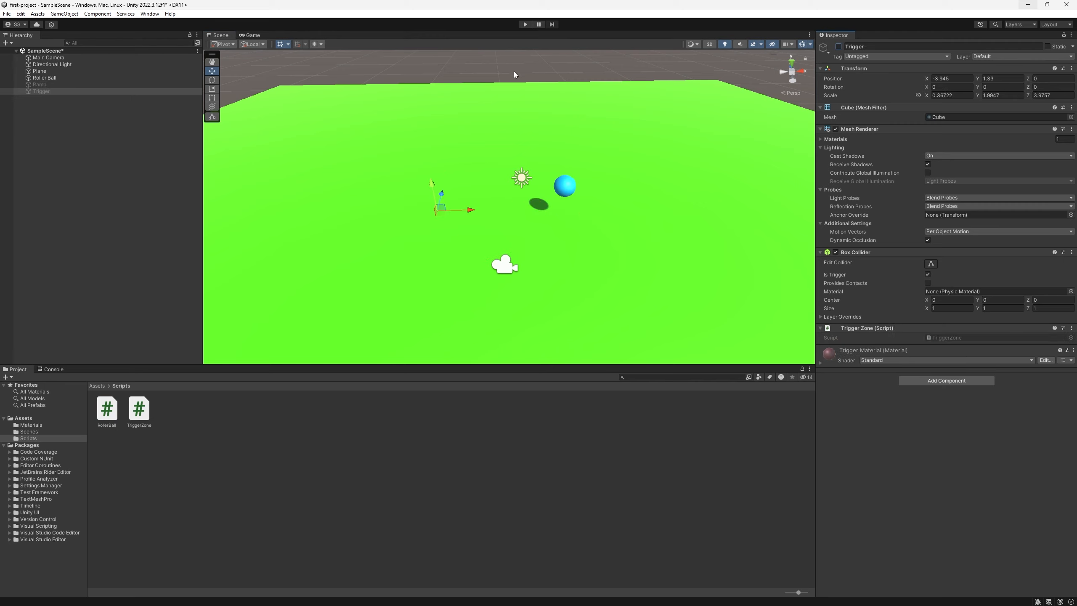
Tilt the Main Camera downward by rotating it to about 61.6° around its X axis.
click(558, 187)
alt+drag(617, 212, 382, 229)
drag(573, 193, 402, 91)
click(414, 226)
key(e)
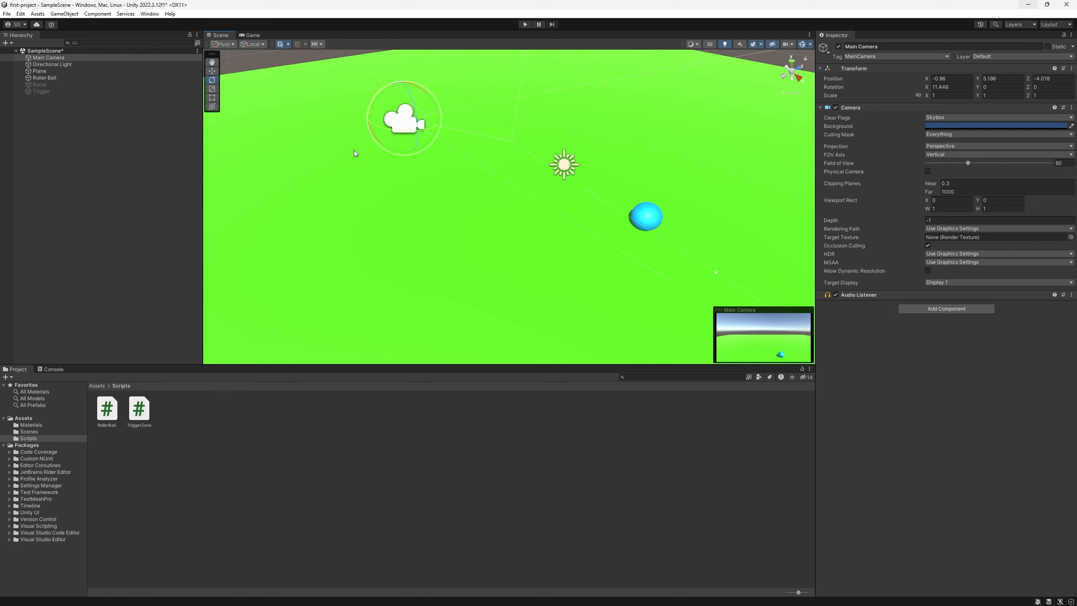
alt+drag(354, 149, 441, 192)
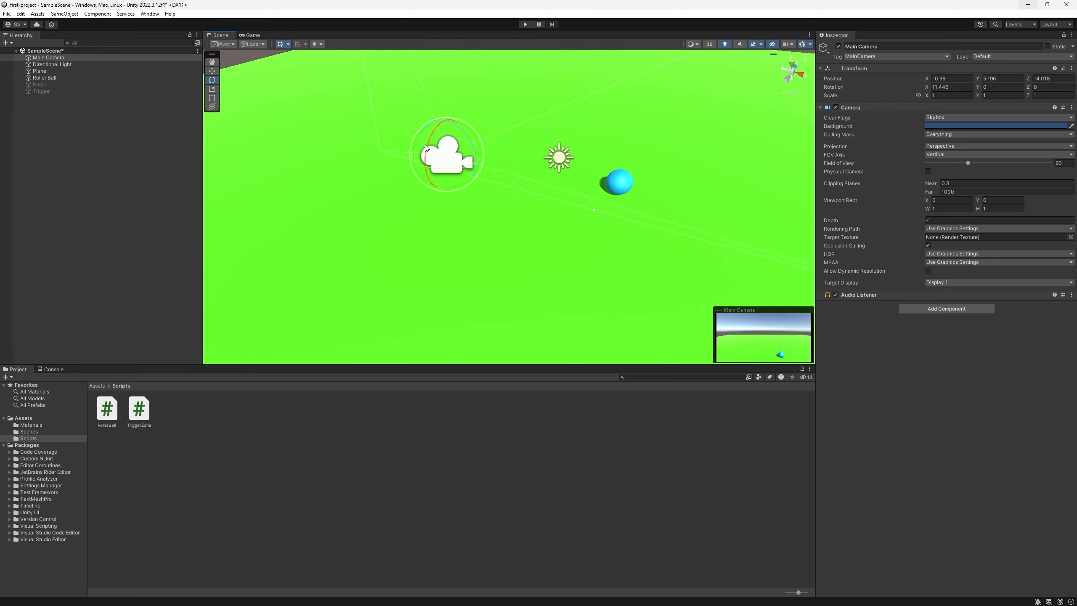
key(e)
drag(449, 136, 474, 109)
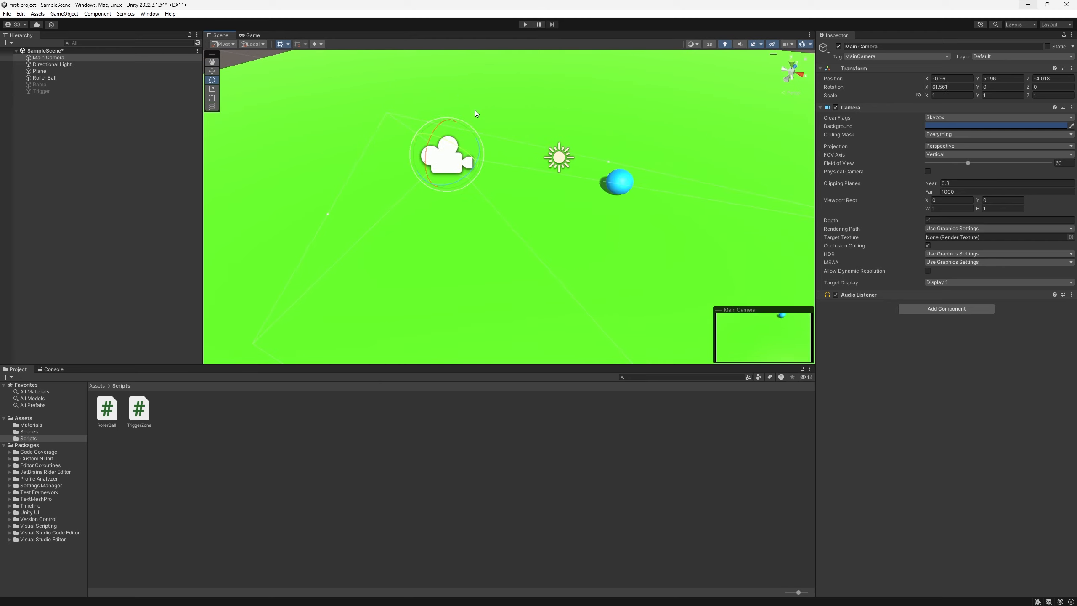
Switch the move handles to Global orientation, reposition the Main Camera so it looks down on the ball, and save the scene.
key(w)
alt+drag(616, 190, 247, 43)
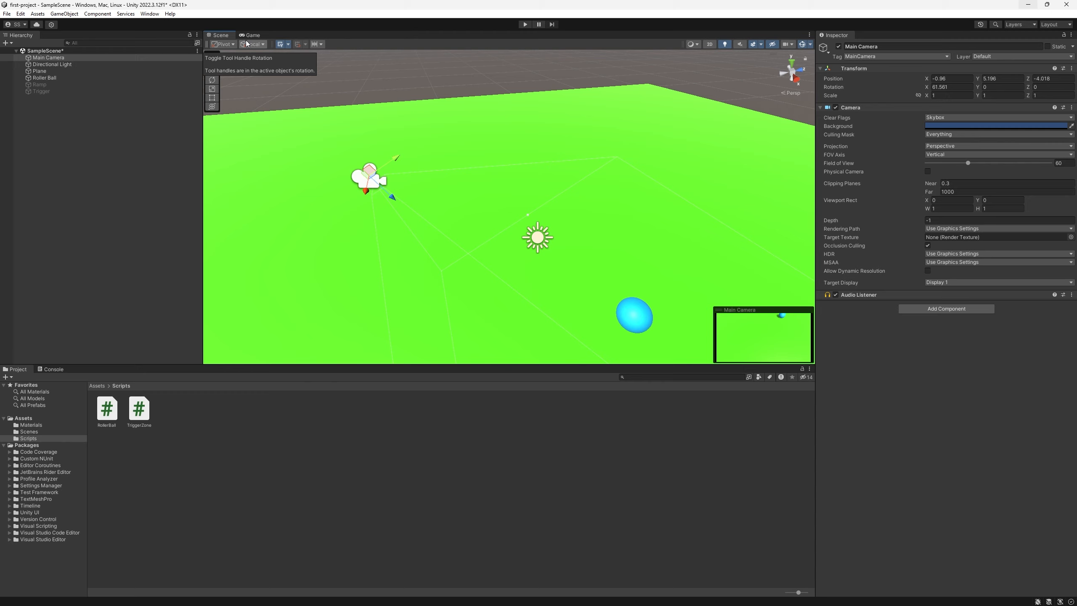
click(247, 42)
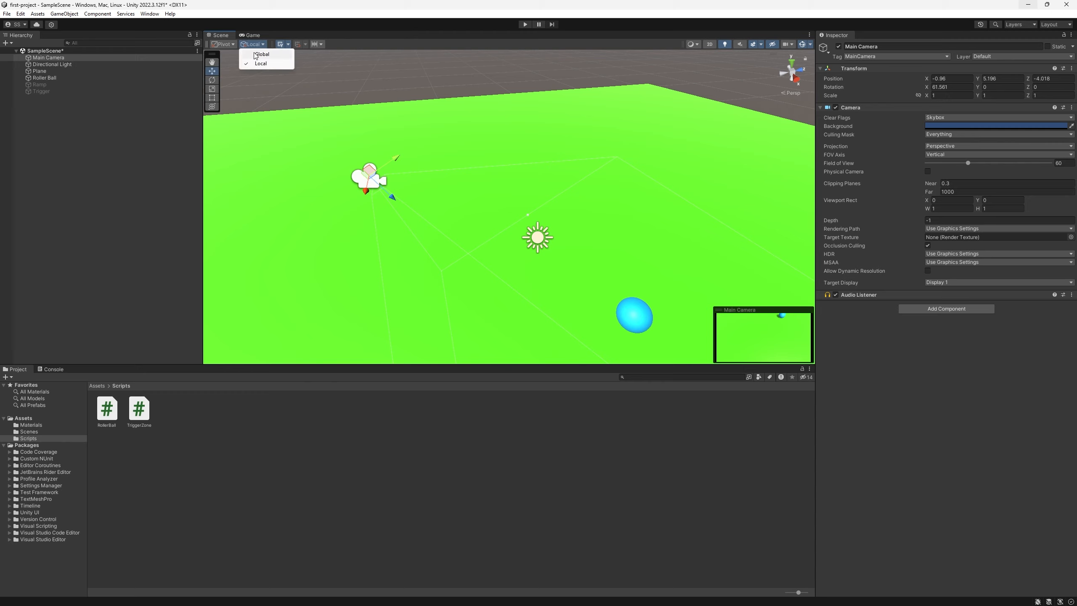
click(256, 55)
drag(405, 170, 549, 147)
right_drag(422, 159, 537, 178)
click(571, 123)
key(ctrl+s)
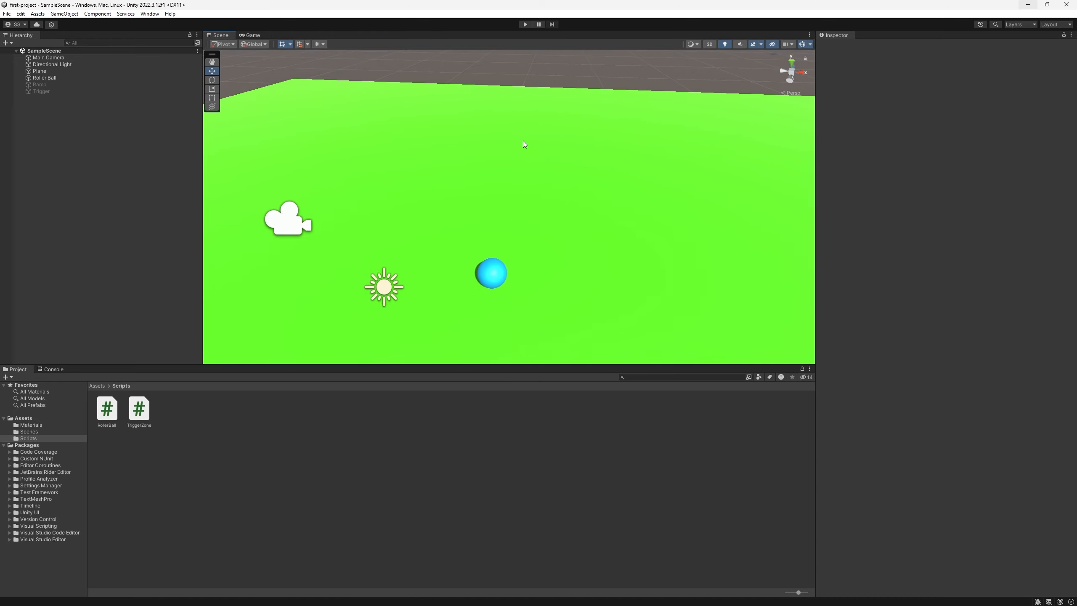
Play the scene and roll the ball forward, backward and sideways to test the controls from the new camera angle.
click(522, 25)
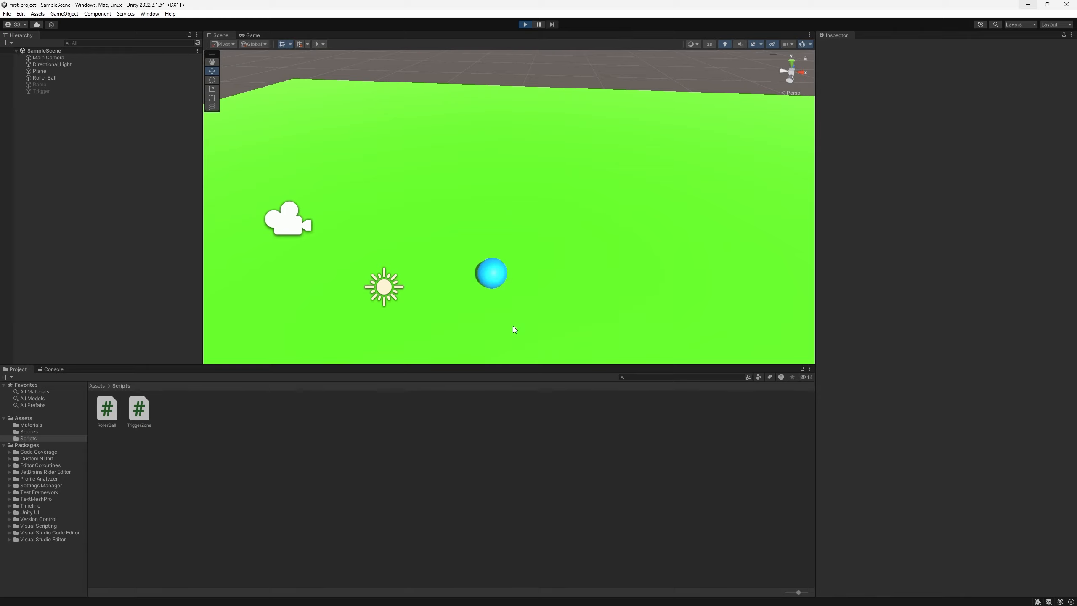
key(w)
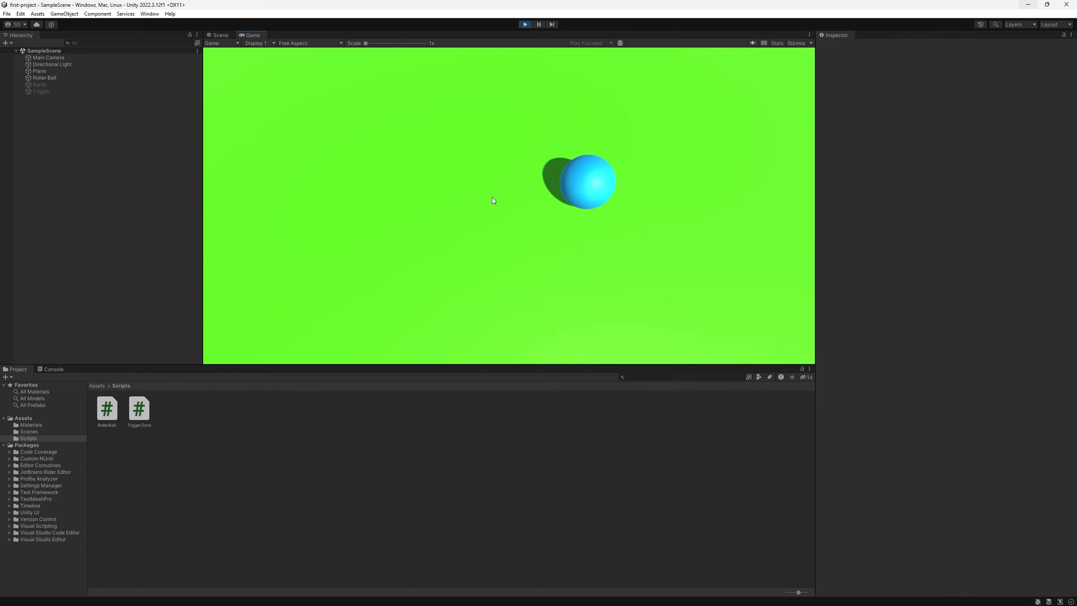
key(d)
key(s)
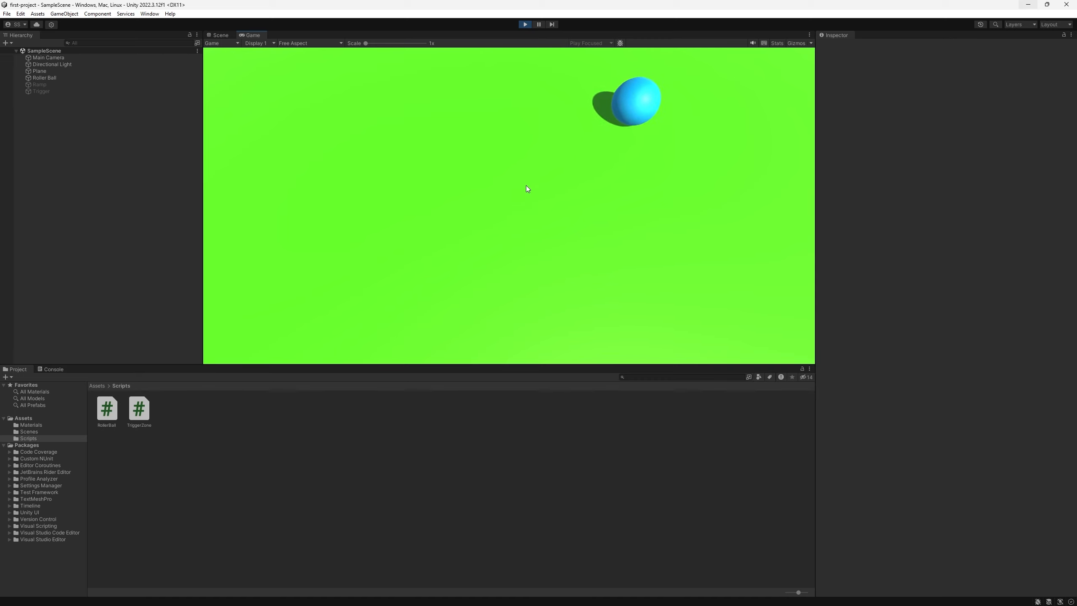
key(a)
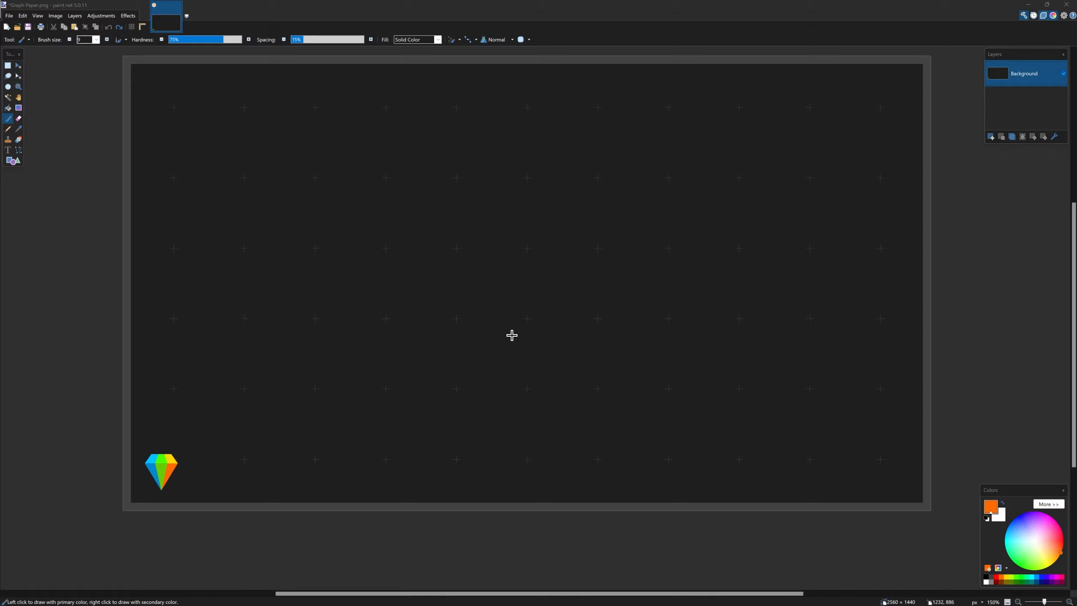
Switch to paint.net and sketch an orange right-triangle ramp outline sloping down to the right on the blank canvas.
mouse_move(512, 336)
mouse_down()
mouse_move(316, 334)
mouse_move(322, 259)
mouse_move(519, 334)
mouse_up()
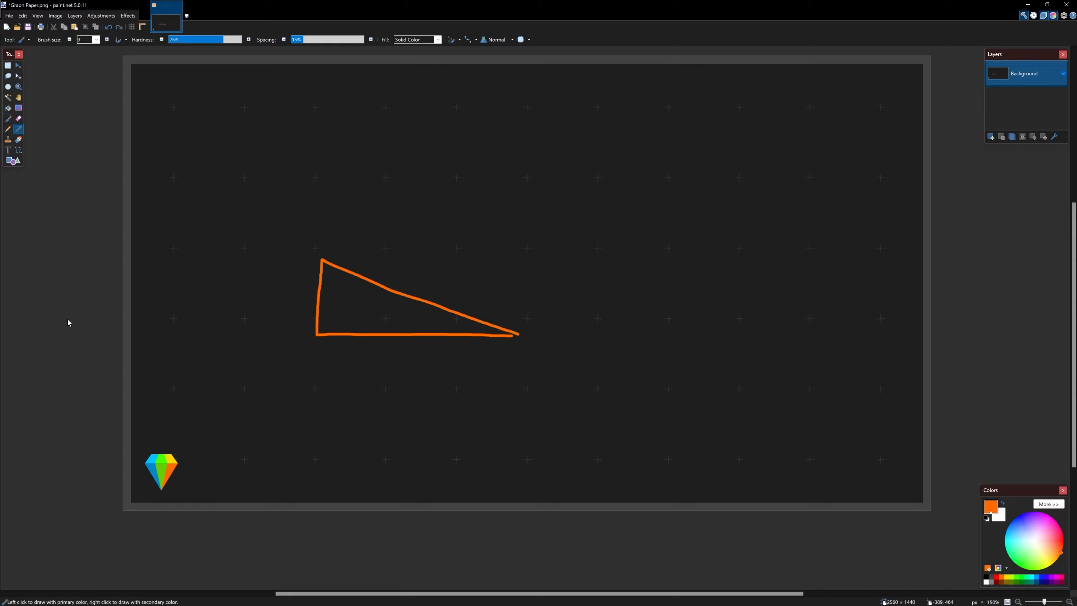
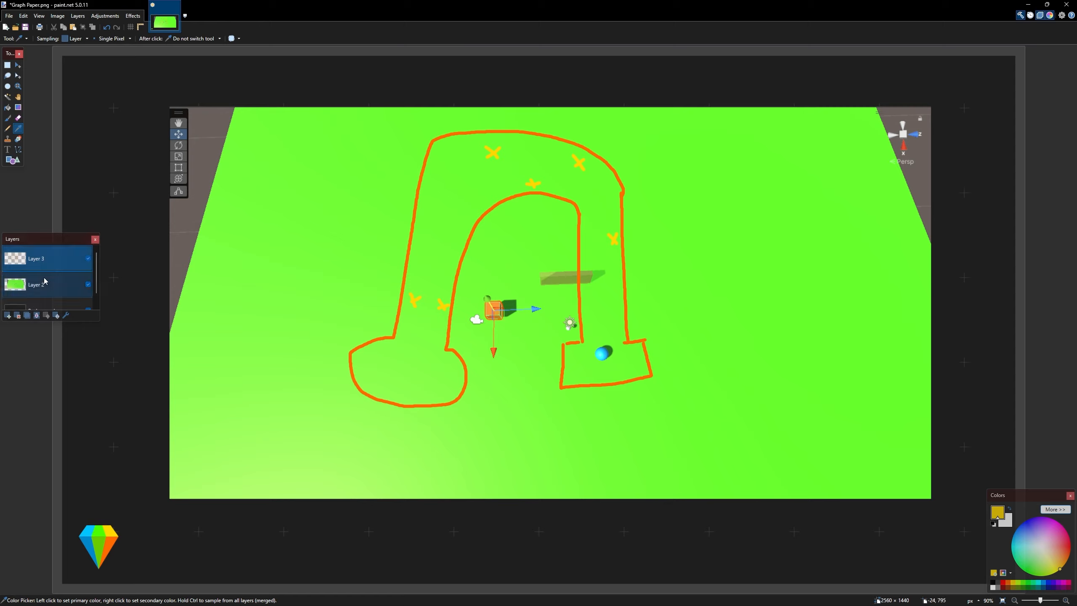
On Layer 3, draw a blue arrow path from the ball through the curved track, between the yellow crosses, into the rounded end area.
click(47, 306)
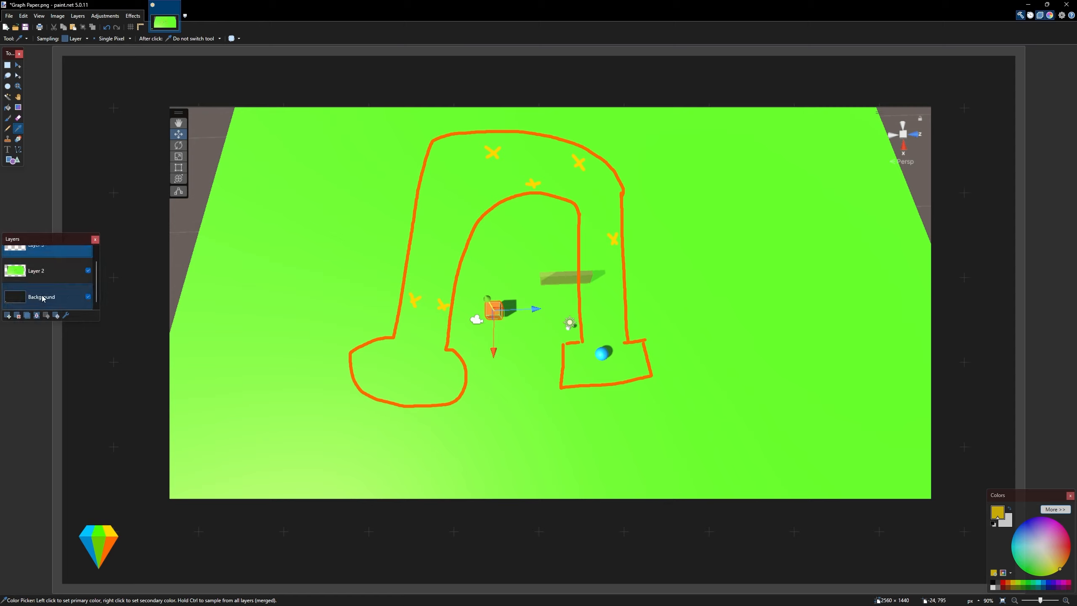
scroll(48, 265, up, 1)
click(39, 258)
key(b)
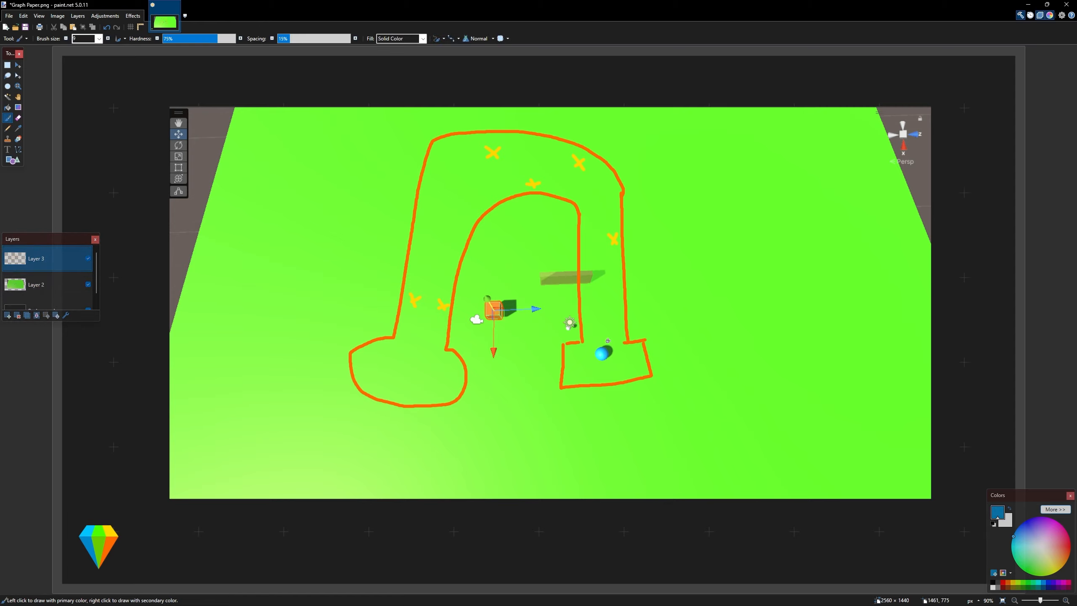
mouse_move(598, 337)
mouse_down()
mouse_move(585, 212)
mouse_move(567, 178)
mouse_move(535, 156)
mouse_move(486, 182)
mouse_move(450, 220)
mouse_move(416, 359)
mouse_move(427, 350)
mouse_up()
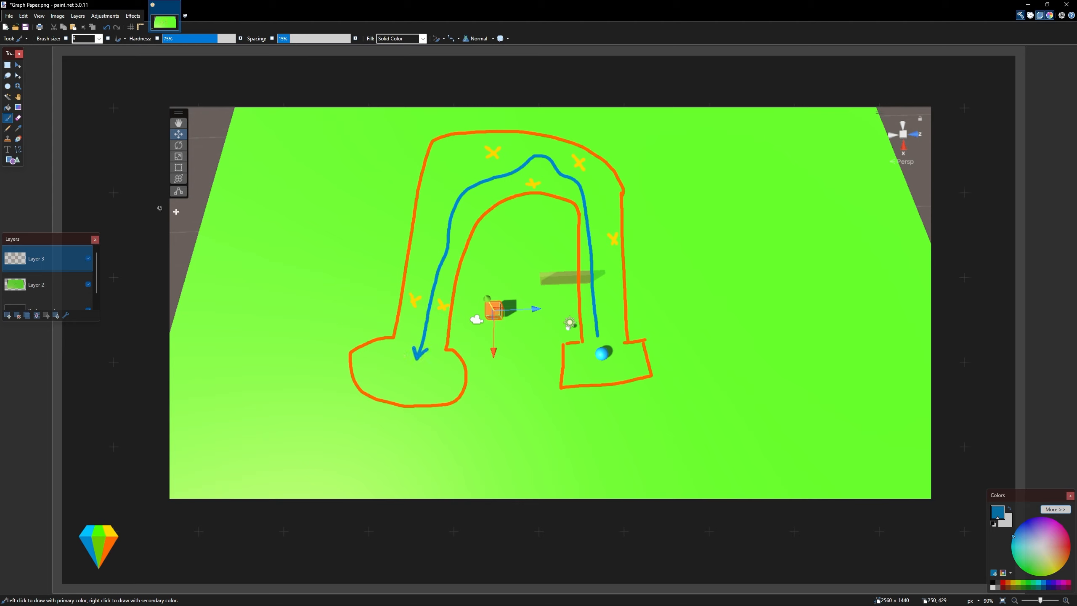
mouse_move(420, 372)
mouse_down()
mouse_move(403, 379)
mouse_move(419, 382)
mouse_up()
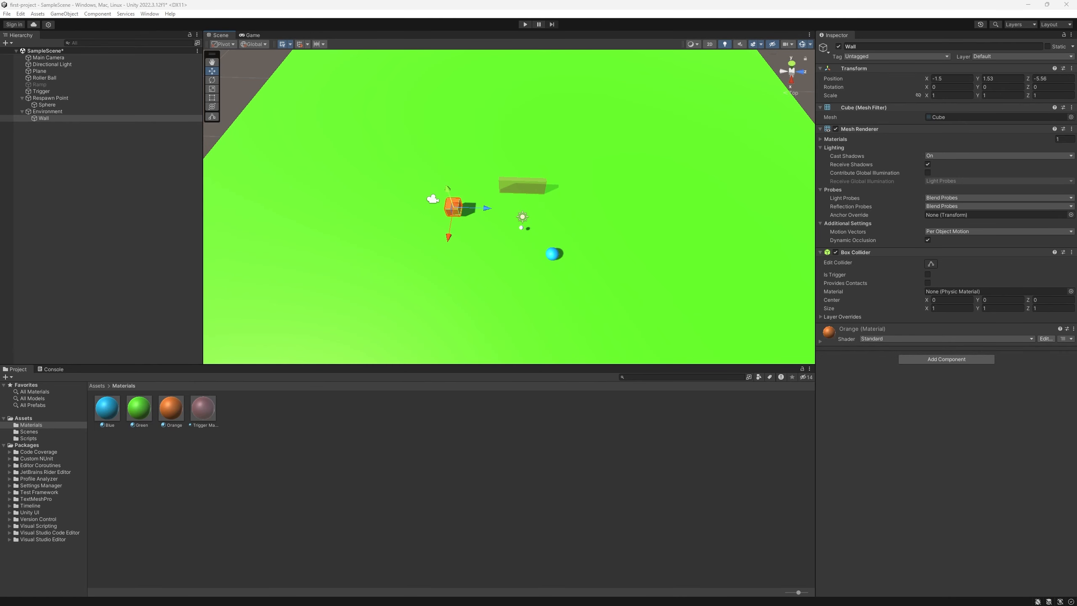
Switch to Unity, view the scene from directly above, and move the orange wall to about X 4.5, Z 5.6.
right_drag(728, 212, 728, 97)
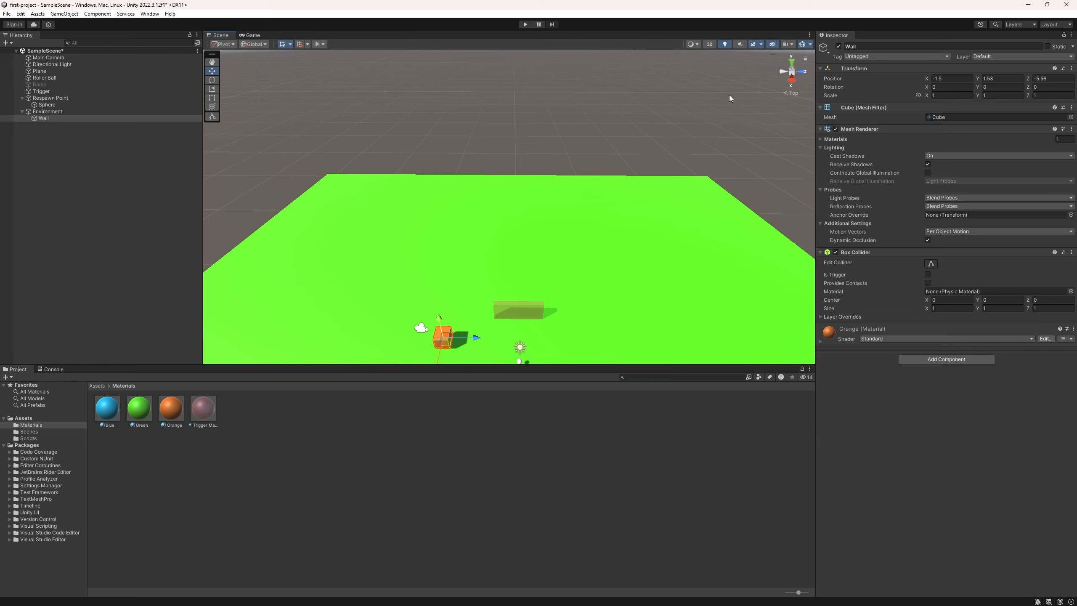
click(792, 66)
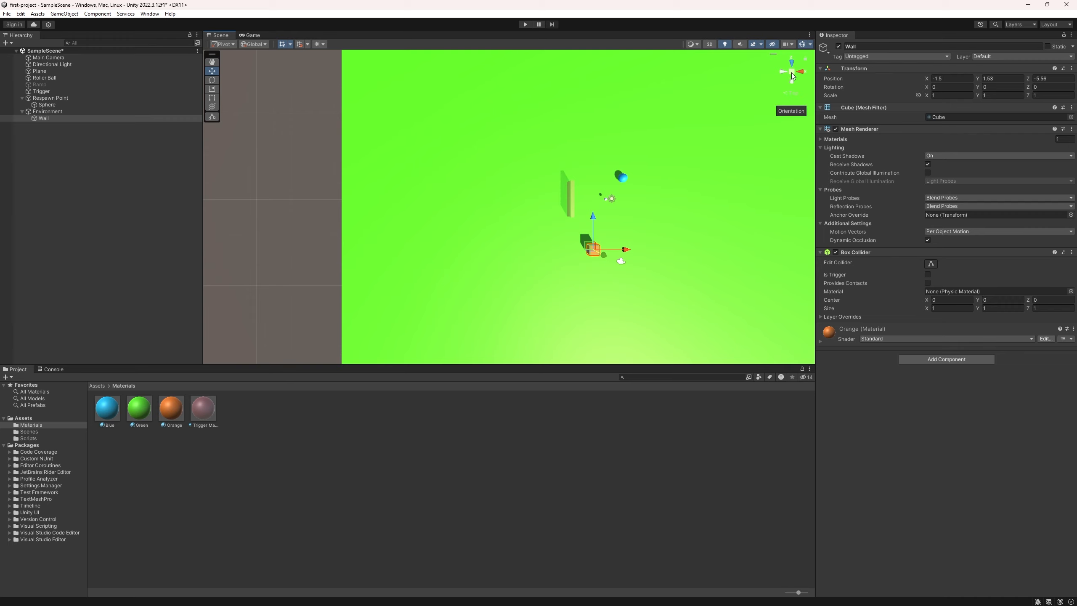
scroll(688, 107, up, 3)
middle_drag(701, 169, 583, 174)
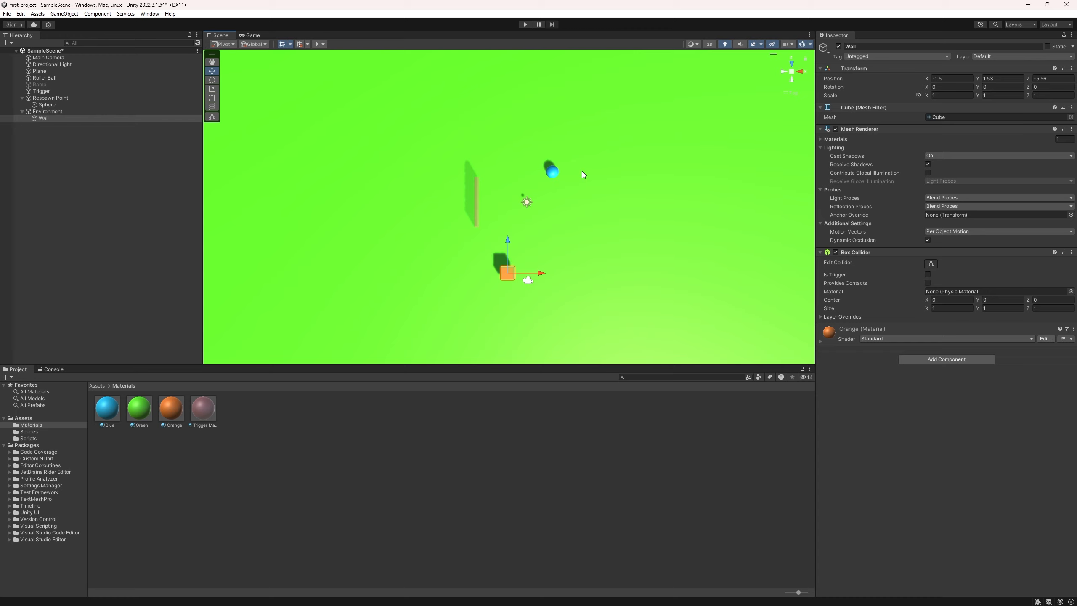
scroll(465, 191, down, 2)
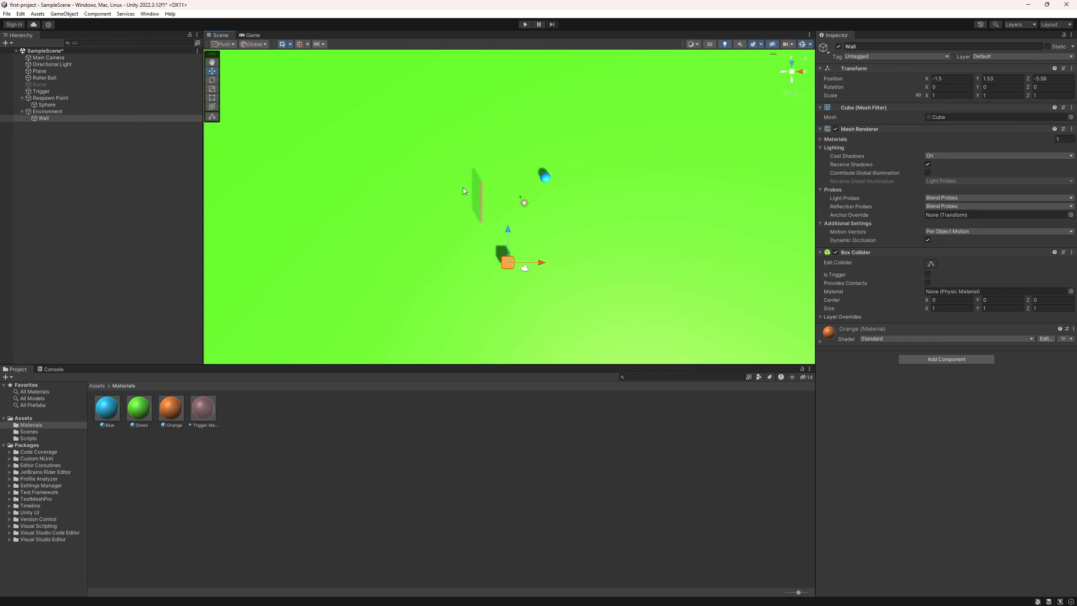
middle_drag(454, 183, 374, 183)
drag(427, 265, 524, 151)
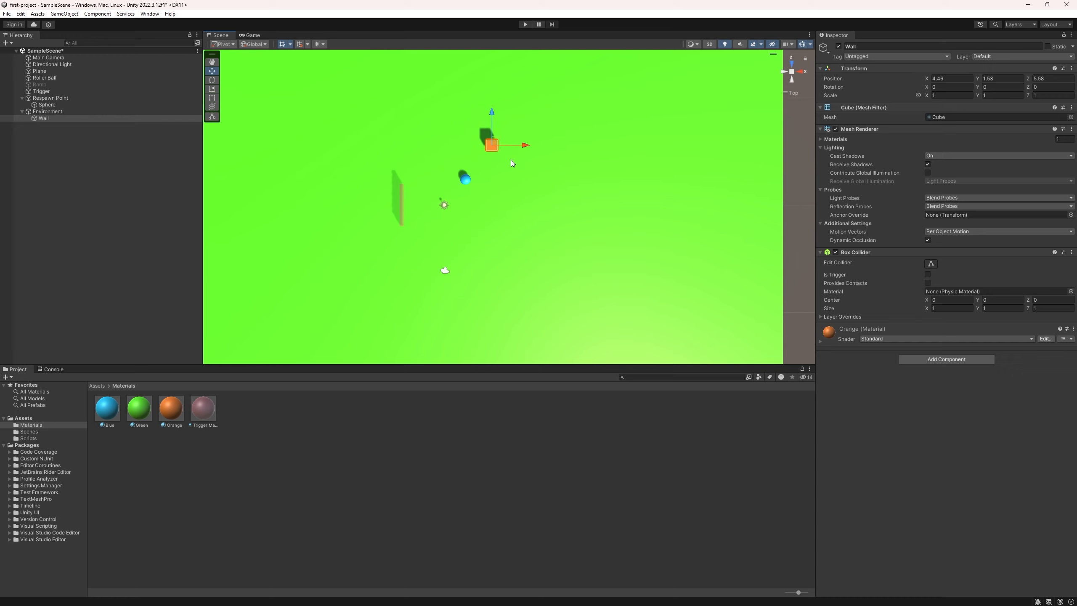
Stretch the wall to a Z scale of about 9.14 and move it to about Z 2.64, beside the ball.
key(r)
drag(492, 112, 495, 438)
key(w)
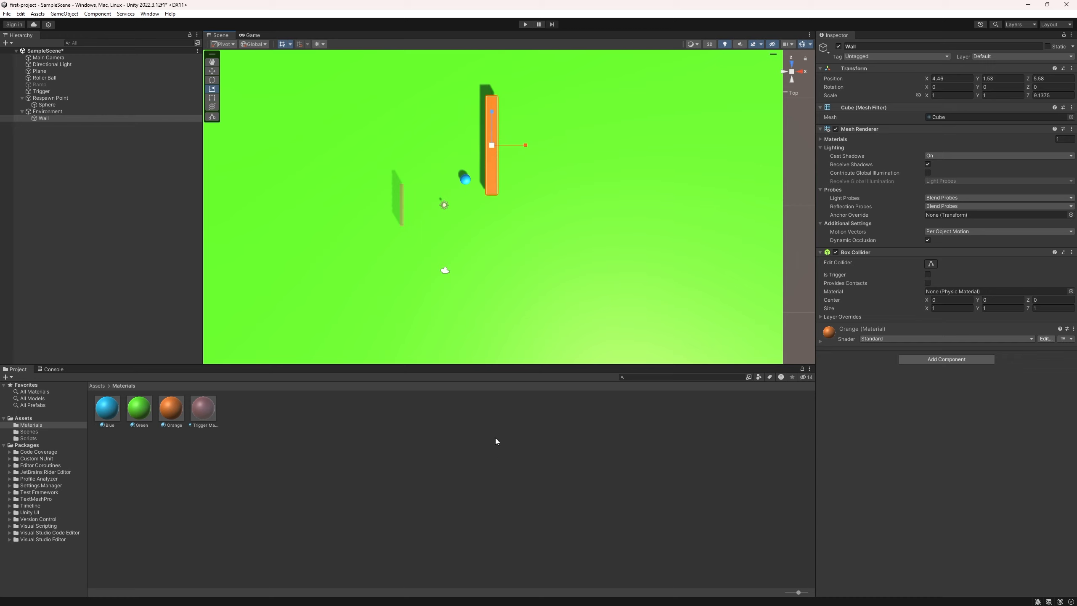
drag(492, 114, 484, 145)
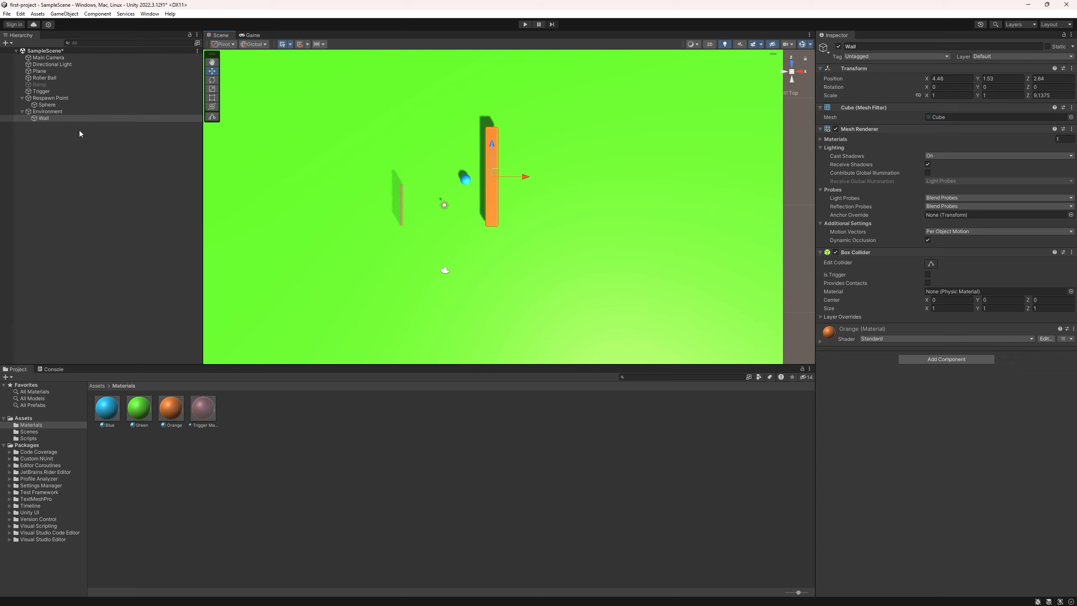
Duplicate the long wall, shift the copy to the ball's other side at about X -0.7, and set its Y rotation to 90.
click(80, 143)
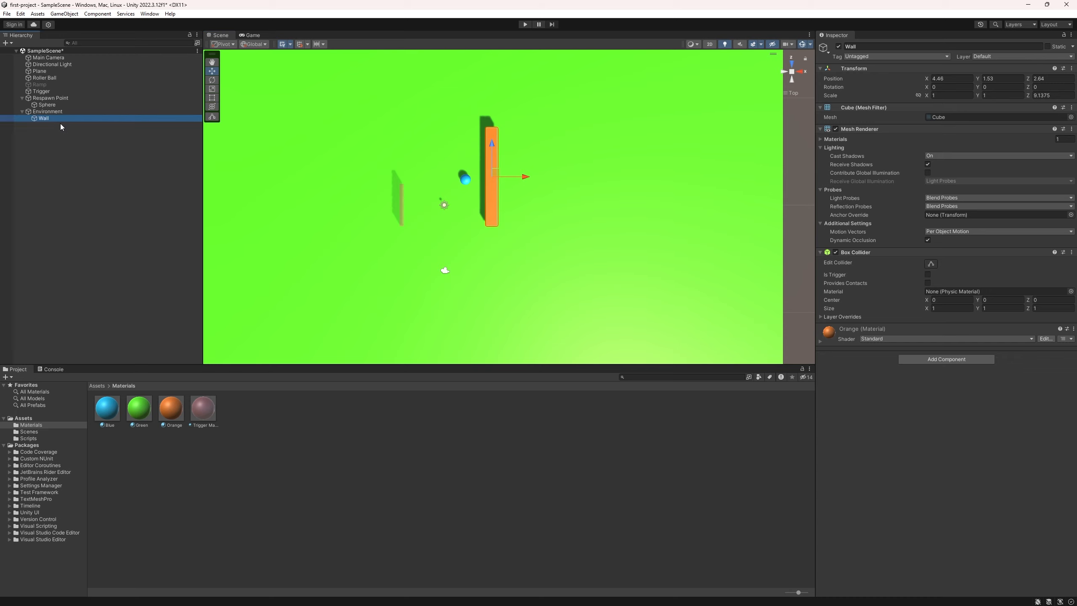
key(ctrl+d)
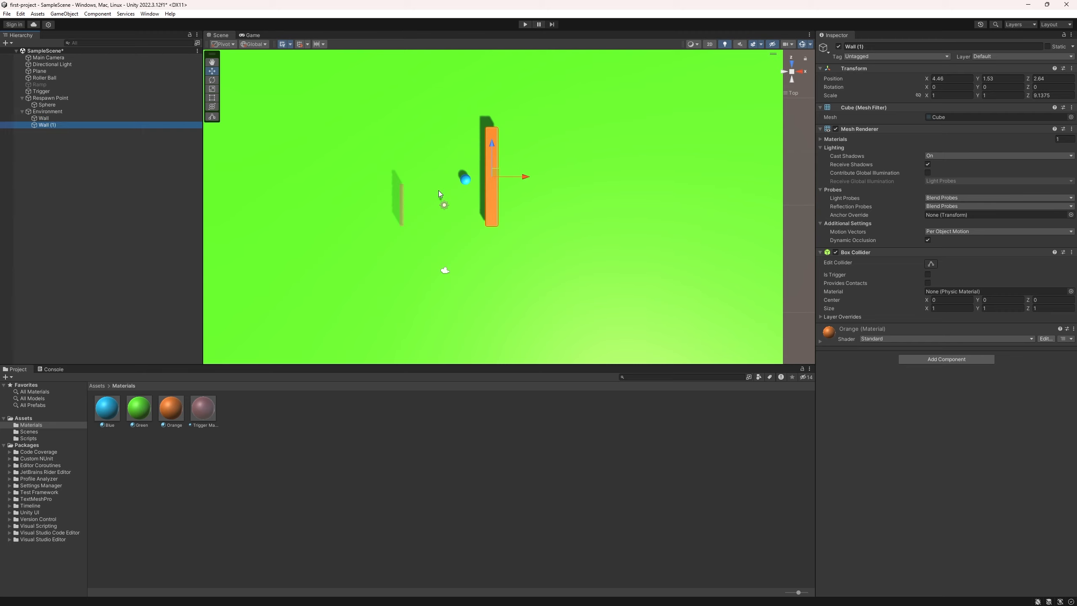
drag(525, 178, 471, 178)
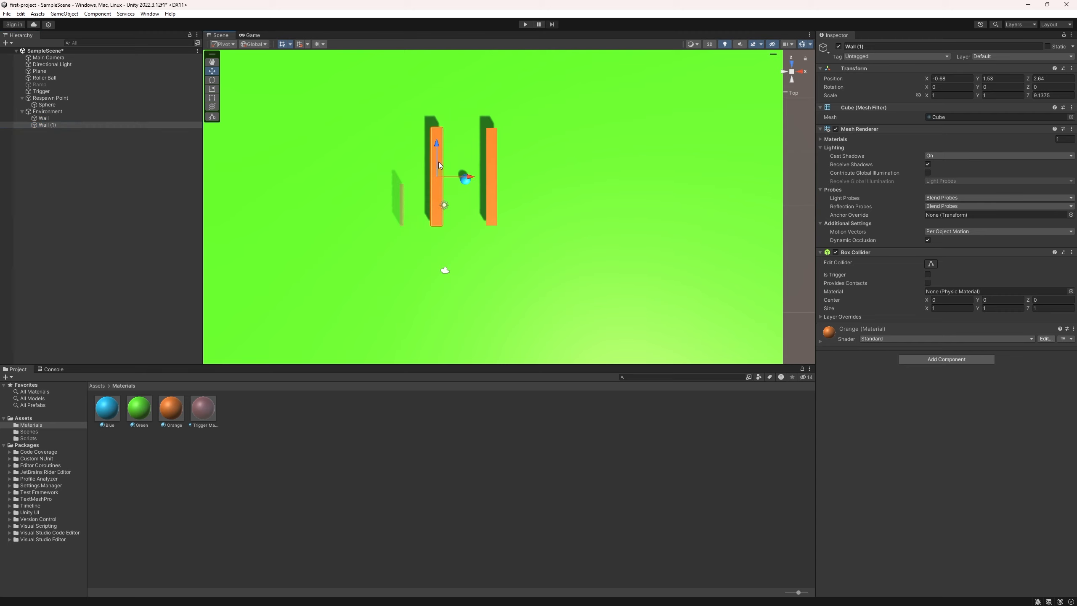
key(e)
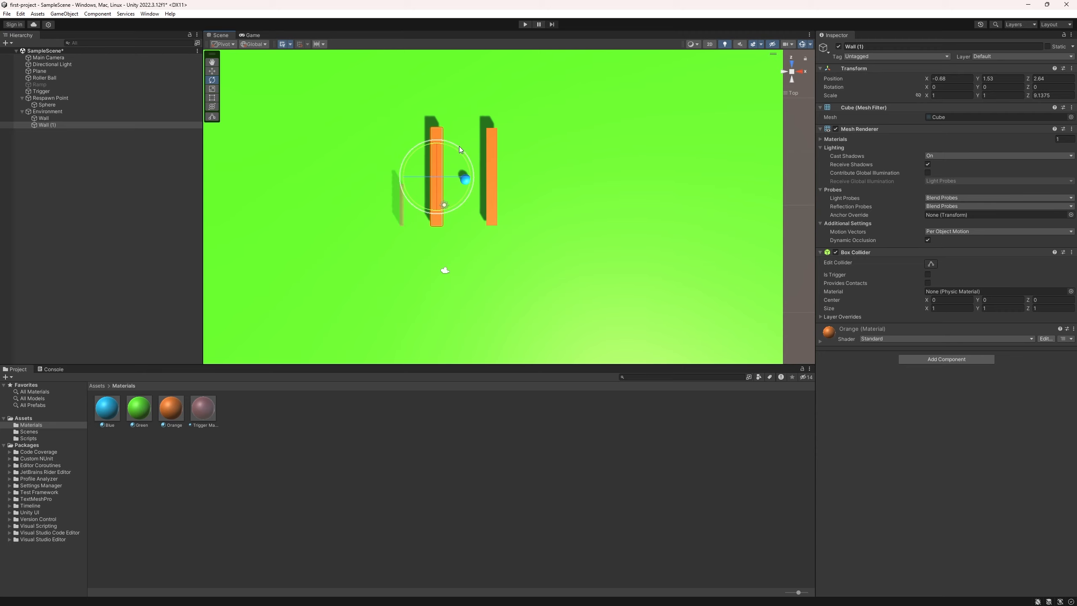
drag(460, 147, 415, 359)
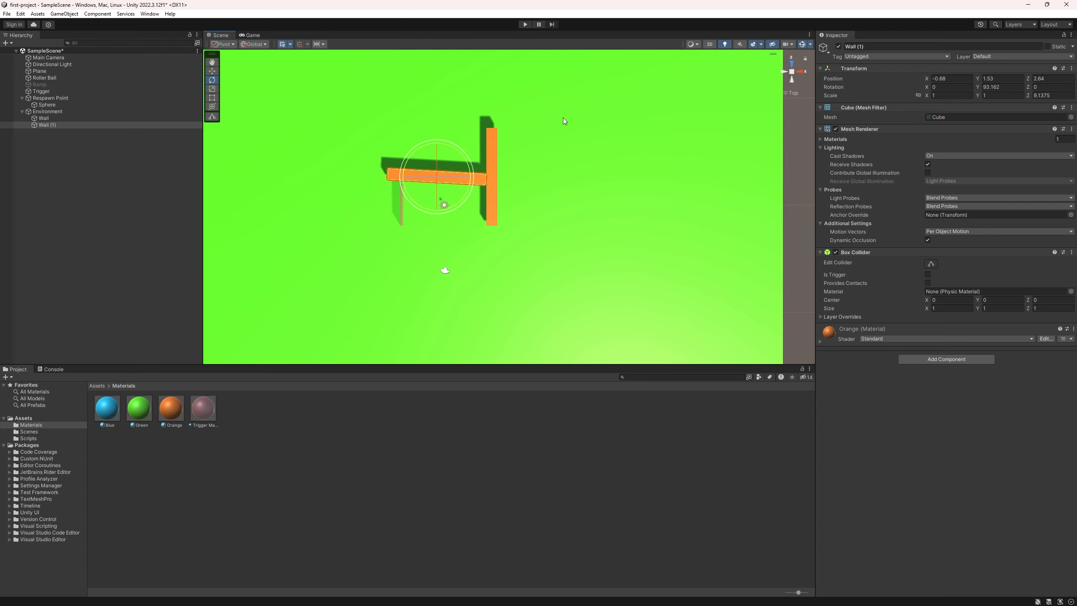
click(990, 90)
text(90)
key(Return)
Move the rotated wall behind the ball and vertex-snap its outer corner to the top corner of the first wall.
key(w)
drag(441, 172, 435, 132)
scroll(467, 123, up, 20)
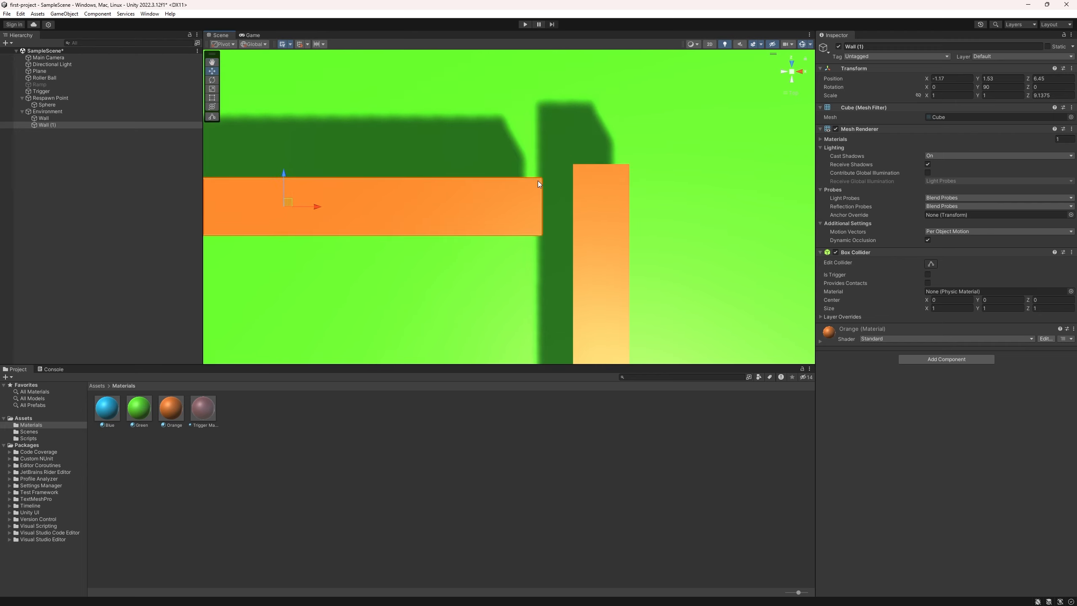
key(v)
drag(541, 179, 568, 168)
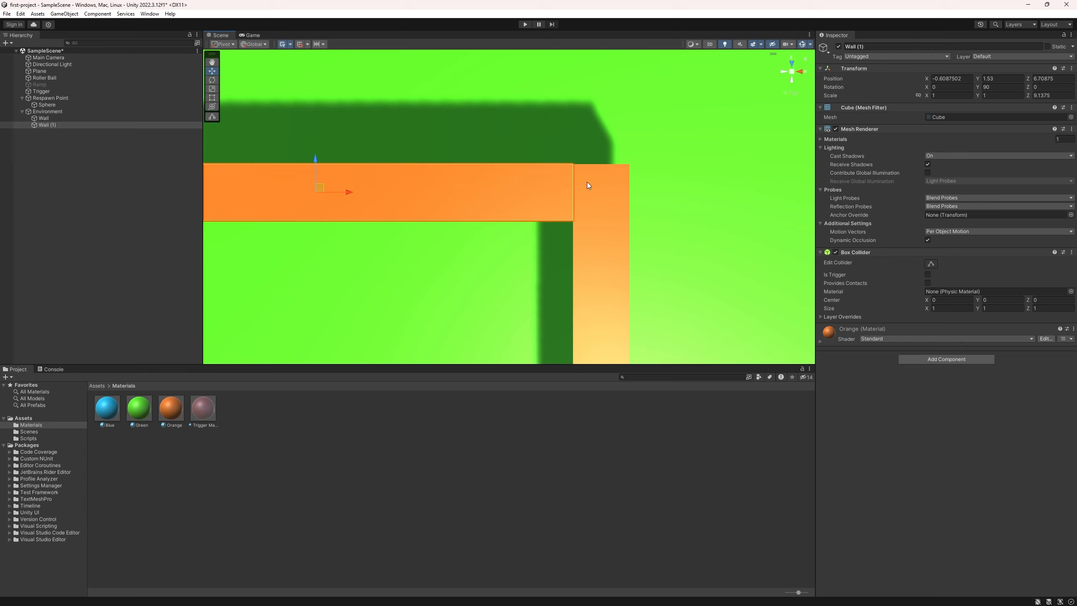
Duplicate the rotated wall and move the copy to about Z -0.62, on the opposite side of the ball.
click(587, 200)
scroll(548, 204, down, 5)
scroll(526, 203, down, 5)
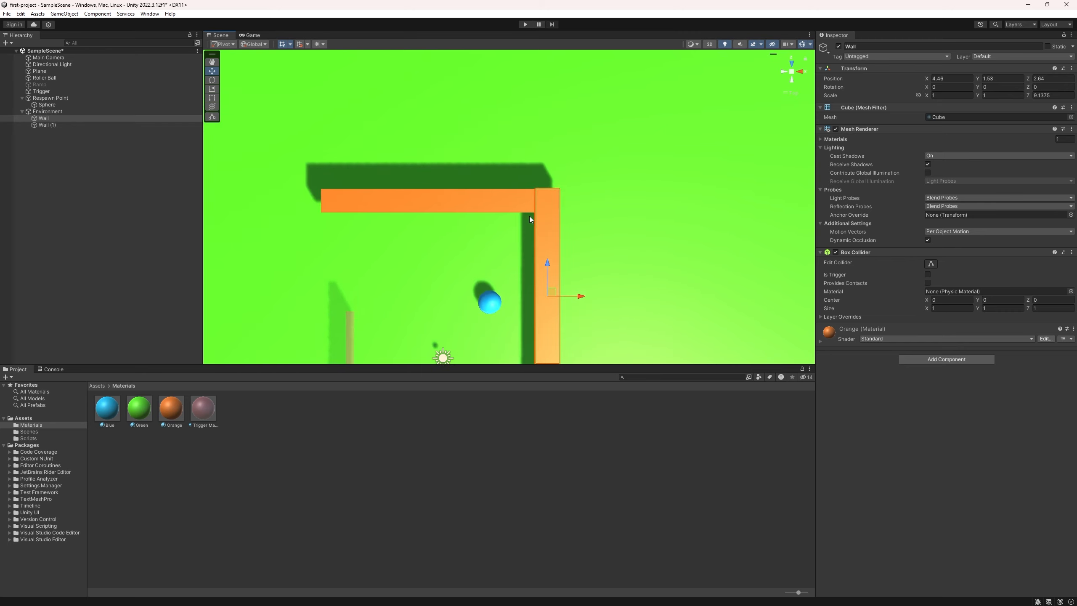
click(493, 119)
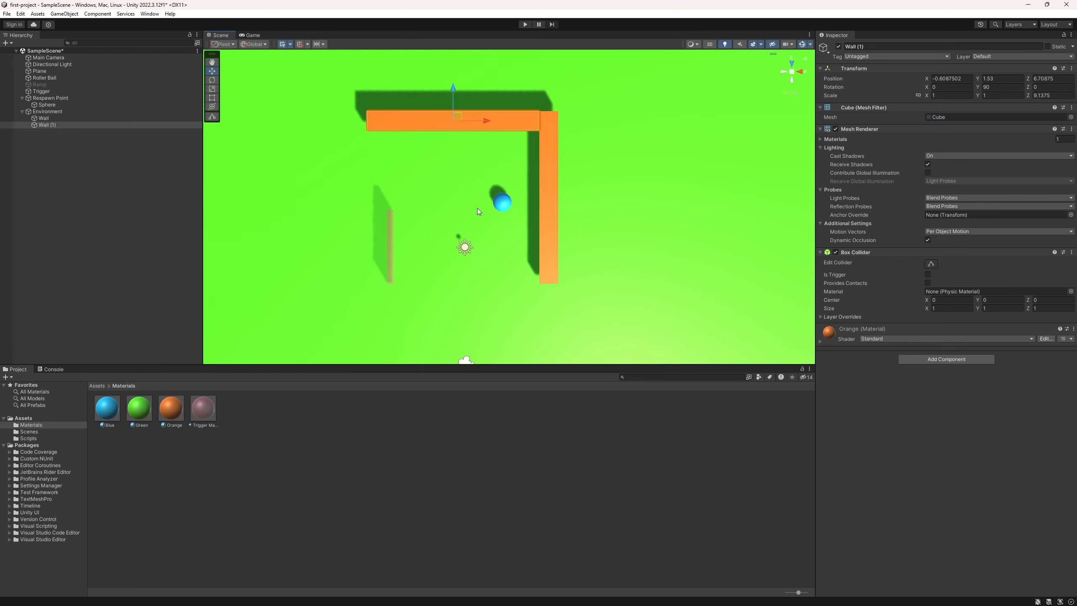
key(ctrl+d)
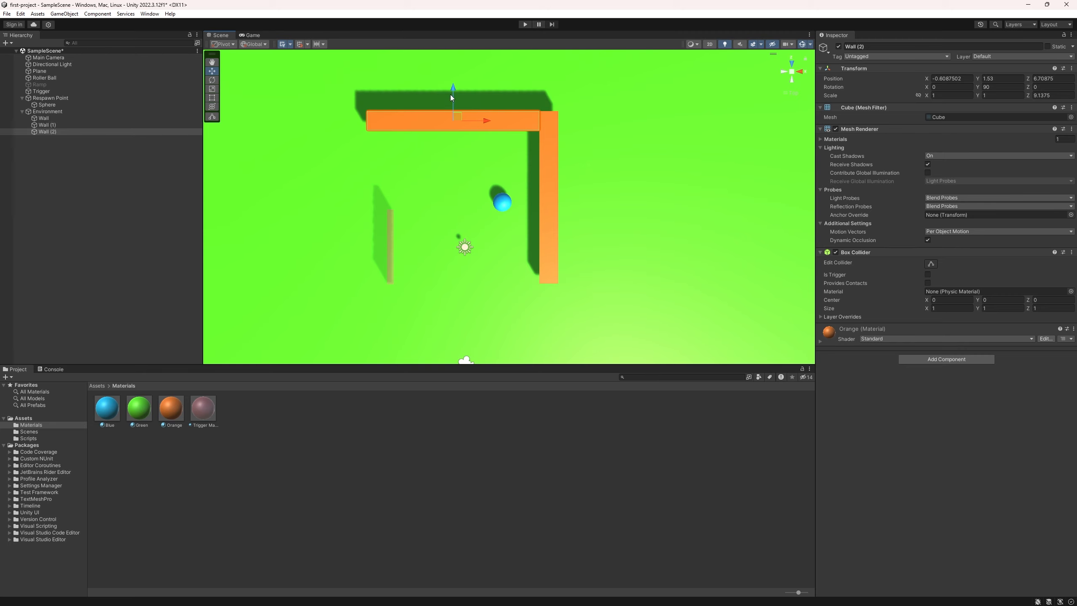
drag(451, 94, 450, 234)
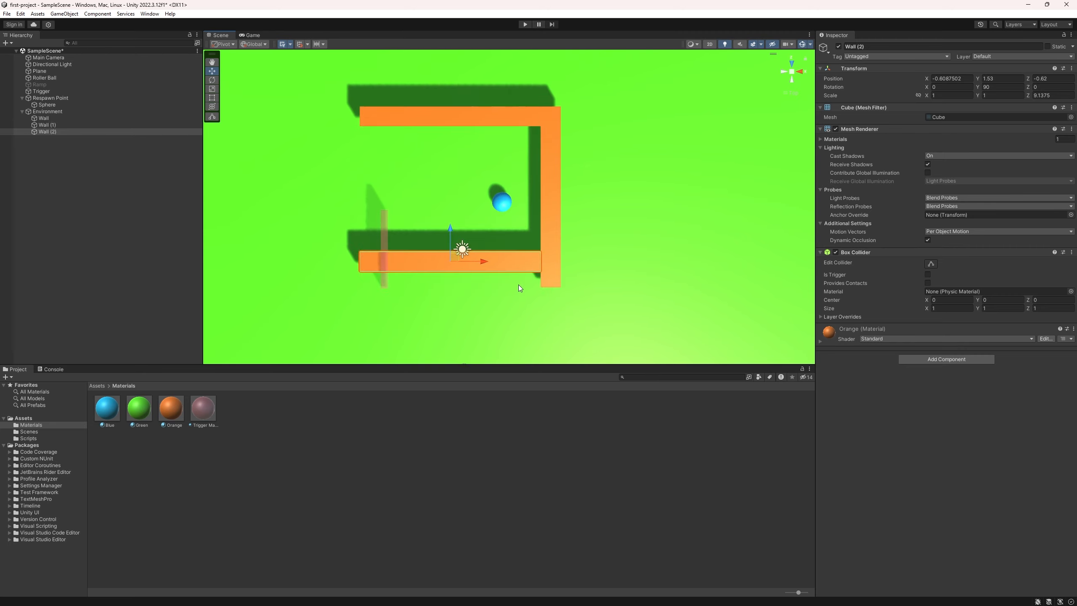
scroll(526, 290, up, 5)
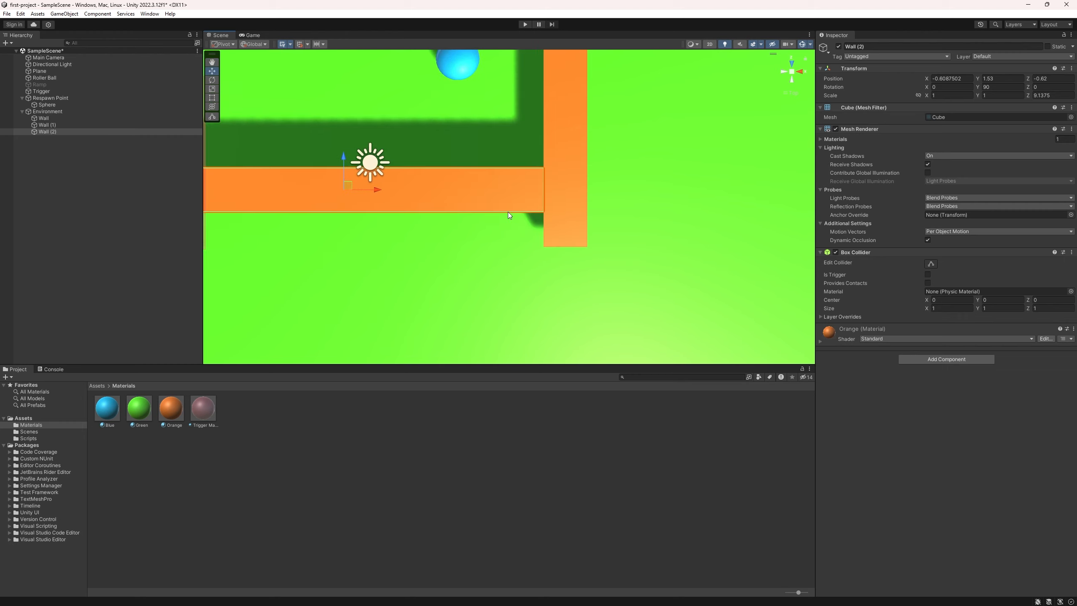
Vertex-snap the second rotated wall to the outer end corner of the first wall, at about Z -1.43.
scroll(508, 215, up, 2)
key(v)
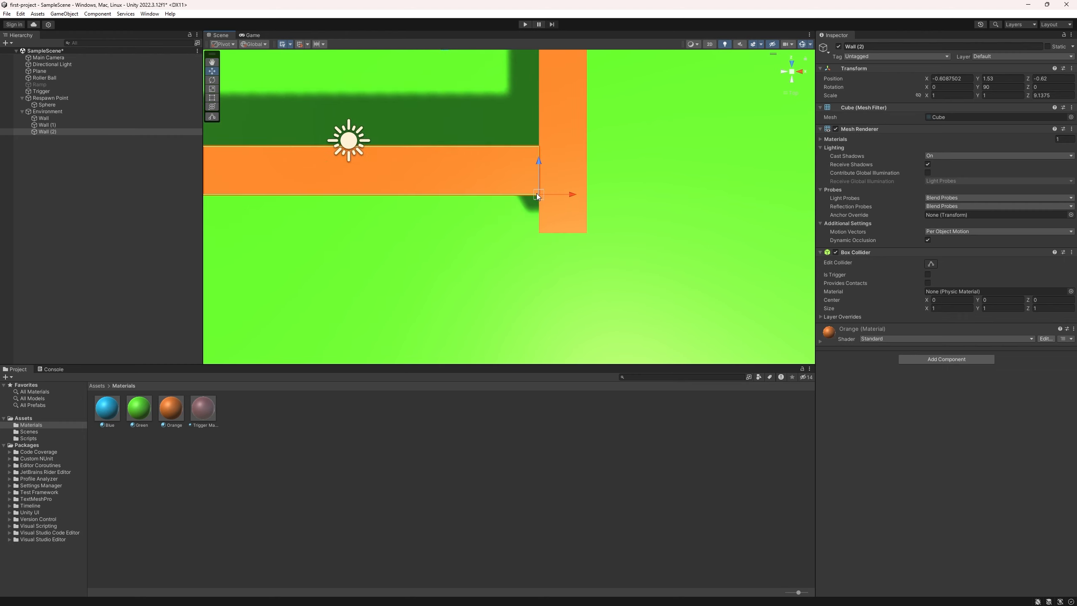
drag(538, 196, 539, 207)
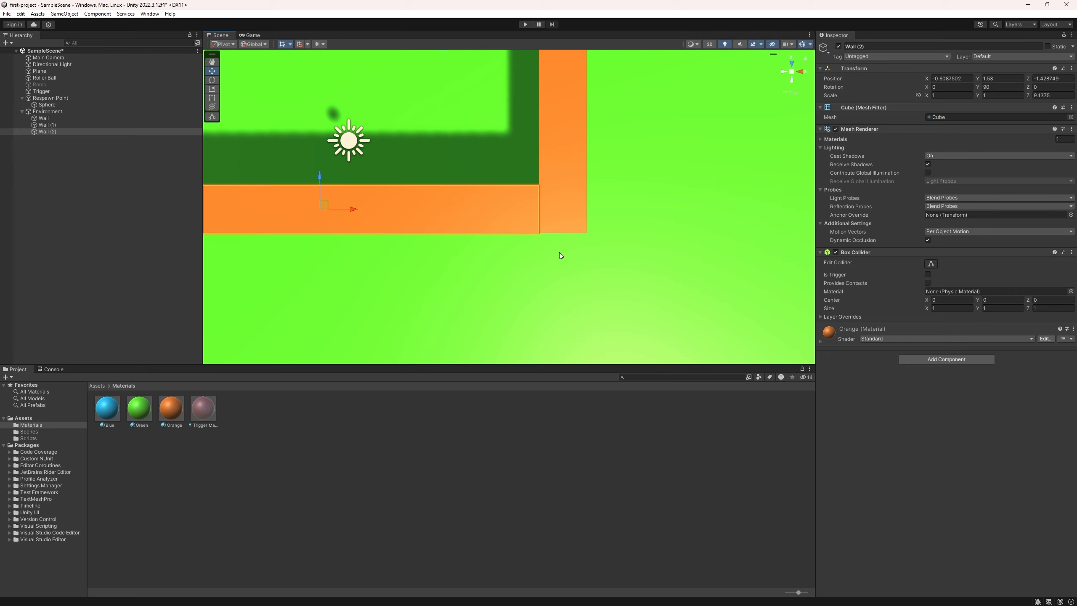
Move the Trigger object outside the walled area to about X 12.48, Z -3.37.
scroll(526, 224, down, 5)
scroll(425, 136, down, 1)
middle_drag(426, 136, 493, 219)
scroll(509, 206, down, 2)
click(460, 218)
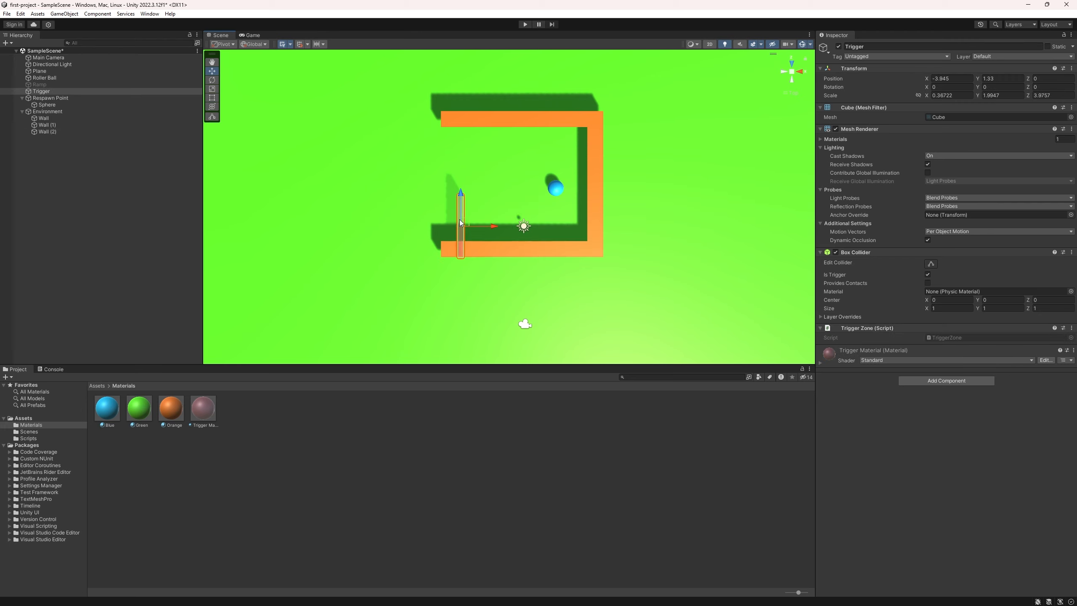
drag(465, 222, 727, 282)
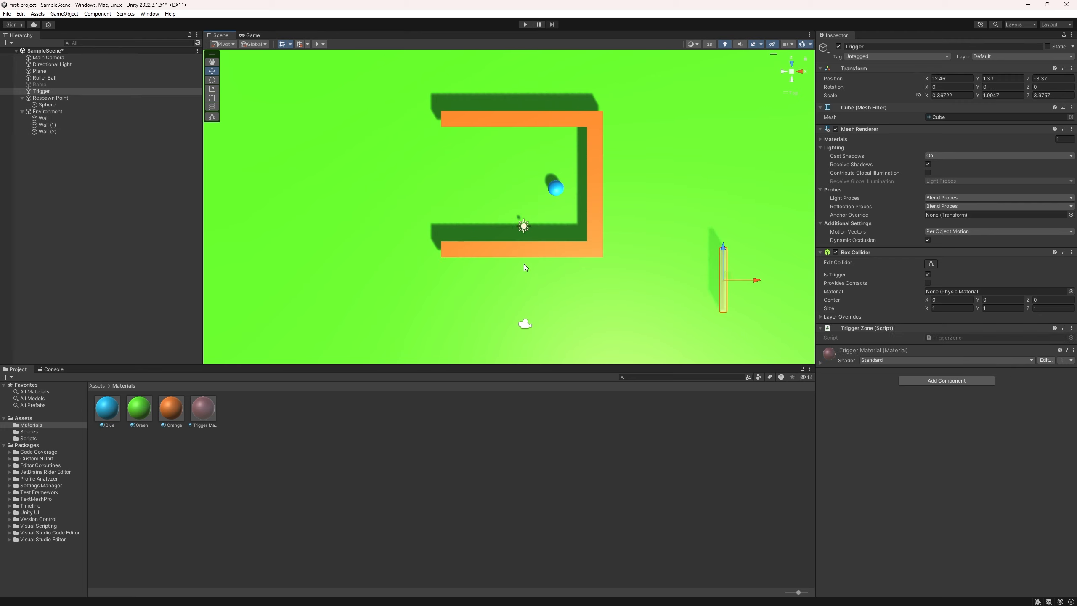
Move the Directional Light away from the lower wall to about X -5.24, Z 1.39.
middle_drag(524, 264, 576, 208)
scroll(467, 206, up, 6)
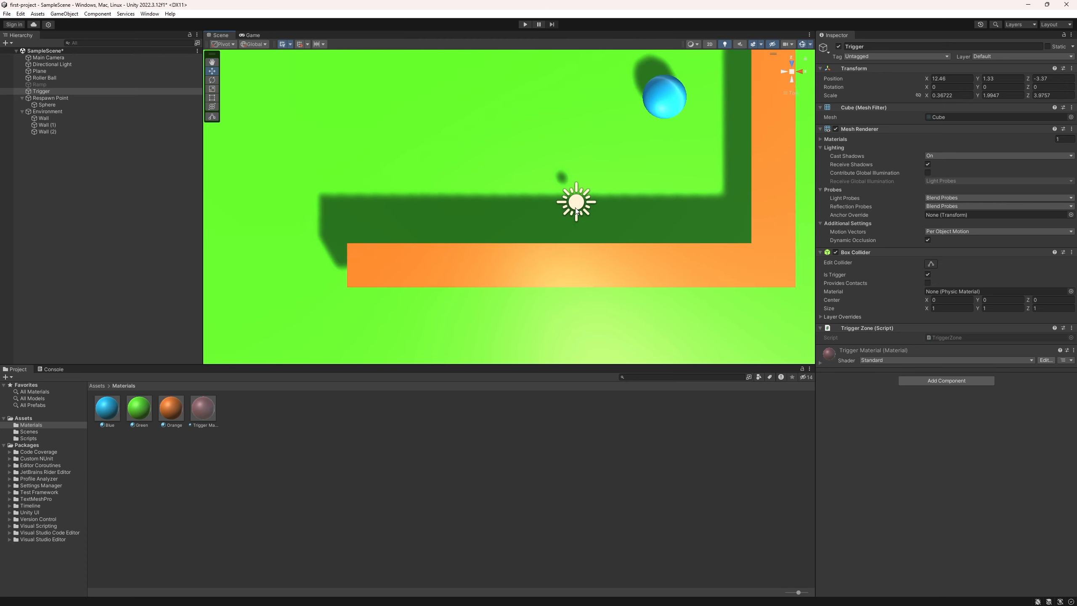
click(576, 209)
drag(581, 203, 348, 140)
Move the respawn marker sphere onto the ball, at about X 5.66, Z 6.93, and disable its Mesh Renderer.
scroll(524, 207, down, 8)
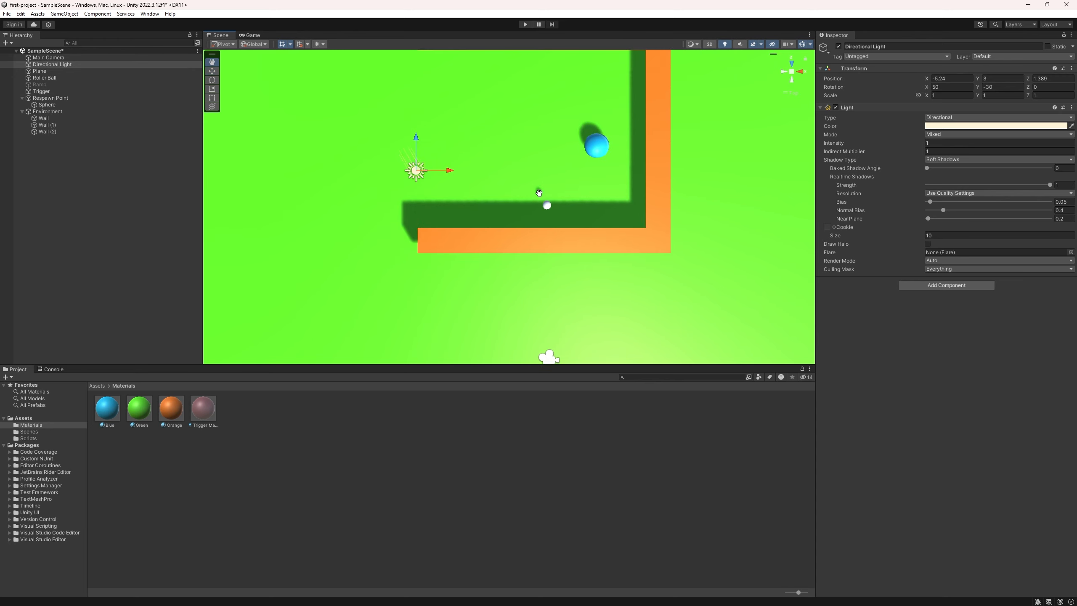
middle_drag(537, 200, 530, 246)
click(534, 250)
drag(535, 251, 582, 193)
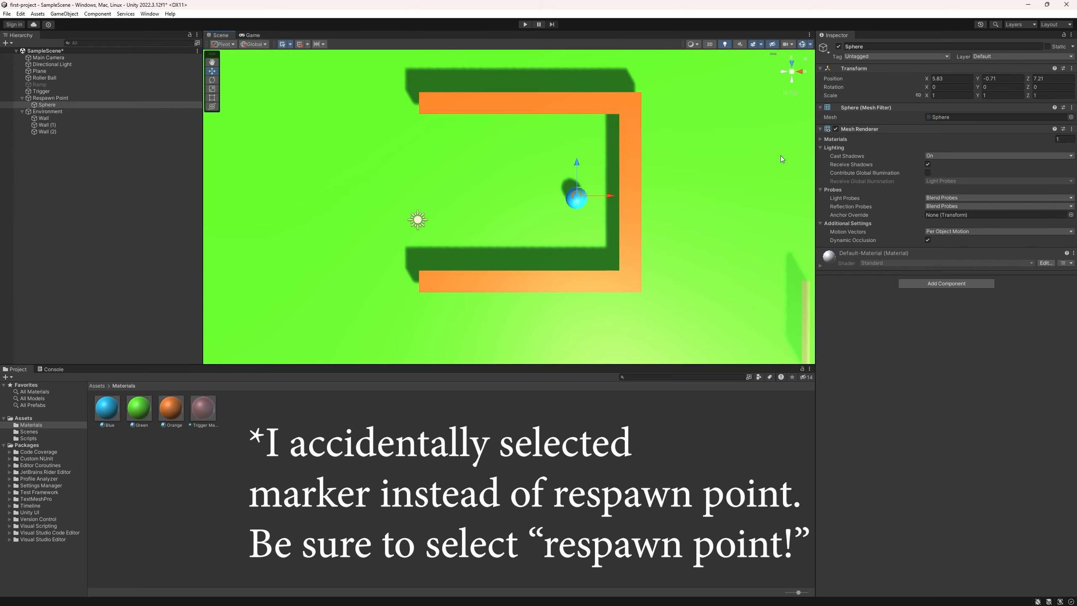
click(838, 131)
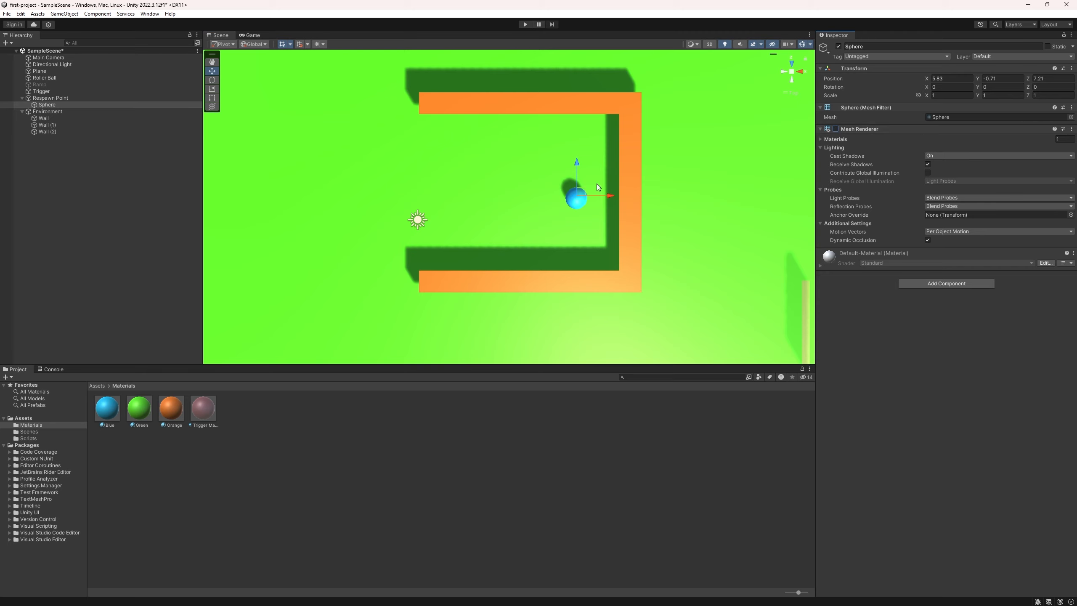
drag(581, 191, 582, 187)
scroll(579, 194, down, 6)
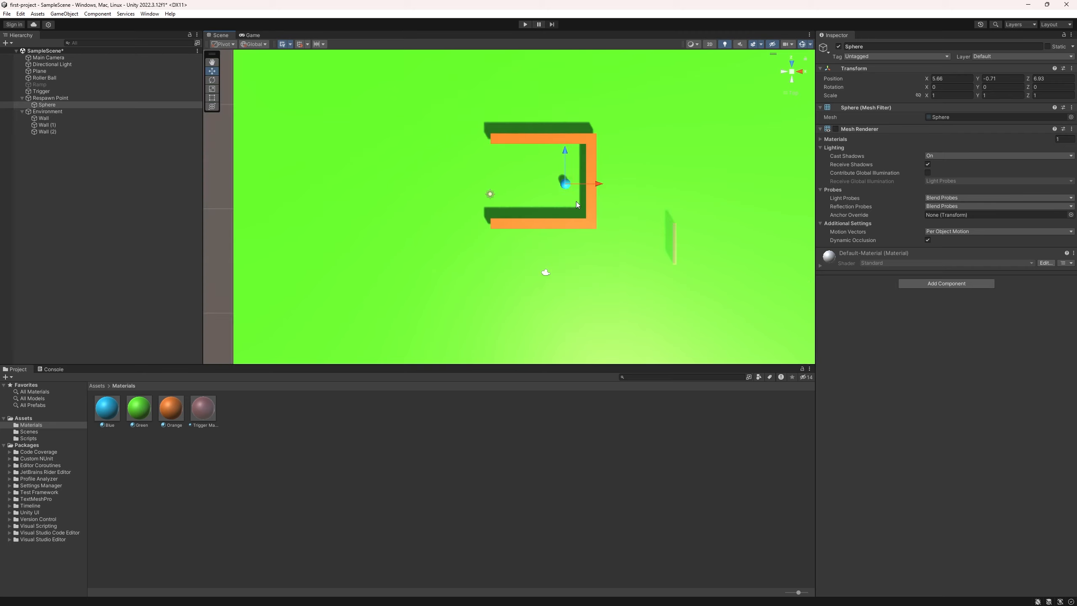
Partly close the ball area's open end with two shortened wall copies, Z scales about 4.23 and 1.95, leaving a gap between them.
click(591, 189)
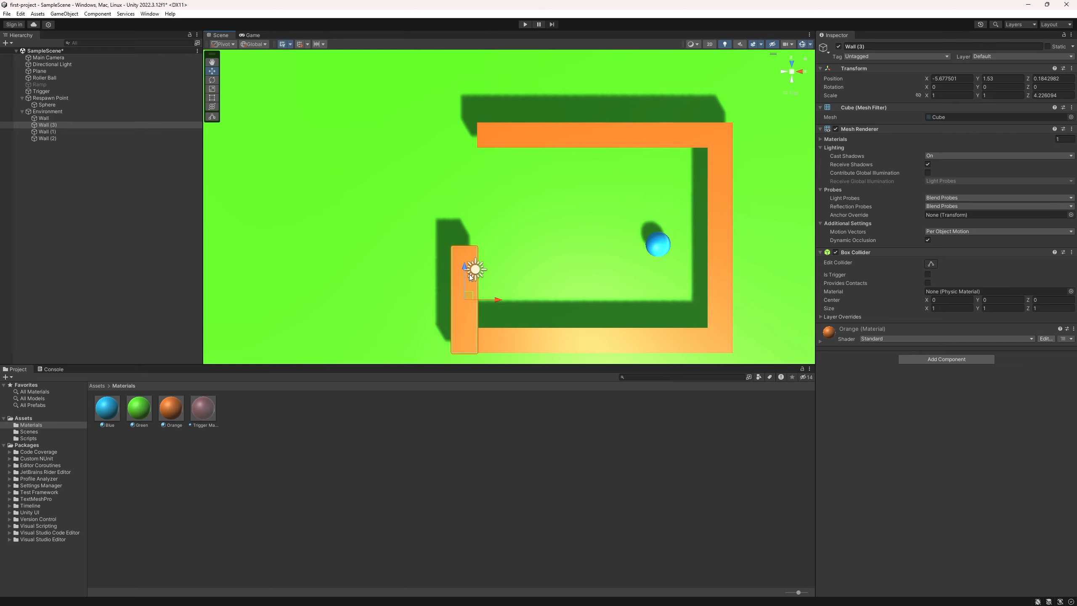
key(ctrl+d)
drag(464, 268, 456, 150)
scroll(456, 152, up, 2)
key(r)
drag(456, 150, 456, 160)
key(w)
drag(455, 140, 455, 106)
scroll(475, 140, down, 5)
scroll(477, 144, up, 2)
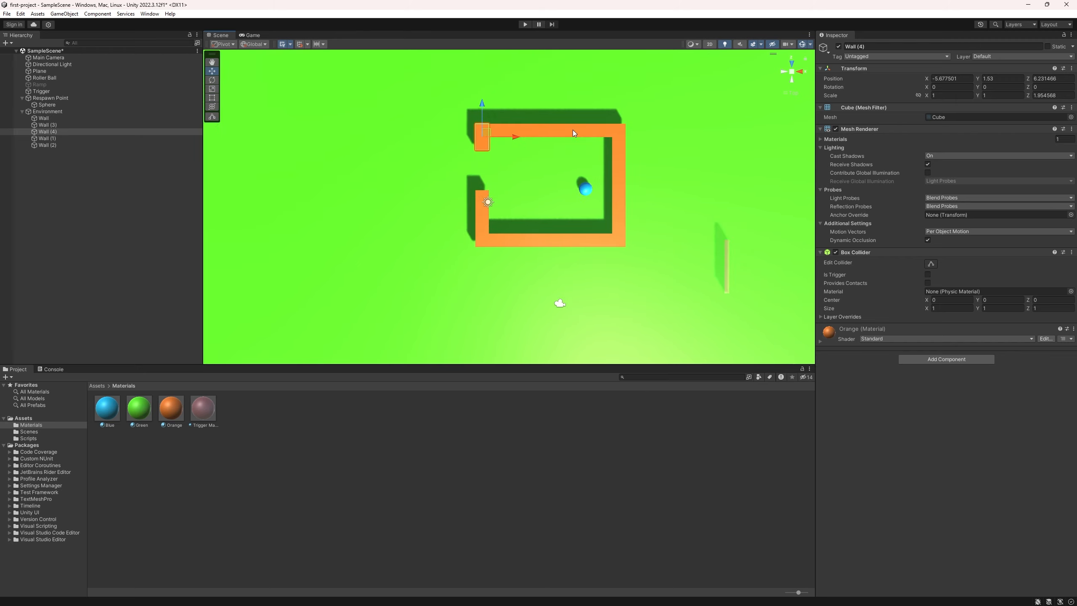
Duplicate the ball area's upper long wall, move the copy beyond the gap, and vertex-snap it to the upper short wall's inner end.
click(572, 130)
key(ctrl+d)
drag(581, 133, 432, 135)
click(403, 94)
key(ctrl+z)
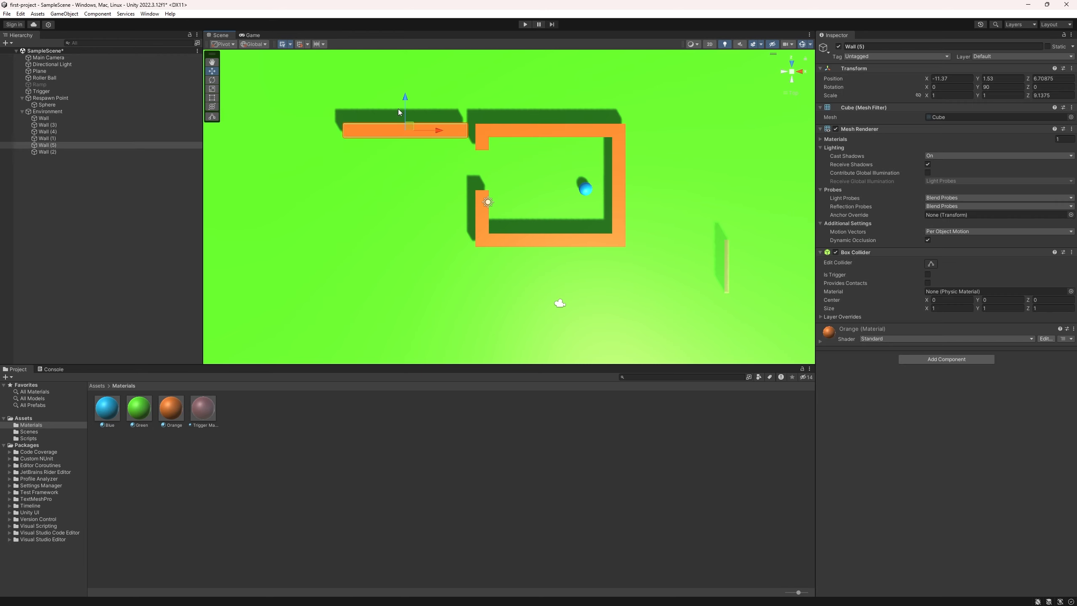
drag(406, 96, 406, 111)
scroll(456, 125, up, 6)
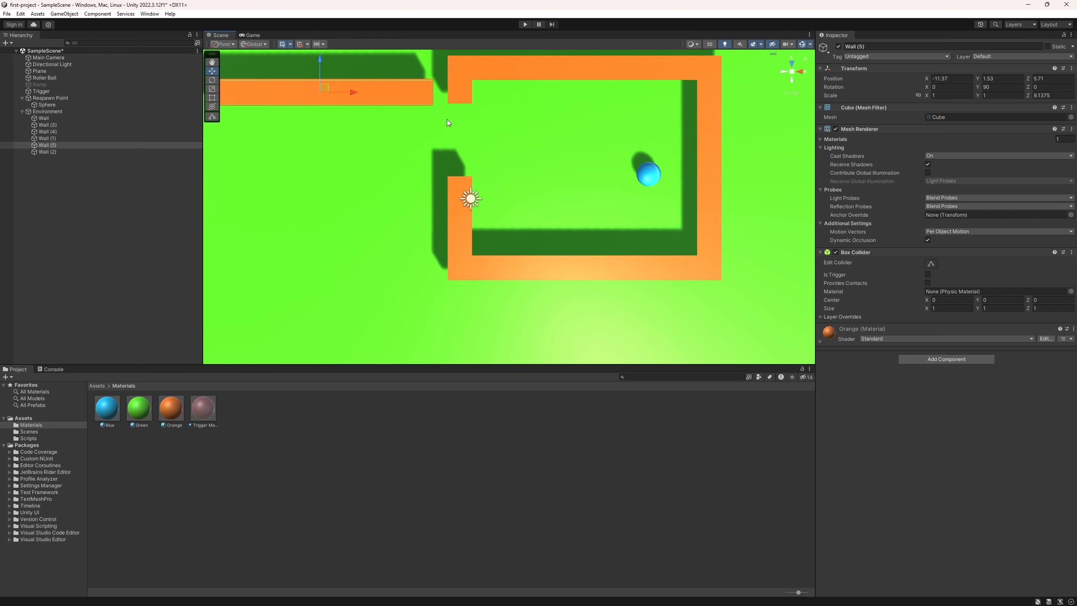
drag(471, 170, 484, 163)
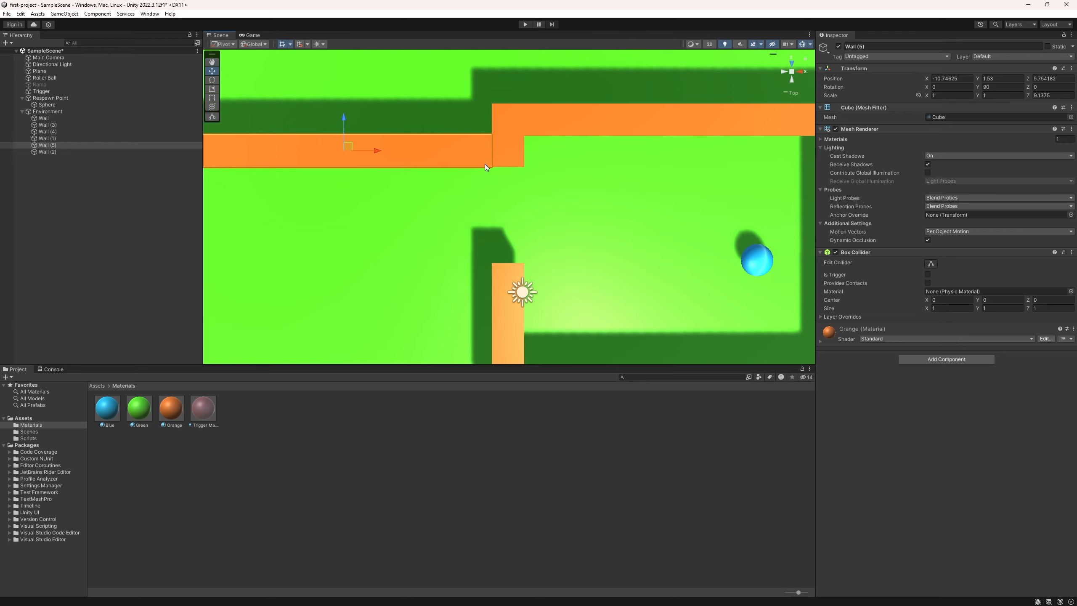
Duplicate the corridor wall, move the copy to the gap's other side, and vertex-snap it to the lower short wall's top corner.
scroll(484, 163, down, 5)
middle_drag(476, 206, 526, 138)
scroll(545, 175, down, 2)
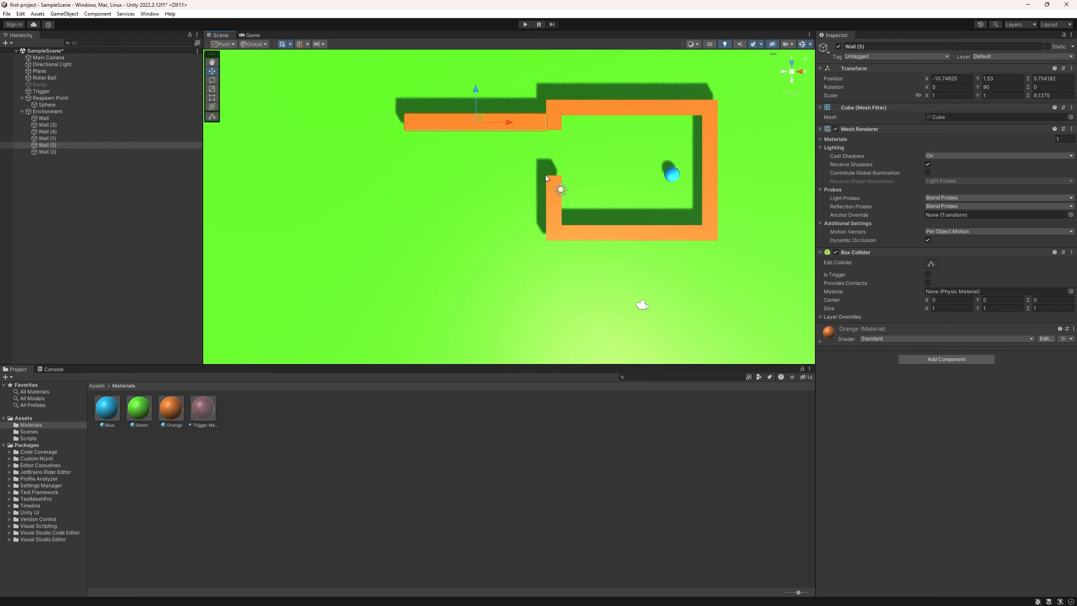
key(ctrl+d)
drag(472, 99, 504, 166)
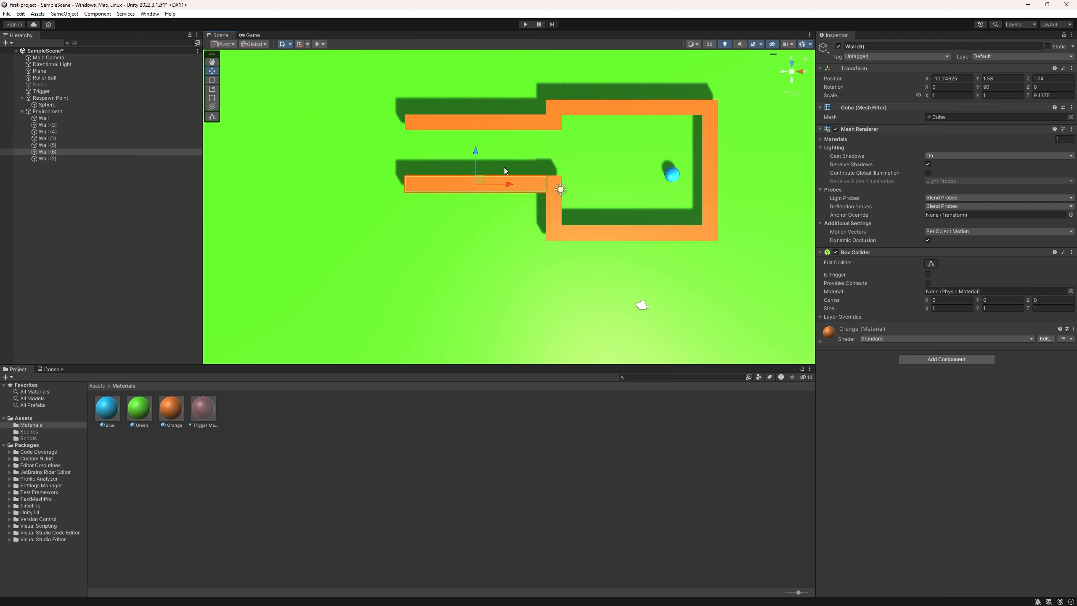
scroll(506, 187, up, 2)
scroll(506, 187, up, 3)
drag(445, 144, 444, 121)
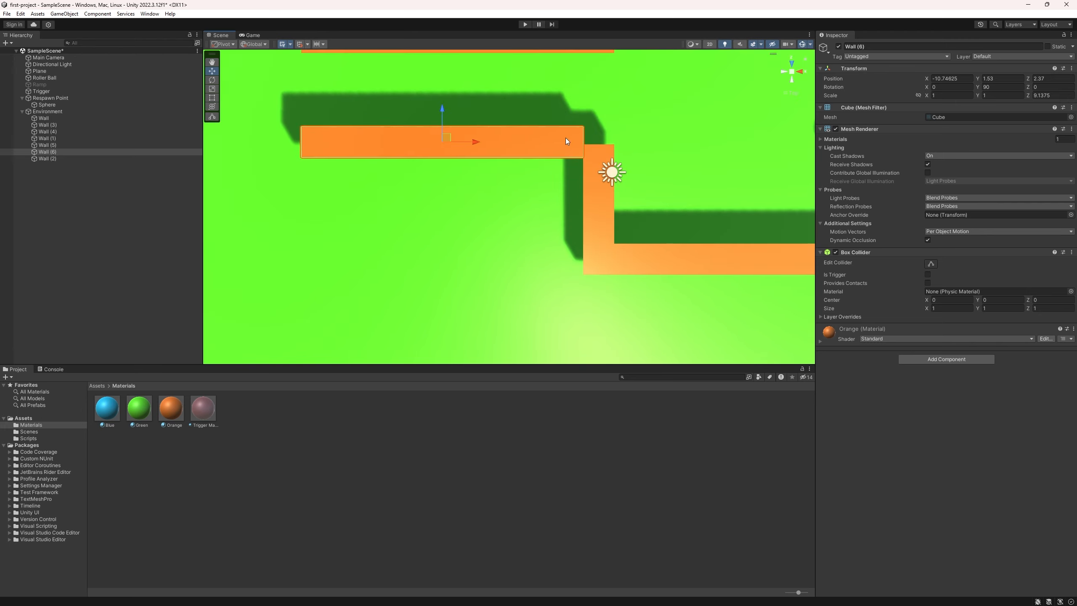
key(v)
drag(588, 131, 587, 145)
Vertex-snap the unrotated wall copy to the far end of the upper corridor wall, at about X -19.58, Z 1.69.
scroll(547, 158, down, 5)
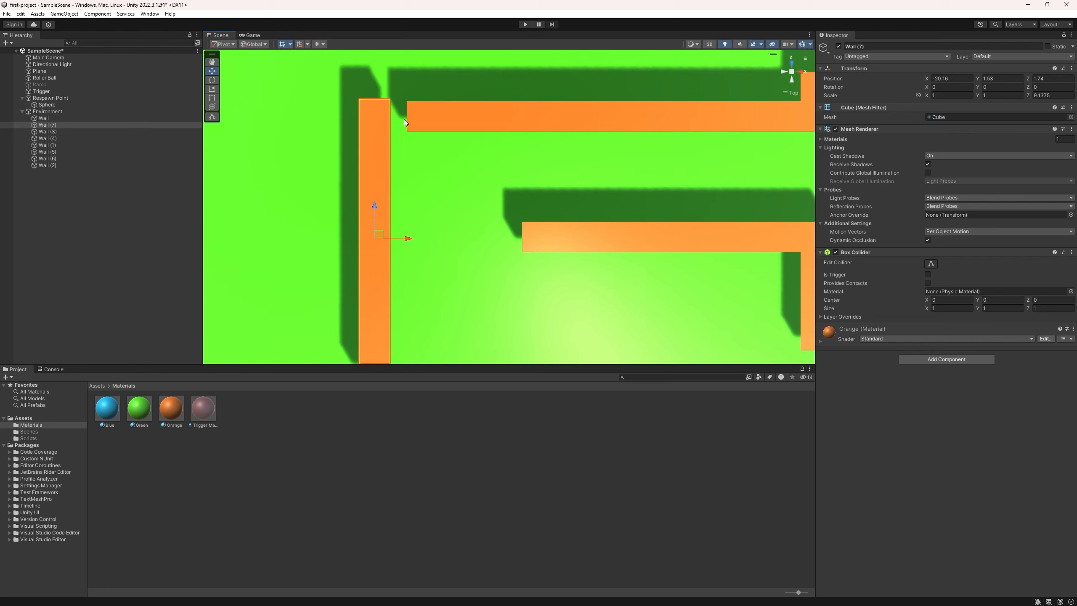
scroll(404, 119, up, 1)
middle_drag(403, 120, 450, 194)
scroll(453, 196, up, 2)
key(v)
drag(402, 156, 423, 158)
scroll(436, 140, down, 3)
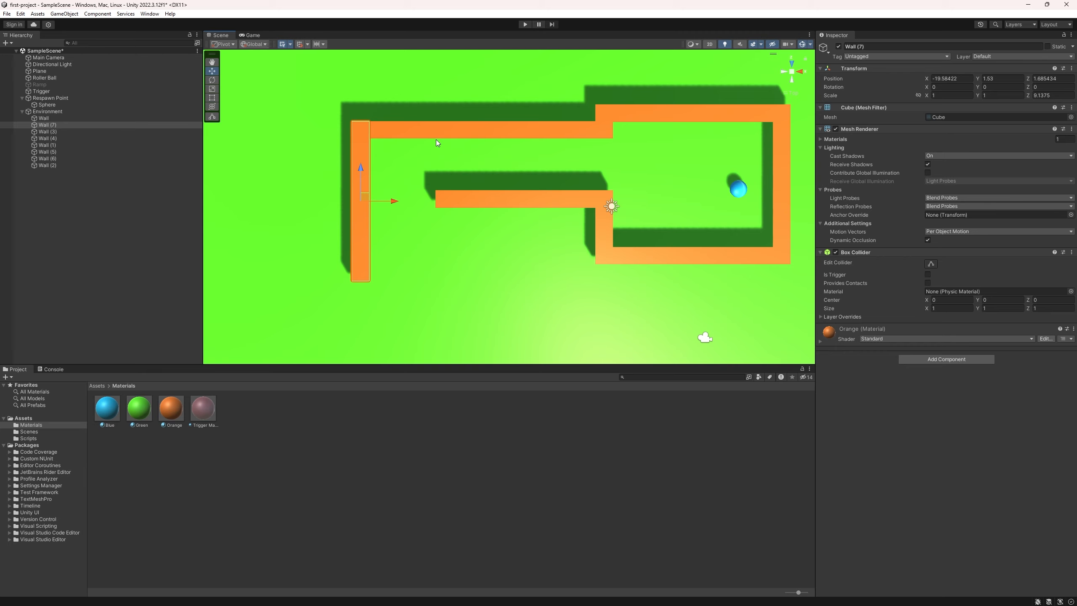
Duplicate the corridor's end wall and vertex-snap the copy beneath the far end of the lower corridor wall.
middle_drag(436, 139, 359, 181)
scroll(343, 140, up, 1)
key(ctrl+d)
drag(332, 174, 426, 281)
scroll(350, 185, up, 5)
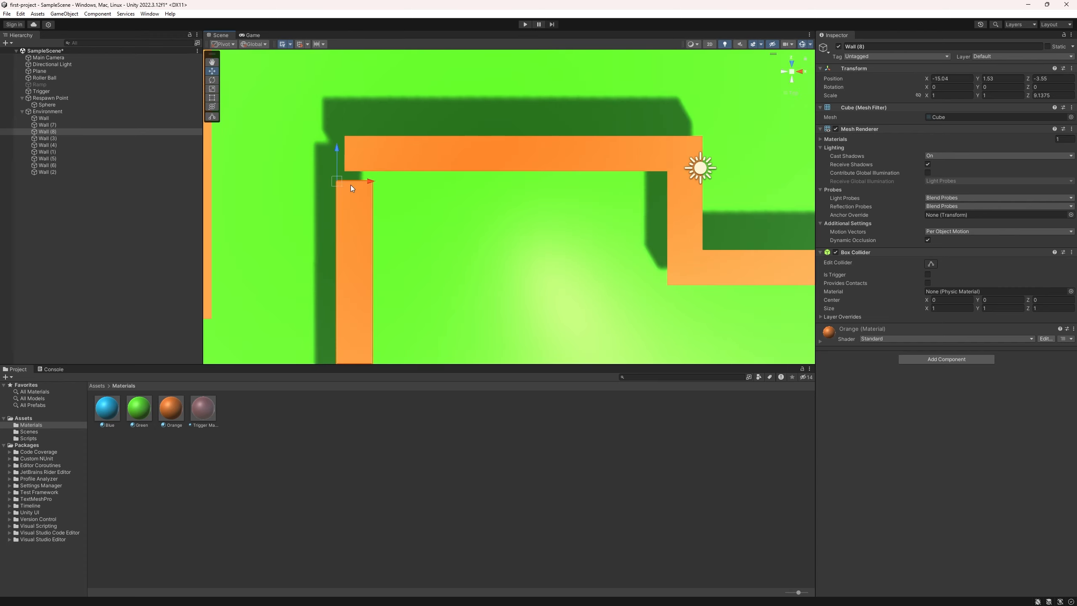
drag(345, 180, 349, 177)
Shorten the inner corner wall to a Z scale of about 4.68 and vertex-snap it back to the lower corridor wall's end.
scroll(348, 175, down, 5)
middle_drag(349, 175, 464, 158)
click(404, 140)
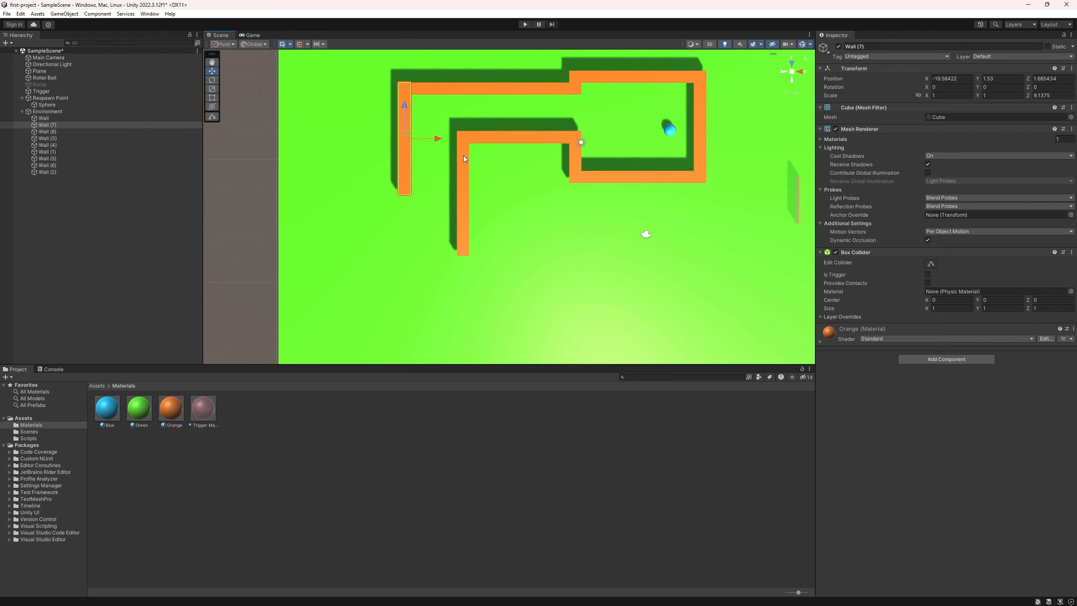
click(458, 196)
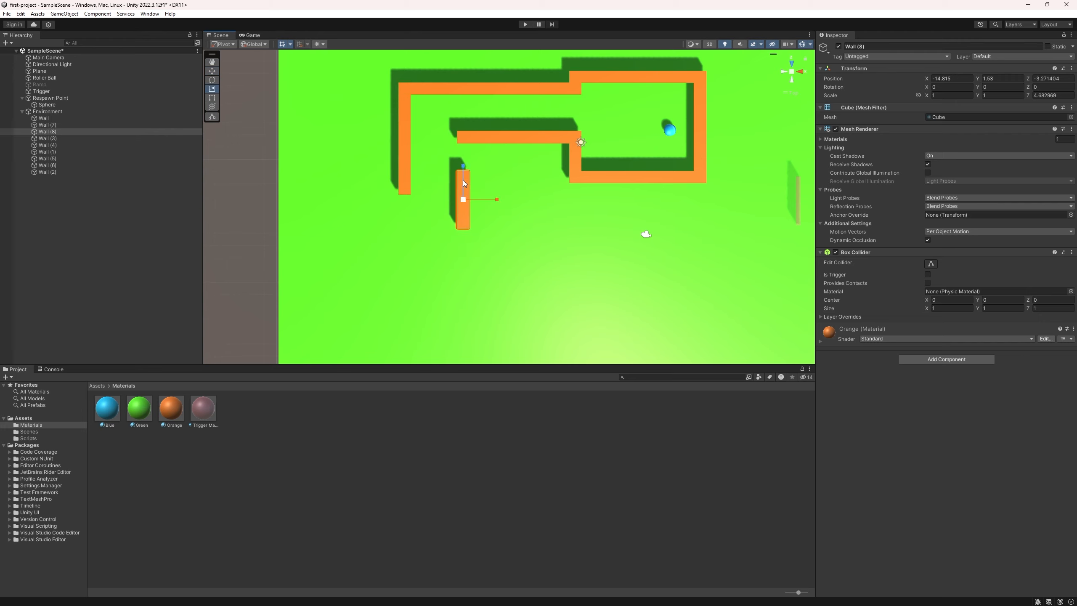
scroll(454, 180, up, 1)
scroll(454, 181, up, 3)
middle_drag(451, 166, 460, 216)
scroll(459, 215, up, 2)
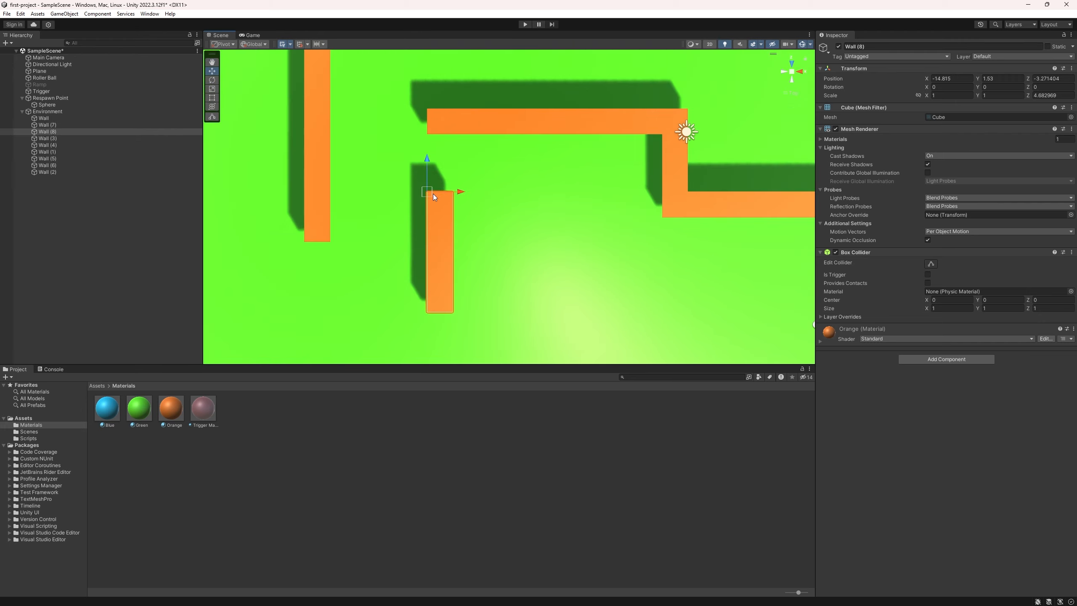
drag(433, 194, 431, 140)
Lengthen the corridor's outer end wall to a Z scale of about 13.71, extending it past the inner corner wall.
scroll(430, 143, down, 2)
click(370, 140)
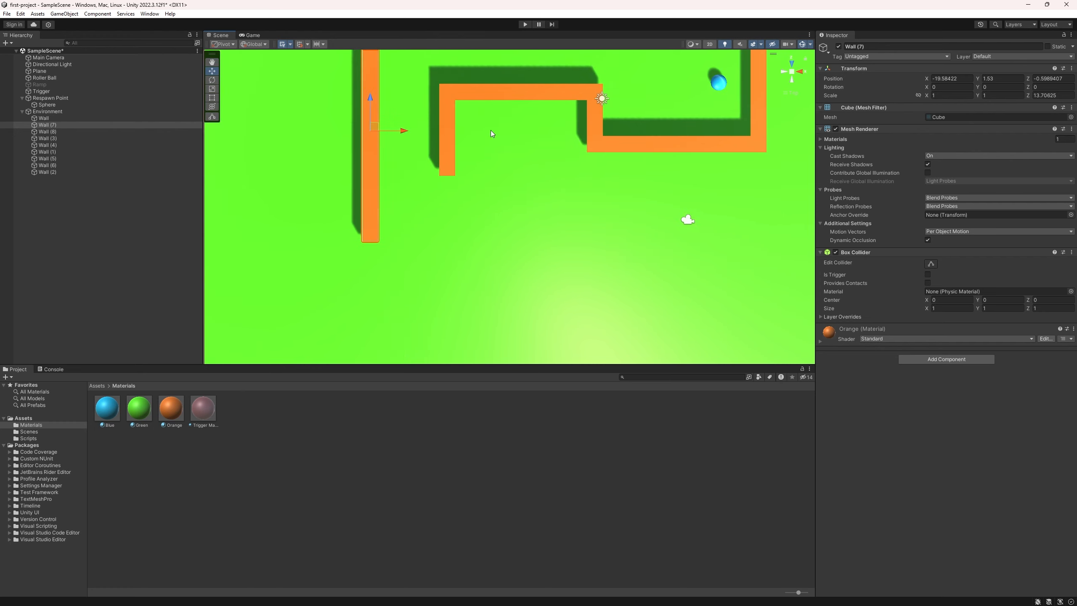
Duplicate the lower corridor wall and move the copy to the bottom end of the long outer wall.
click(507, 113)
key(ctrl+d)
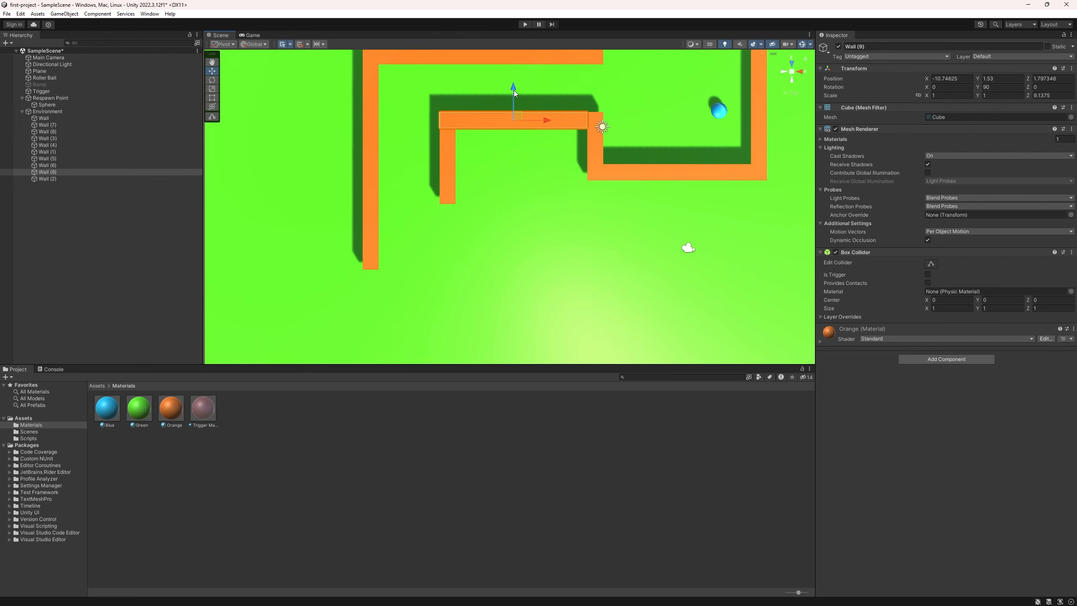
drag(514, 90, 480, 273)
click(536, 270)
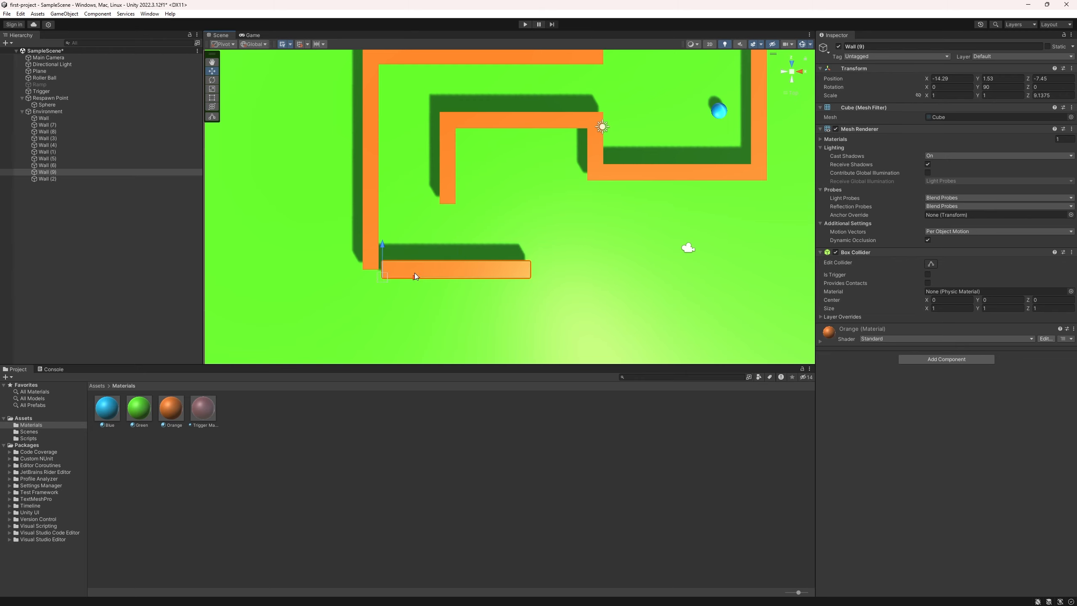
drag(382, 278, 382, 271)
Stretch the bottom wall to a Z scale of about 19.70 and vertex-snap its end to the long outer wall's bottom corner.
middle_drag(382, 271, 442, 264)
key(r)
drag(429, 265, 521, 271)
key(w)
scroll(322, 280, up, 3)
key(v)
drag(288, 292, 280, 291)
scroll(407, 238, down, 1)
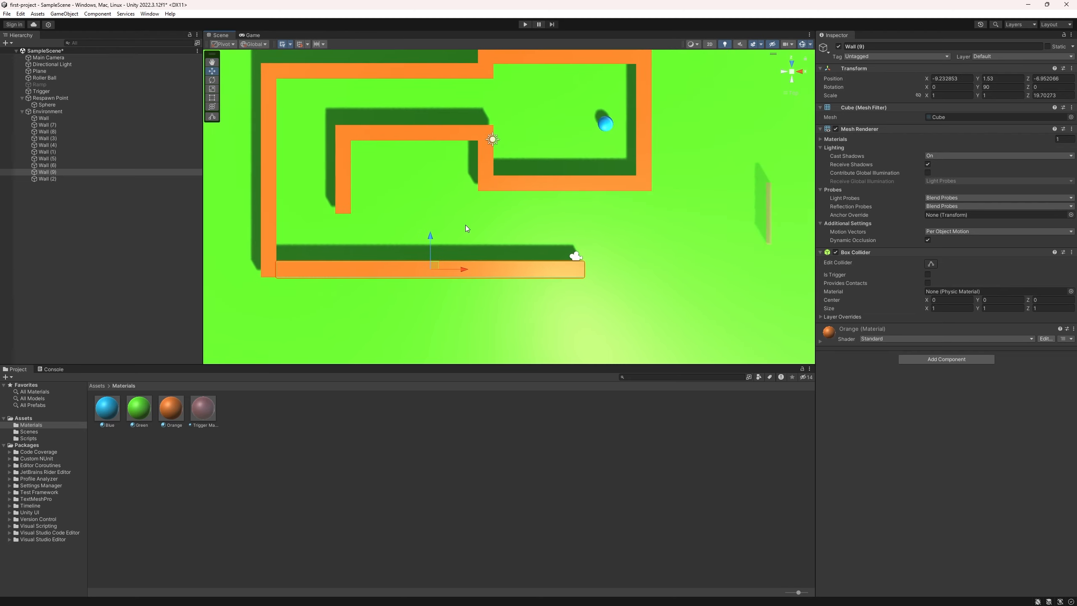
Extend the first wall behind the ball downward to a Z scale of about 15.99, keeping its upper end in place.
middle_drag(465, 225, 494, 219)
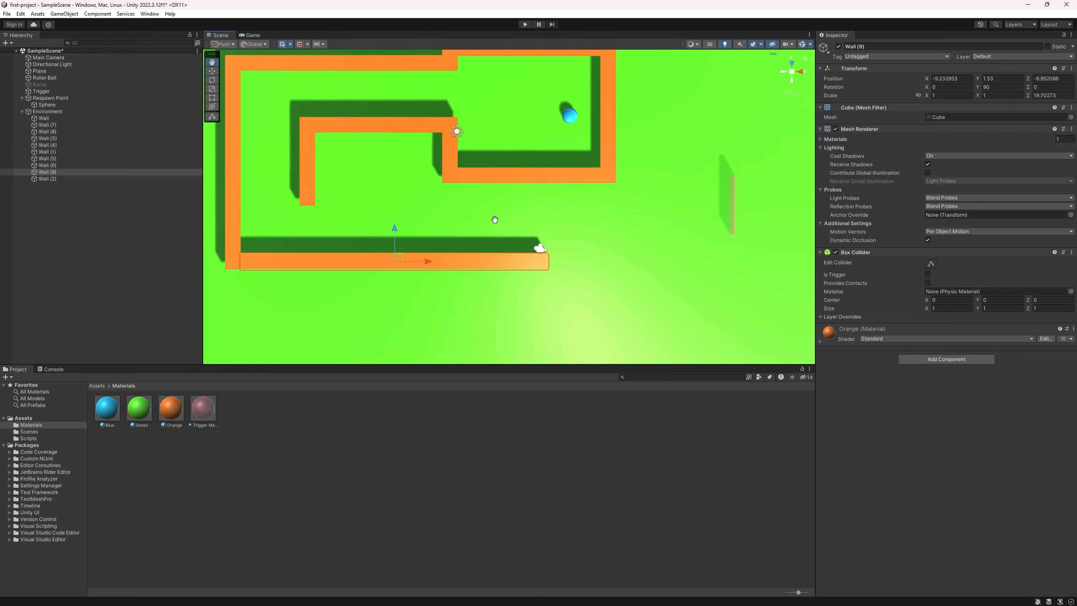
click(607, 127)
middle_drag(608, 128, 582, 186)
key(r)
key(t)
drag(581, 231, 580, 339)
scroll(551, 195, up, 2)
key(w)
scroll(551, 200, down, 5)
Duplicate the long bottom wall and move the copy to about X 1.51, Z -8.61, near the extended wall's lower end.
middle_drag(519, 229, 510, 136)
scroll(509, 204, down, 3)
middle_drag(502, 274, 524, 167)
scroll(523, 217, up, 4)
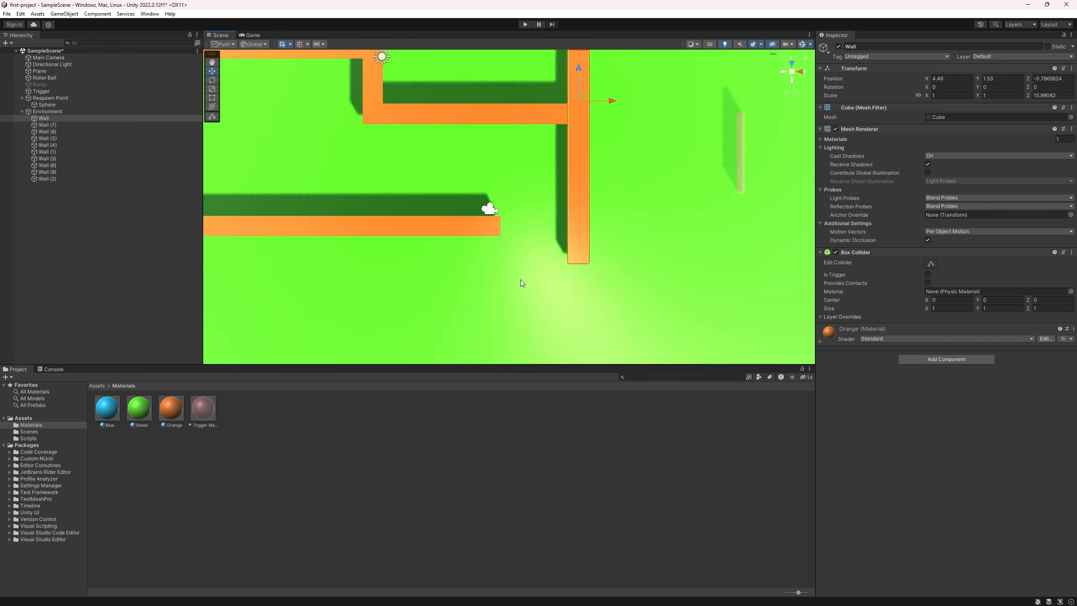
click(427, 221)
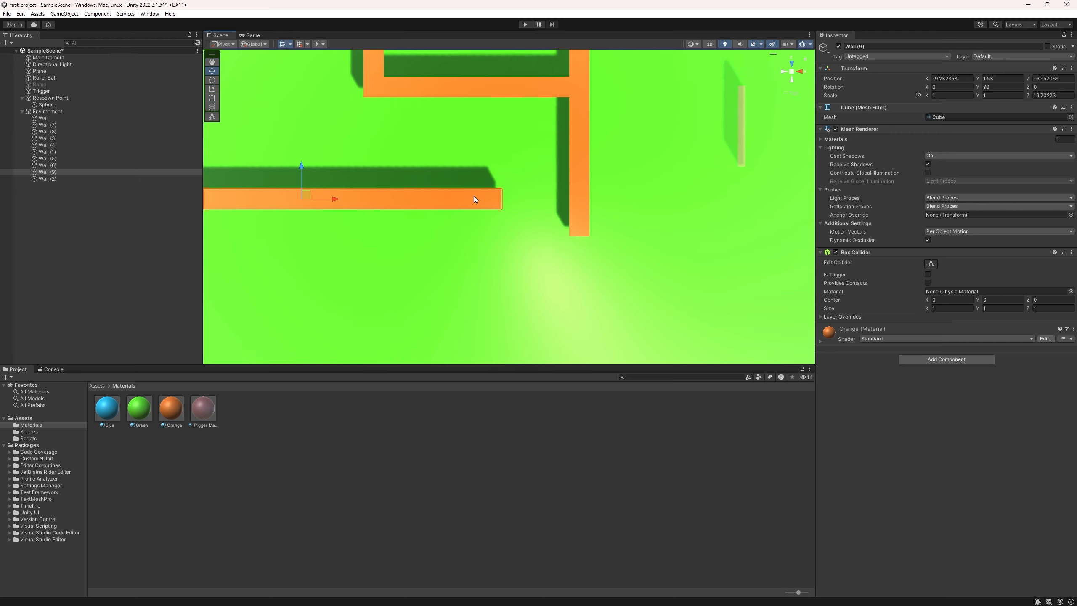
scroll(474, 195, up, 3)
scroll(469, 212, down, 3)
scroll(469, 212, down, 3)
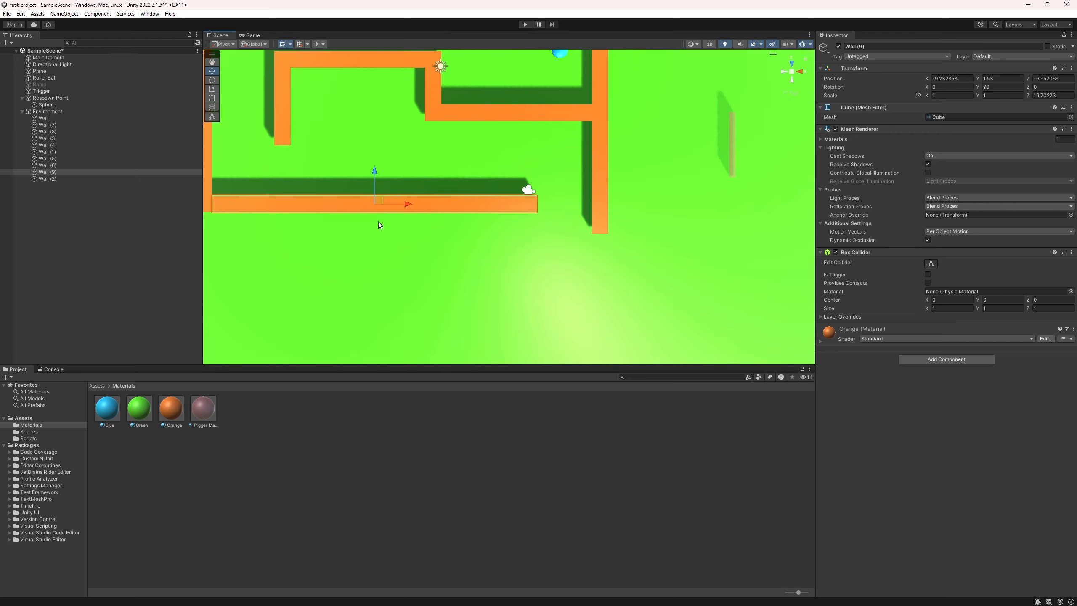
key(ctrl+d)
drag(377, 168, 559, 236)
Shorten the new bottom wall copy to a Z scale of about 3.94 and frame it in the view.
key(r)
scroll(559, 236, up, 2)
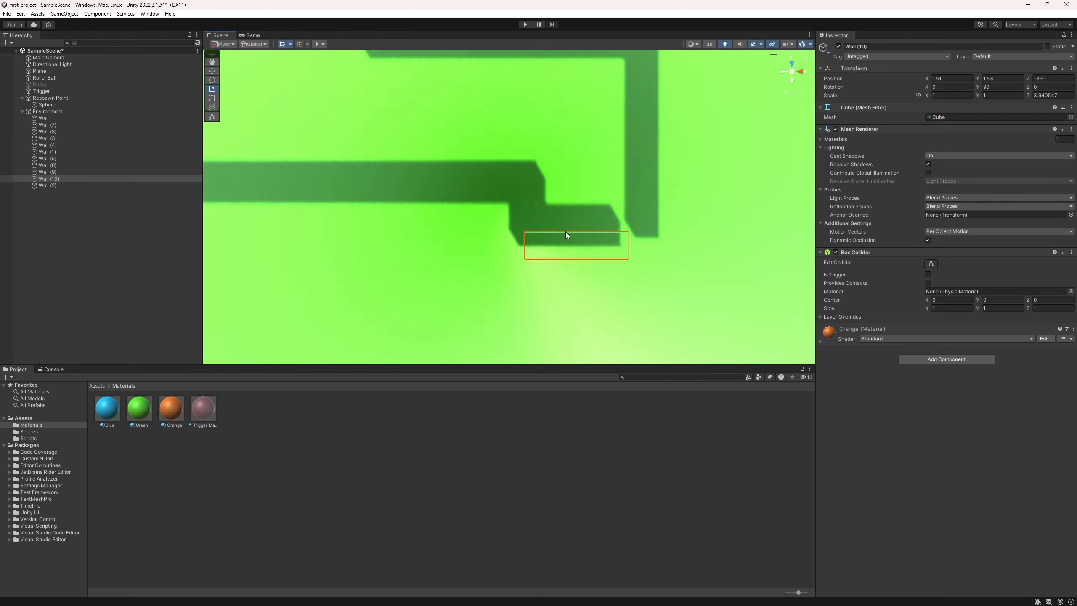
key(w)
key(f)
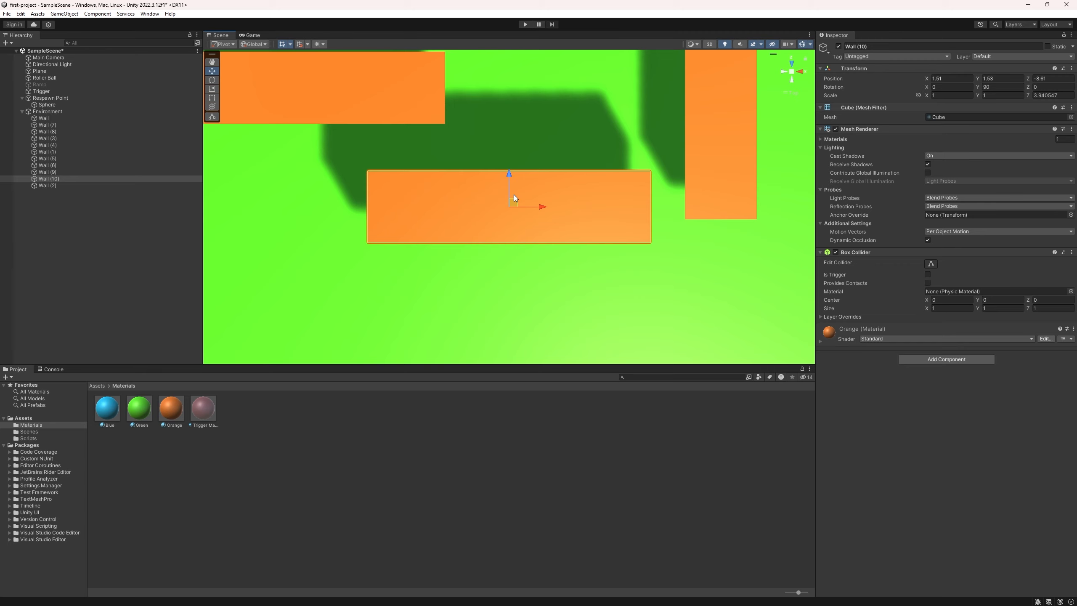
scroll(514, 196, down, 1)
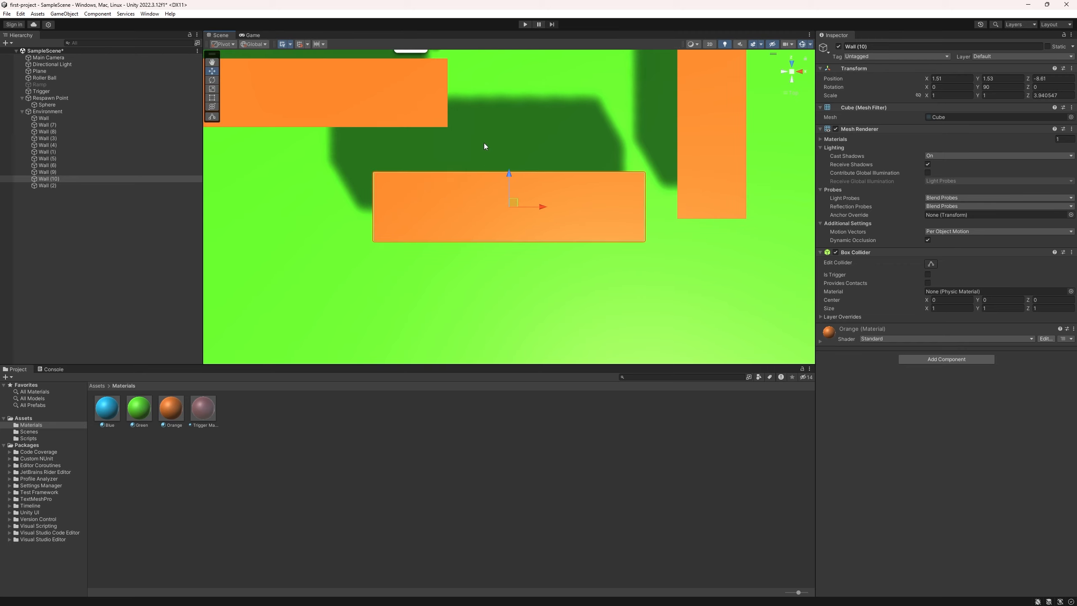
scroll(485, 146, down, 5)
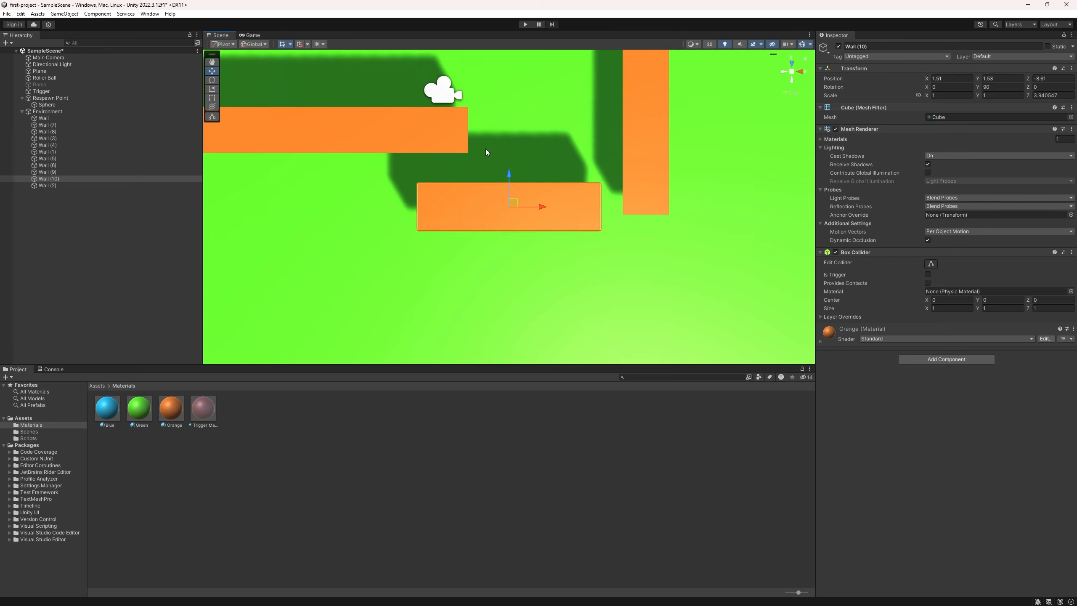
Vertex-snap the short bottom wall copy's end against the inner side of the extended wall behind the ball.
scroll(445, 141, down, 3)
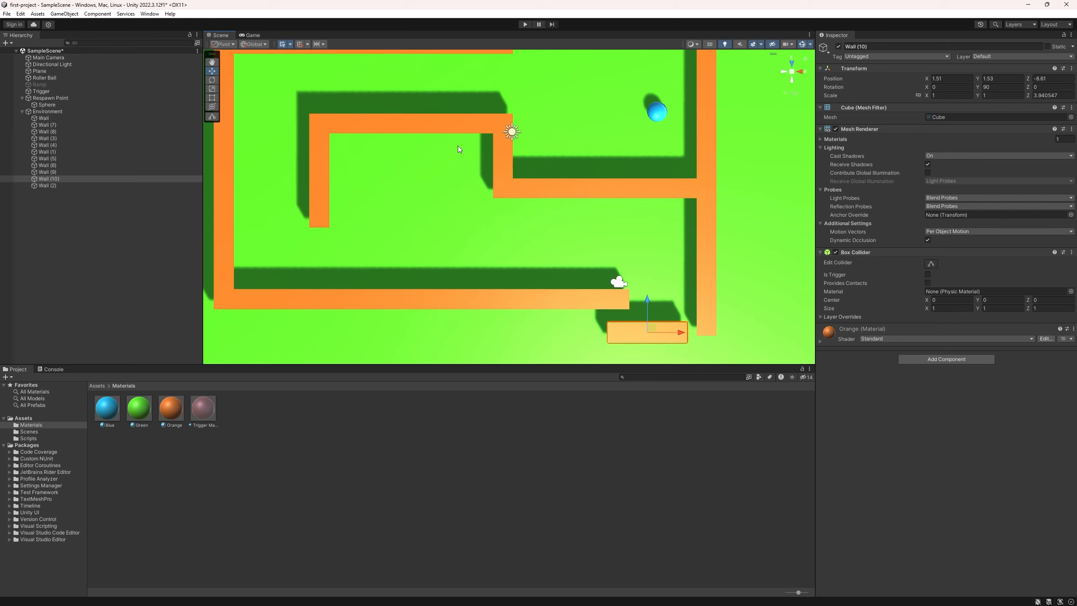
middle_drag(471, 142, 632, 311)
middle_drag(540, 171, 365, 2)
middle_drag(358, 96, 589, 354)
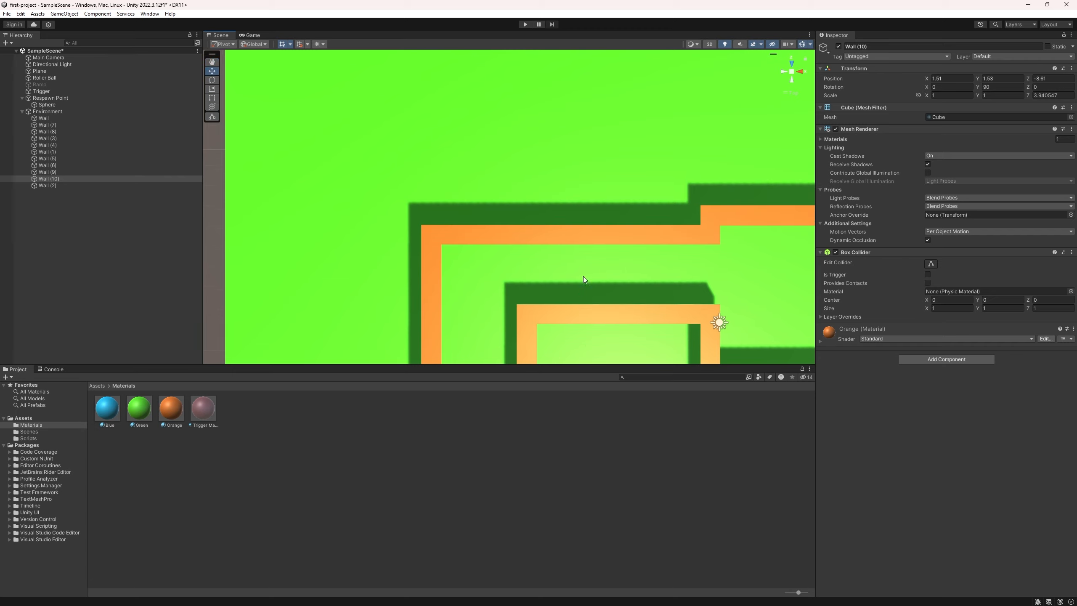
key(f)
scroll(479, 209, down, 12)
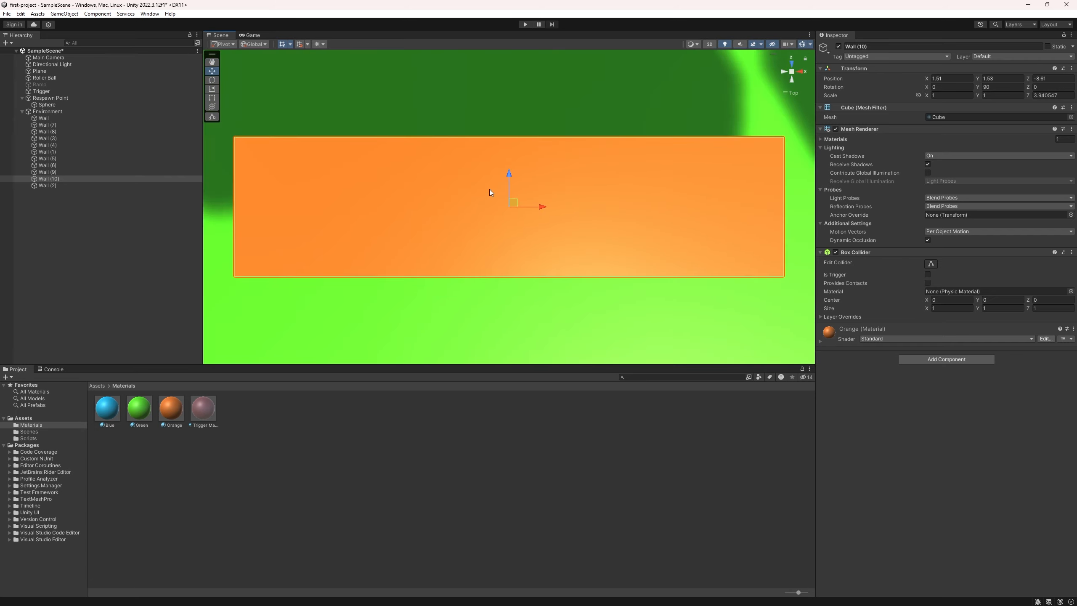
middle_drag(518, 169, 507, 209)
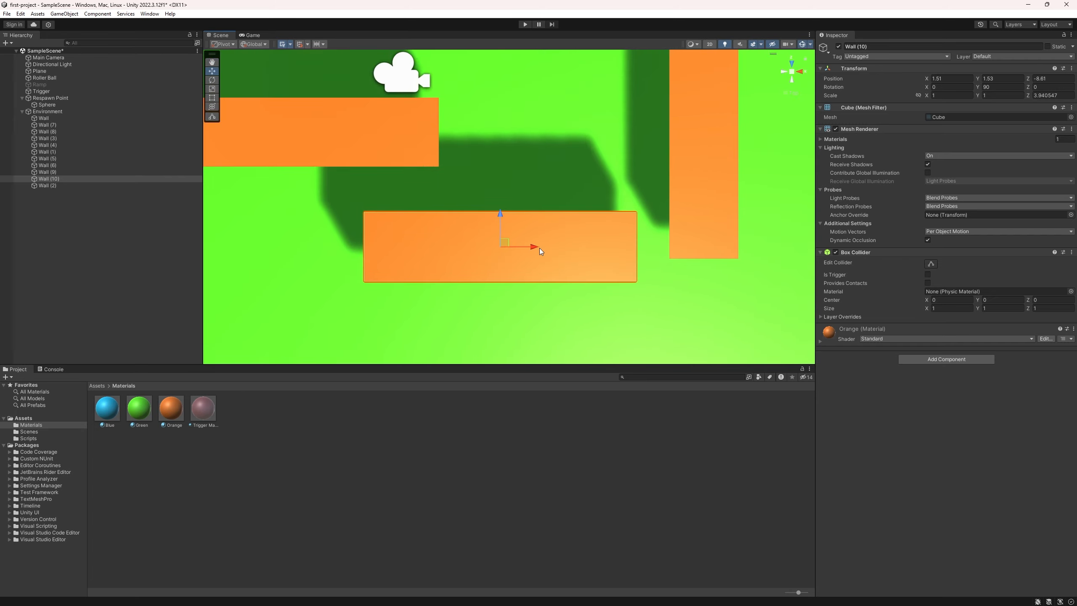
drag(638, 280, 669, 258)
Lower the short bottom wall and vertex-snap its end to the extended wall's bottom corner, at about Z -8.28.
scroll(508, 207, down, 20)
click(603, 145)
middle_drag(494, 238, 492, 229)
scroll(524, 240, up, 4)
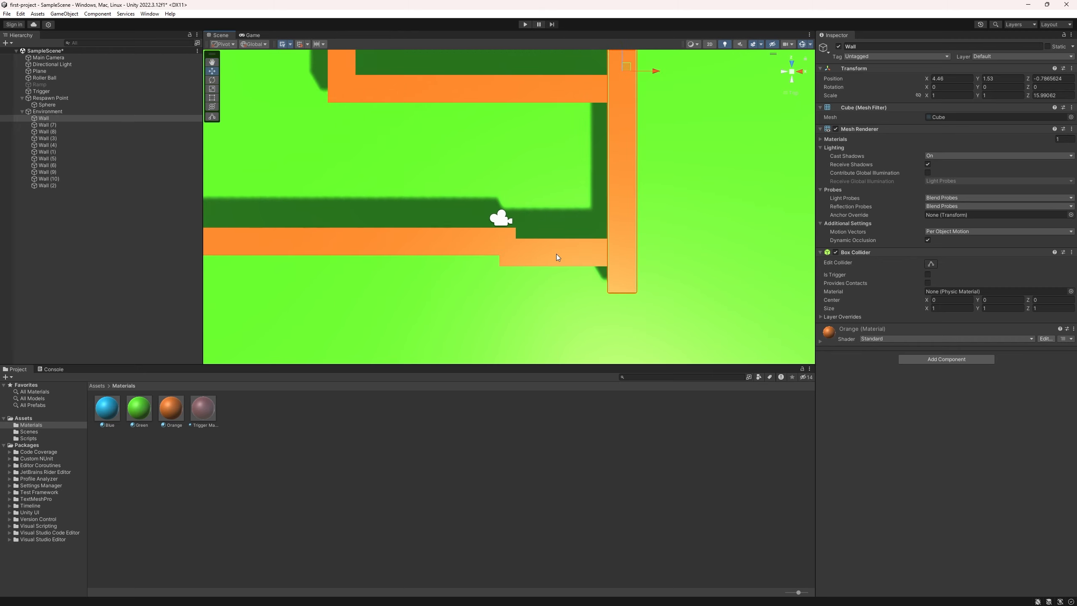
click(556, 254)
drag(552, 218, 552, 241)
scroll(597, 288, up, 3)
middle_drag(597, 288, 571, 239)
scroll(570, 238, up, 3)
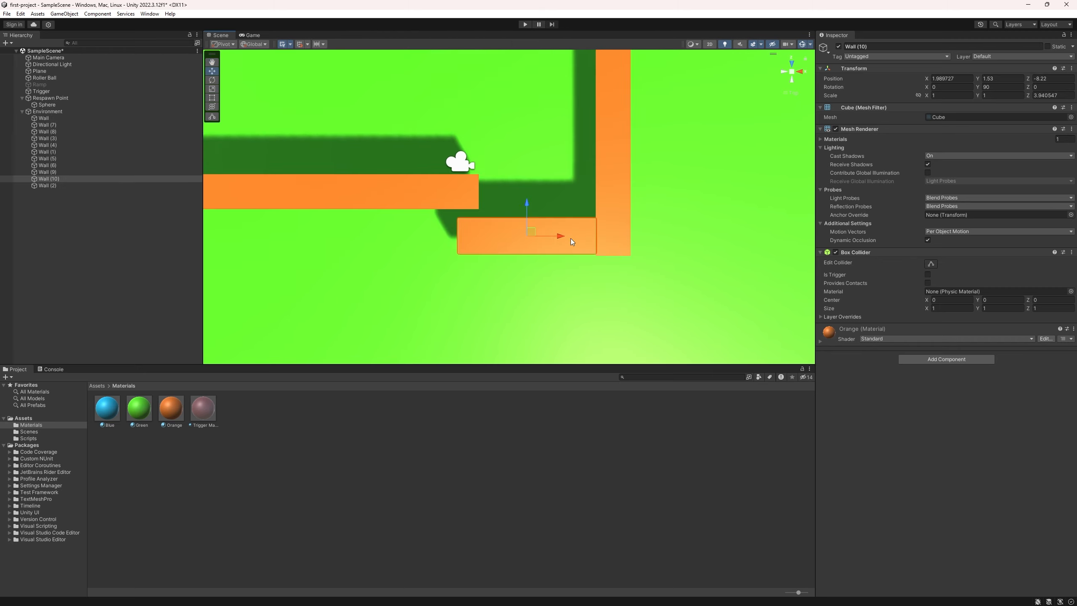
key(v)
drag(598, 258, 600, 258)
middle_drag(481, 201, 521, 217)
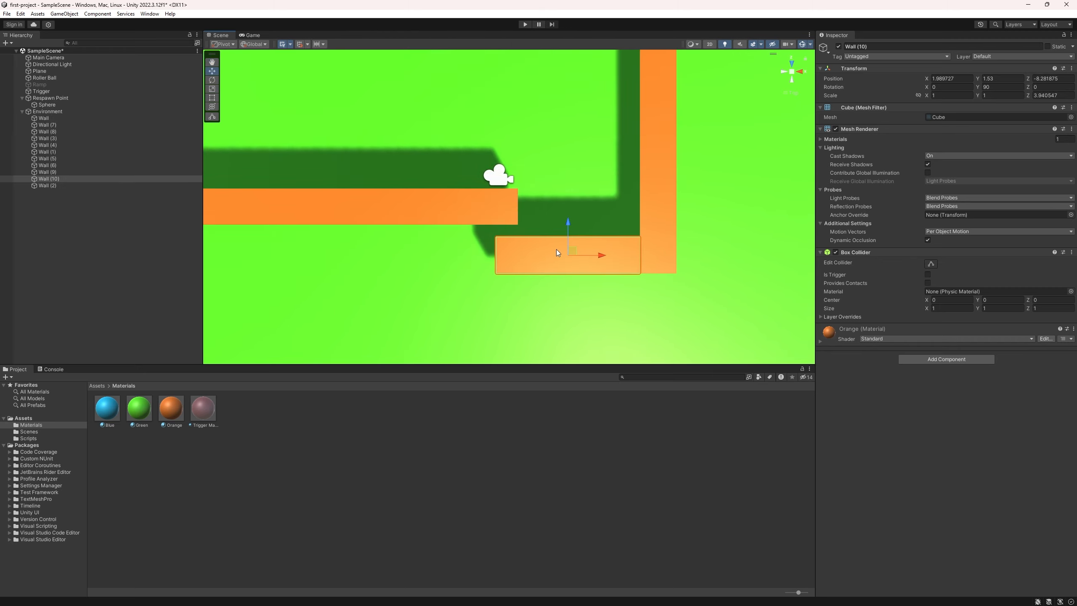
Duplicate the short bottom wall, shift the copy toward the long bottom wall's end, and set its Y rotation to 0.
key(ctrl+d)
drag(602, 254, 403, 198)
key(e)
click(986, 87)
text(0w)
Fit the rotated copy between the two bottom walls at about X 0.12, Z -7.51, with a Z scale of about 2.12.
drag(431, 255, 530, 255)
key(r)
drag(498, 225, 517, 205)
key(w)
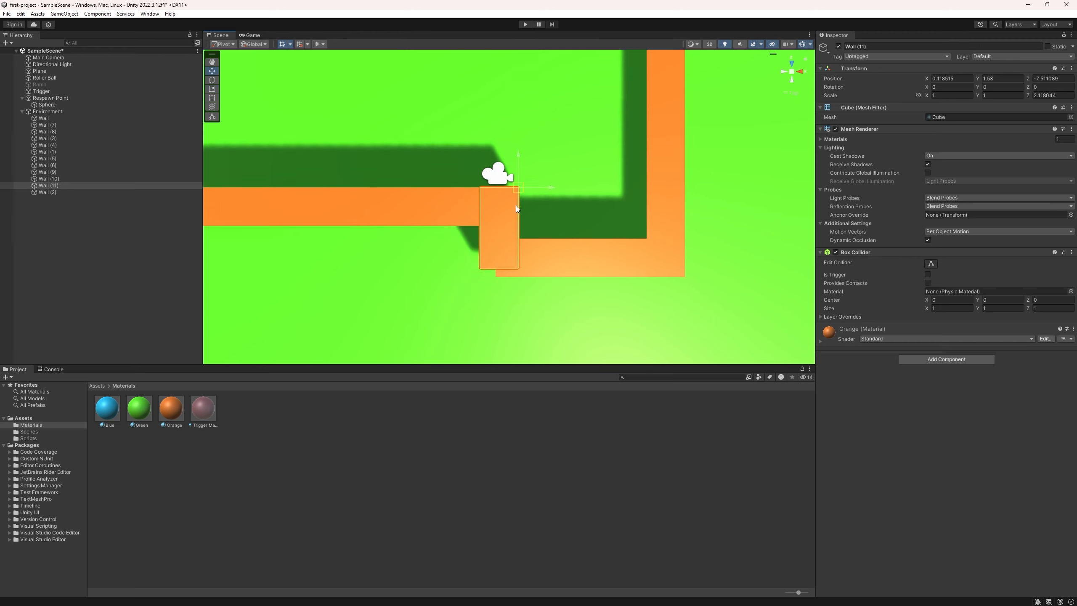
scroll(517, 207, down, 3)
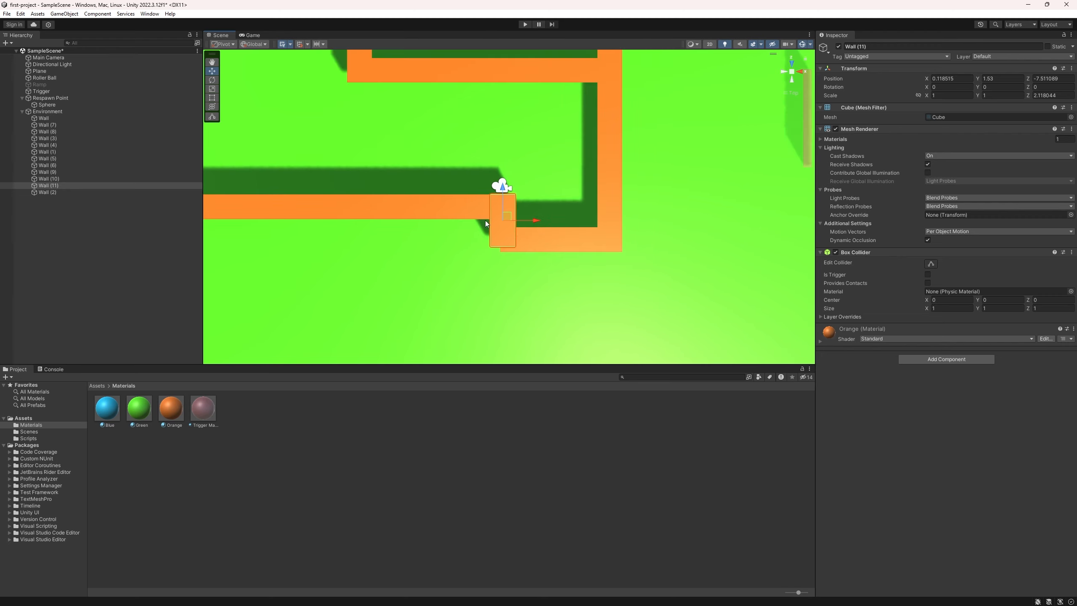
scroll(435, 225, down, 8)
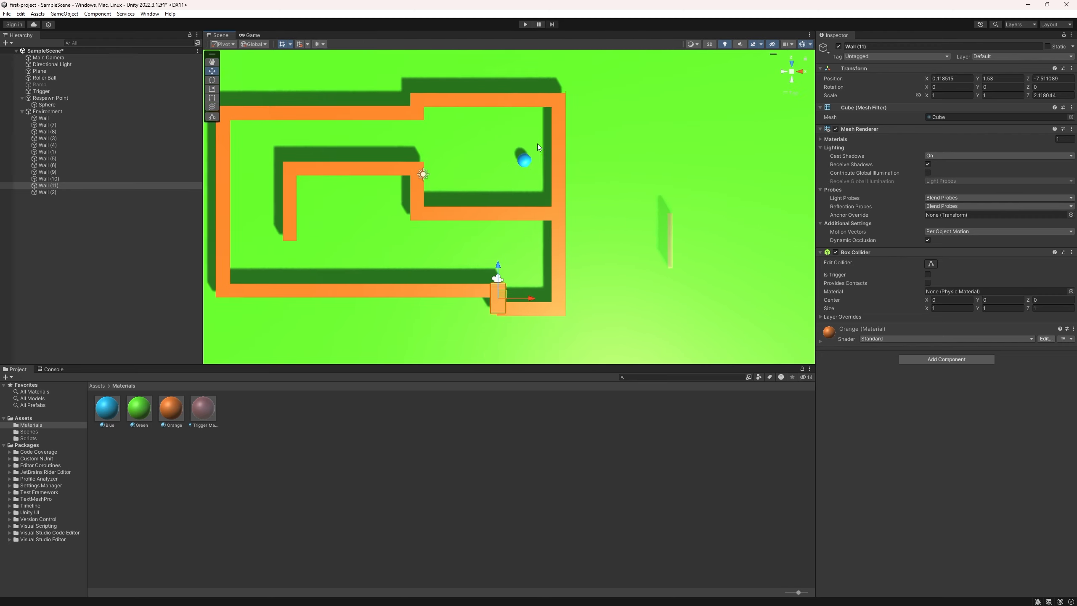
scroll(532, 291, up, 8)
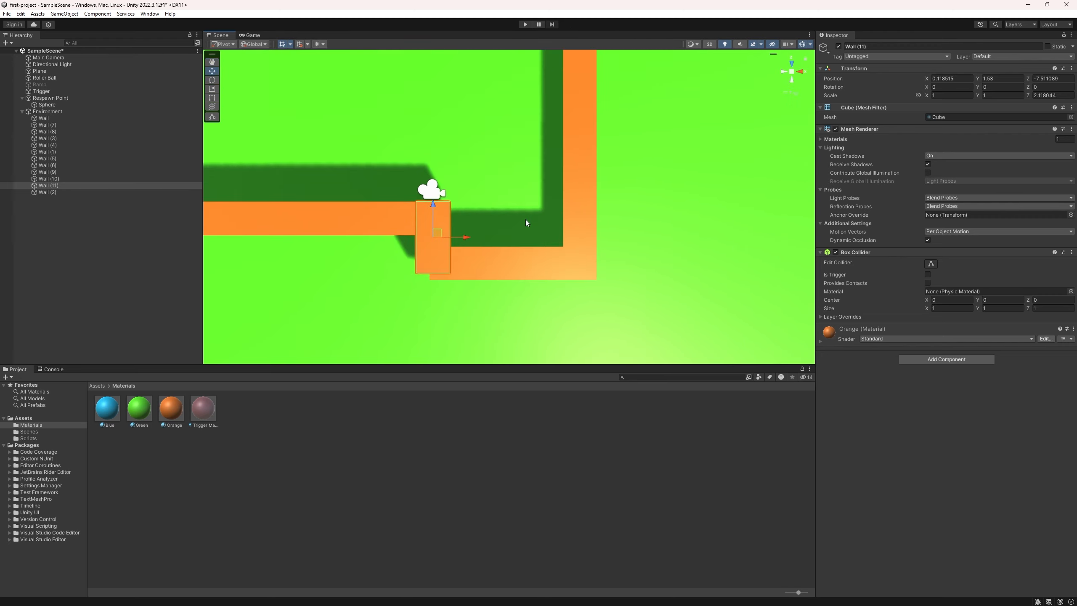
scroll(509, 210, down, 3)
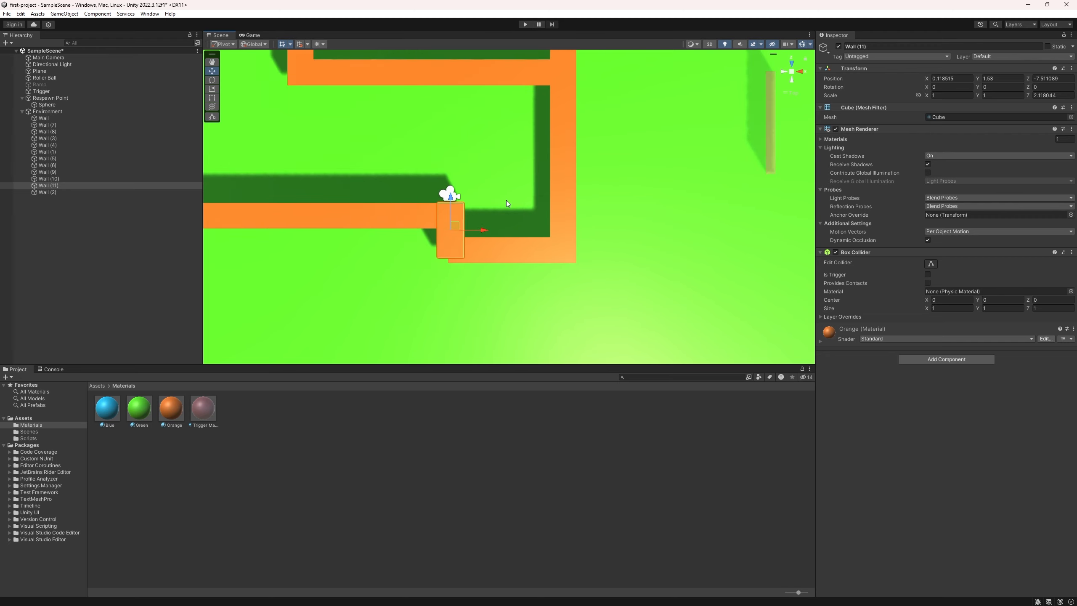
scroll(490, 134, down, 5)
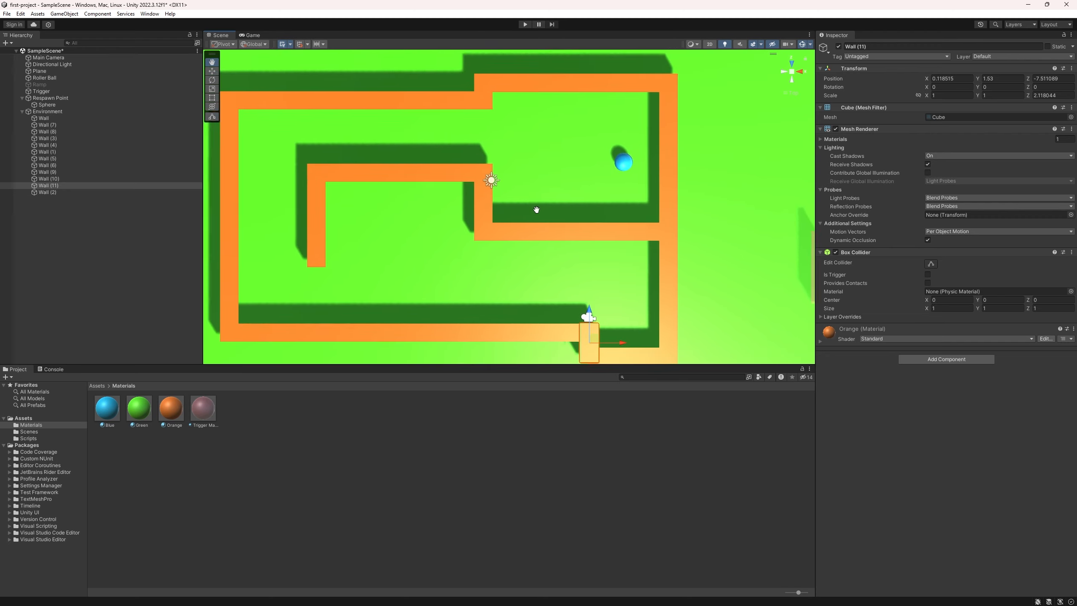
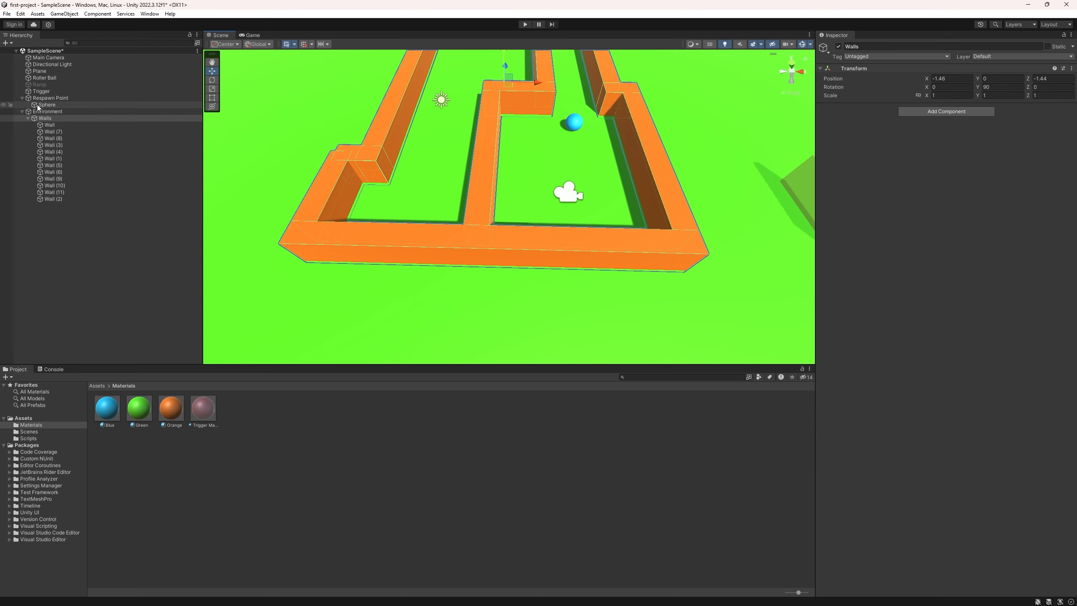
Enable the Mesh Renderer on the respawn point's Sphere and move the Respawn Point into the closed end of the ball's starting section.
click(42, 105)
click(836, 129)
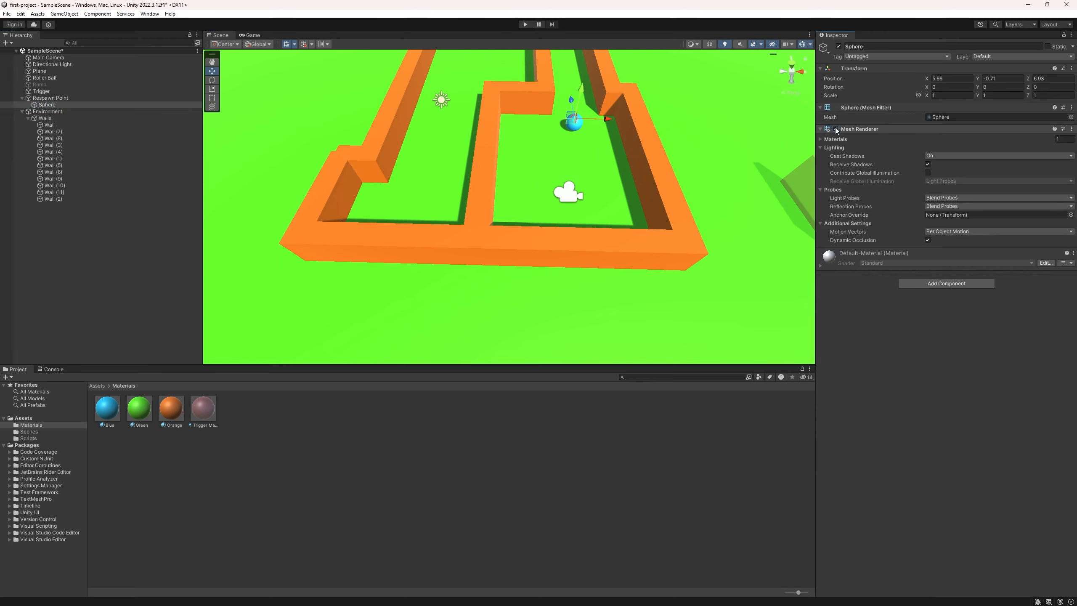
right_drag(589, 110, 435, 153)
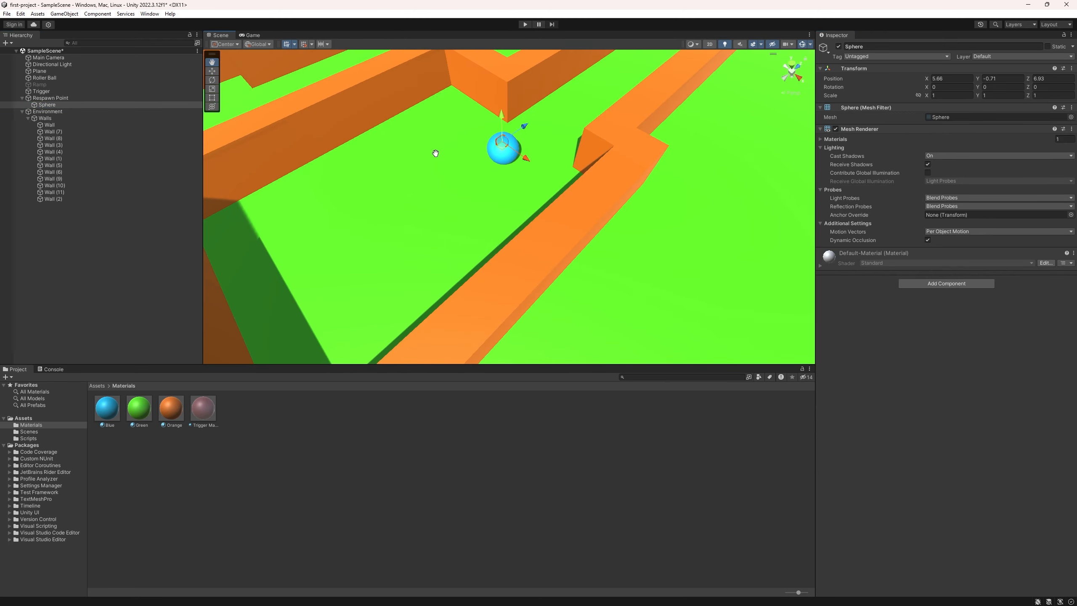
click(33, 99)
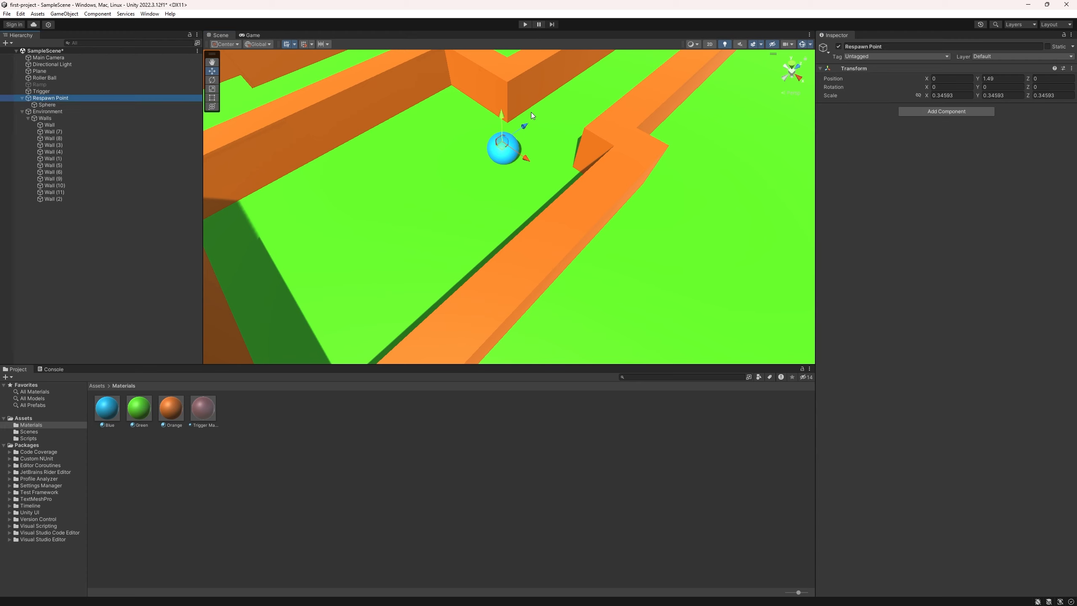
drag(527, 127, 335, 224)
right_drag(335, 223, 451, 222)
drag(523, 263, 514, 262)
Move the Roller Ball onto the respawn marker, at about X 1.21, Z -3.38.
right_drag(514, 262, 471, 236)
click(569, 165)
drag(570, 167, 441, 254)
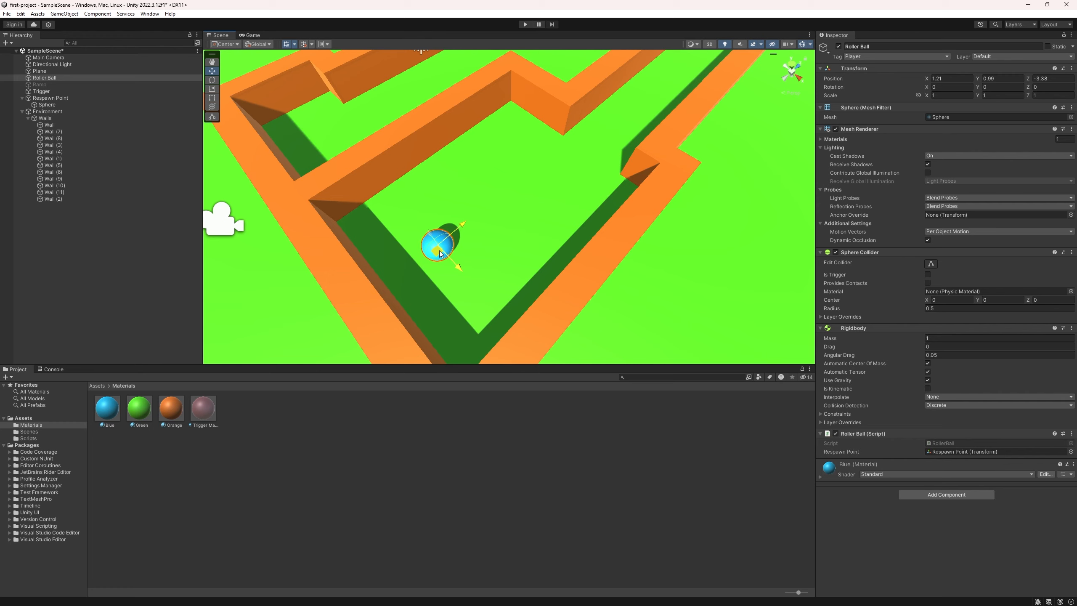
Disable the Mesh Renderer on the respawn point's Sphere.
click(47, 105)
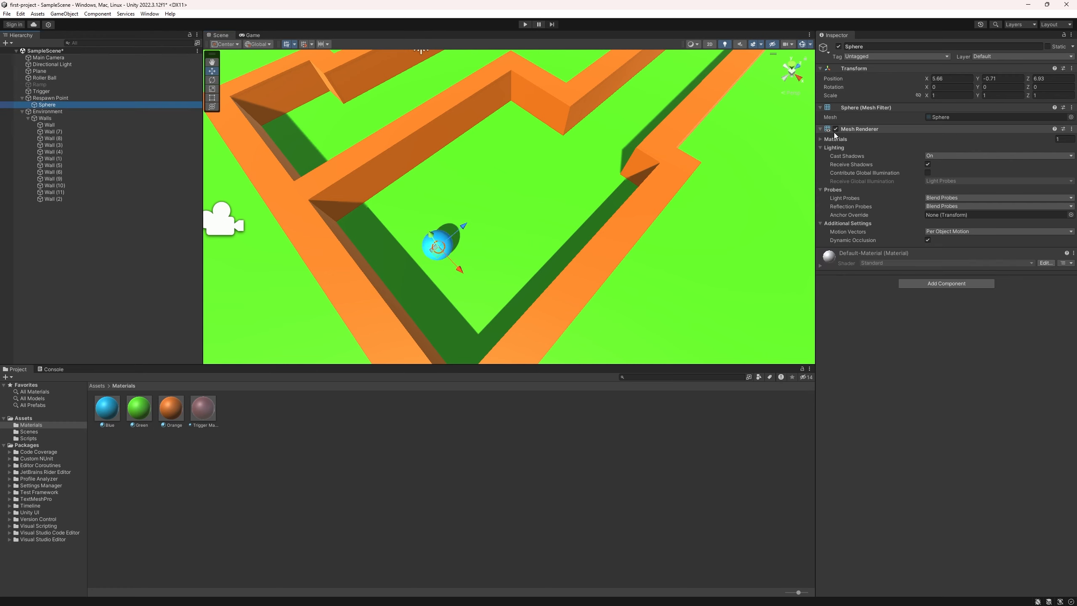
click(836, 129)
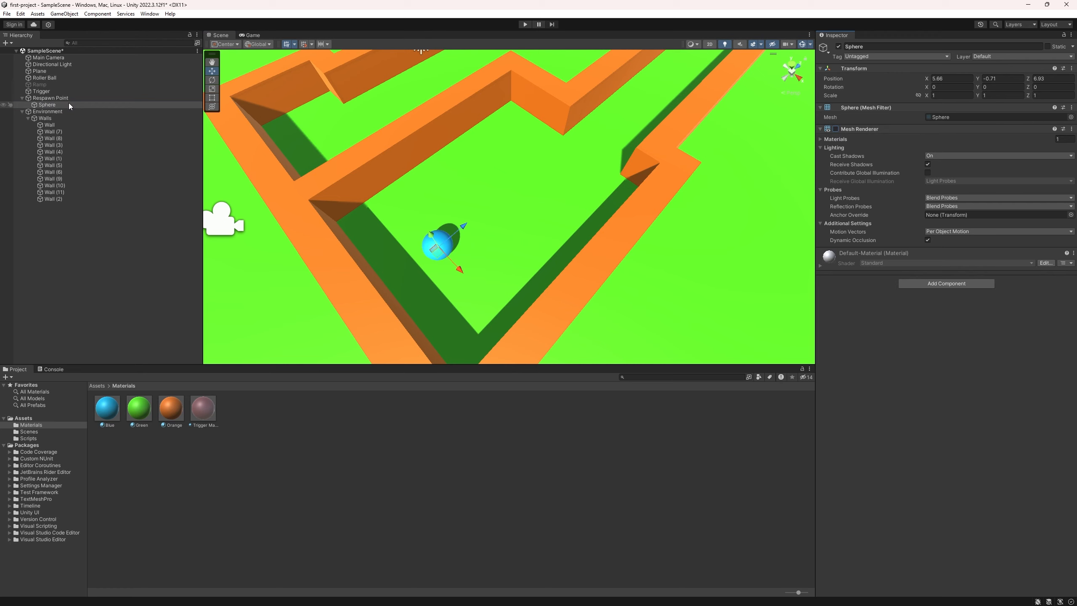
right_drag(299, 184, 473, 197)
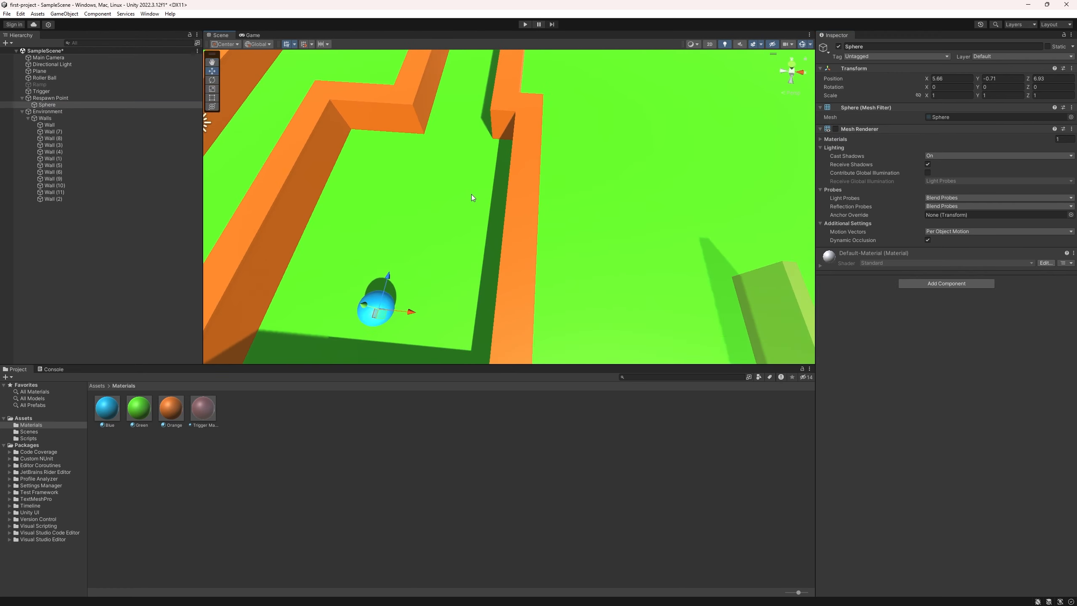
Raise the Main Camera over the near end of the course at about Z -7.38 and tilt it down to about 47.3 degrees.
scroll(471, 193, down, 5)
click(494, 218)
key(f)
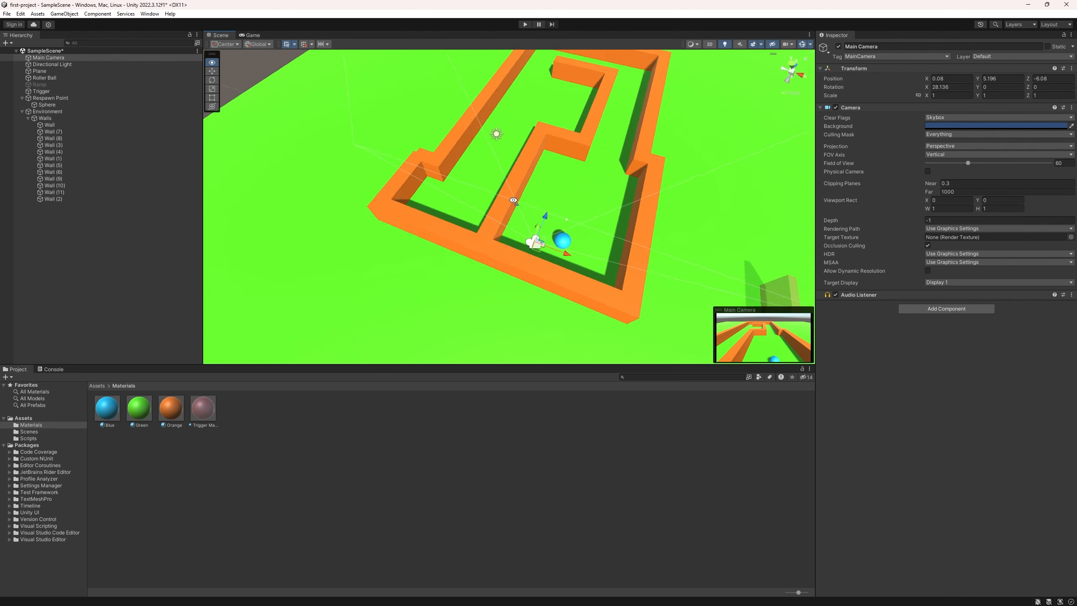
right_drag(514, 201, 428, 253)
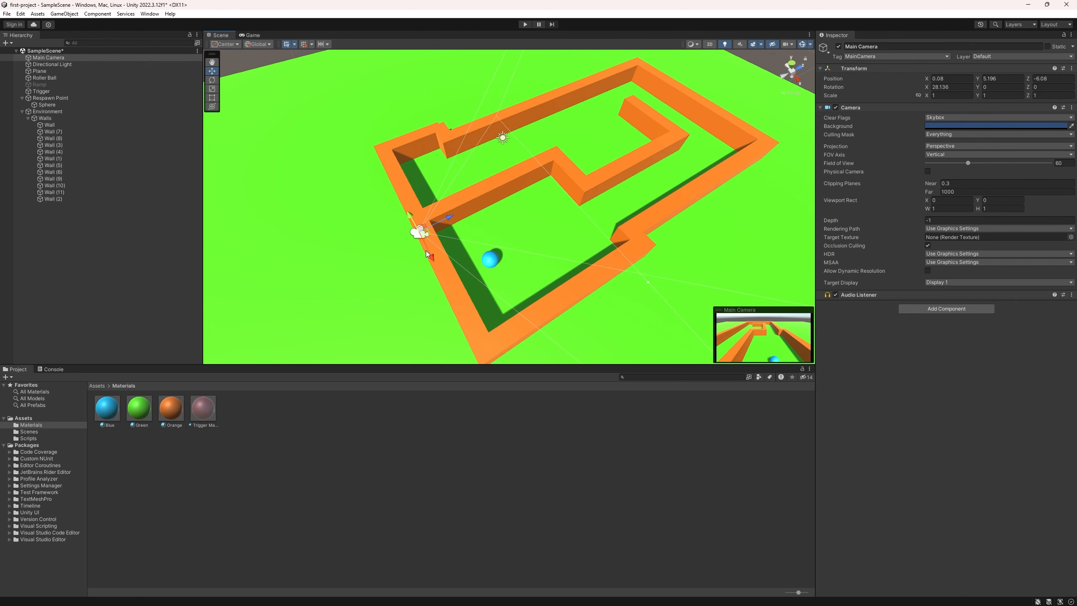
drag(428, 253, 412, 174)
key(e)
key(w)
scroll(428, 170, down, 5)
key(e)
key(w)
drag(475, 157, 460, 167)
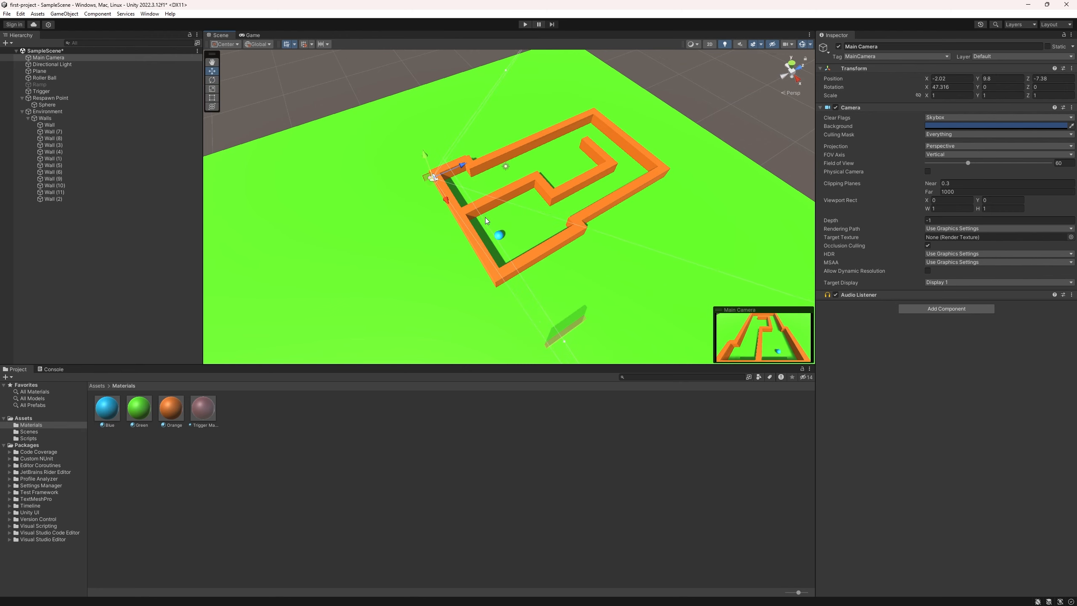
Collapse the Walls and Environment object groups.
scroll(484, 217, up, 10)
right_drag(434, 221, 556, 212)
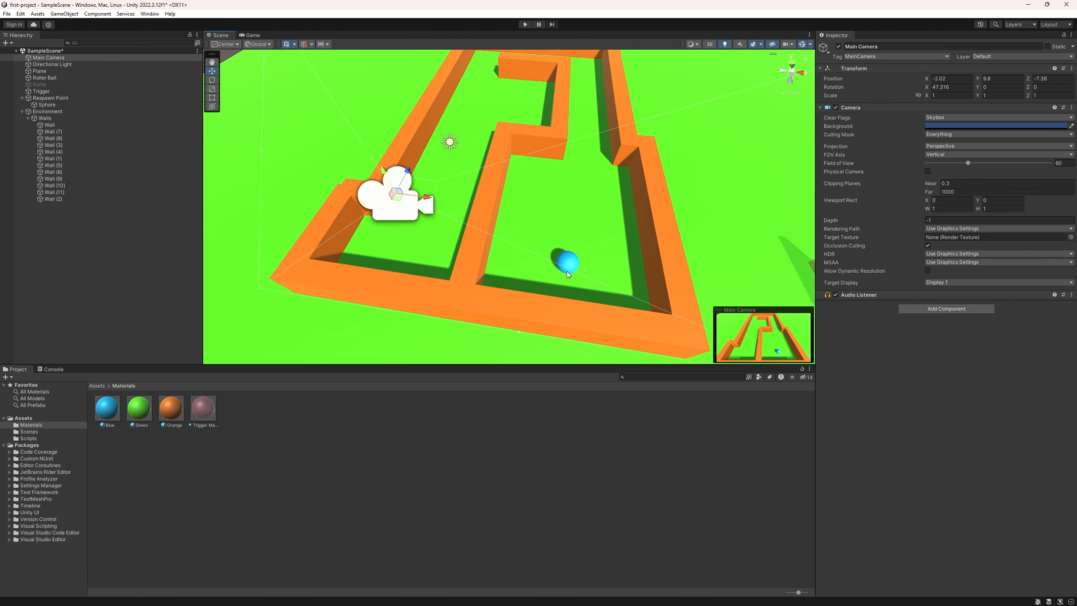
right_drag(567, 271, 574, 259)
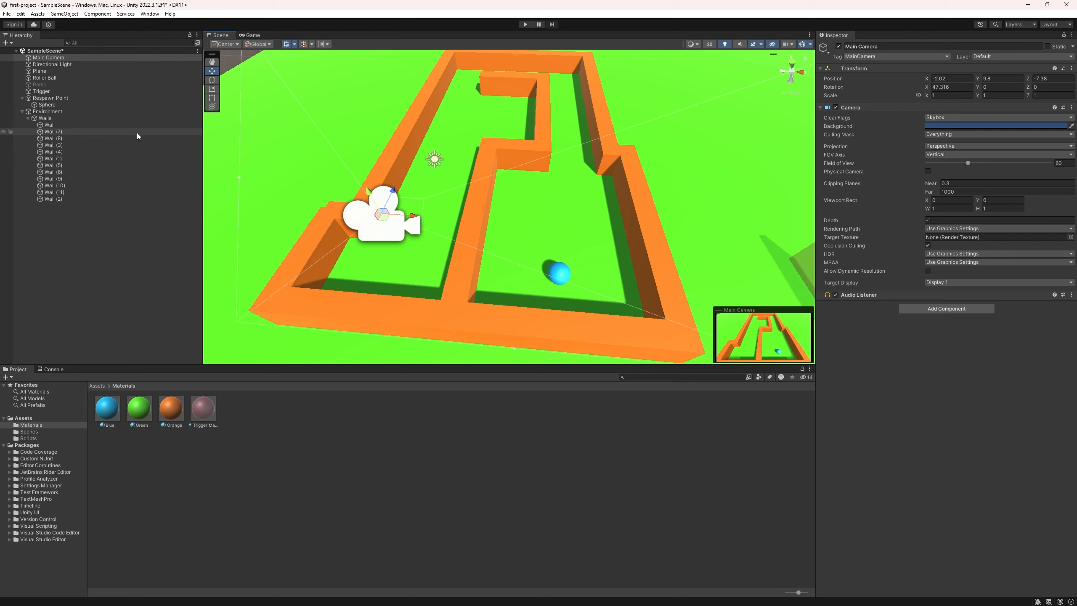
click(25, 118)
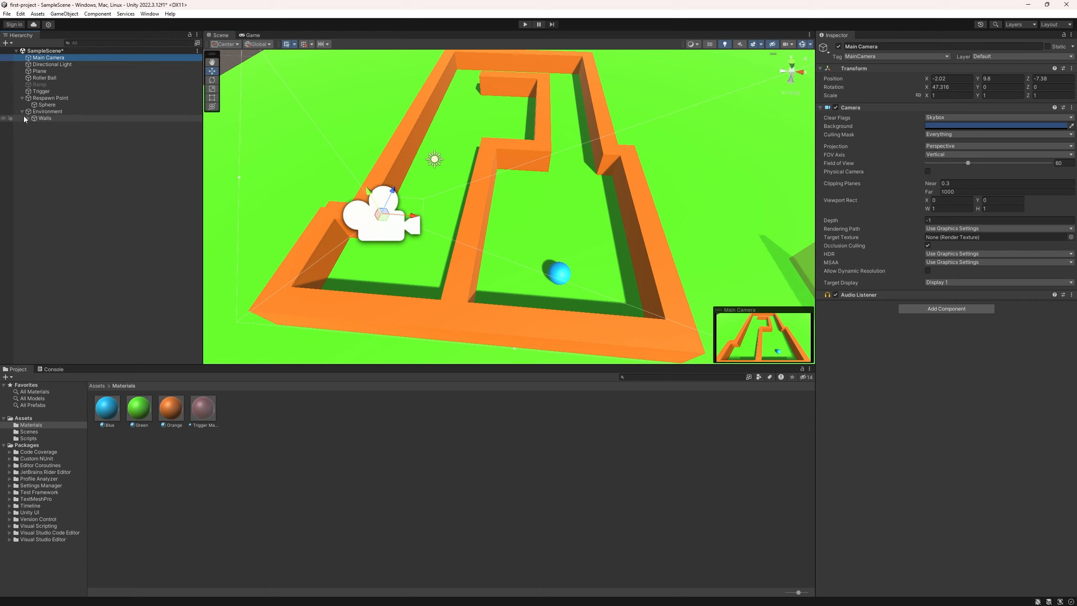
click(22, 111)
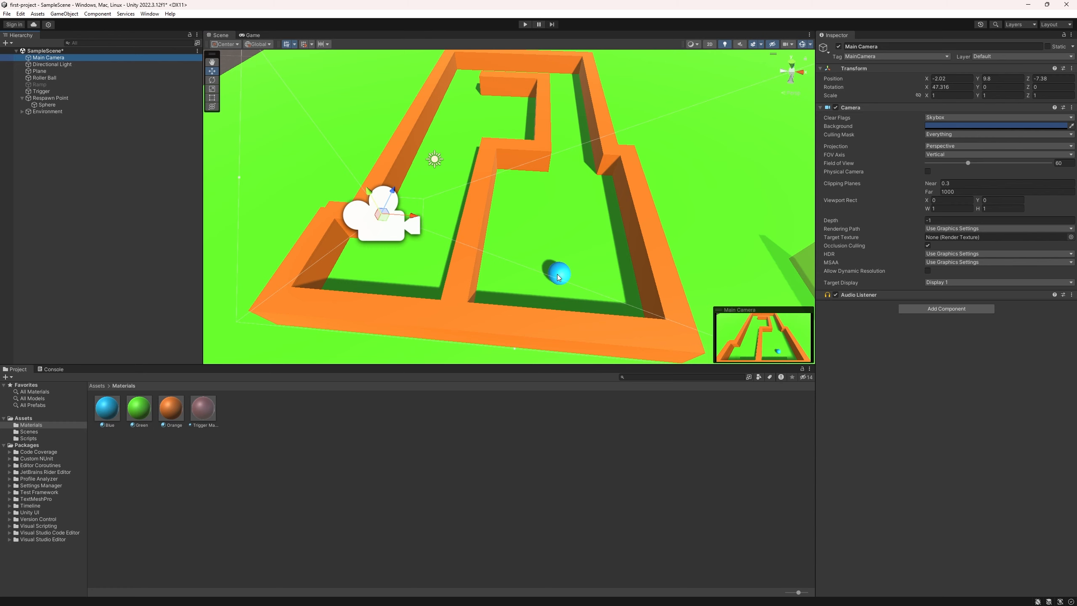
Move the Trigger inside the walled starting section, ahead of the ball, to about X 2.5, Z 0.35.
scroll(560, 276, up, 3)
scroll(559, 262, up, 8)
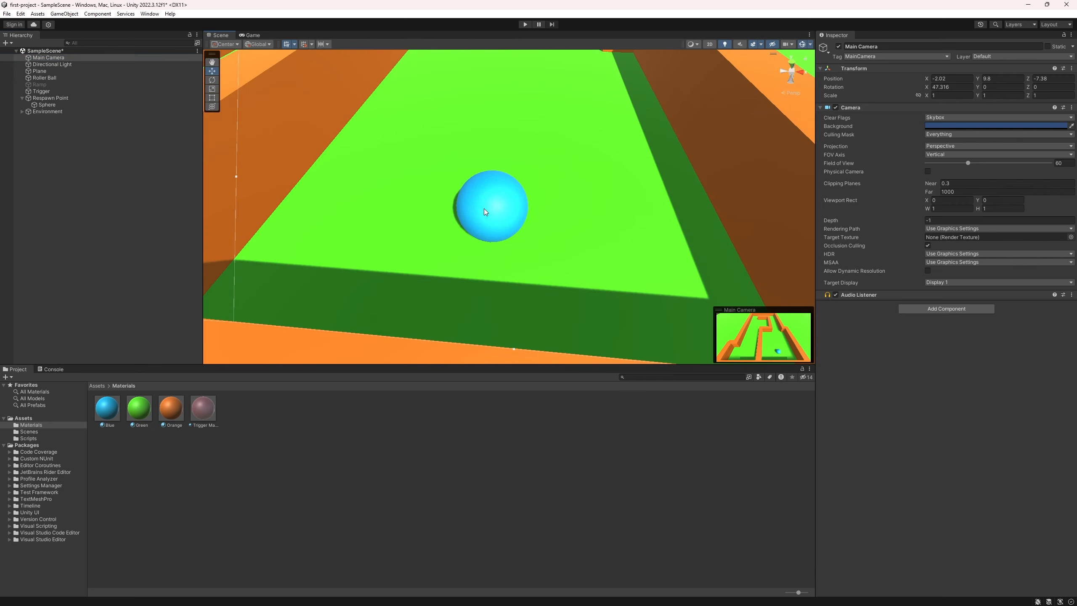
scroll(427, 188, down, 10)
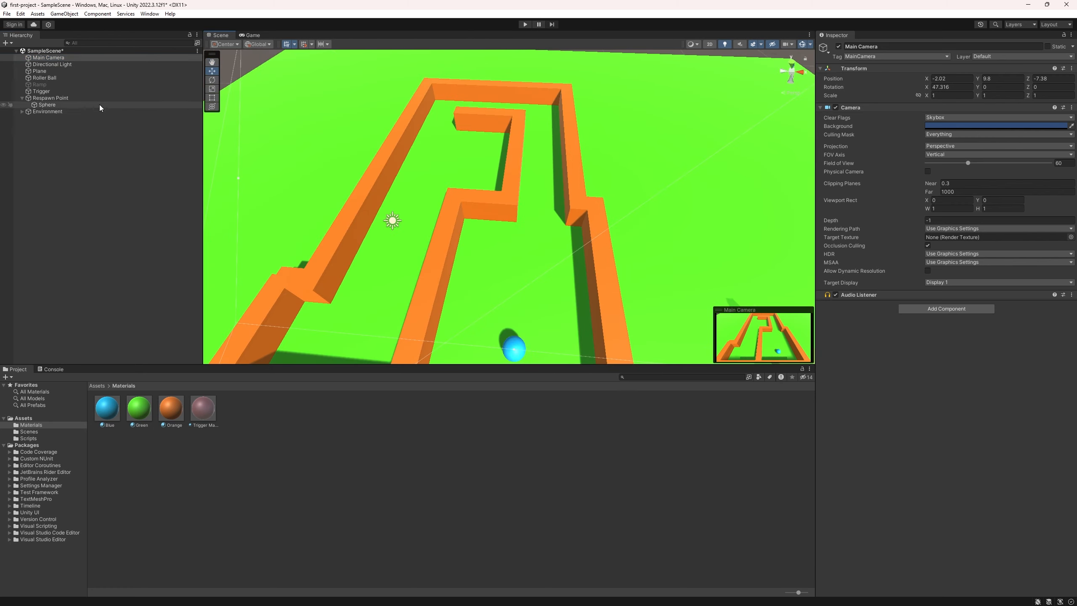
click(76, 93)
key(f)
alt+drag(375, 205, 721, 202)
scroll(381, 189, up, 4)
scroll(383, 190, down, 5)
key(ctrl+z)
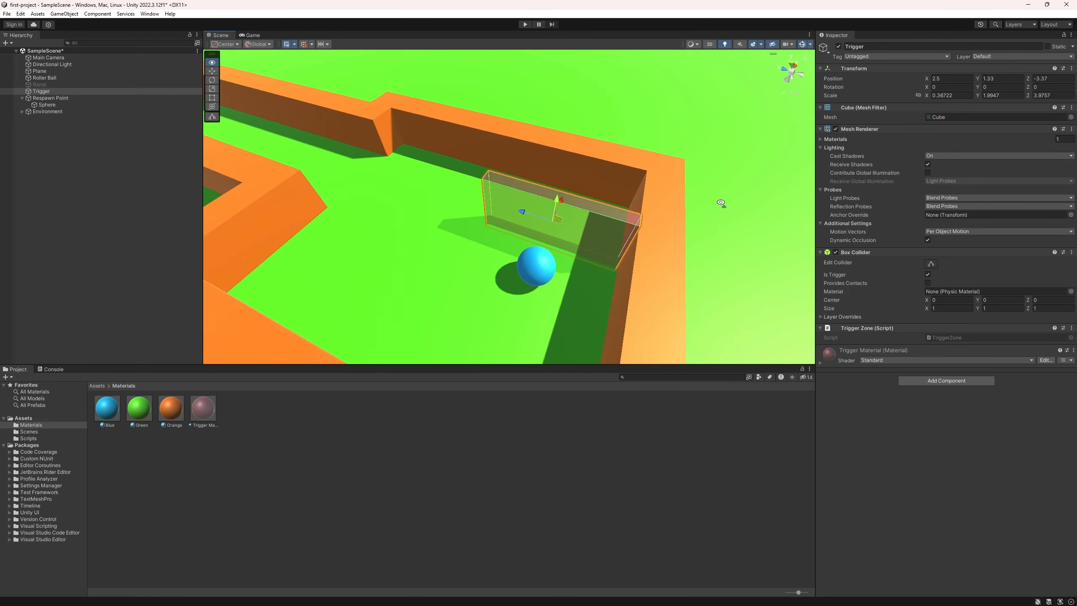
scroll(560, 217, up, 3)
drag(560, 216, 476, 192)
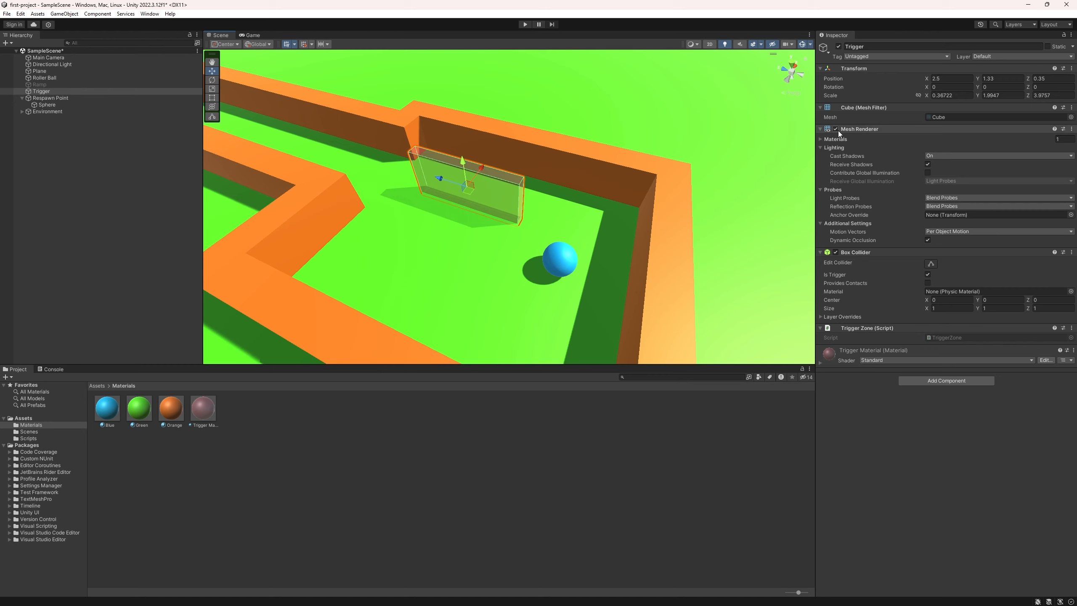
Set the Trigger's scale to 1 on X, Y and Z and deselect it.
click(937, 96)
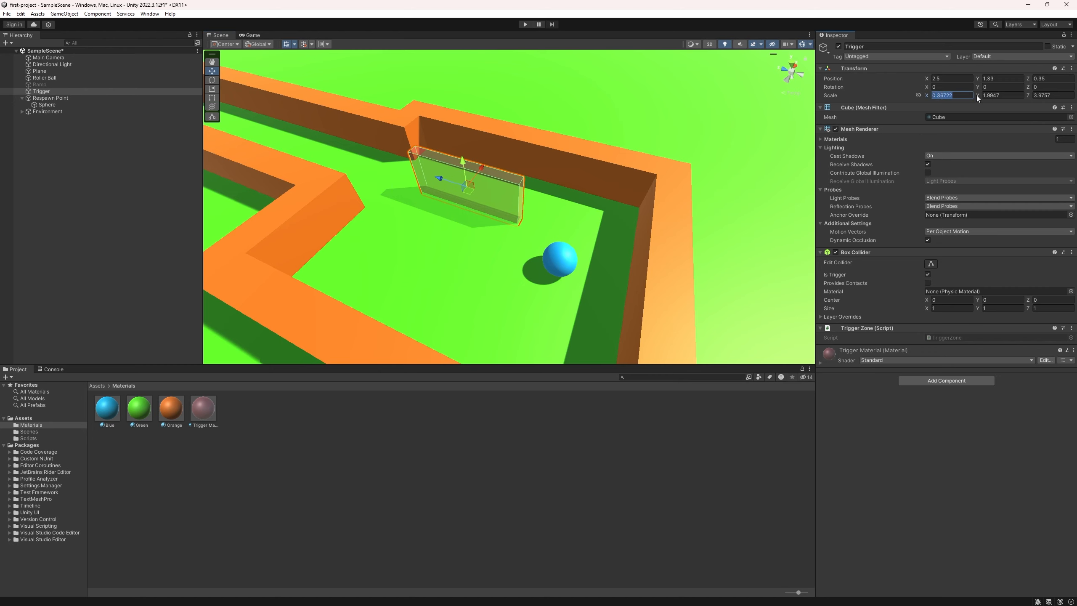
text(1)
key(Tab)
text(1)
key(Tab)
text(1)
key(Return)
alt+drag(582, 151, 498, 134)
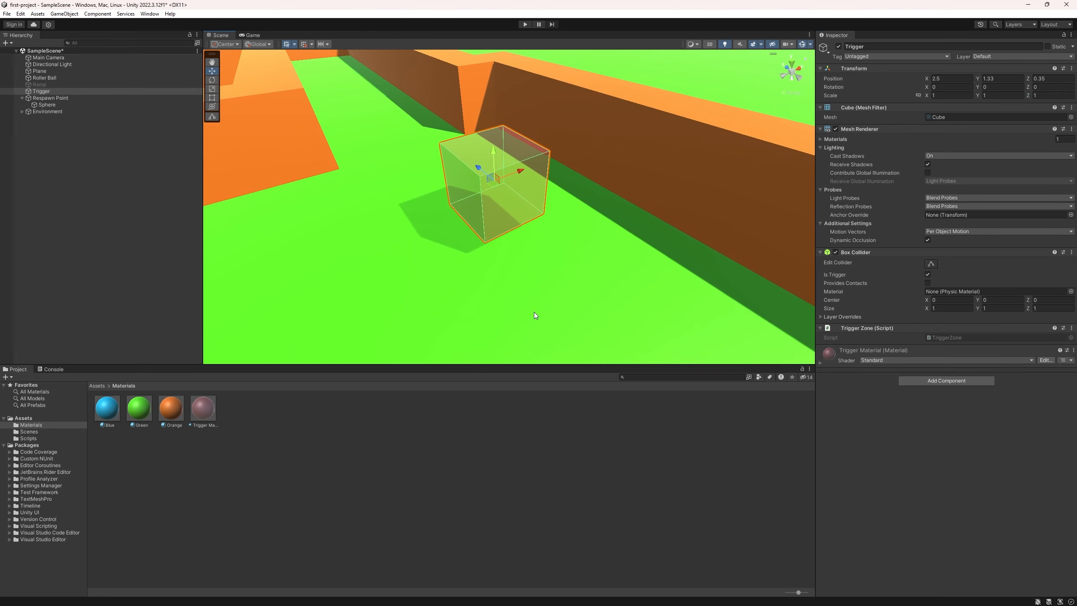
click(267, 437)
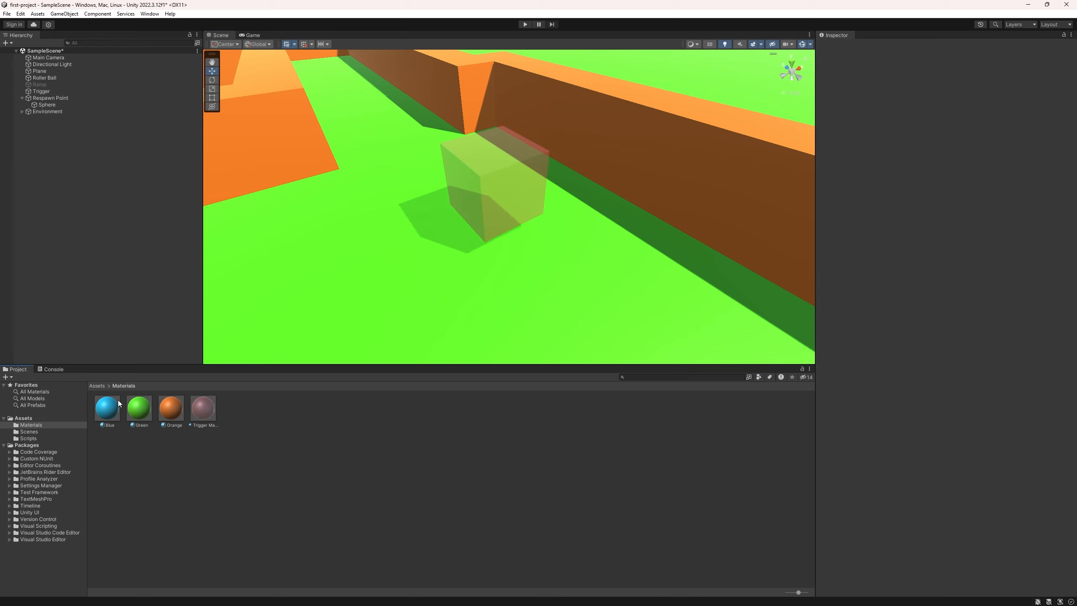
Create a new material named Trap in the Materials folder.
click(26, 438)
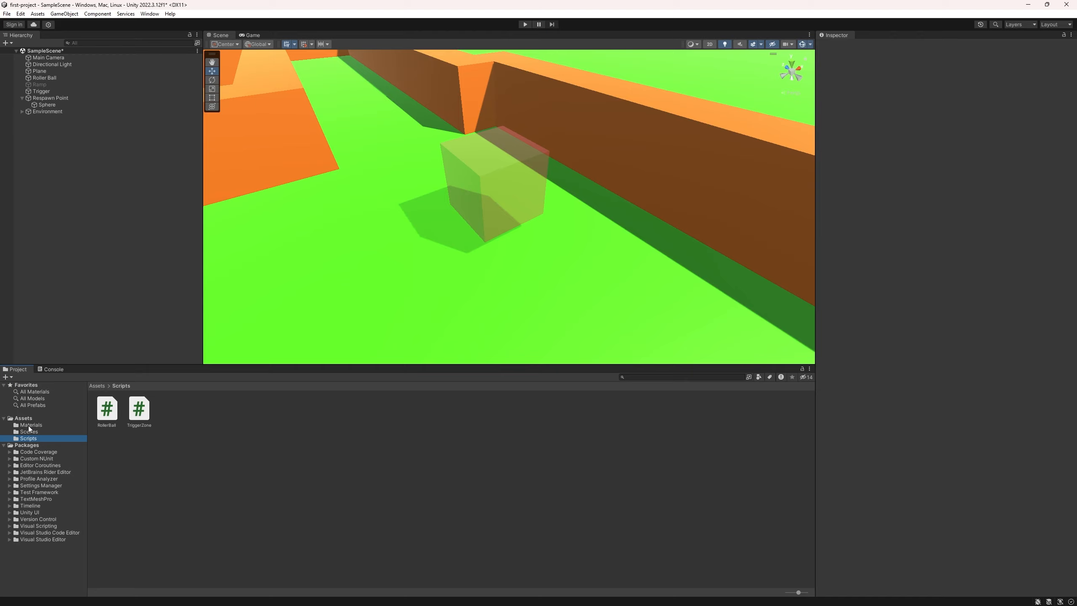
click(29, 425)
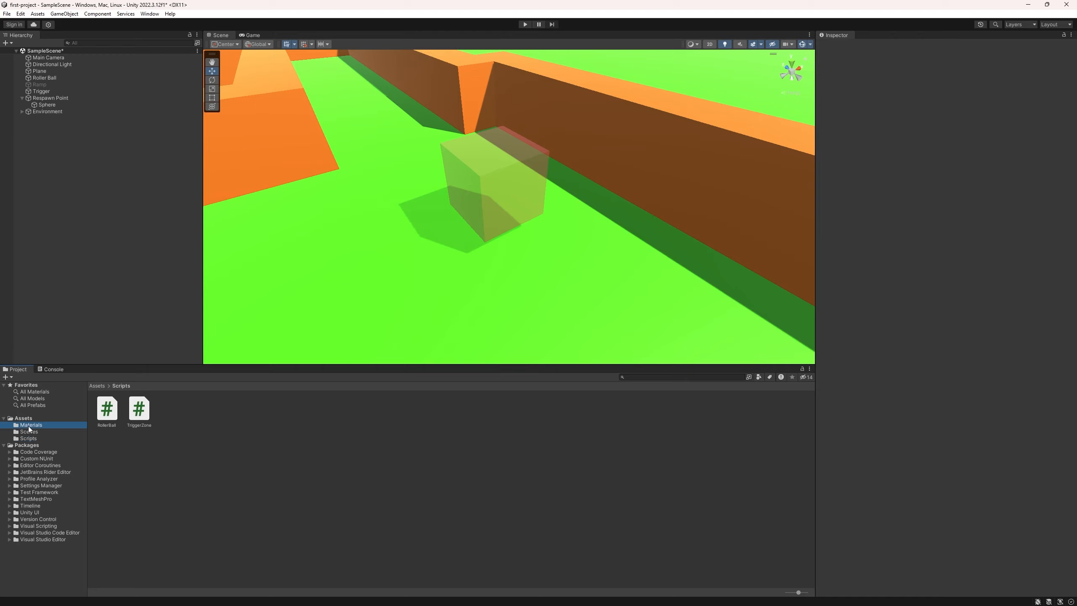
right_click(256, 415)
mouse_move(318, 181)
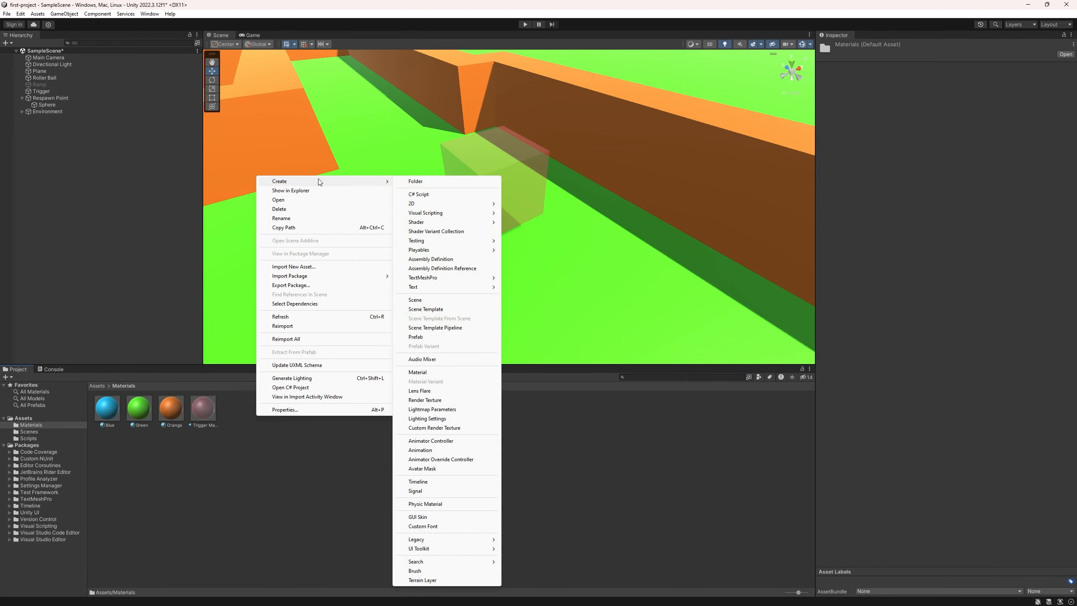
click(418, 372)
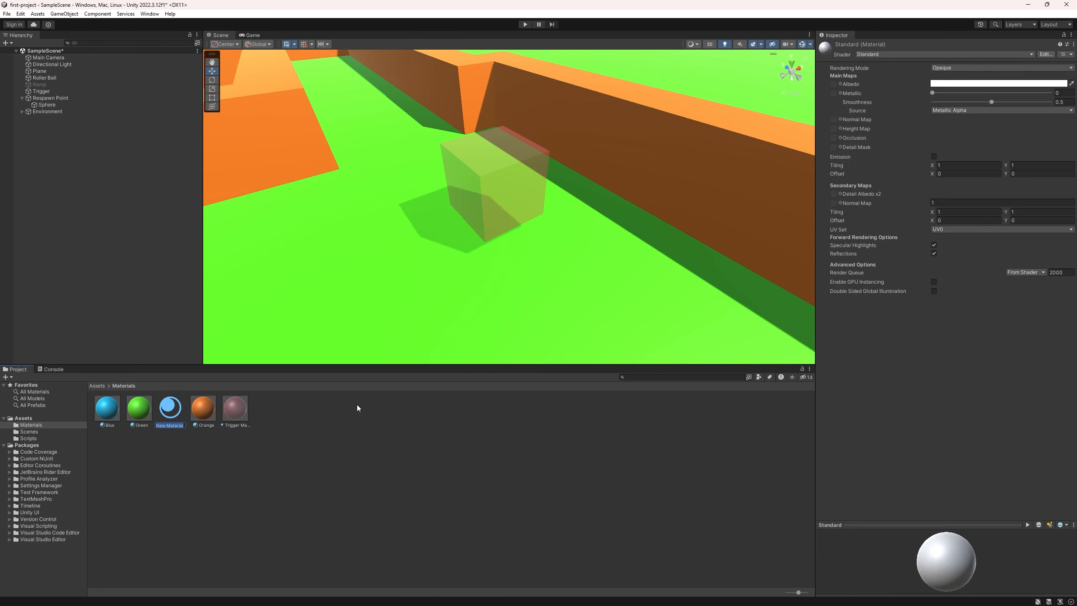
text(Trap)
key(Return)
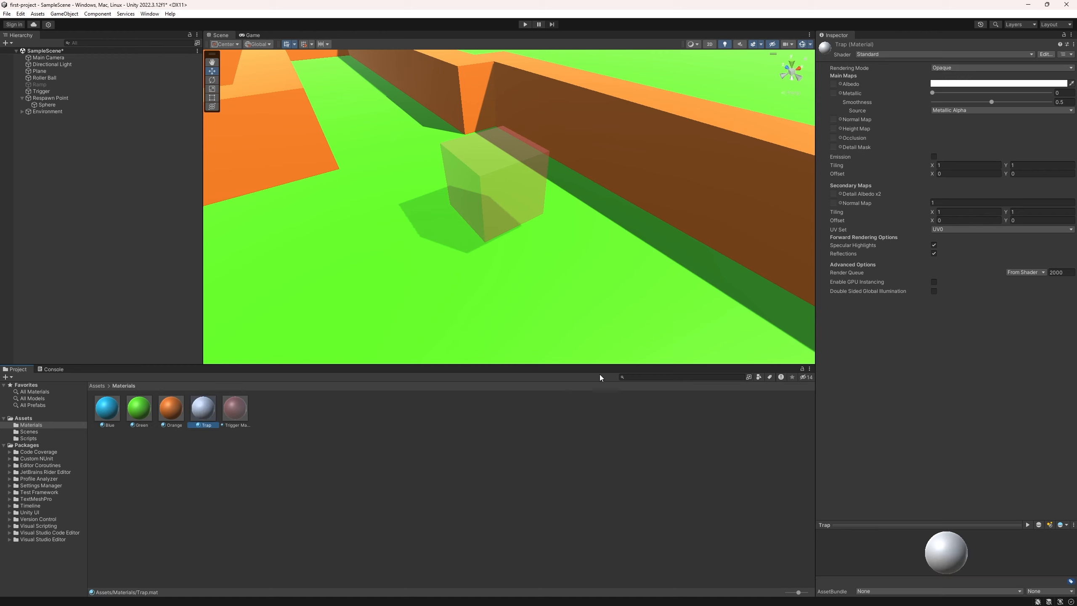
Set the Trap material's albedo to pure red (FF0000) and apply it to the Trigger cube.
click(964, 83)
click(1033, 127)
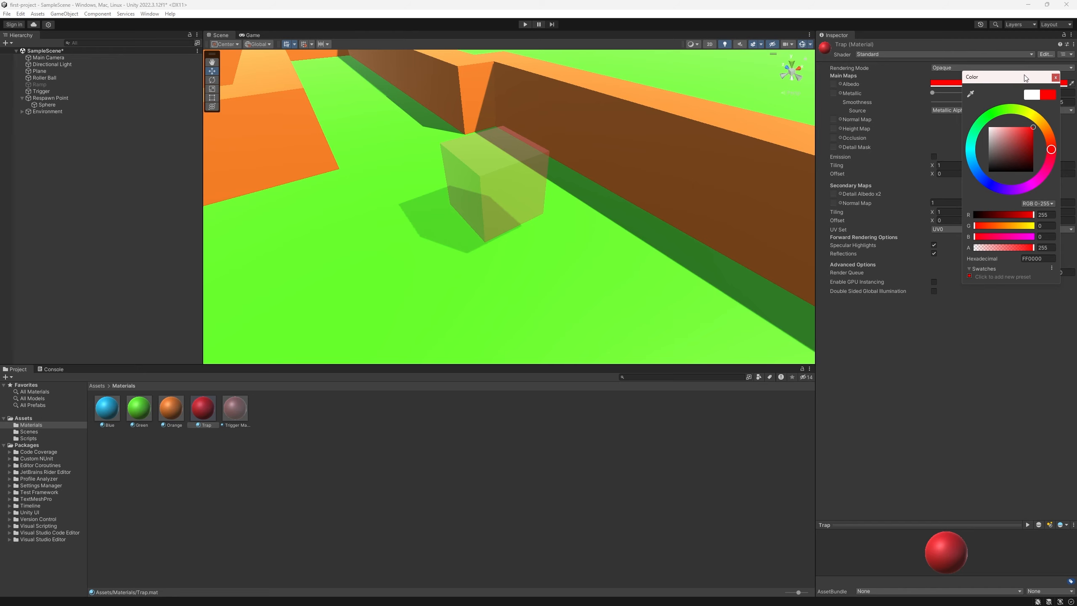
click(1055, 77)
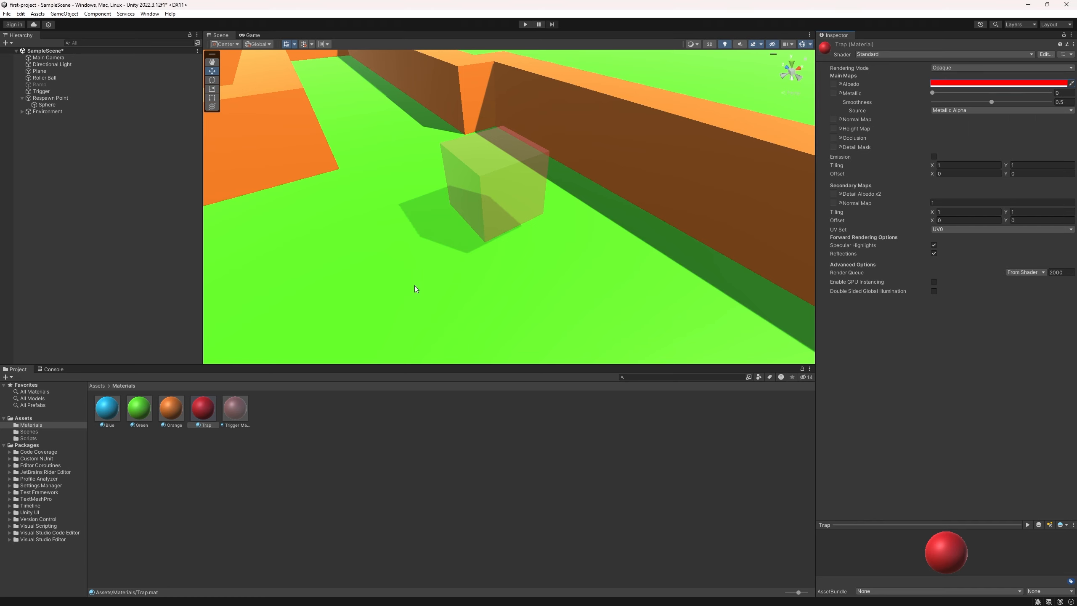
drag(204, 420, 446, 212)
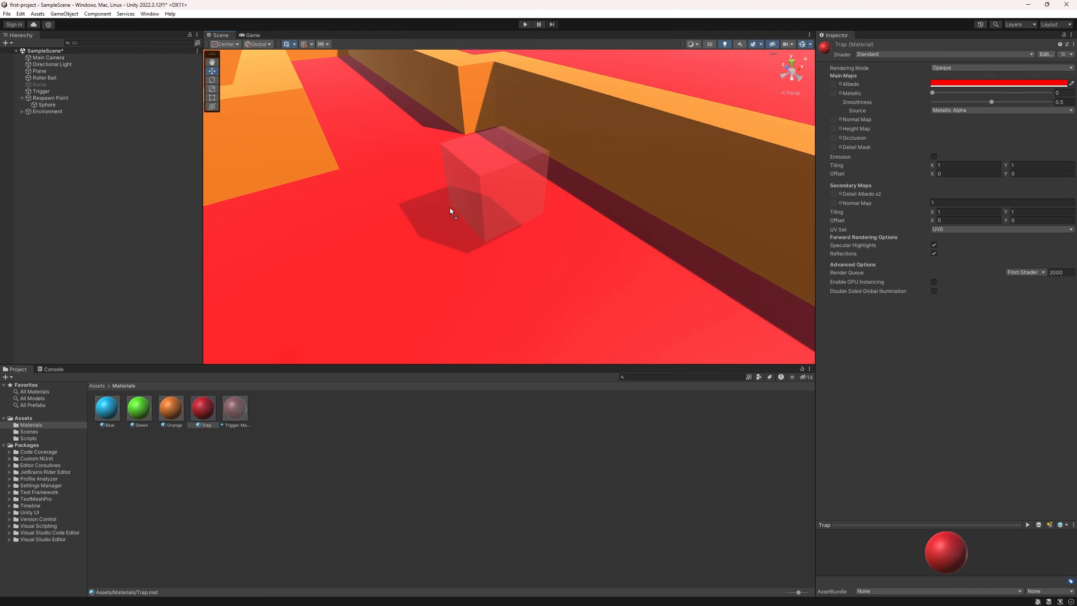
drag(490, 173, 543, 187)
Rename the Trigger object as Trap Element.
click(493, 150)
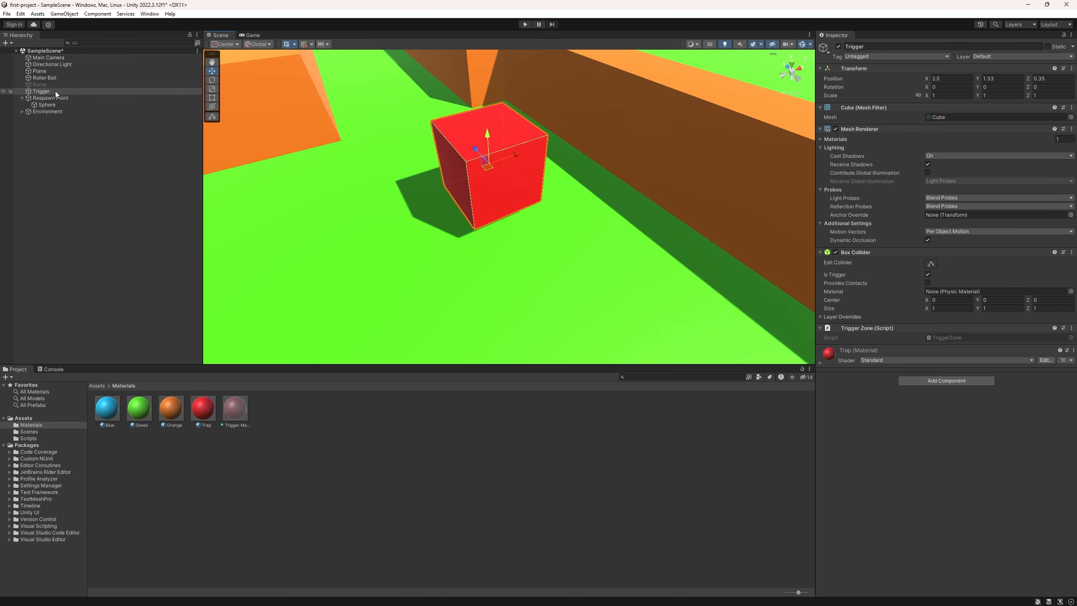
click(880, 47)
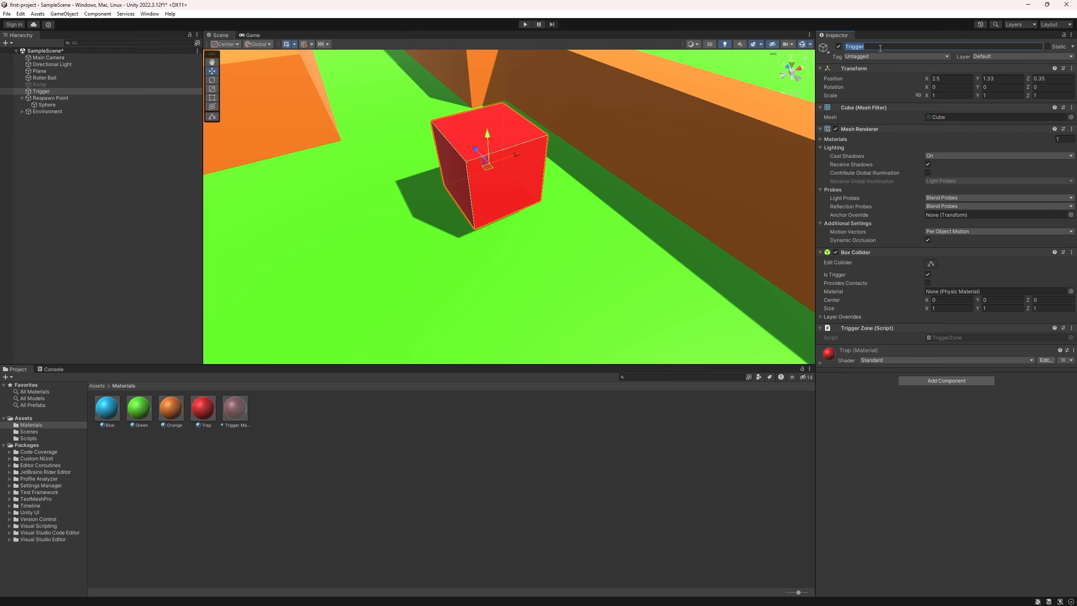
text(Trap Element)
key(Return)
Create an empty child object named Traps under Environment, next to Walls.
click(20, 111)
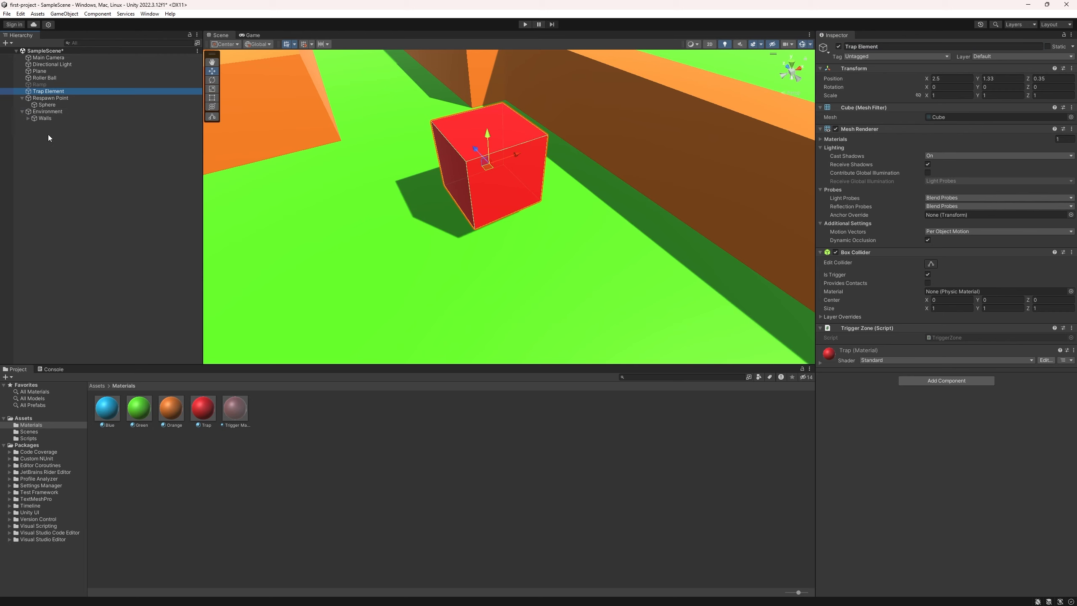
click(48, 135)
click(44, 111)
right_click(44, 111)
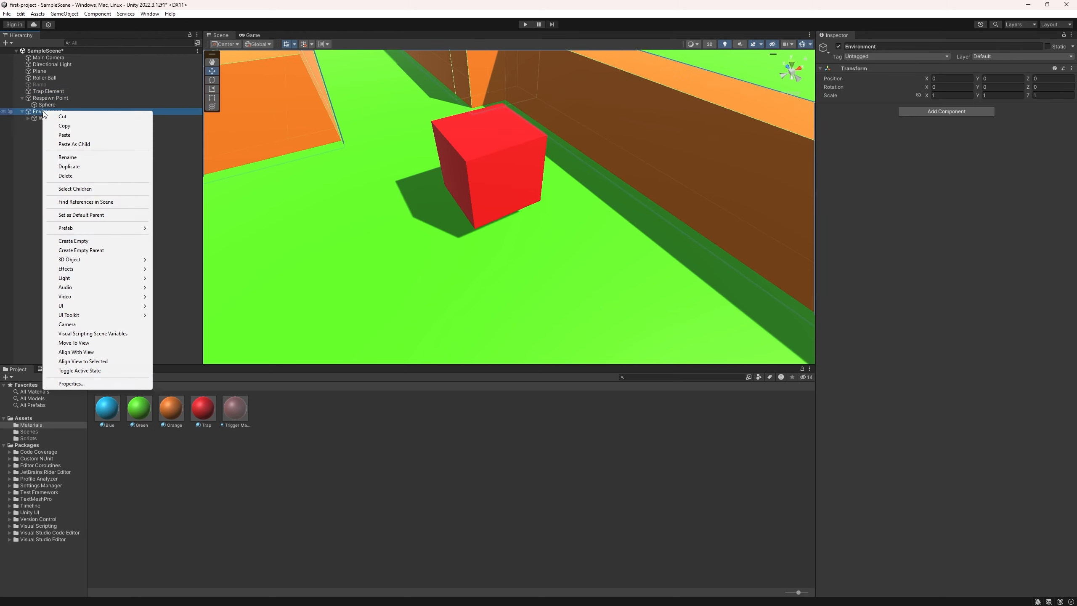
click(80, 241)
text(Traps)
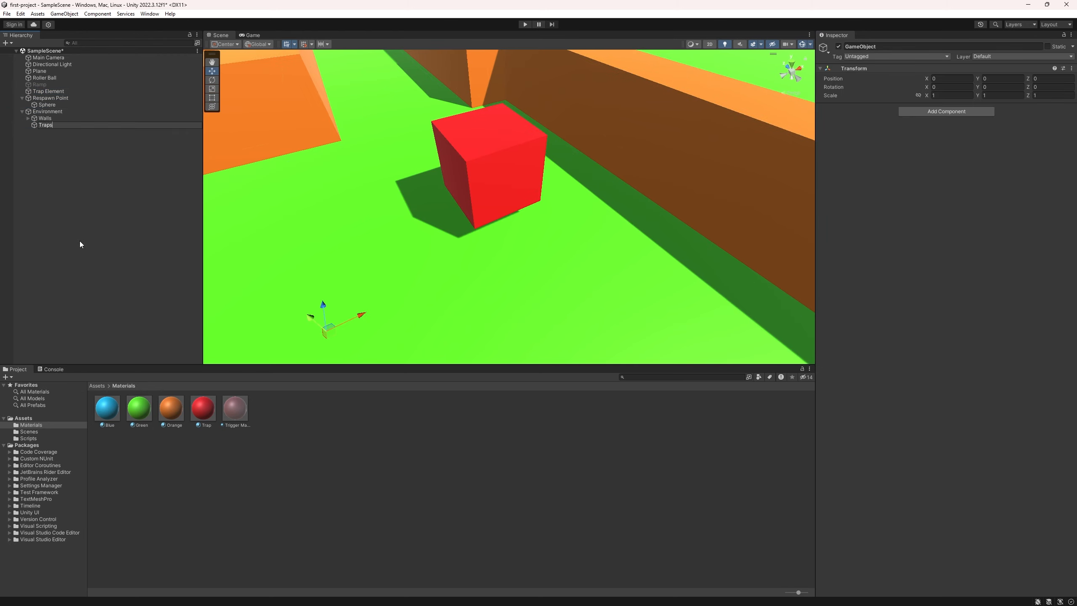
key(Return)
Move the Trap Element into the Traps group under Environment.
scroll(616, 148, down, 10)
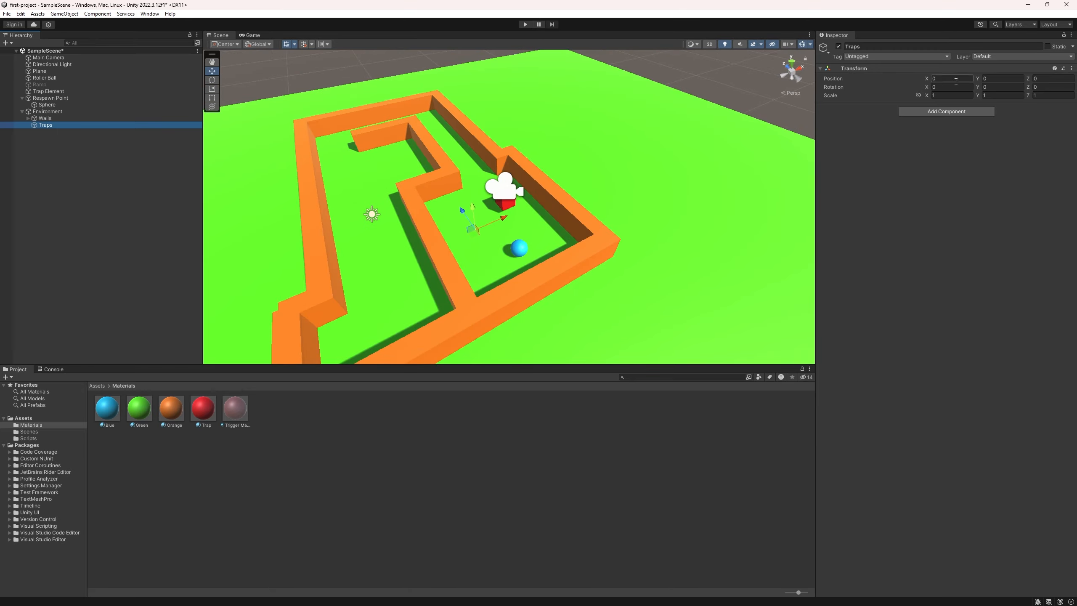
scroll(518, 222, up, 10)
right_drag(510, 225, 444, 191)
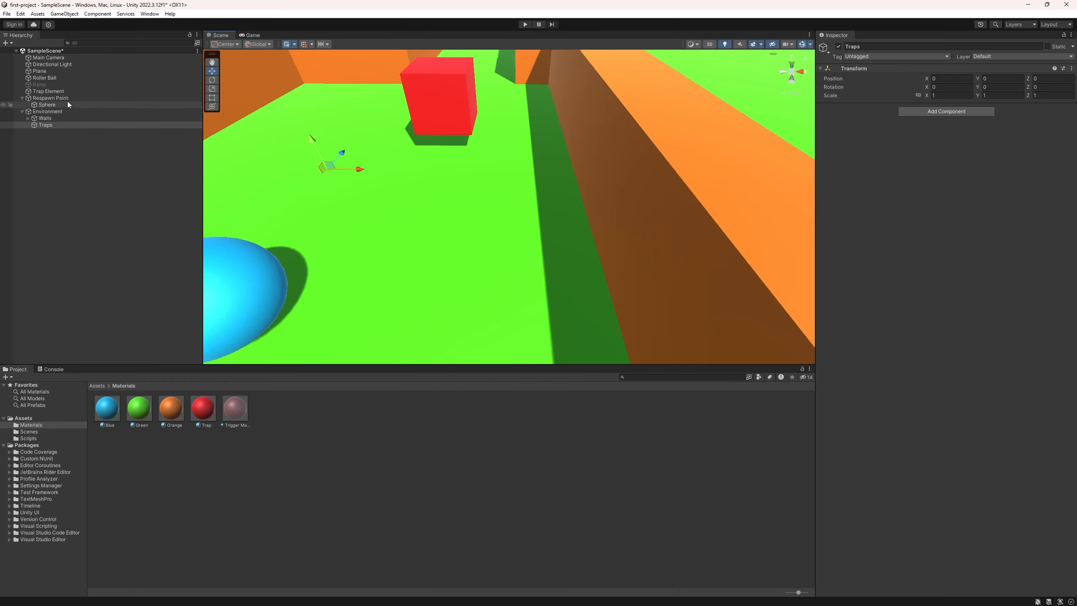
click(451, 87)
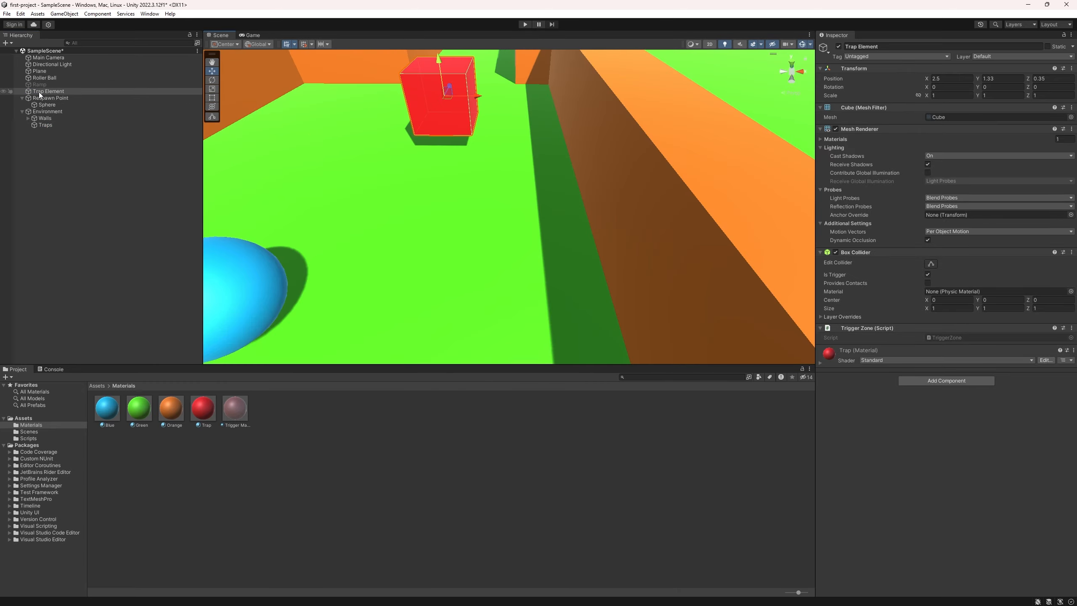
drag(38, 91, 48, 125)
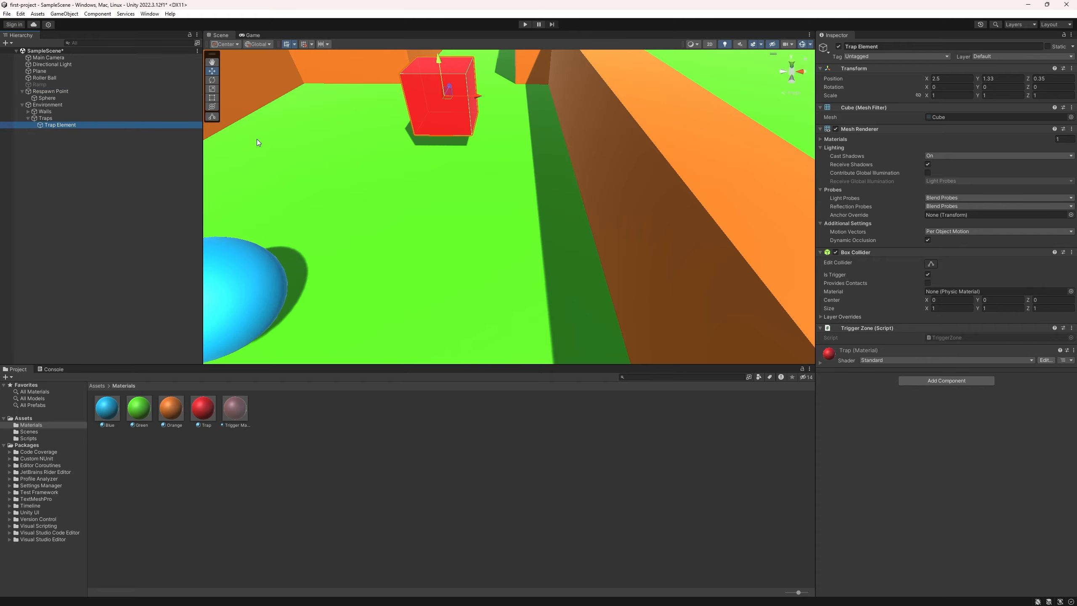
Create an empty child object named Trap inside the Traps group and raise it to about Y 1.19.
right_drag(258, 142, 865, 265)
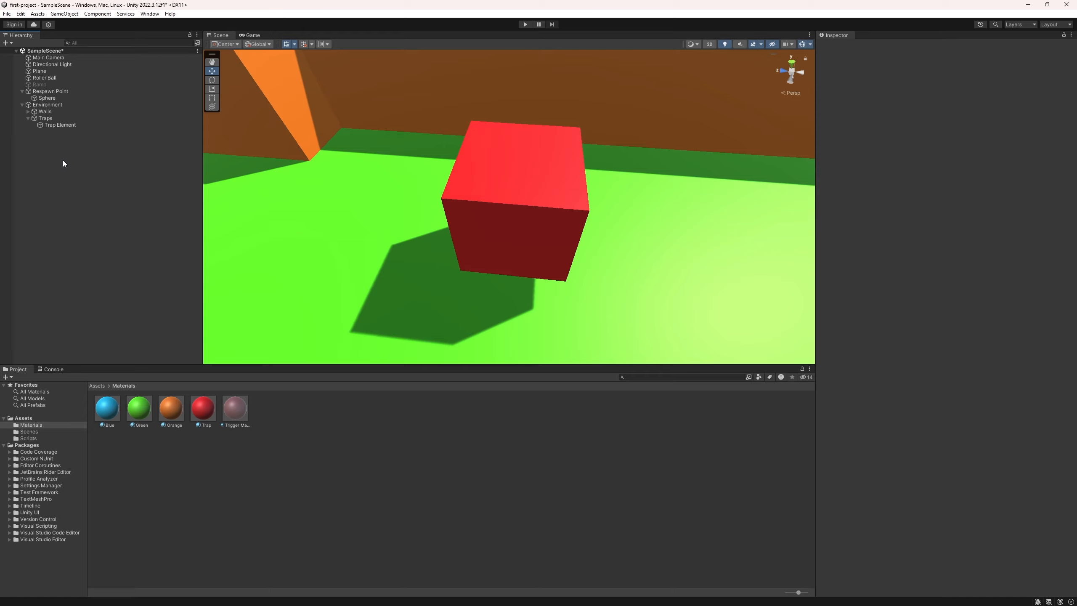
right_click(40, 118)
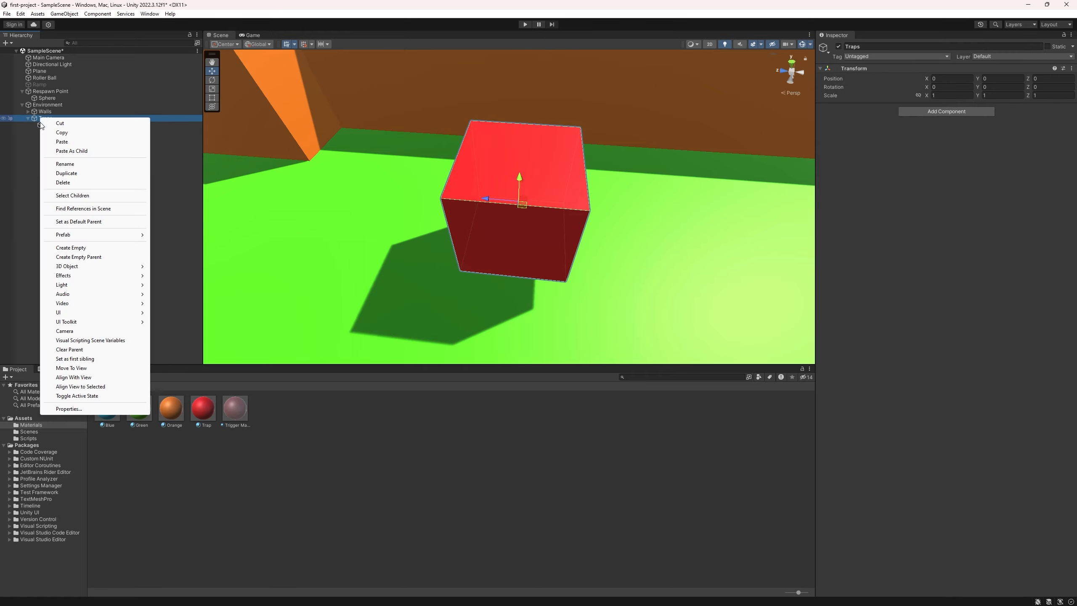
click(70, 247)
text(Trap)
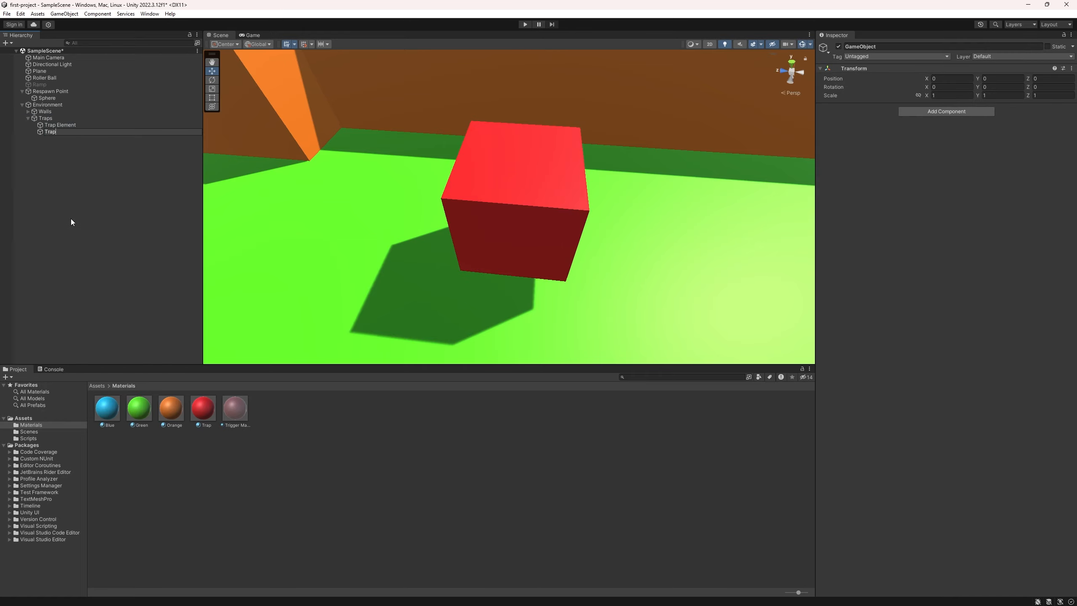
key(Return)
scroll(433, 182, down, 10)
right_drag(528, 226, 442, 212)
key(w)
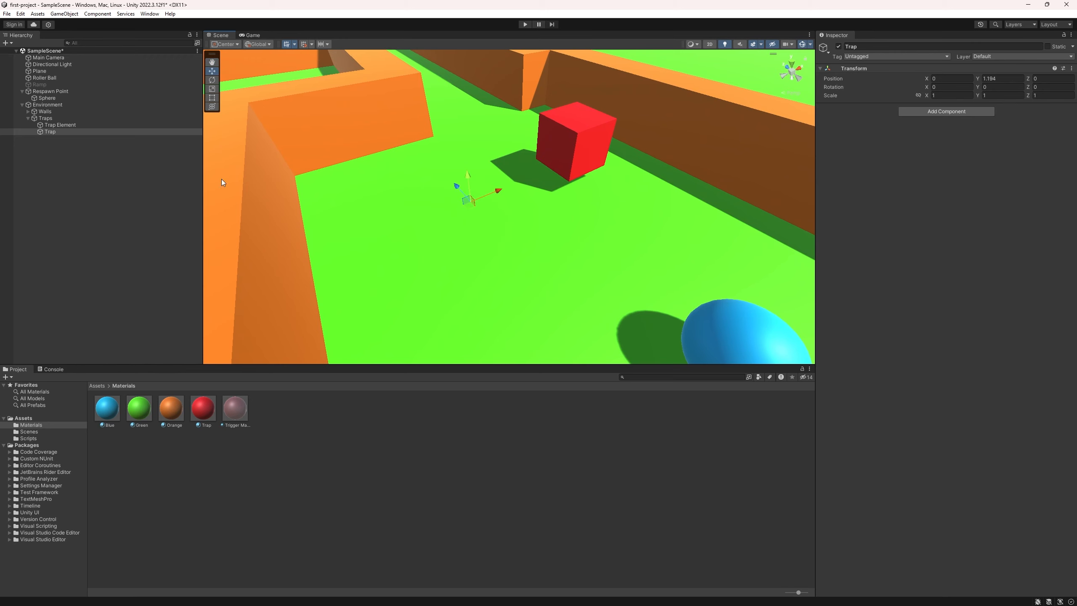
Nest the Trap Element under the Trap object and set its position to 0 on X, Y and Z.
drag(55, 124, 52, 134)
click(64, 125)
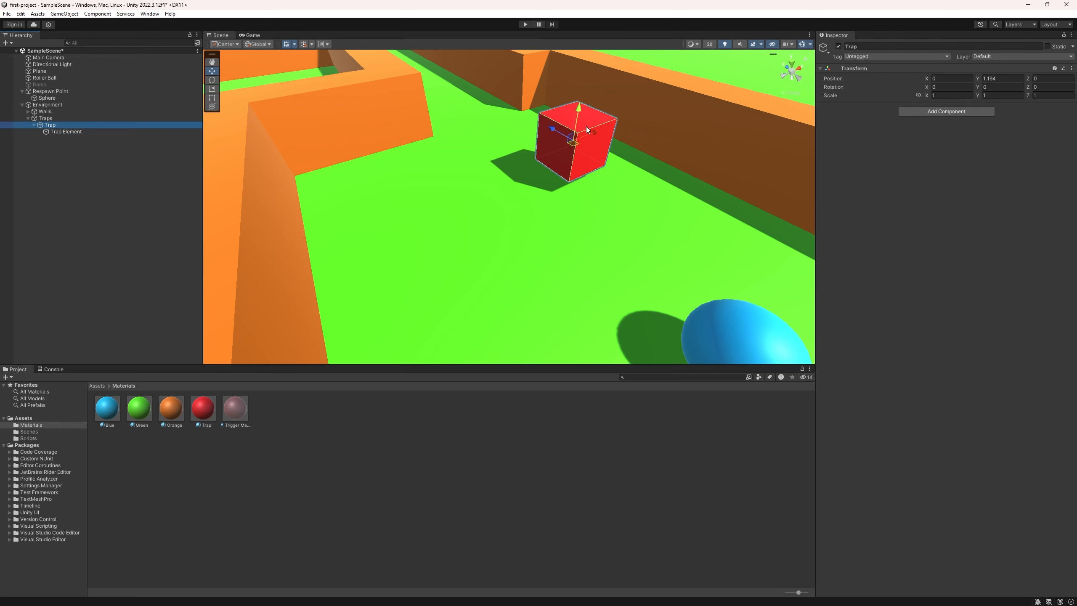
click(67, 132)
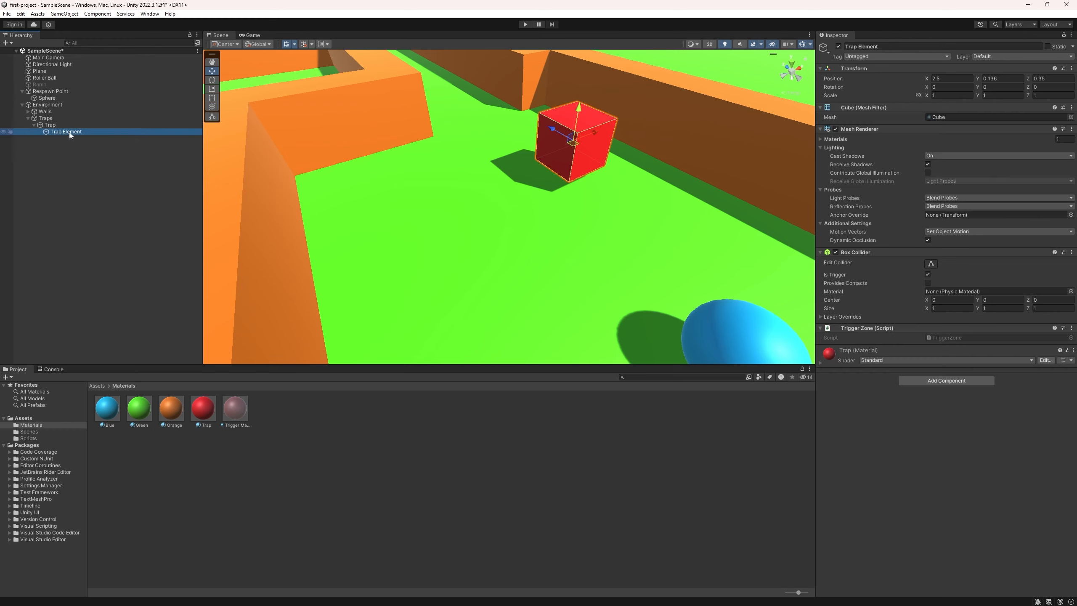
click(940, 79)
text(0)
key(Tab)
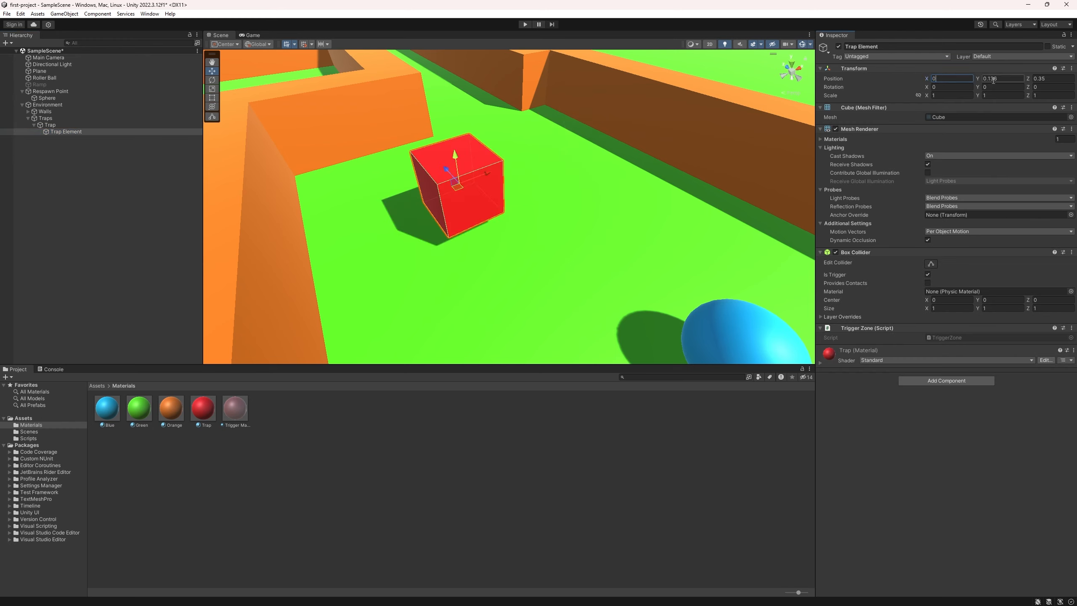
text(0)
key(Tab)
text(0)
click(892, 412)
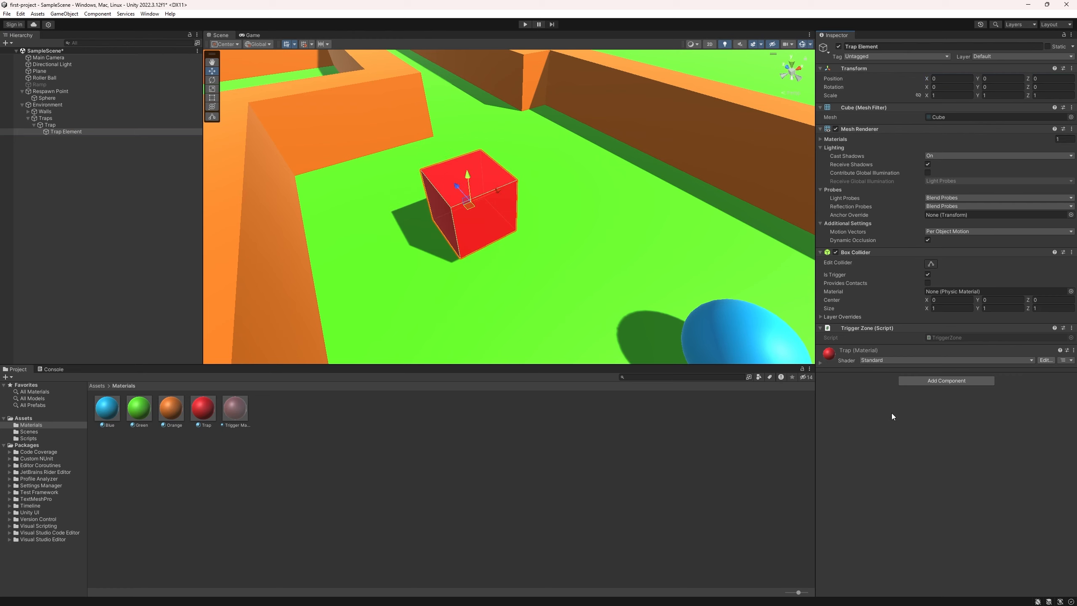
Remove the Trigger Zone script and the Box Collider components from the Trap Element.
right_click(978, 328)
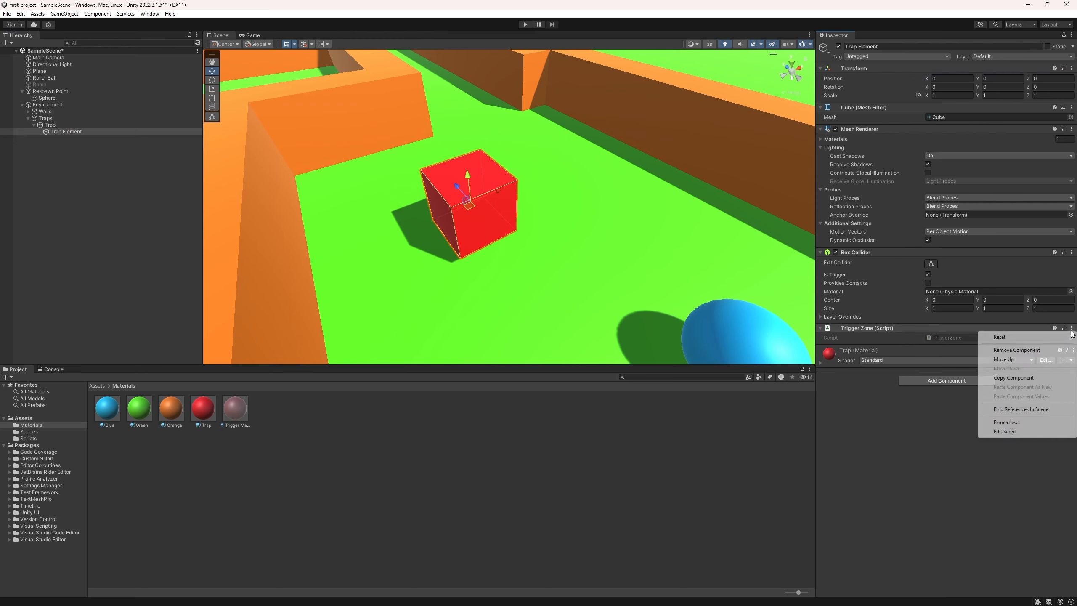
click(1001, 349)
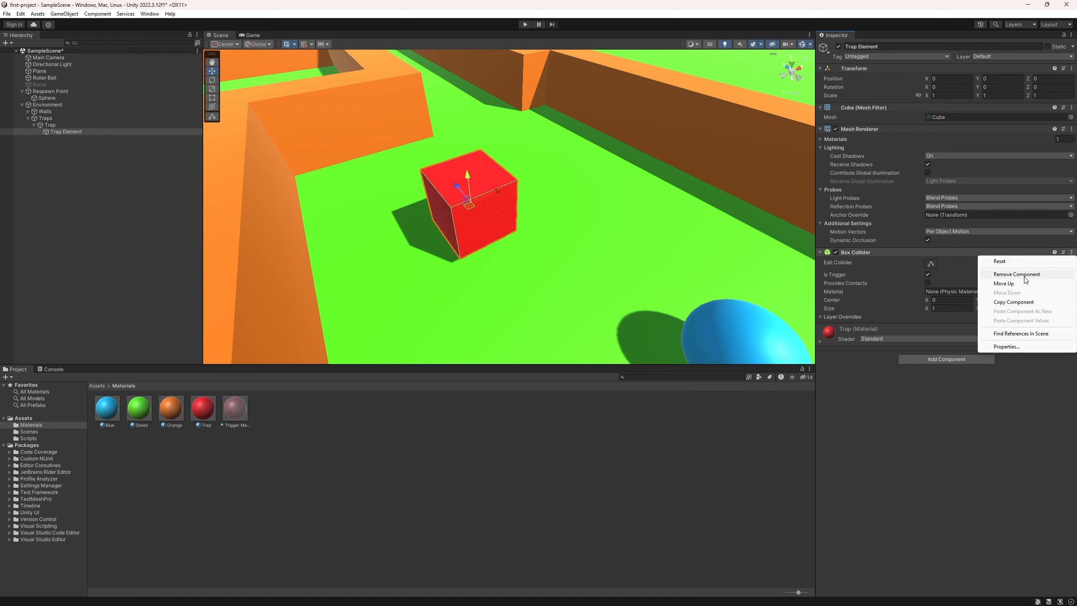
click(1043, 274)
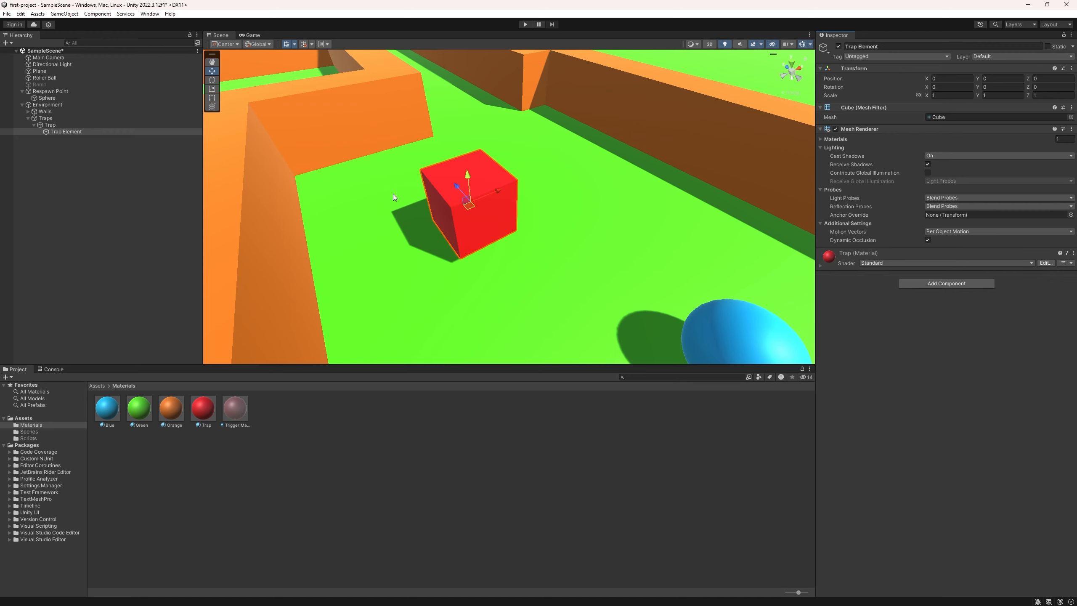
Add a Box Collider and the Trigger Zone script to the parent Trap object.
click(54, 124)
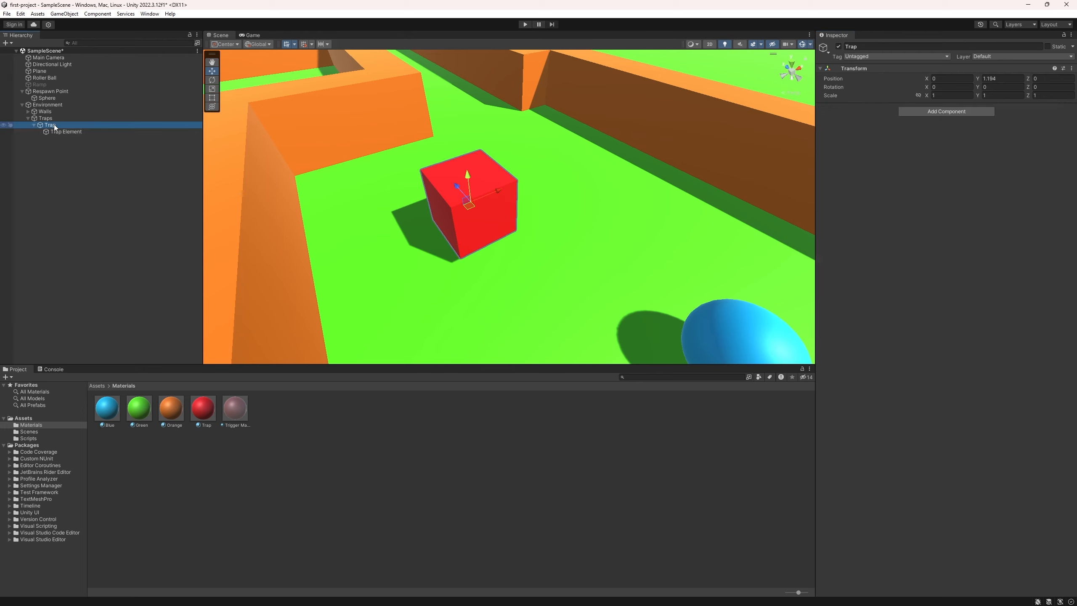
click(907, 109)
text(rigi)
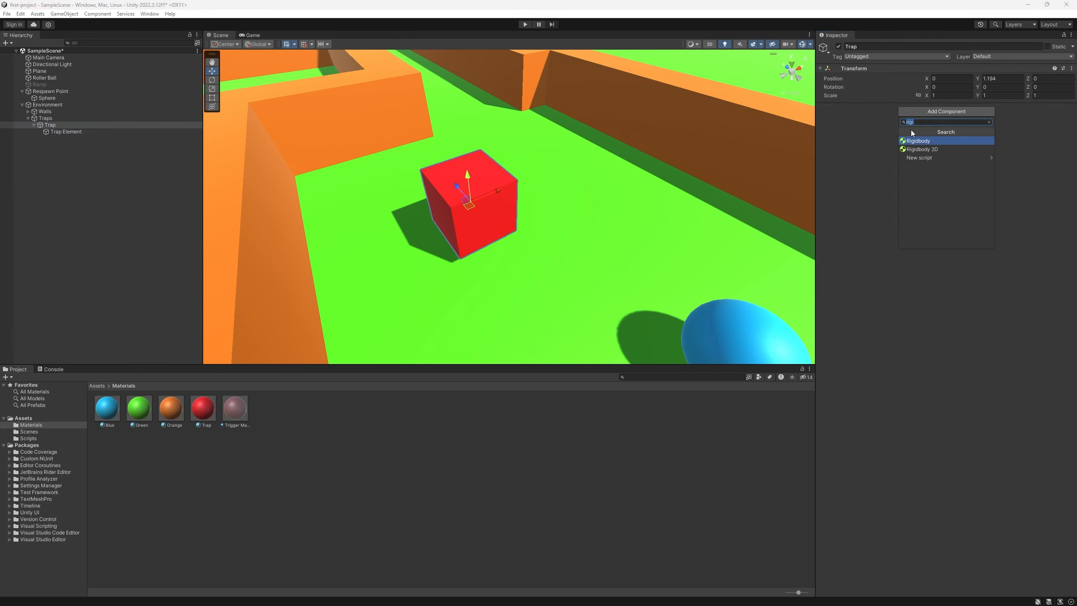
text(box)
key(Return)
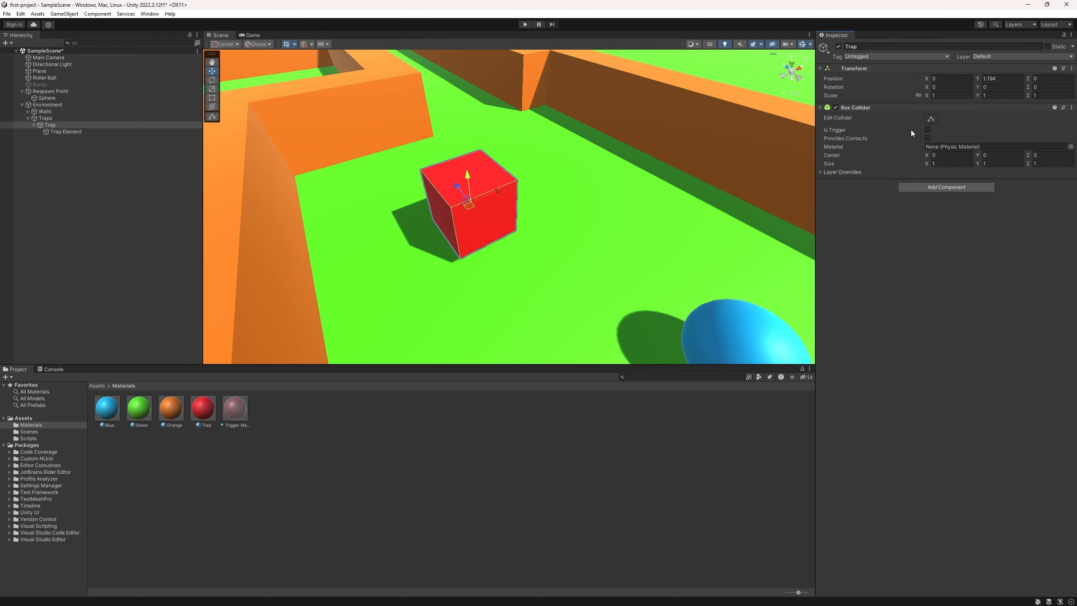
click(923, 188)
text(trigger)
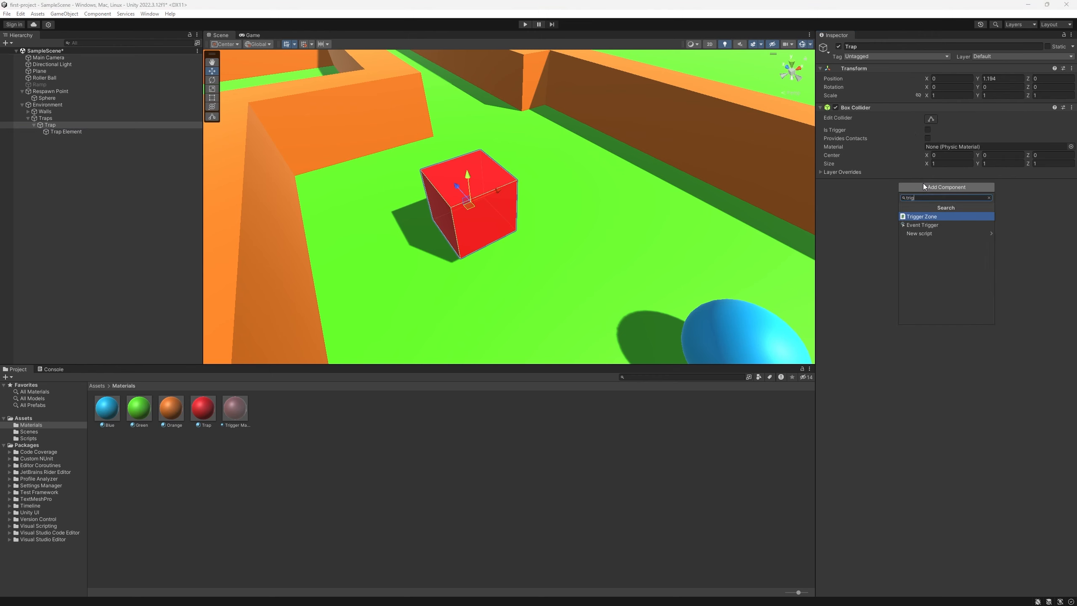
key(Return)
Compare the components on the parent Trap with those on its Trap Element child.
alt+drag(585, 165, 519, 199)
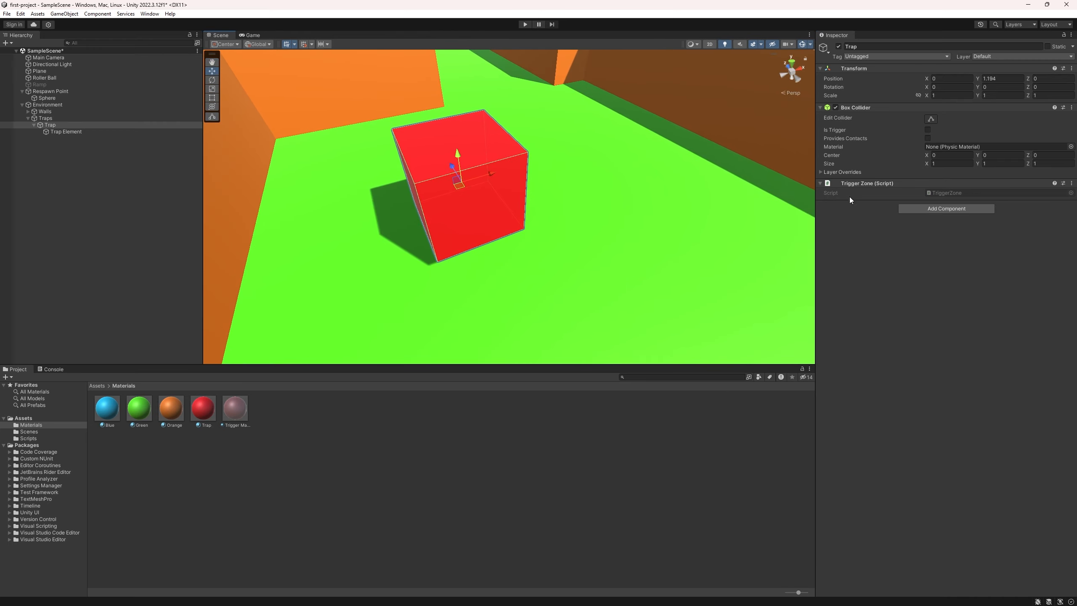
click(46, 126)
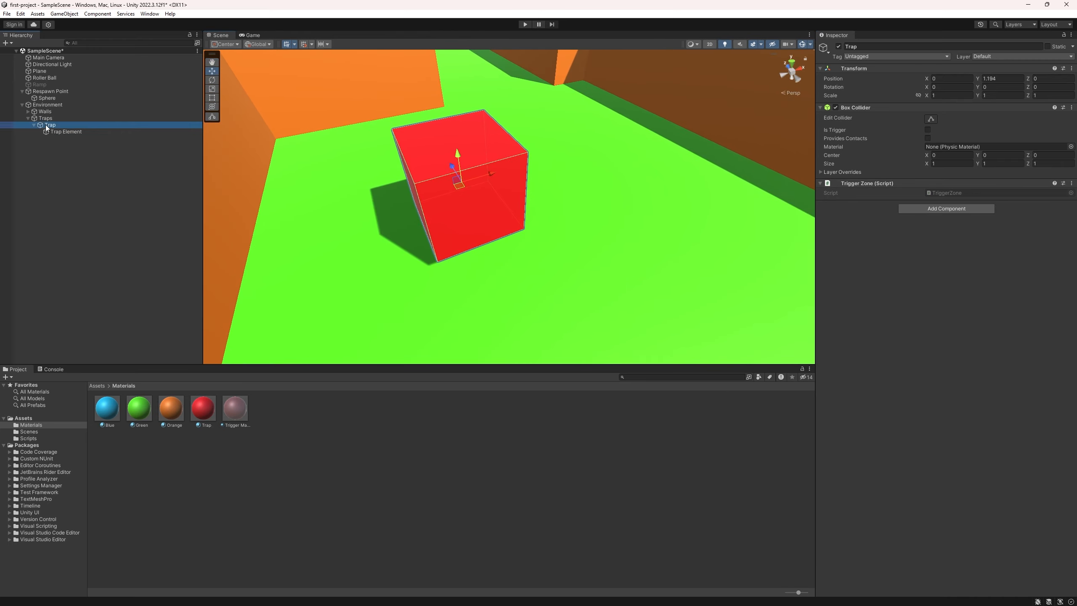
click(60, 131)
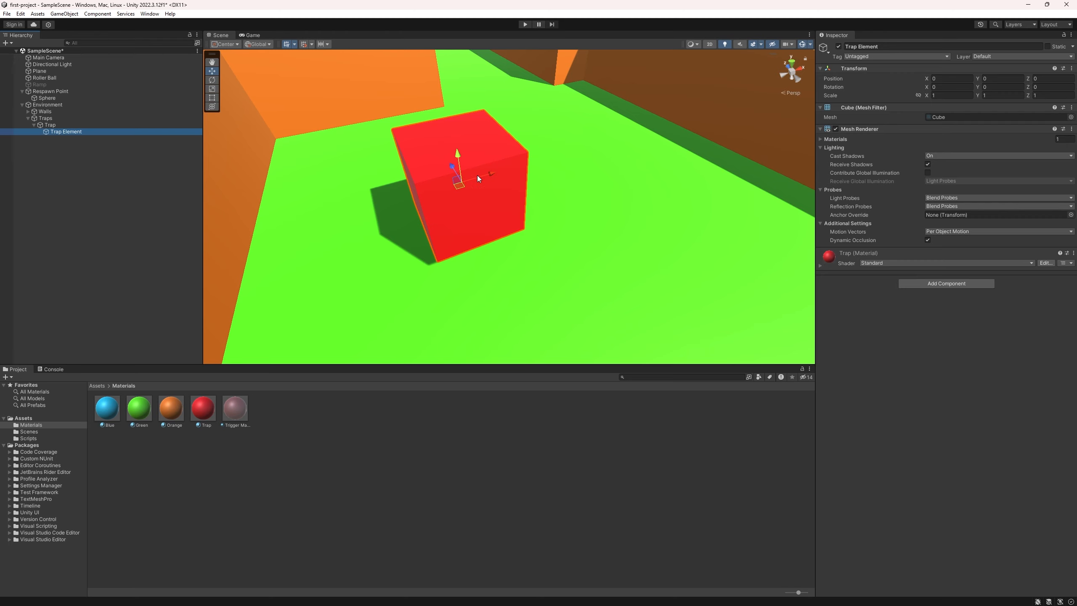
click(76, 127)
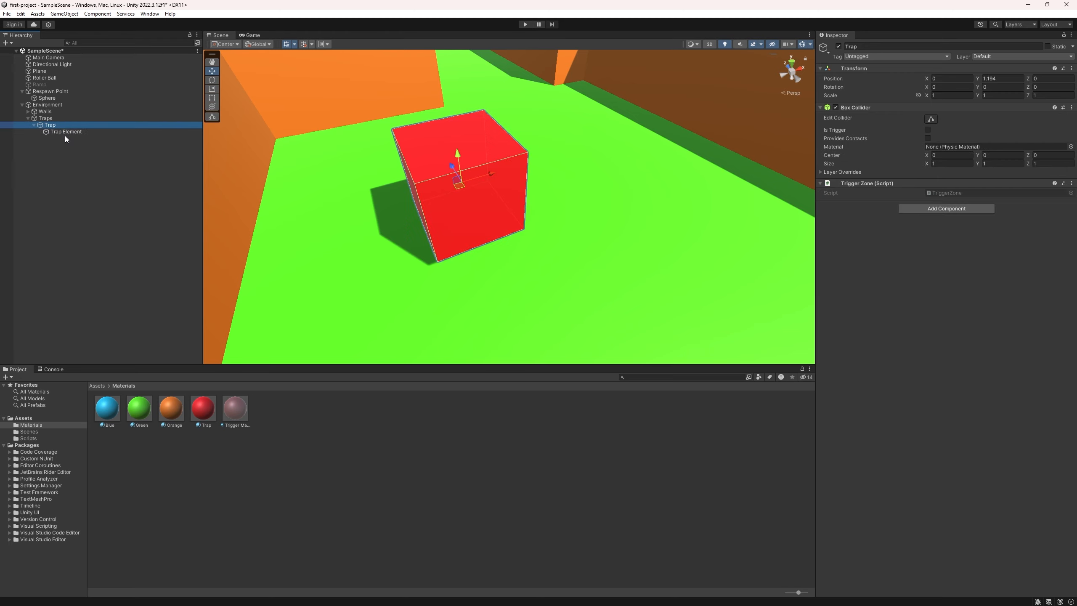
click(65, 131)
click(72, 127)
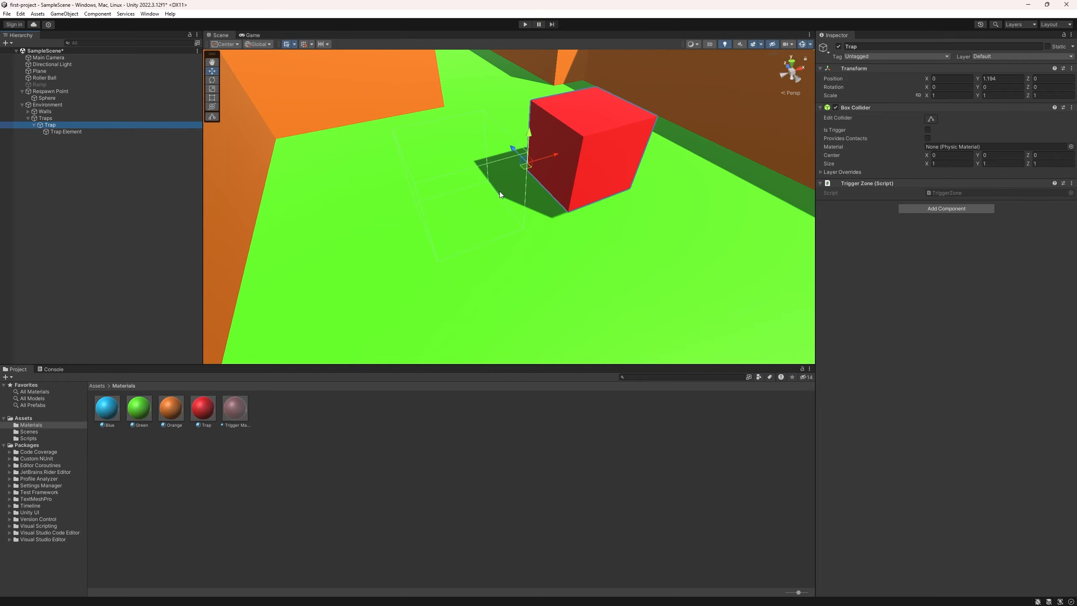
Enable Is Trigger on the parent Trap's Box Collider and set the Trap Element's X position to 0.
right_drag(500, 194, 441, 151)
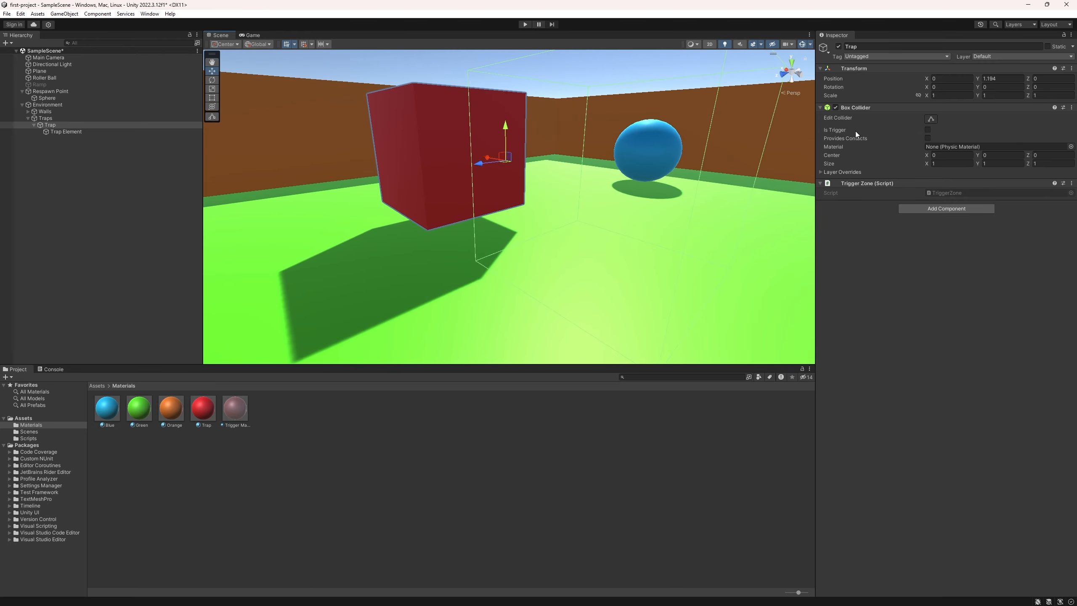
click(929, 131)
right_drag(622, 152, 583, 156)
click(584, 157)
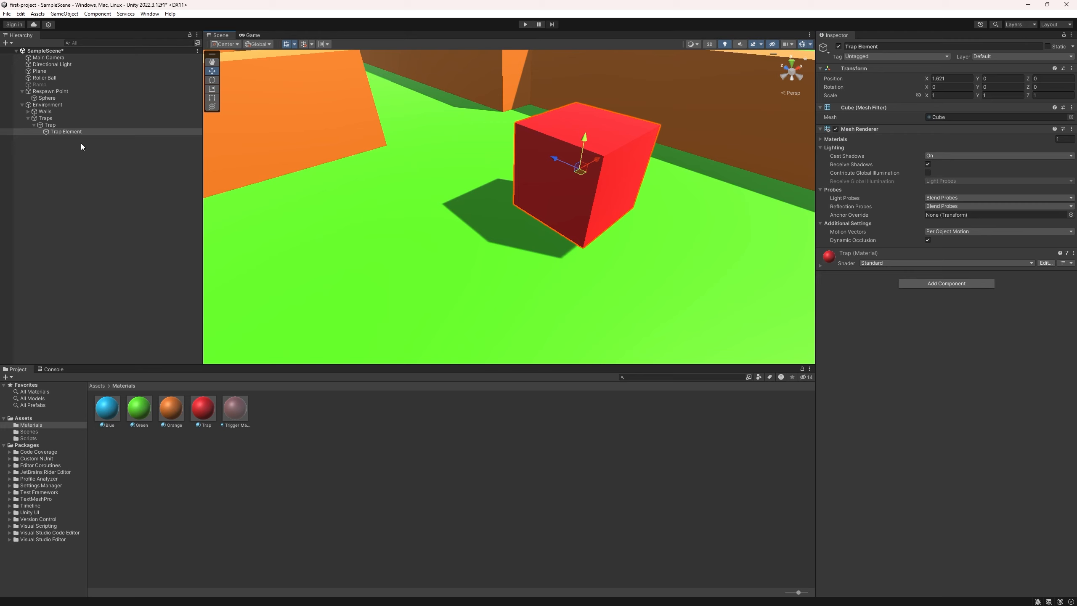
click(952, 78)
text(0)
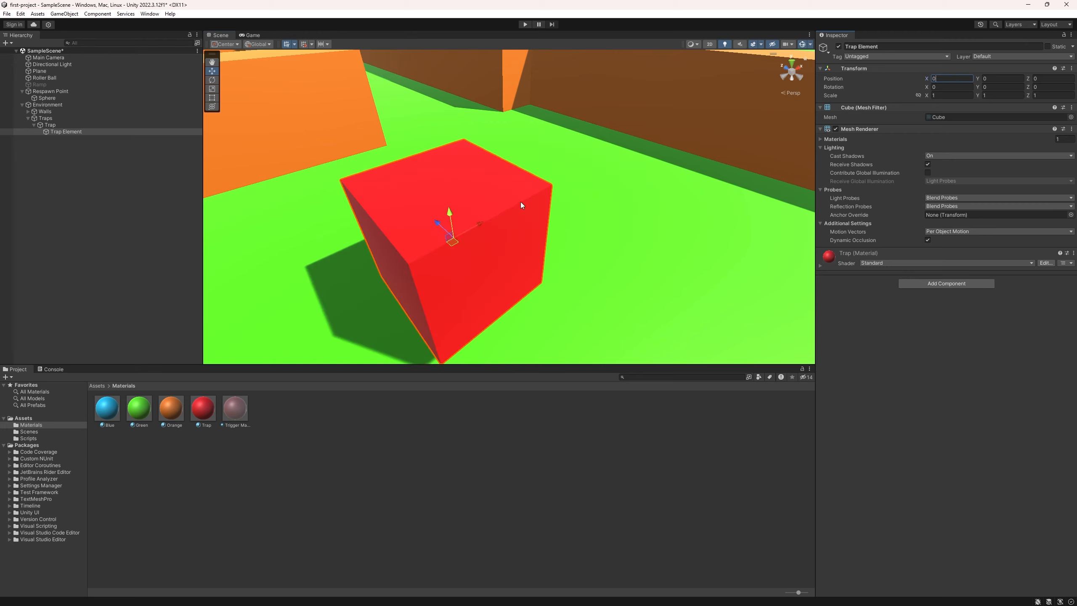
Duplicate the Trap Element cube inside the Trap and set the copy's Y rotation to 45.
click(59, 132)
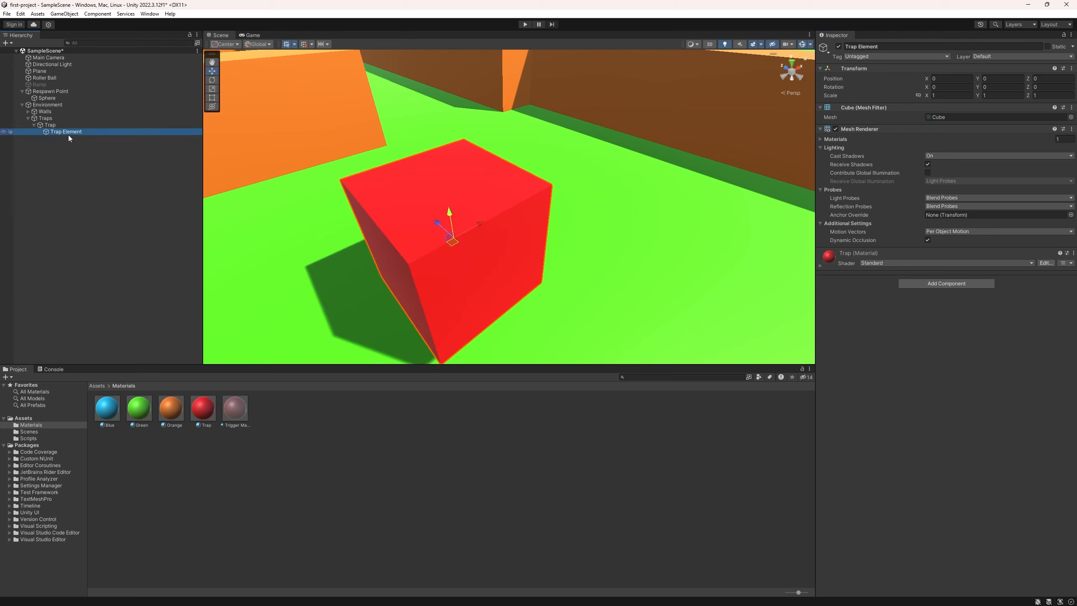
key(ctrl+d)
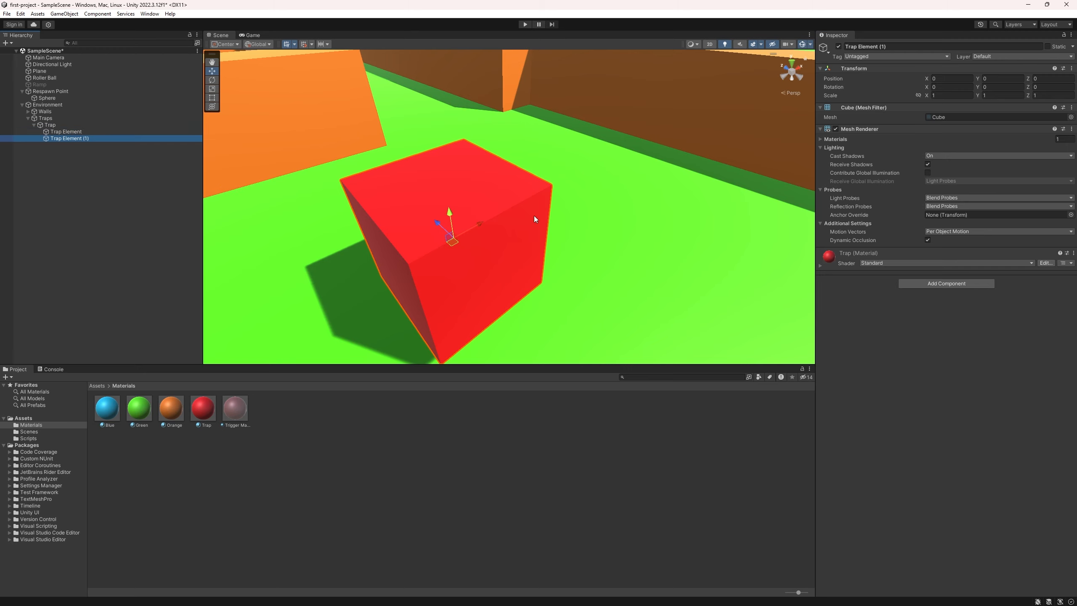
click(990, 88)
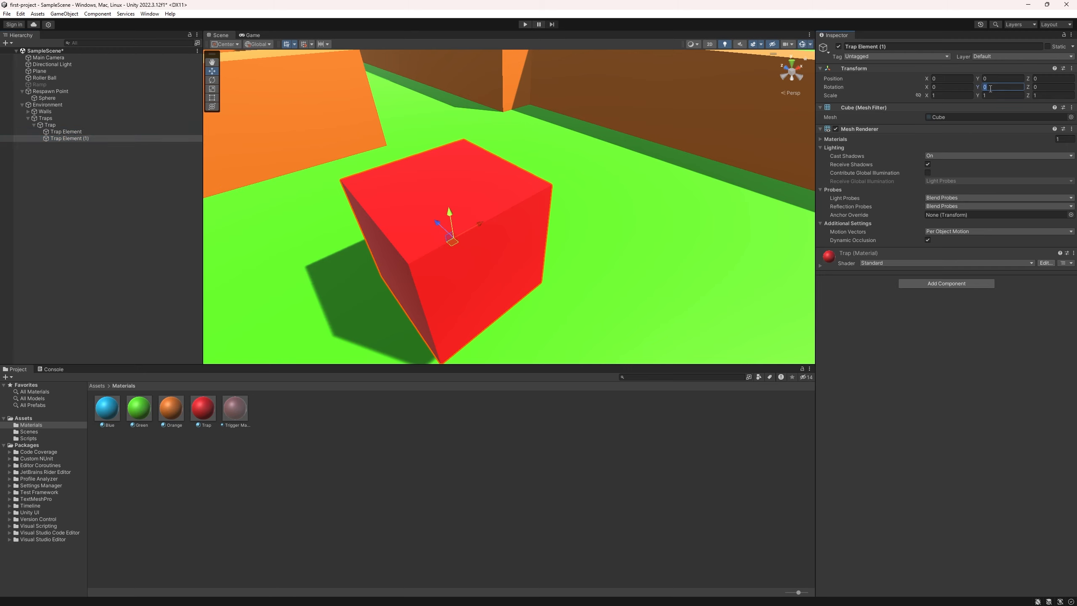
text(45)
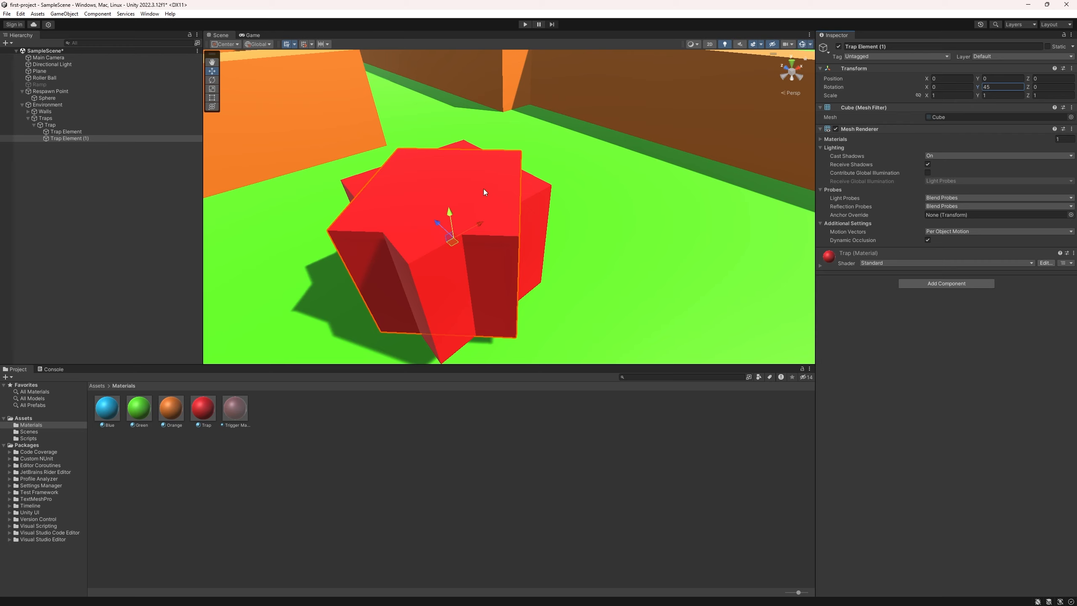
scroll(473, 222, down, 5)
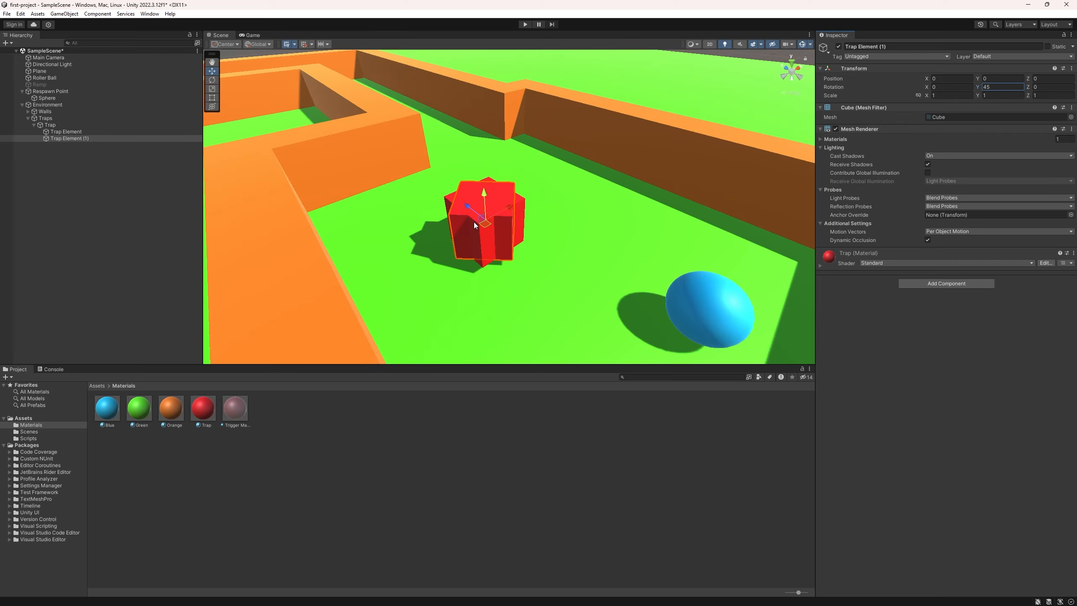
right_drag(474, 222, 505, 248)
Duplicate Trap Element (1), then set the Y rotation to 30 on Trap Element (1) and 60 on Trap Element (2).
click(55, 140)
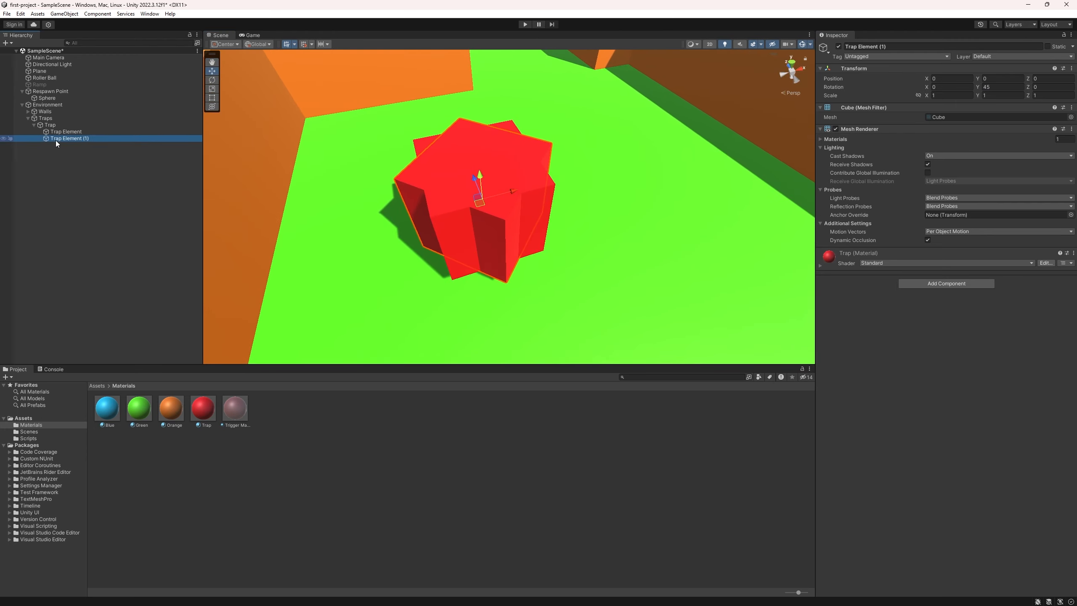
key(ctrl+d)
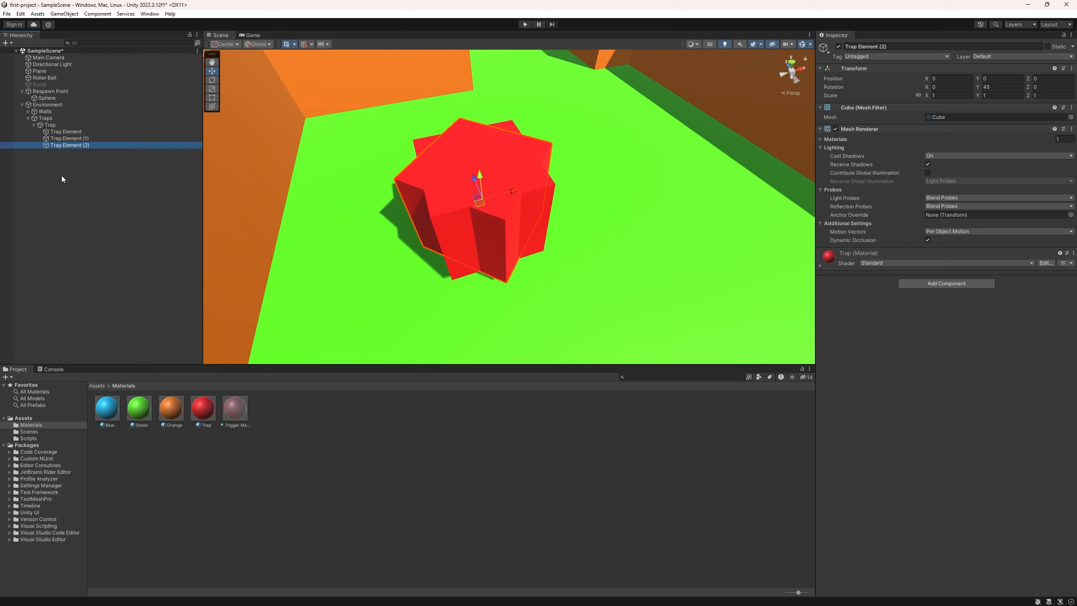
click(57, 139)
click(1001, 87)
text(30)
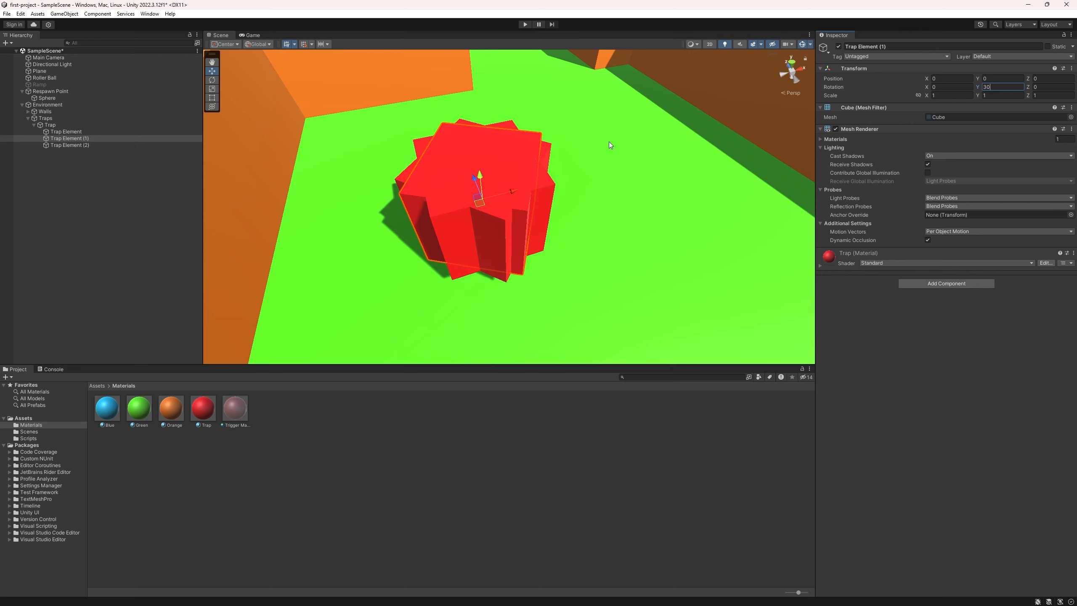
click(95, 145)
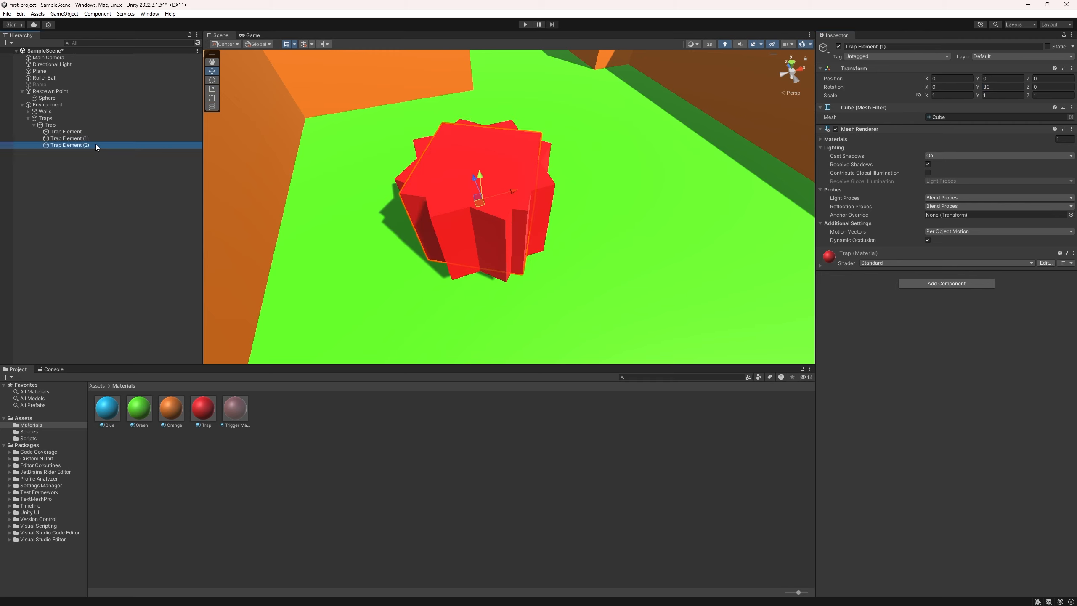
click(1001, 87)
text(60)
mouse_move(547, 140)
right_down()
mouse_move(541, 206)
mouse_move(690, 149)
mouse_move(678, 134)
mouse_move(539, 160)
right_up()
key(w)
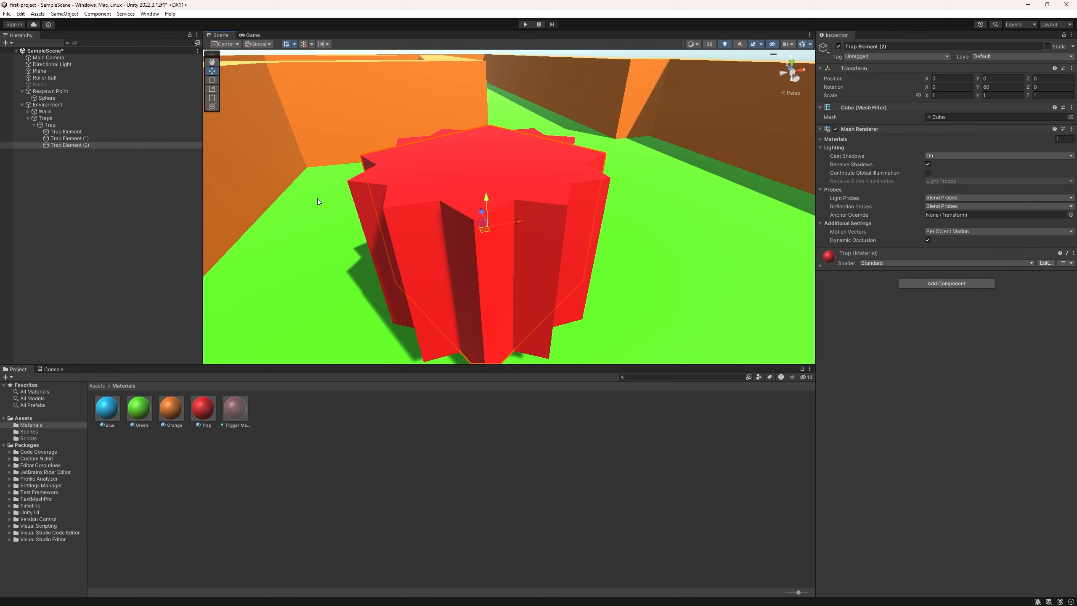
Add a 3D cylinder as a child of the Trap object and name it Trap Element.
click(44, 125)
right_click(44, 125)
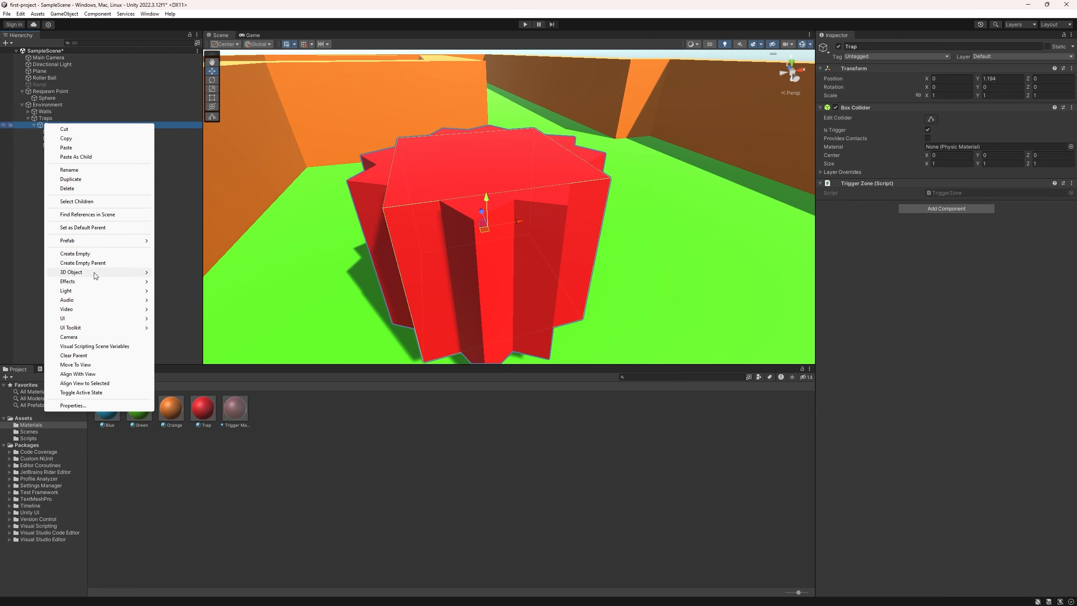
mouse_move(95, 275)
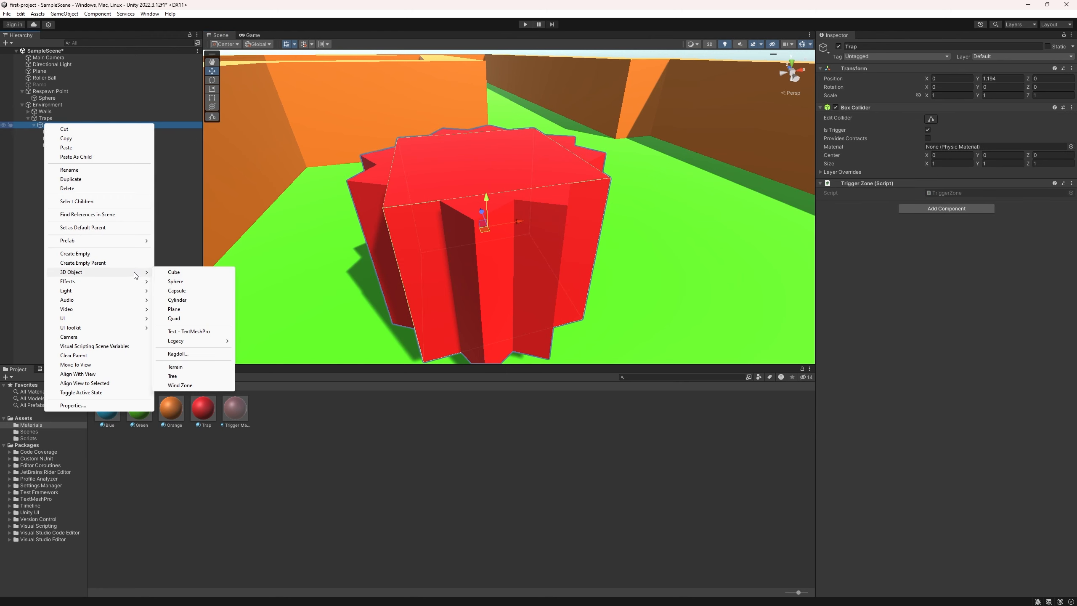
click(184, 300)
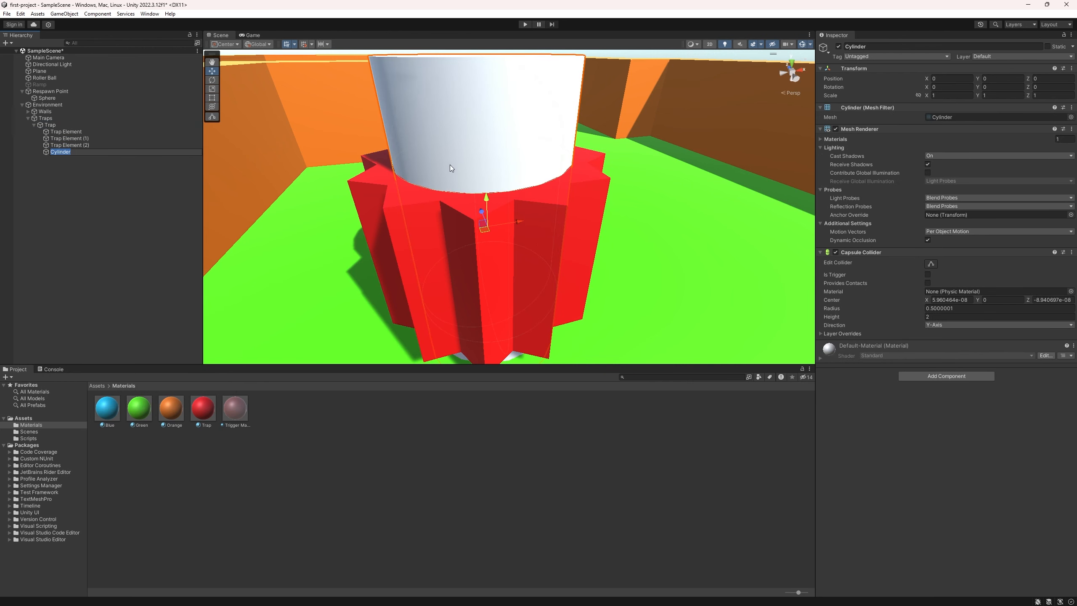
scroll(486, 178, down, 5)
scroll(491, 191, up, 8)
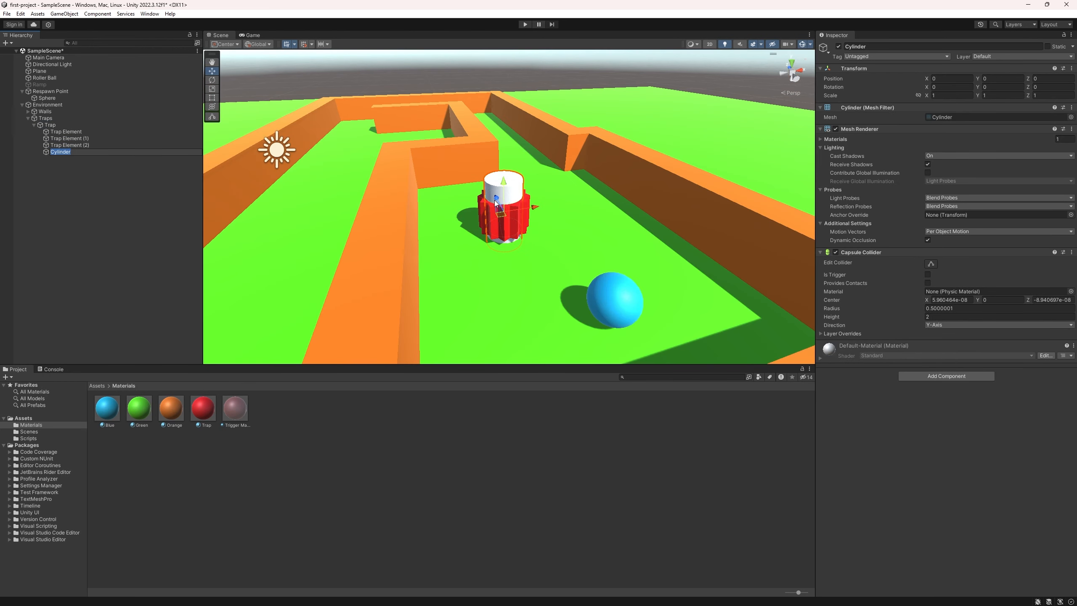
text(f)
text(Tr)
text(ap Element)
key(Return)
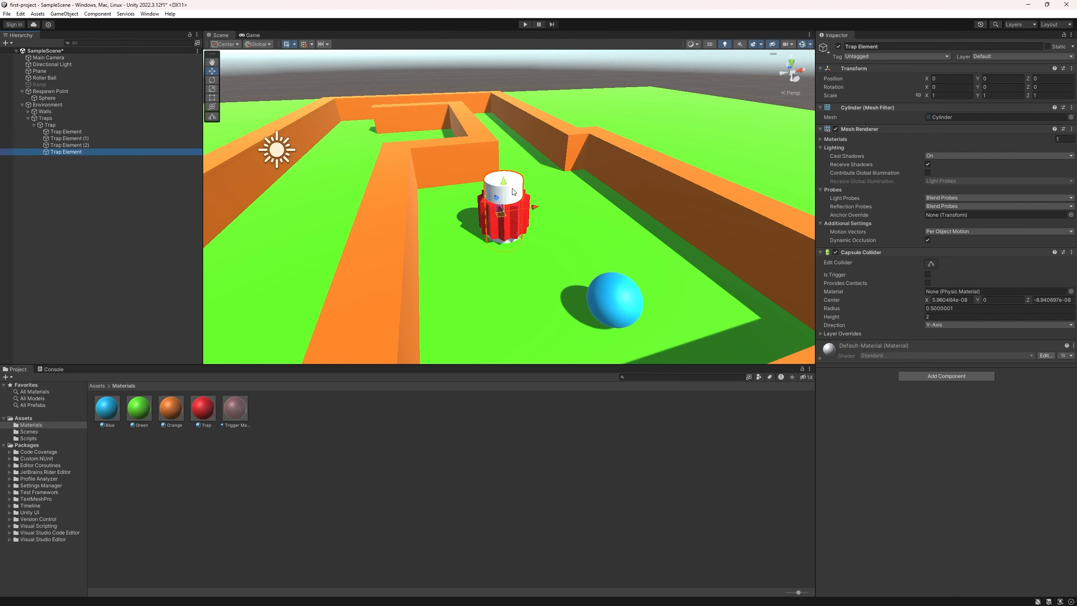
Scale the cylinder down to about 0.55 on Y and raise it to about Y 0.02.
key(f)
key(r)
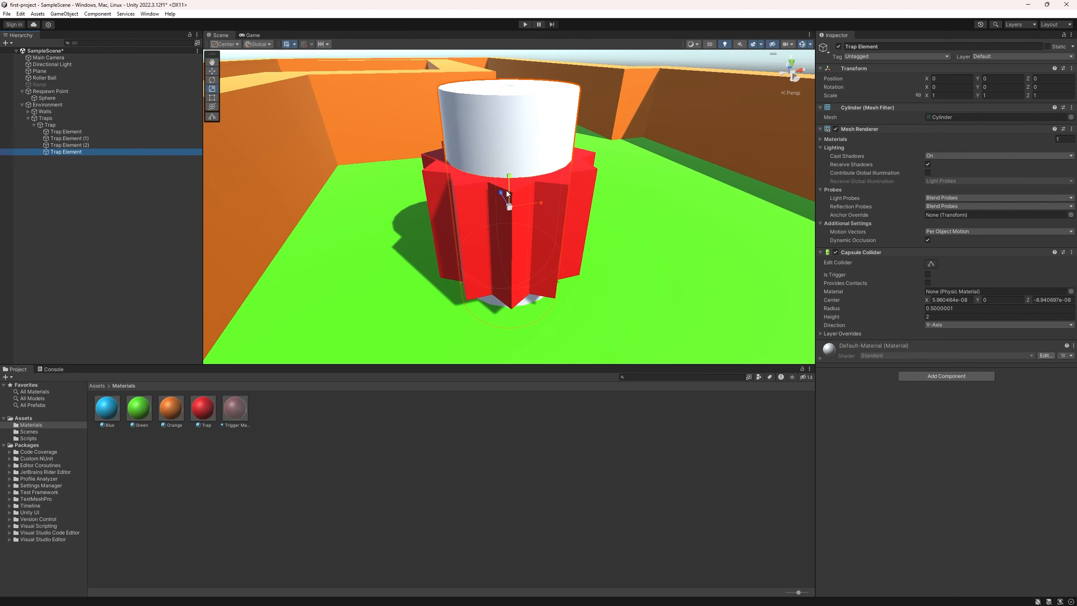
drag(508, 173, 507, 188)
key(w)
drag(508, 176, 509, 174)
right_drag(530, 187, 488, 191)
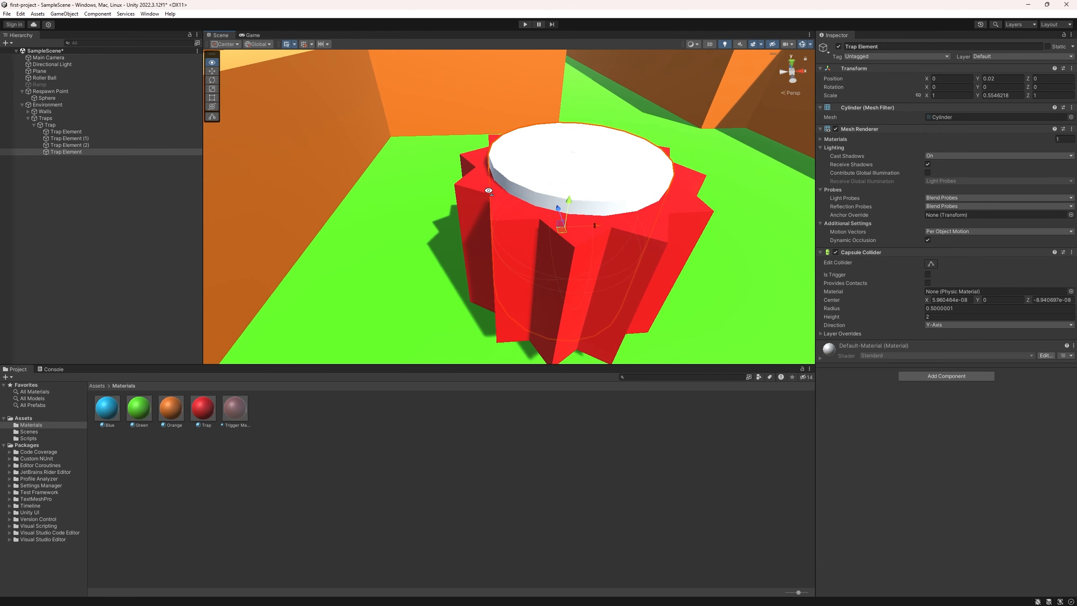
Apply the red Trap material to the cylinder on the trap.
drag(204, 416, 558, 185)
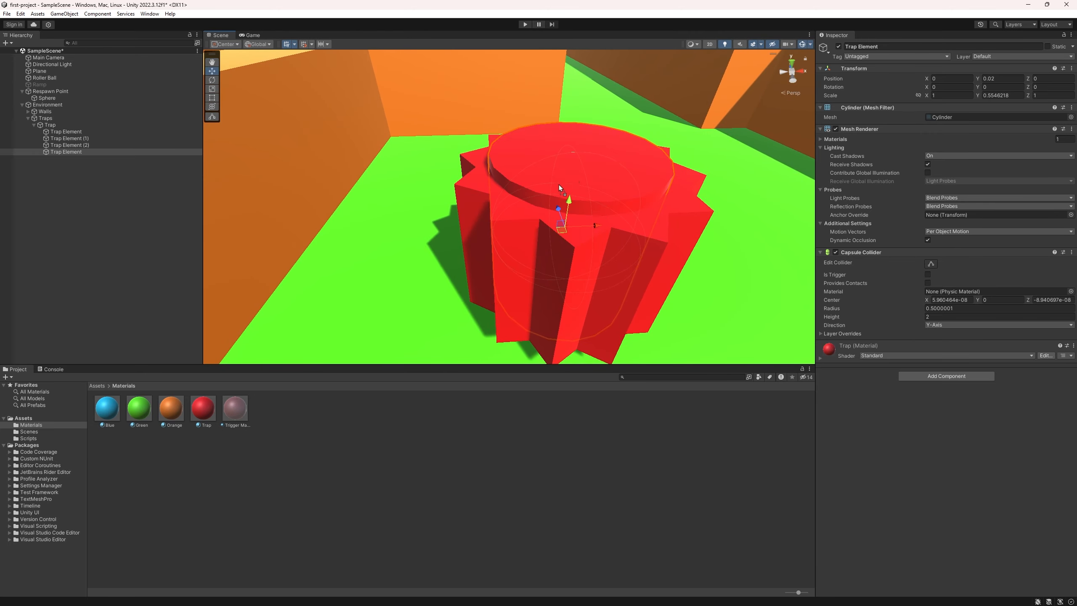
right_drag(589, 150, 338, 182)
key(s)
key(w)
key(s)
key(w)
key(s)
Review the parent Trap and its child elements in the scene, clear the selection and save the scene.
double_click(49, 124)
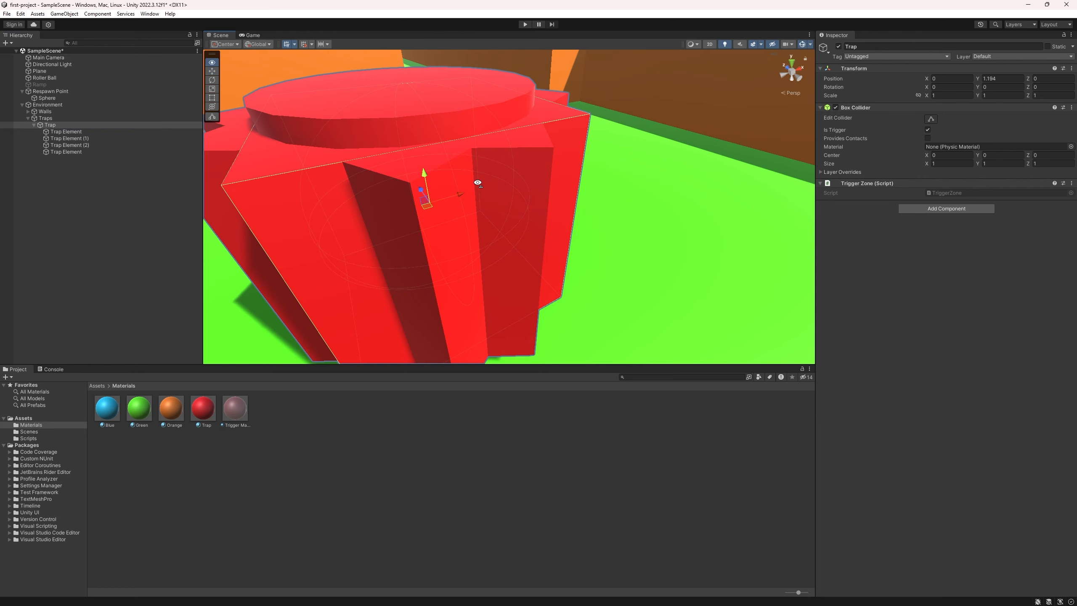
scroll(471, 181, down, 5)
click(63, 132)
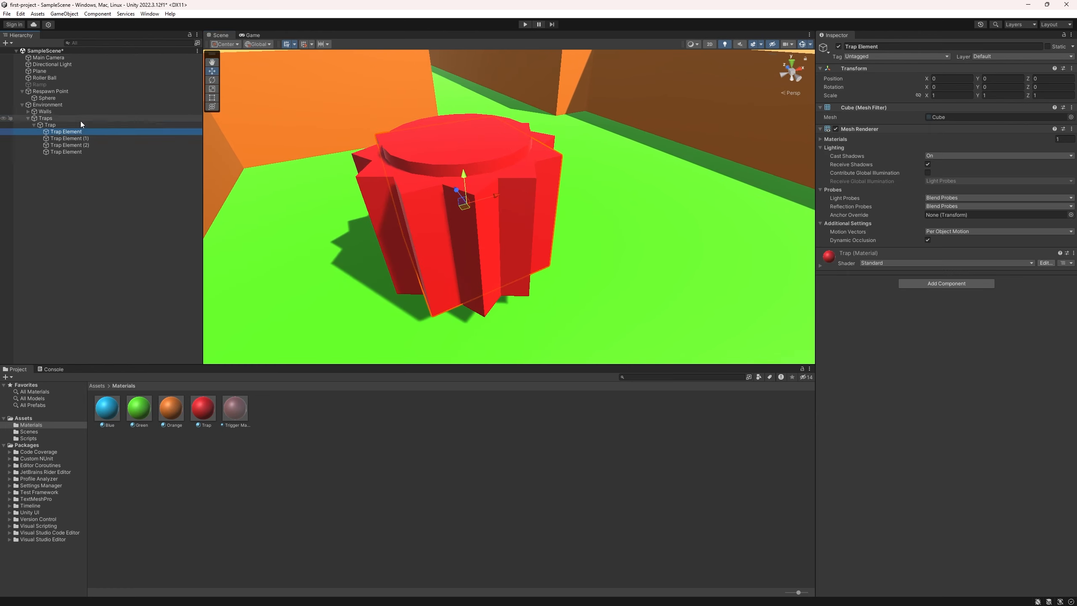
click(84, 126)
right_drag(500, 199, 542, 176)
click(597, 101)
right_drag(596, 106, 444, 228)
key(w)
key(s)
key(s)
key(ctrl+s)
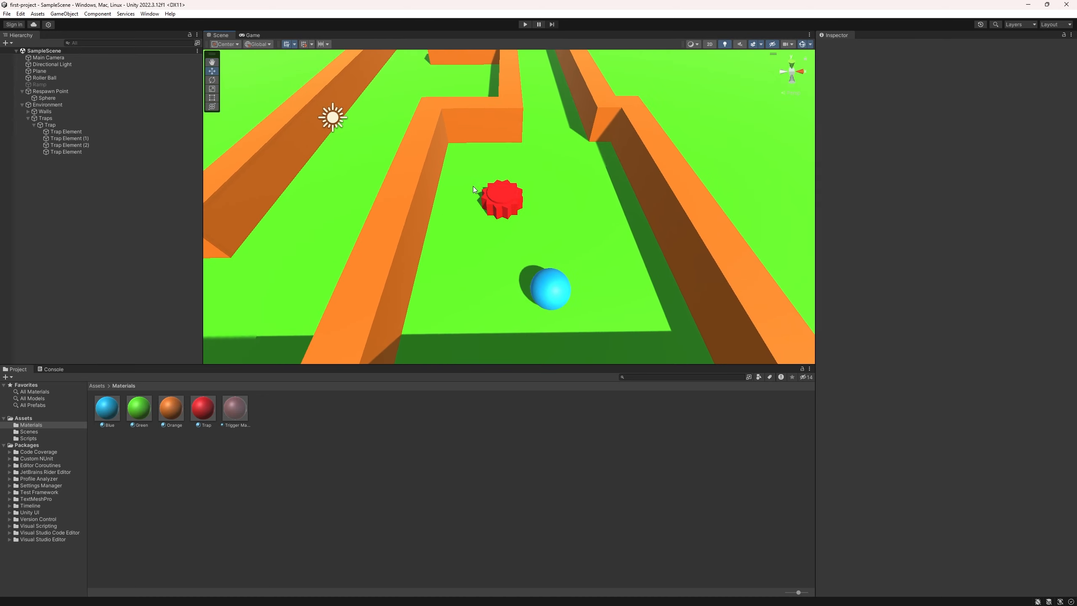
Play-test the level by rolling the ball into the red trap, and stop play mode.
click(525, 25)
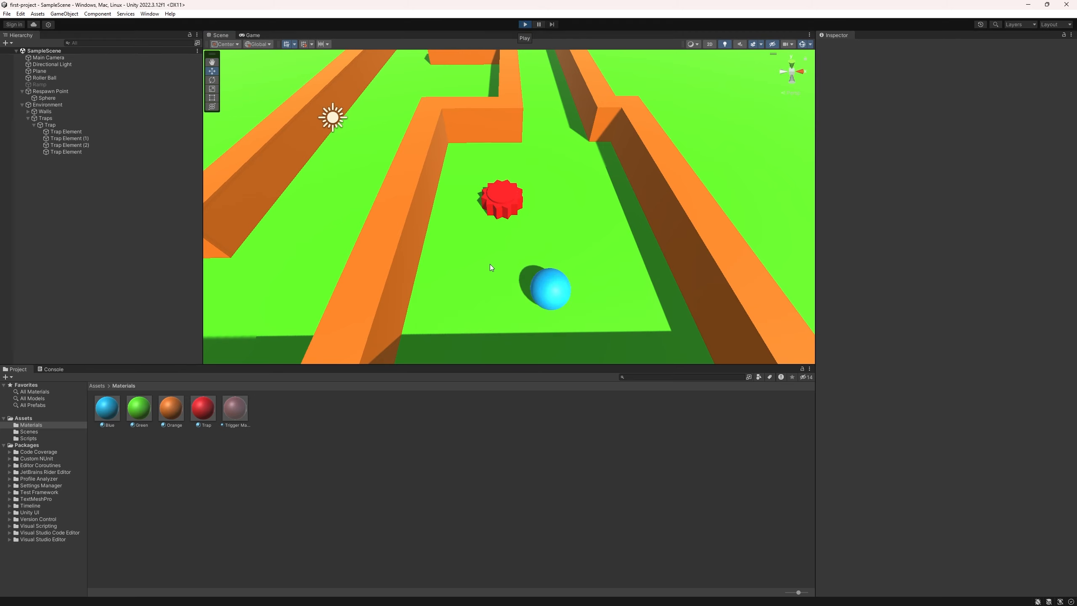
key(Up)
key(Left)
key(Up)
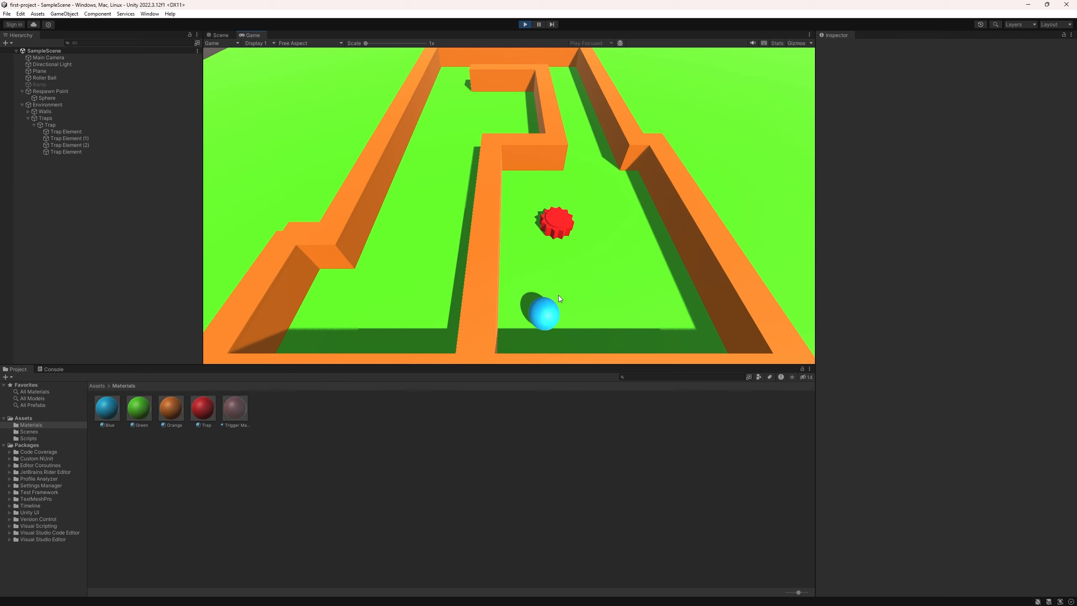
key(Up)
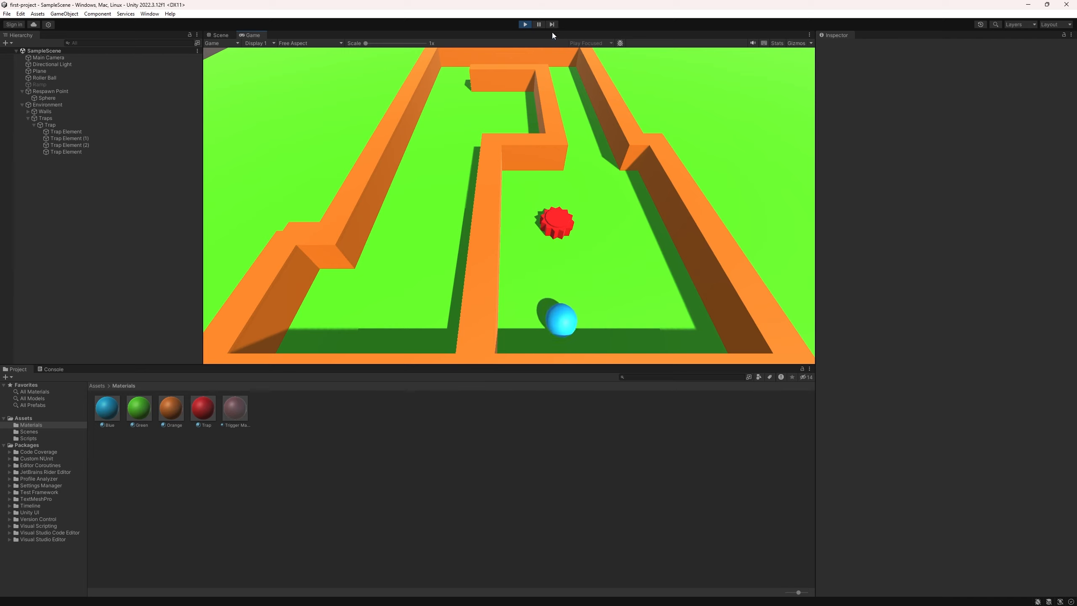
key(Up)
key(Up)
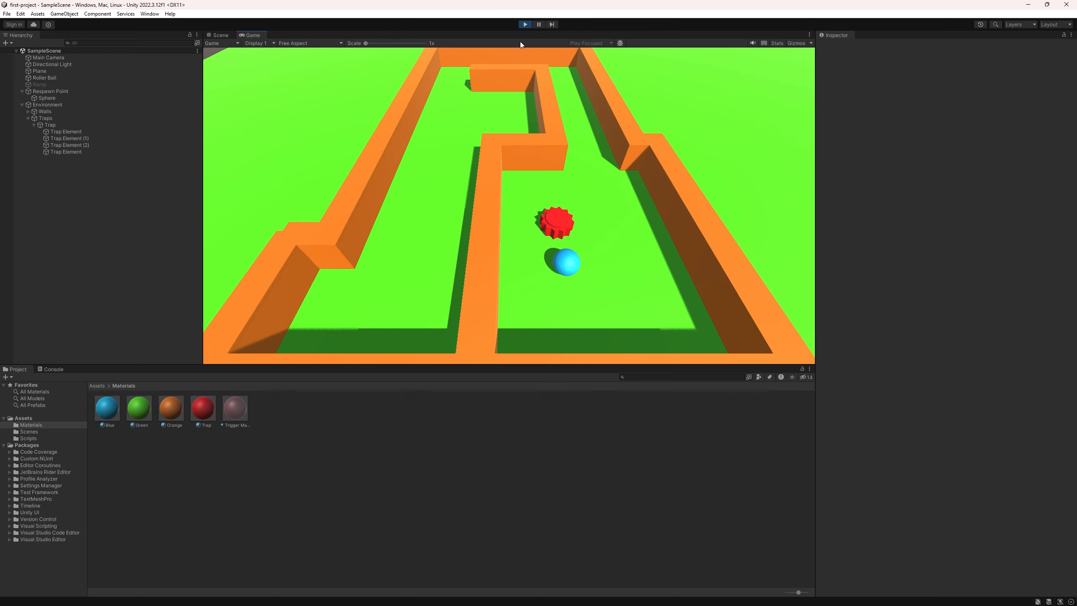
click(525, 24)
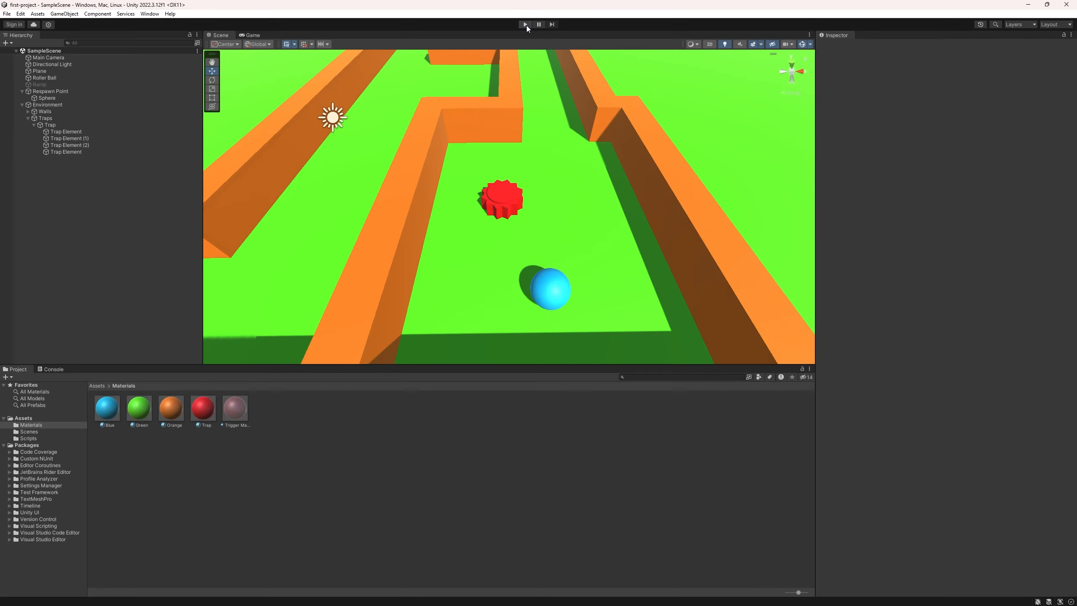
alt+drag(494, 163, 444, 136)
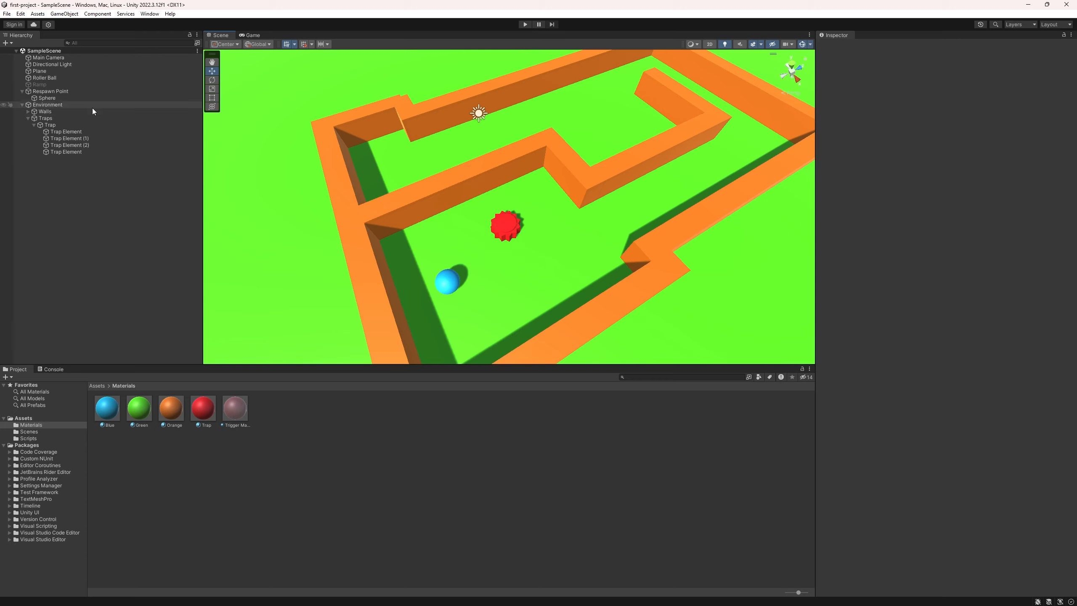
Create a folder named Prefabs in the project's Assets.
click(34, 124)
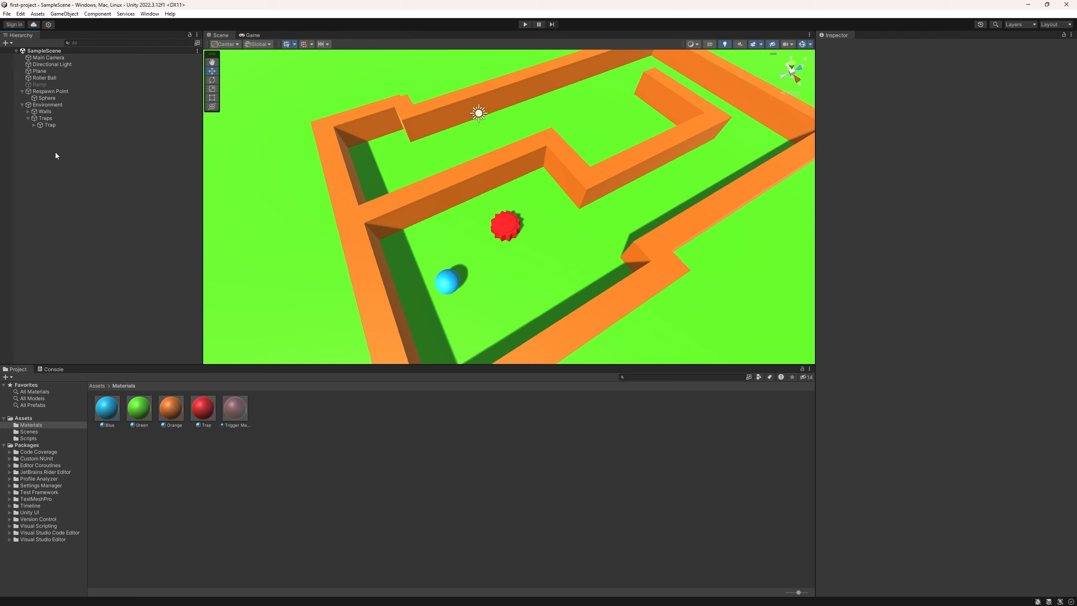
click(56, 124)
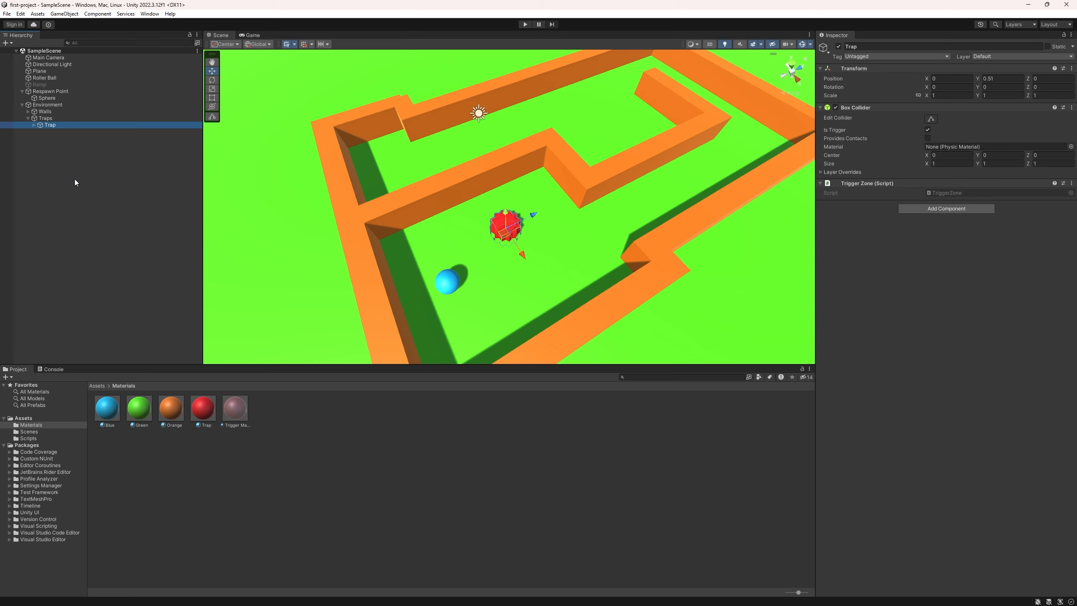
click(24, 418)
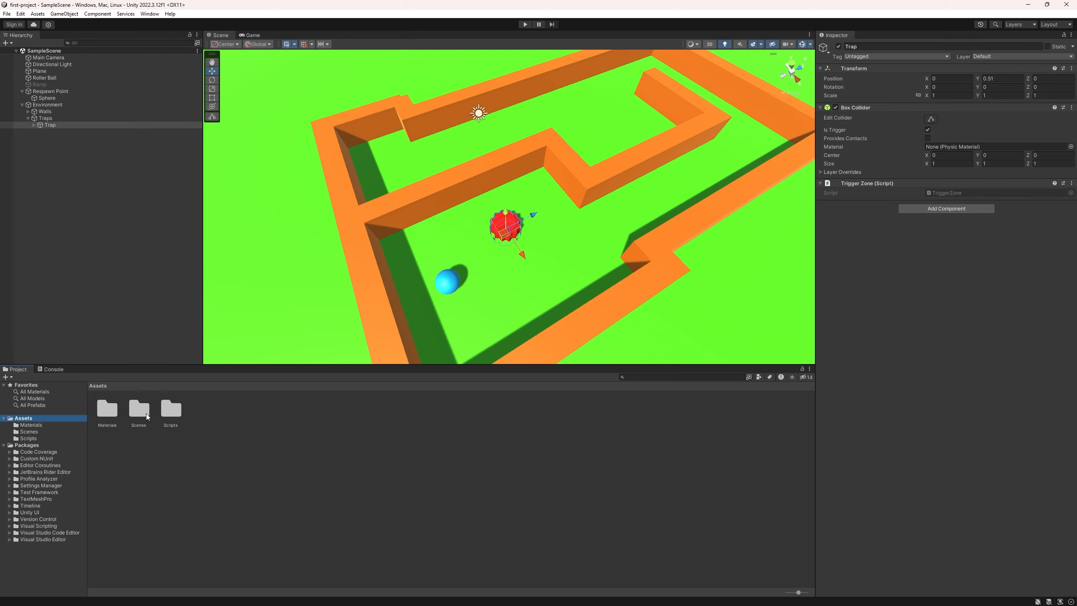
right_click(226, 420)
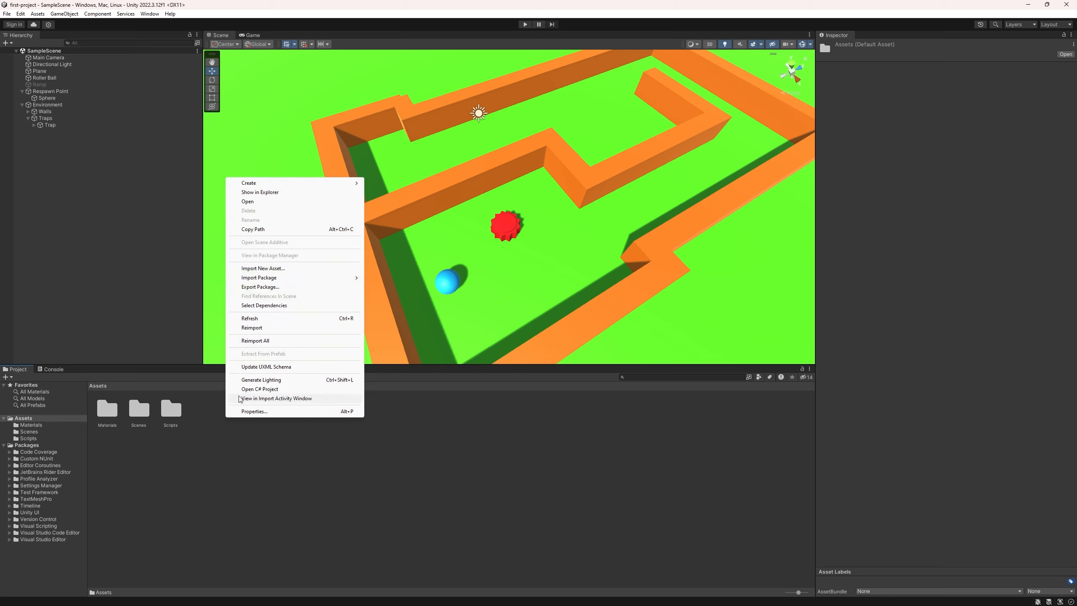
mouse_move(275, 183)
click(427, 186)
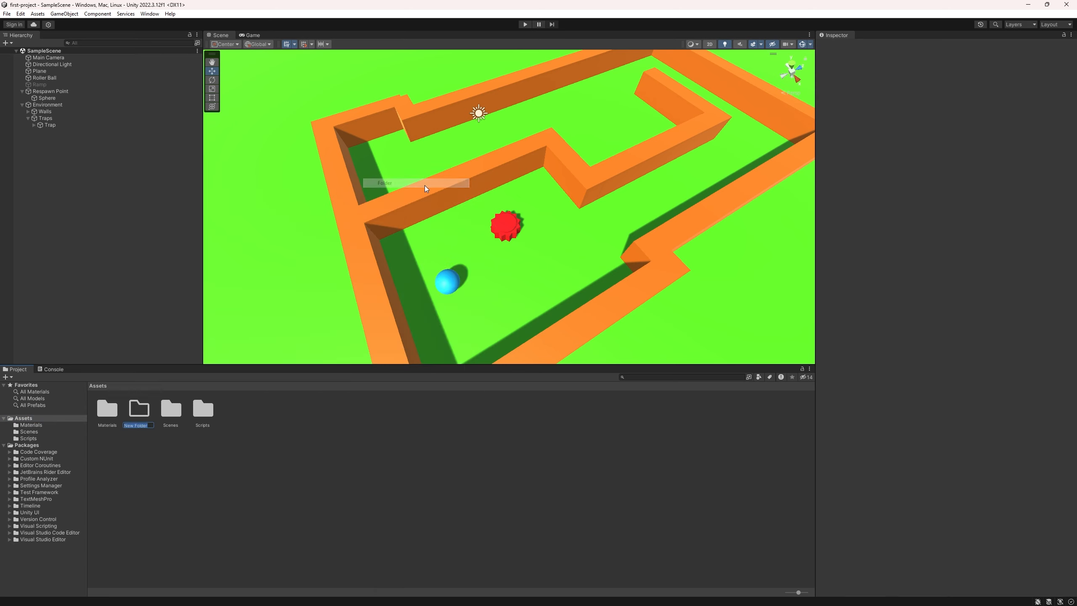
text(Prefabs)
key(Return)
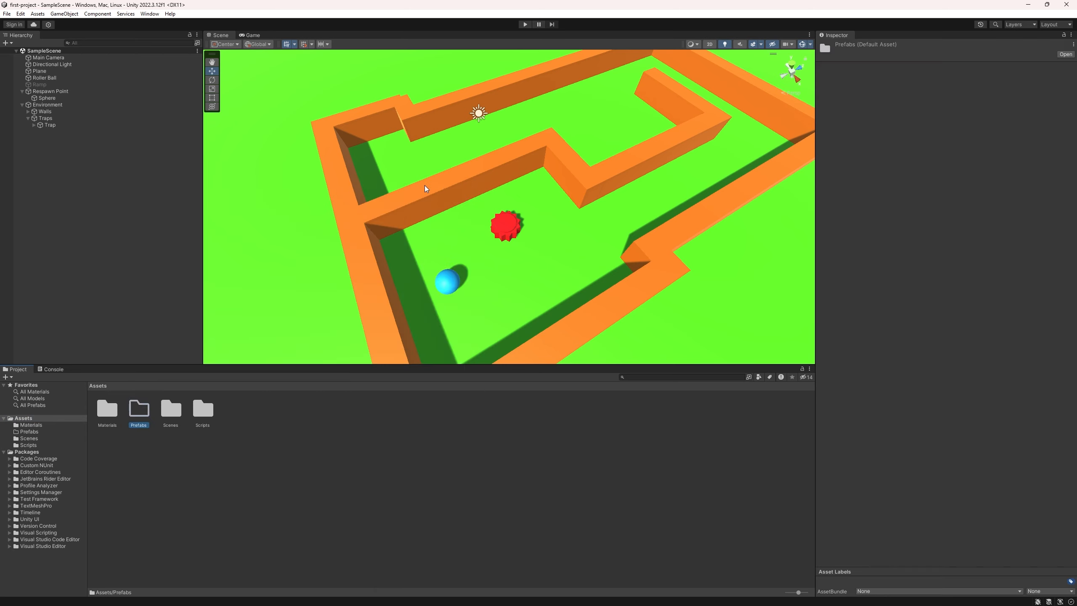
Save the Trap object from the scene as a prefab in the Prefabs folder and select the new asset.
click(48, 125)
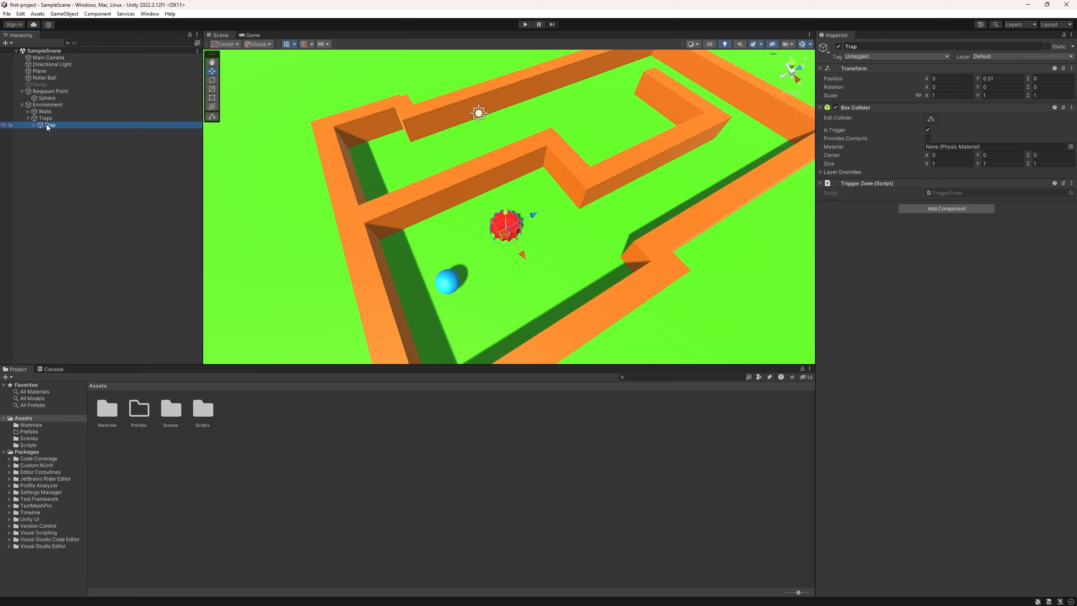
drag(153, 322, 141, 416)
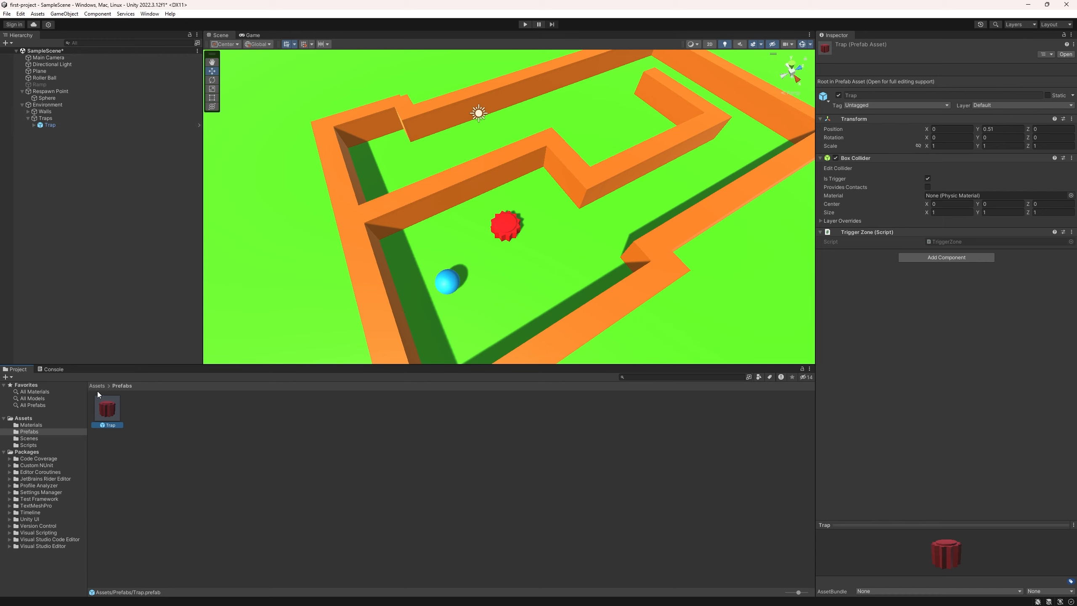
click(133, 418)
click(113, 411)
Duplicate the Trap in the scene and place the copy at the far end of the course, near the outer corner.
click(48, 125)
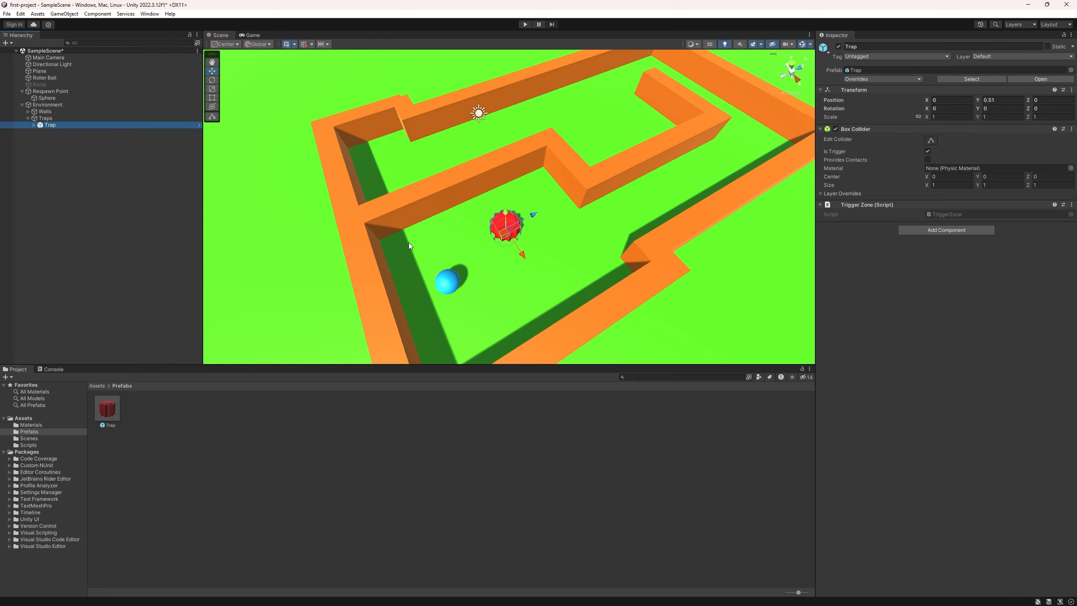
key(ctrl+d)
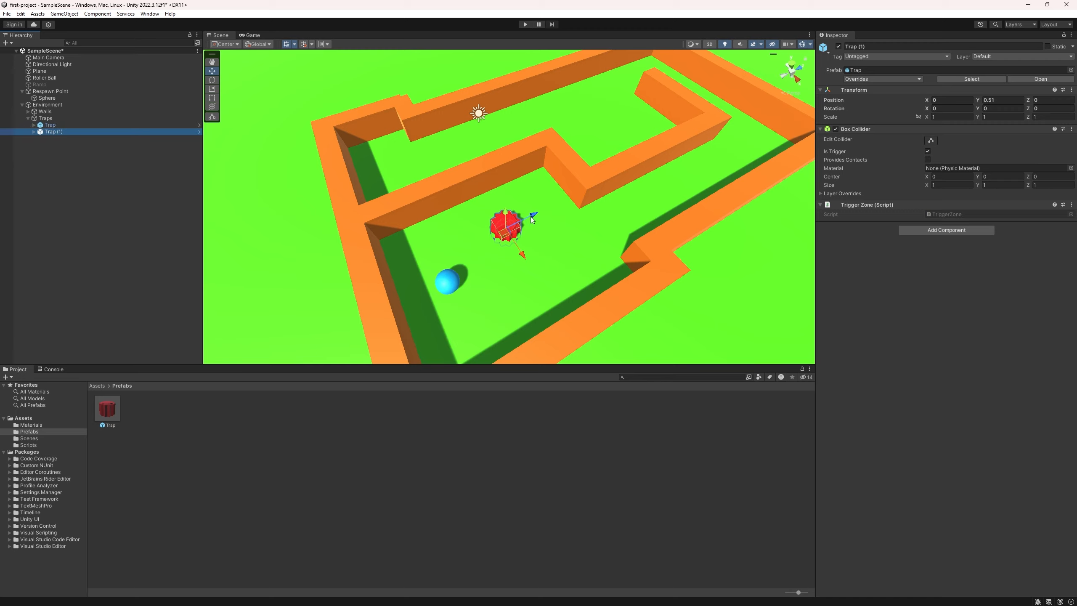
drag(534, 214, 760, 151)
right_drag(760, 151, 640, 187)
drag(664, 190, 659, 272)
mouse_move(657, 274)
right_down()
mouse_move(733, 257)
mouse_move(648, 256)
right_up()
Duplicate the far-corner trap, move the copy across the inner wall to about X -4.75, Z 10.38, and save the scene.
key(ctrl+d)
drag(617, 256, 434, 184)
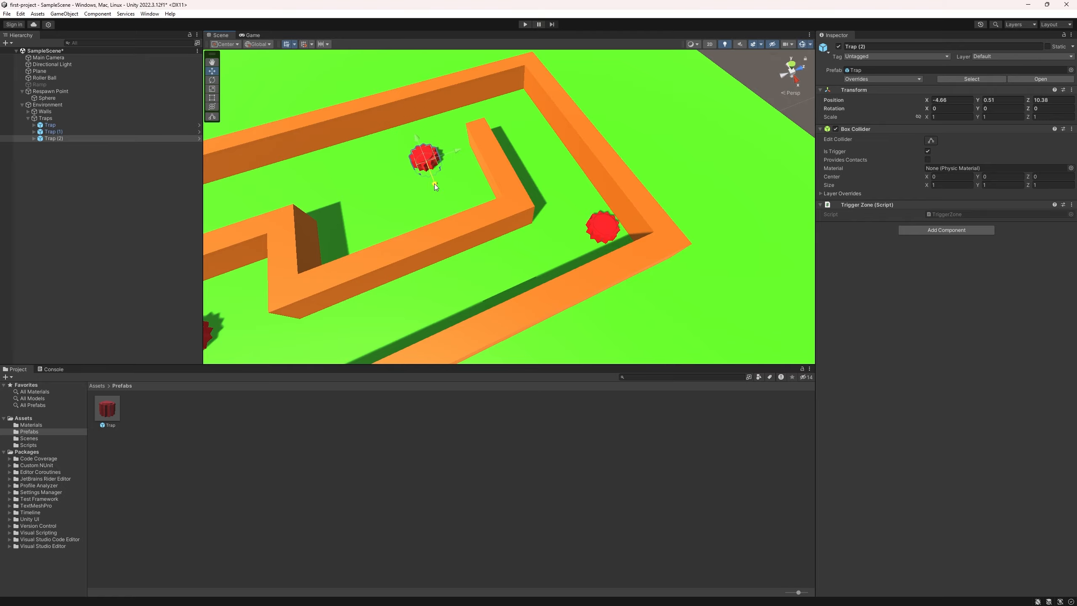
right_drag(434, 184, 424, 297)
key(ctrl+s)
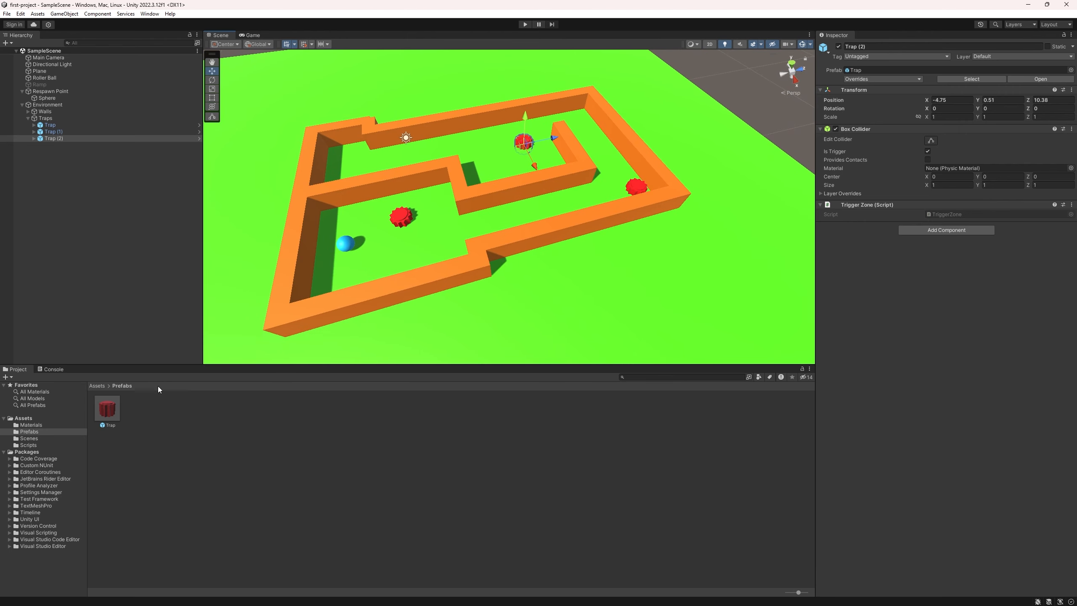
Open the Trap prefab, apply the Blue material to its central cylinder, and return to the scene to inspect the traps.
click(107, 408)
double_click(108, 409)
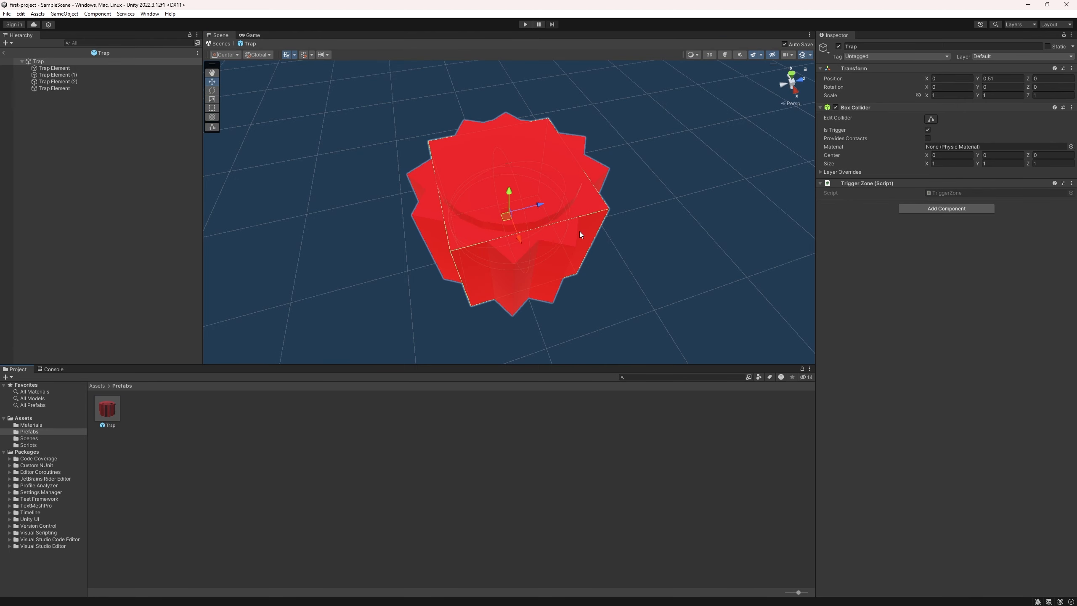
right_drag(580, 235, 530, 238)
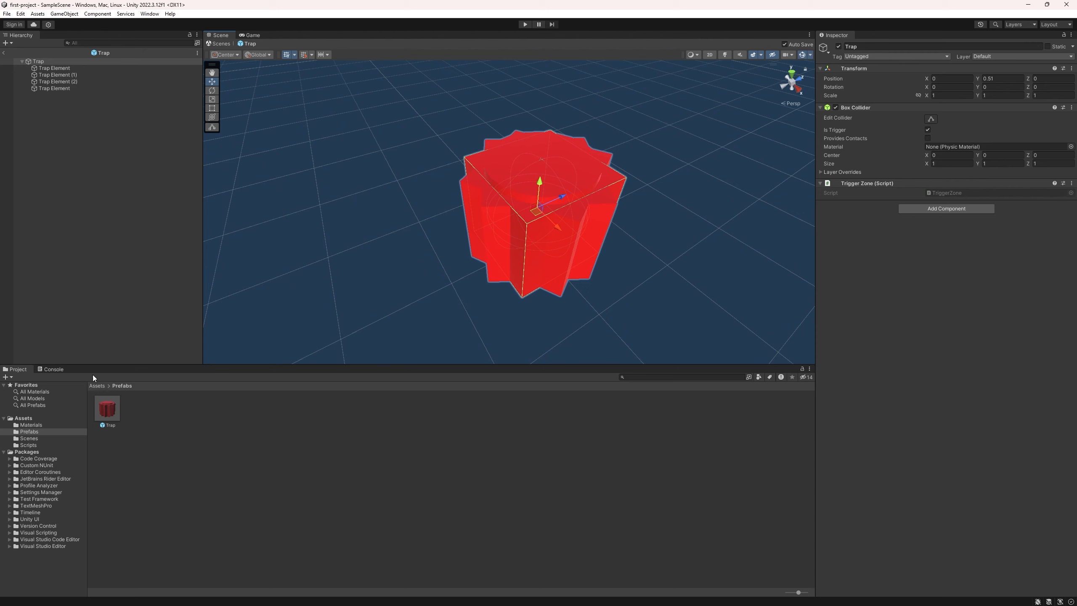
click(97, 385)
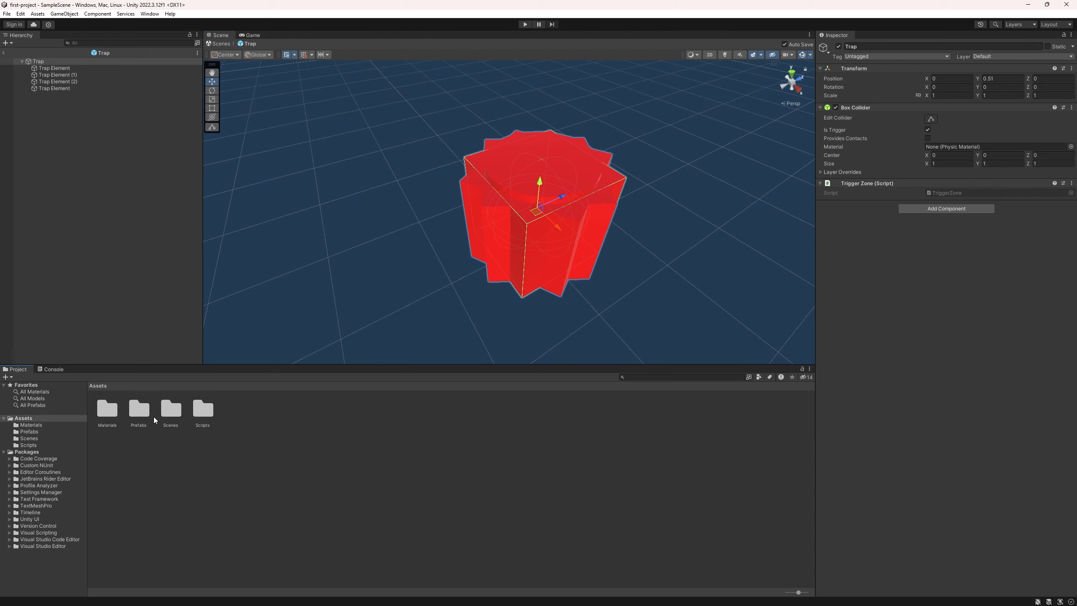
double_click(112, 409)
drag(108, 407, 532, 186)
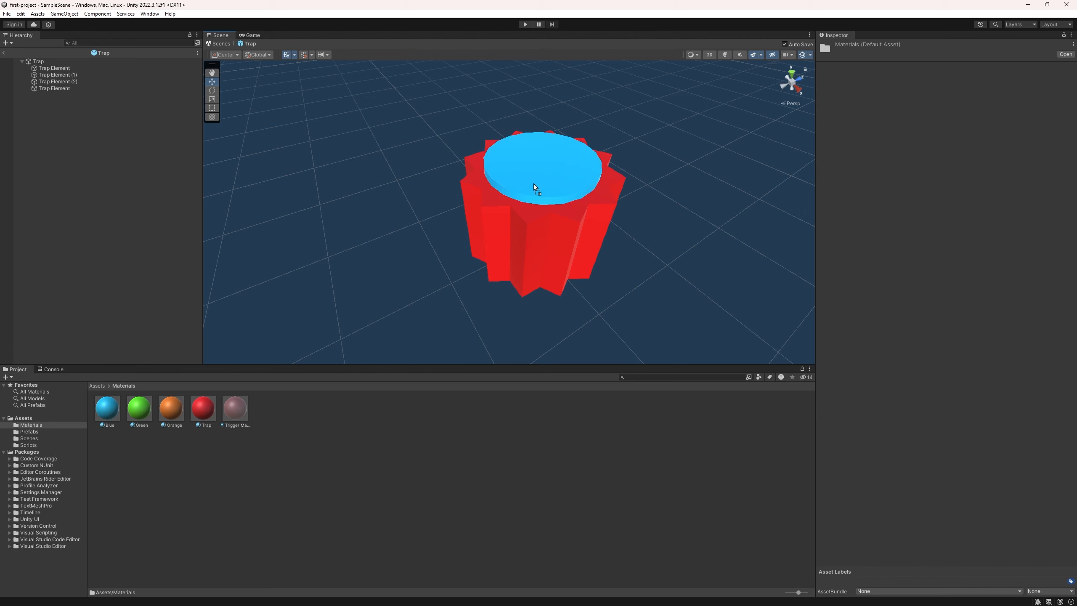
right_drag(507, 198, 531, 181)
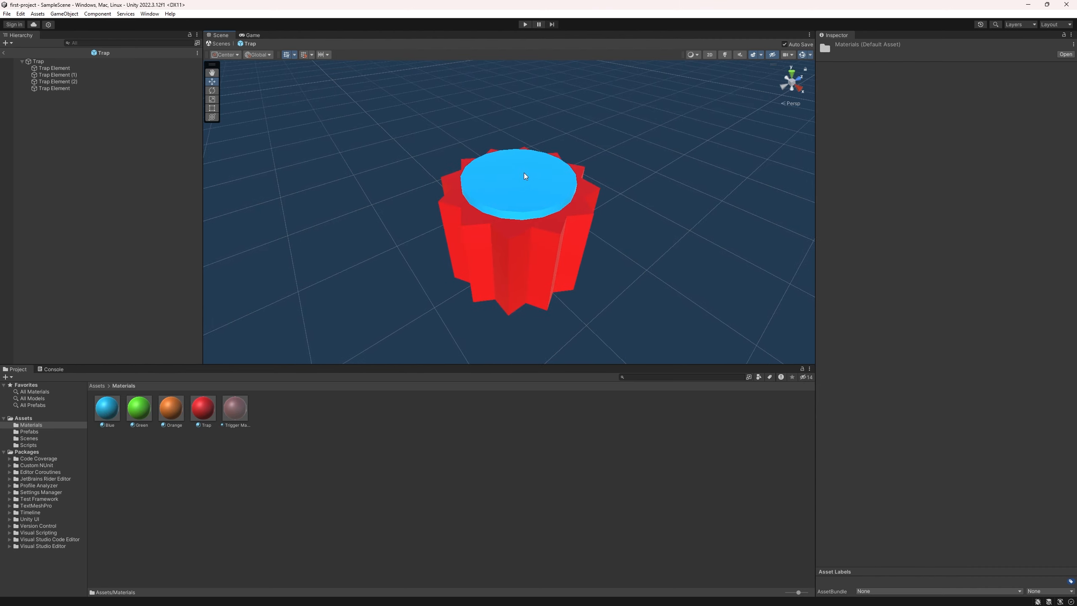
click(4, 55)
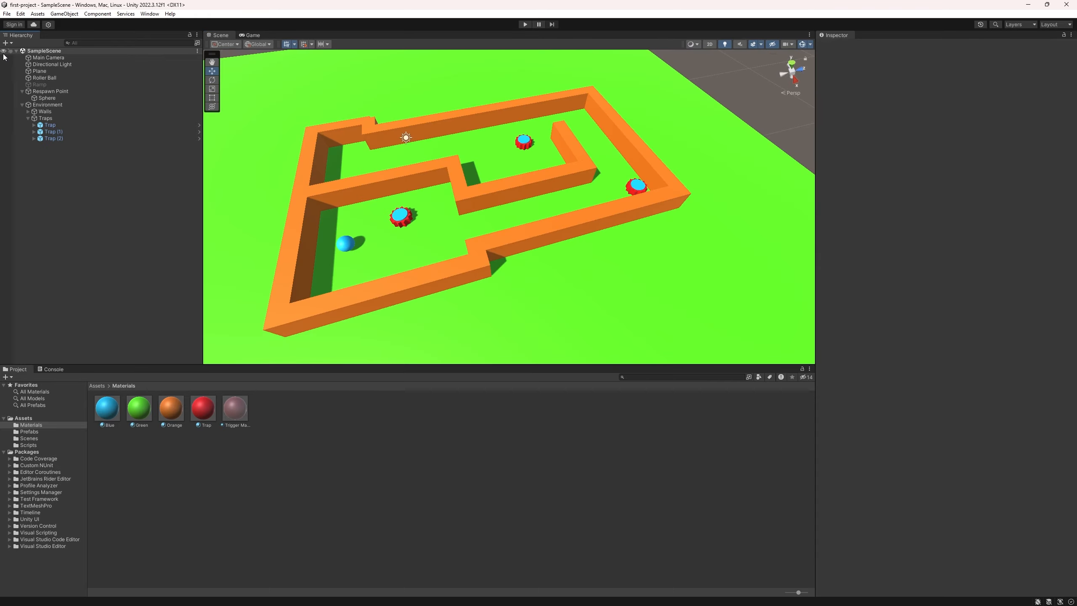
right_drag(369, 169, 539, 107)
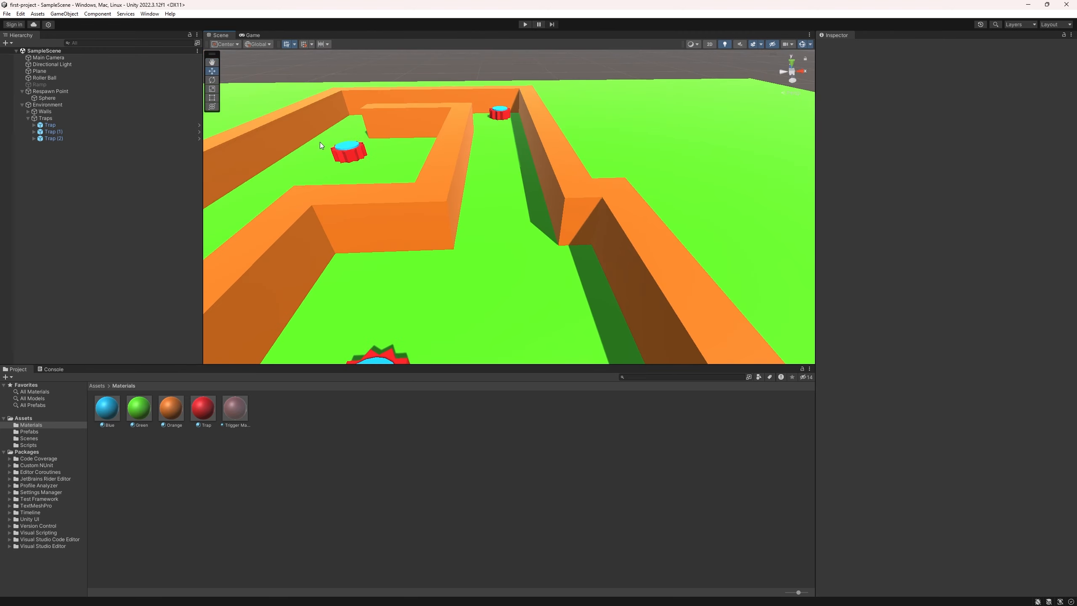
scroll(325, 142, up, 3)
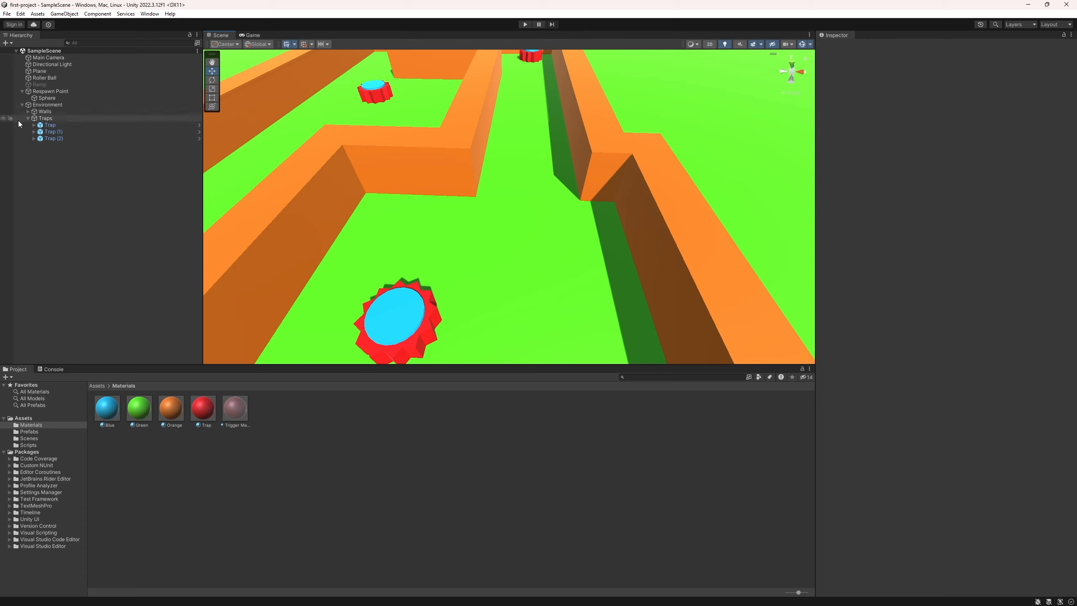
Reopen the Trap prefab, apply the red Trap material to its central cylinder again, and return to the scene.
click(25, 432)
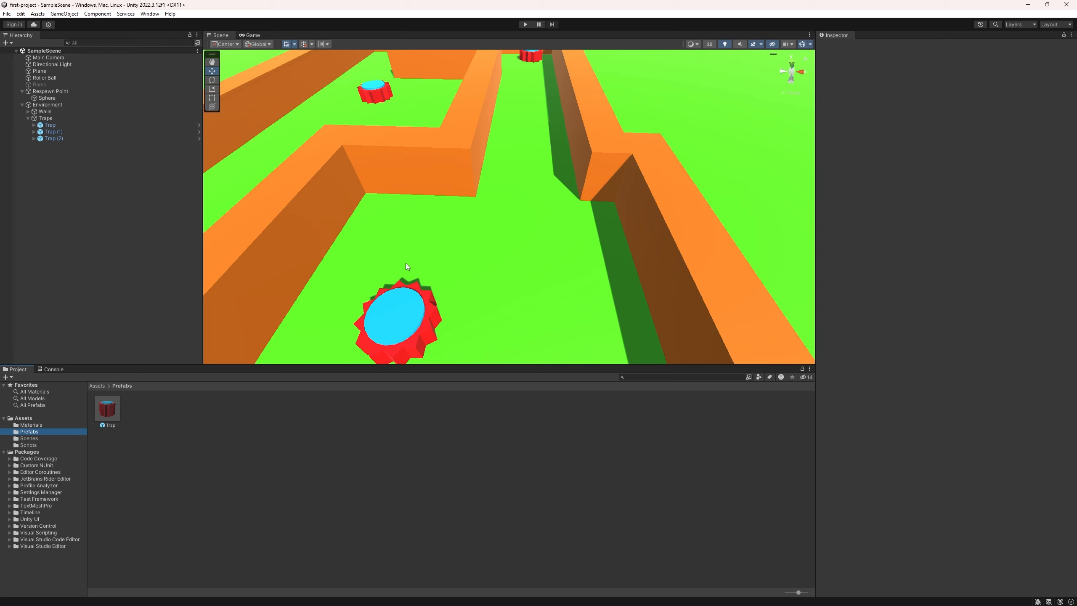
double_click(108, 409)
click(530, 171)
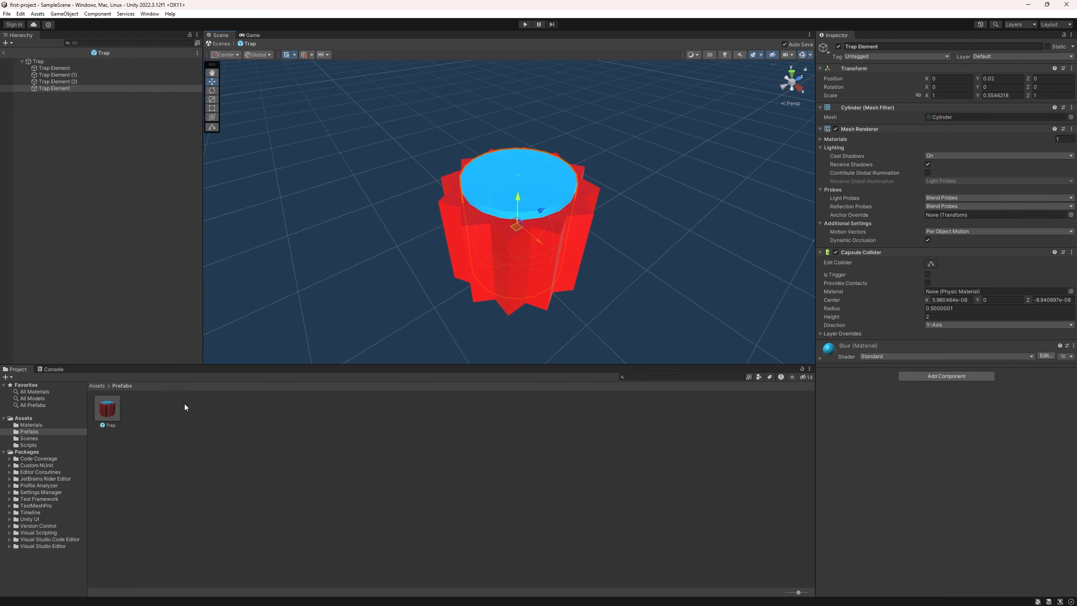
click(30, 424)
drag(203, 408, 516, 168)
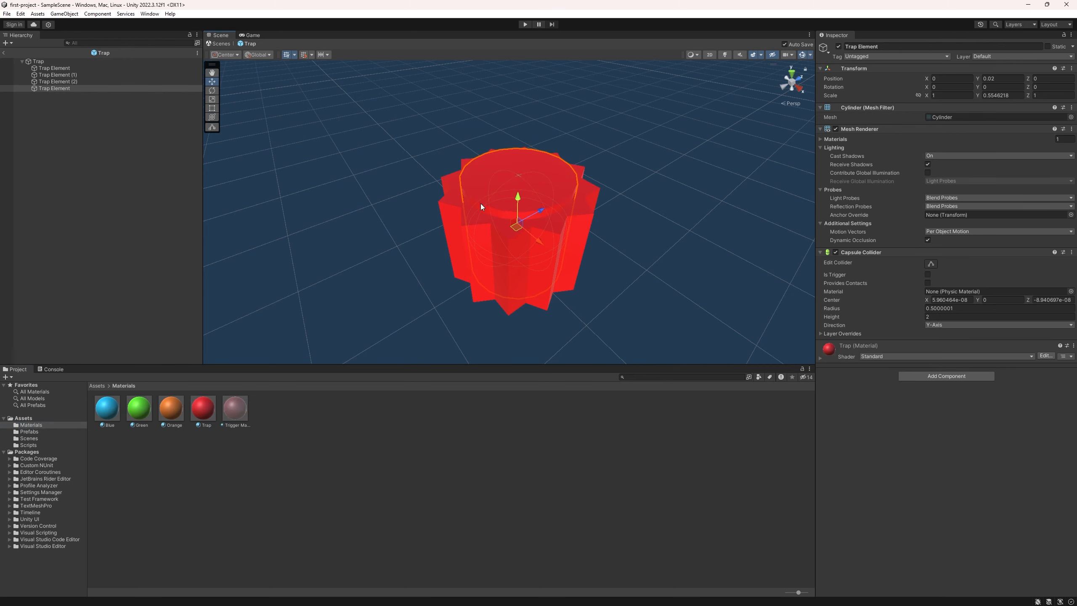
click(4, 53)
right_drag(488, 161, 495, 170)
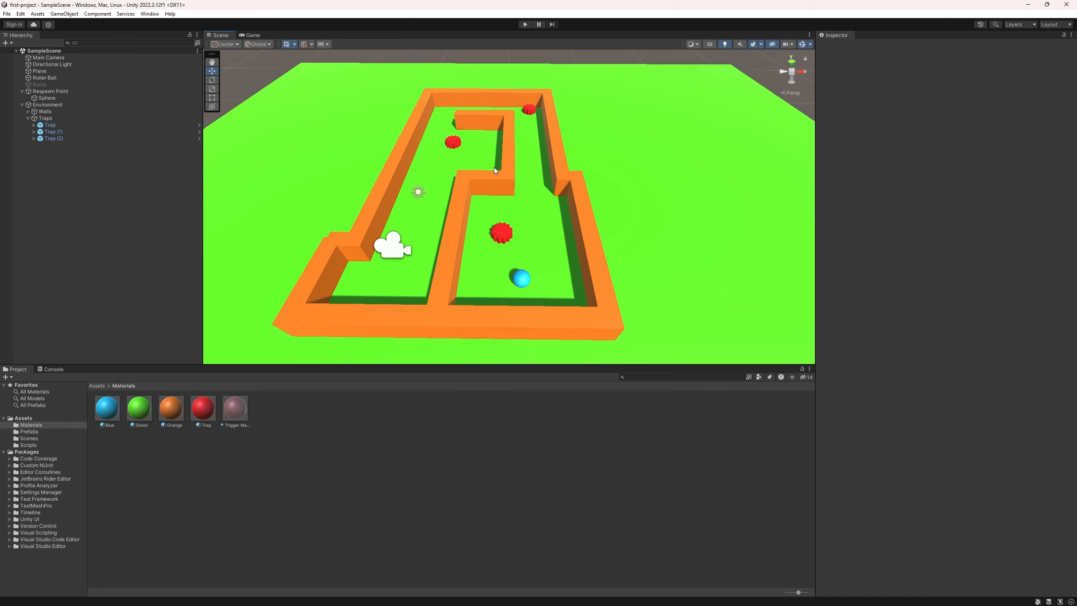
Duplicate Trap (2), place a copy beside the outer wall at about X -7.2, Z 0.29, and delete the surplus copy.
alt+drag(493, 170, 445, 183)
scroll(487, 191, up, 5)
click(527, 154)
alt+drag(528, 156, 442, 168)
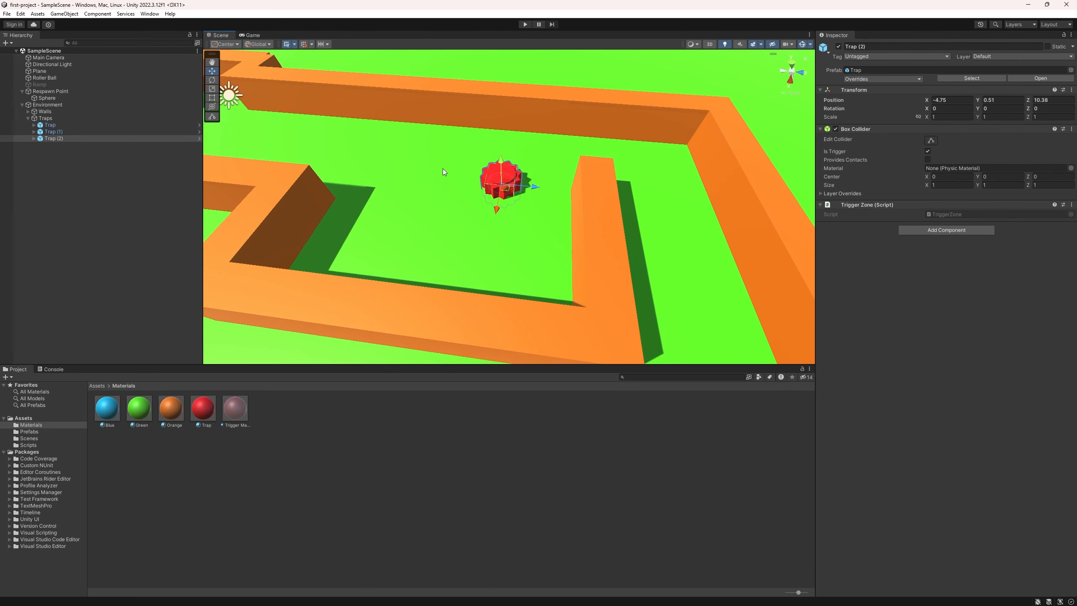
key(ctrl+d)
drag(535, 186, 581, 210)
key(ctrl+d)
key(Delete)
Duplicate the trap beside the outer wall and move the copy to about X -4.2, against the inner dividing wall.
click(407, 295)
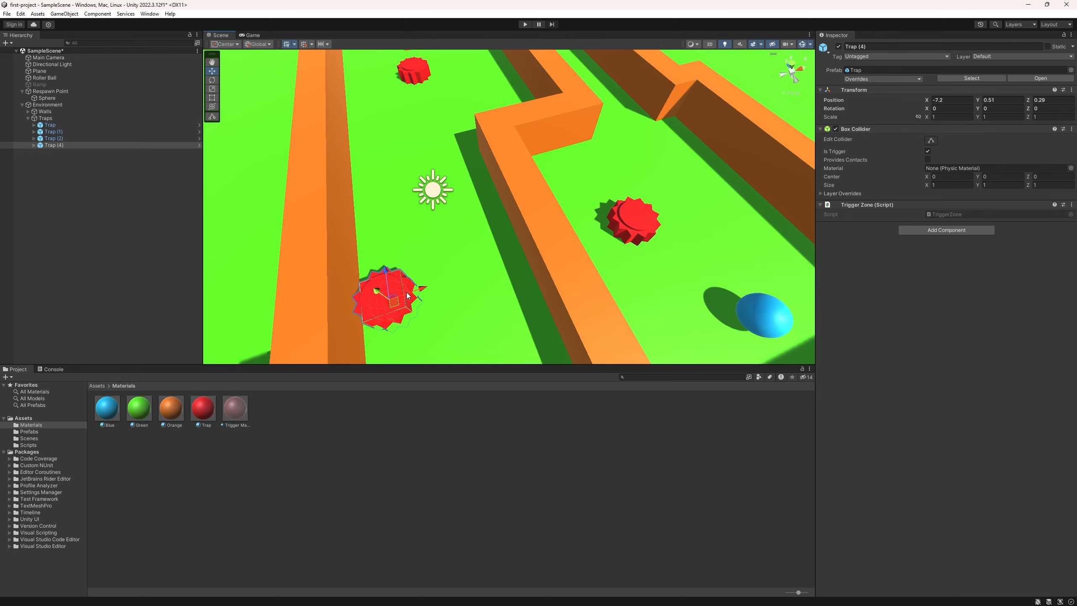
key(ctrl+d)
drag(423, 290, 568, 220)
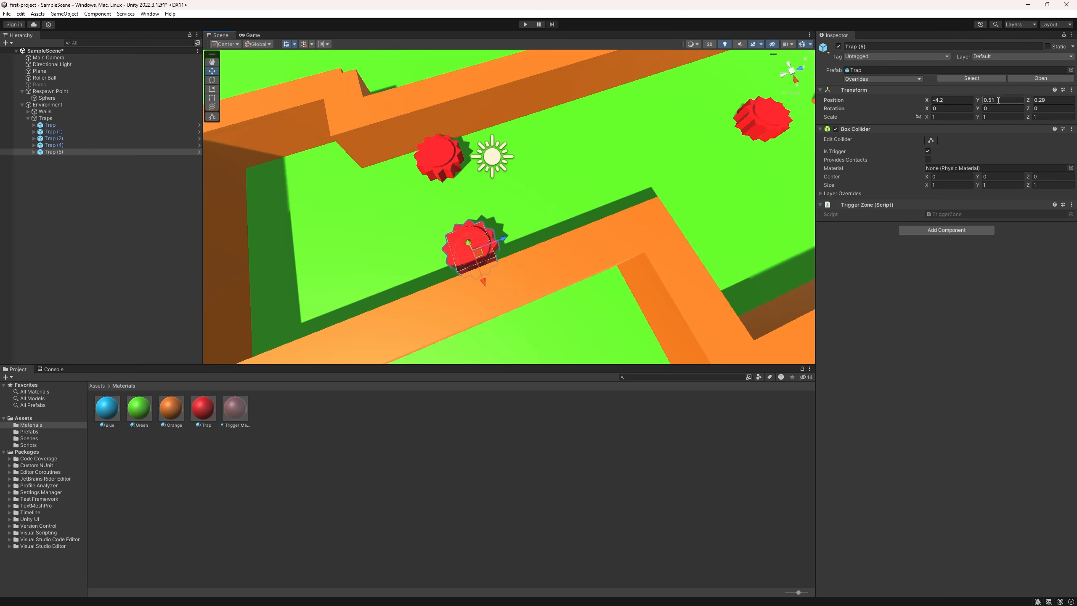
Move the roller ball between the two neighbouring traps to check that it fits the gap, and undo the ball's moves.
alt+drag(423, 214, 593, 232)
click(566, 302)
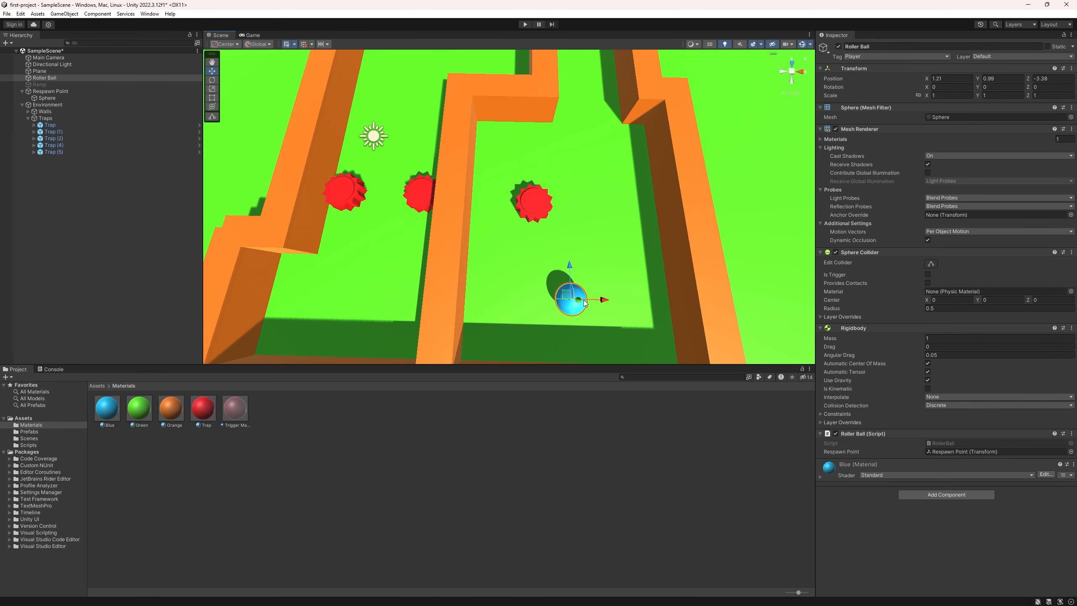
drag(593, 302, 394, 297)
drag(368, 261, 427, 168)
scroll(393, 177, up, 5)
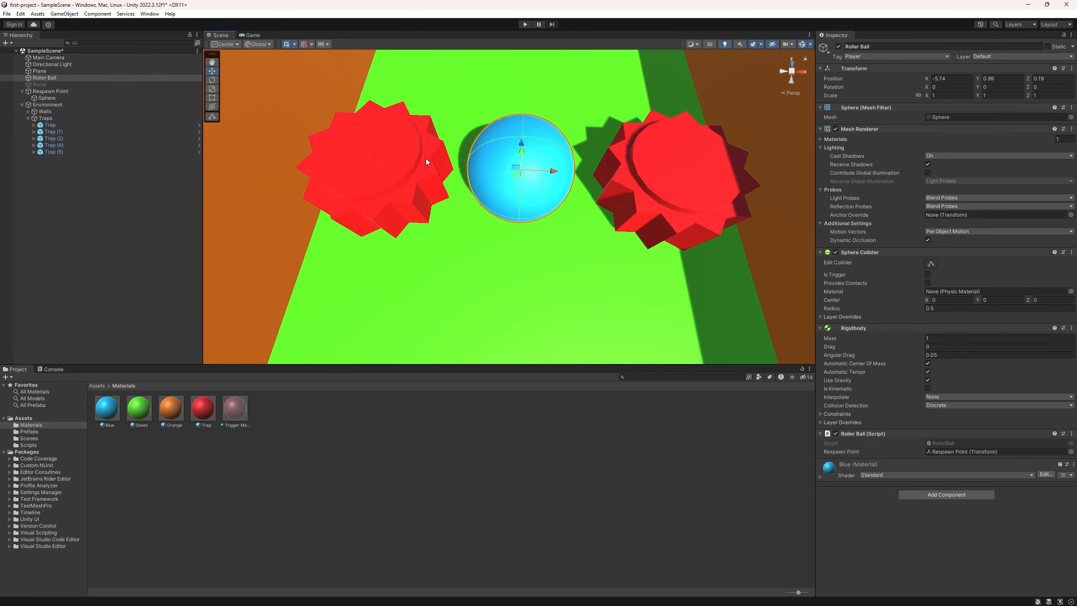
scroll(426, 168, down, 4)
scroll(470, 182, down, 5)
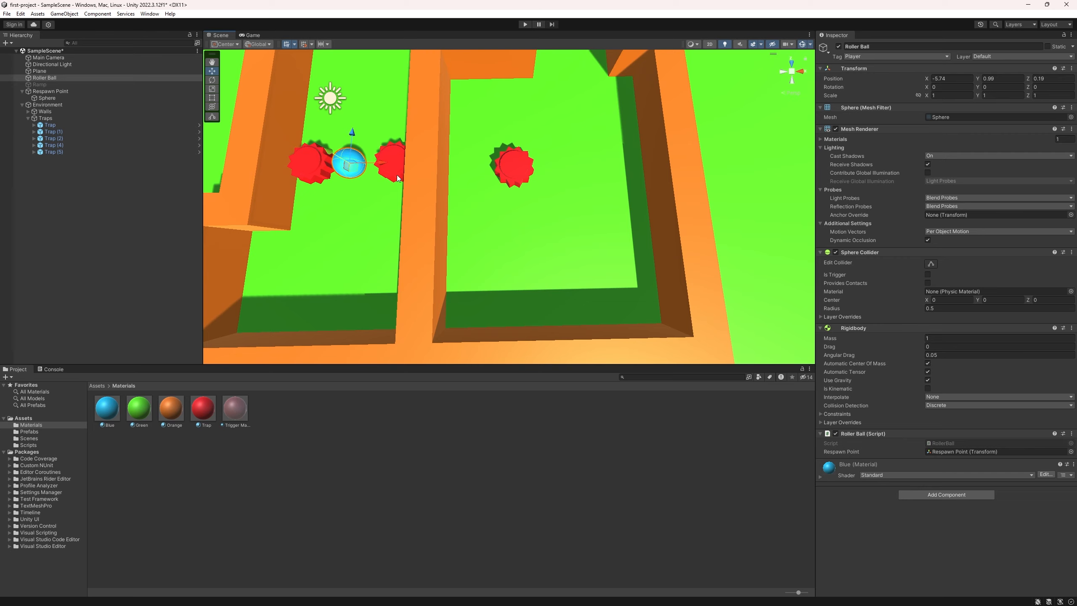
key(ctrl+z)
key(ctrl+z)
Clear the selection and save the scene.
right_drag(528, 259, 533, 231)
click(492, 127)
key(ctrl+s)
scroll(533, 230, down, 5)
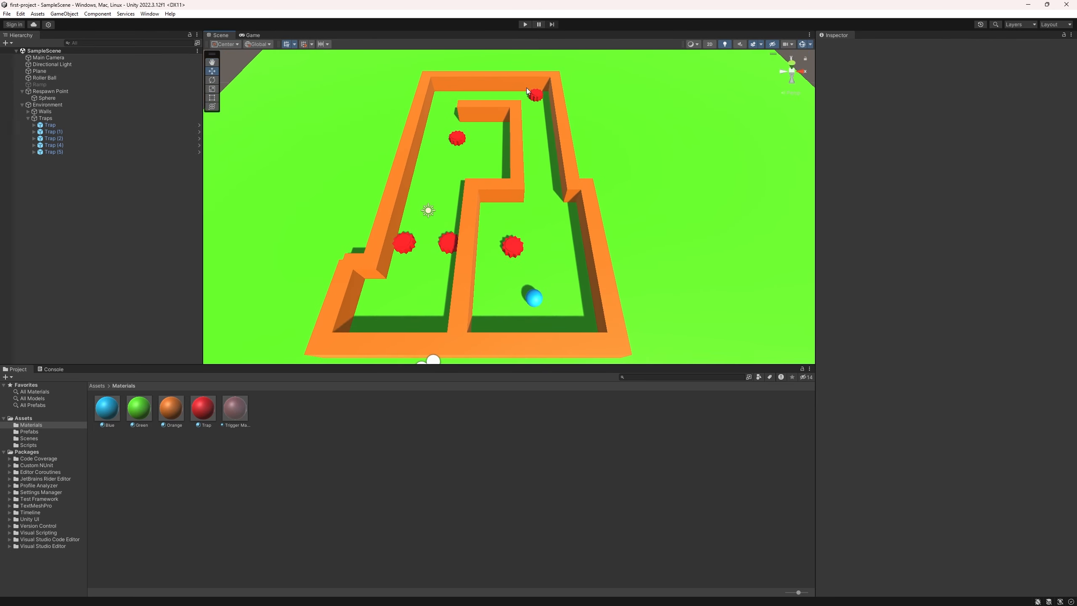
Play-test the course by rolling the ball around the walls and through the gap between the paired traps, and stop the game.
click(525, 24)
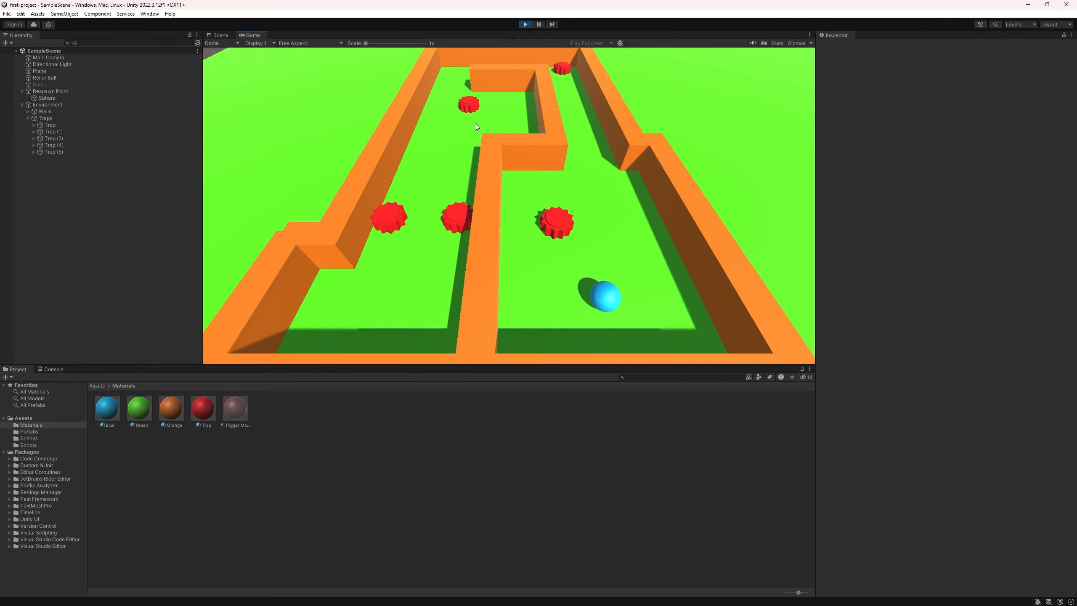
click(574, 191)
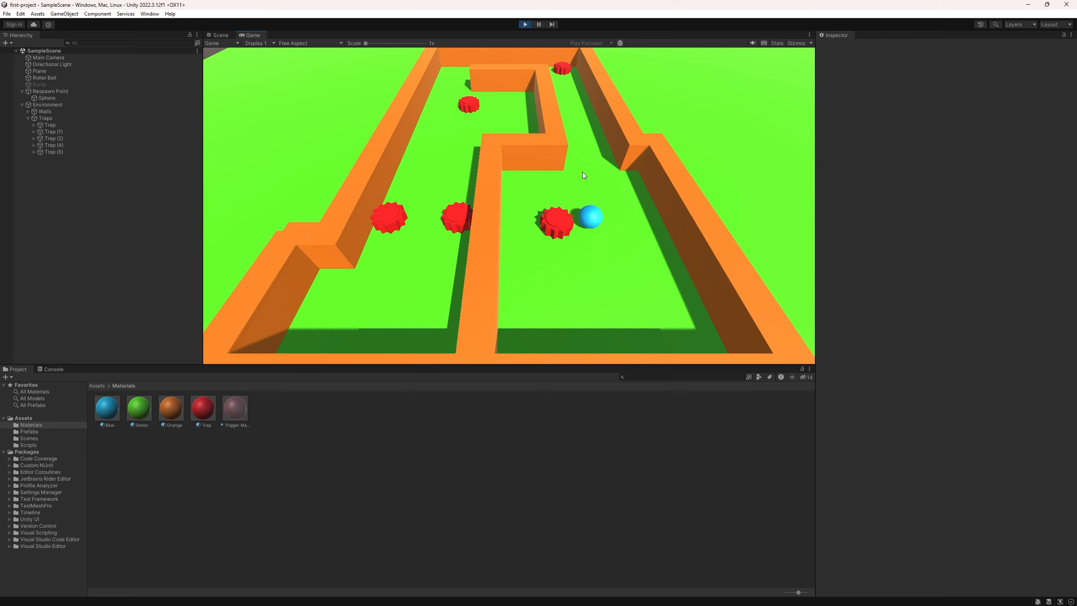
key(Up)
key(Left)
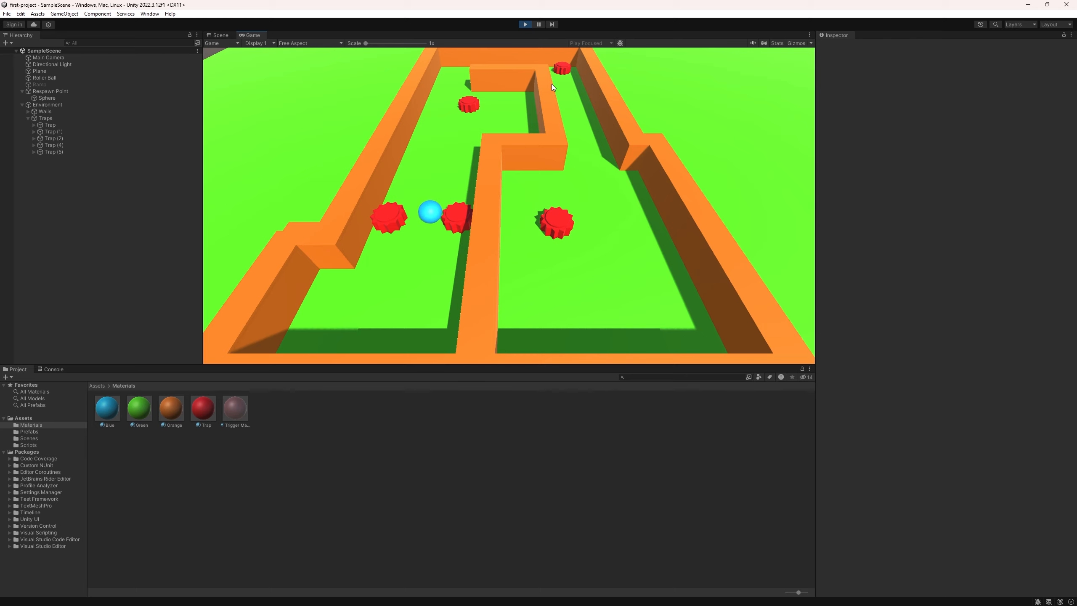
key(s)
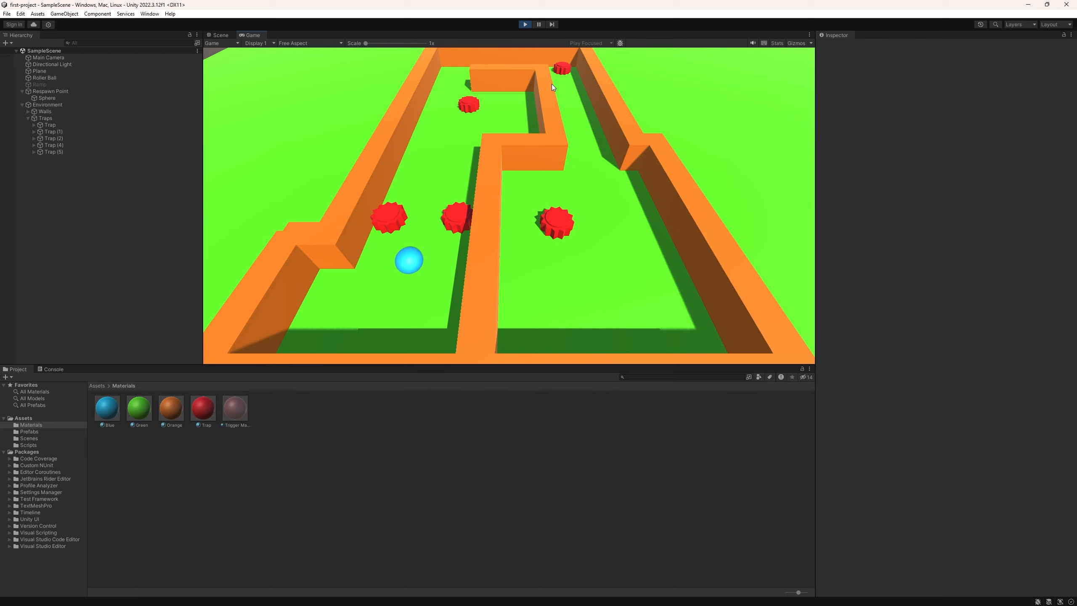
key(a)
key(w)
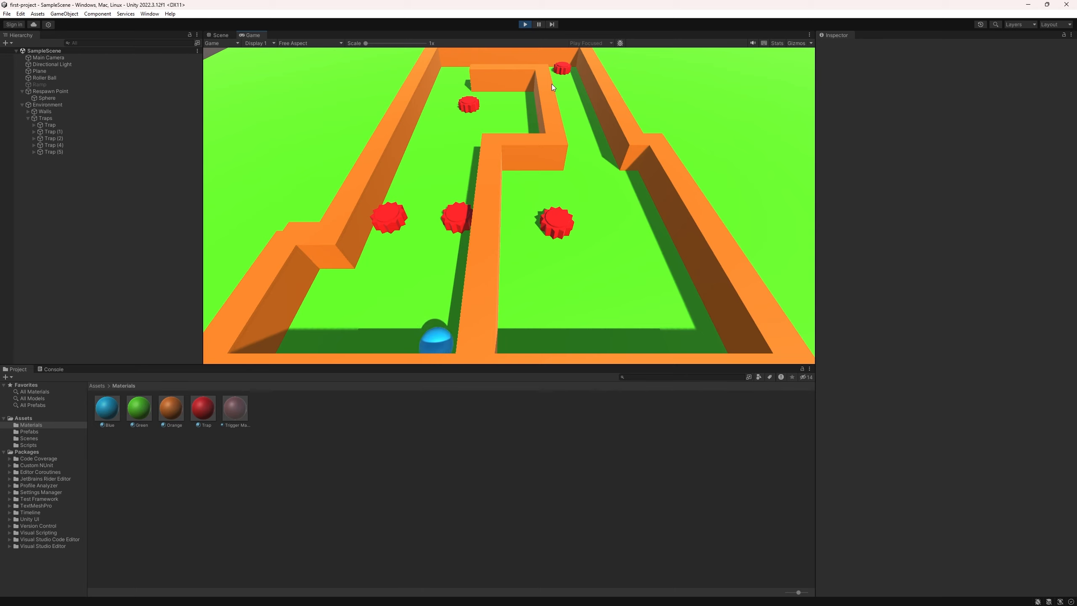
key(w)
key(a)
key(s)
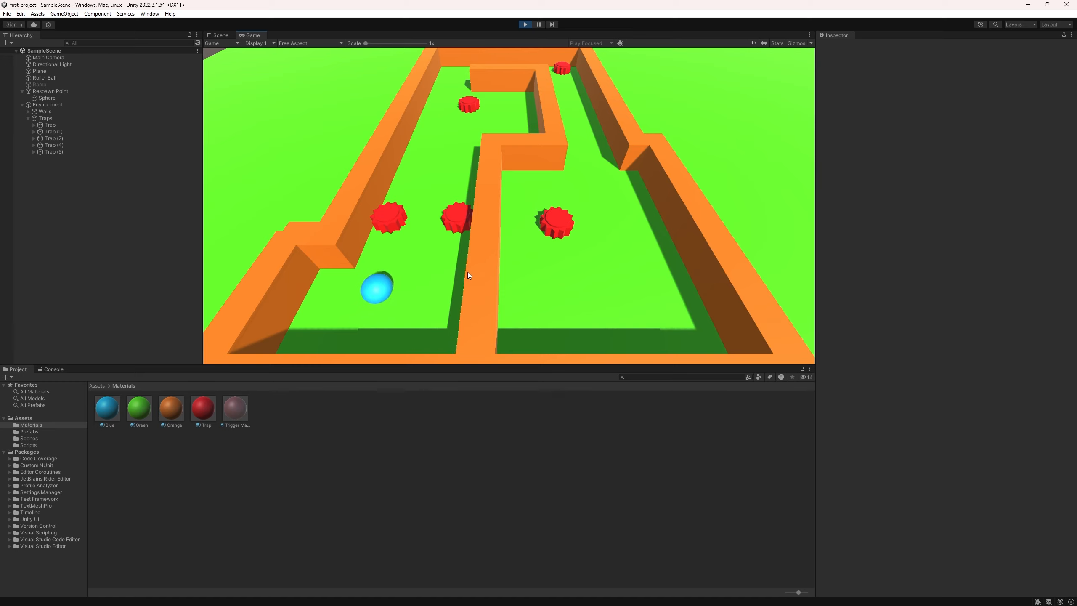
key(d)
key(w)
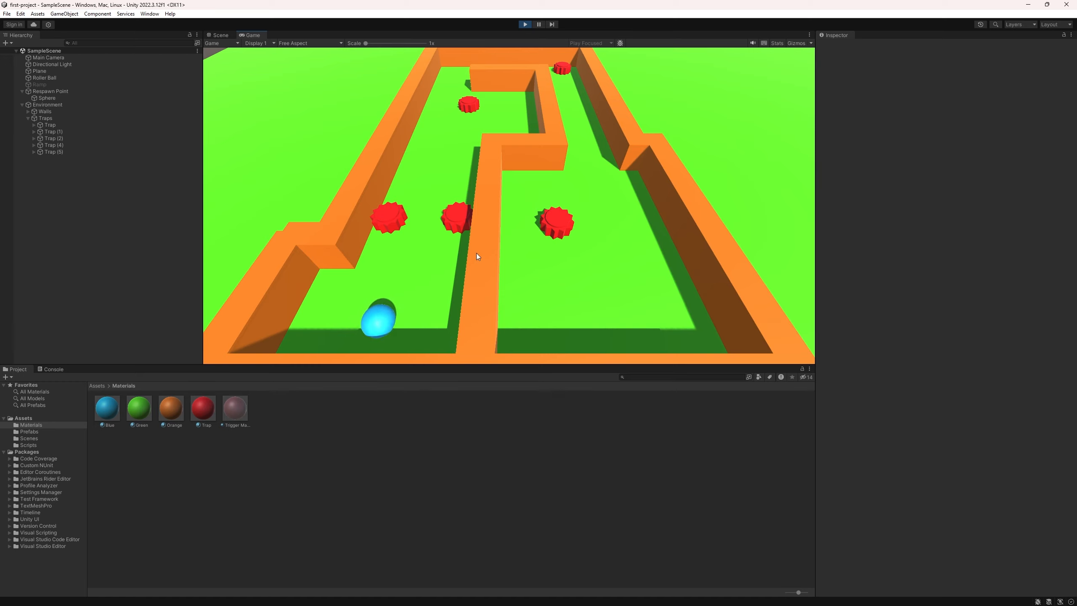
click(525, 24)
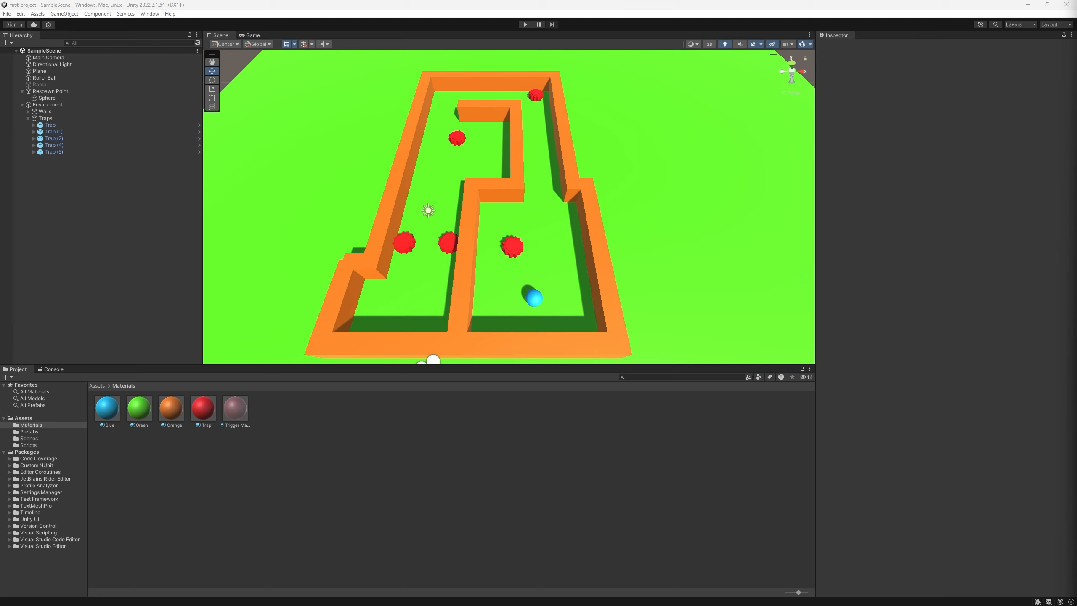
Try making the Main Camera a child of the Roller Ball, and select the ball in the scene.
alt+drag(730, 266, 511, 237)
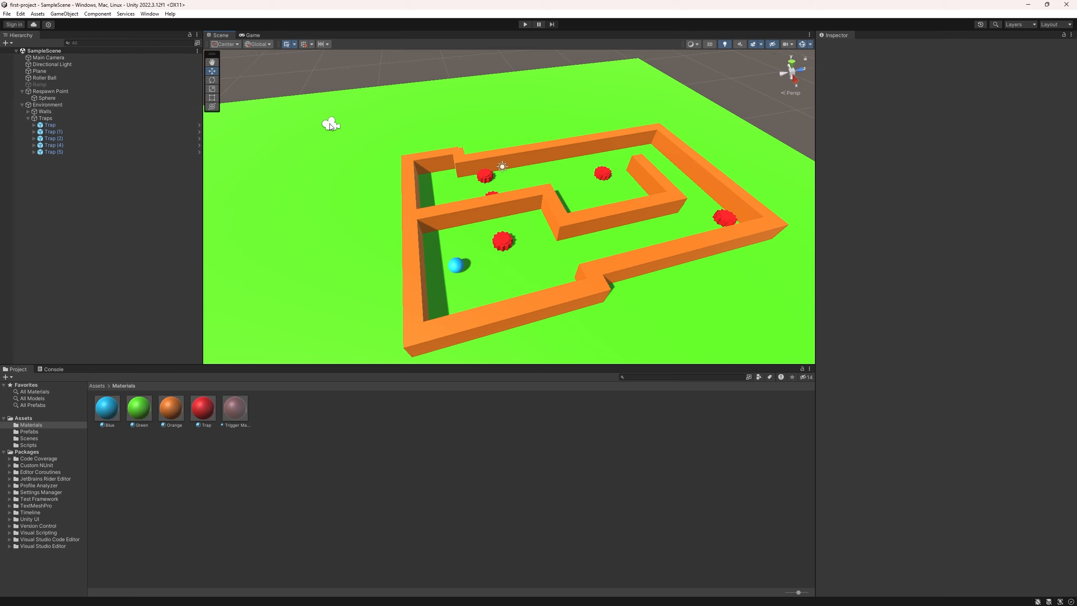
click(457, 266)
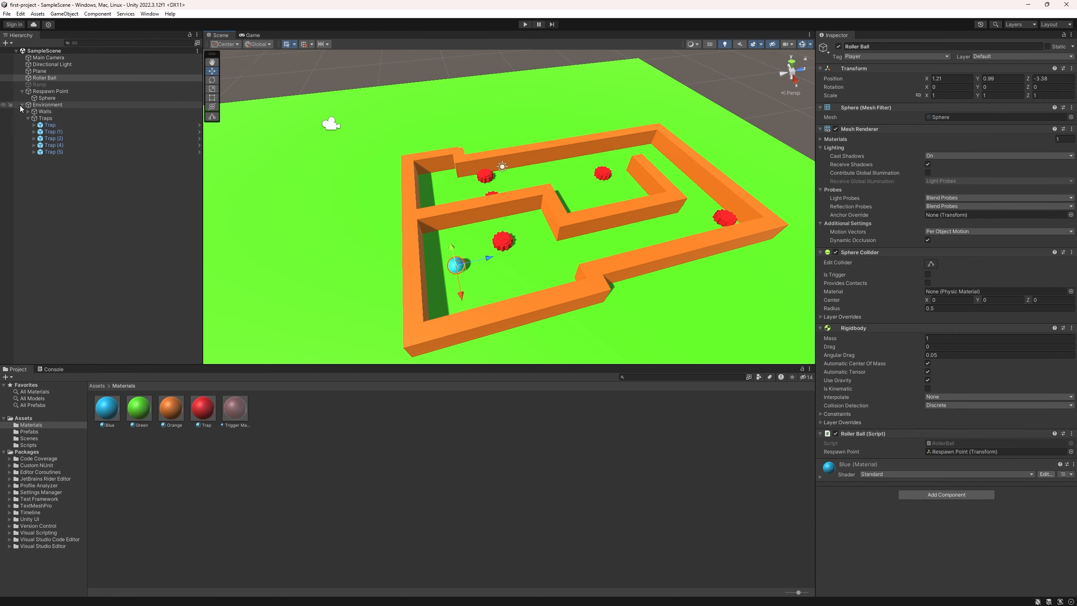
click(41, 59)
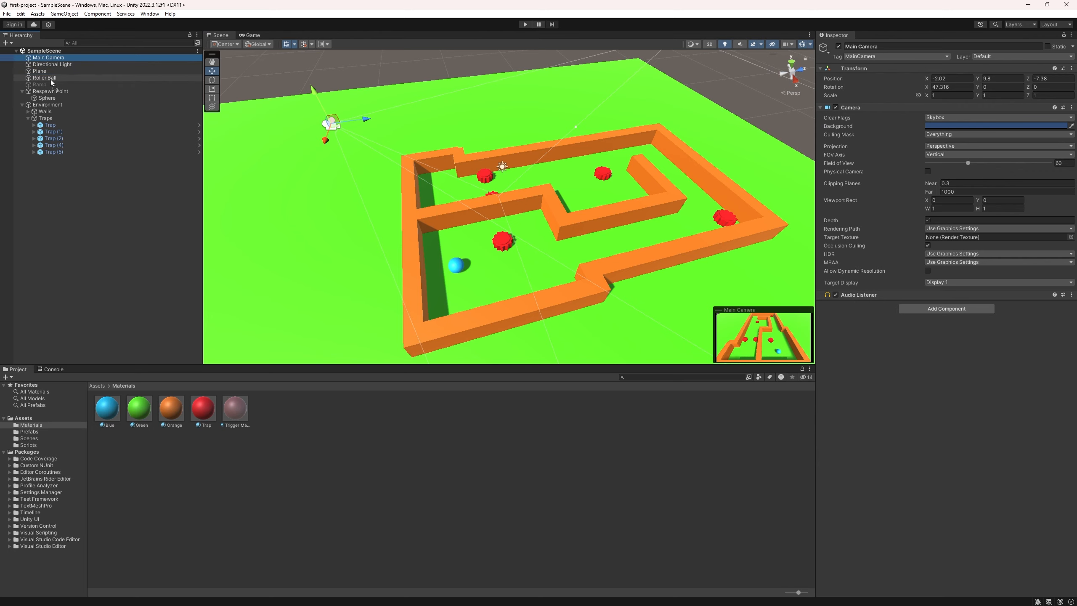
drag(45, 80, 45, 78)
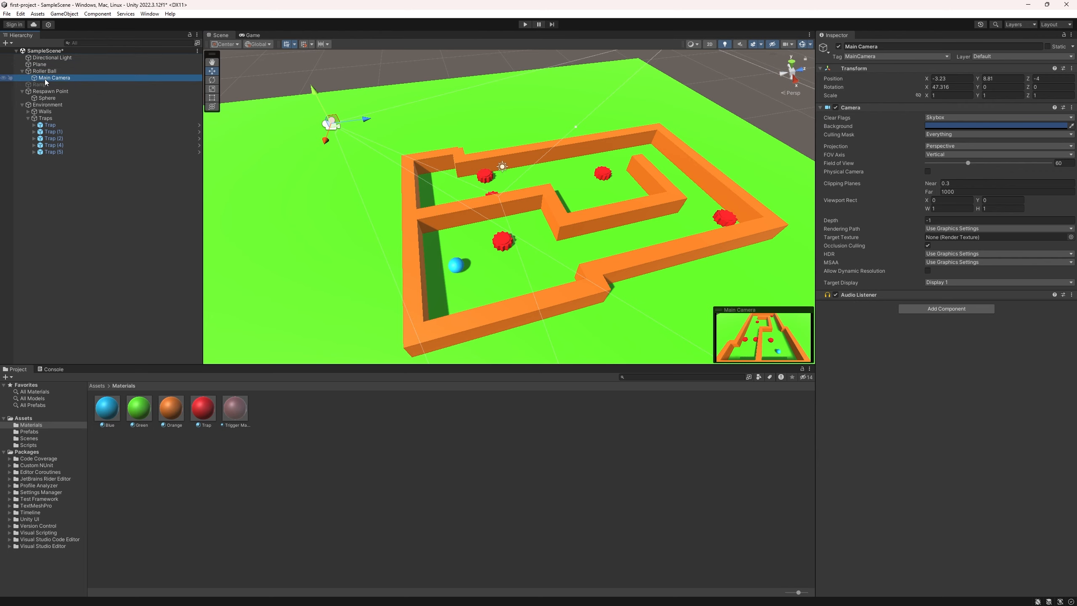
alt+drag(450, 271, 469, 267)
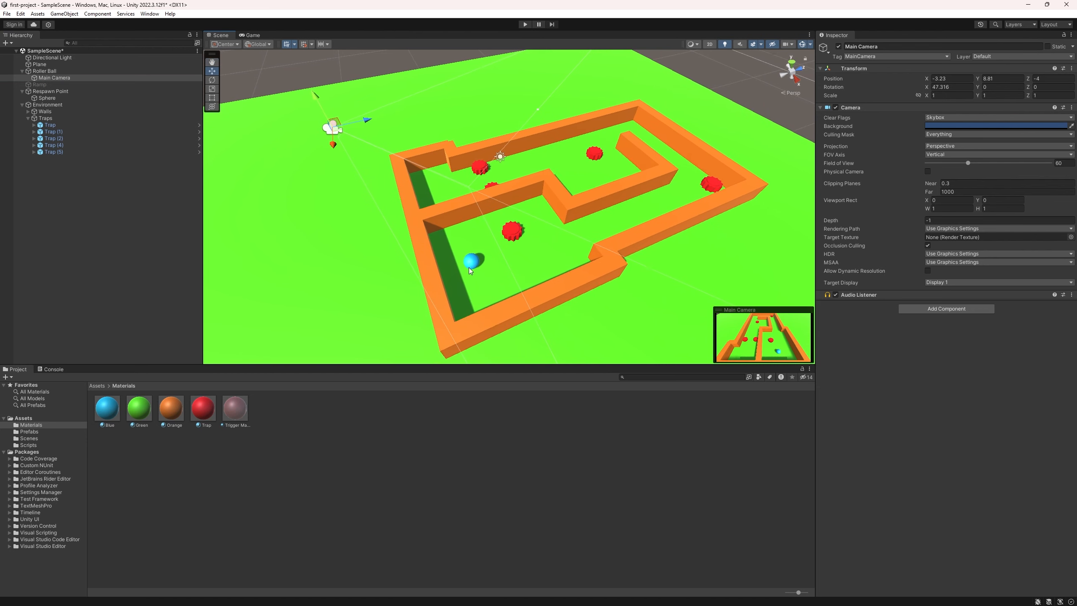
click(471, 264)
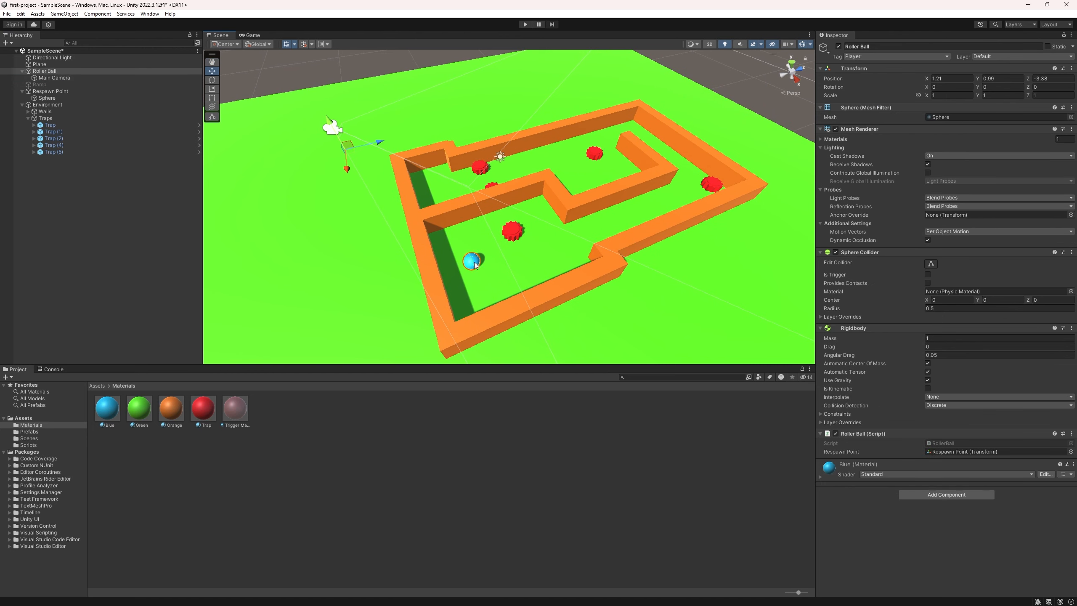
Play-test the ball with the camera attached, inspect the rolling camera in the Scene view, and stop the game.
click(219, 50)
click(232, 64)
key(ctrl+p)
key(w)
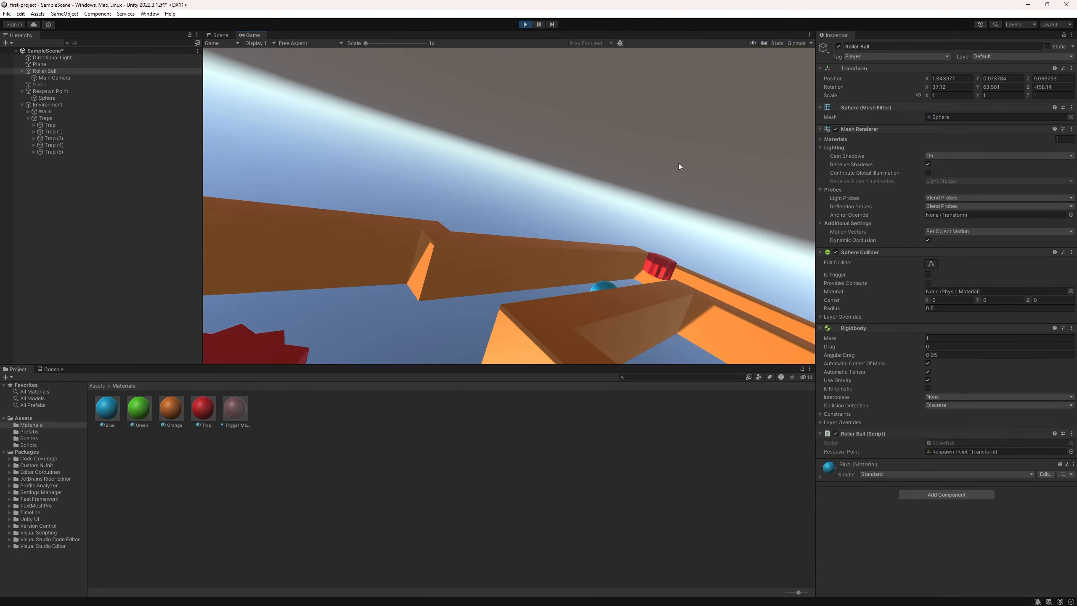
click(219, 35)
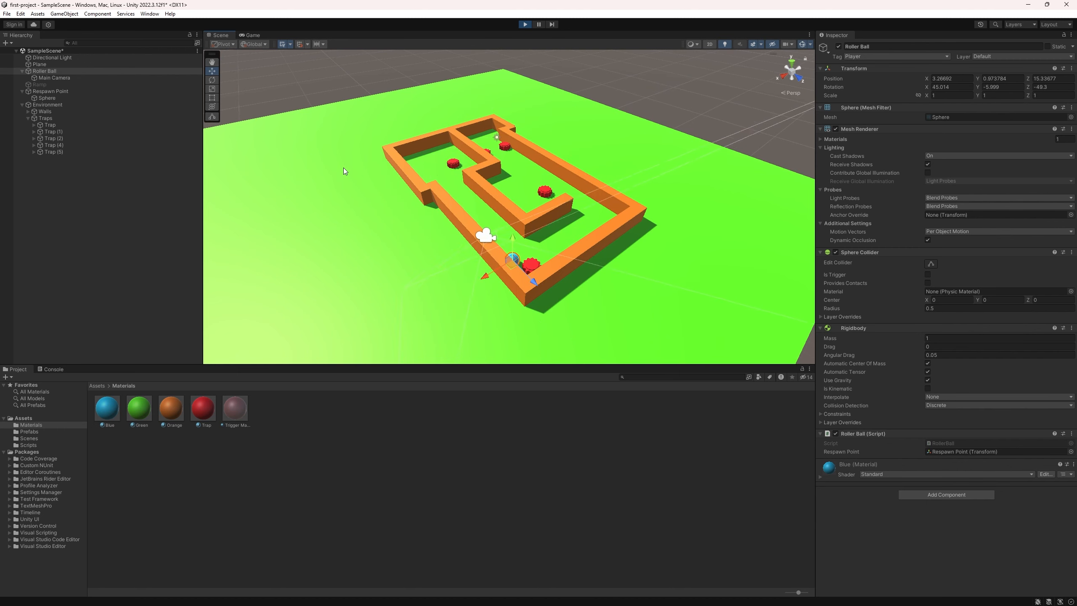
click(525, 24)
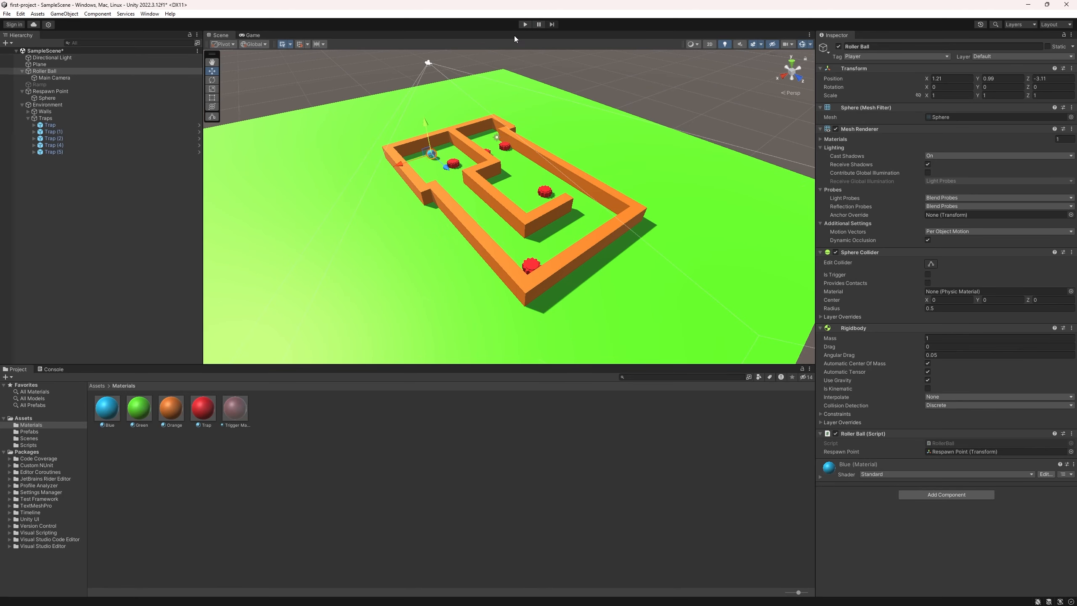
Move the Main Camera out of the Roller Ball and back to the scene's top level.
alt+drag(448, 135, 585, 141)
drag(55, 78, 48, 64)
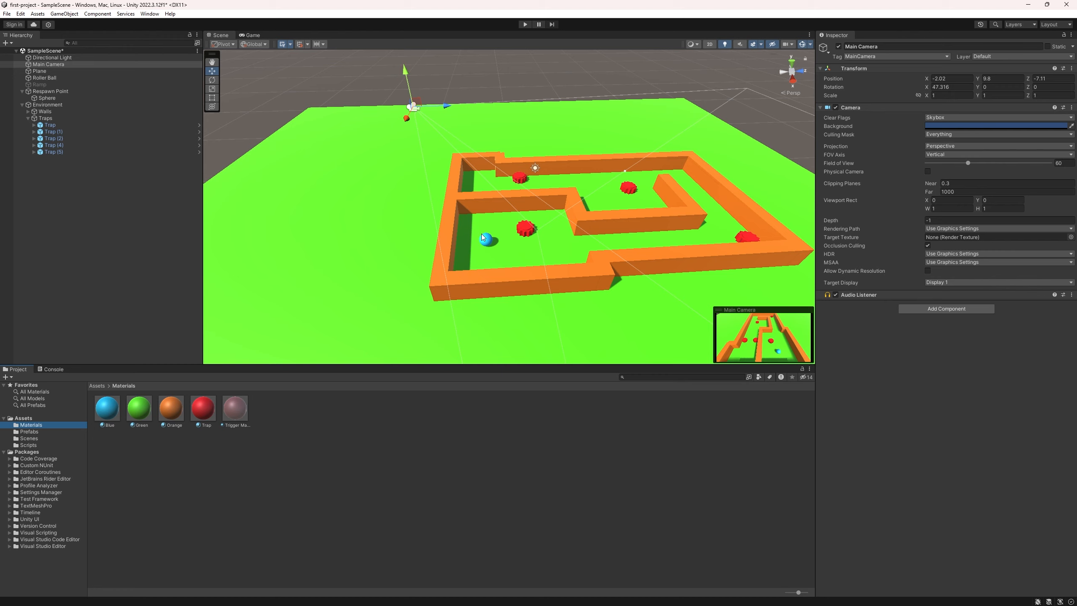
Create a C# script named CameraTracker in the Scripts folder.
click(30, 444)
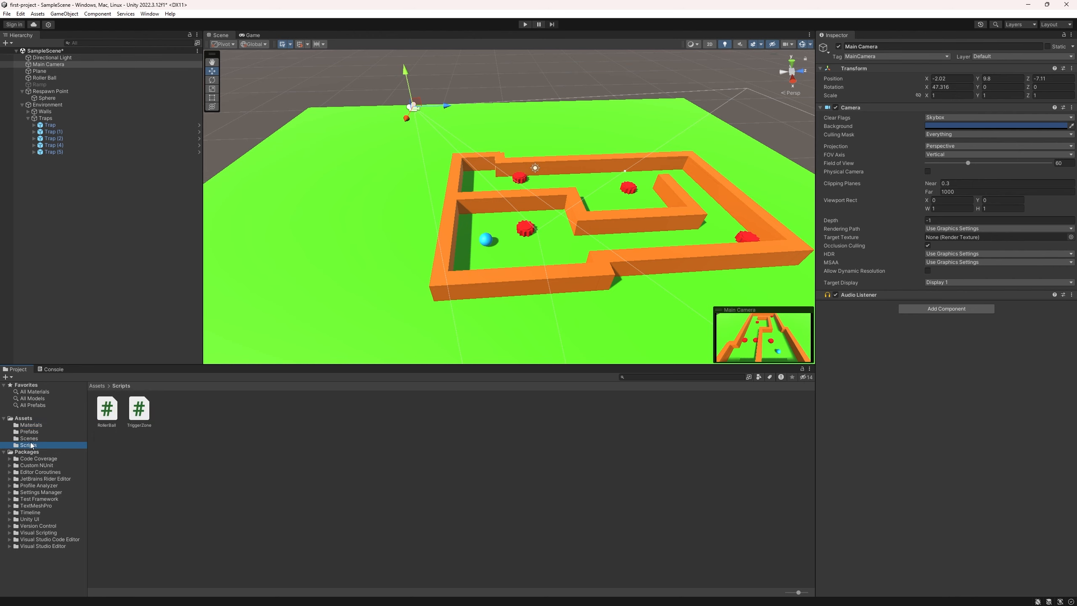
right_click(212, 419)
mouse_move(254, 184)
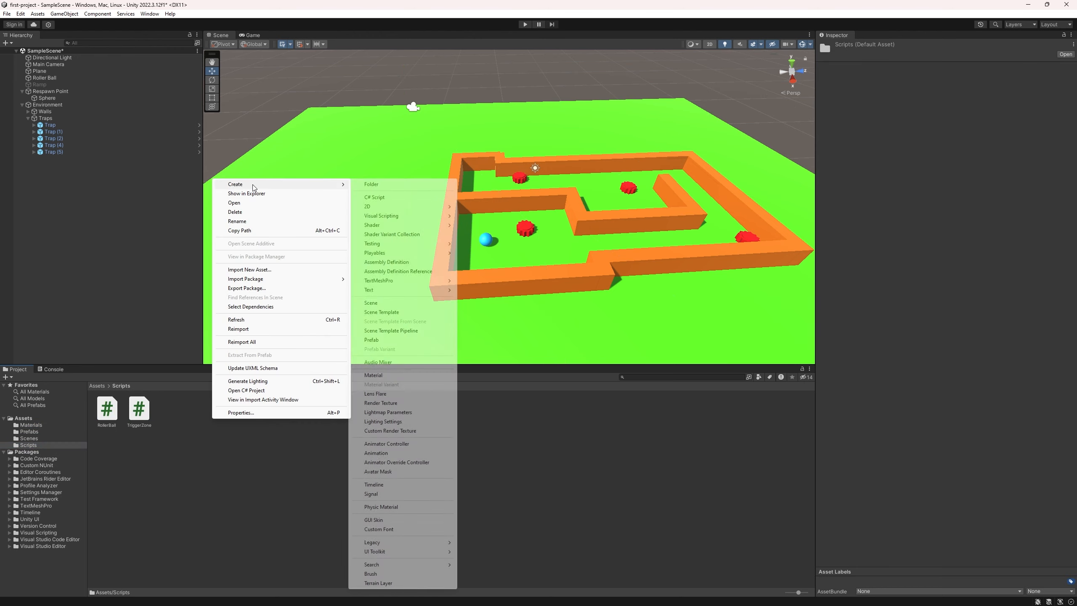
click(393, 197)
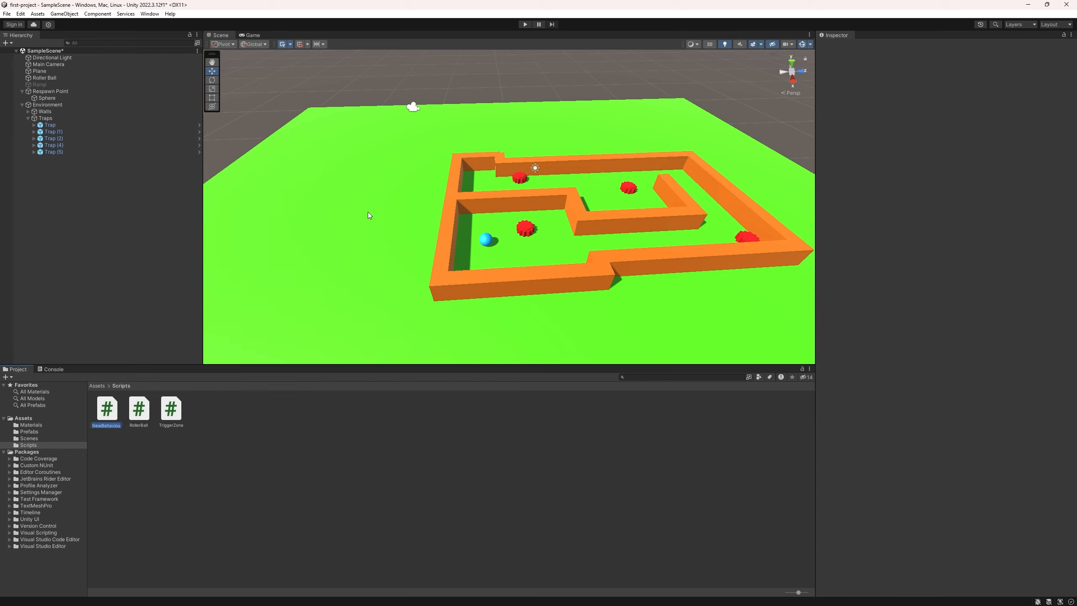
text(Cam)
text(eraTracker)
key(Return)
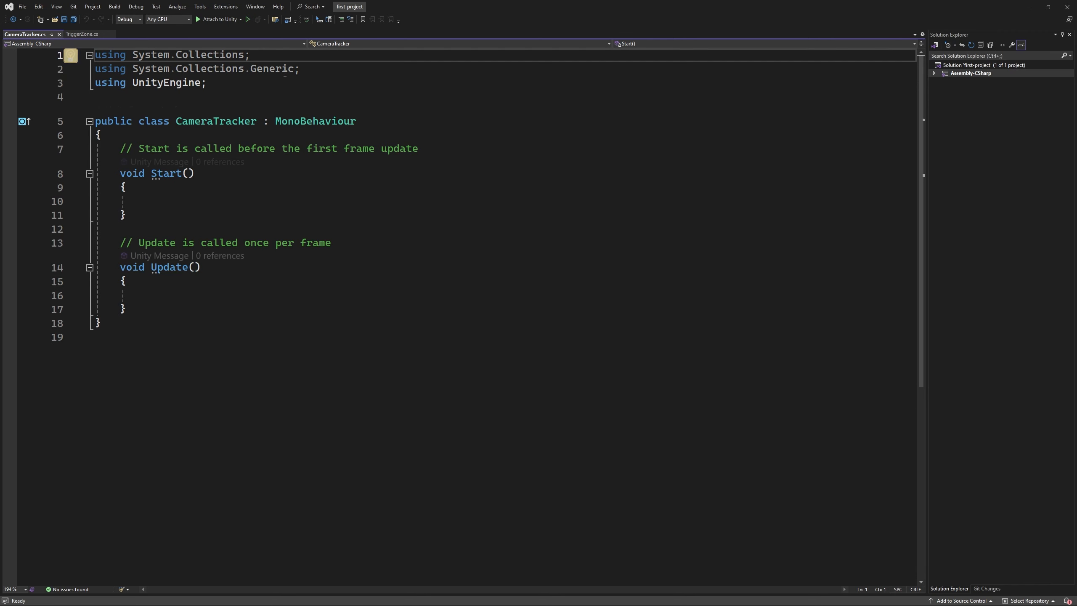
In Visual Studio, delete the System.Collections and System.Collections.Generic using directives from the CameraTracker script.
drag(299, 68, 82, 47)
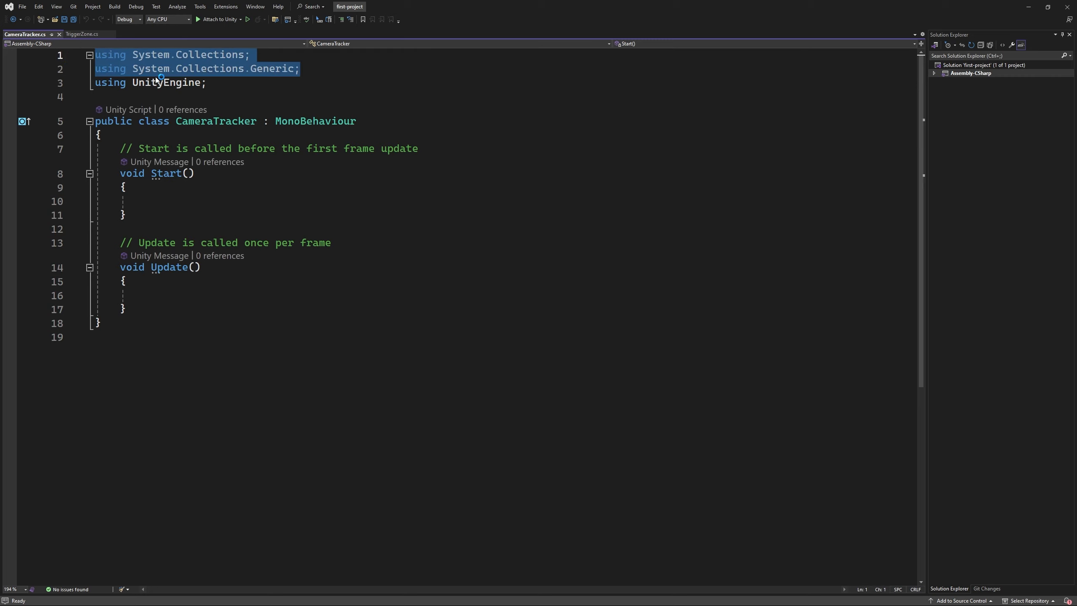
key(Delete)
key(Delete)
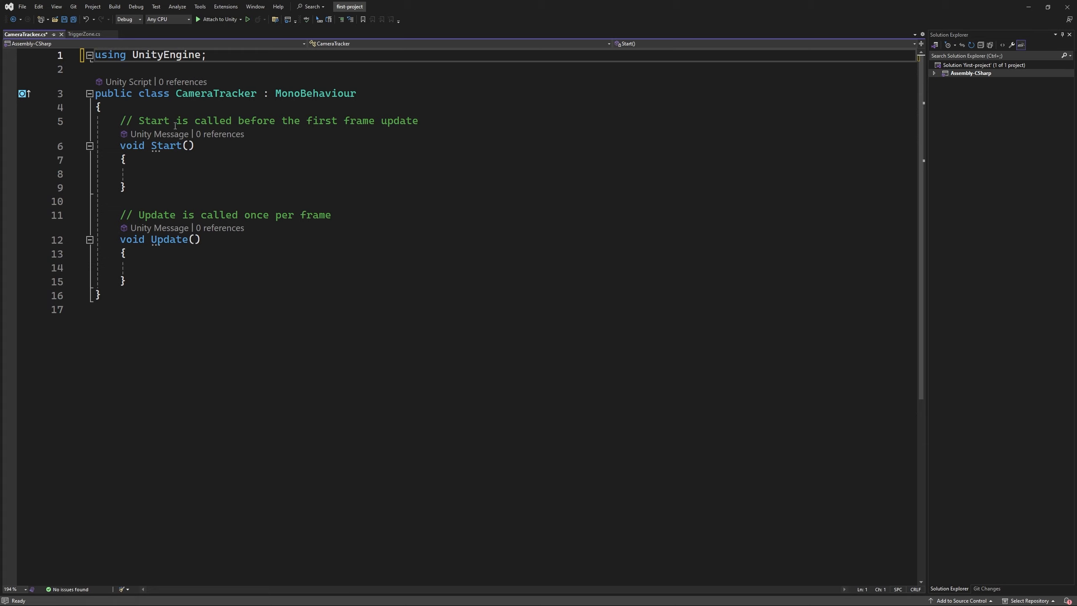
Declare a private Transform field named player at the start of the CameraTracker class, above the Start comment.
click(213, 114)
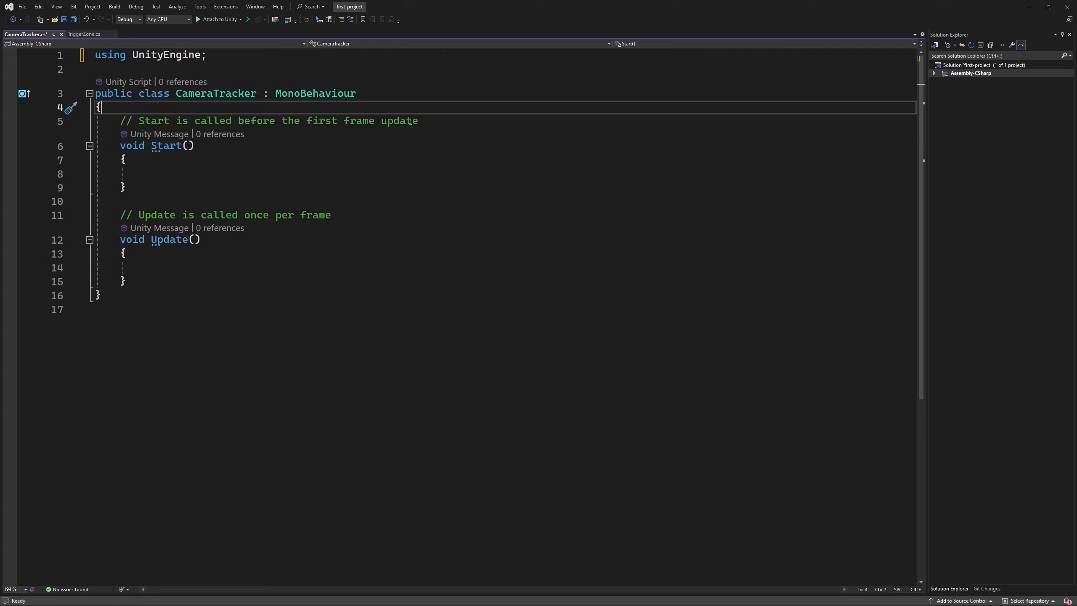
key(Return)
key(Return)
key(Up)
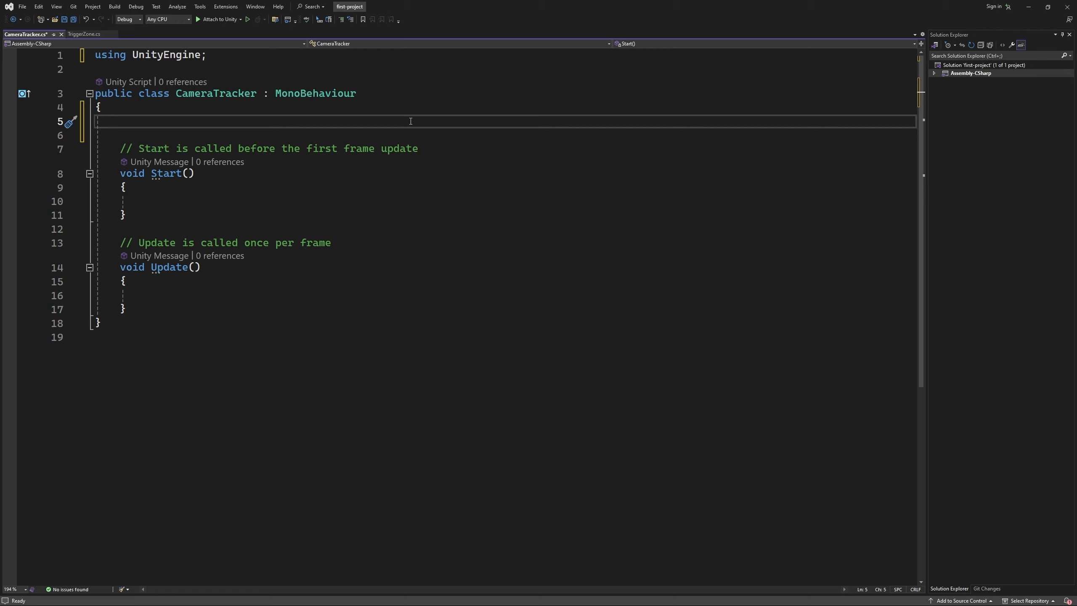
text(private Transform )
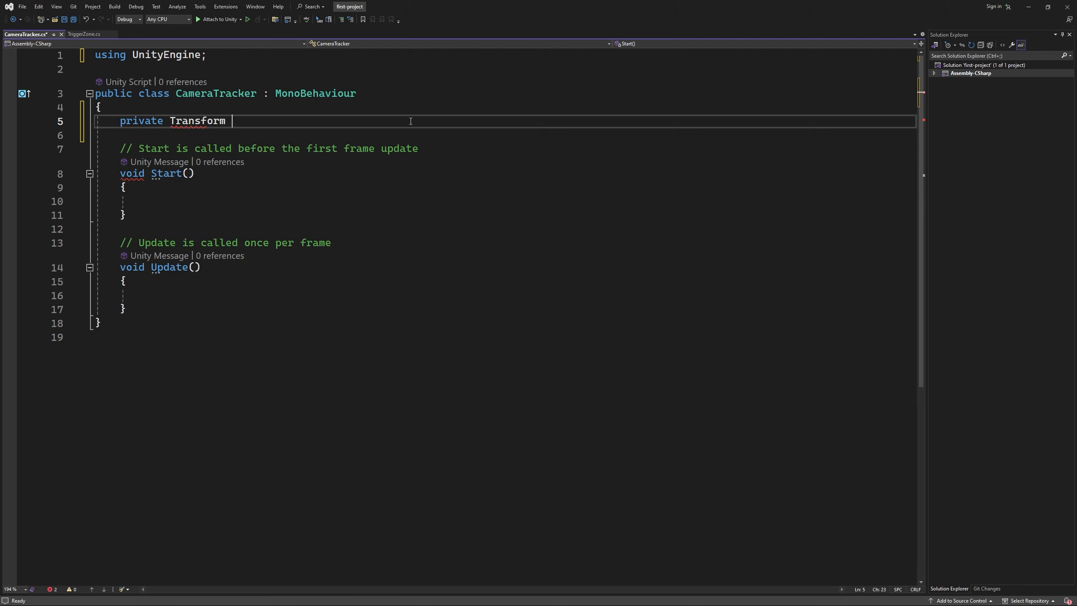
text(player;)
Add the [SerializeField] attribute in front of the player field's declaration.
key(Home)
mouse_move(211, 125)
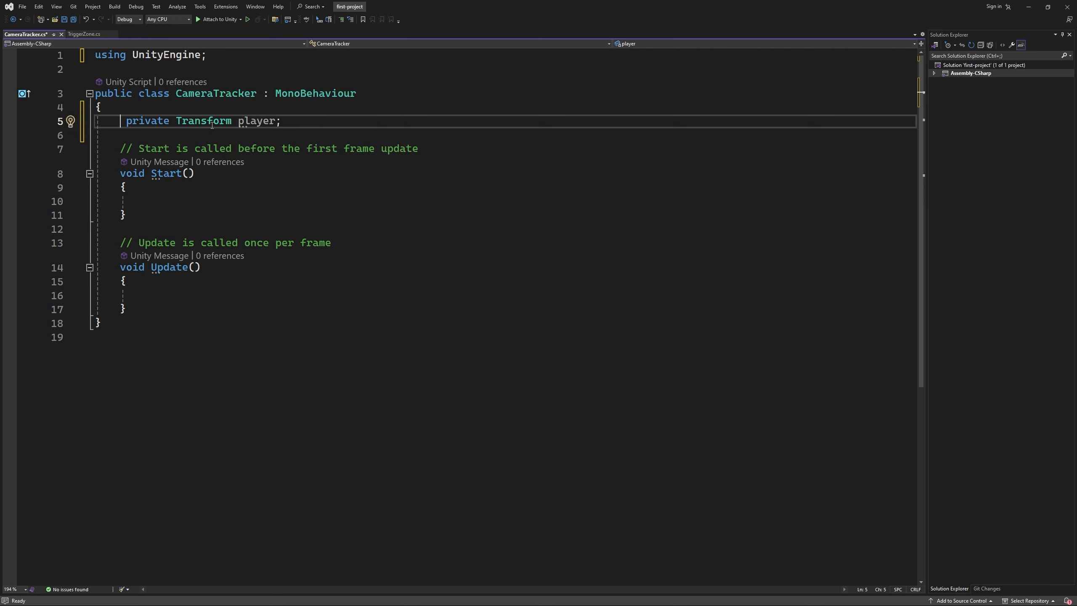
text([ )
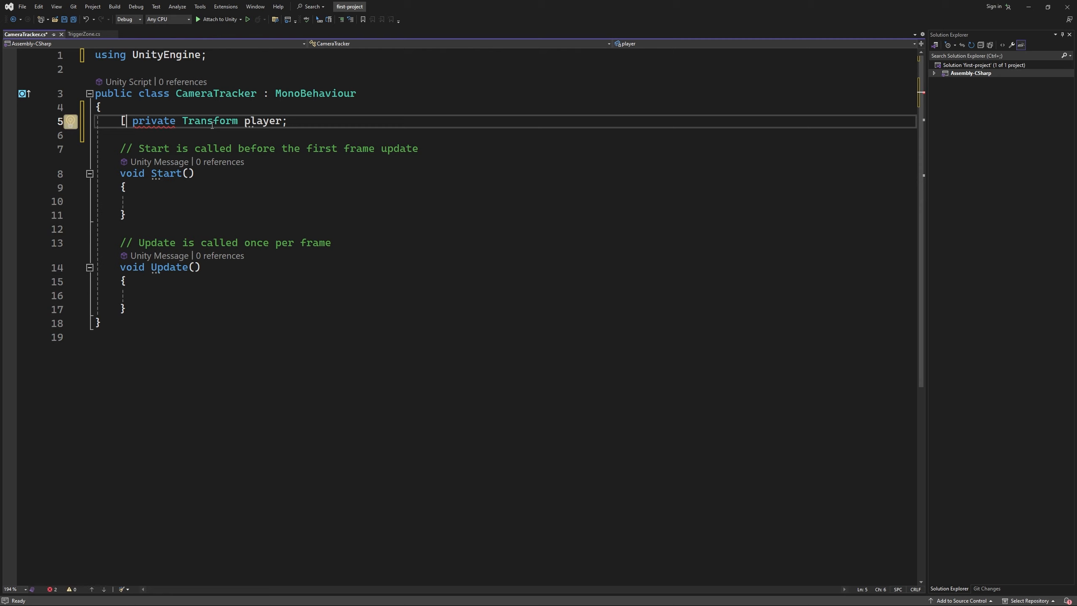
text(ser)
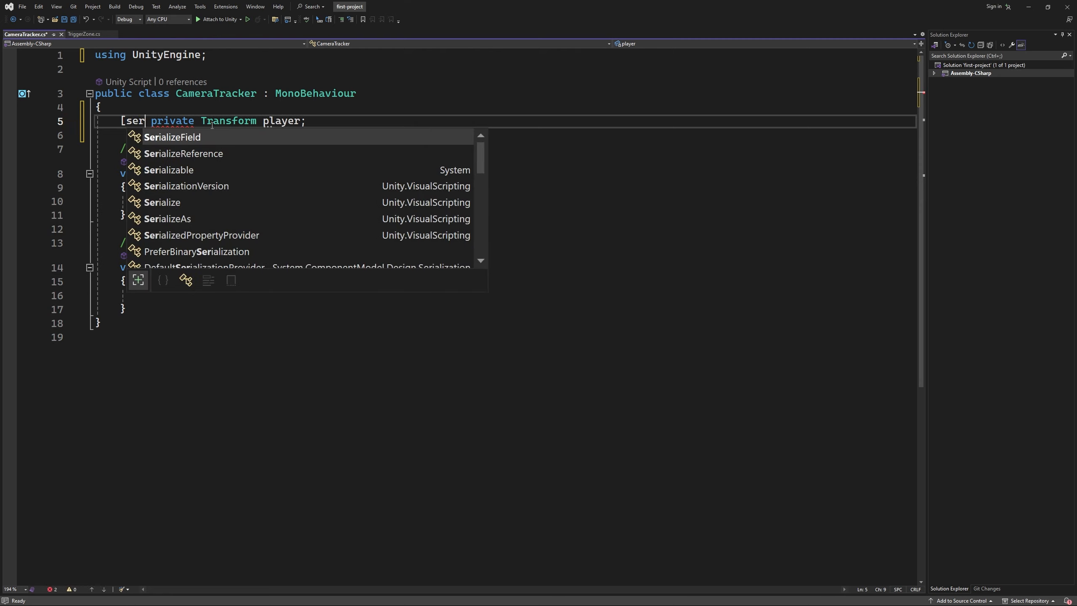
key(Tab)
text(])
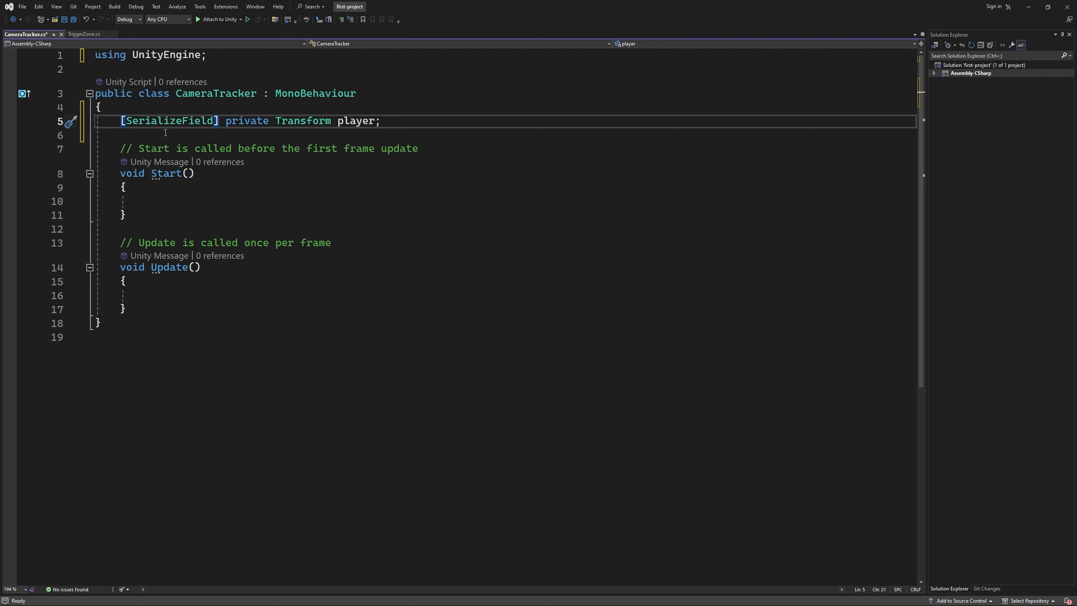
Declare a private Vector3 field named offset on the line below the player field.
click(171, 135)
key(Return)
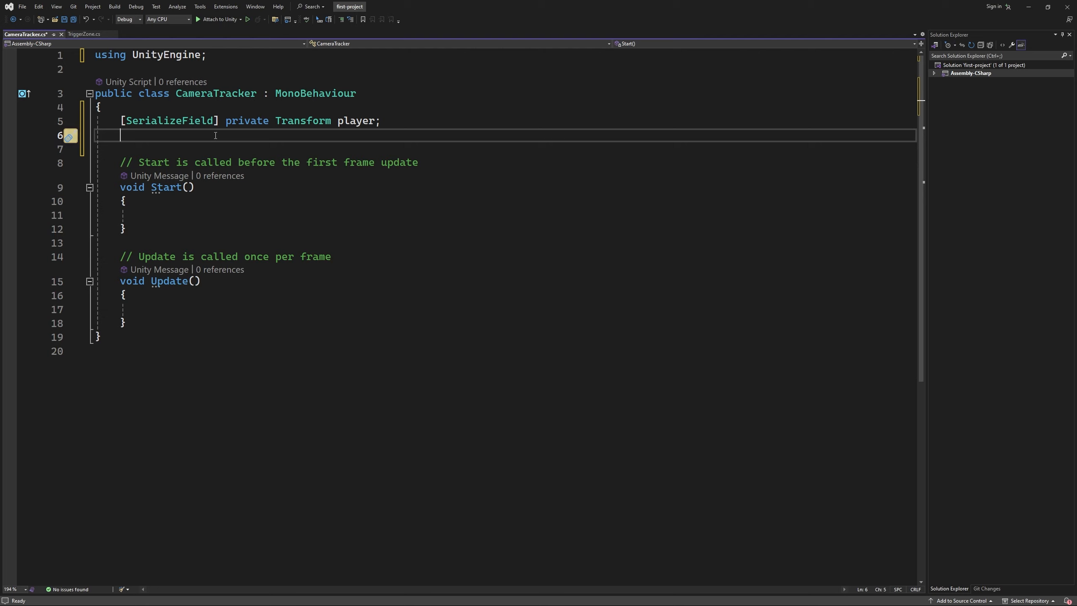
text(private Ve)
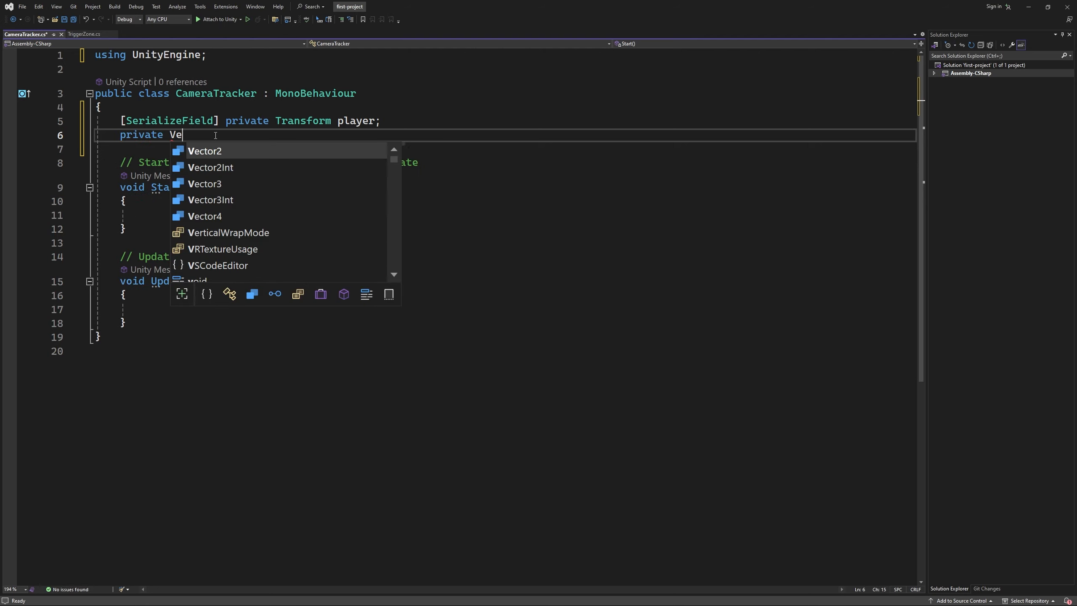
text(ctor3 )
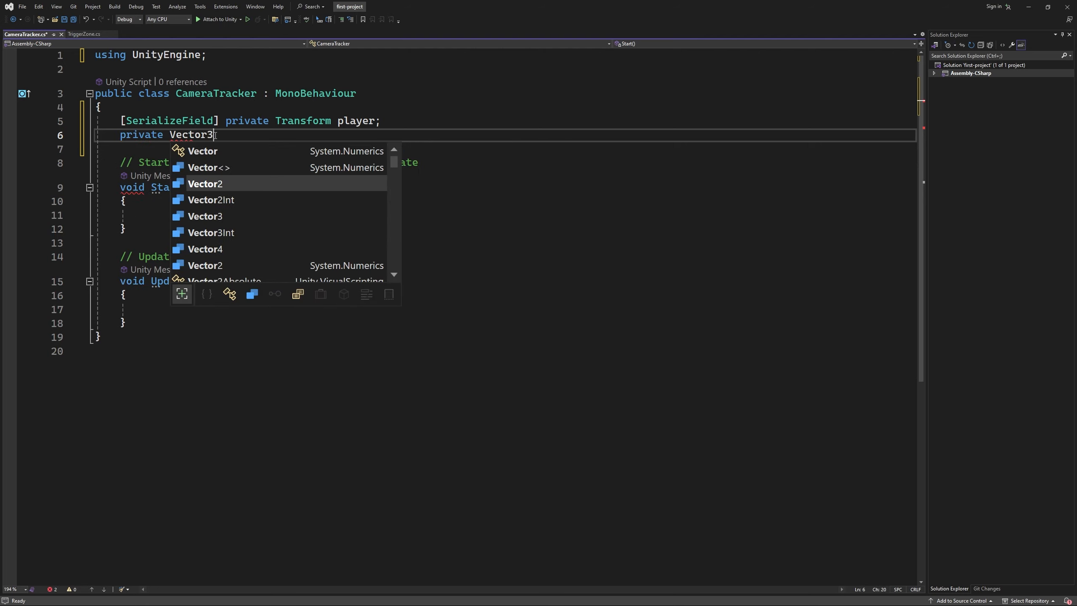
text(offset;)
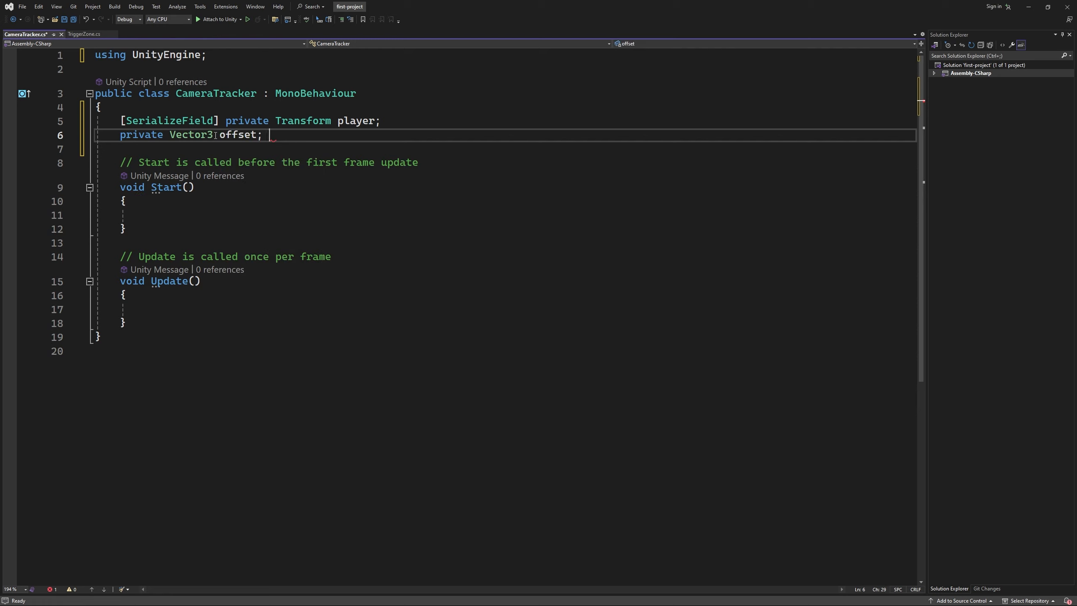
In the Start method, assign offset the value transform.position - player.position.
key(BackSpace)
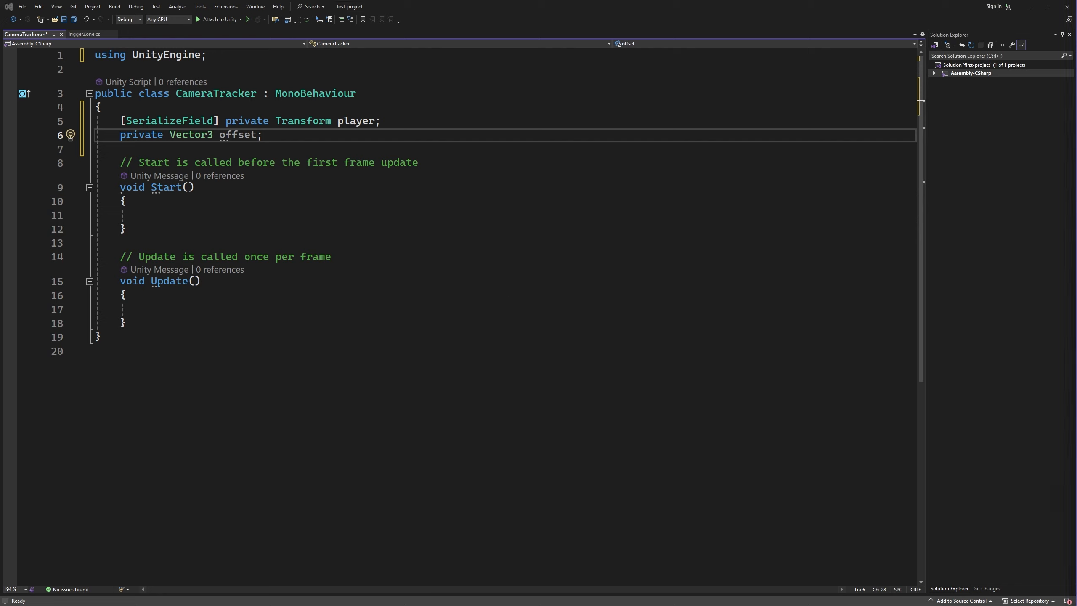
click(189, 212)
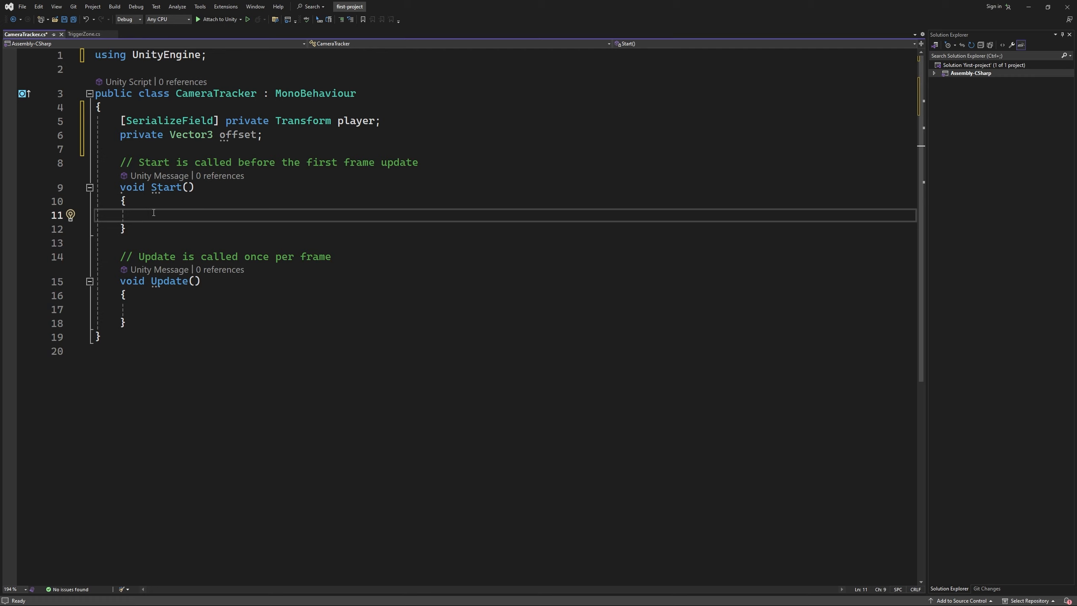
text(offse)
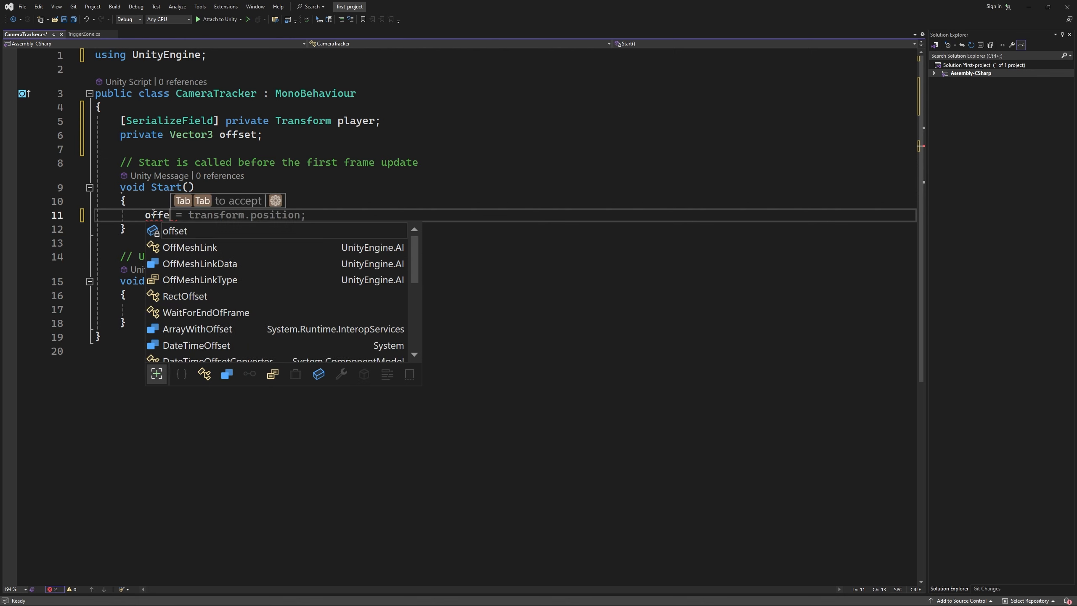
text(t = tr)
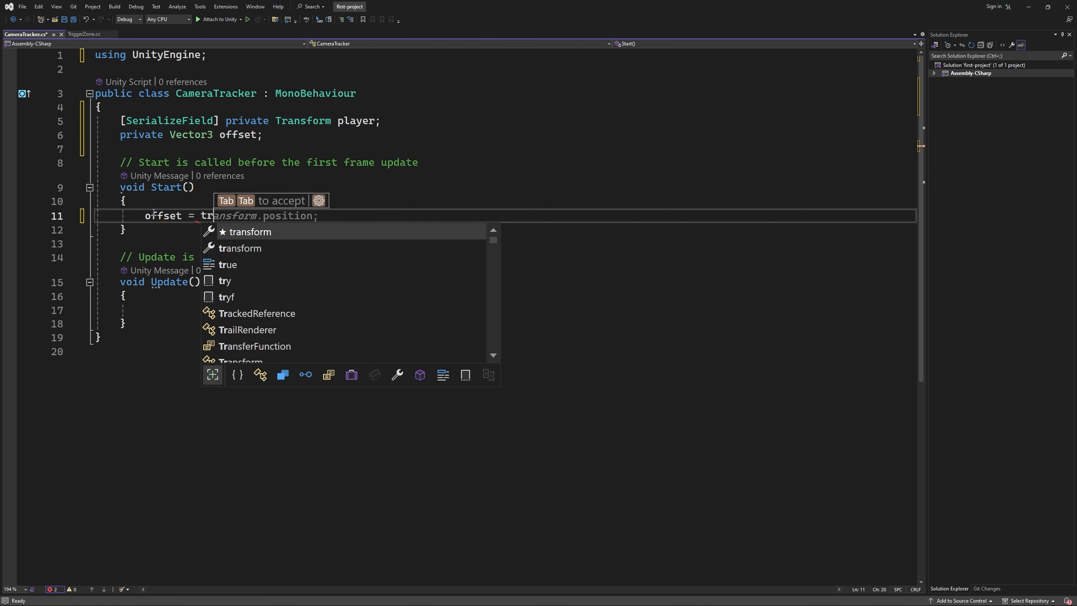
text(ansform.po)
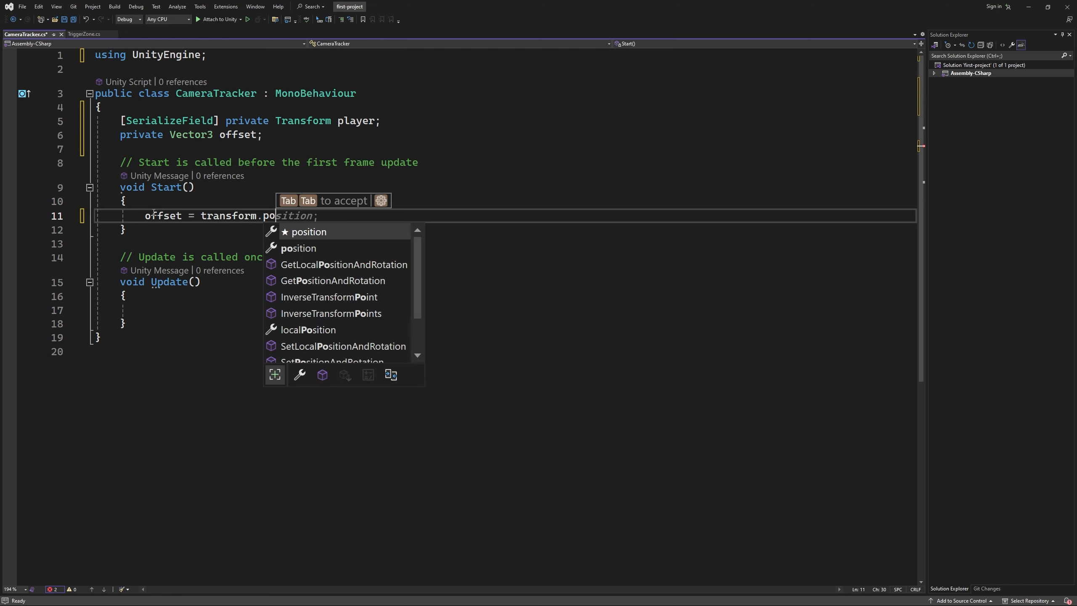
key(Tab)
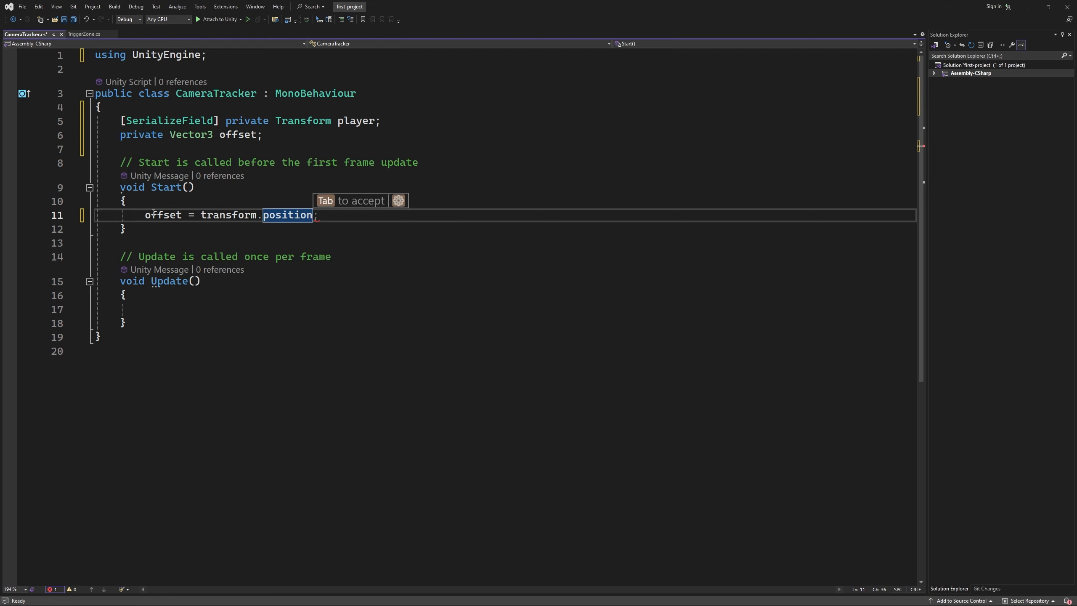
text(- player.po)
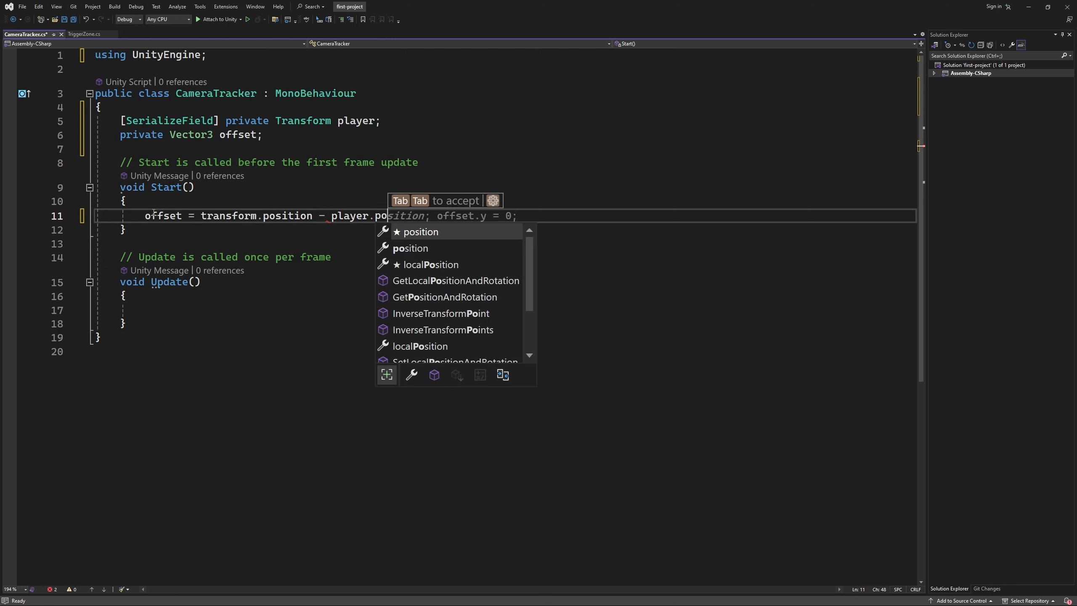
key(Tab)
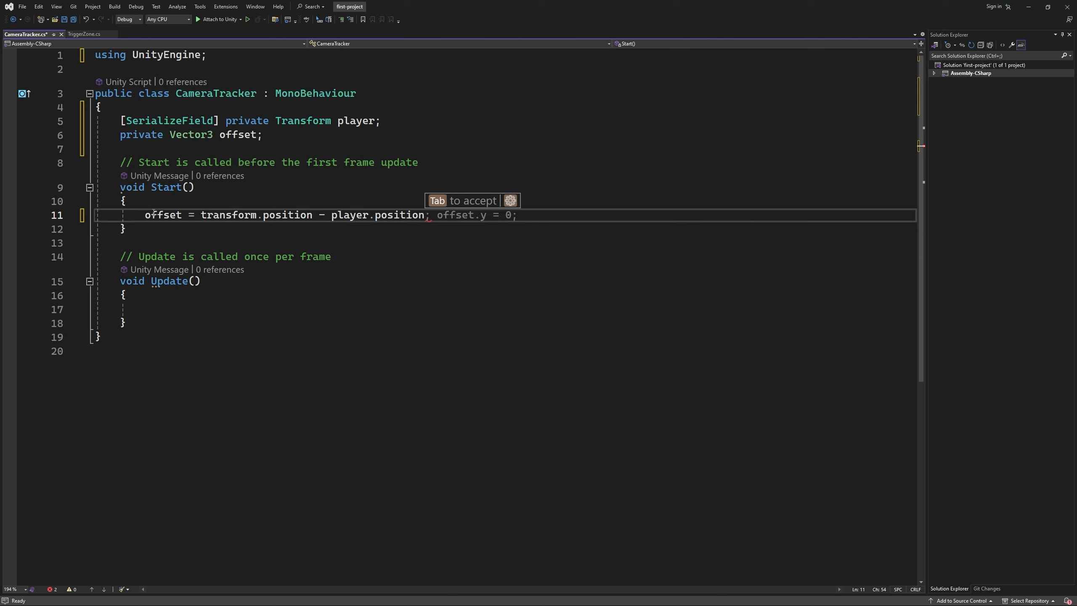
text(;)
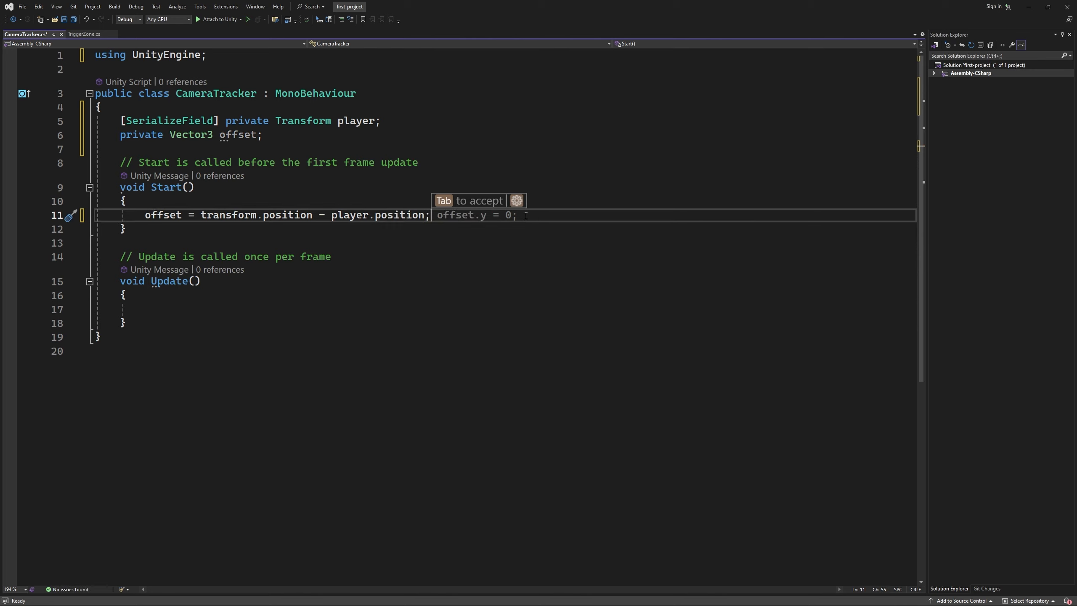
click(202, 201)
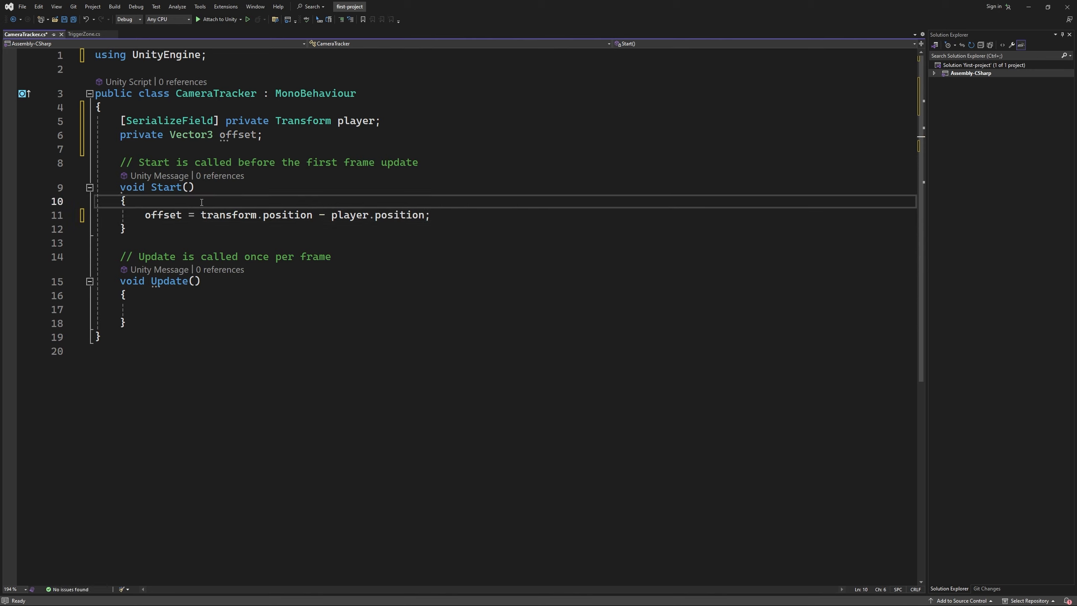
click(153, 243)
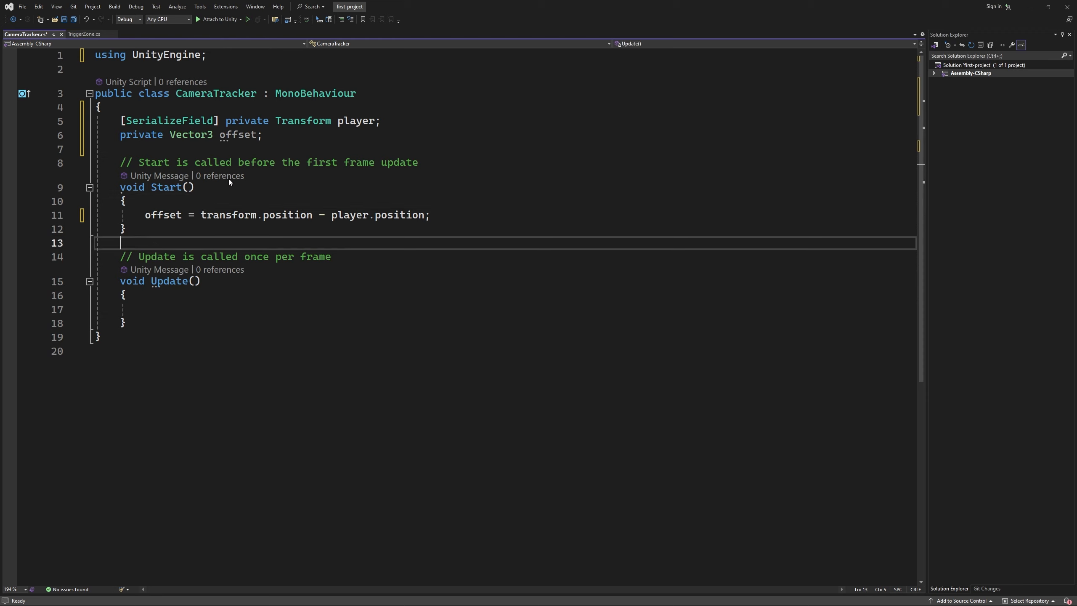
Convert the Start method to an expression body with => holding the offset assignment, removing its braces and leftover blank line.
drag(145, 214, 460, 214)
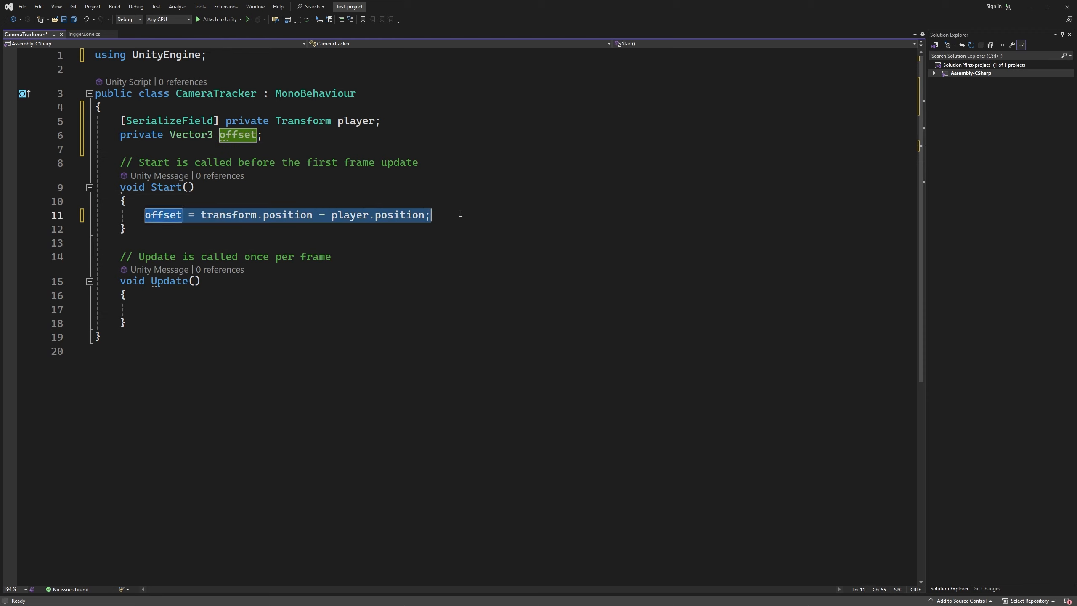
click(455, 214)
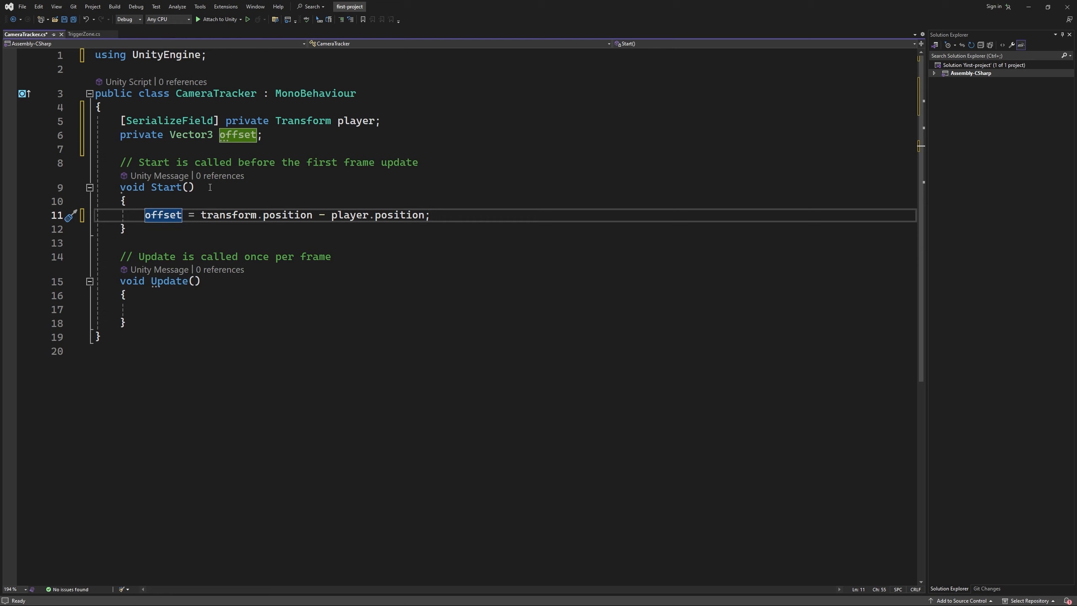
click(210, 187)
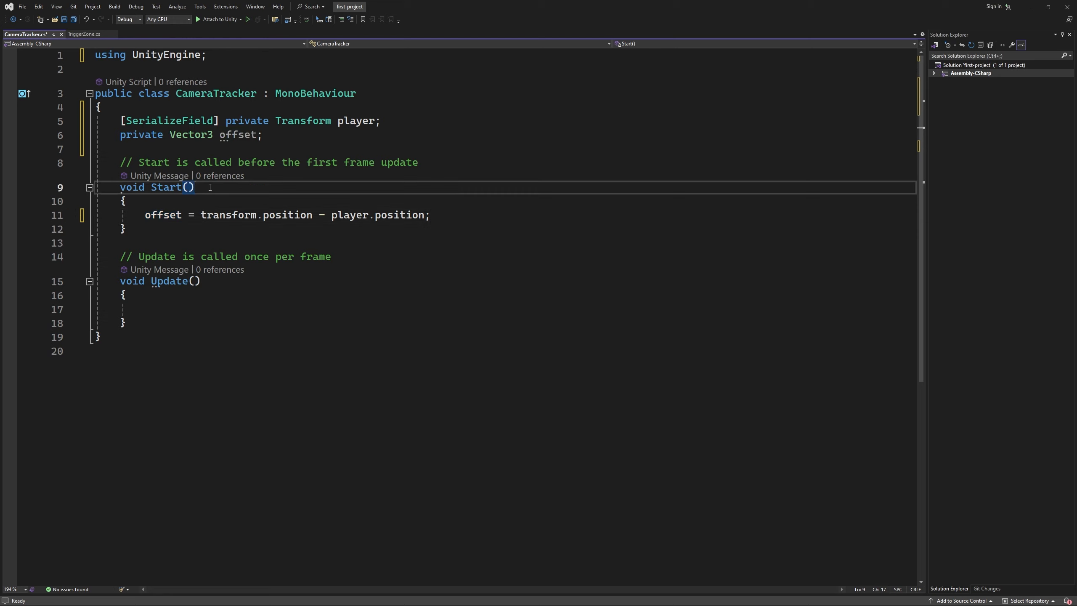
text(=>)
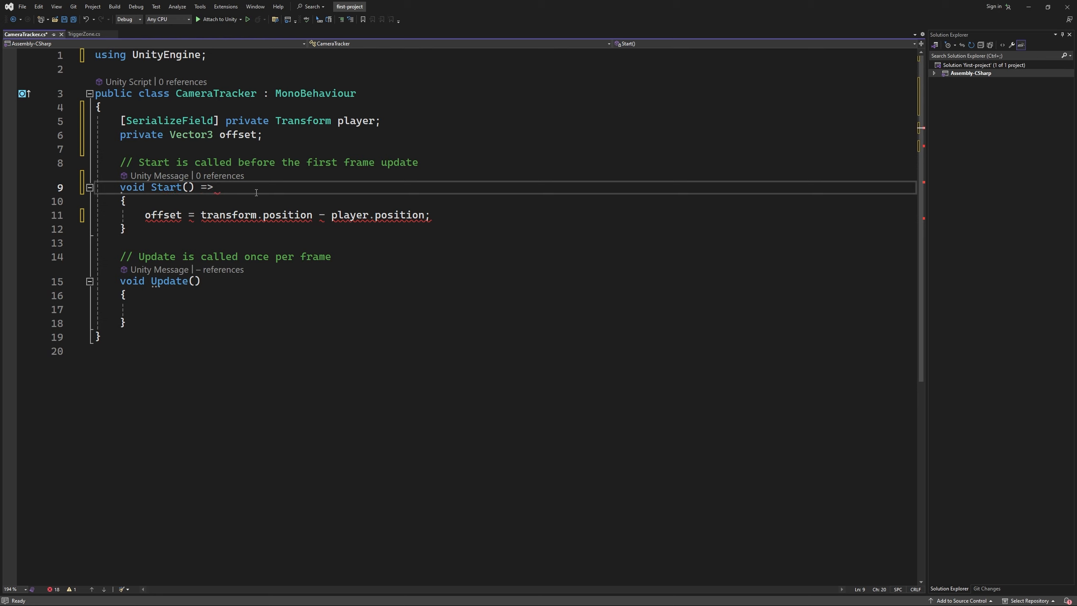
drag(430, 215, 146, 214)
key(ctrl+x)
click(217, 187)
key(ctrl+v)
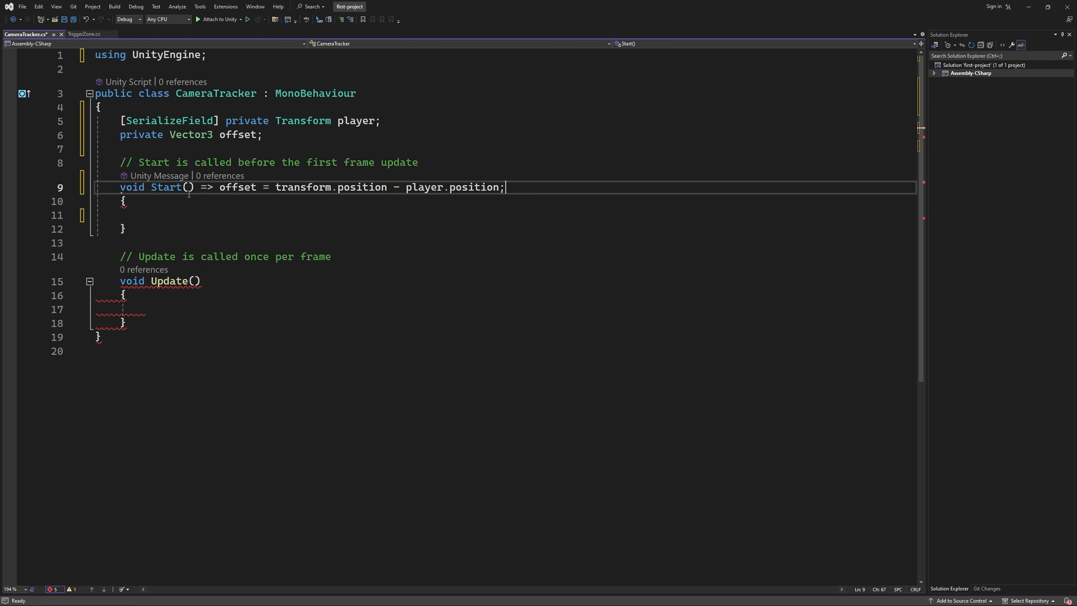
drag(140, 230, 87, 200)
key(Delete)
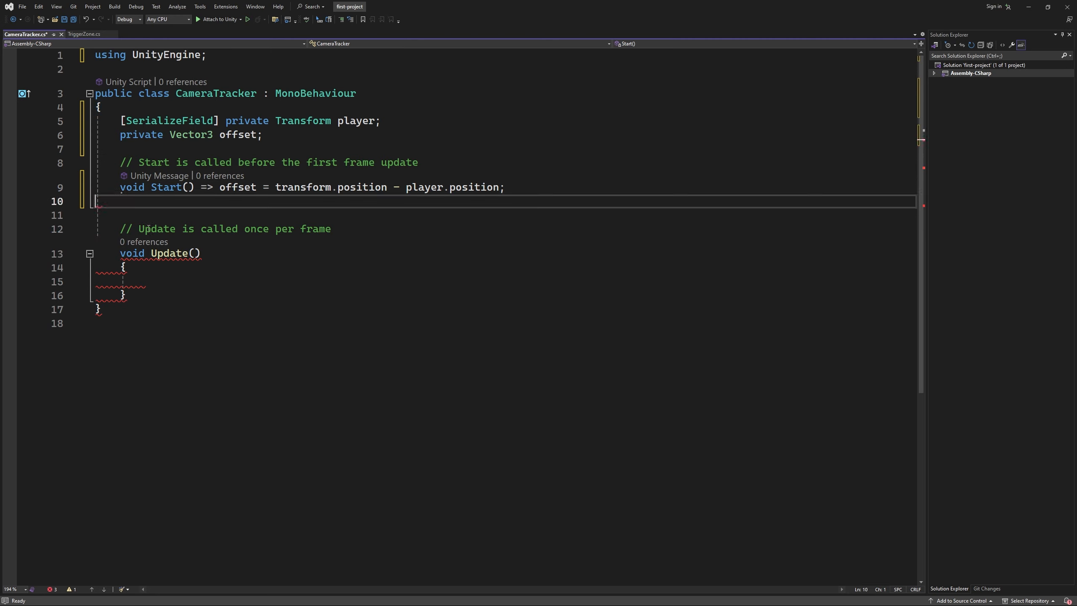
key(BackSpace)
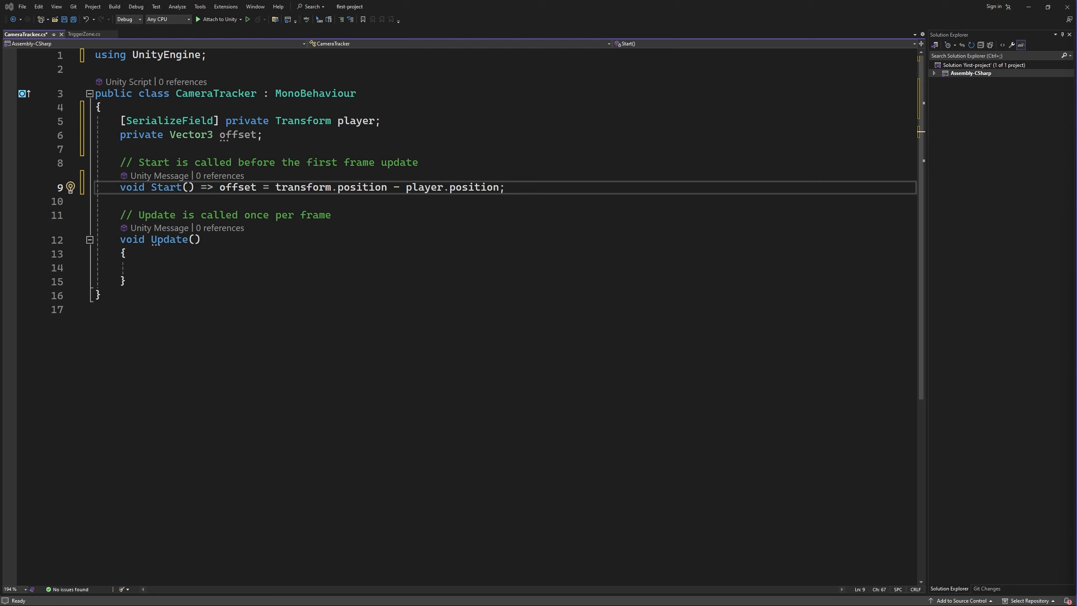
In the Update method, set transform.position to player.position + offset and save the script.
click(164, 264)
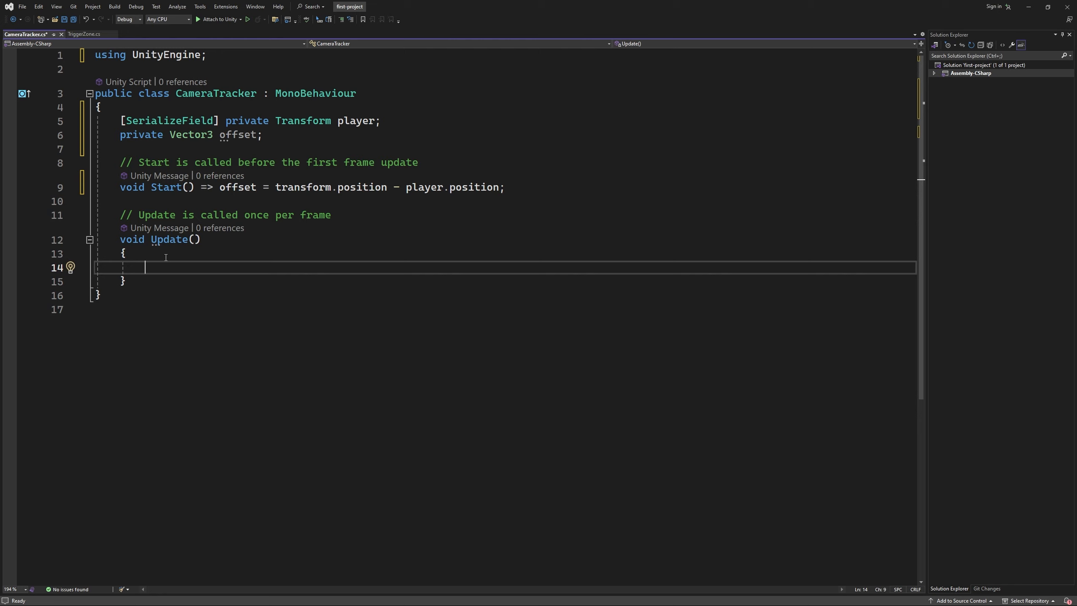
text(transform.)
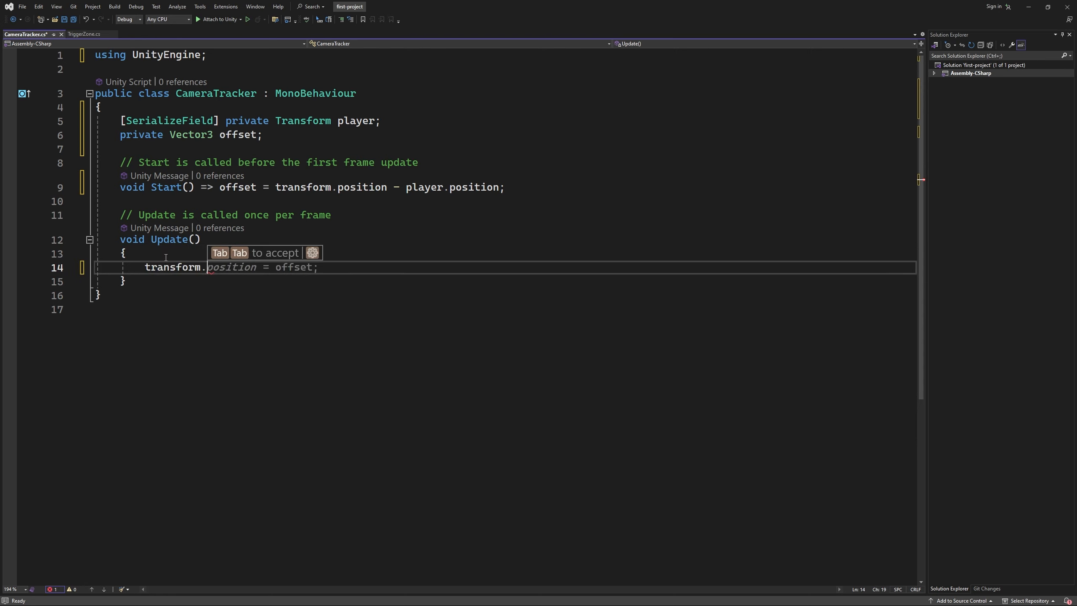
text(position = )
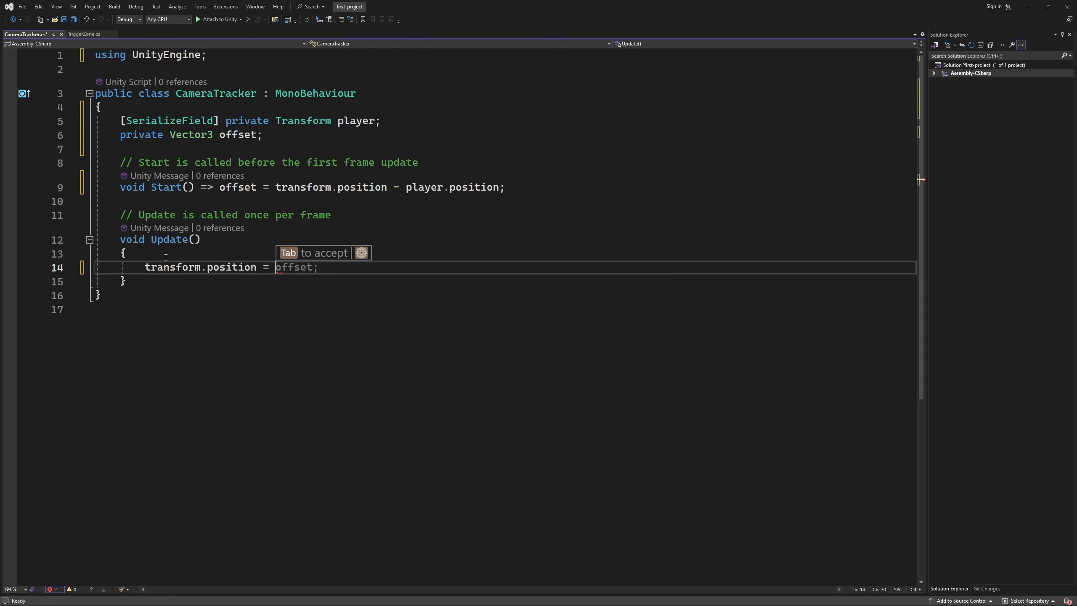
text(player.)
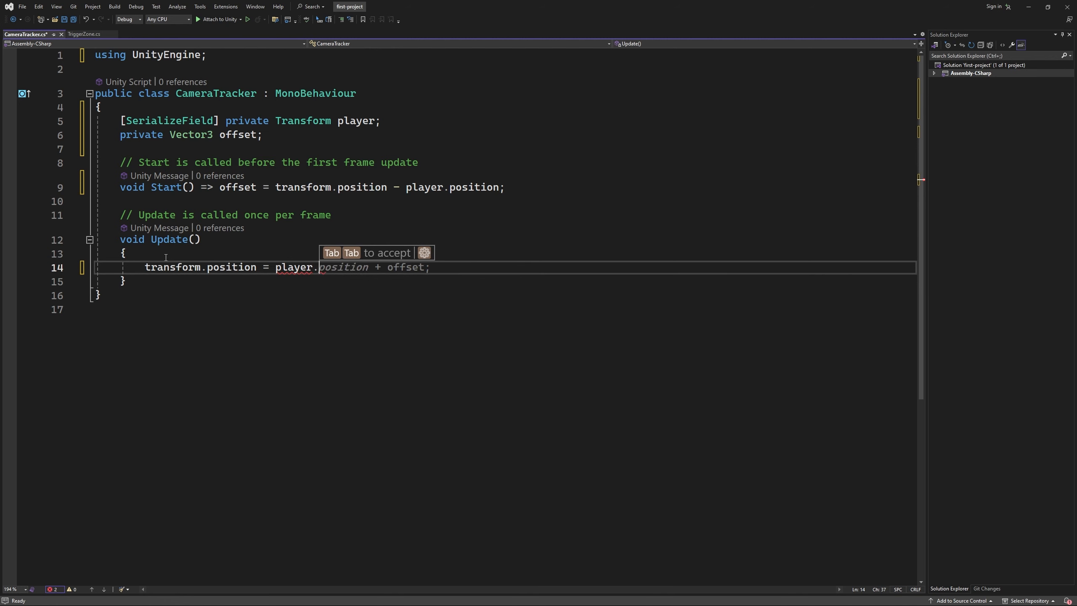
text(po)
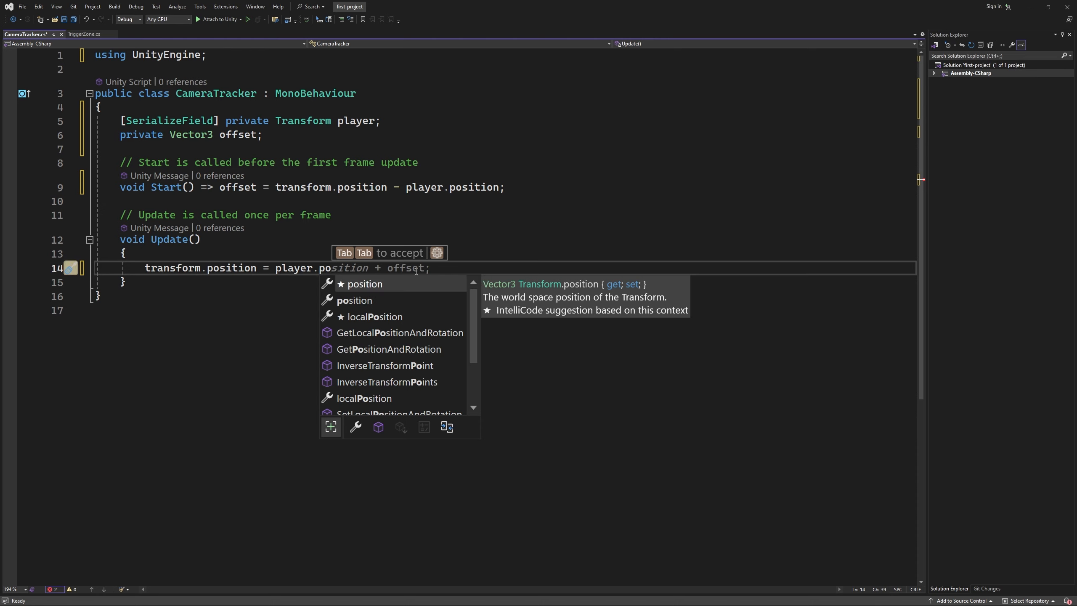
key(Tab)
key(Tab)
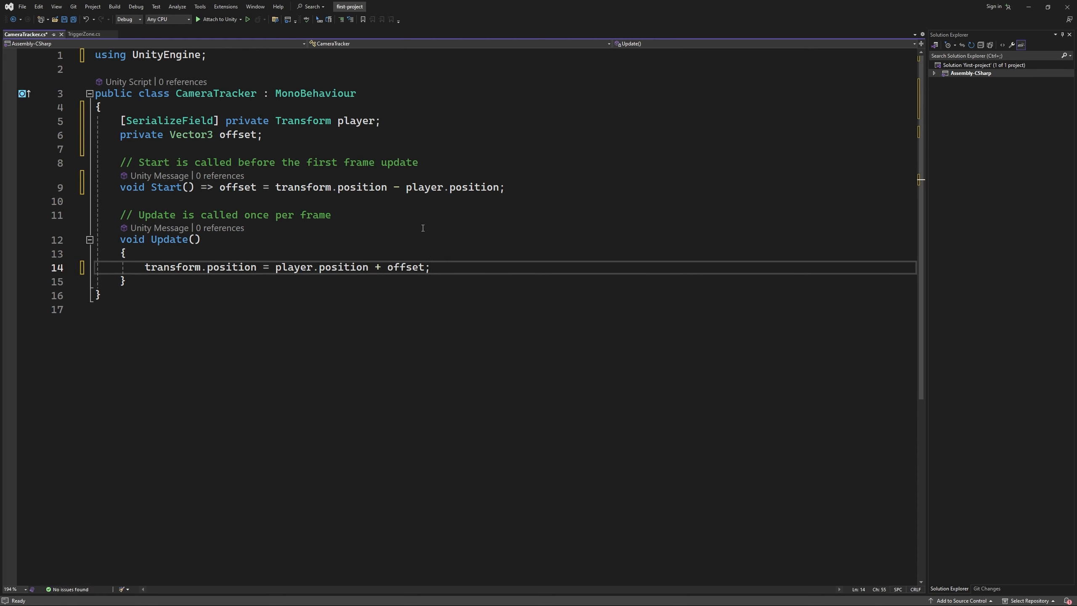
key(ctrl+s)
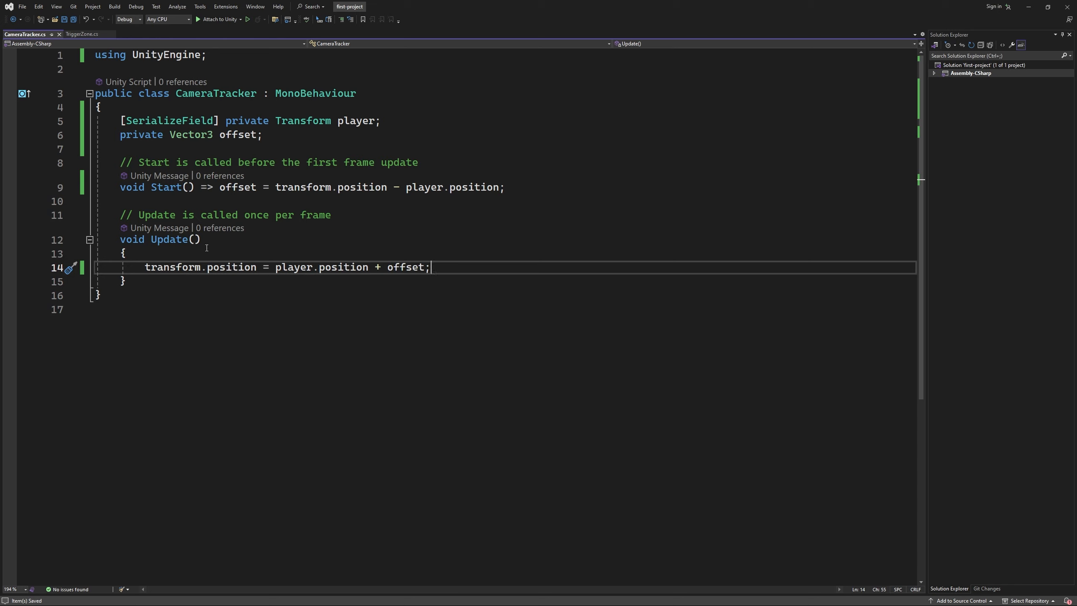
Convert the Update method to an expression body with => holding the transform.position assignment, without braces, and save the script.
drag(447, 265, 97, 253)
key(Delete)
key(Delete)
key(BackSpace)
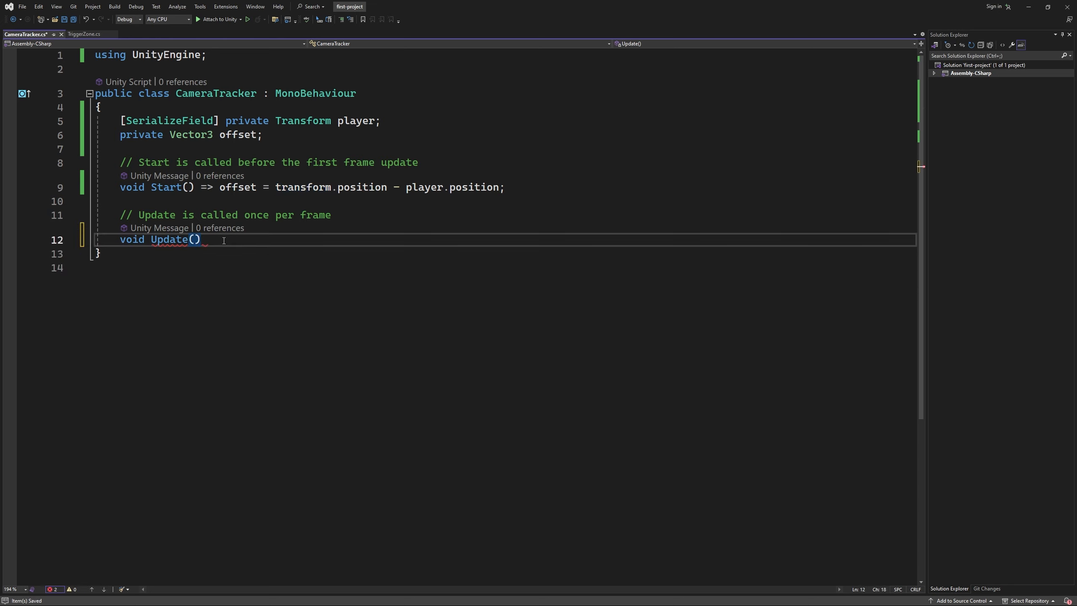
text(=>)
text(transform.position = player.position + offset;)
drag(226, 240, 578, 245)
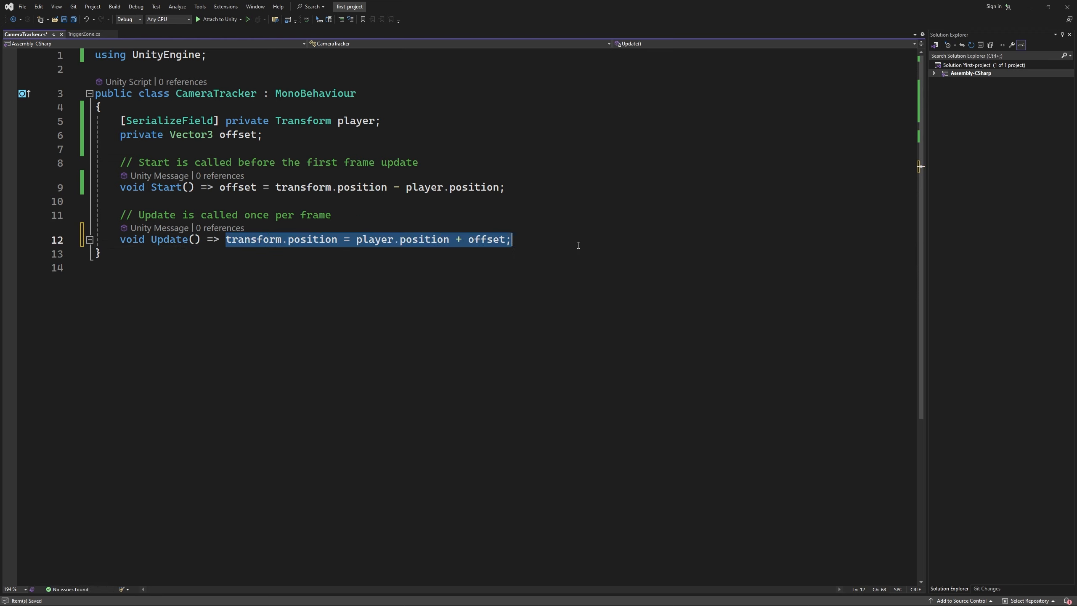
click(557, 244)
key(ctrl+s)
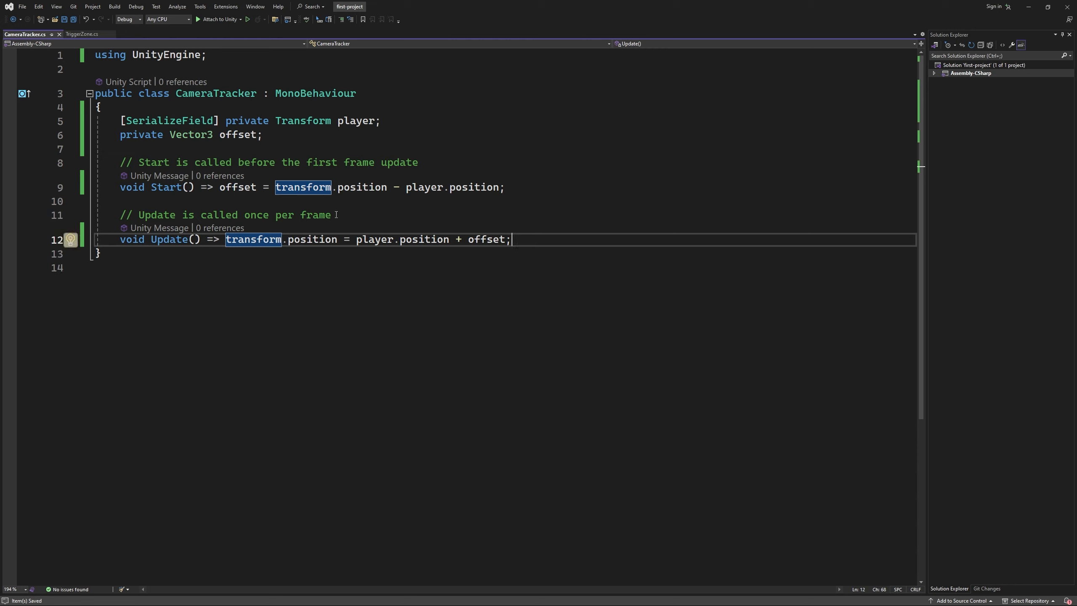
click(187, 200)
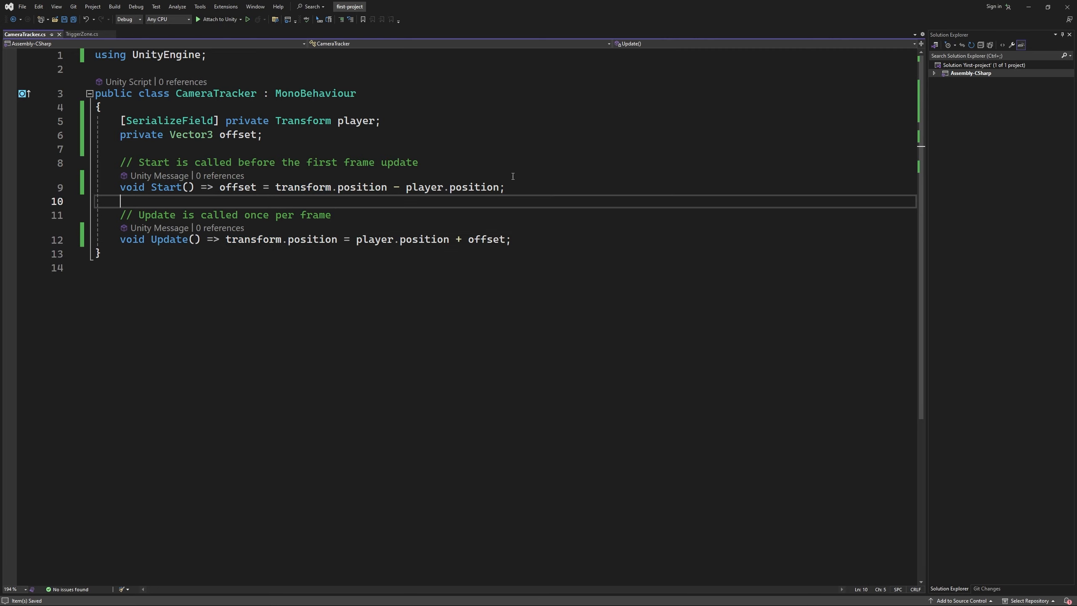
Switch to Unity and attach the CameraTracker script to the Main Camera.
click(1028, 7)
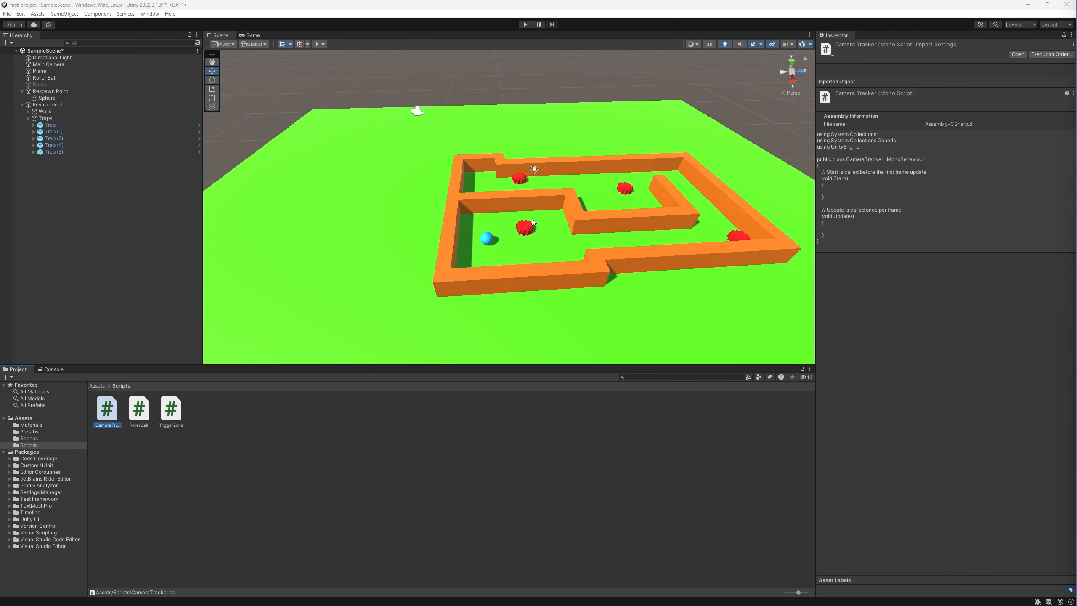
click(487, 158)
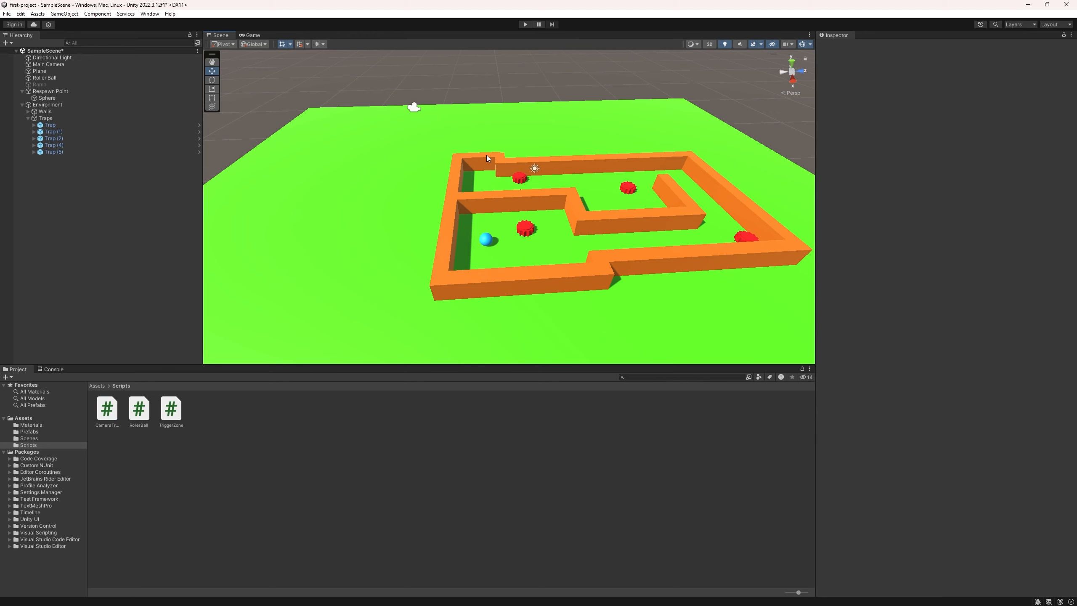
click(47, 64)
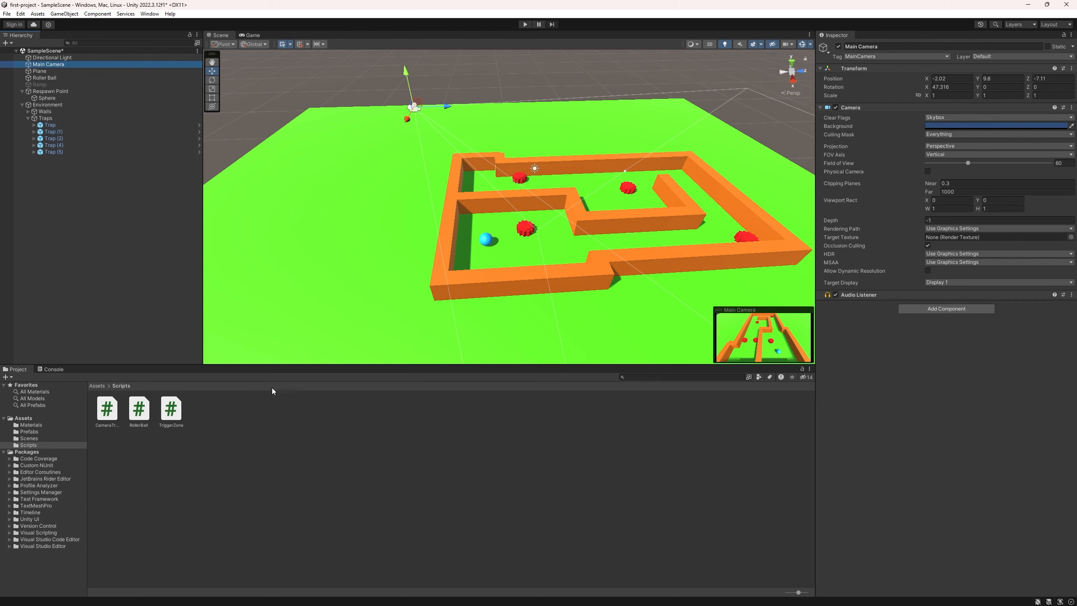
drag(105, 416, 851, 302)
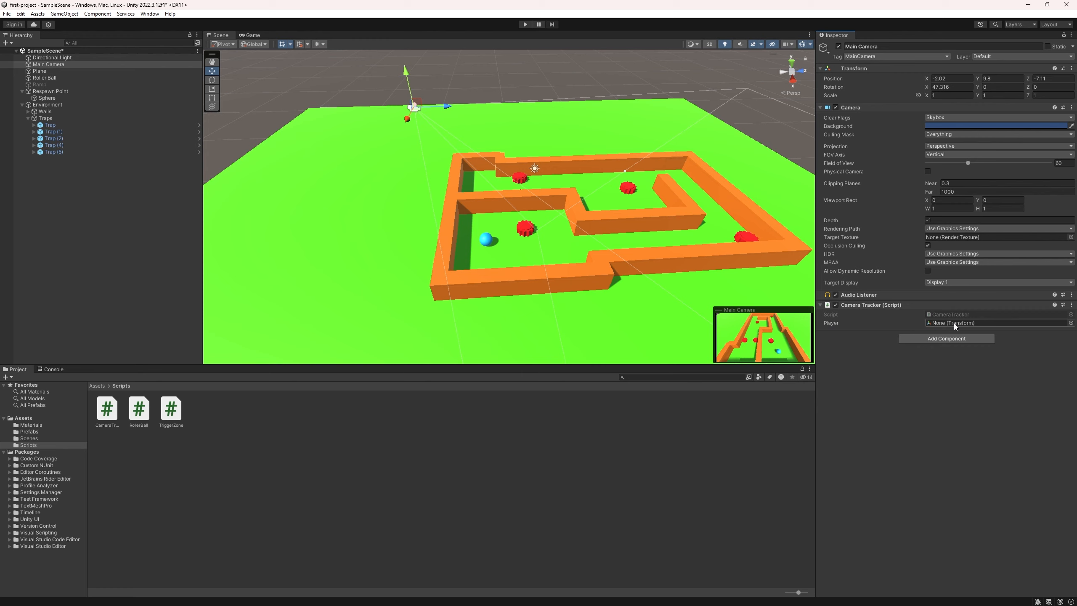
Rename the Roller Ball object in the scene as Player.
click(46, 79)
click(47, 80)
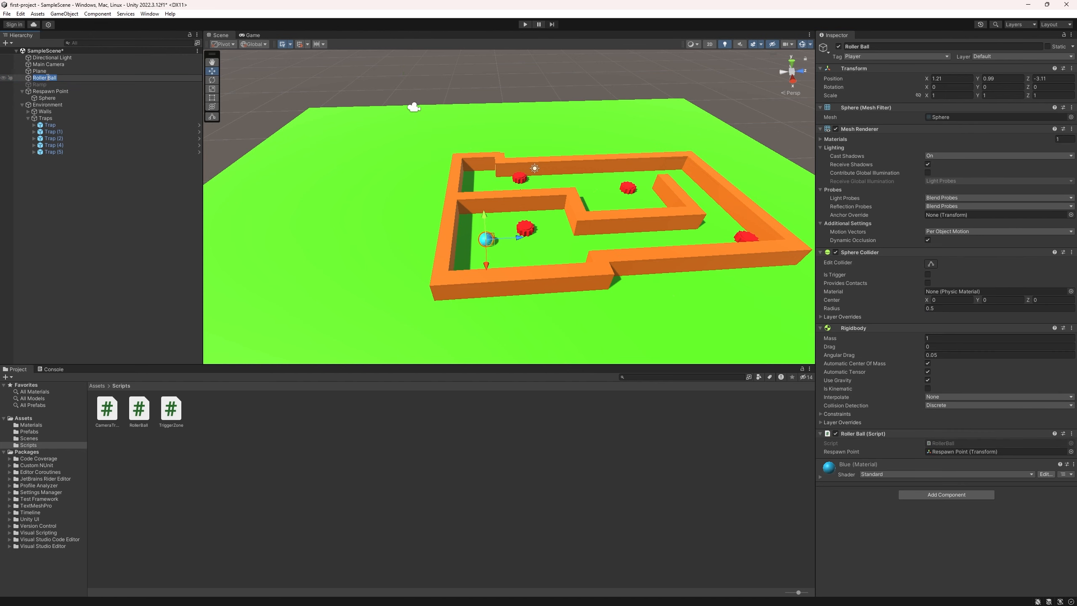
text(Player)
key(Return)
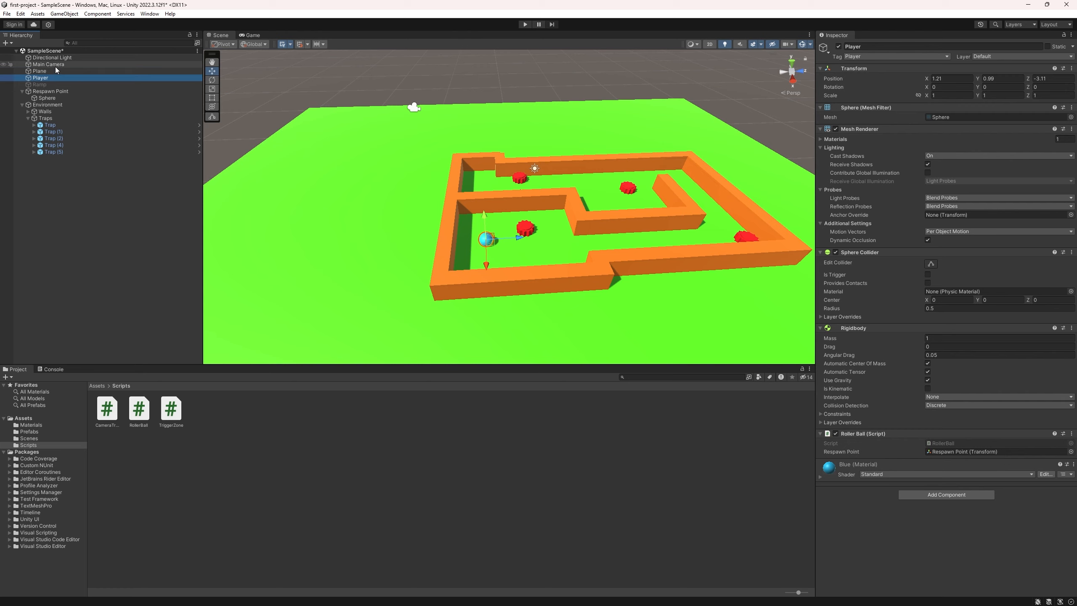
Assign the Player object to the Player reference of the Main Camera's Camera Tracker script.
click(55, 65)
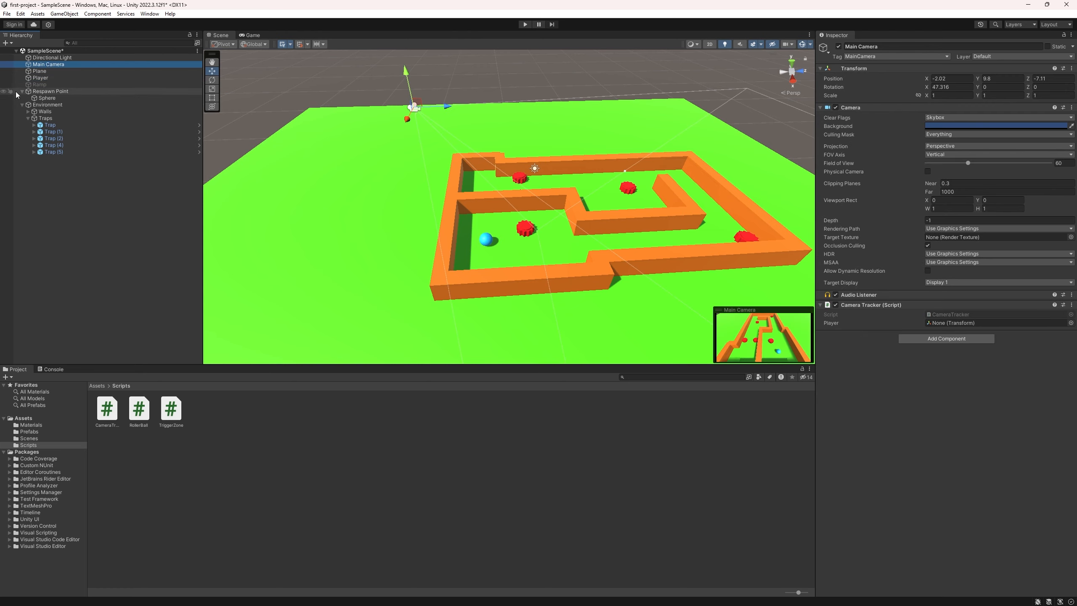
drag(34, 80, 956, 323)
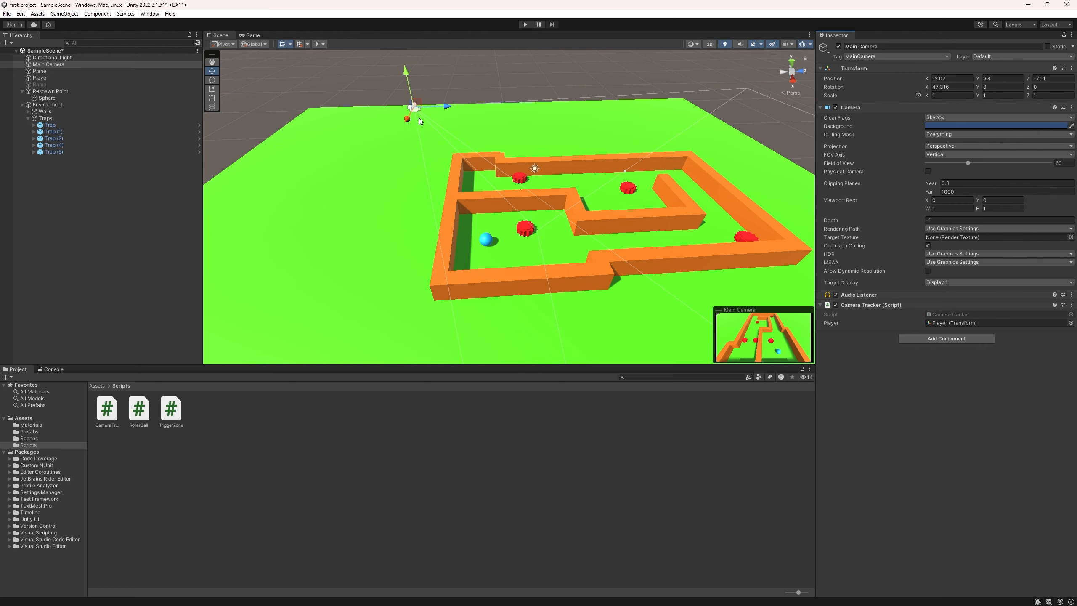
Move the Main Camera along the X axis to about 0.8, roughly in line with the player ball.
click(63, 65)
key(f)
alt+drag(443, 124, 751, 339)
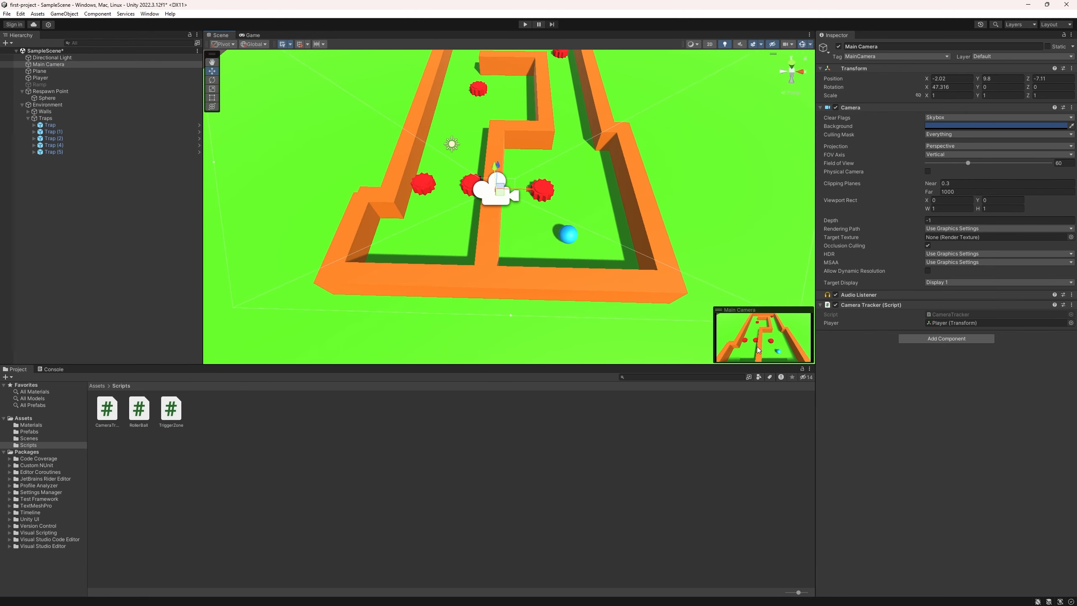
key(s)
right_drag(576, 236, 569, 237)
key(d)
drag(447, 199, 569, 205)
key(d)
right_drag(700, 221, 588, 209)
Set the Player ball's X position to 1.
click(494, 255)
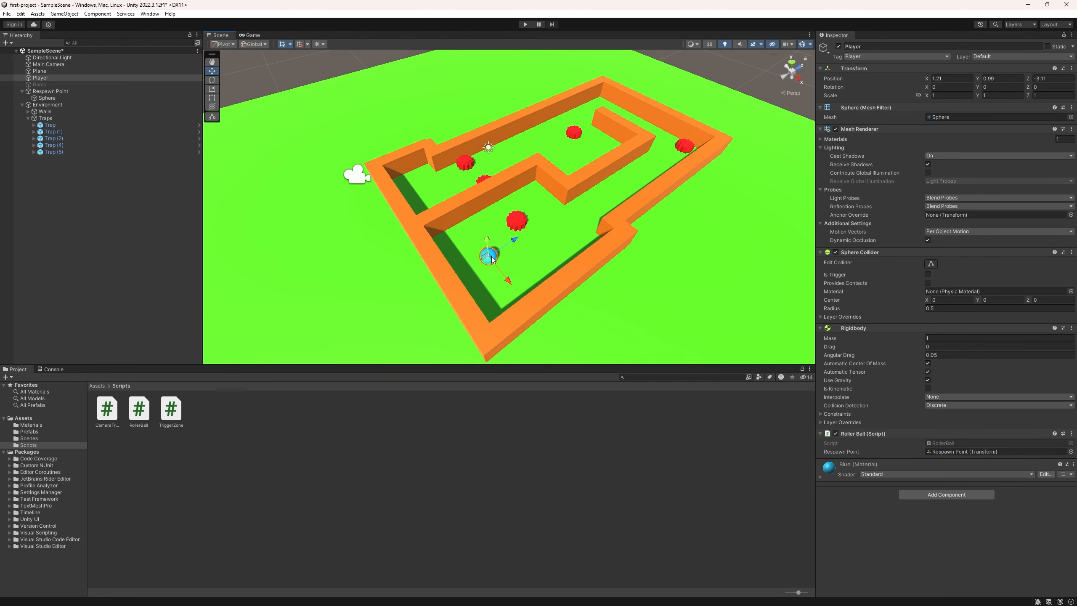
click(943, 78)
text(0)
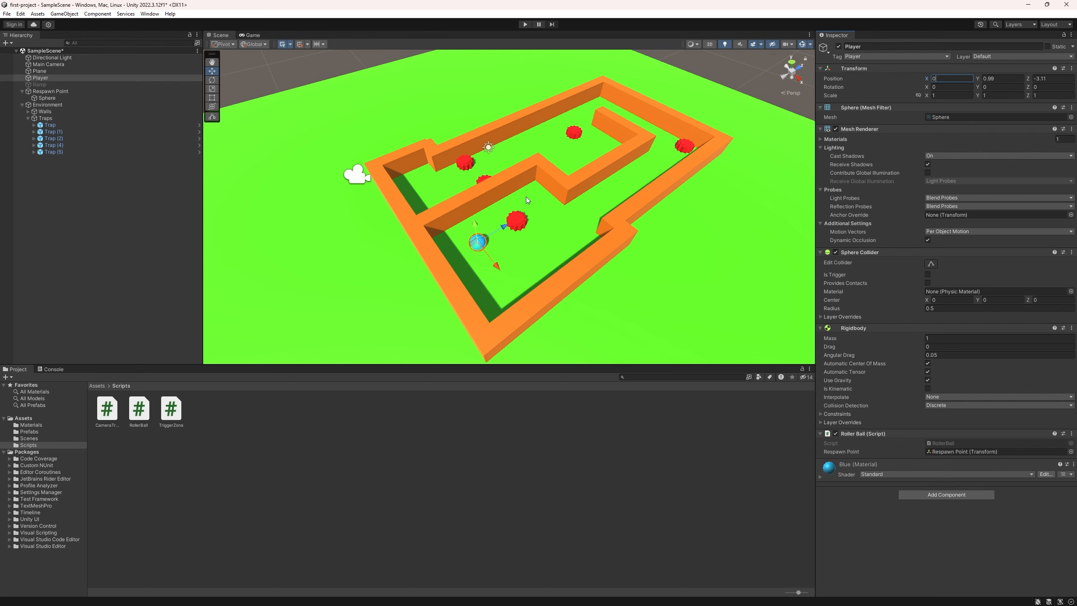
key(BackSpace)
text(1)
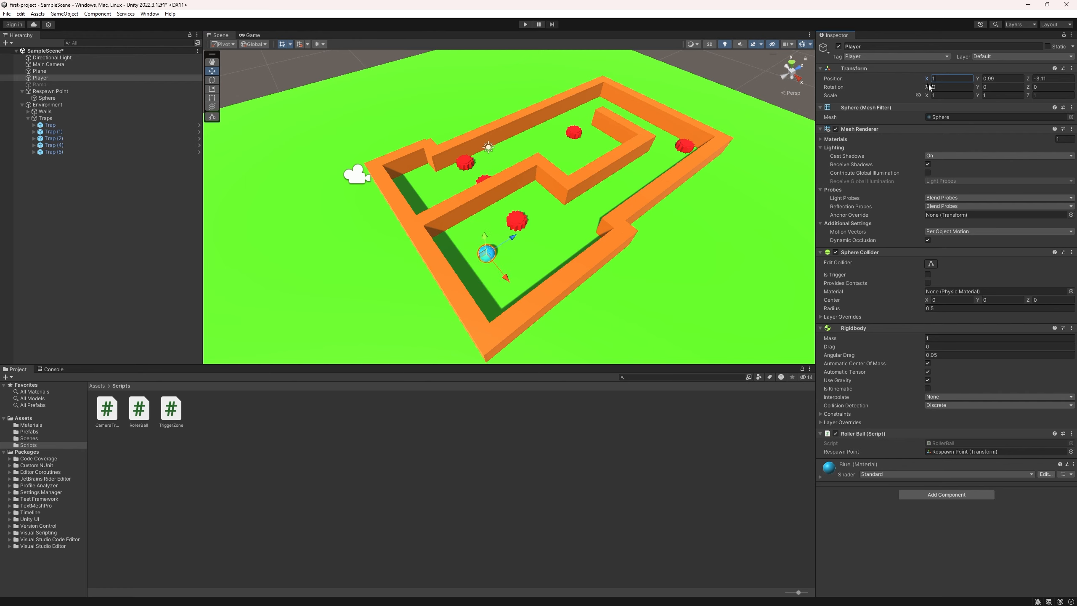
Set the Main Camera's X position to 1.
right_drag(532, 141, 575, 223)
click(355, 260)
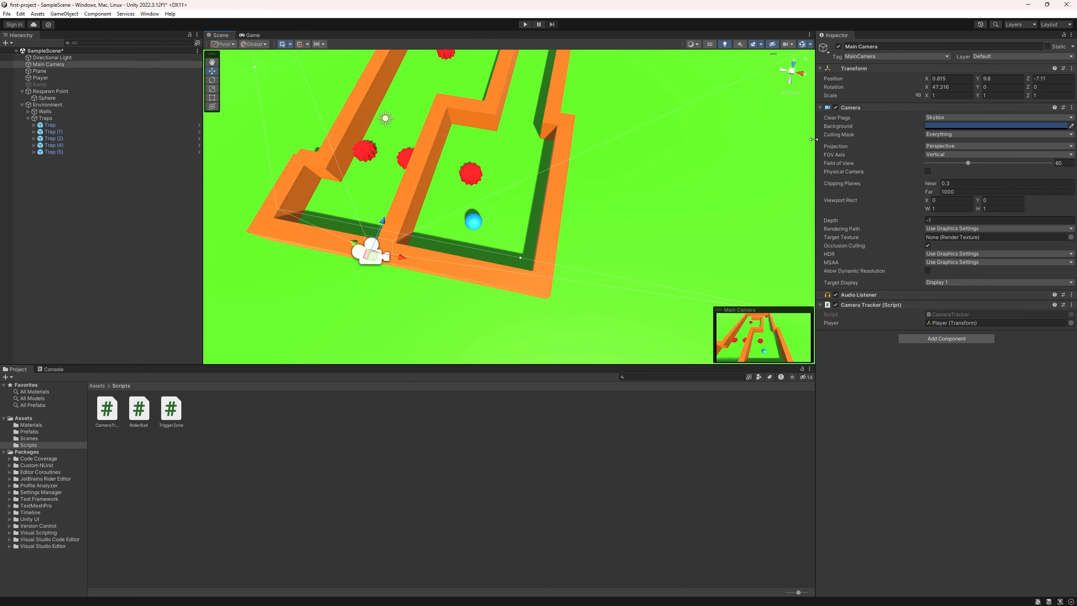
click(950, 79)
text(1)
Bring the Main Camera closer to the ball at about Y 5.03, Z -5.1, tilt it to about 59.9° around X, and save the scene.
right_drag(569, 216, 456, 178)
drag(377, 88, 450, 102)
key(w)
drag(419, 63, 492, 197)
key(e)
key(w)
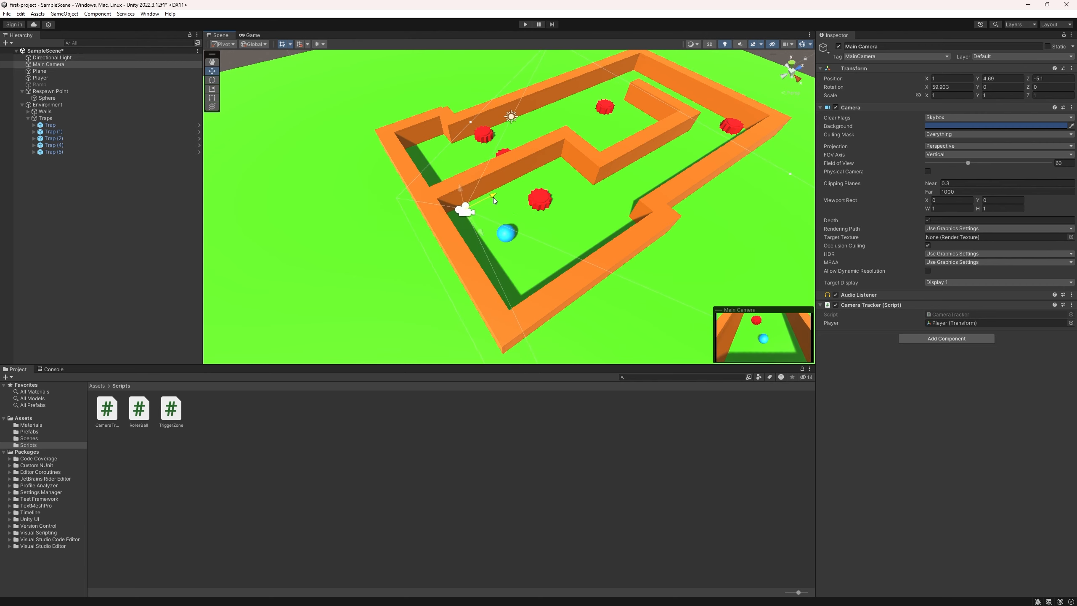
key(ctrl+s)
drag(459, 190, 628, 188)
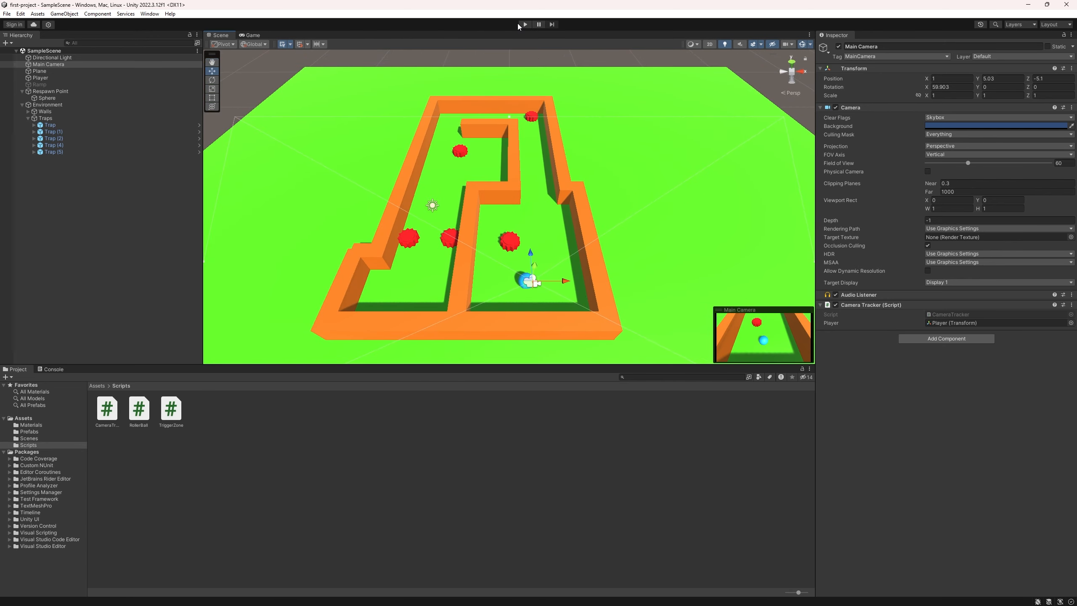
Playtest the scene by rolling the ball through the walled course past the traps to check the camera tracking, and stop playing.
click(524, 24)
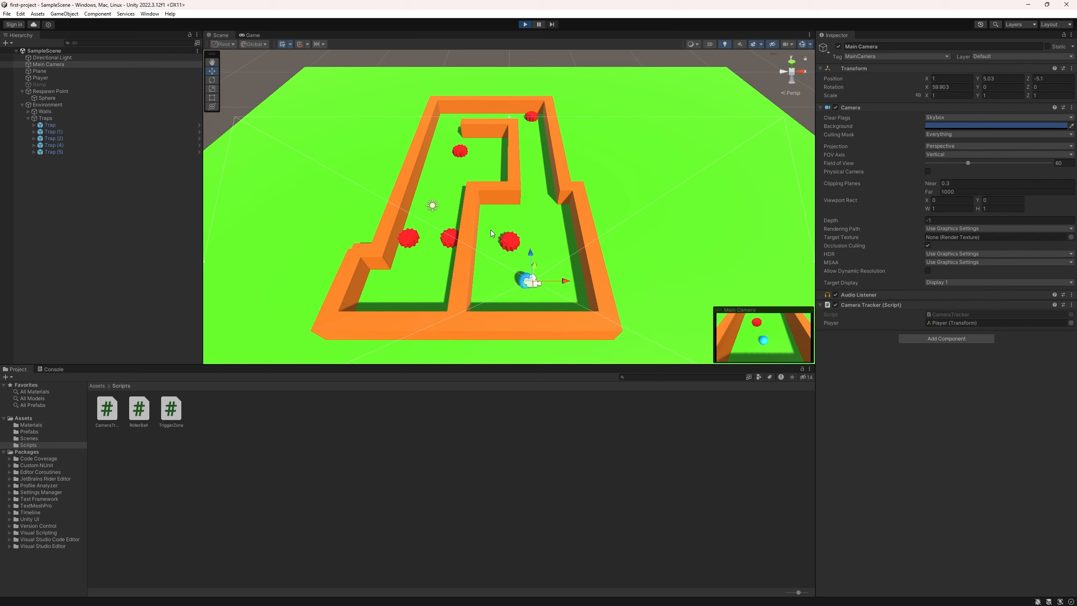
key(Up)
key(Right)
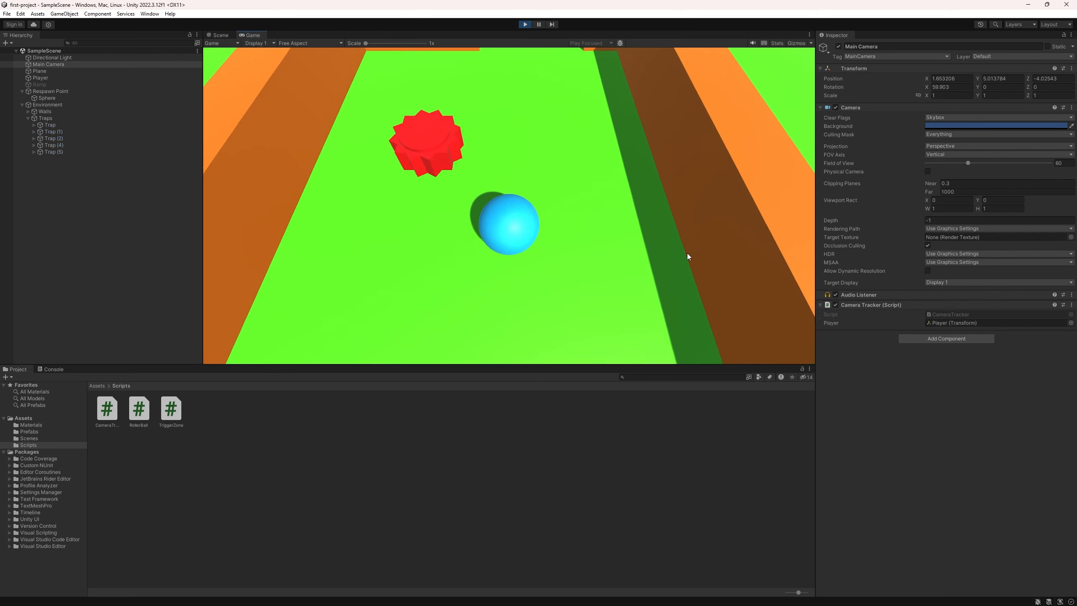
key(Up)
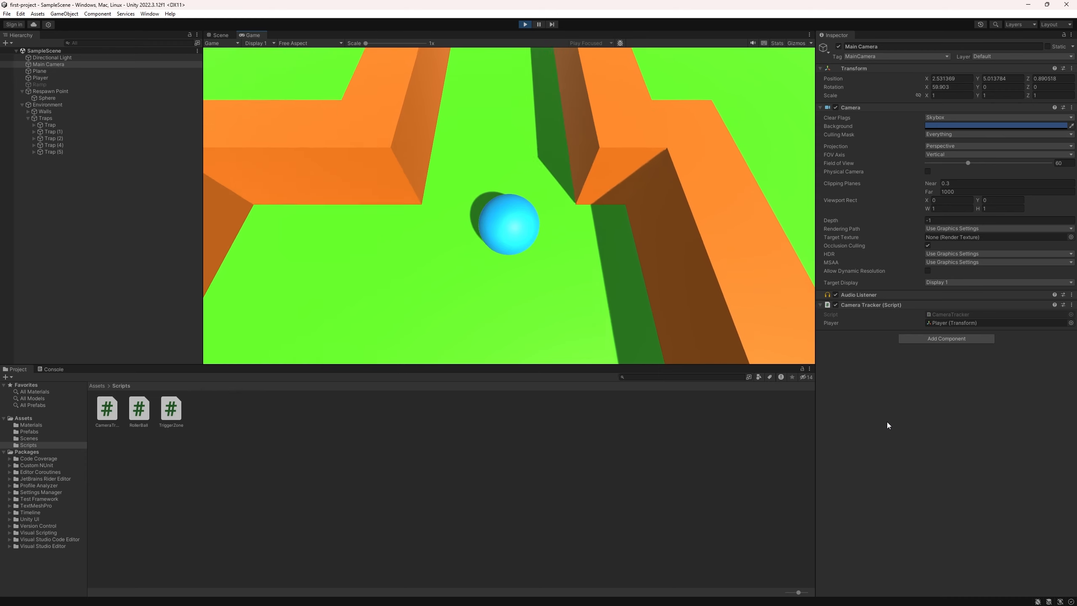
key(Up)
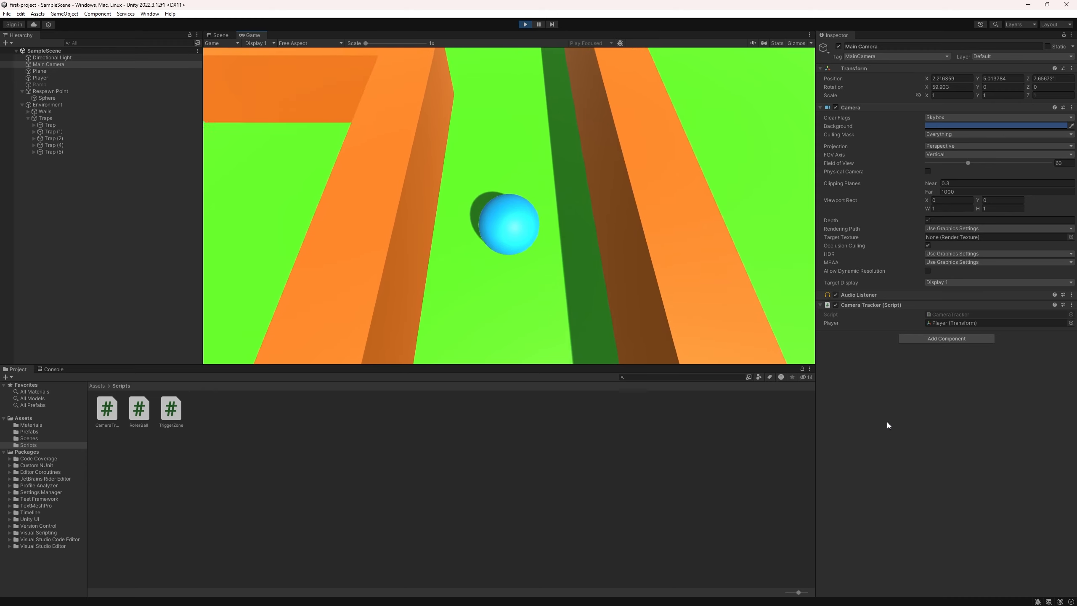
key(Left)
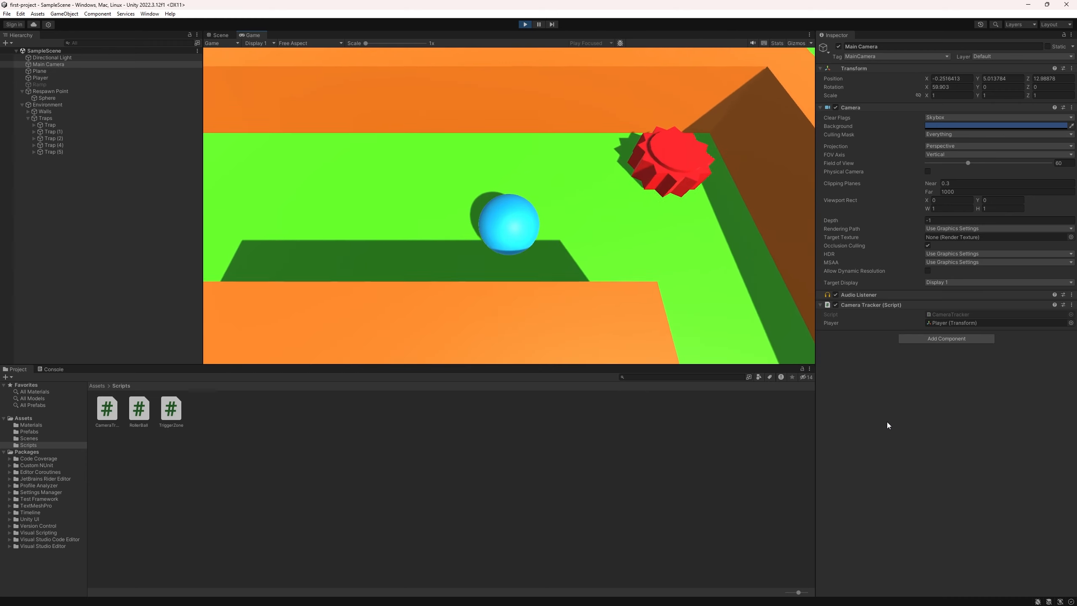
key(Down)
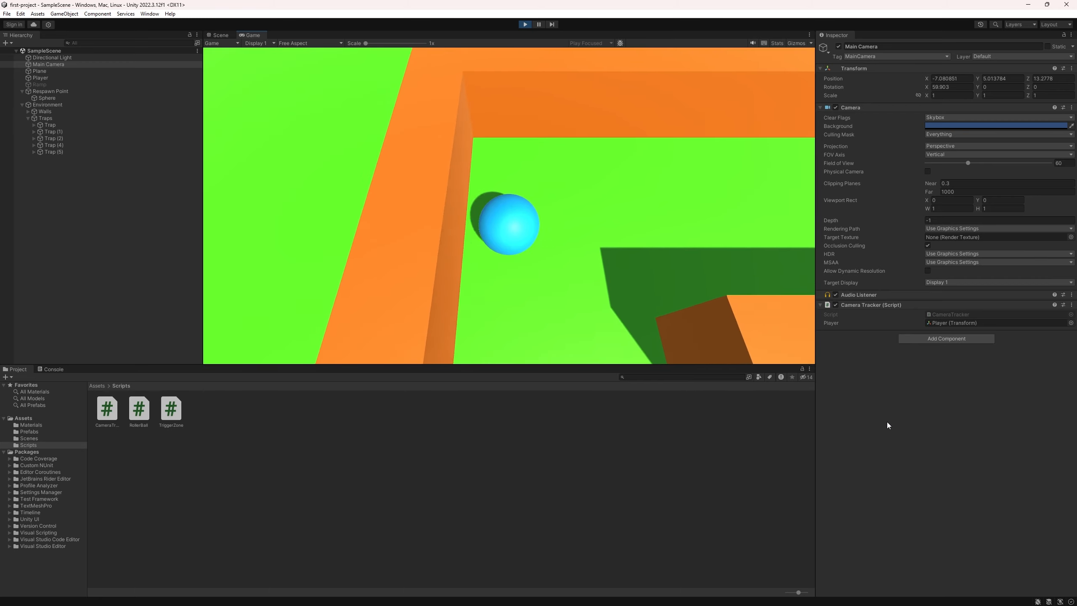
key(Down)
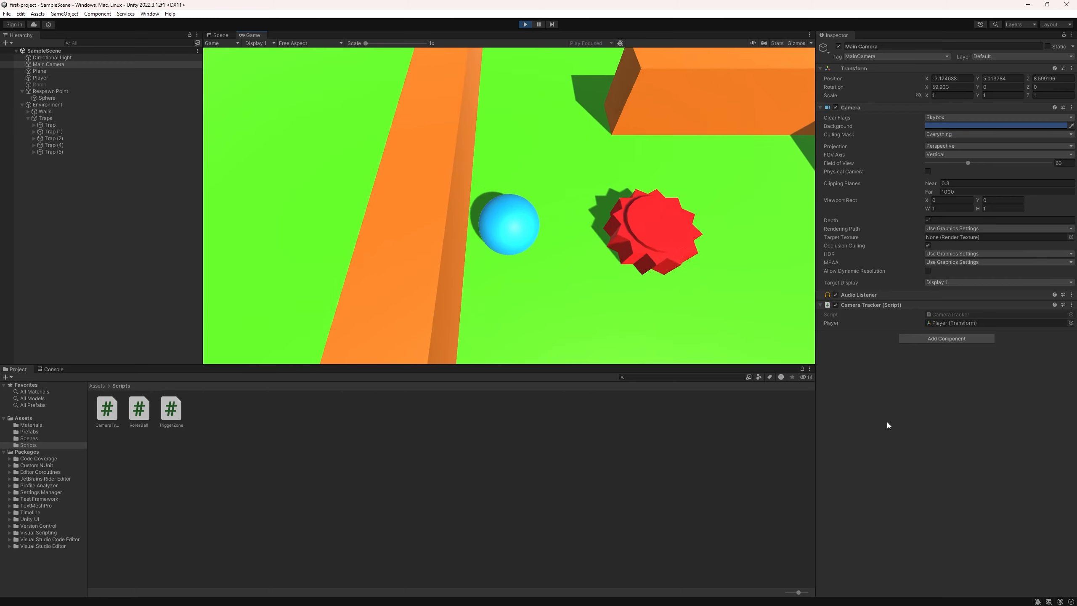
key(Down)
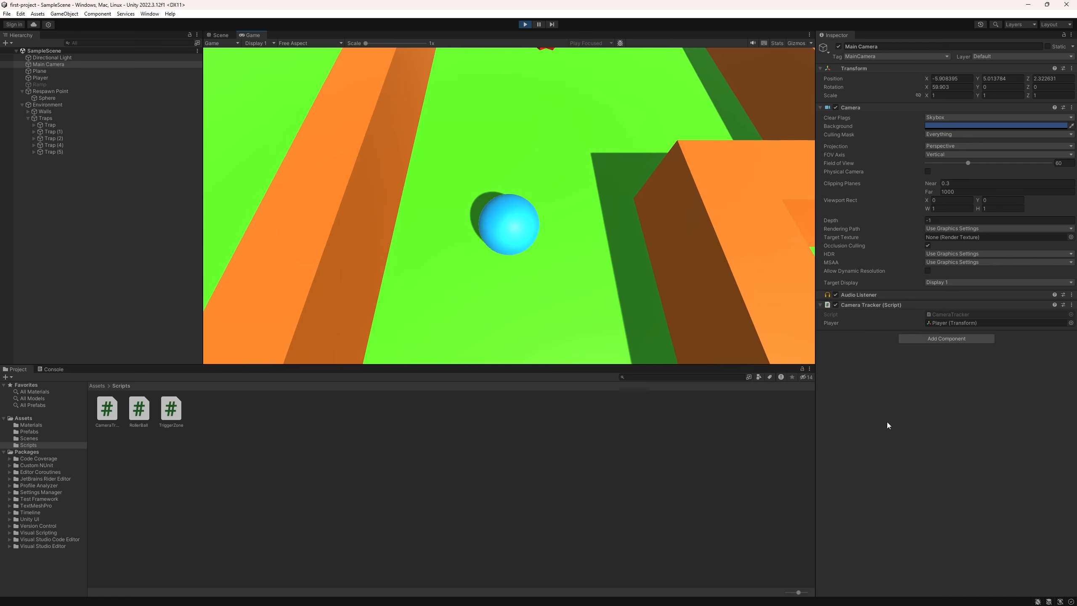
key(Up)
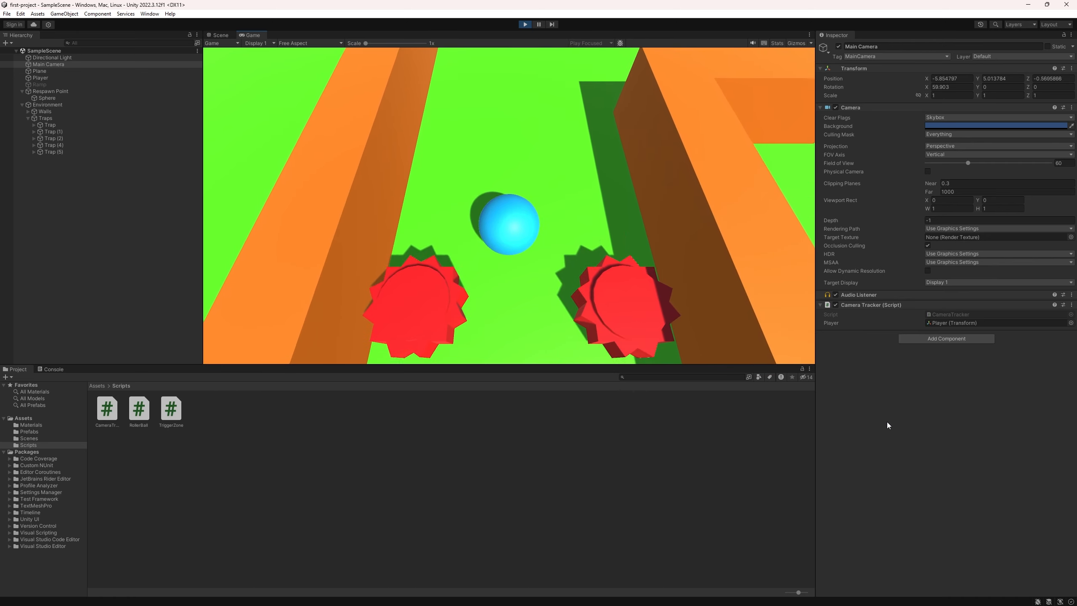
key(Down)
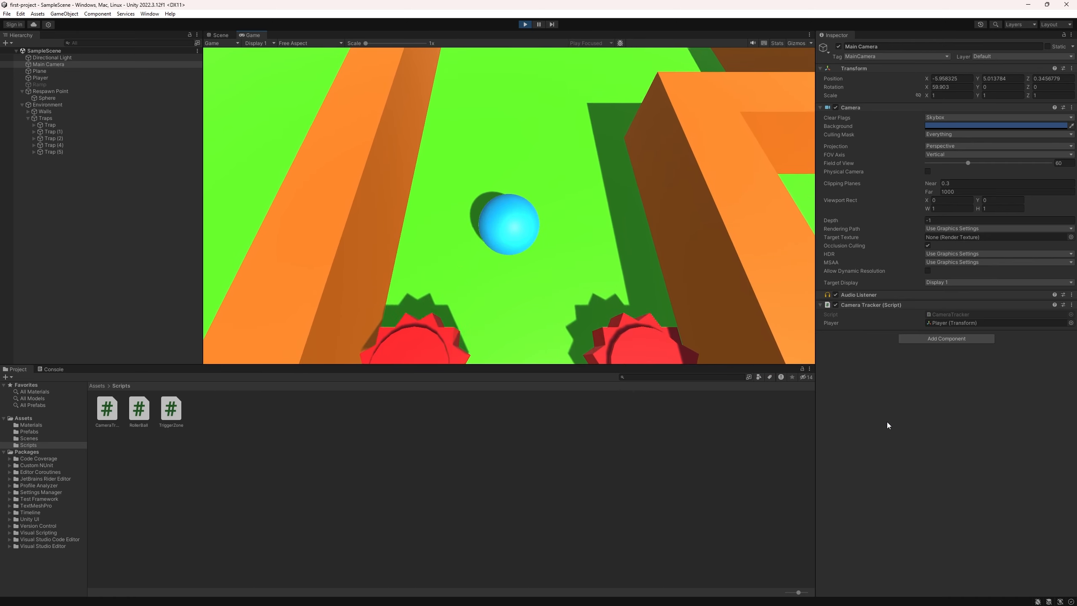
key(Down)
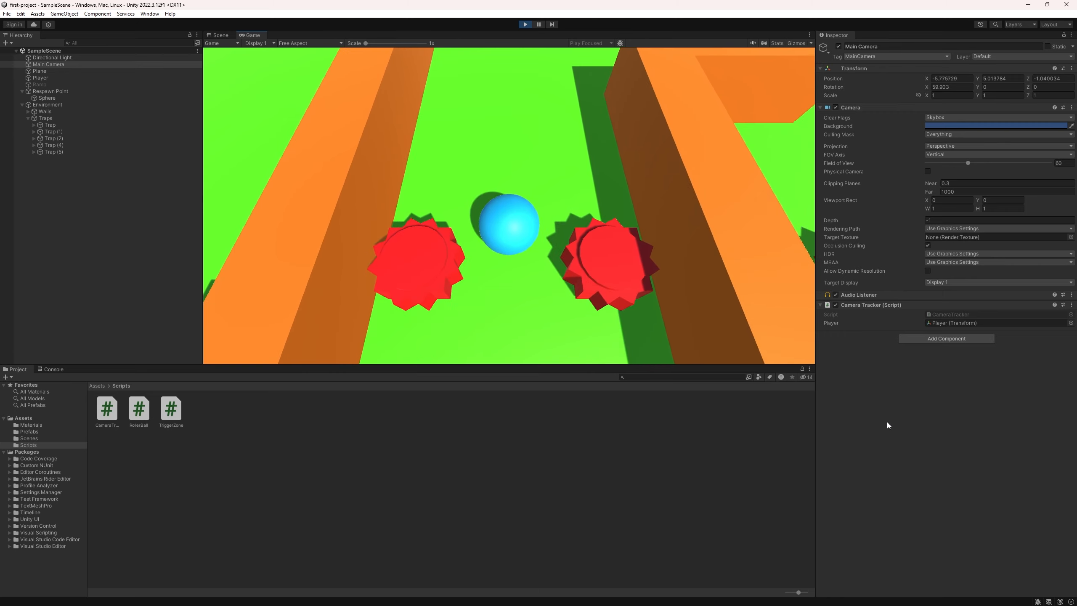
key(Down)
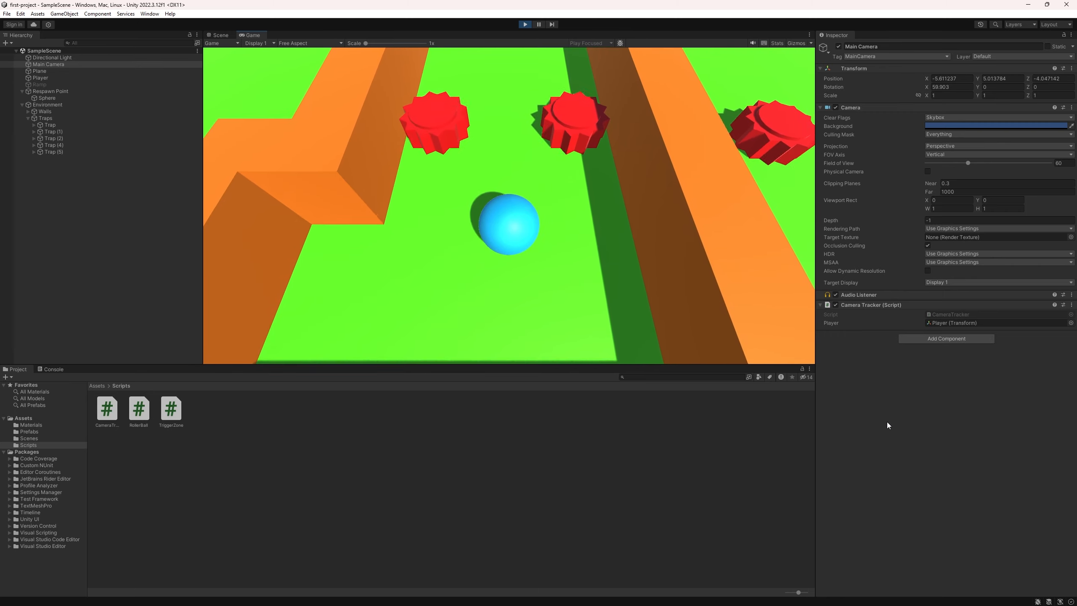
key(Right)
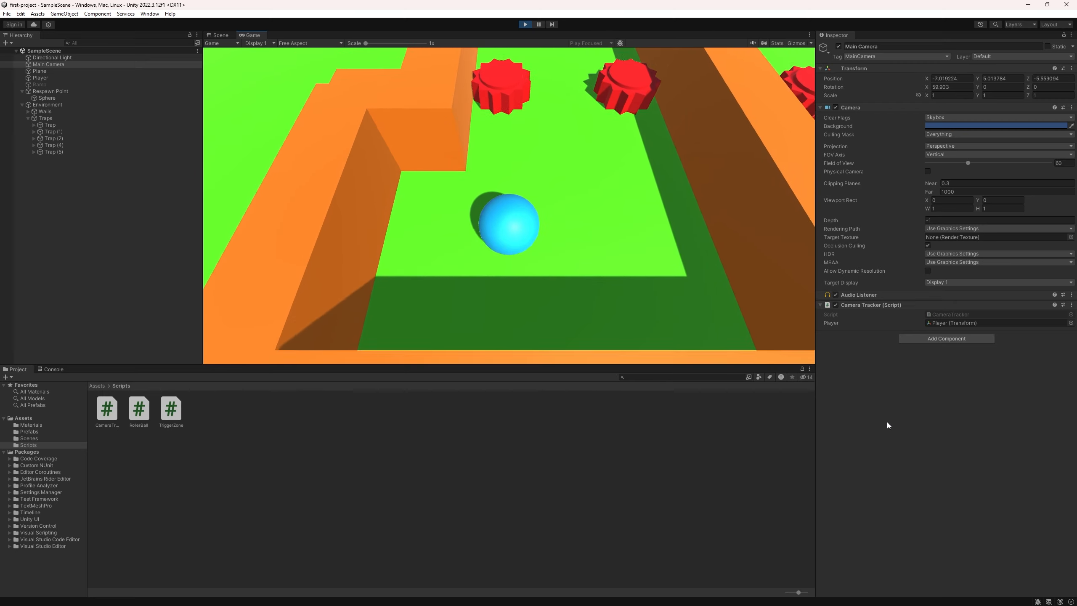
key(Down)
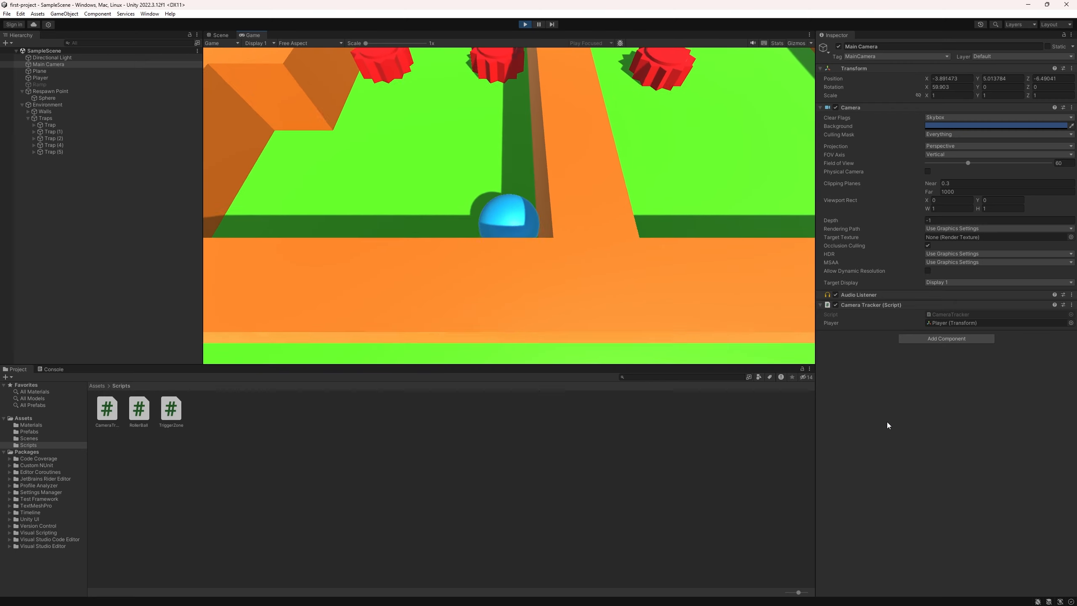
key(Left)
key(Up)
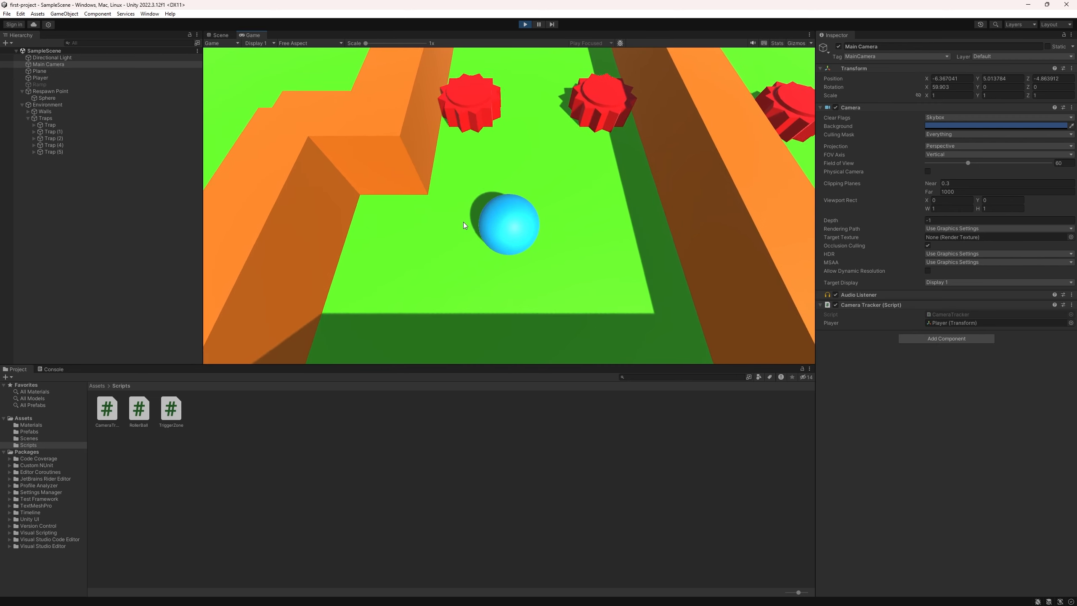
key(Up)
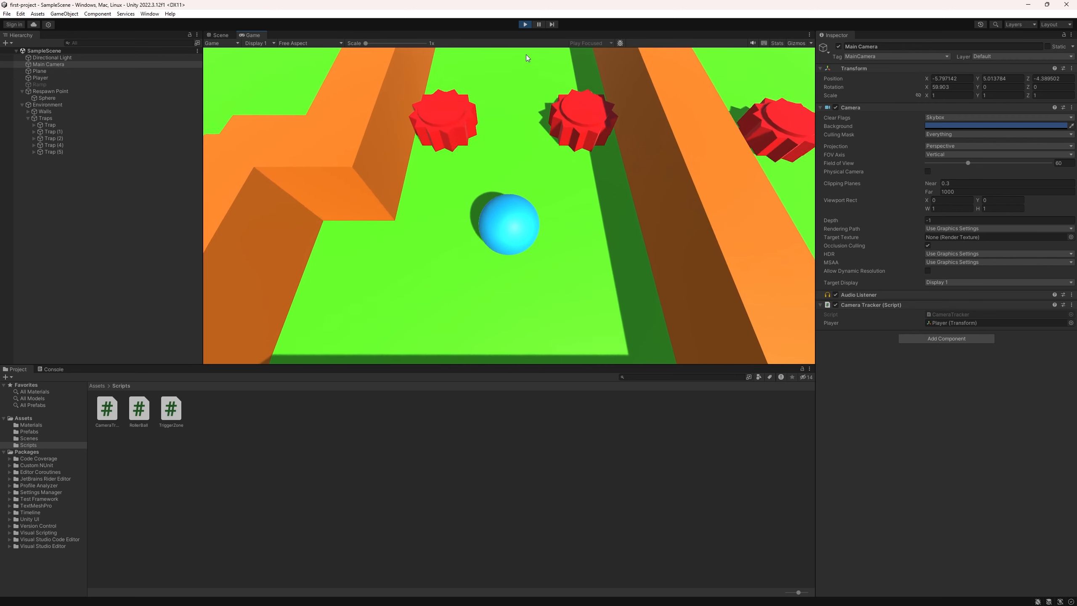
click(525, 24)
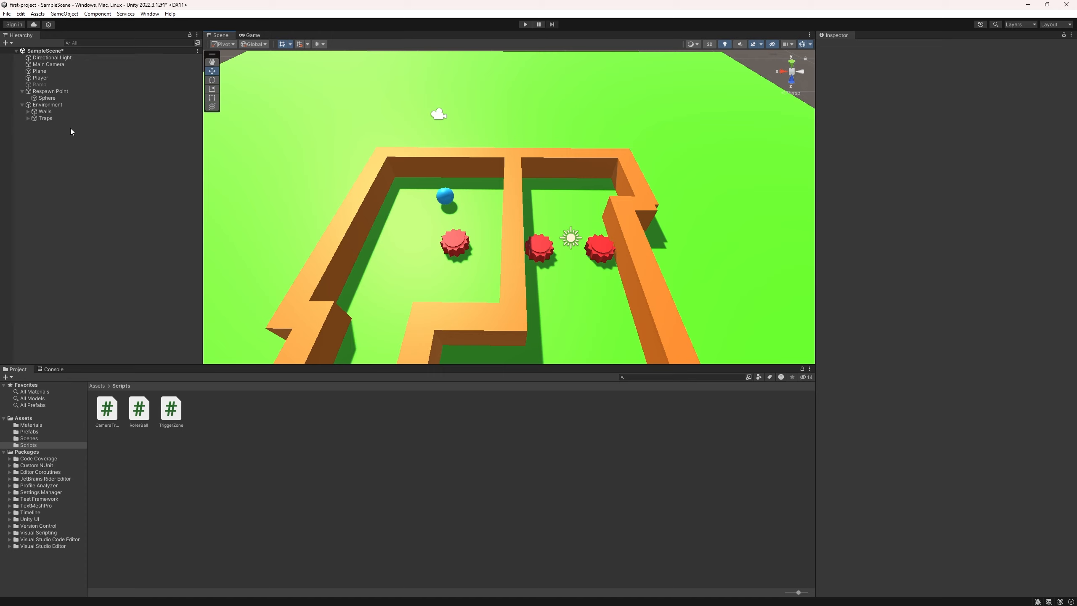
Create a 3D cube named Goal and make it a child of Environment.
click(50, 138)
right_click(51, 143)
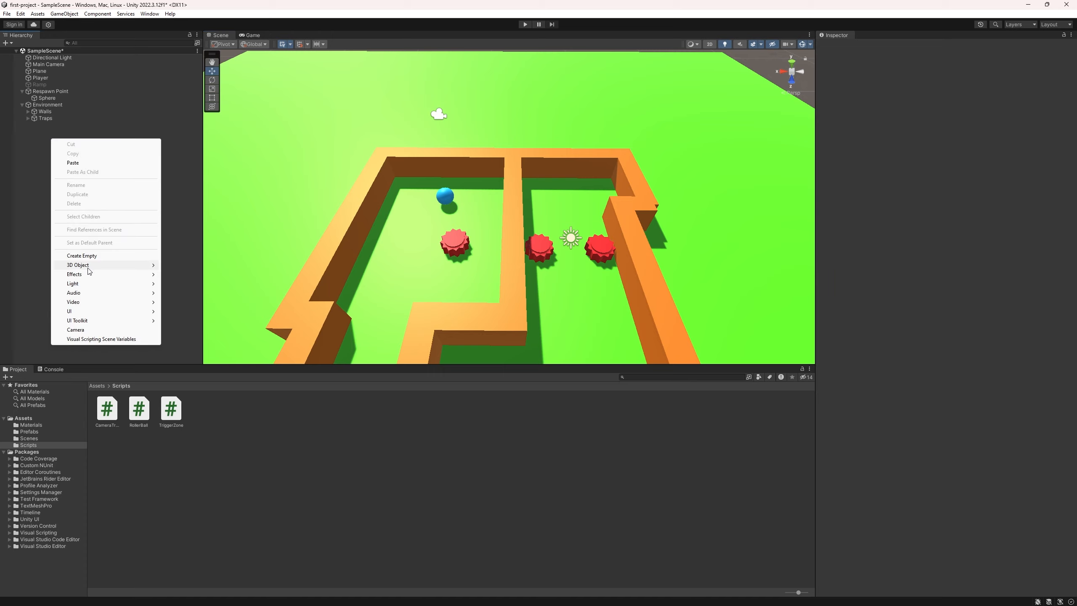
mouse_move(93, 264)
click(205, 270)
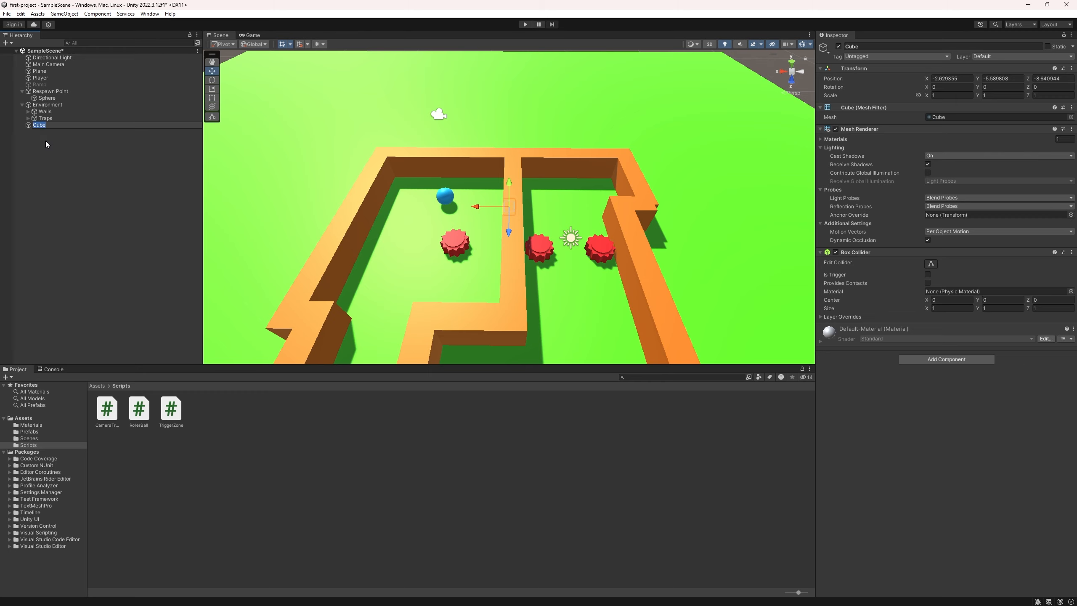
text(Goal)
key(Return)
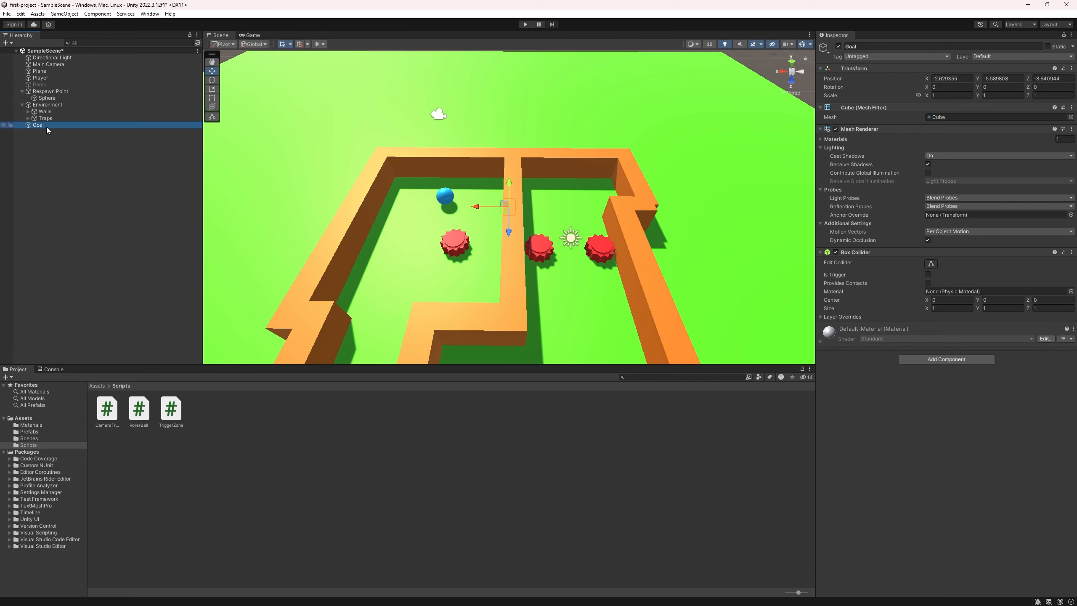
drag(42, 126, 46, 109)
Place the Goal cube in the dead end behind the paired traps at about X -5.89, Y 0.53, Z -3.12, stretched to about 5.1 along X.
alt+drag(437, 219, 563, 227)
key(r)
drag(484, 220, 495, 122)
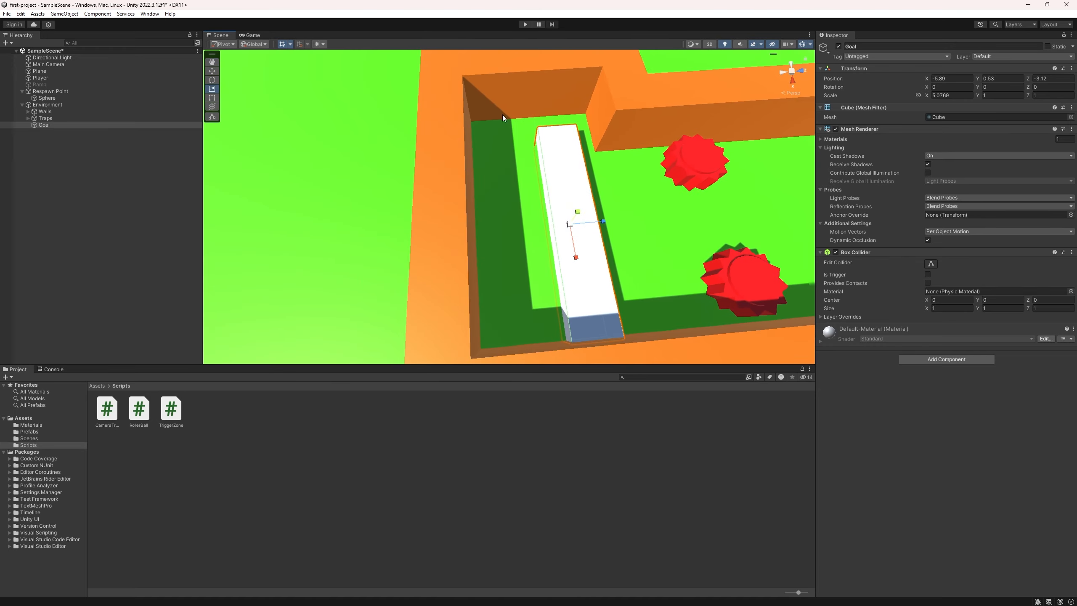
Enlarge the Goal cube to a scale of about 6.9 × 2.9 × 3.3 and shift it to about Z -3.71 to fill the dead end.
alt+drag(512, 86, 535, 214)
key(w)
alt+drag(535, 213, 453, 148)
key(r)
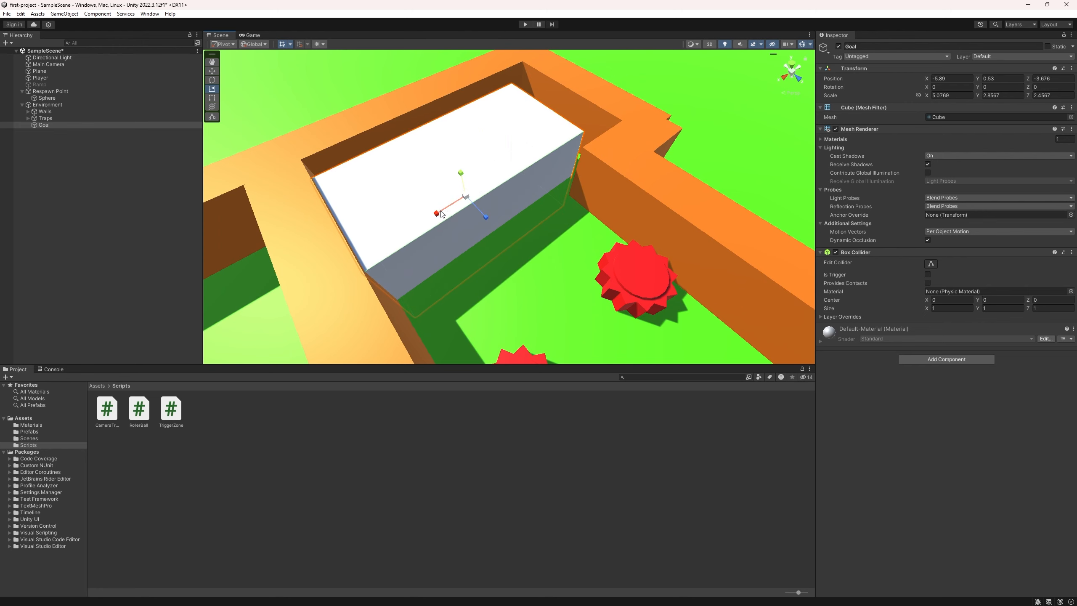
drag(441, 213, 368, 166)
key(w)
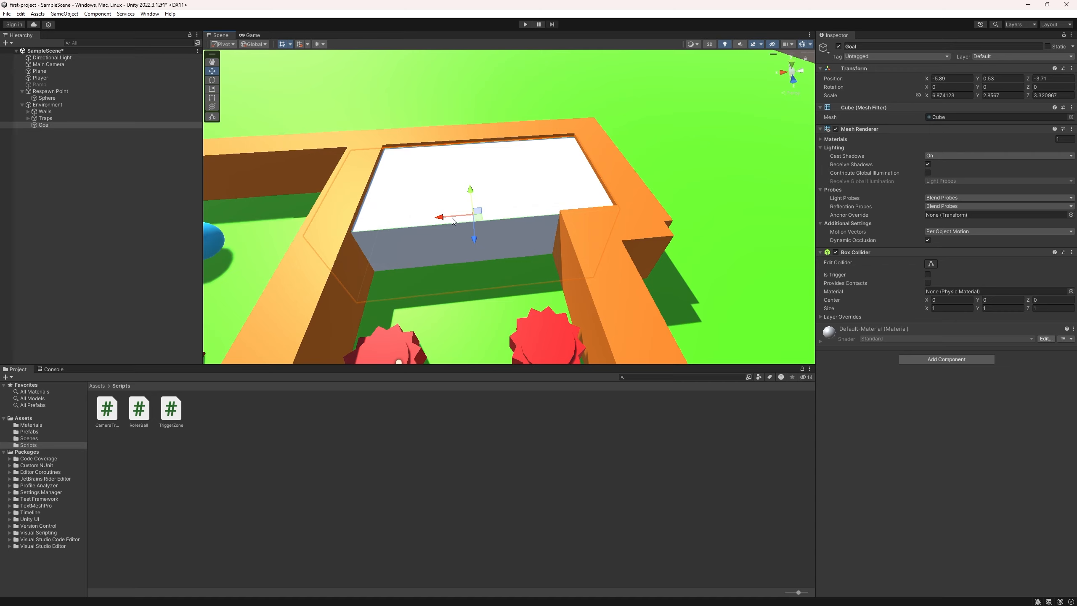
Rename the Trigger Material in the Materials folder as Goal Material.
click(21, 425)
scroll(533, 276, down, 10)
scroll(533, 275, up, 10)
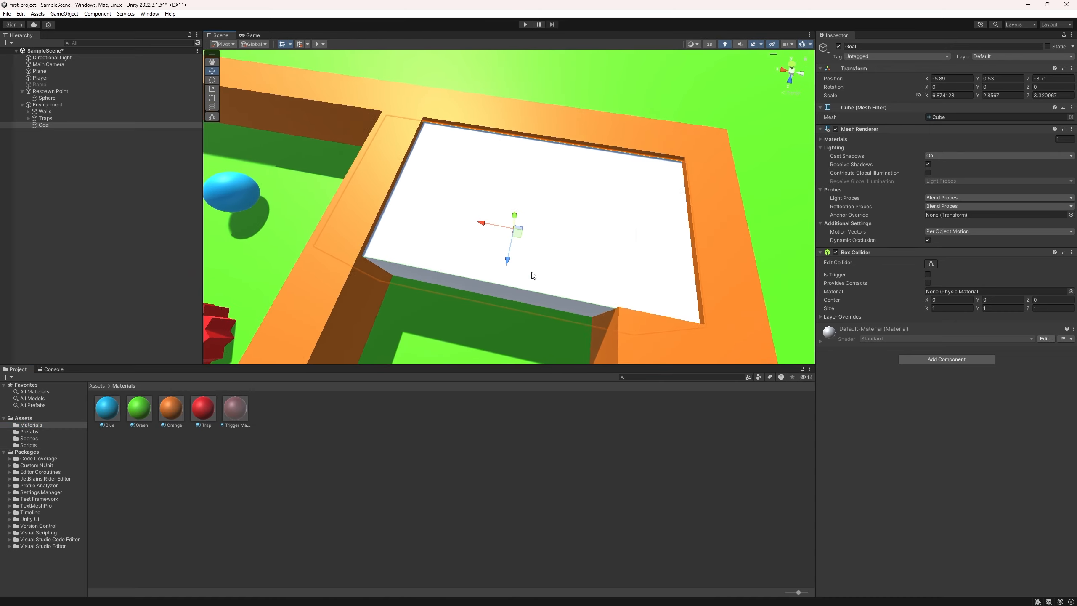
click(245, 409)
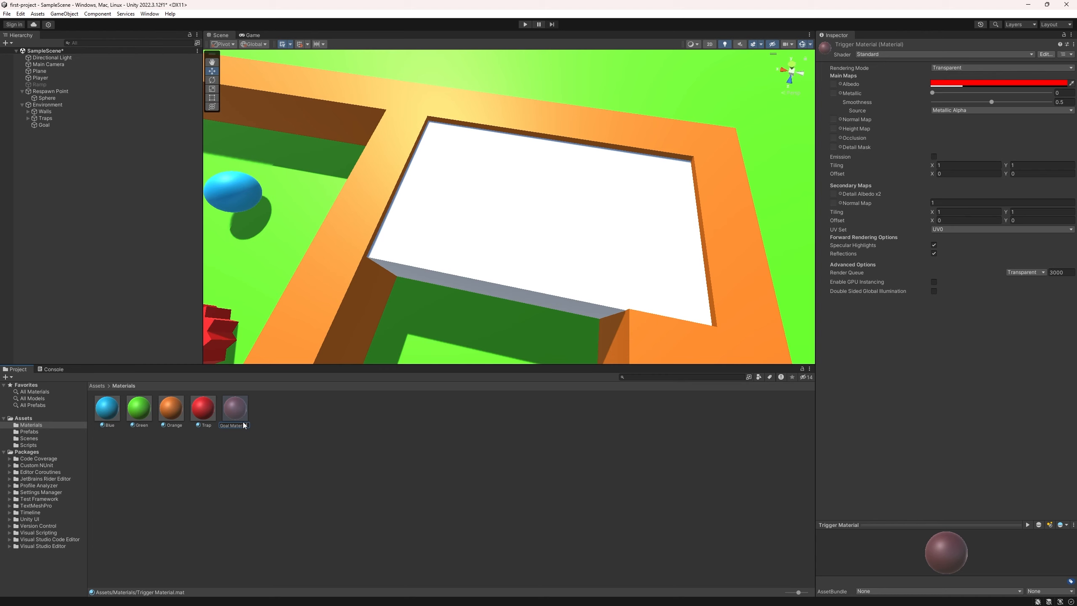
key(Return)
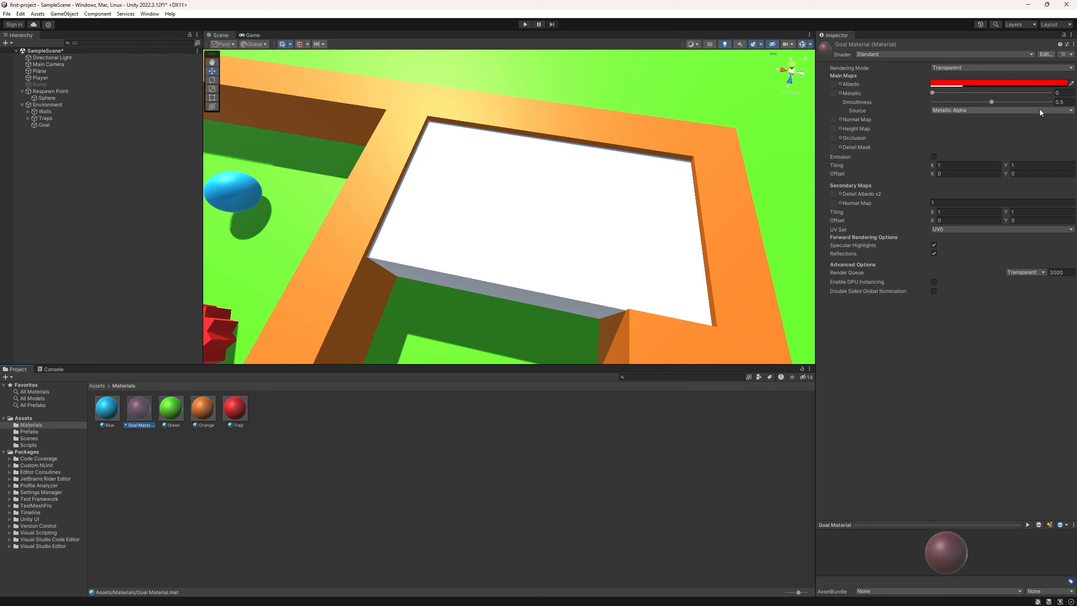
Change the Goal Material's albedo colour to yellow and apply the material to the Goal cube in the scene.
click(1025, 84)
drag(1028, 134, 1012, 109)
click(1035, 74)
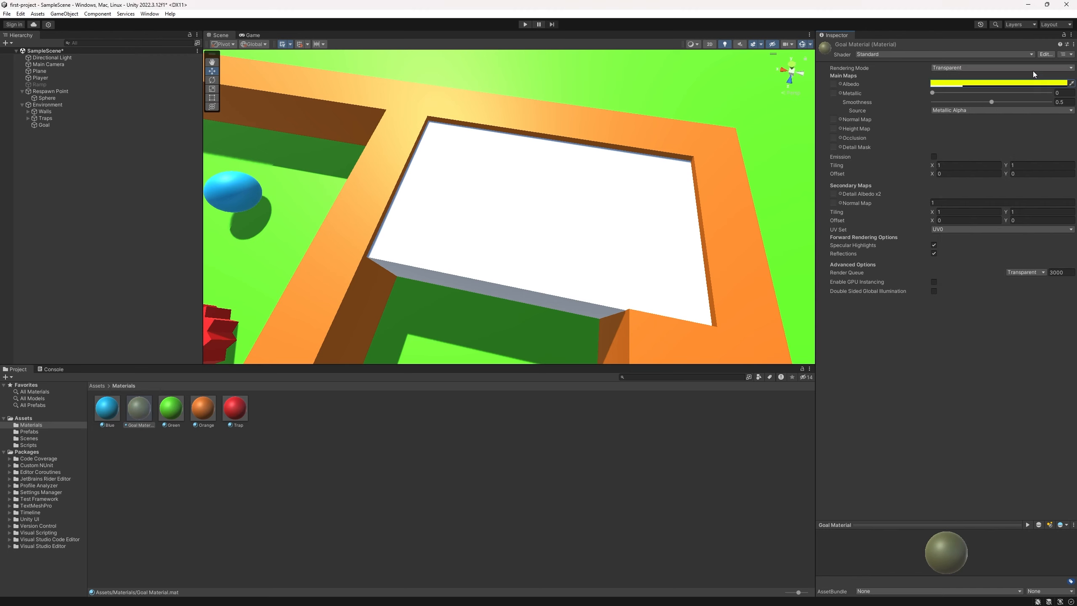
drag(140, 423, 355, 187)
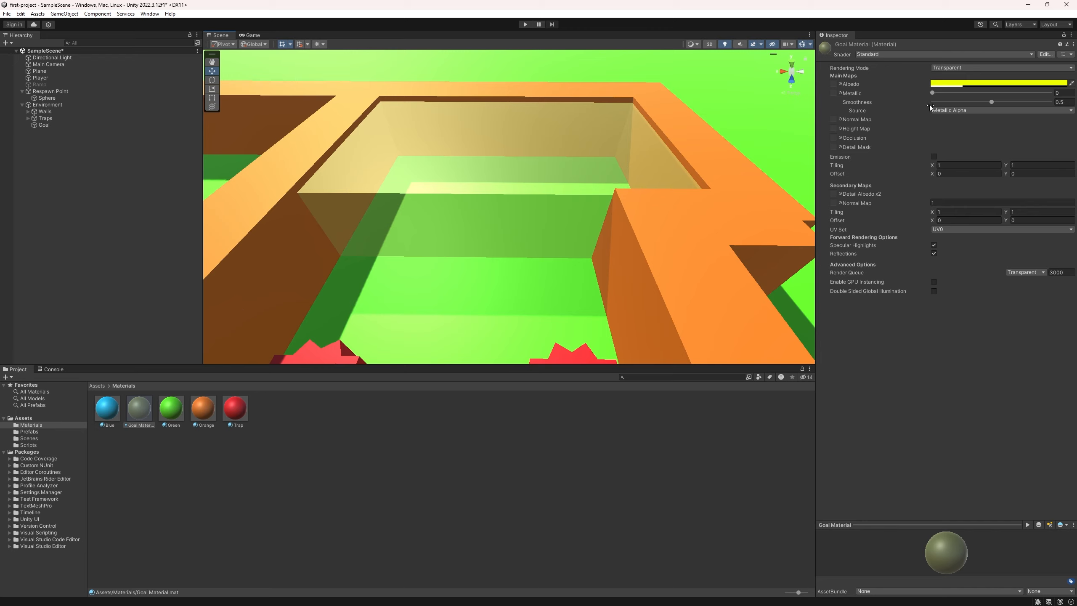
Change the Goal Material's albedo colour to magenta.
click(958, 83)
drag(1016, 118, 1013, 203)
click(1029, 77)
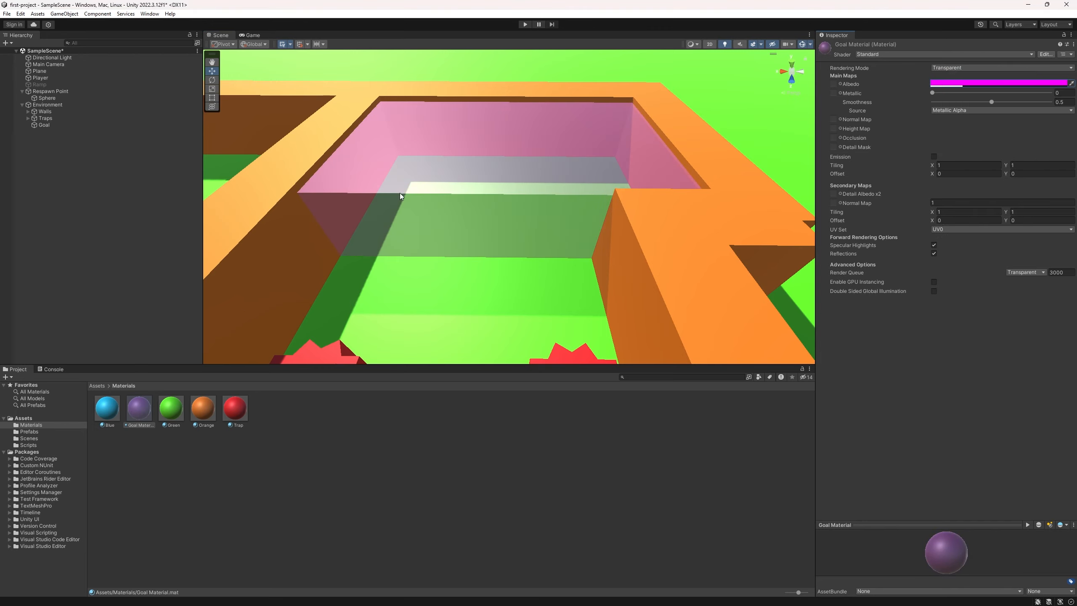
Make the Goal cube's Box Collider a trigger by enabling Is Trigger.
key(a)
right_drag(401, 197, 476, 221)
key(s)
key(w)
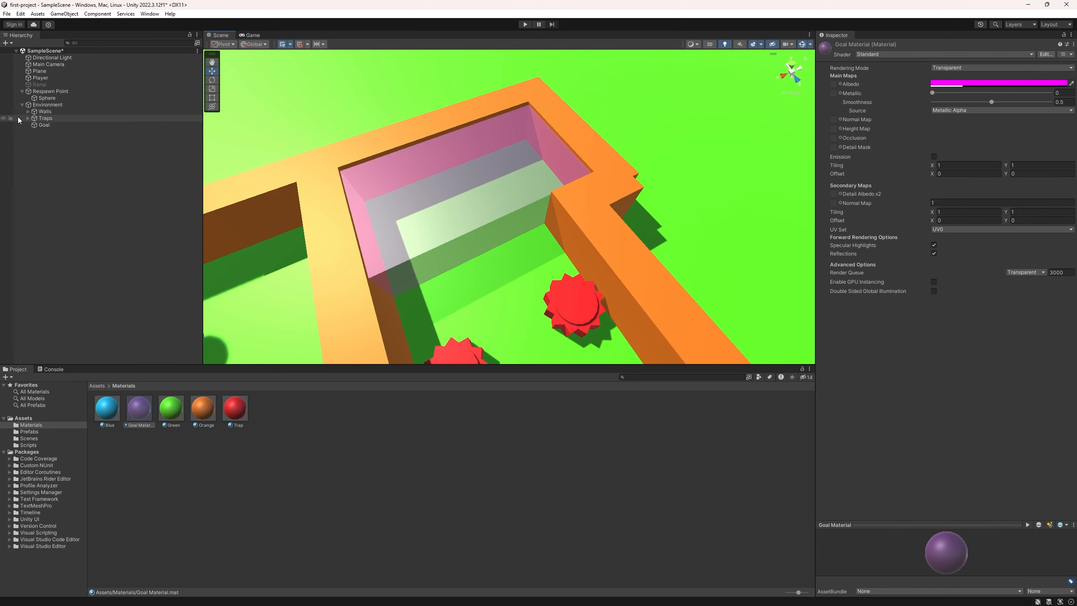
click(44, 124)
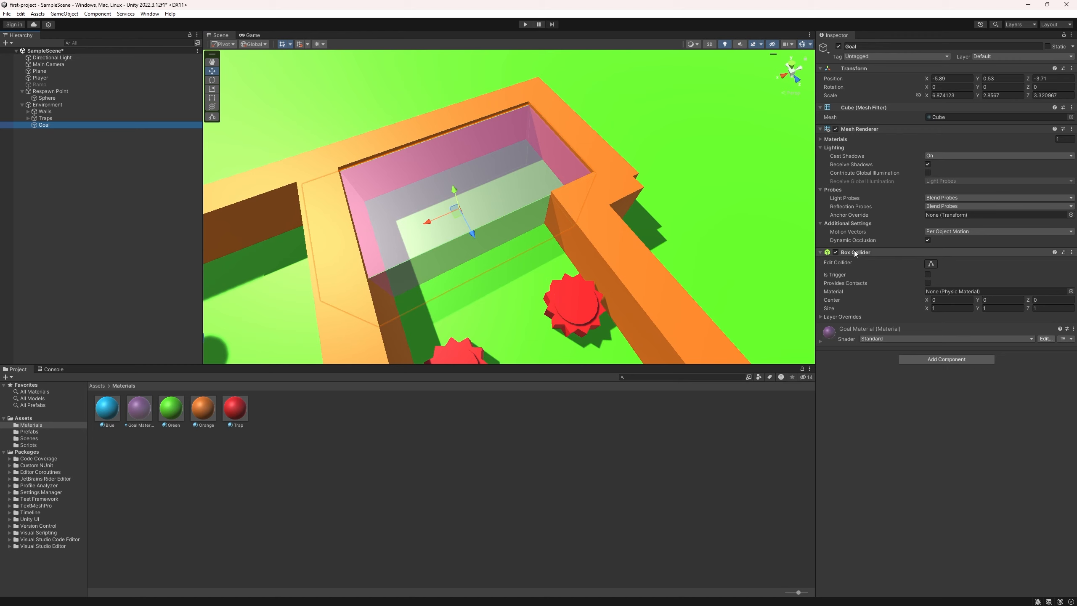
click(927, 275)
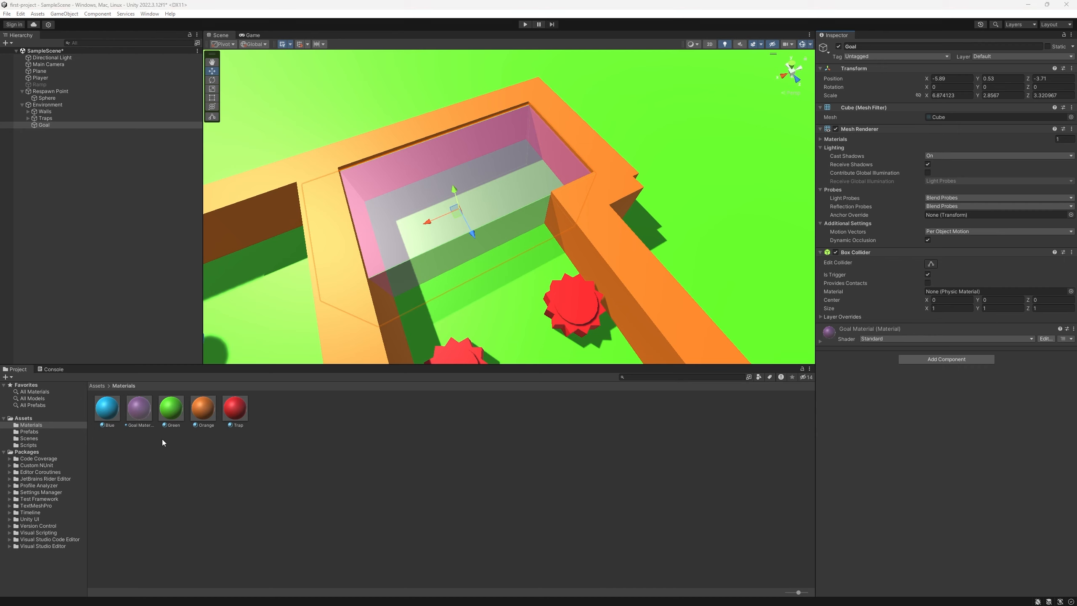
Create a C# script named GoalZone in the Scripts folder.
click(26, 445)
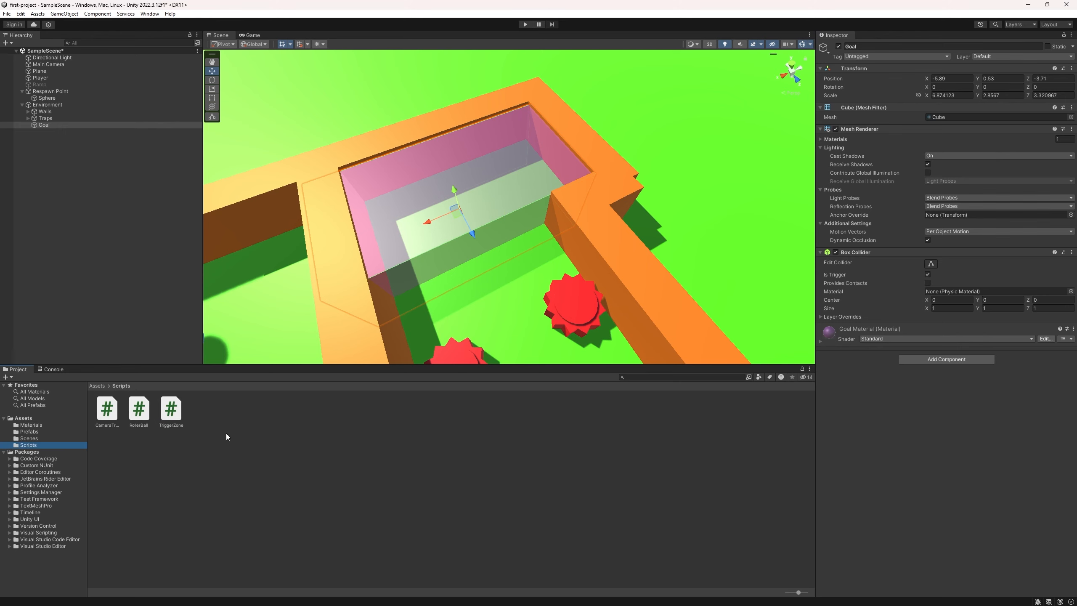
right_click(211, 415)
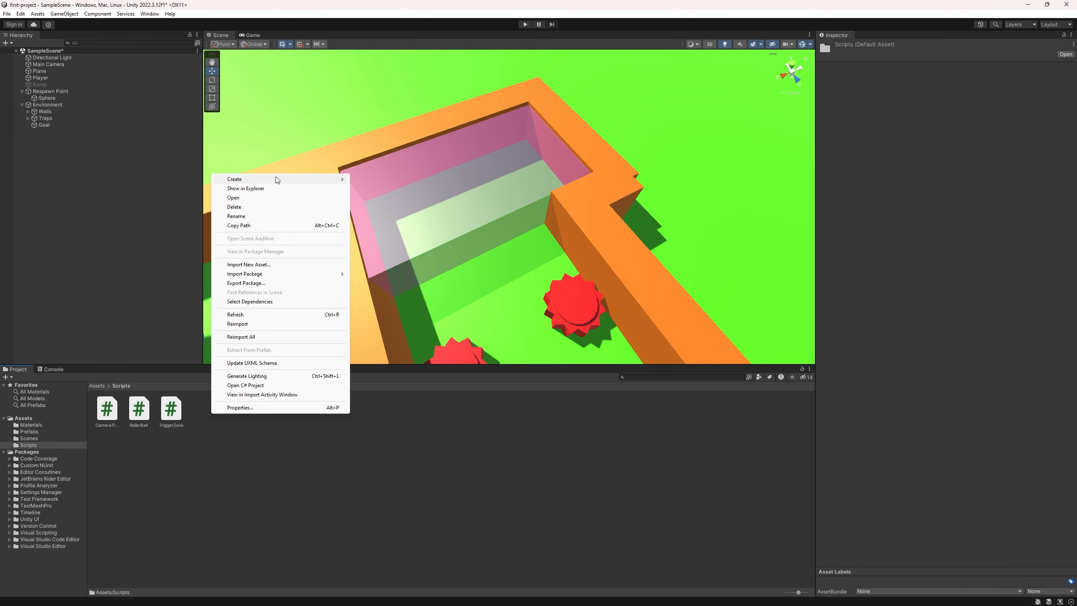
mouse_move(276, 181)
click(410, 195)
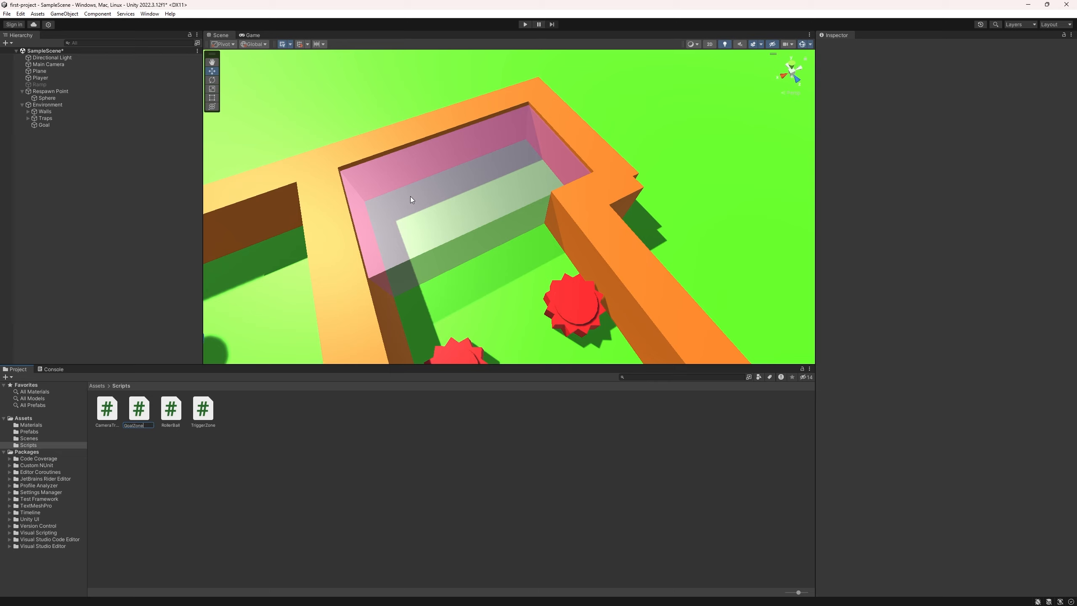
key(Return)
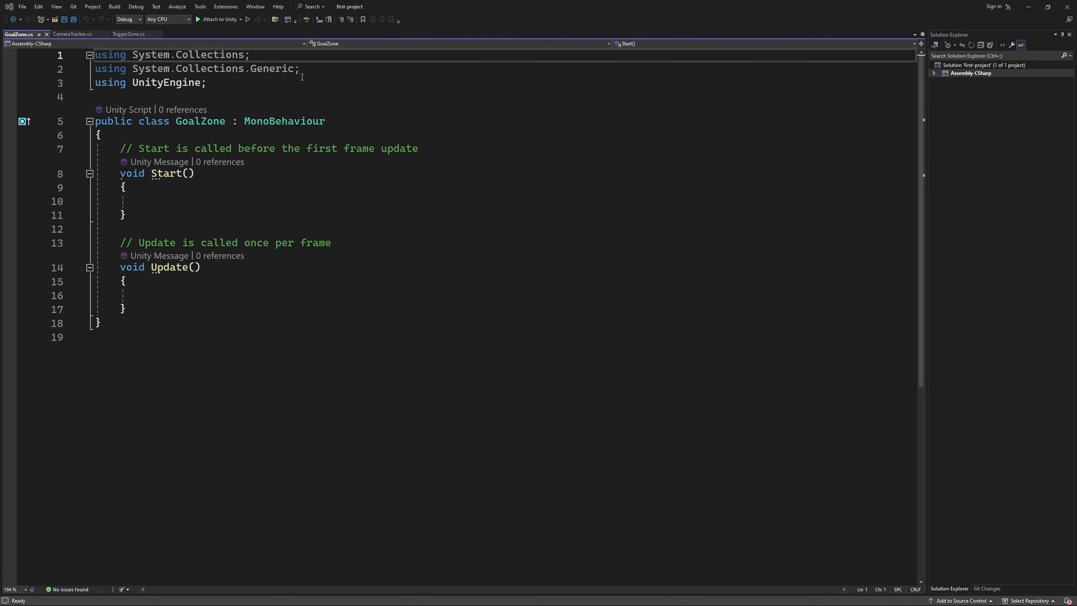
In Visual Studio, delete the System.Collections and System.Collections.Generic using lines from GoalZone.cs.
drag(316, 64, 95, 54)
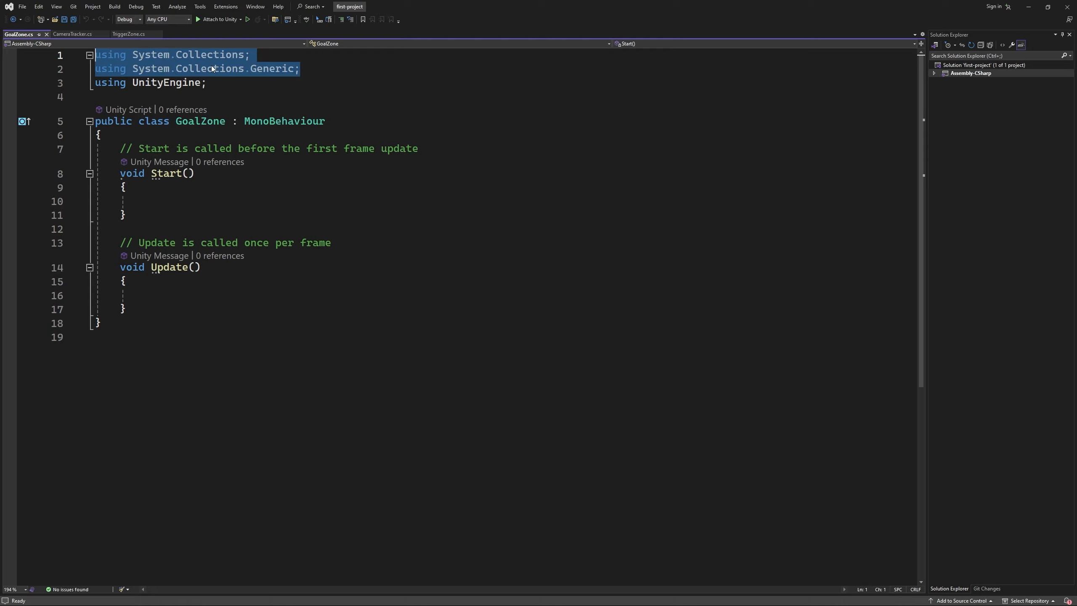
key(Delete)
key(Delete)
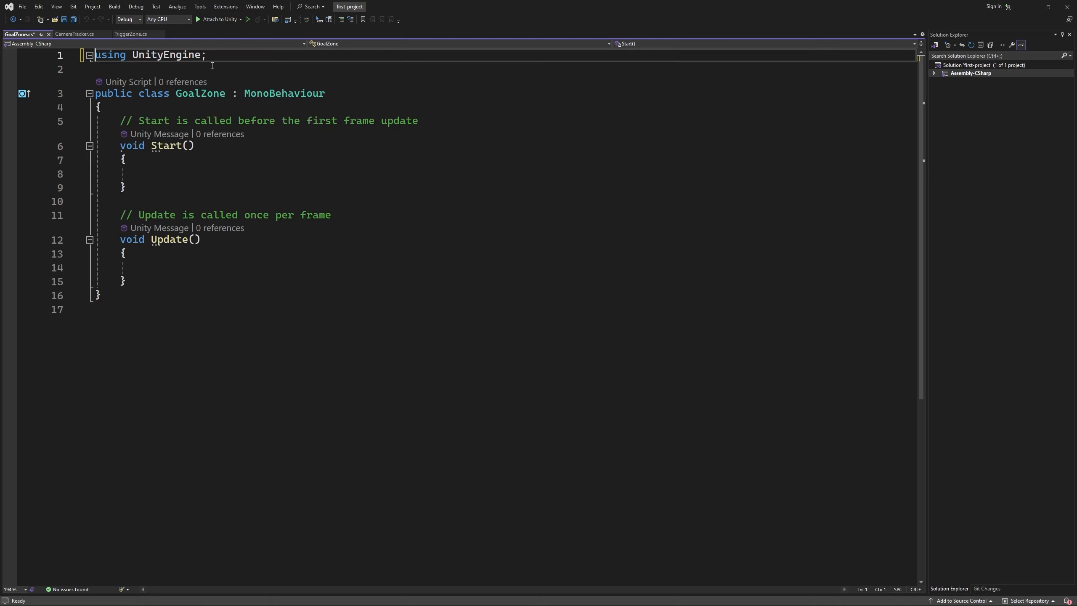
Replace the Start and Update methods in GoalZone.cs with the OnTriggerEnter method copied from TriggerZone.cs.
click(125, 34)
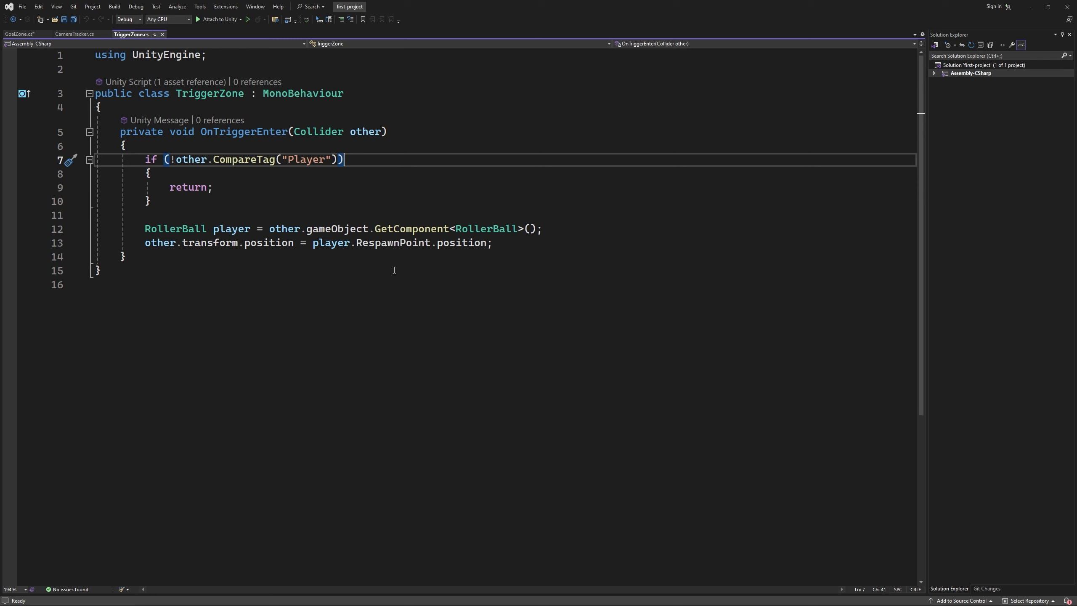
drag(146, 257, 74, 137)
key(ctrl+c)
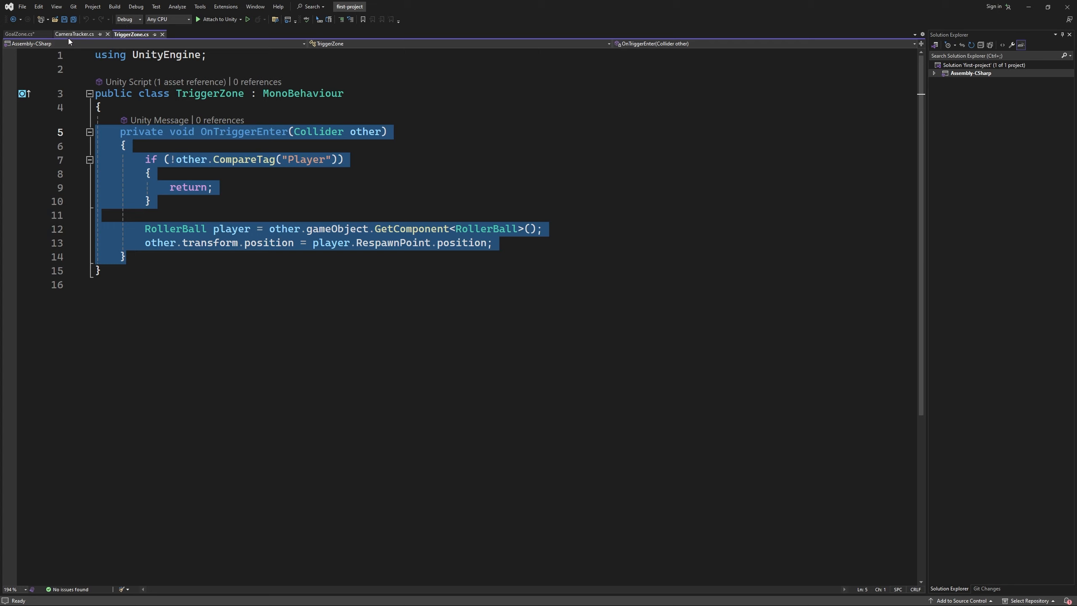
click(19, 34)
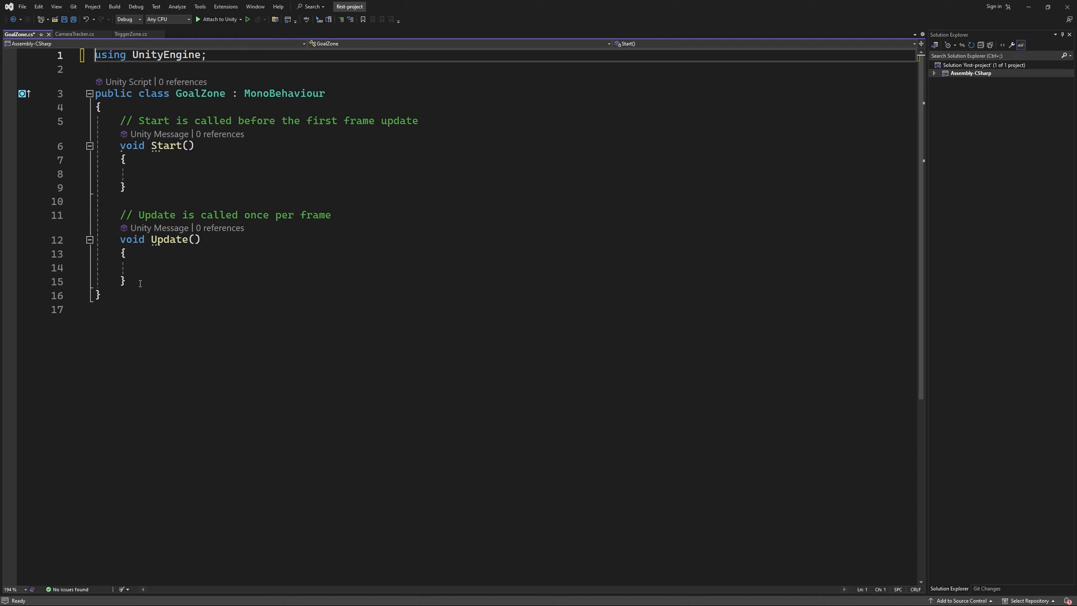
drag(141, 282, 68, 123)
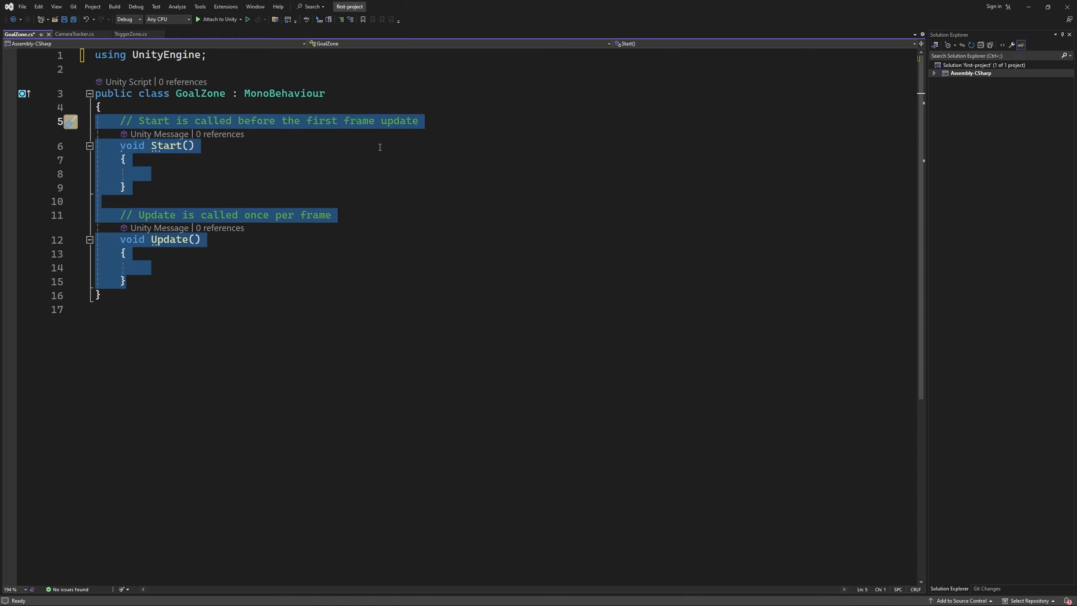
key(Delete)
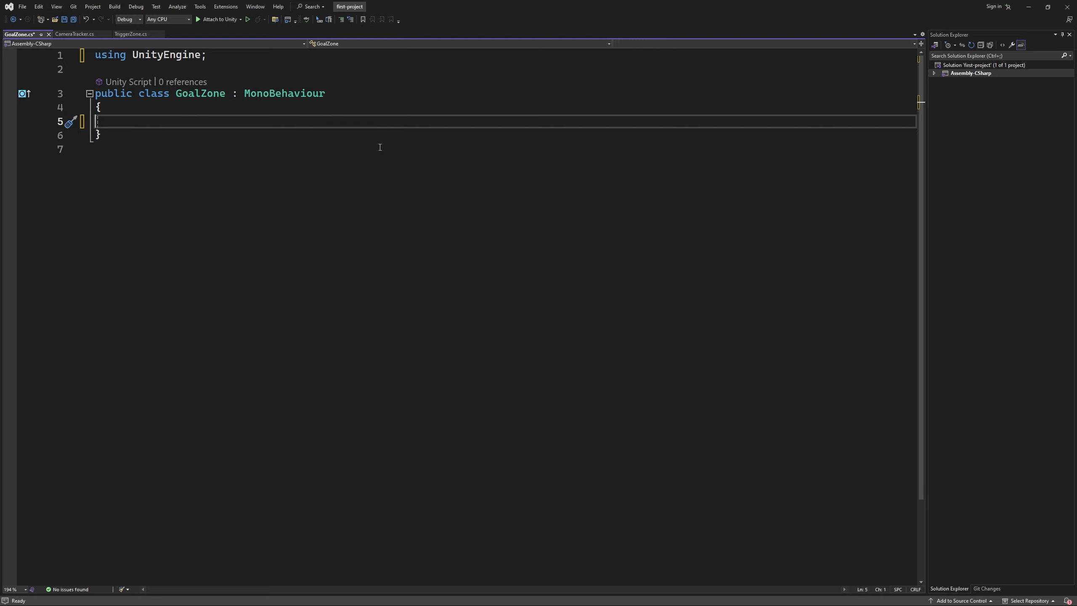
key(ctrl+v)
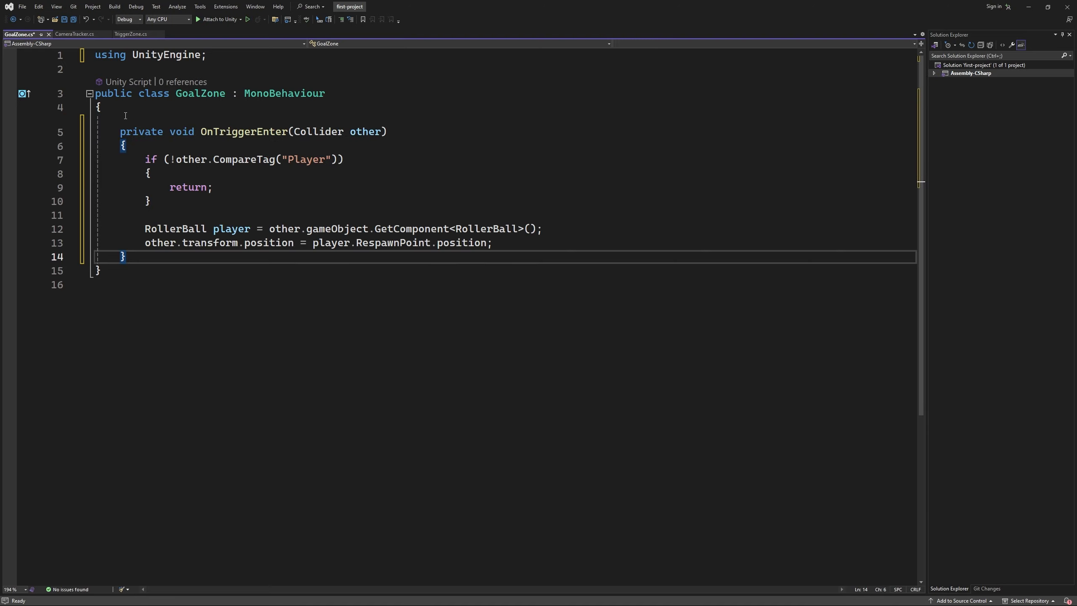
click(120, 131)
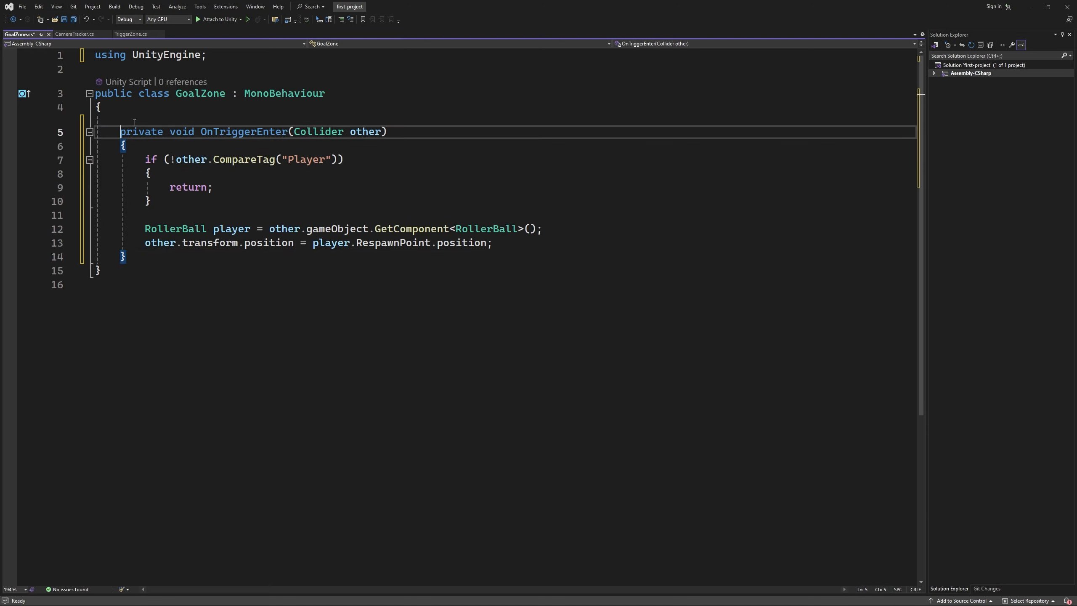
click(96, 124)
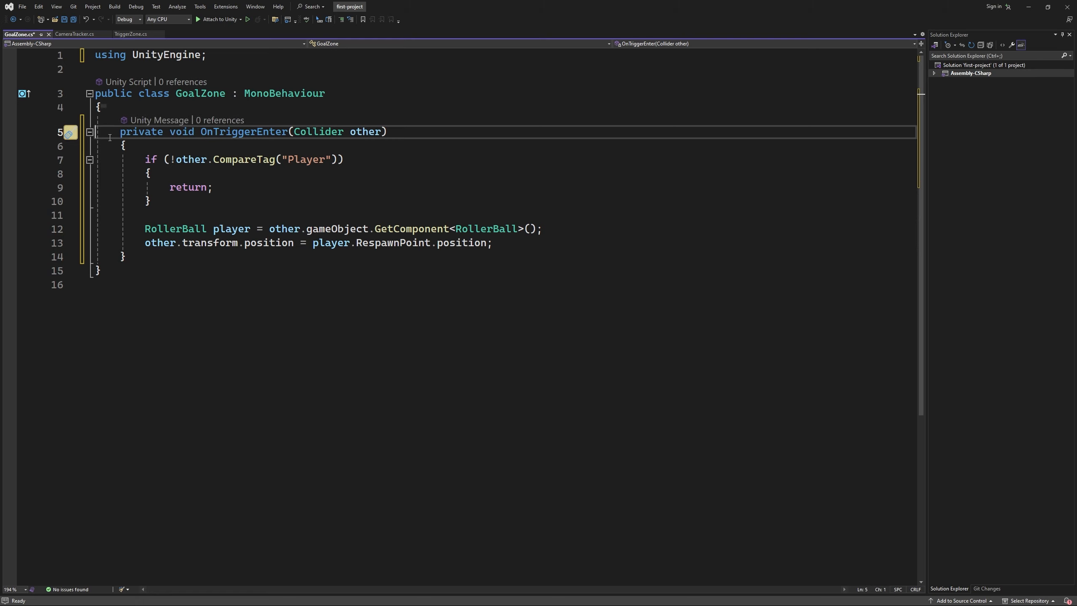
Replace the two RollerBall respawn lines in OnTriggerEnter with the comment "// winning code here" and save the script.
click(155, 201)
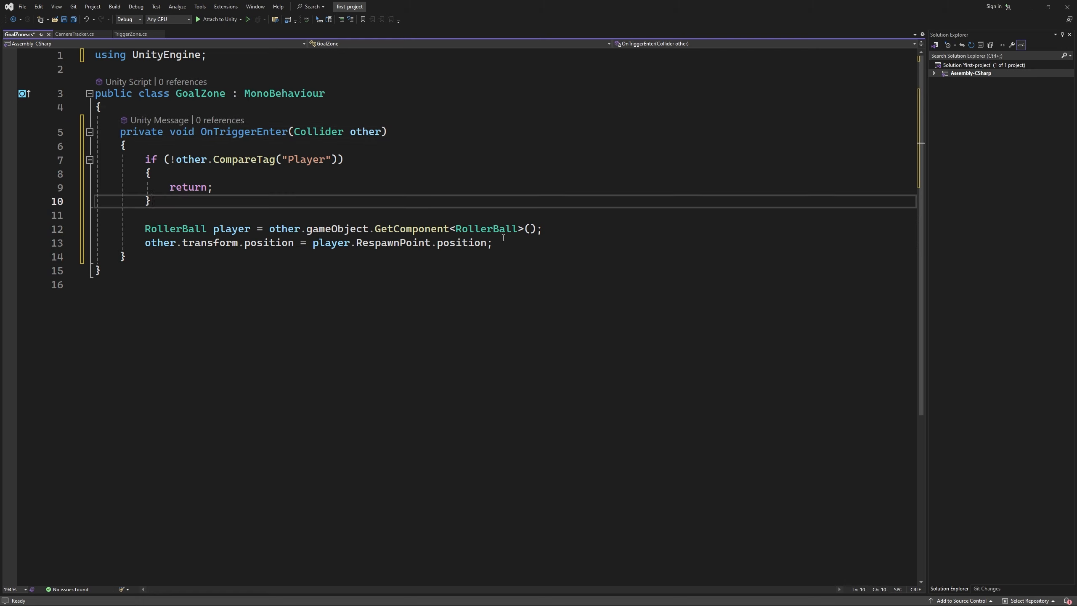
drag(502, 243, 96, 229)
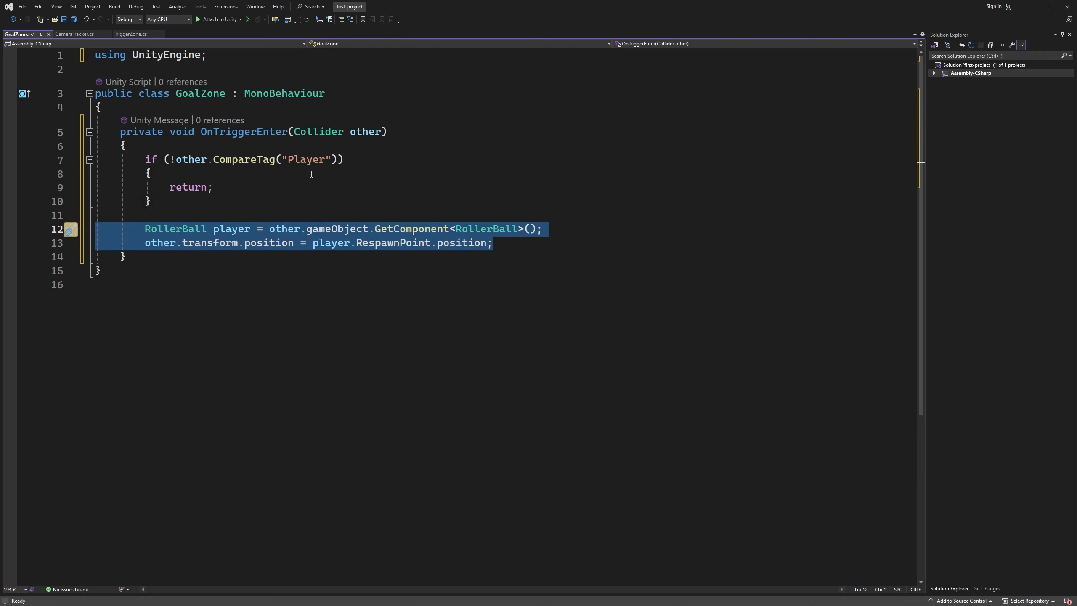
key(Delete)
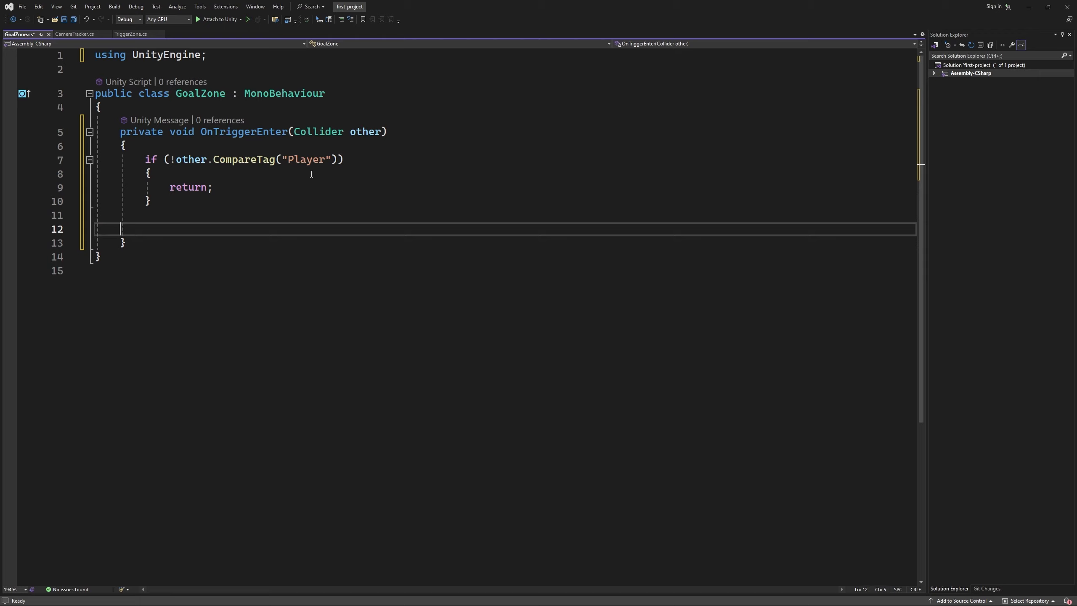
text(// winning code here)
key(Return)
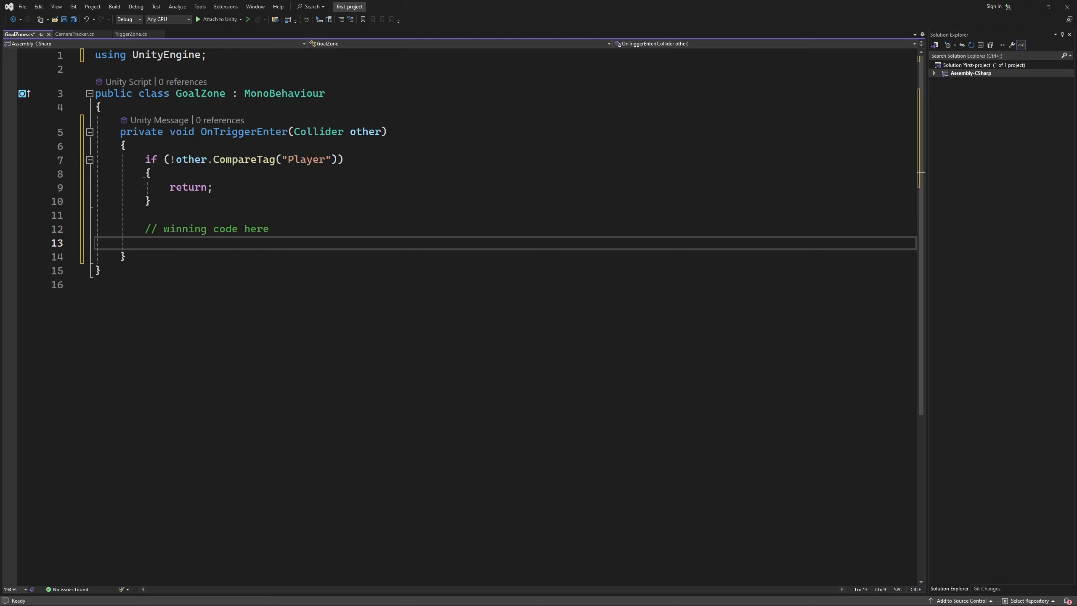
drag(97, 242, 161, 242)
click(161, 241)
key(ctrl+s)
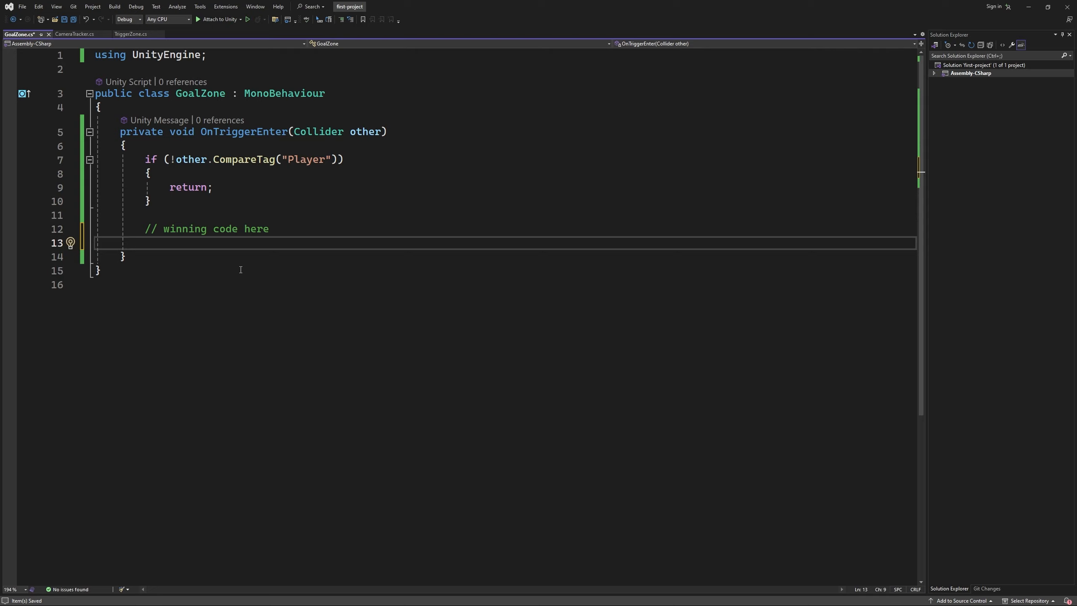
Below the winning code comment, add the line other.GetComponent<Rigidbody>().AddForce(null); as a placeholder force call.
text(other.Get)
key(Tab)
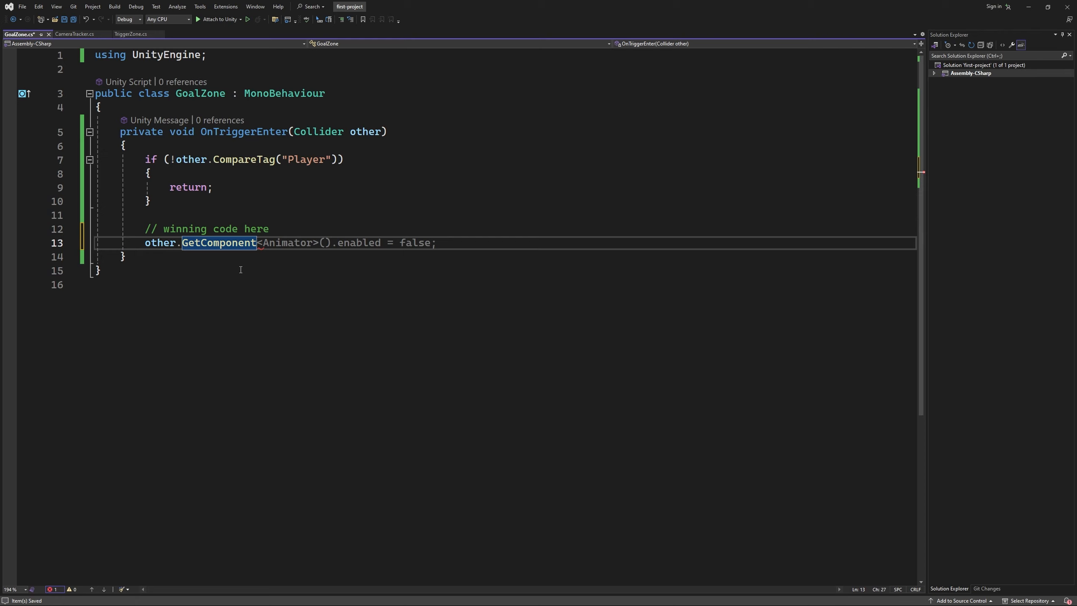
text(<)
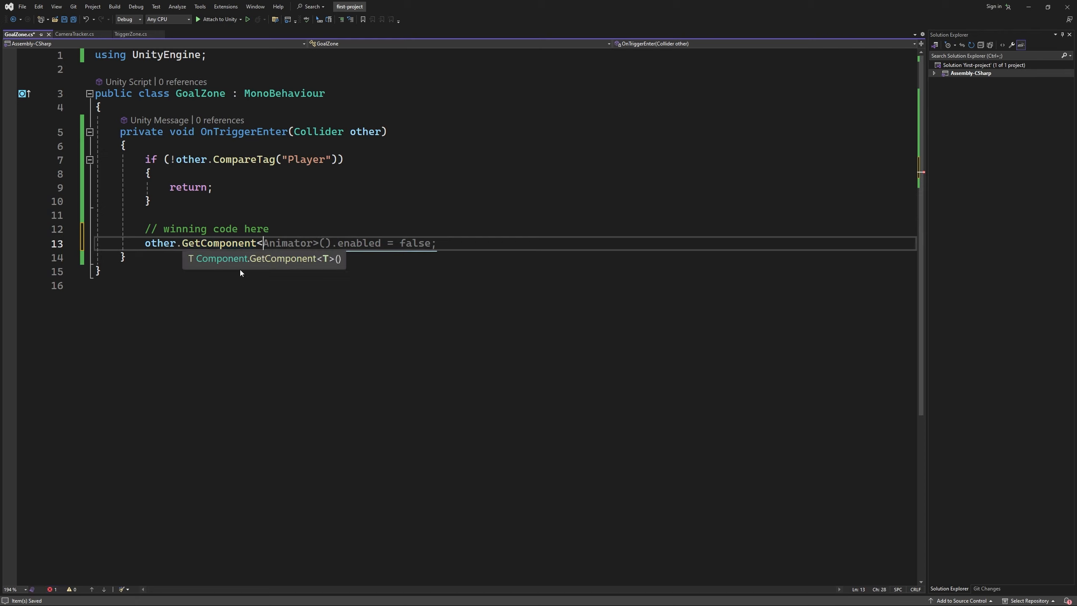
text(Rigi>)
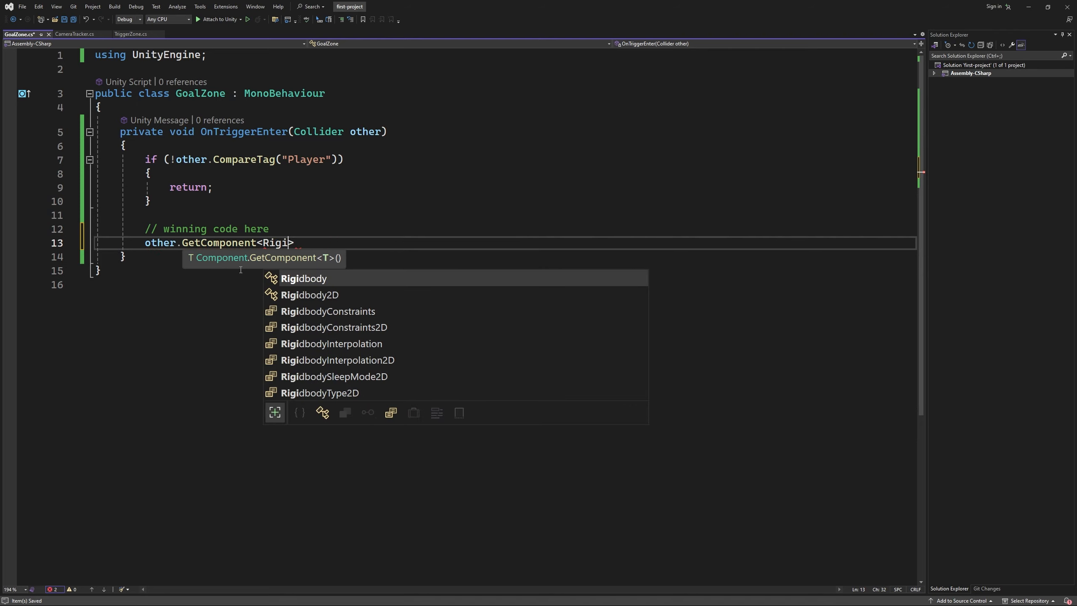
key(Tab)
text(>())
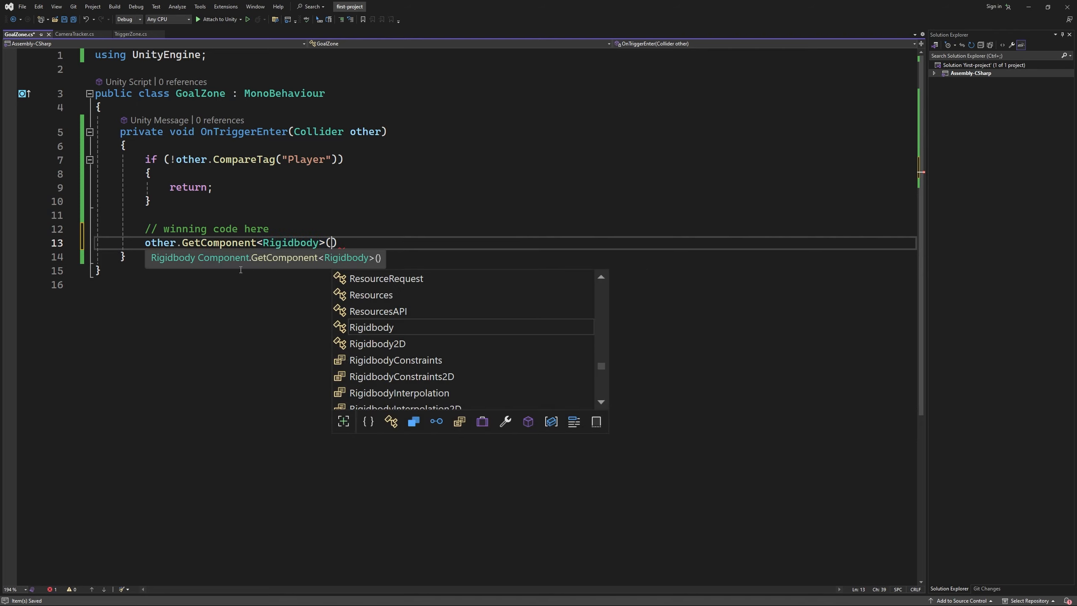
text(.Ad)
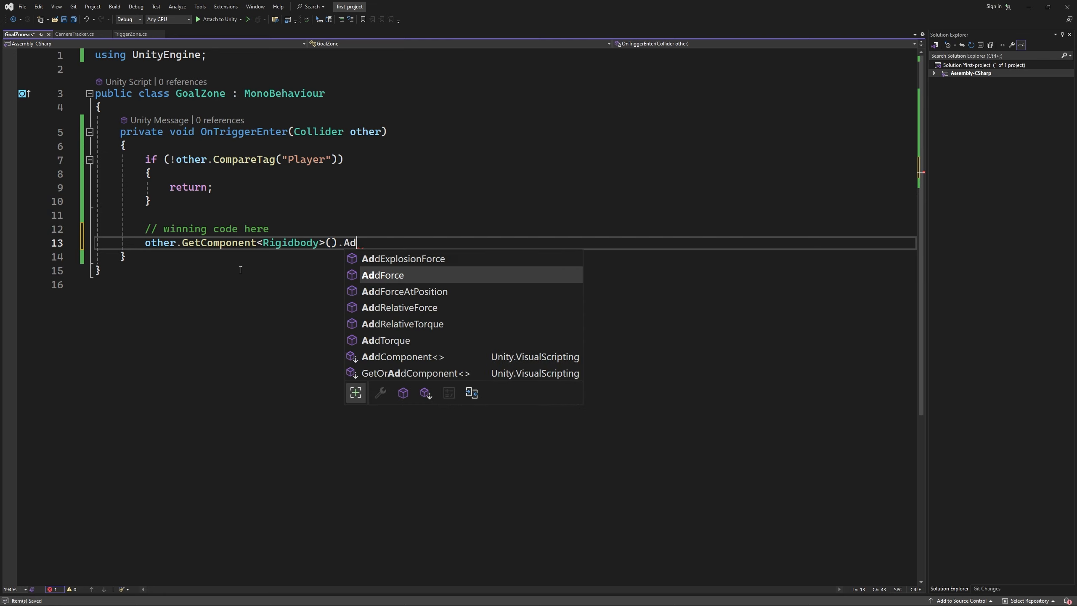
key(Tab)
text(()
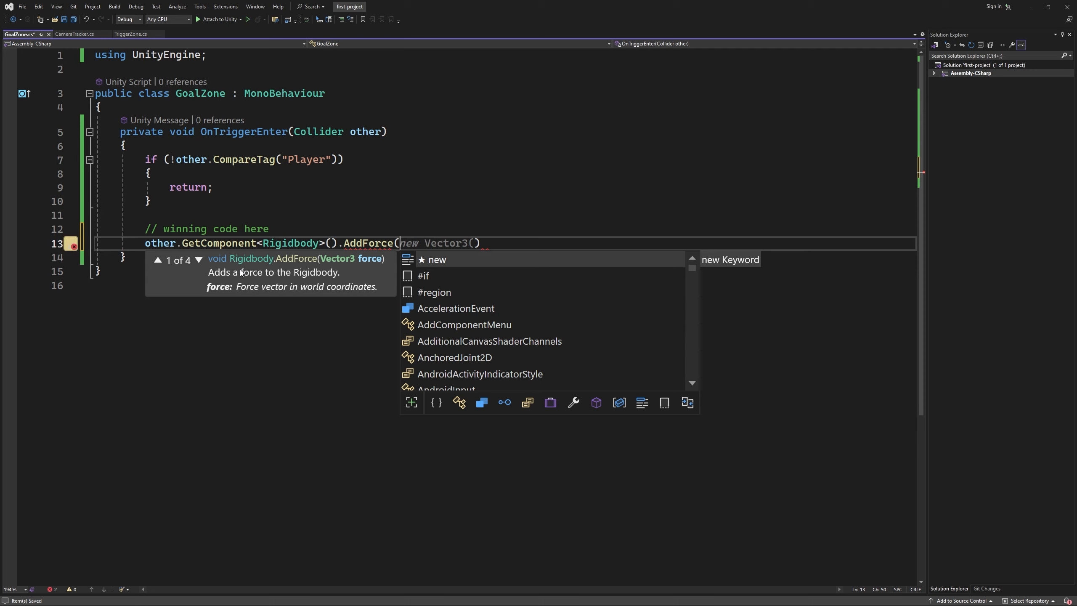
text(nu)
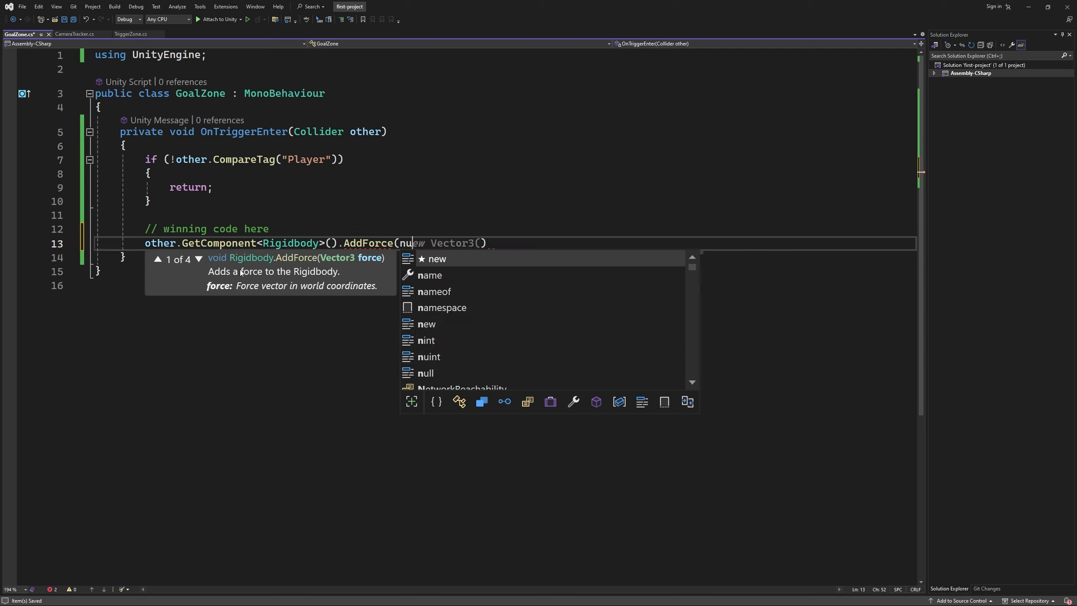
text(ll);)
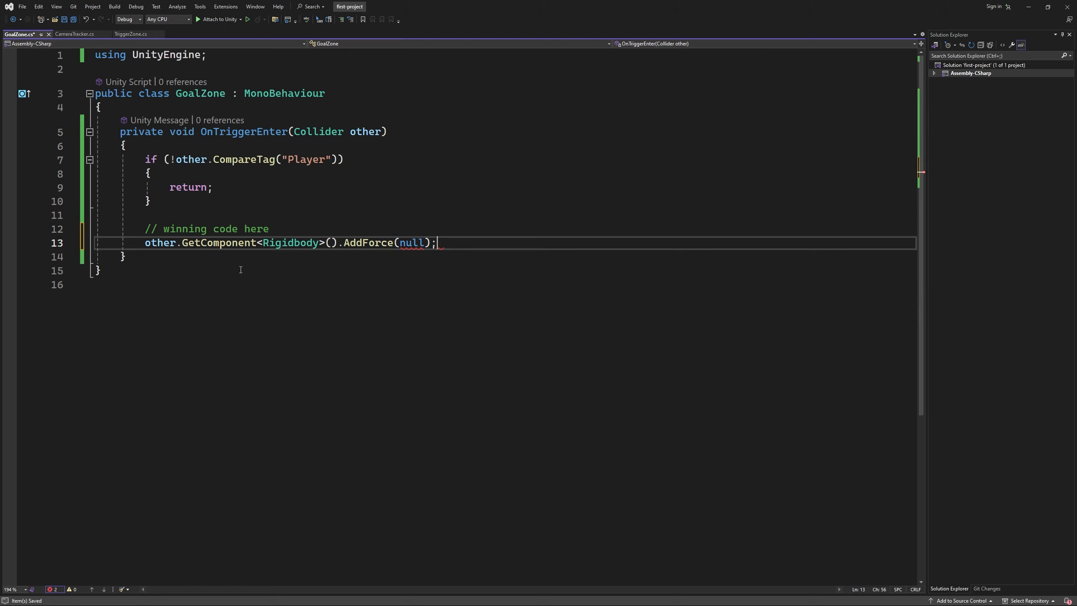
mouse_move(411, 242)
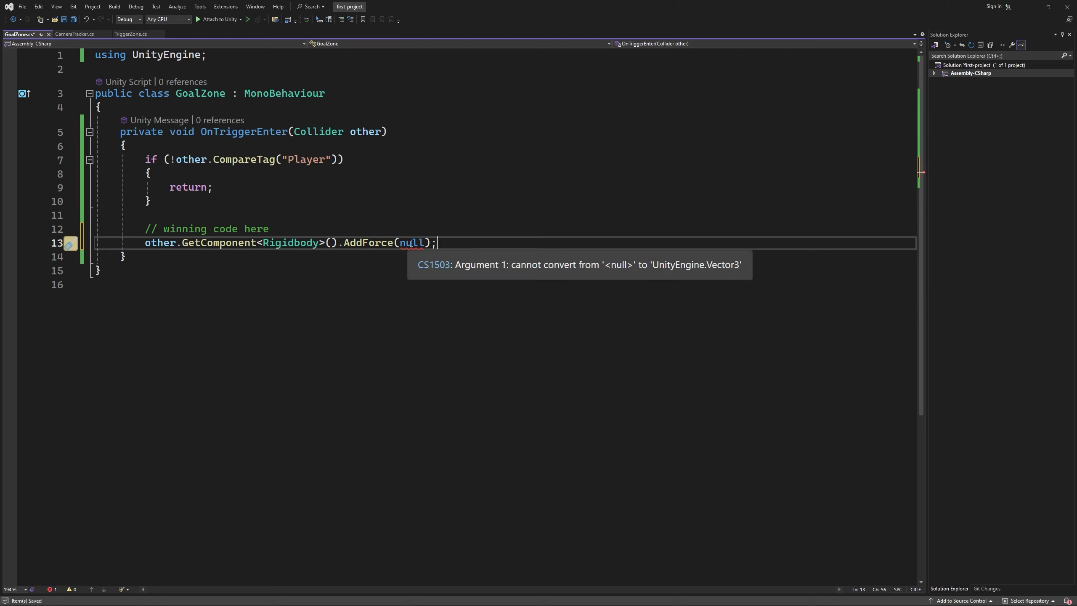
Declare a [SerializeField] private Vector3 launchForce; field above the OnTriggerEnter method in the GoalZone class.
click(205, 120)
key(Return)
key(Return)
key(Up)
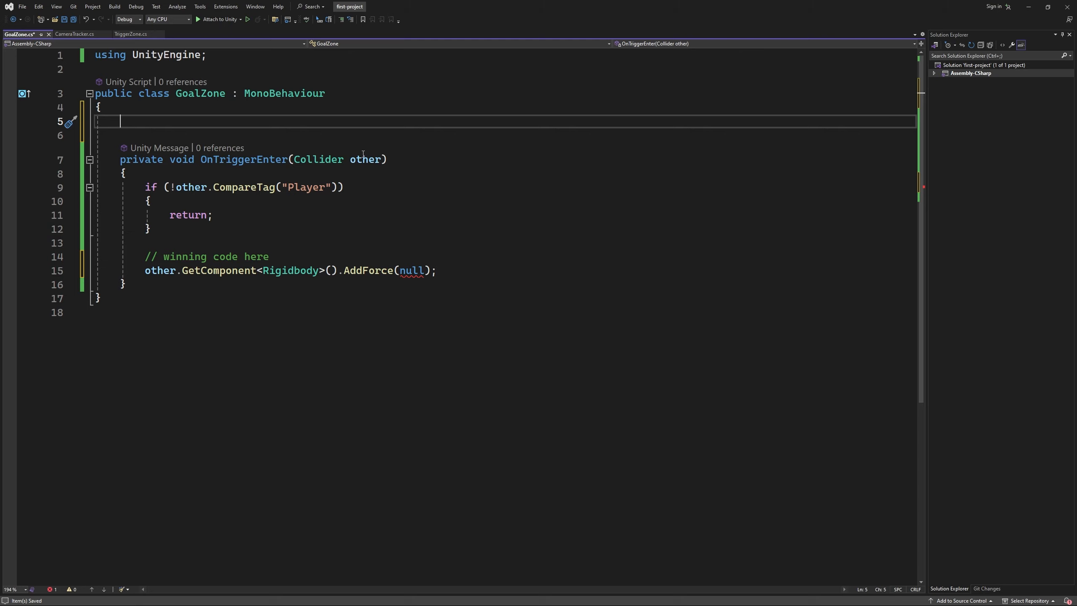
text([SerializeField)
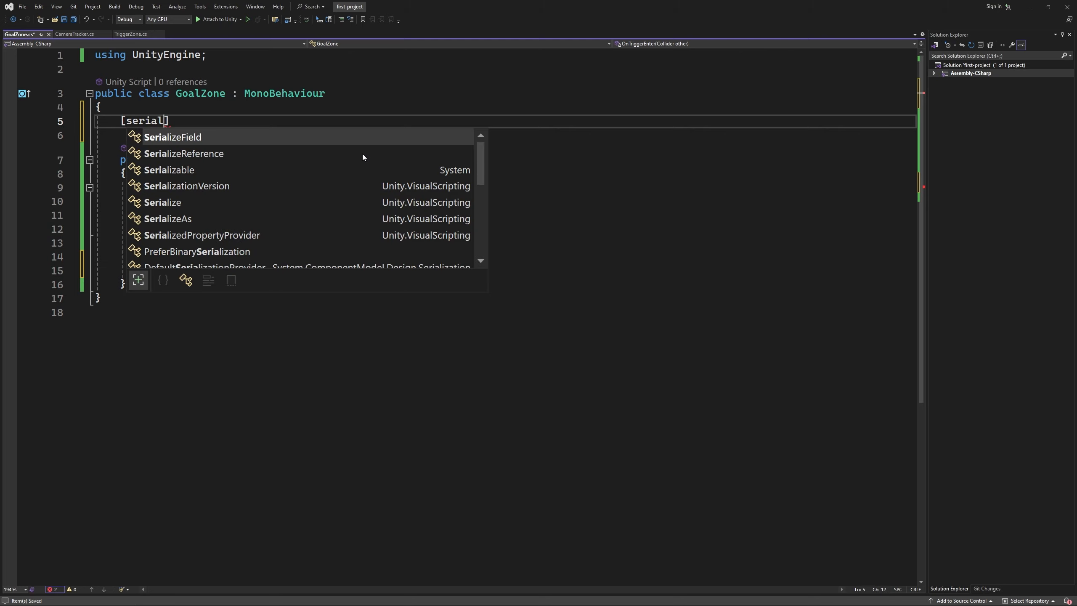
text(] )
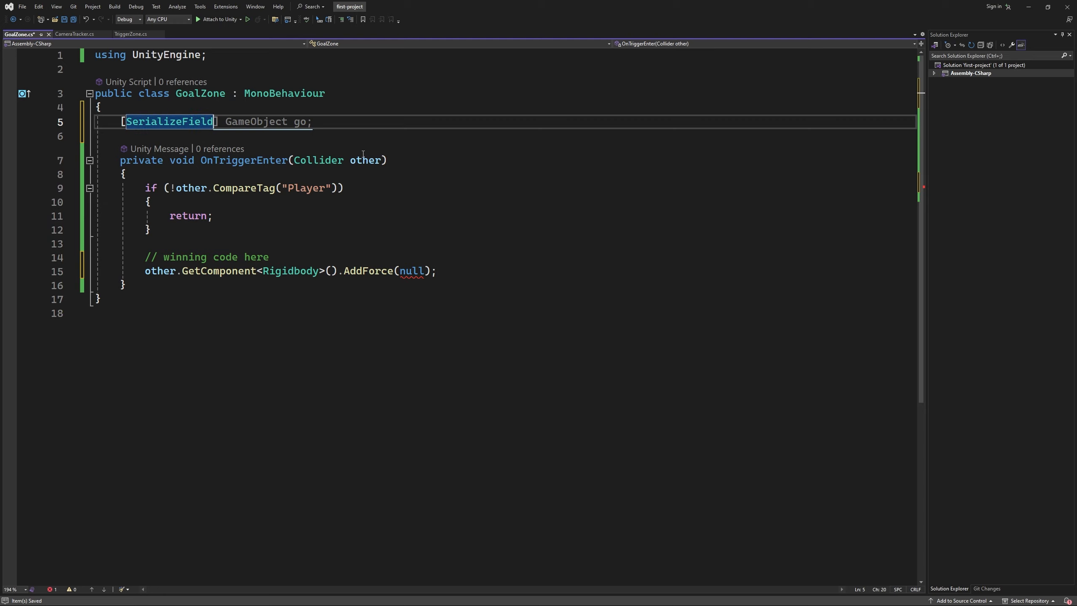
text(pr)
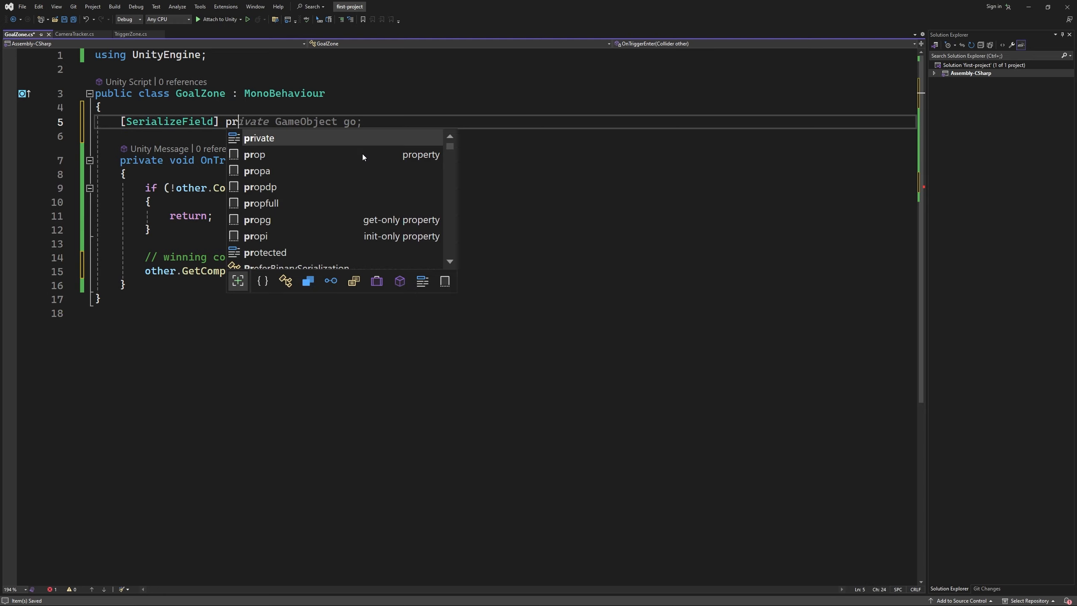
text(ivate Vec)
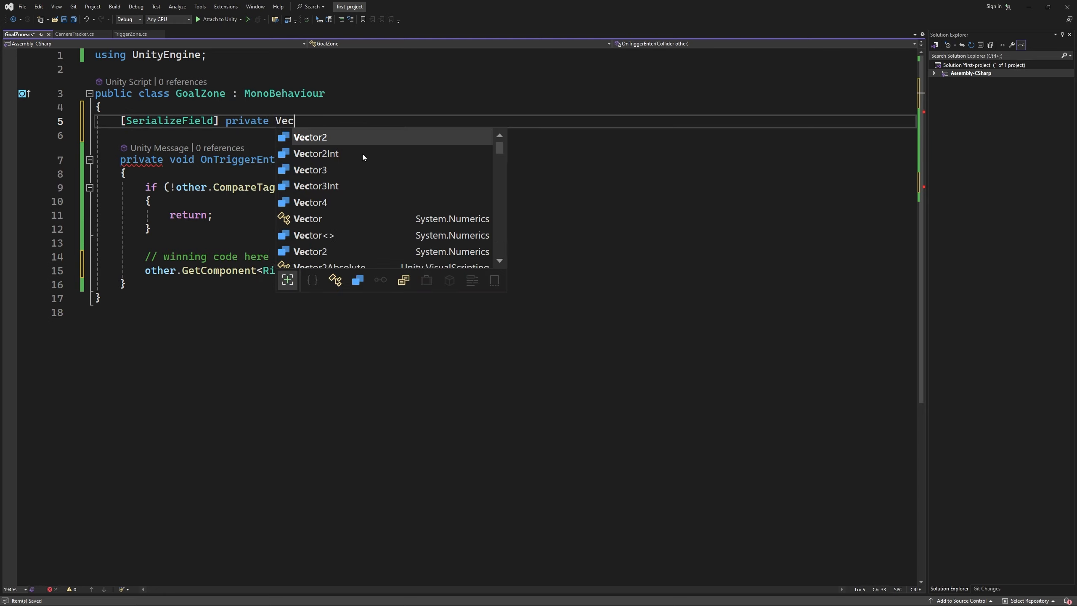
key(Down)
key(Down)
key(Tab)
text(launchForce;)
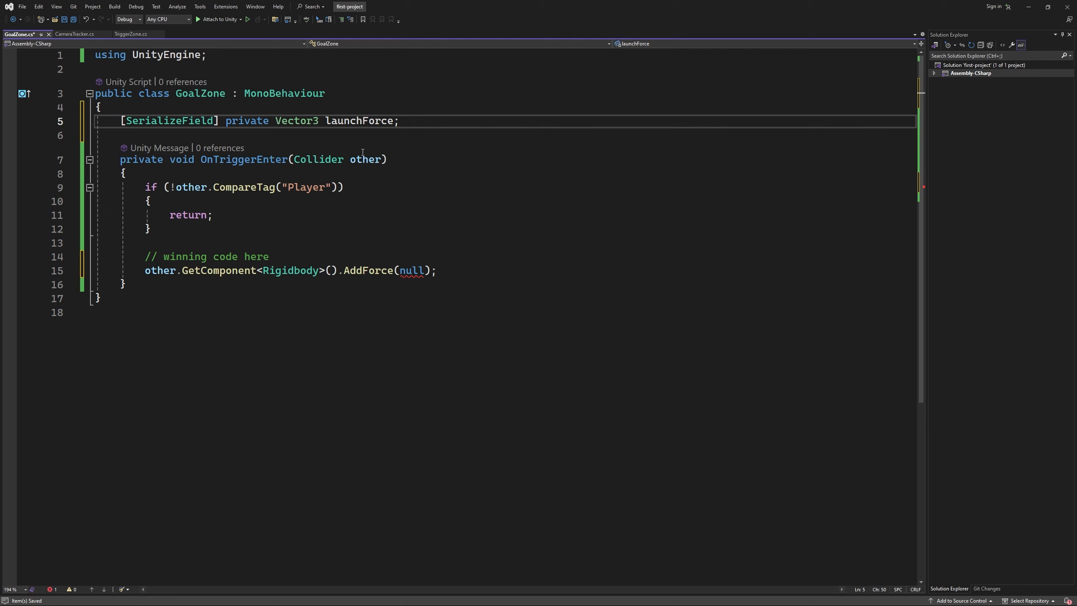
Replace the null argument of the AddForce call with the launchForce variable.
drag(328, 121, 394, 121)
key(ctrl+c)
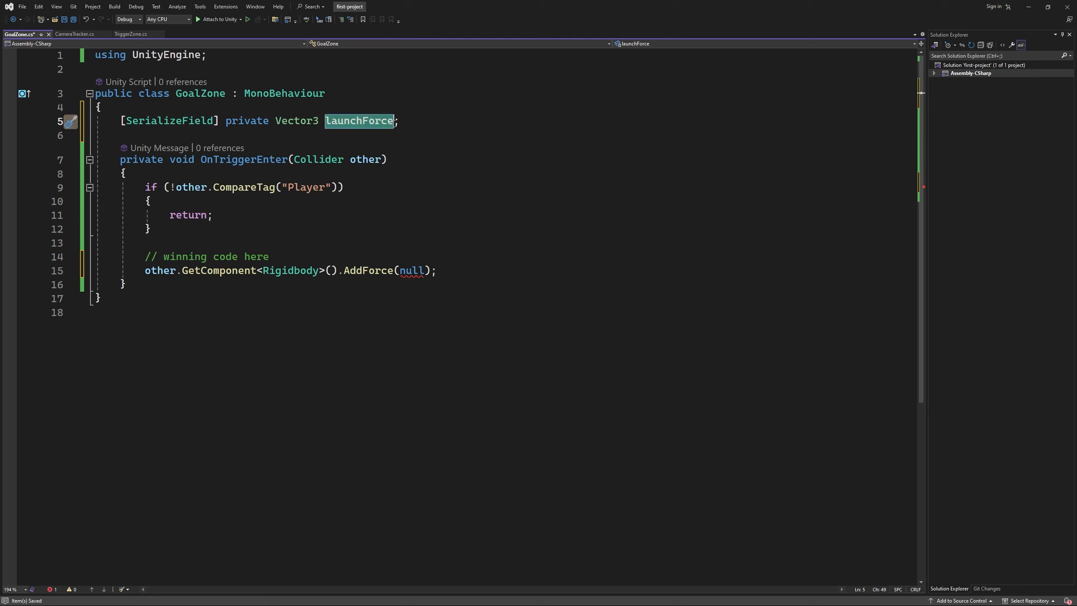
drag(425, 270, 400, 270)
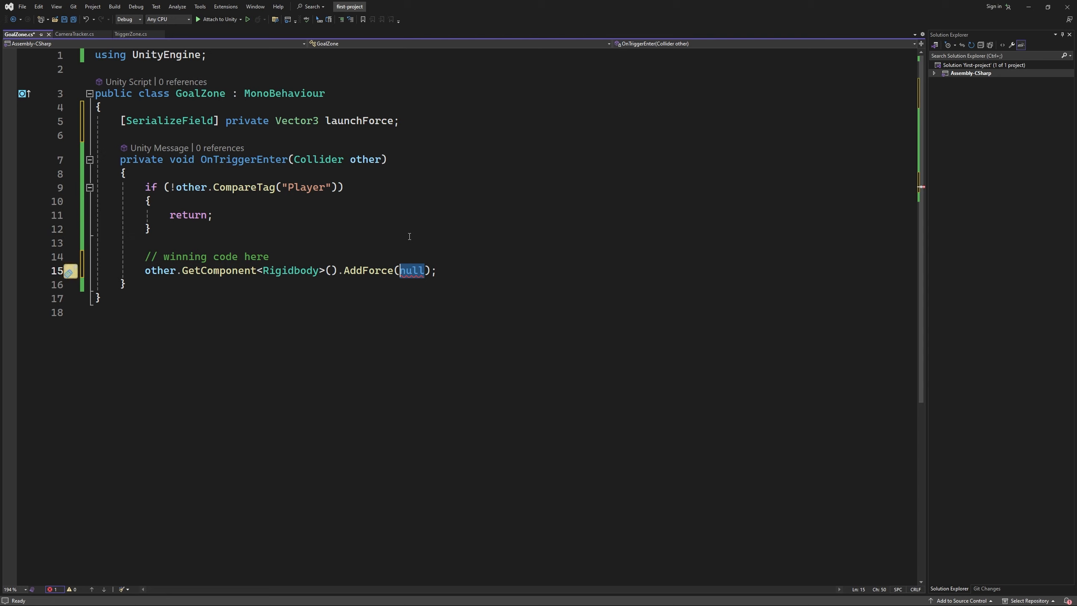
key(BackSpace)
key(ctrl+v)
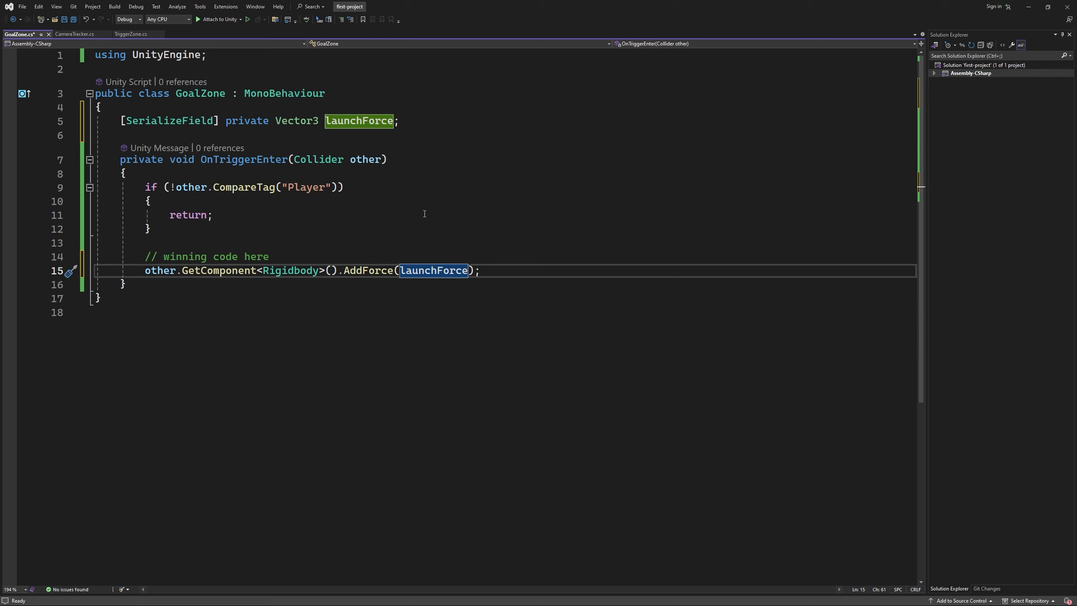
Below the AddForce line, add print("YOU WIN!!!"); and save the GoalZone script.
click(486, 272)
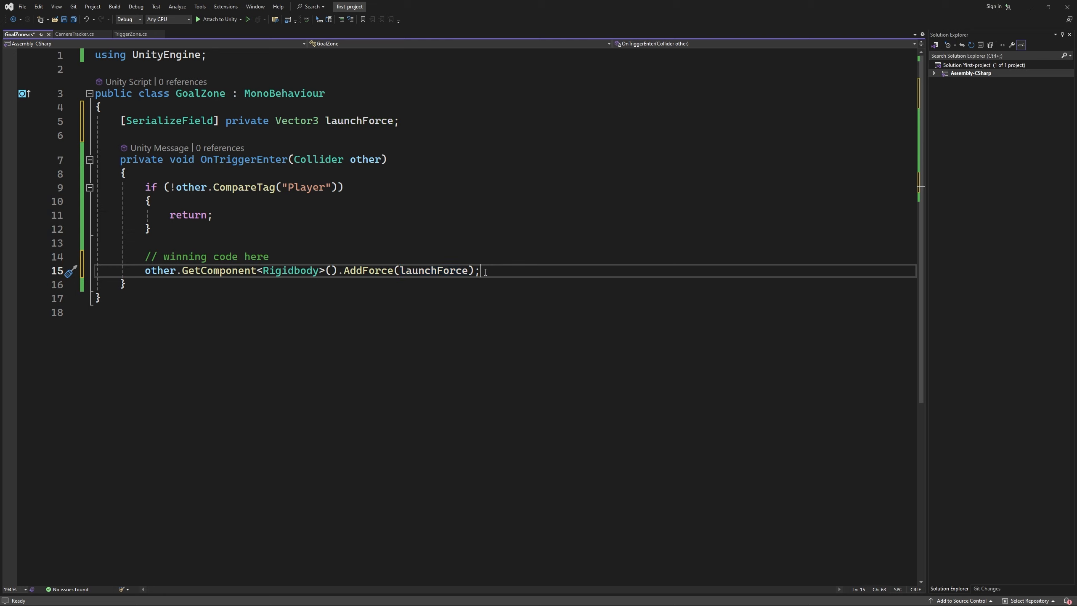
key(Return)
text(print()
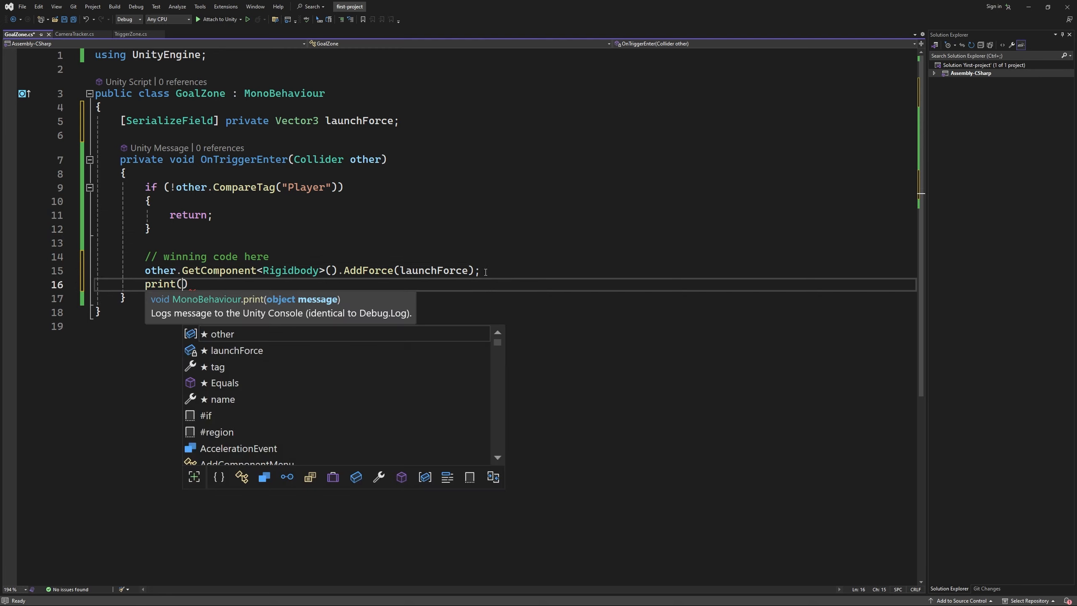
text("YOU WIN)
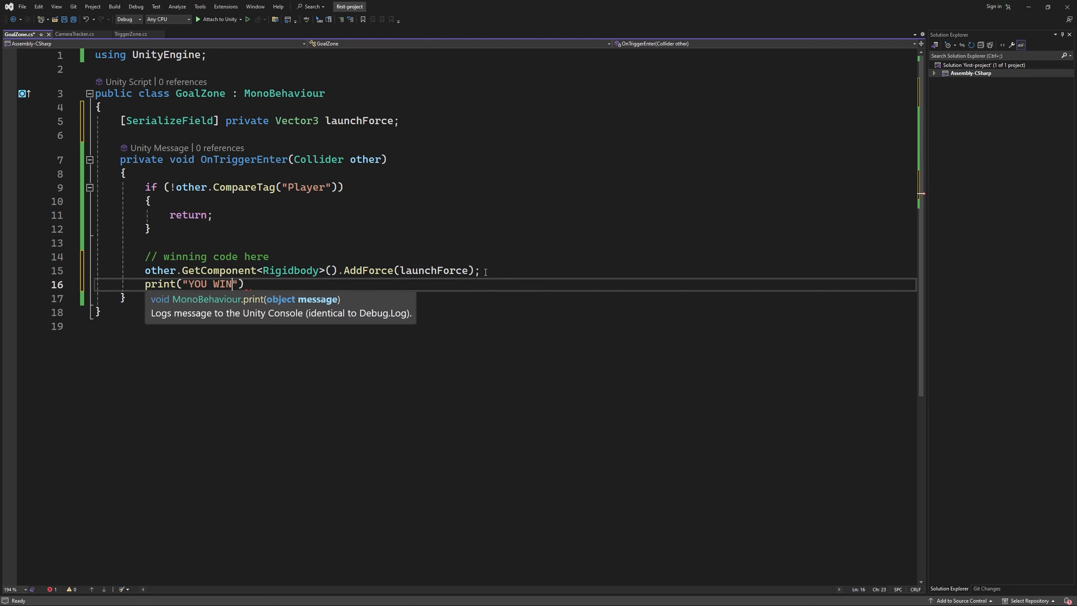
text(!!!");)
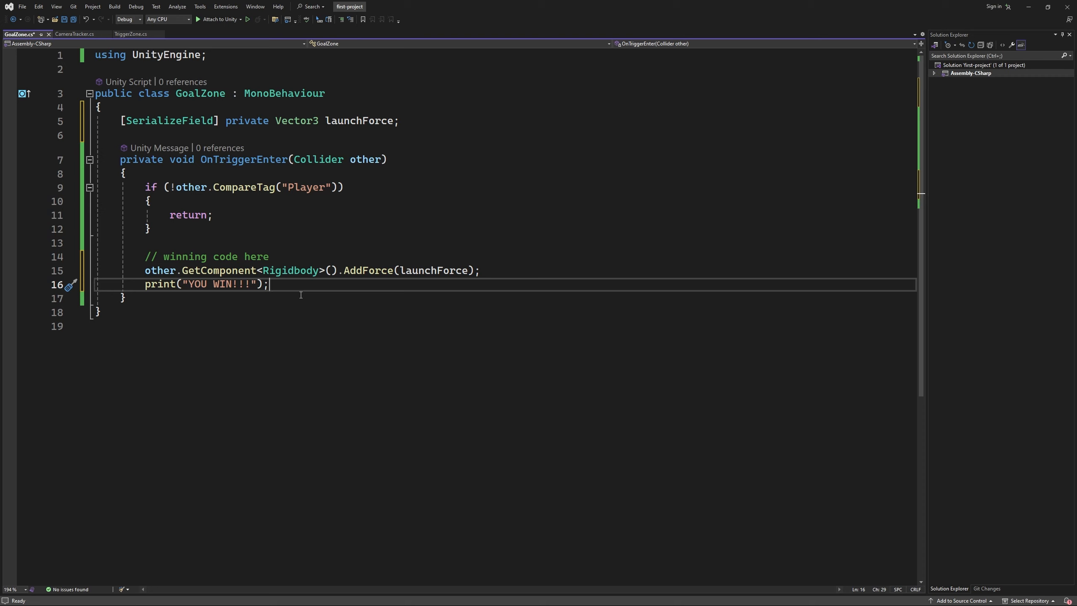
key(ctrl+s)
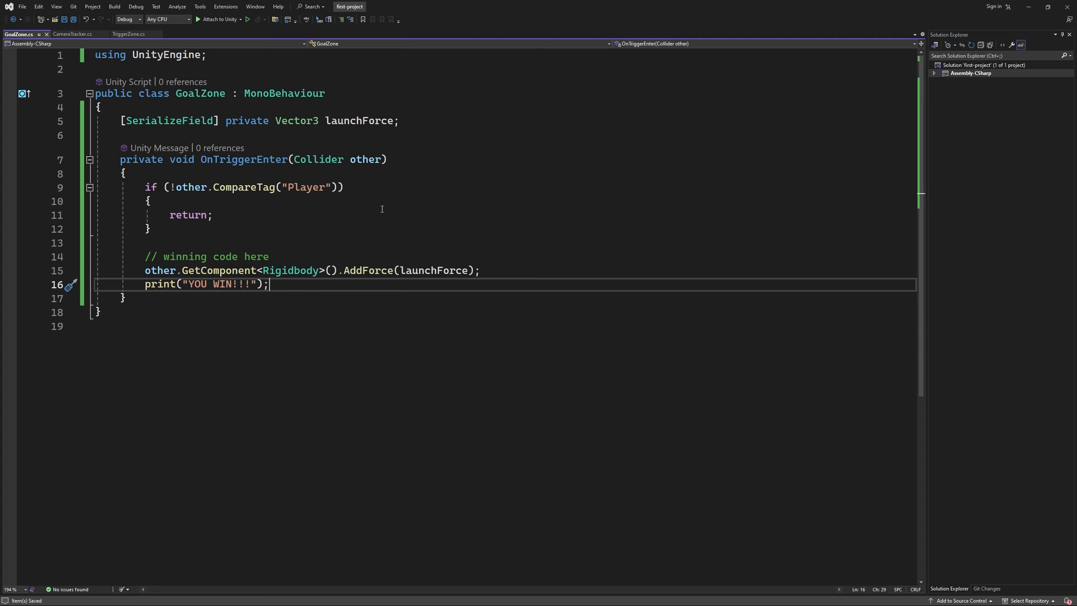
Switch to Unity, attach the GoalZone script to the Goal object with Launch Force Y set to 10000, and save the scene.
key(alt+Tab)
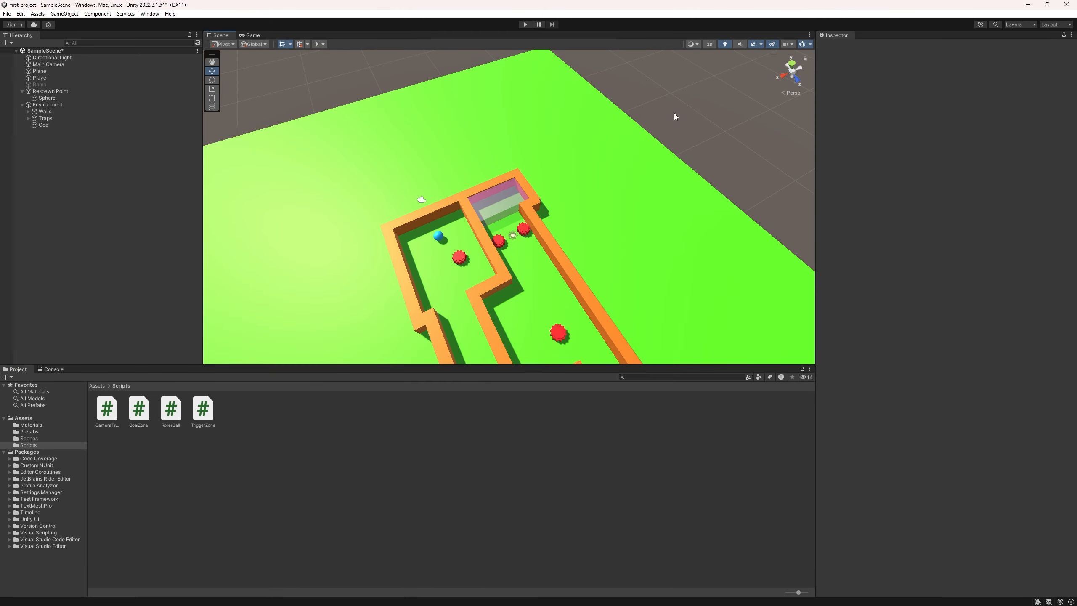
click(43, 125)
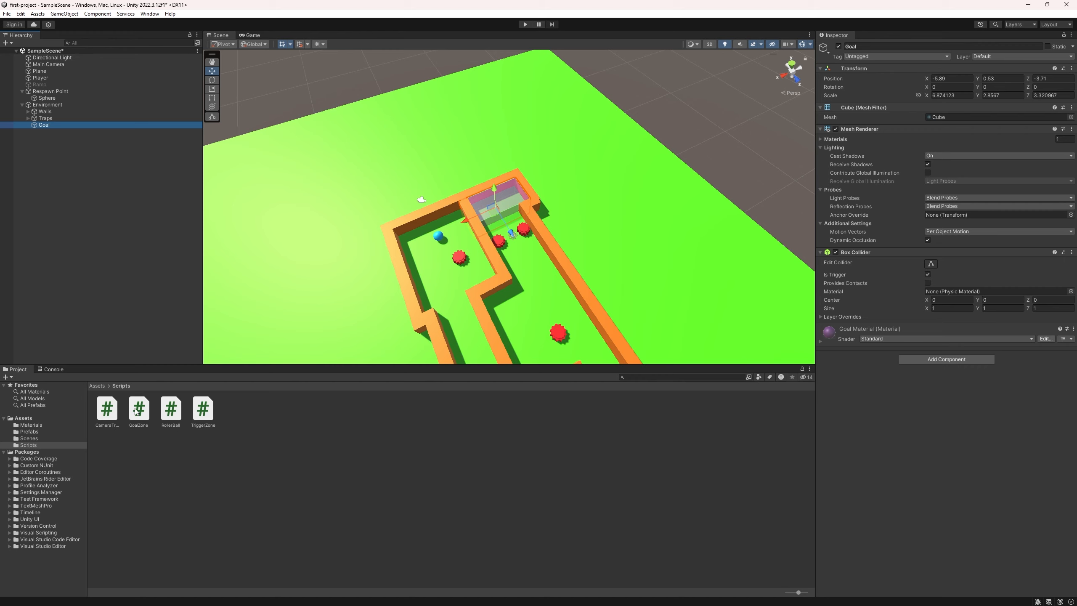
drag(137, 412, 854, 358)
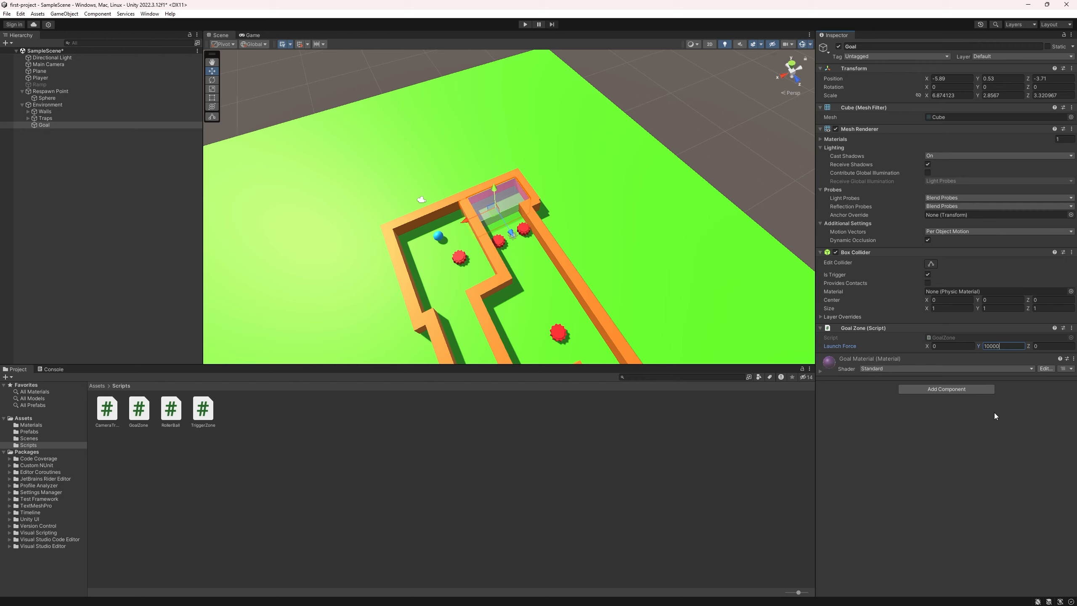
key(Return)
key(ctrl+s)
Play-test the scene by rolling the ball through the course into the goal, and inspect the resulting log entry in the console.
click(525, 24)
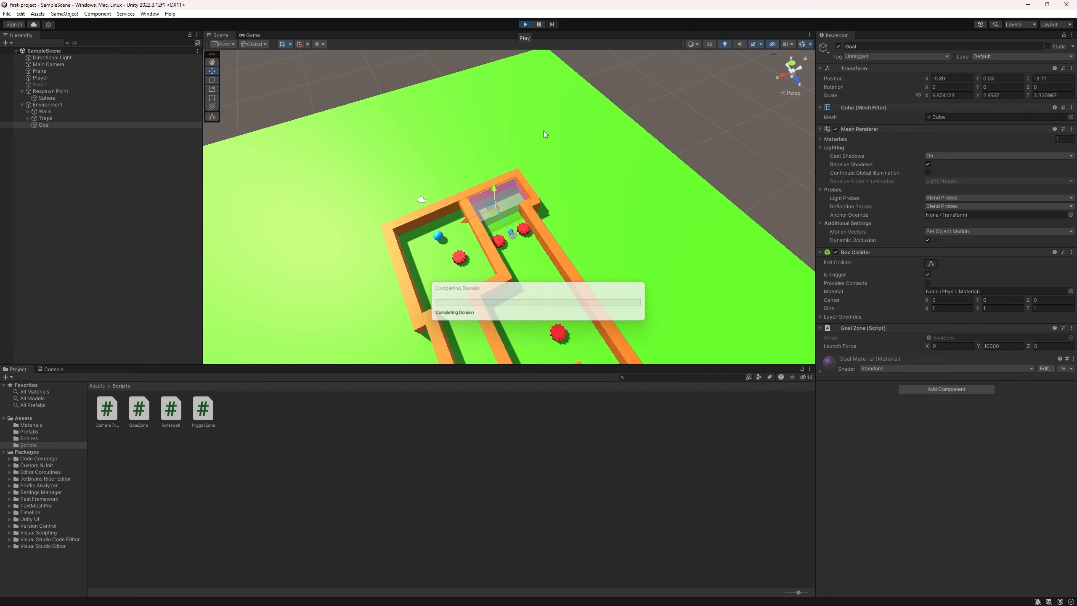
key(w)
key(d)
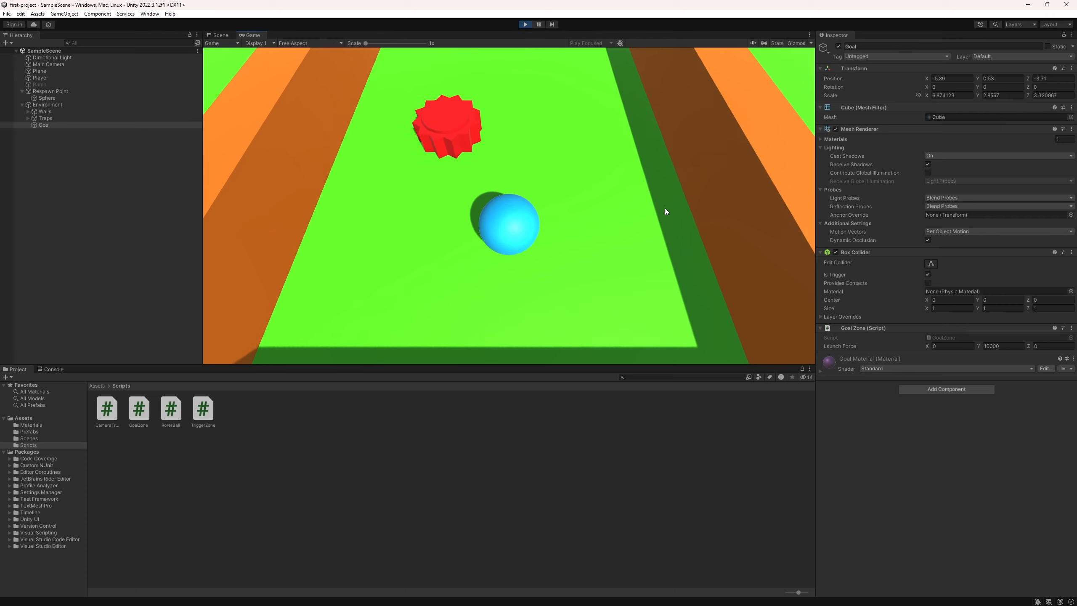
key(w)
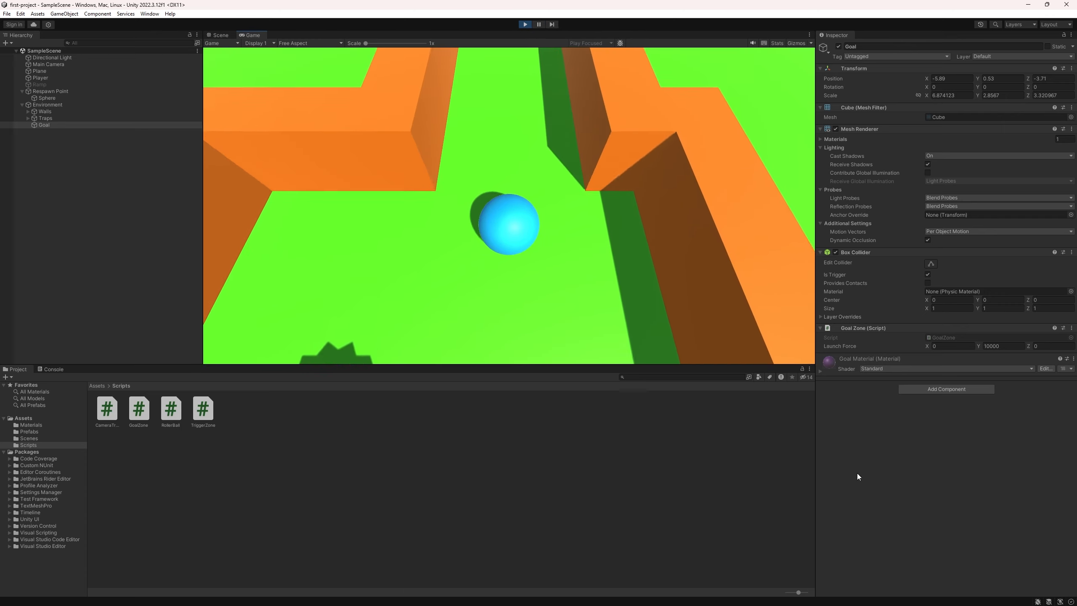
key(w)
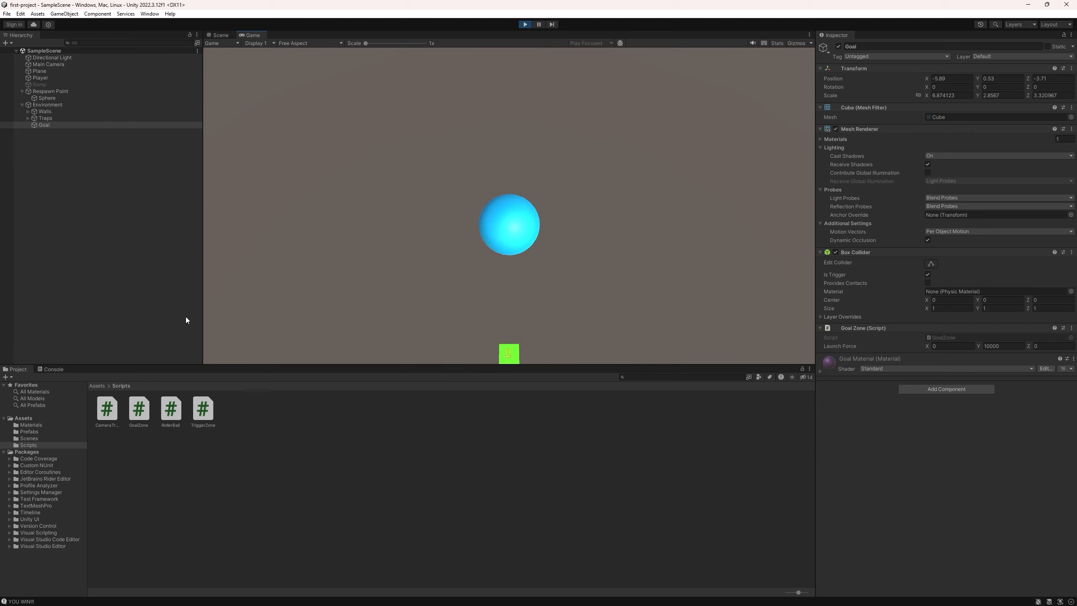
click(51, 369)
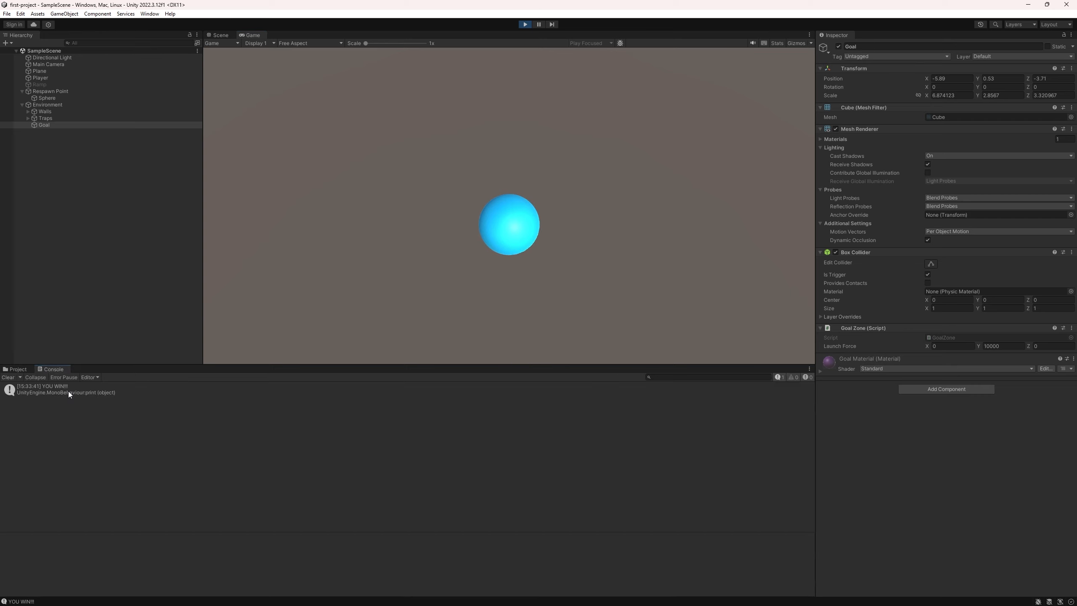
click(60, 395)
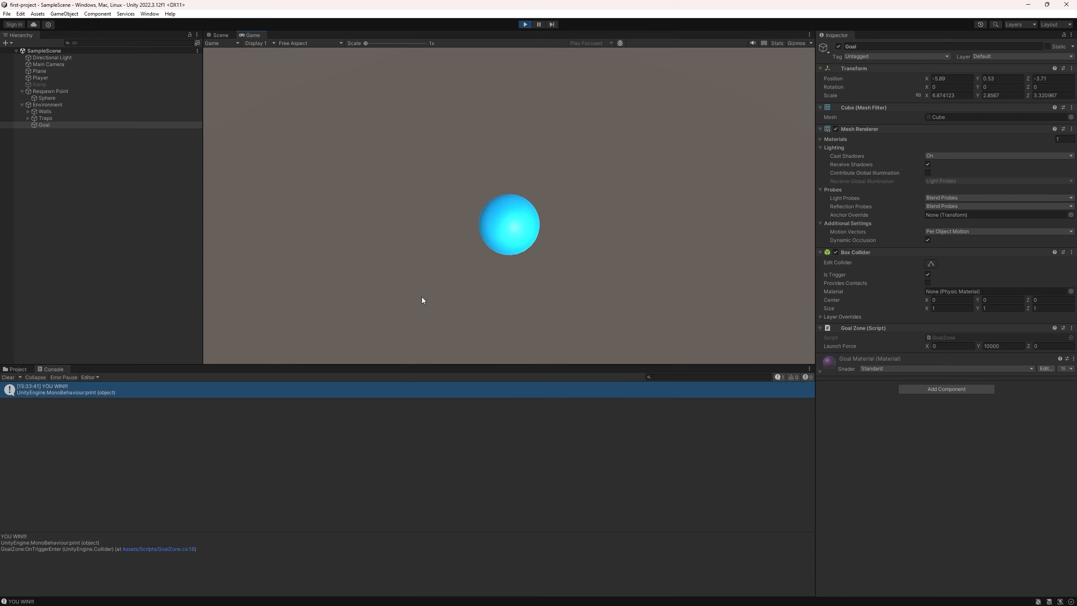